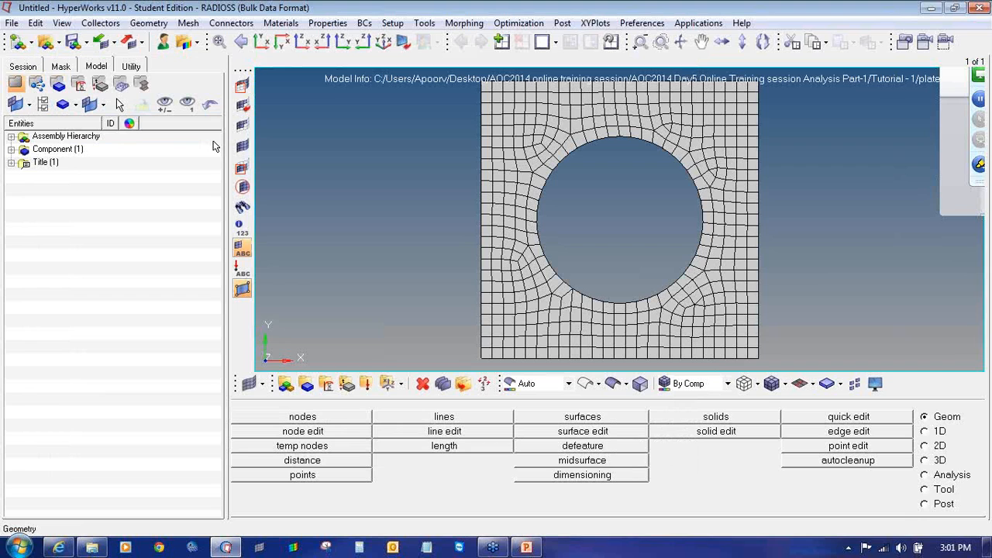
- Change the plate_hole component's colour to olive green in the model tree
mouse_move(566, 310)
left_mouse_down("ctrl")
mouse_move(603, 290)
mouse_move(617, 246)
mouse_move(620, 262)
mouse_move(581, 287)
mouse_move(613, 268)
mouse_move(628, 215)
mouse_move(590, 226)
left_mouse_up("ctrl")
scroll(524, 279, "up", 3, "ctrl")
scroll(504, 290, "down", 3, "ctrl")
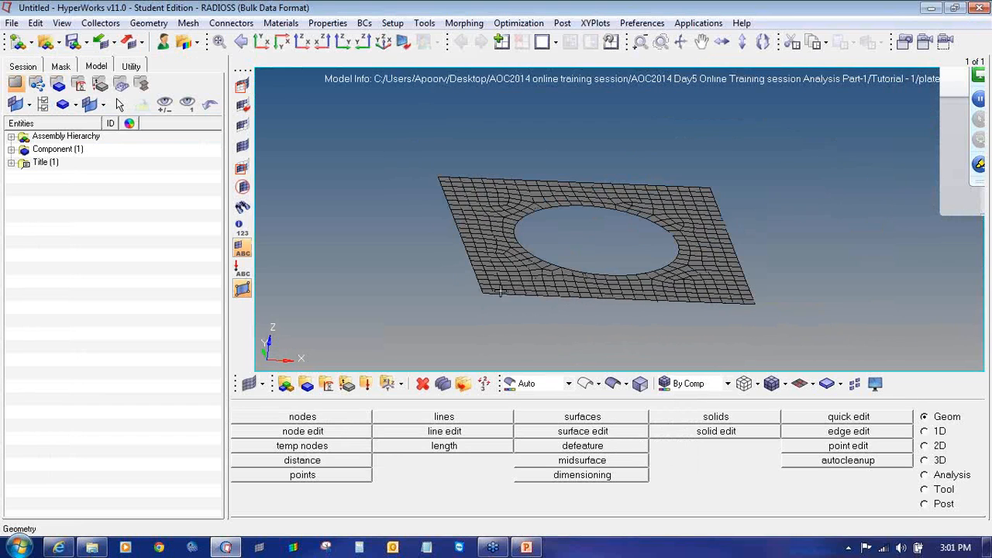
left_click_drag(500, 291, 542, 256, "ctrl")
left_click(11, 150)
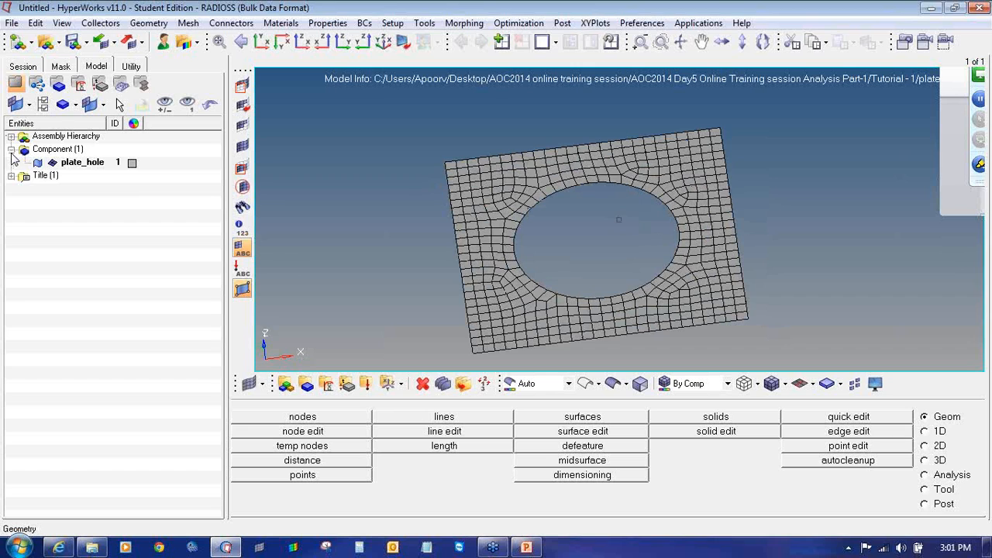
left_click(132, 162)
left_click(171, 198)
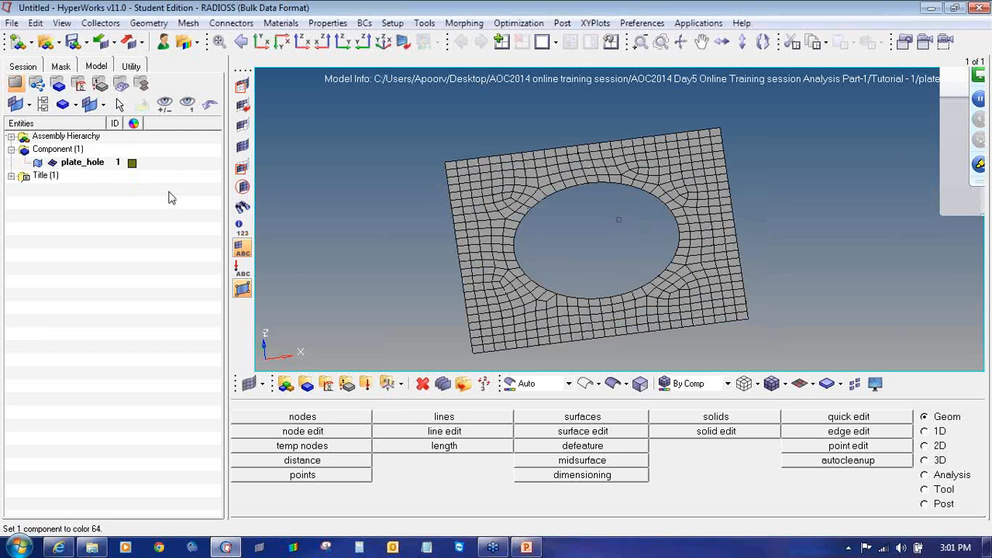
- Examine the plate_hole mesh from several angles and check its geometry and element display
left_click_drag(580, 241, 587, 261, "ctrl")
right_click_drag(587, 261, 538, 234, "ctrl")
left_click_drag(551, 268, 589, 259, "ctrl")
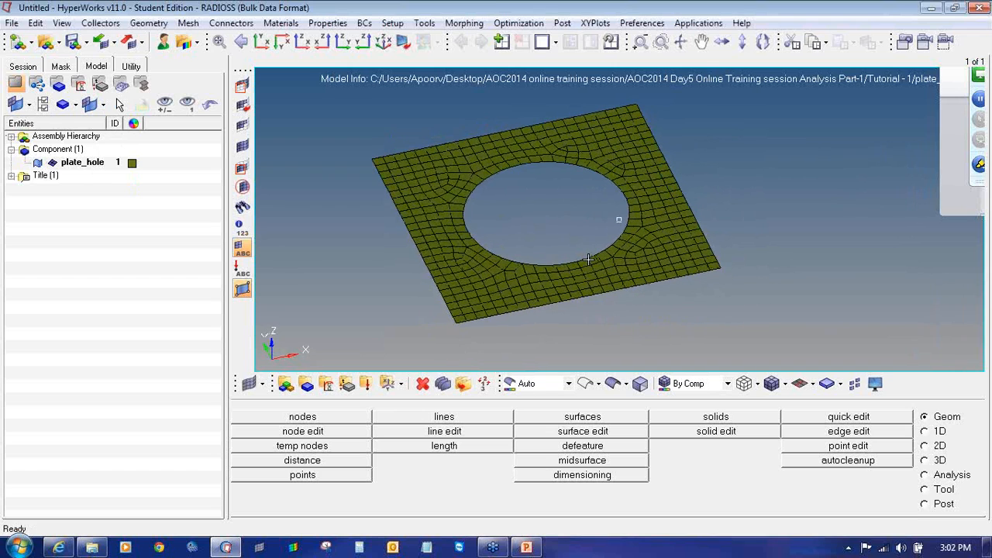
left_click(37, 163)
left_click(37, 164)
left_click(53, 164)
left_click_drag(618, 232, 594, 248, "ctrl")
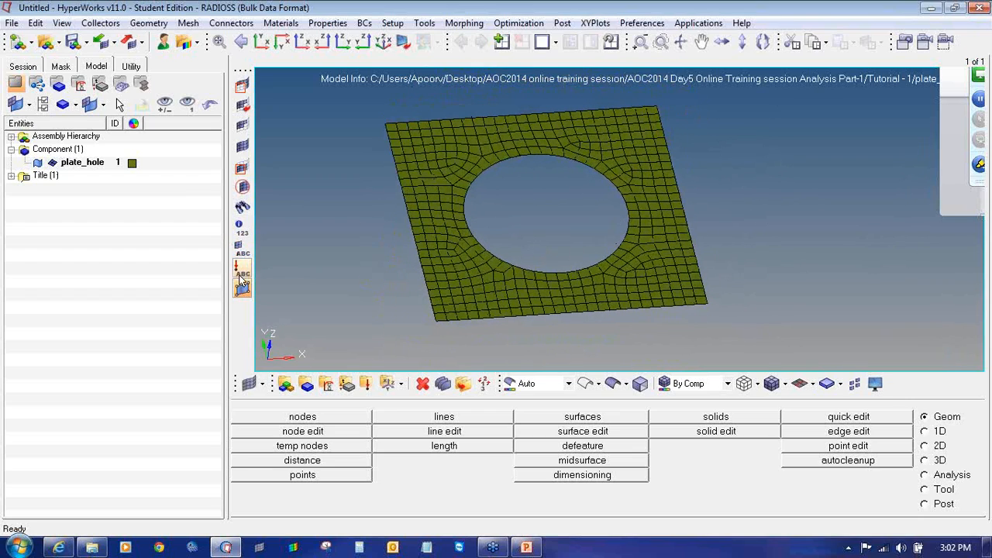
mouse_move(532, 232)
left_mouse_down("ctrl")
mouse_move(534, 243)
mouse_move(511, 246)
mouse_move(520, 241)
left_mouse_up("ctrl")
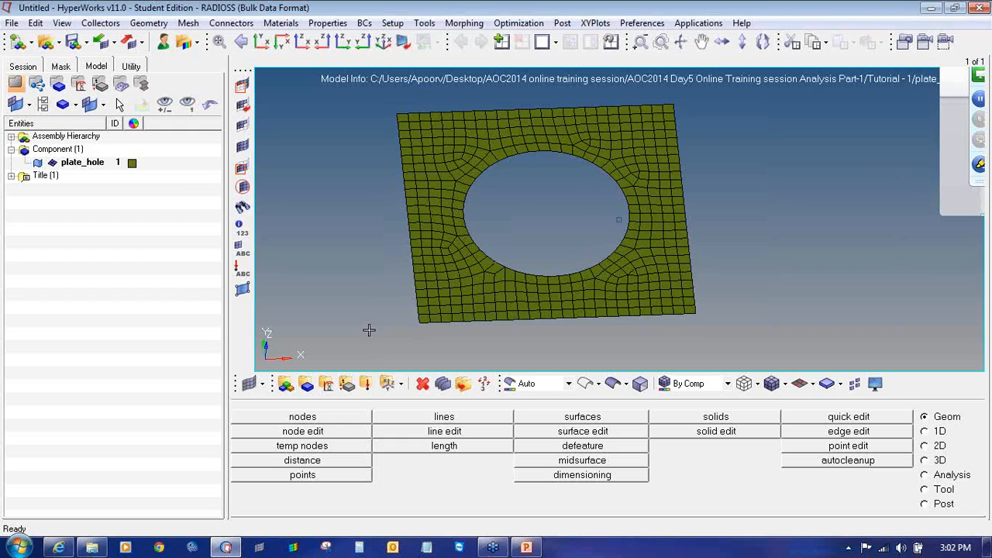
- Start a new material named Steel and give it a light purple colour
left_click(328, 385)
left_click(979, 191)
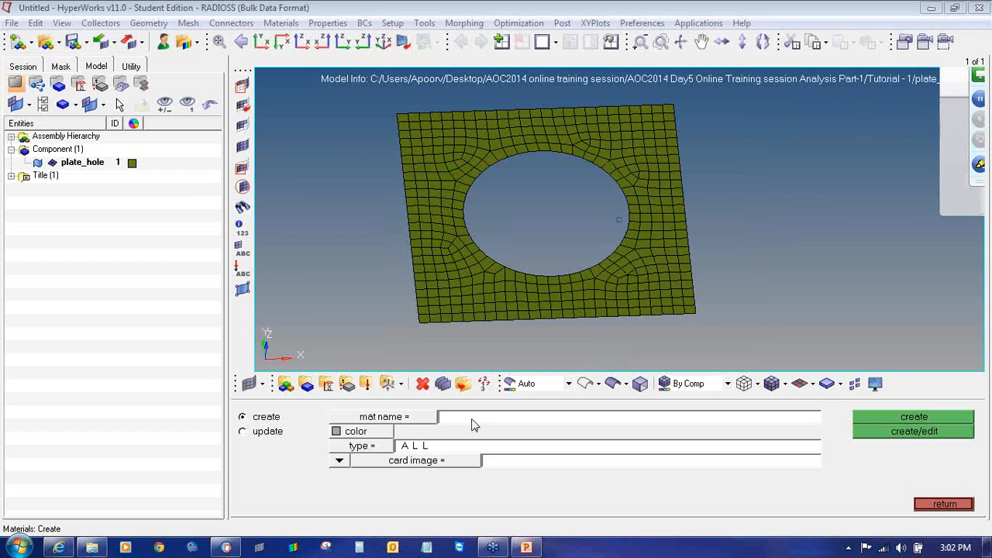
left_click(473, 420)
type("Steel")
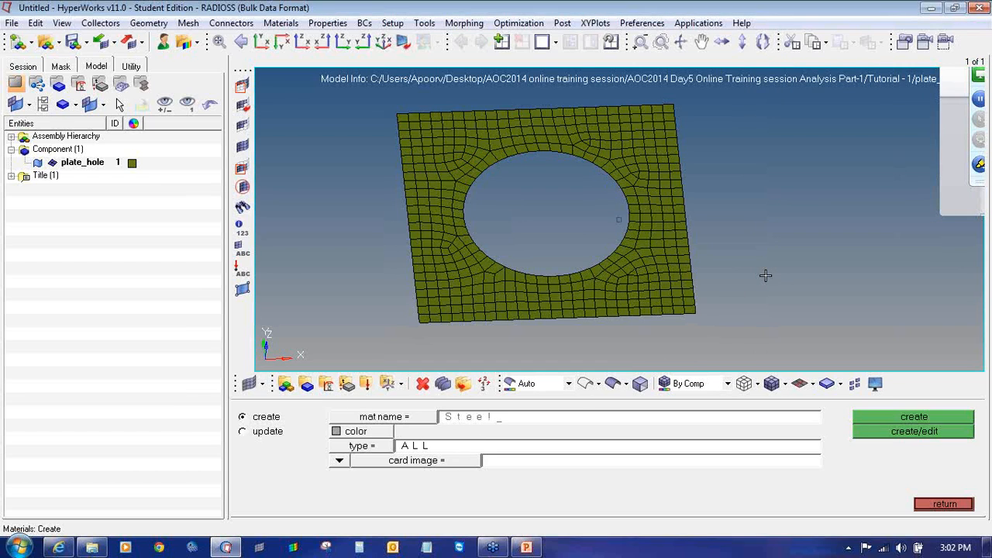
left_click(336, 431)
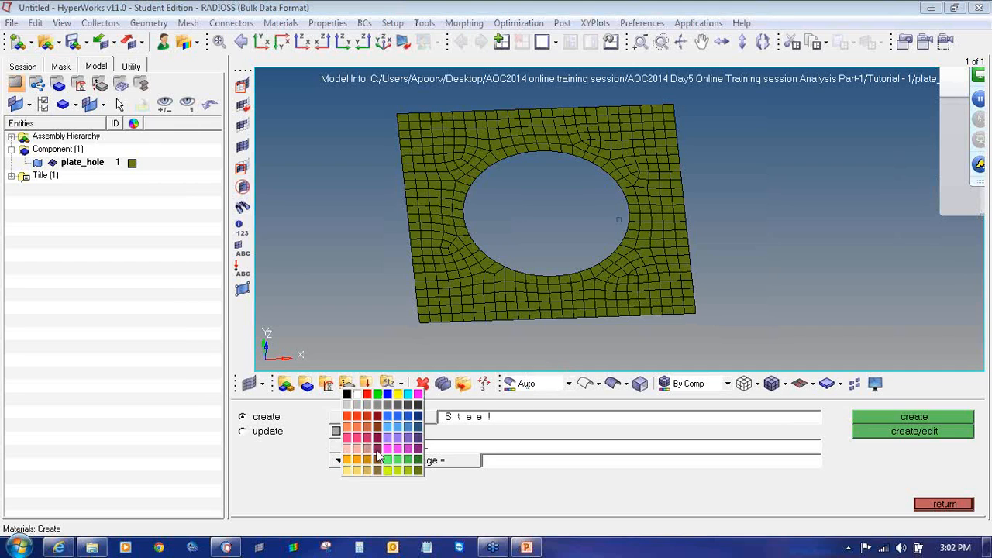
left_click(397, 444)
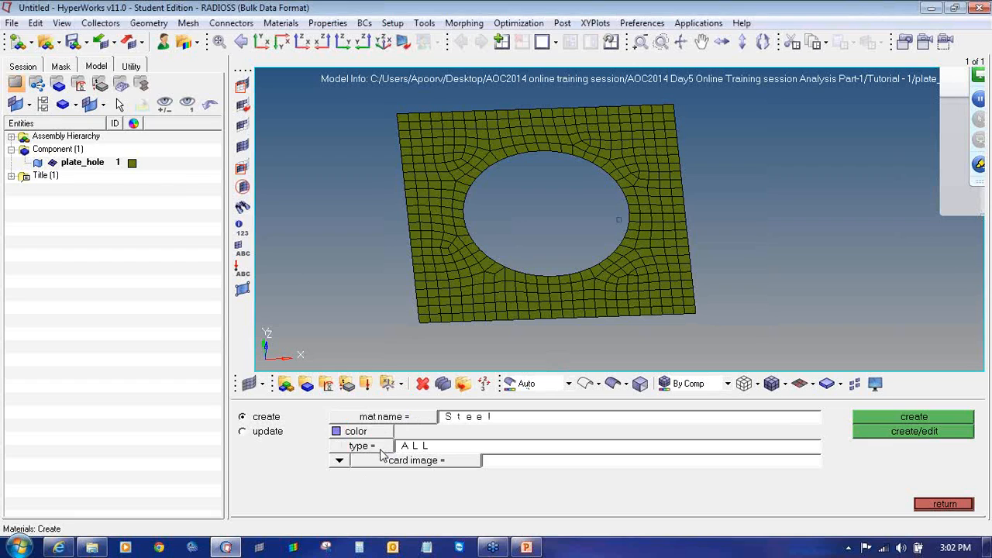
- Define the Steel material as type ISOTROPIC with the MAT1 card image
left_click(380, 454)
left_click(407, 477)
left_click(412, 462)
left_click(474, 460)
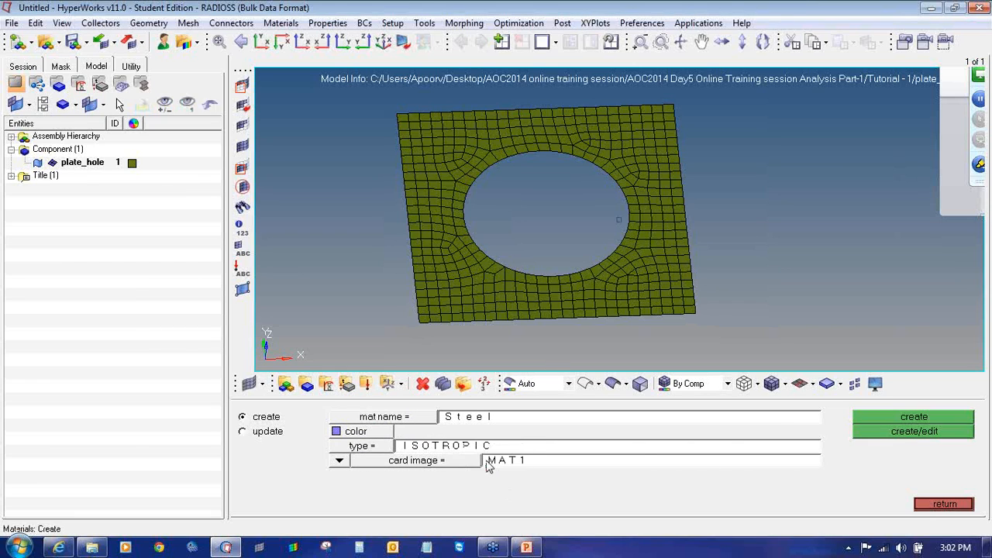
- Create the Steel material with E 2.1e+05, NU 0.300 and RHO 7.9e-09, and show it in the model tree
left_click(903, 432)
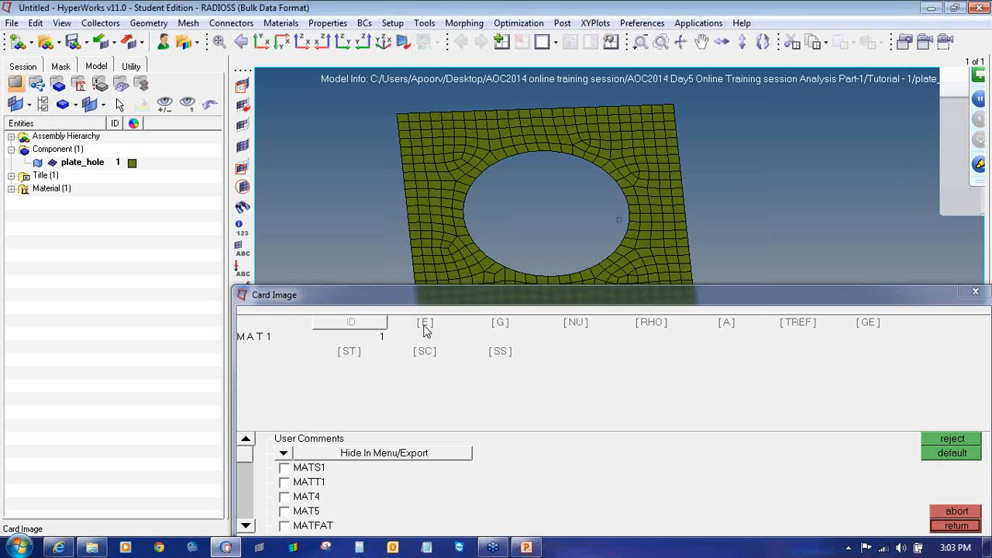
left_click(425, 325)
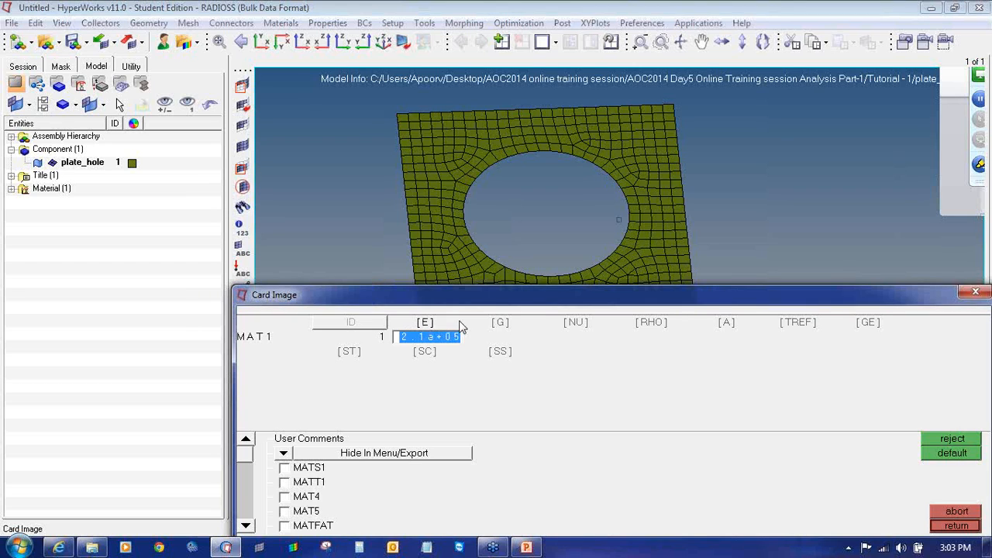
left_click(575, 323)
left_click(651, 323)
left_click(658, 375)
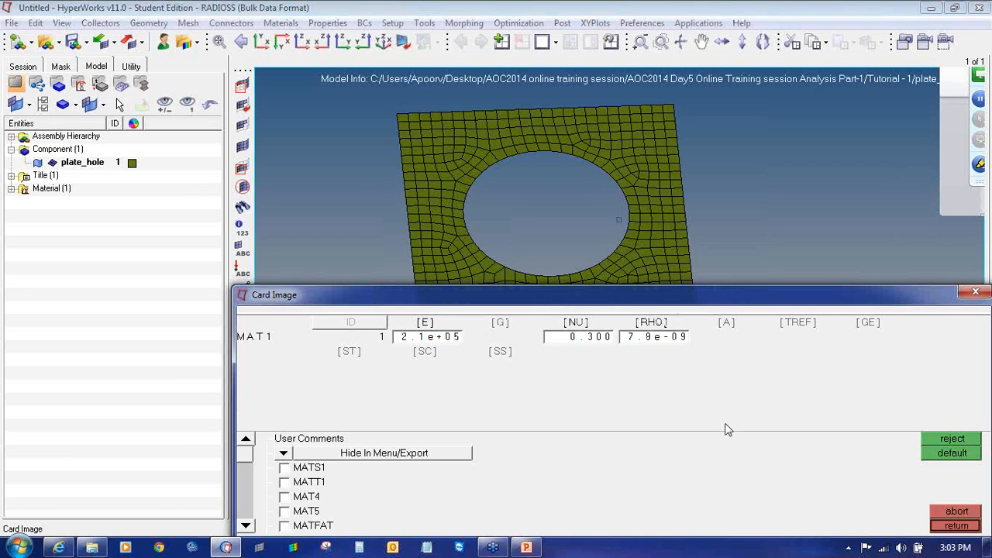
left_click(948, 526)
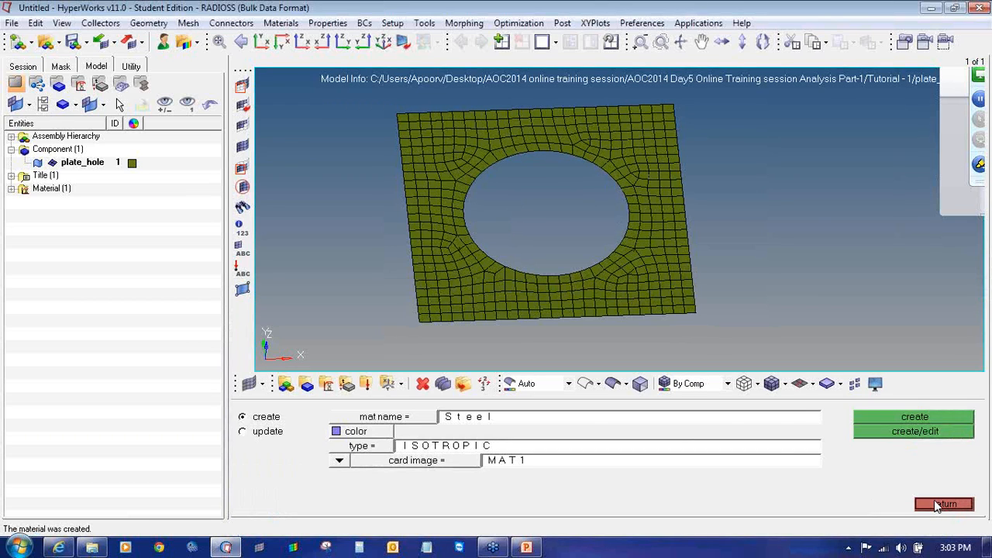
left_click(939, 505)
left_click(12, 188)
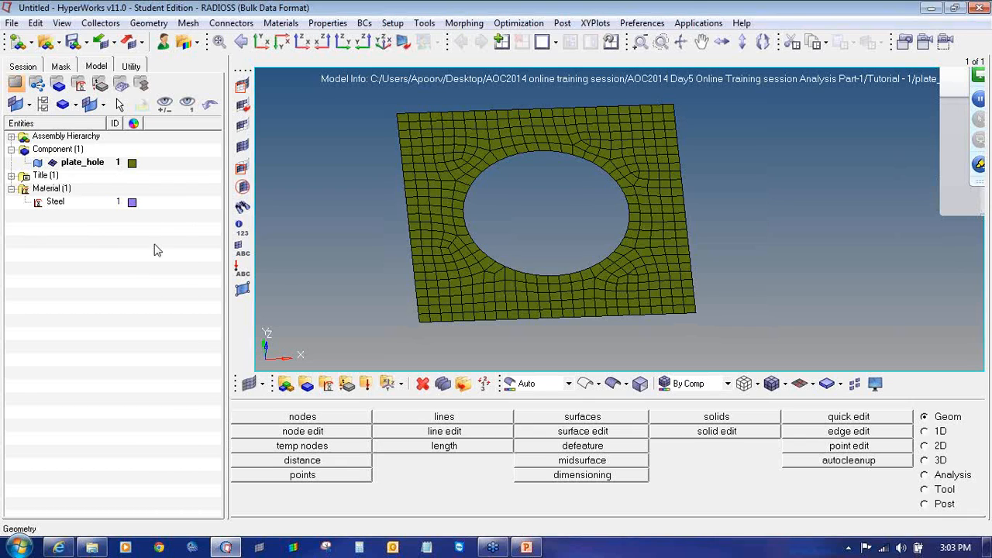
- Start a new property named Plate_hole and give it an orange colour
left_click(348, 387)
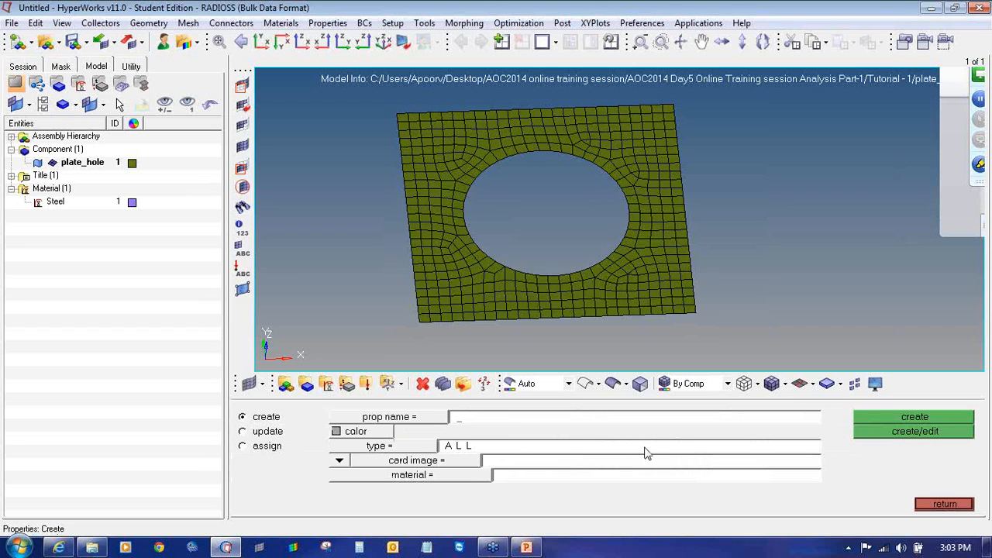
type("Plate_hole")
left_click(337, 432)
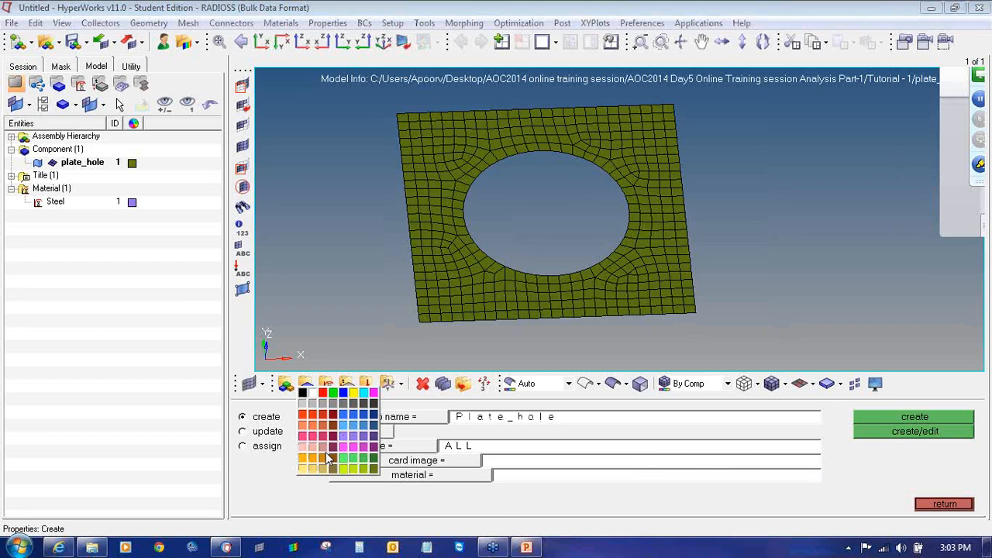
left_click(324, 462)
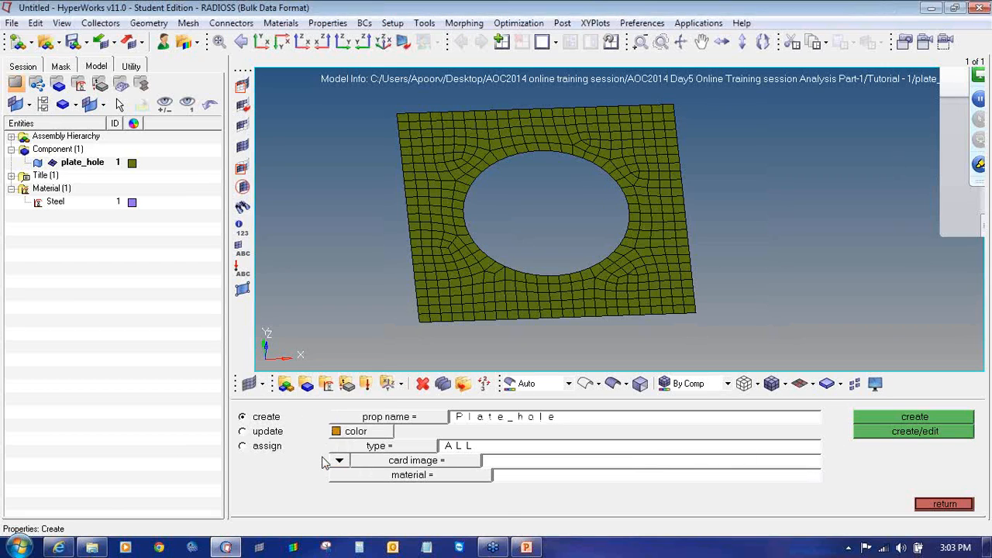
- Set the Plate_hole property to type 2D with the PSHELL card image and Steel as its material
left_click(384, 448)
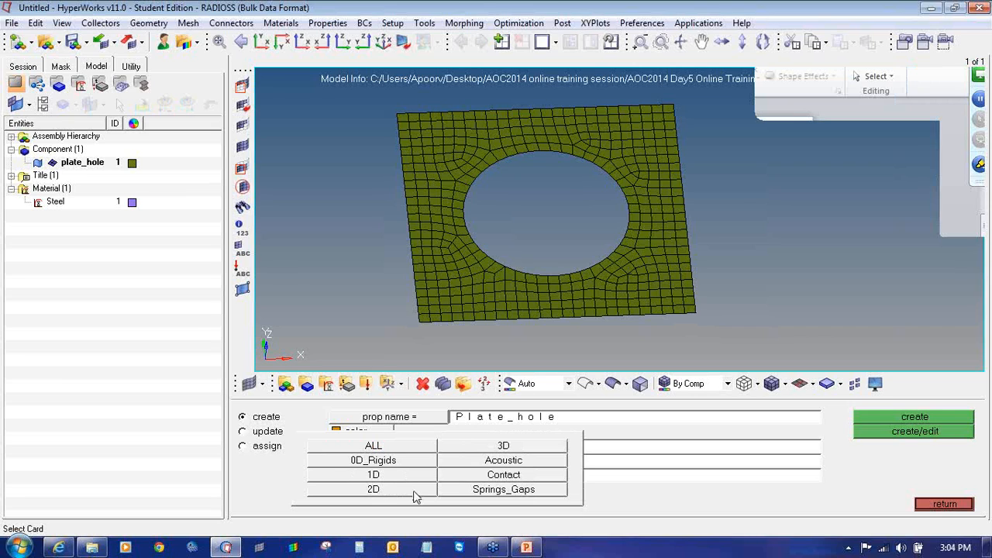
left_click(415, 489)
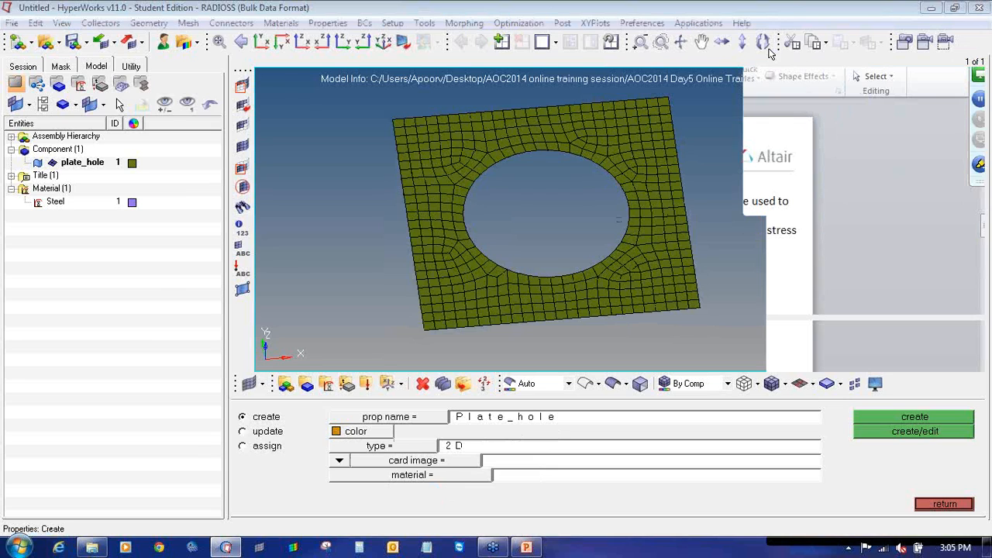
left_click(391, 457)
left_click(379, 490)
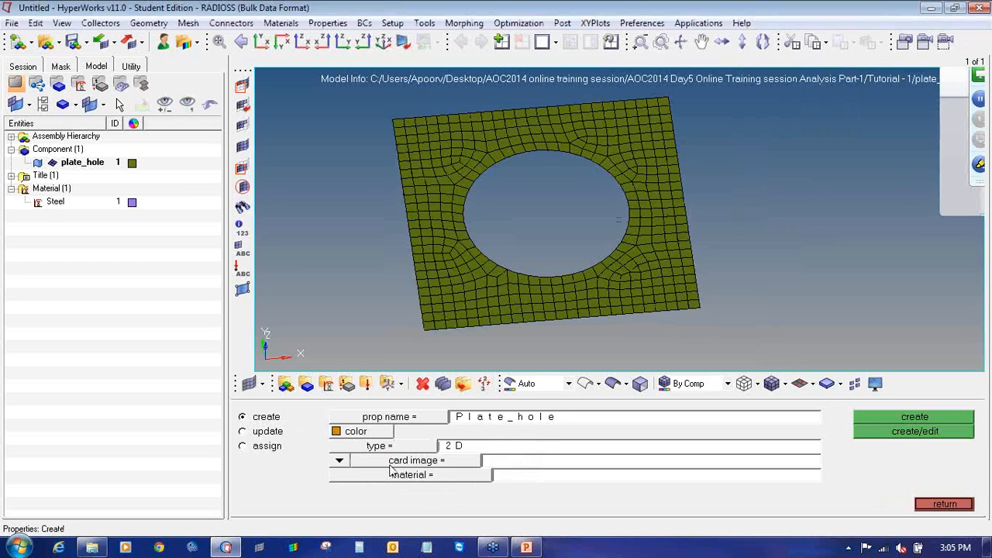
left_click(390, 468)
left_click(498, 493)
left_click(482, 482)
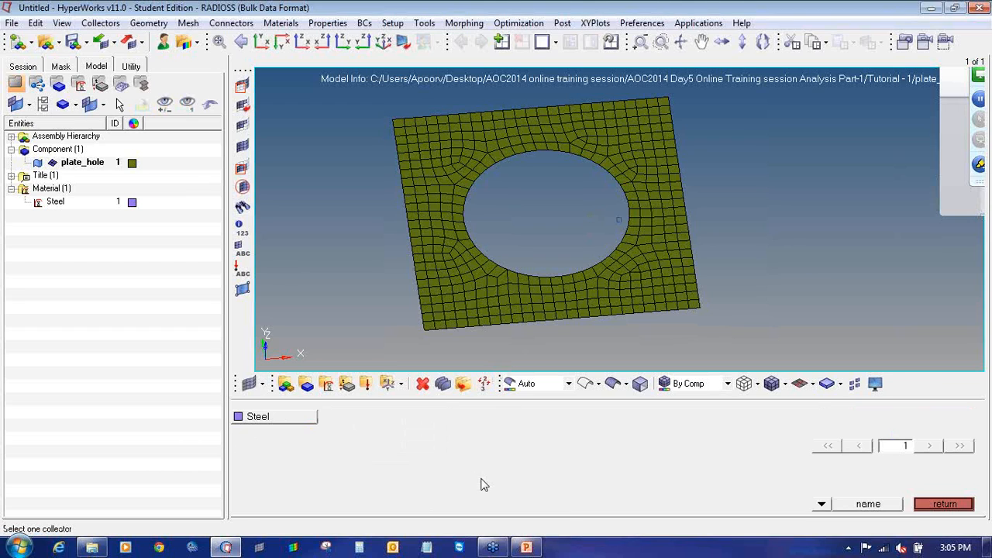
left_click(261, 417)
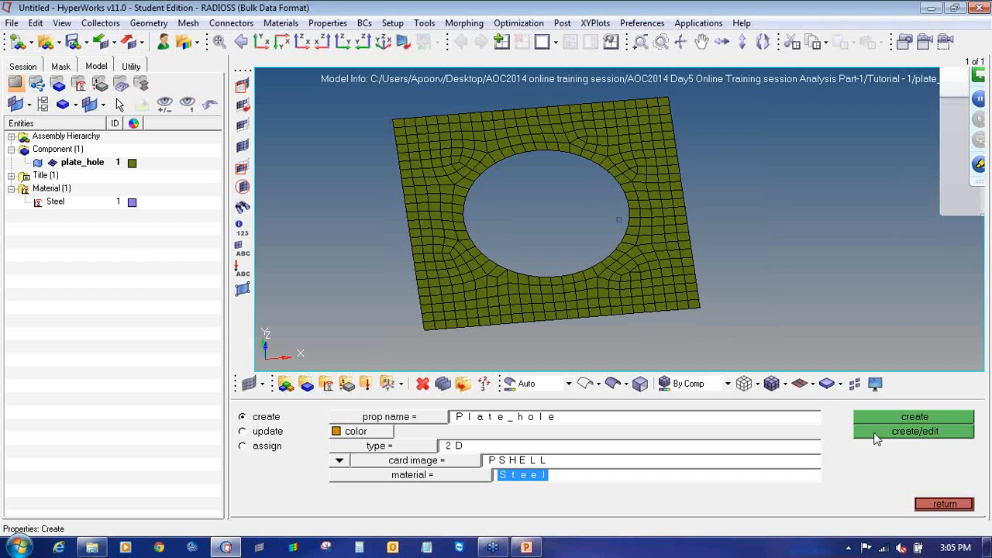
- Create the Plate_hole property with a thickness T of 10.000 and show it in the model tree
left_click(915, 432)
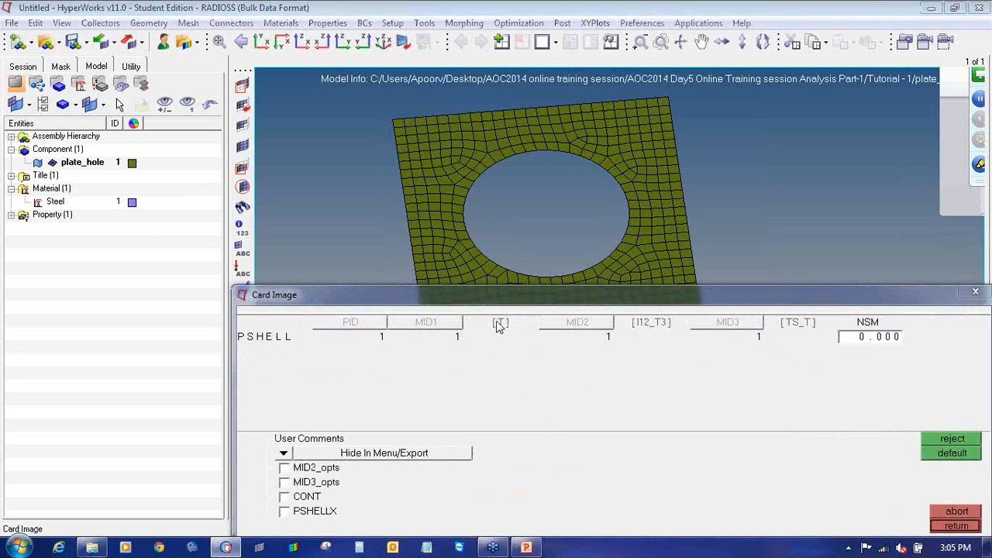
left_click(500, 324)
type("10.000")
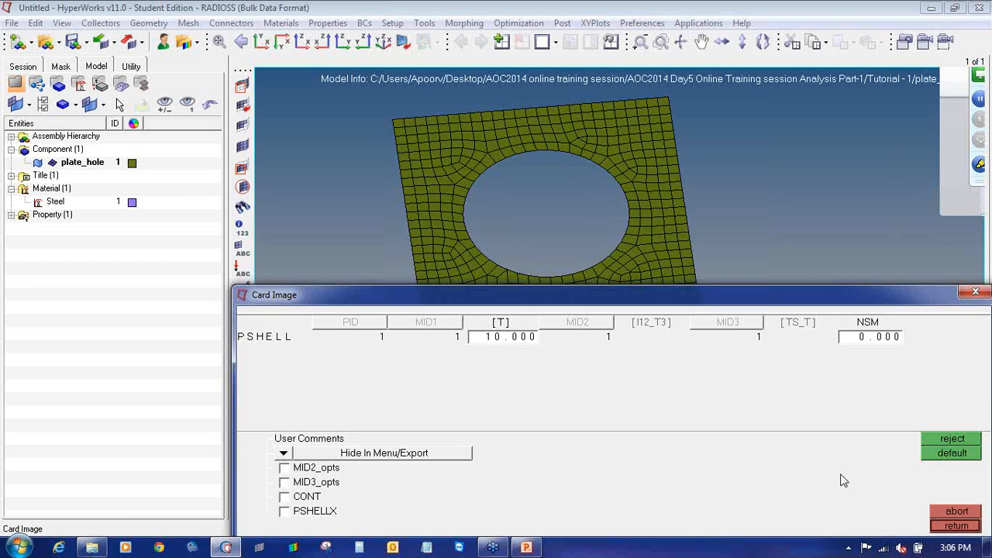
left_click(937, 527)
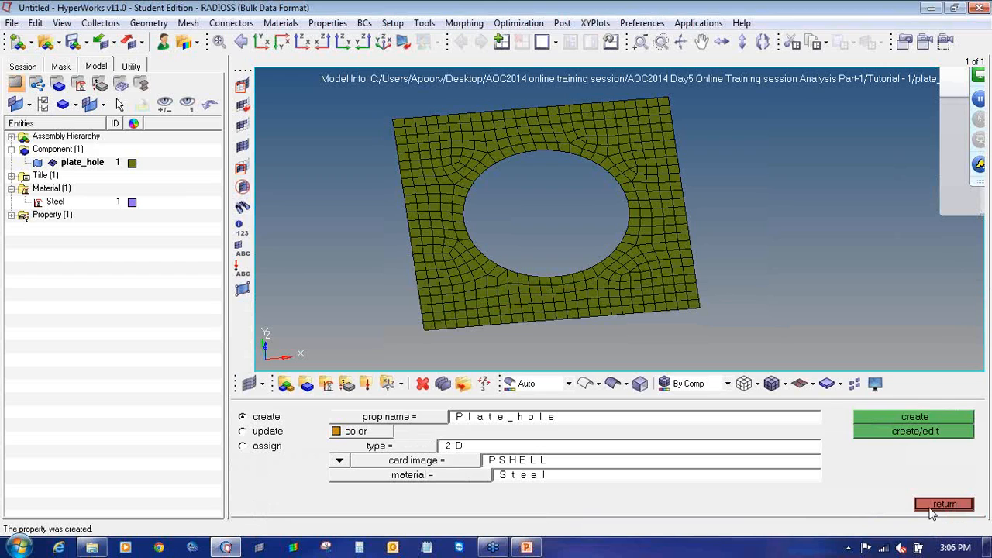
left_click(938, 504)
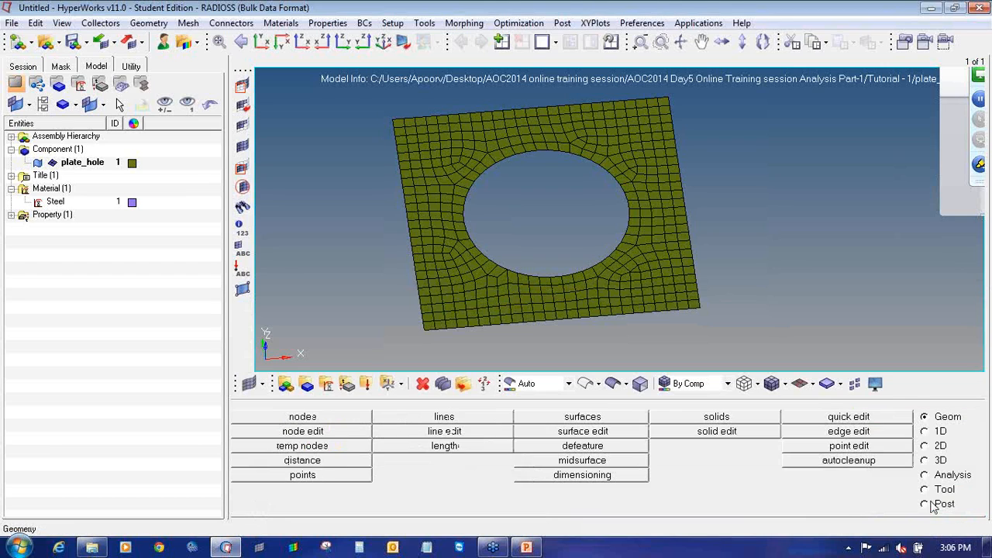
left_click(11, 215)
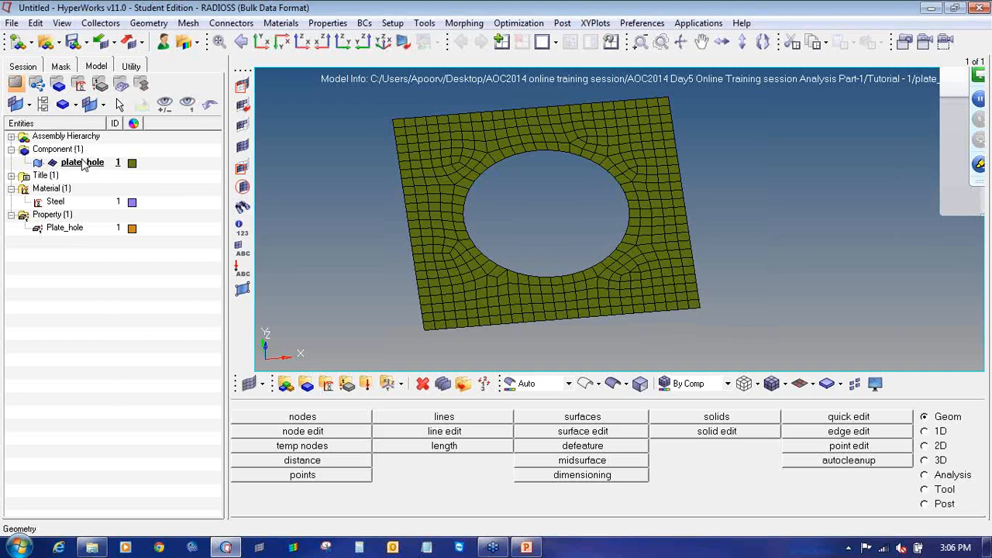
- Update the plate_hole component with the Plate_hole property assigned to it
left_click(307, 385)
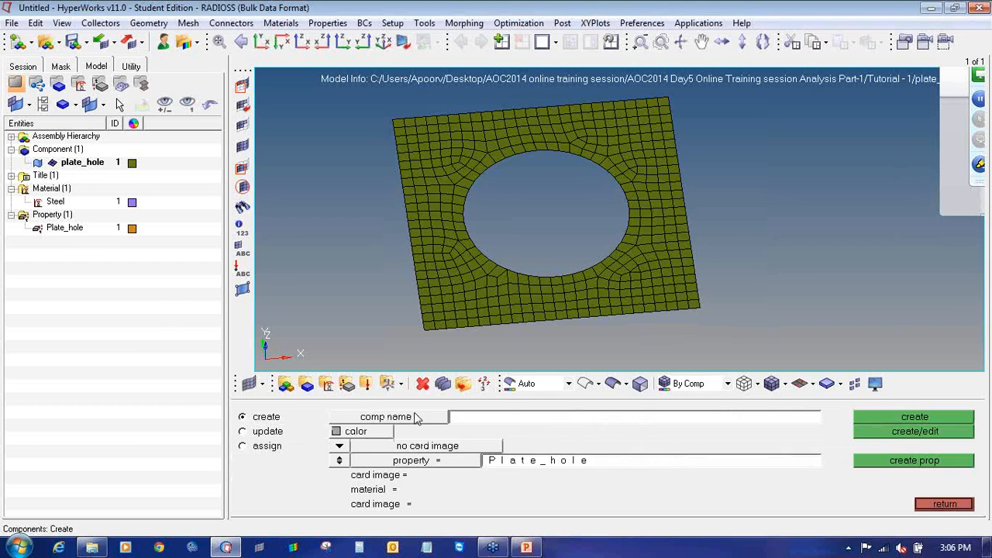
left_click(259, 437)
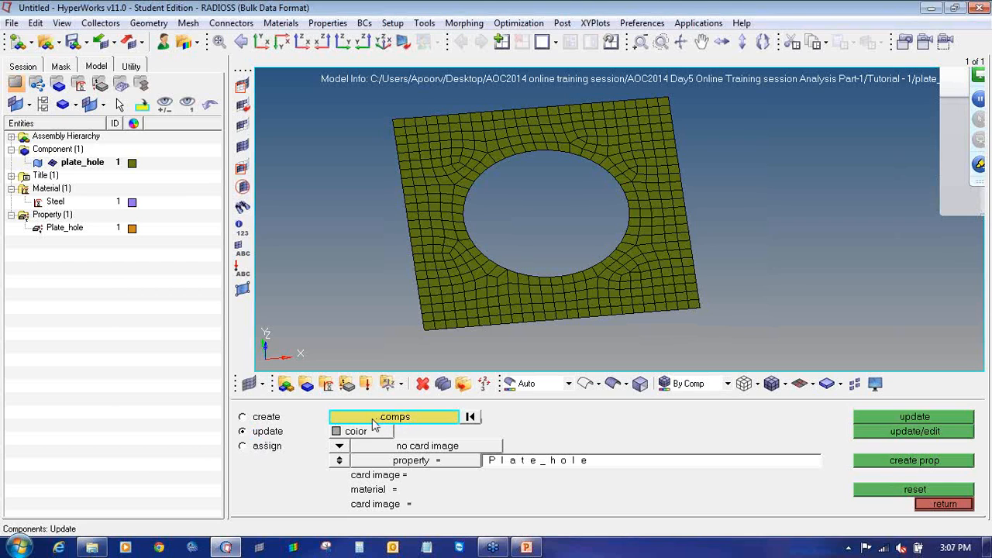
left_click(405, 418)
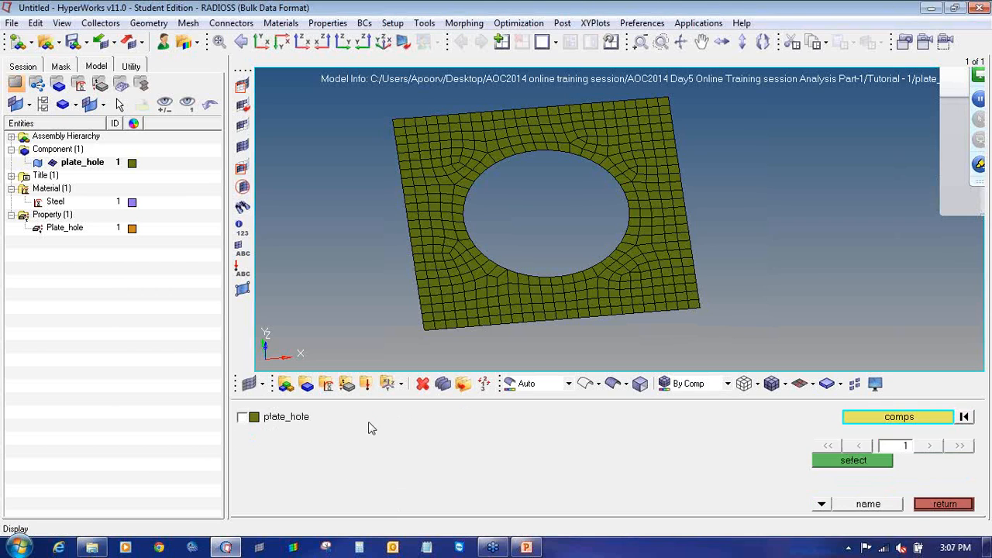
left_click(301, 419)
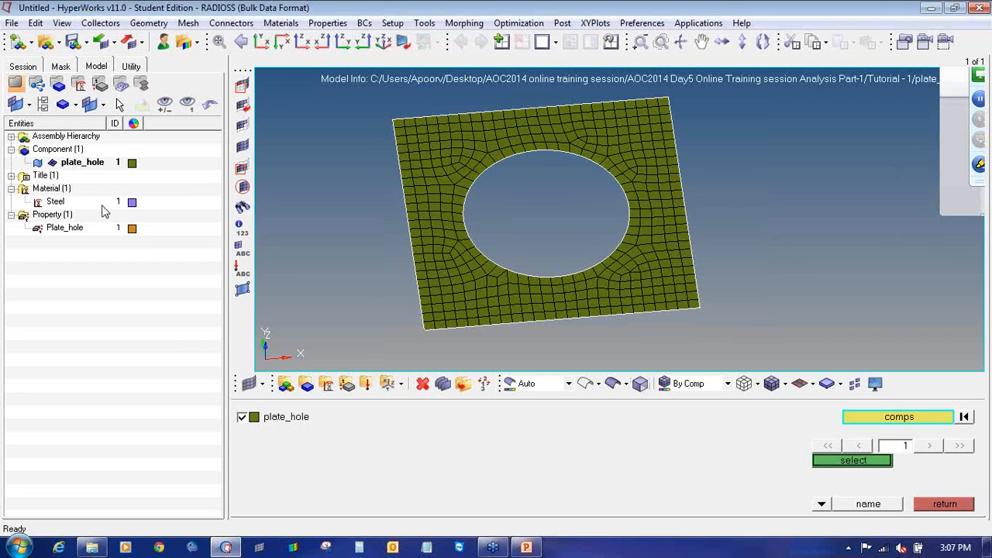
left_click(884, 463)
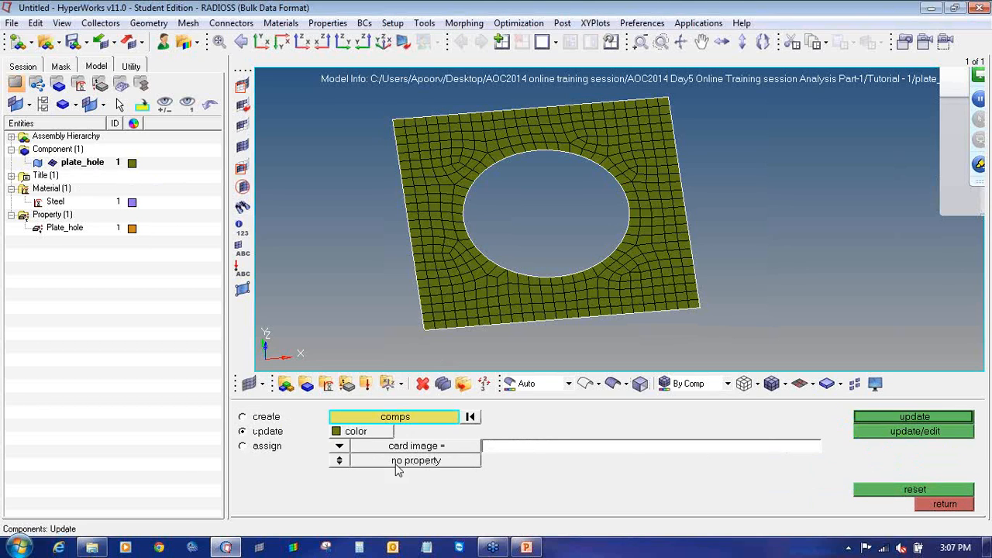
left_click(341, 462)
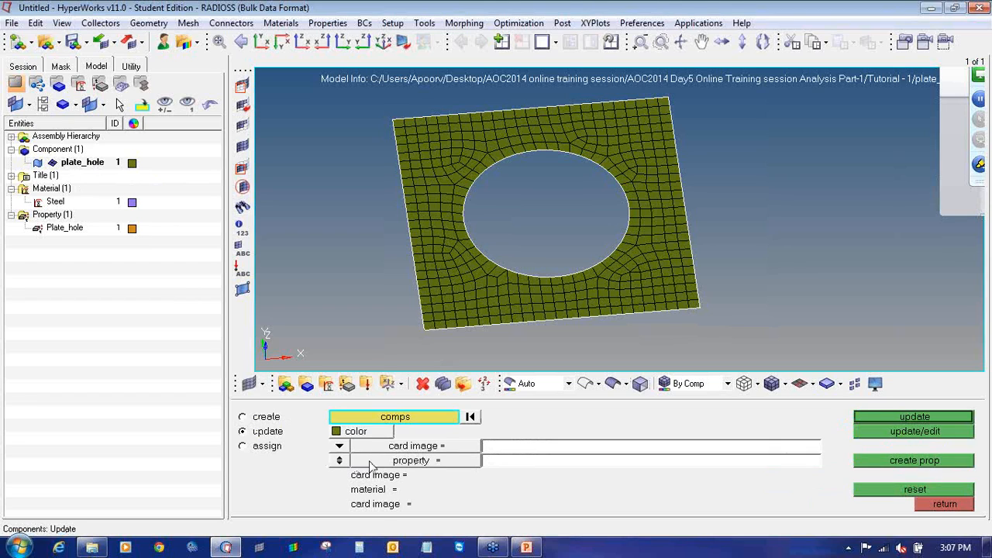
left_click(443, 461)
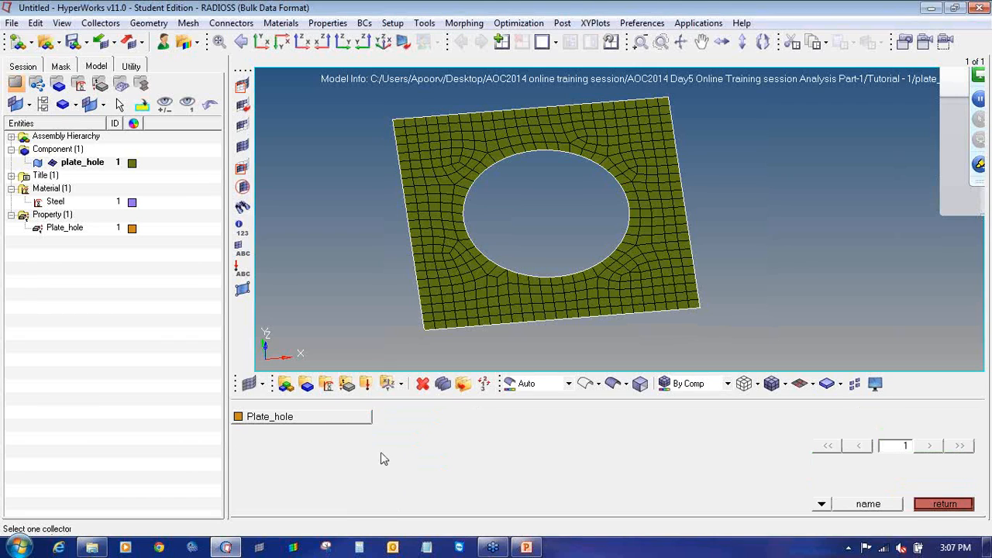
left_click(285, 423)
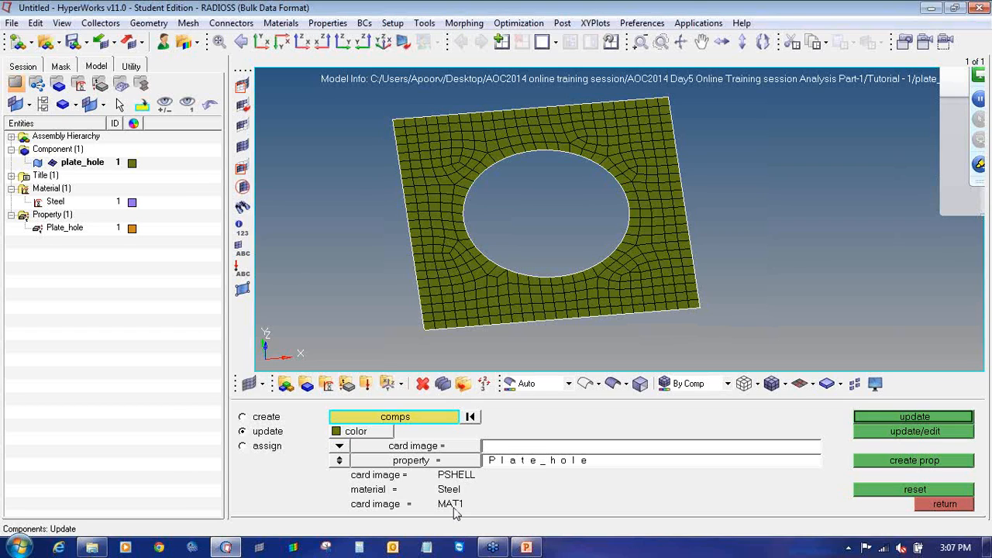
left_click(884, 418)
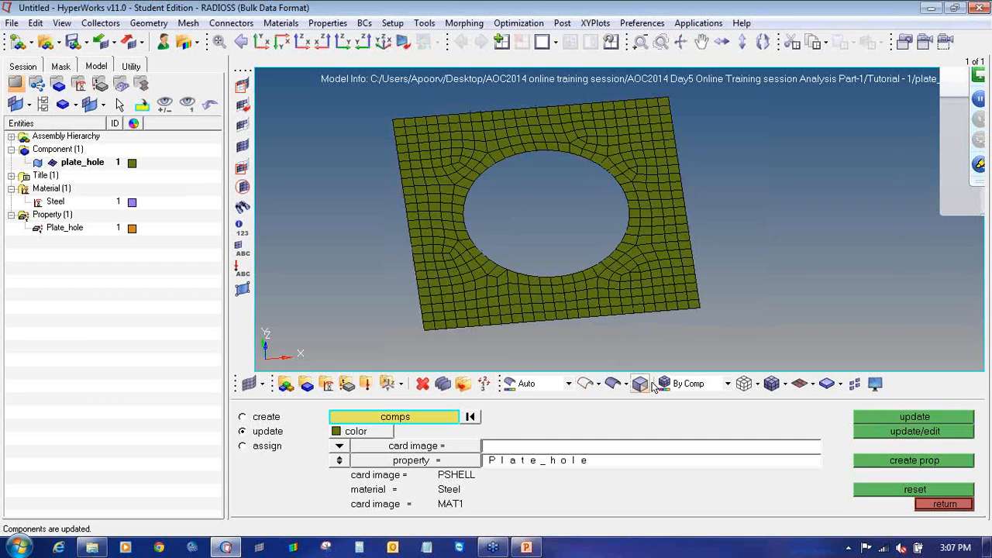
- Display the shell mesh in 3D Element Representation and examine the plate's thickness along its edge
left_click(813, 387)
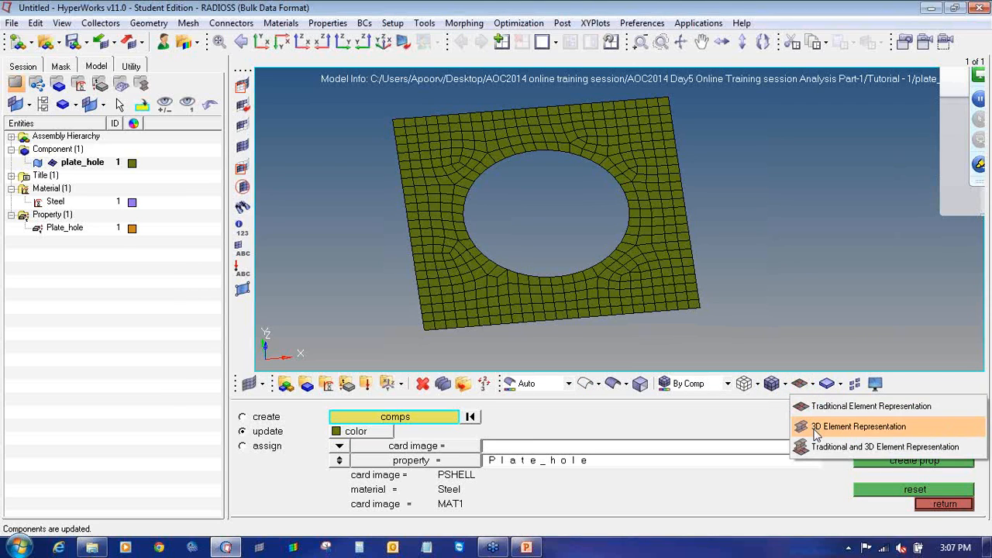
left_click(815, 429)
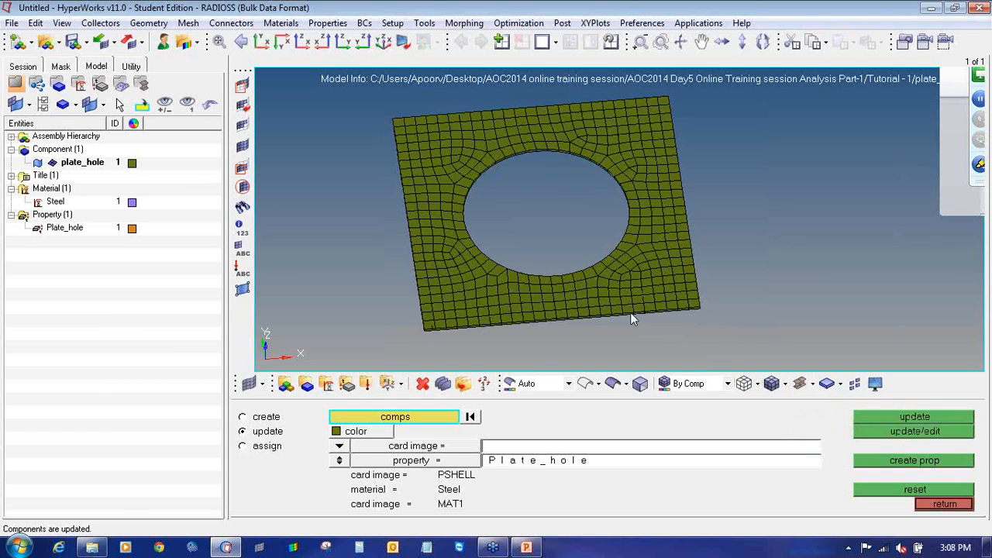
mouse_move(530, 315)
left_mouse_down("ctrl")
mouse_move(543, 293)
mouse_move(576, 279)
left_mouse_up("ctrl")
scroll(457, 283, "up", 5)
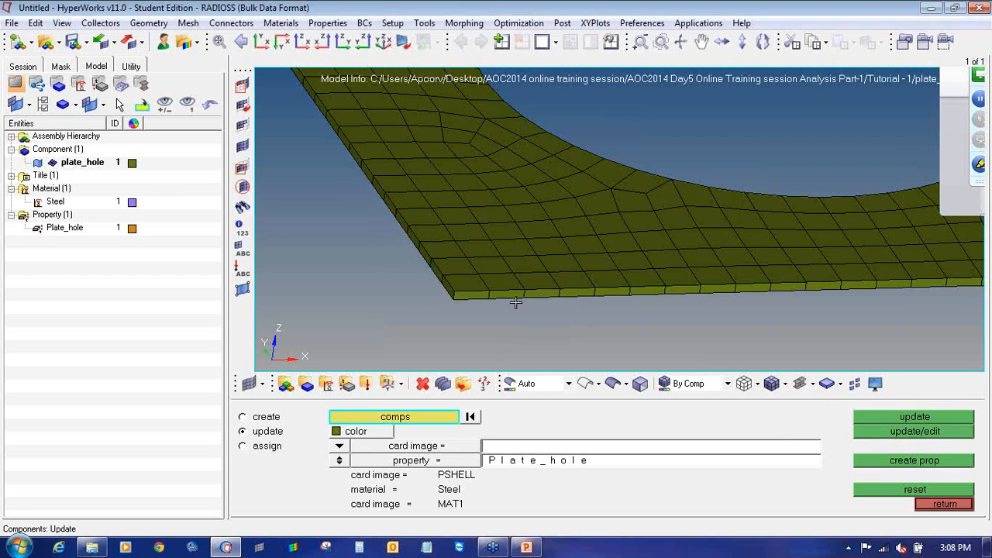
- Colour the elements By Prop and By Mat to check the component's property and material assignment
left_click(680, 385)
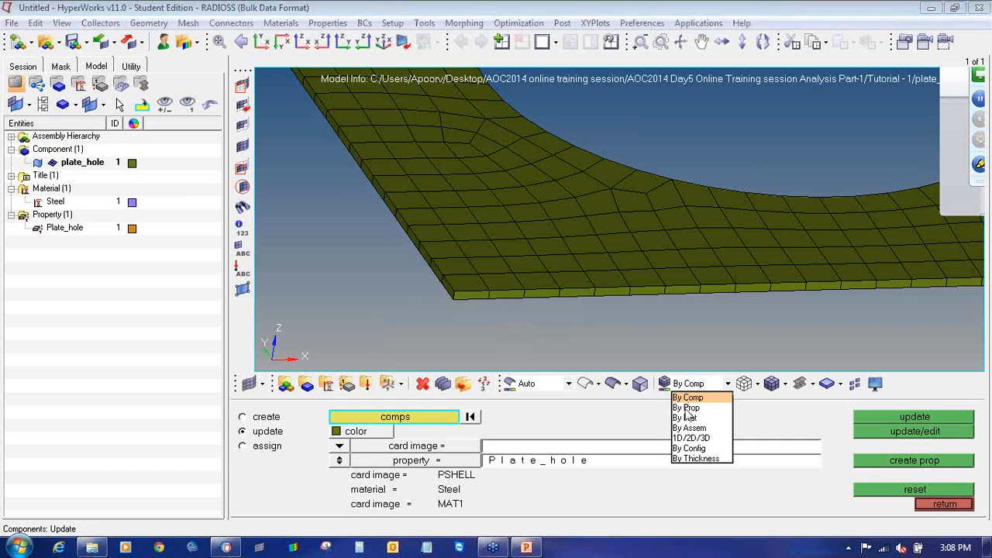
left_click(685, 410)
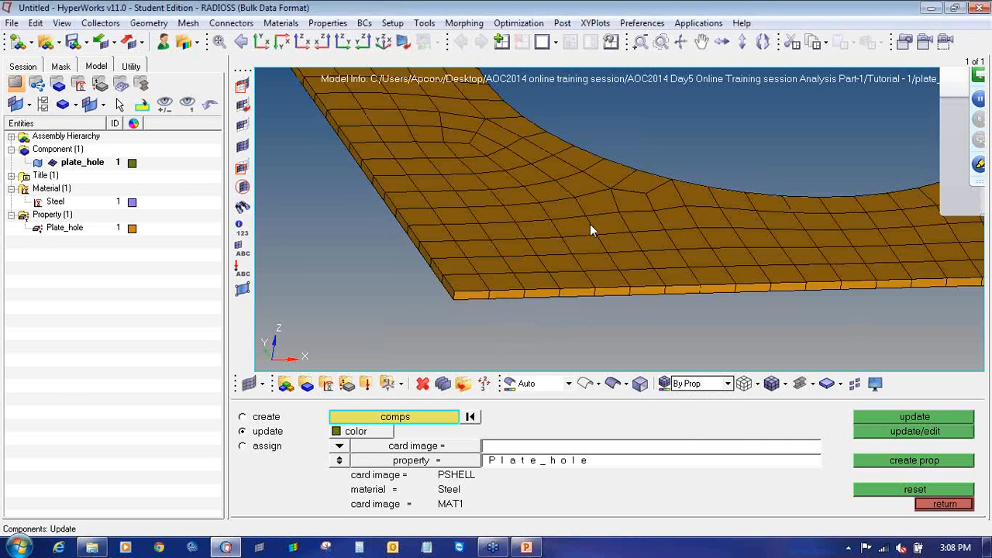
scroll(571, 277, "down", 4, "ctrl")
left_click_drag(558, 297, 547, 305, "ctrl")
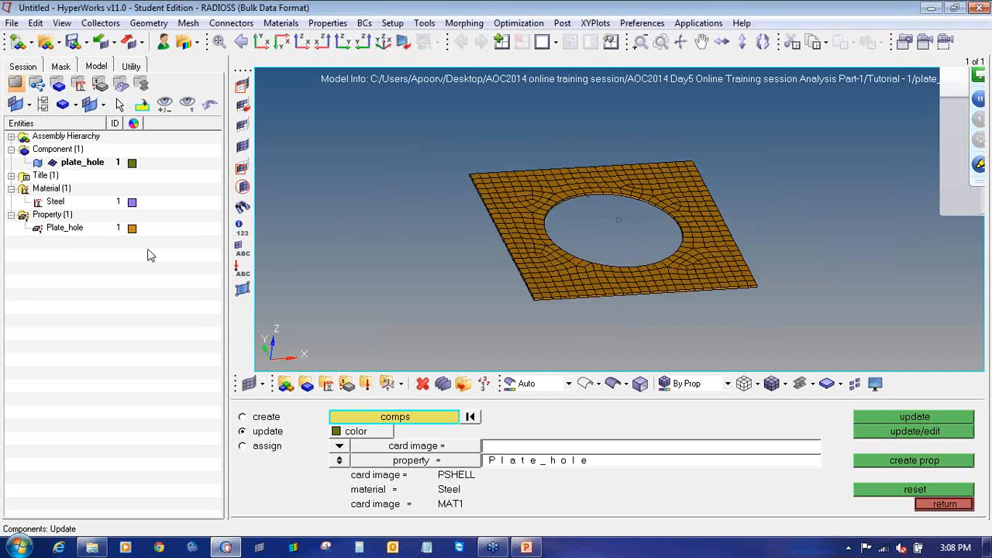
left_click(700, 387)
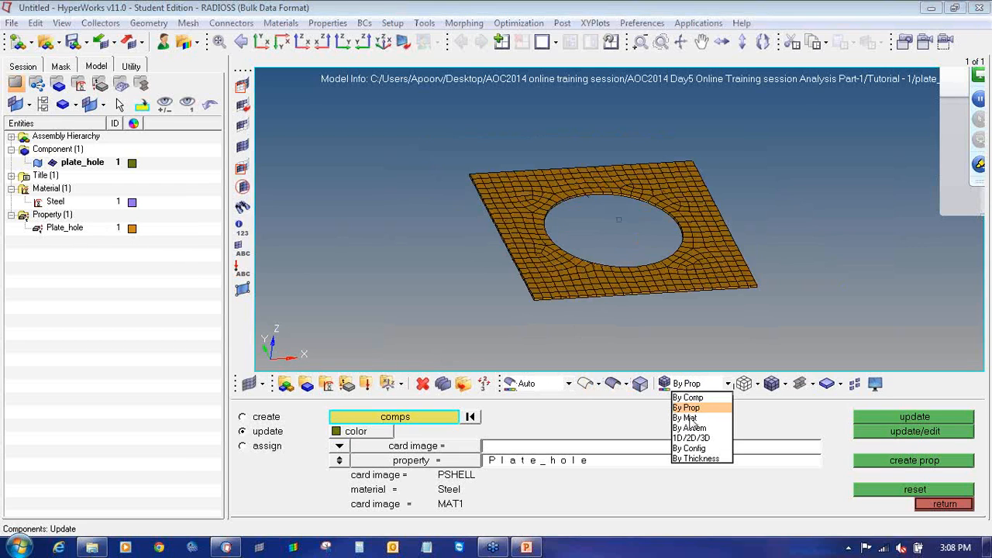
left_click(690, 418)
left_click_drag(650, 285, 618, 339, "ctrl")
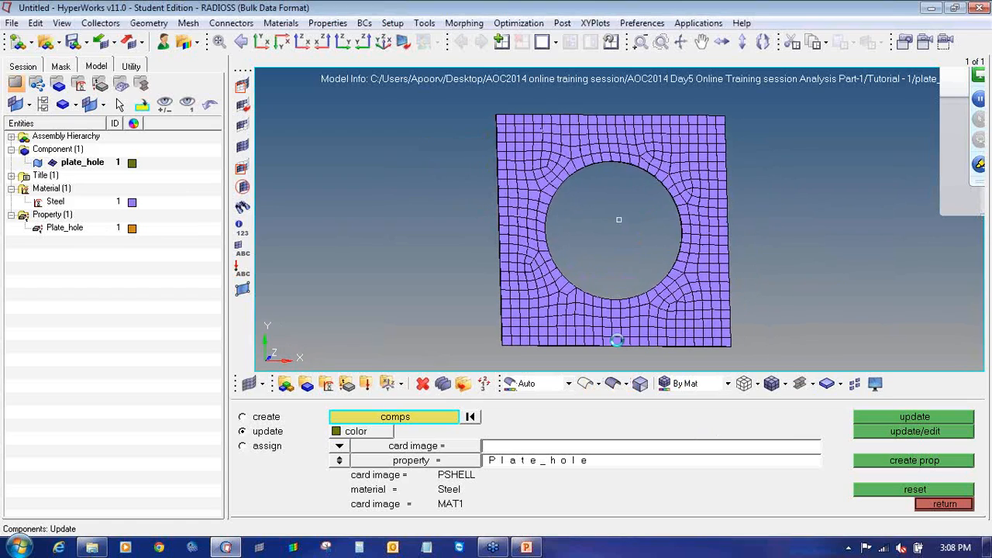
left_click_drag(727, 183, 704, 295, "ctrl")
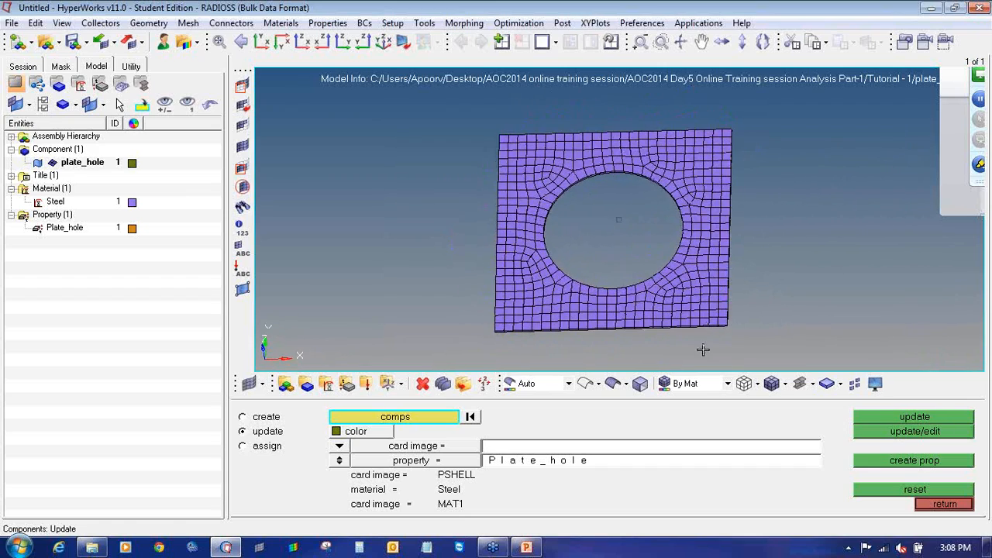
- Restore the By Comp colouring and Traditional Element Representation, and leave the component settings
left_click(702, 383)
left_click(701, 409)
left_click(813, 384)
left_click(819, 406)
left_click_drag(684, 330, 663, 305, "ctrl")
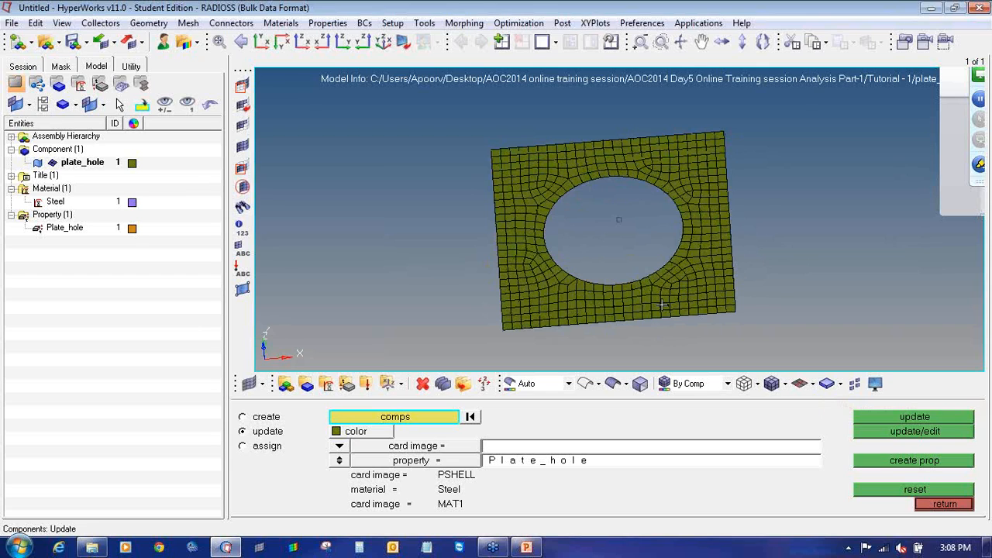
left_click(946, 505)
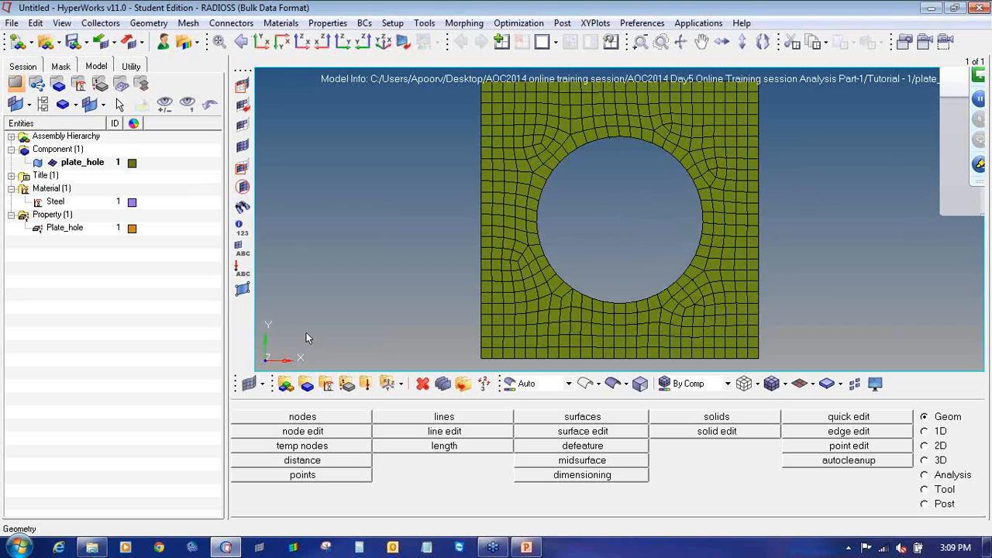
mouse_move(608, 301)
left_mouse_down("ctrl")
mouse_move(604, 269)
mouse_move(639, 215)
mouse_move(621, 200)
left_mouse_up("ctrl")
left_click_drag(449, 222, 458, 215, "ctrl")
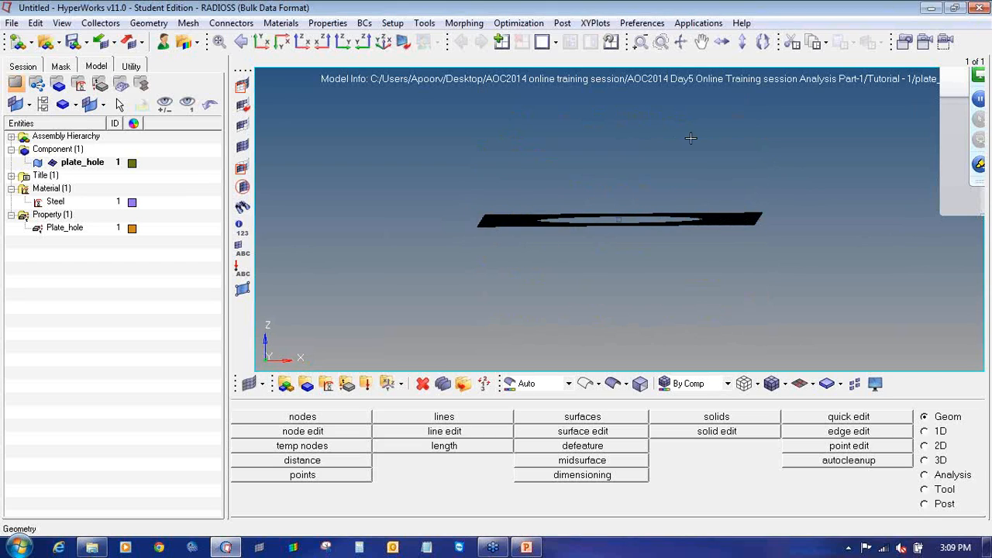
left_click_drag(613, 249, 618, 302, "ctrl")
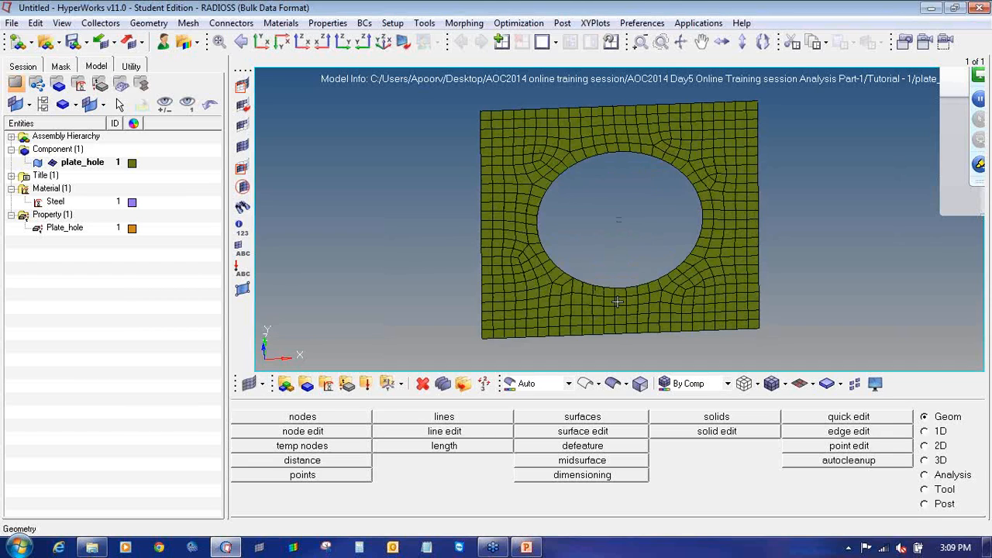
- Create a red load collector named SPC with no card image and show it in the model tree
left_click(369, 385)
left_click(506, 419)
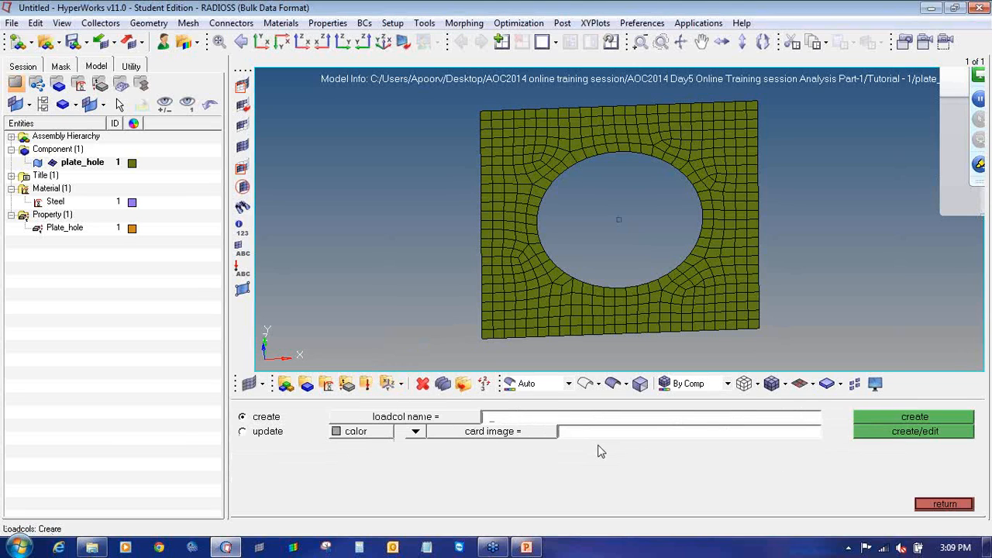
type("SPC")
left_click(415, 432)
left_click(360, 394)
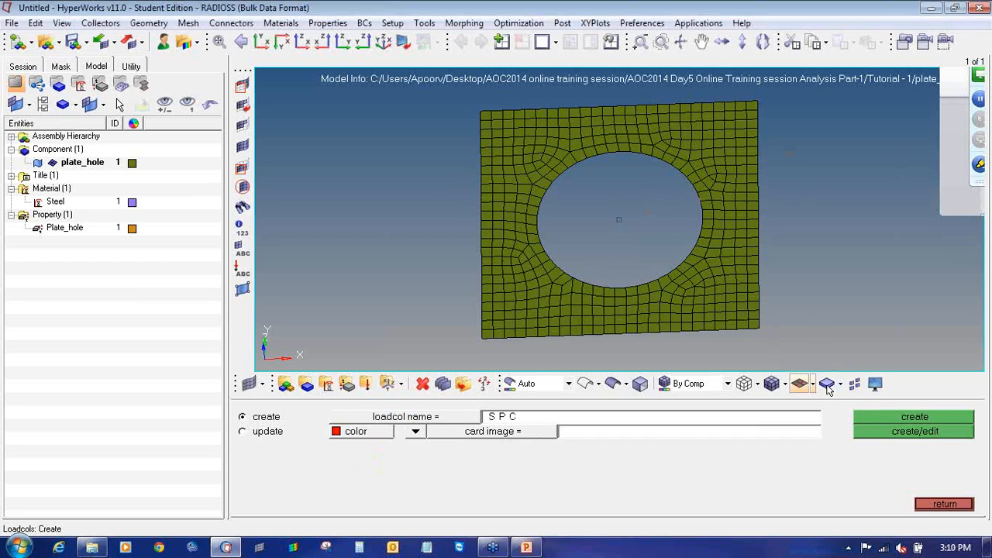
left_click(880, 419)
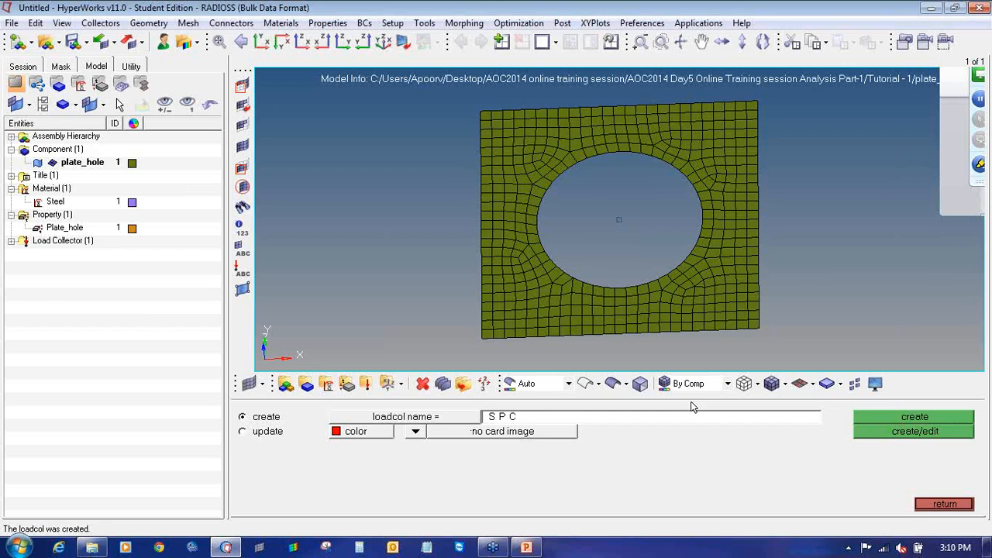
left_click(11, 241)
- Create a blue load collector named Force with no card image and close the load collector settings
left_click(501, 420)
type("FO")
key("BackSpace")
type("orce")
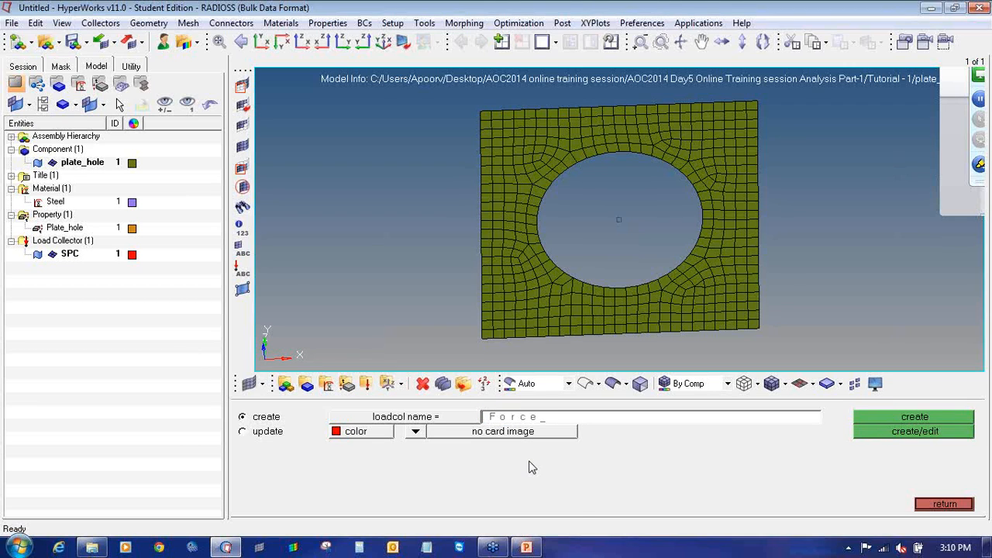
left_click(361, 431)
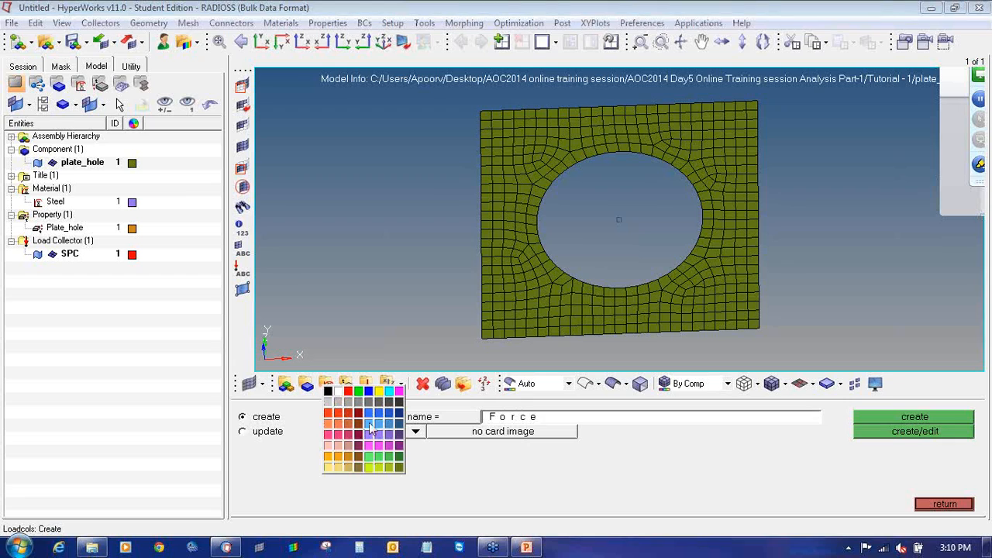
left_click(371, 391)
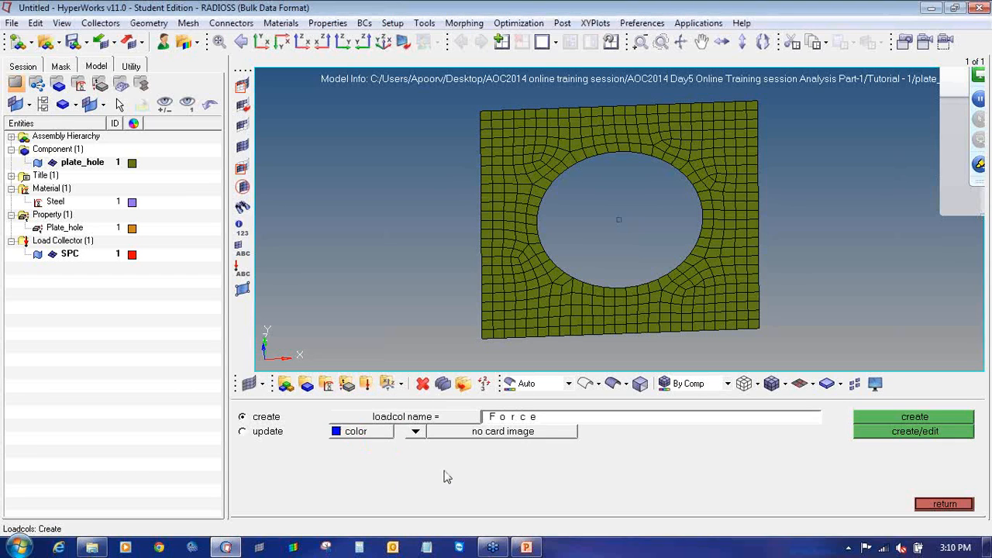
left_click(871, 423)
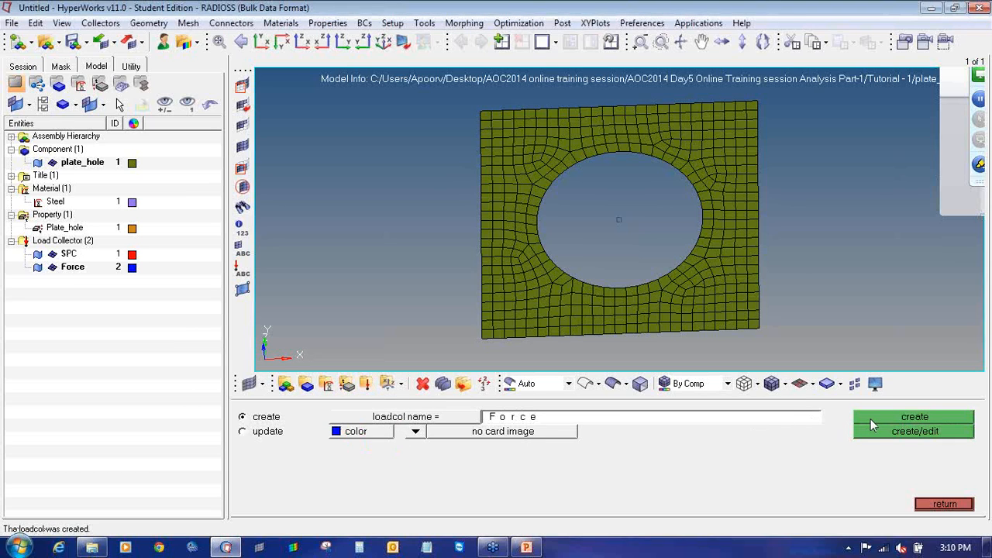
left_click(944, 505)
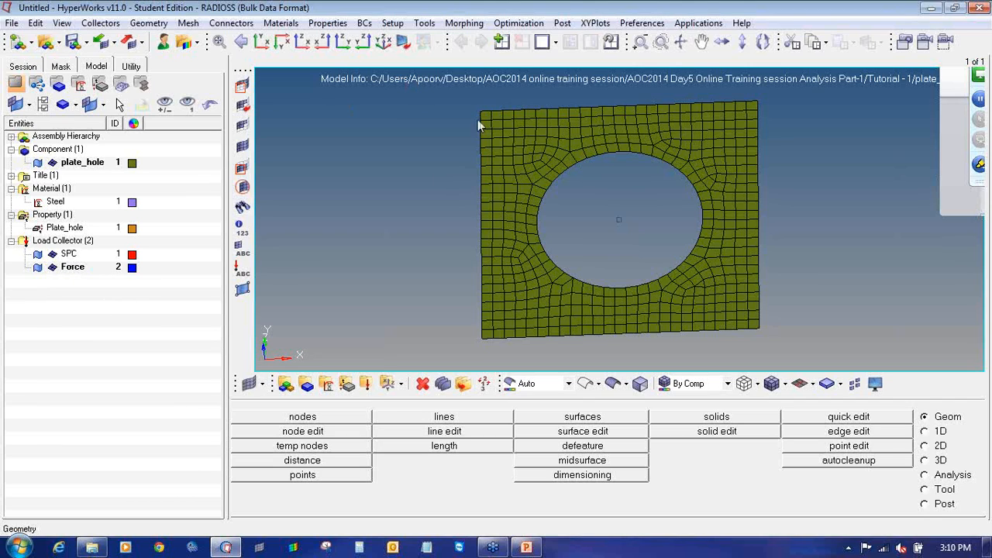
- Make SPC the current load collector, with the plate viewed in the XY plane
left_click(261, 42)
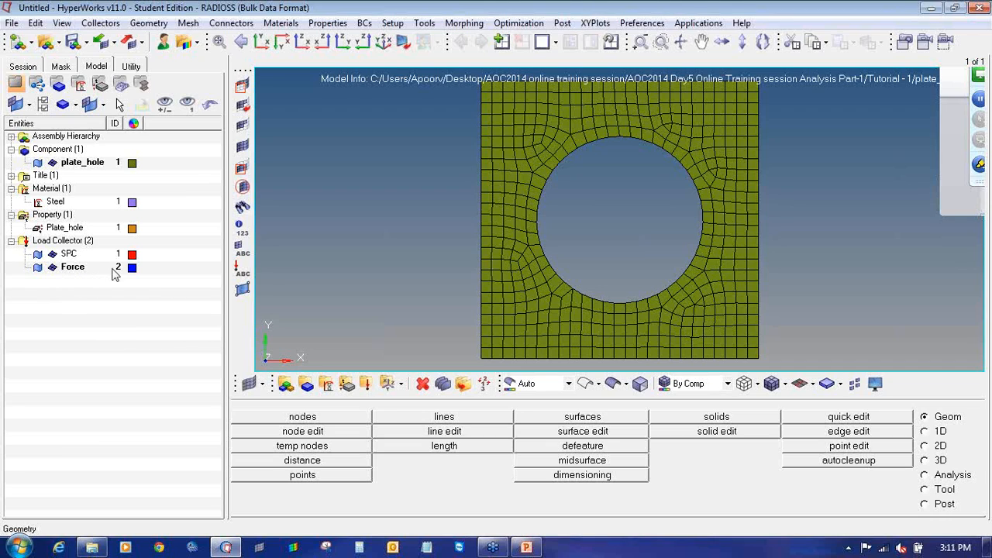
right_click(68, 256)
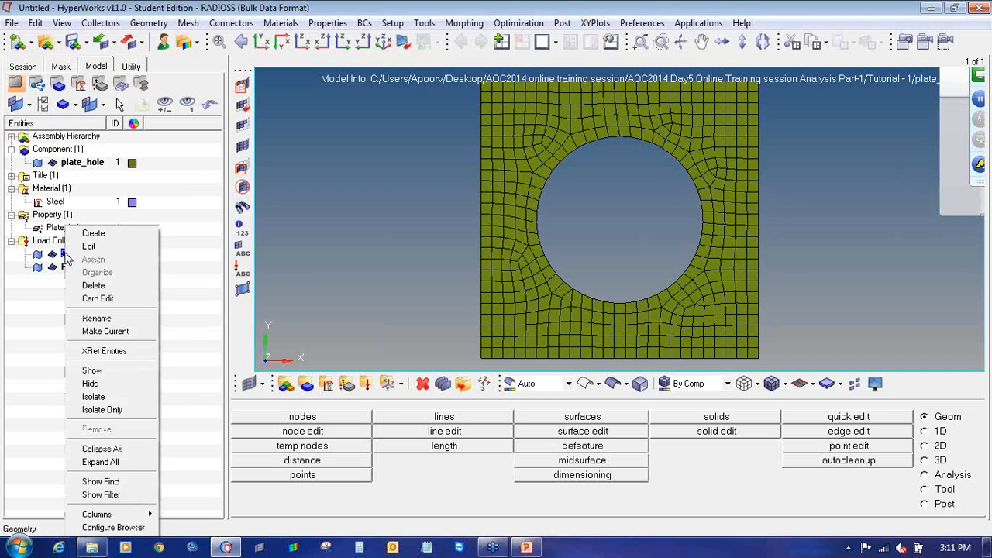
left_click(106, 332)
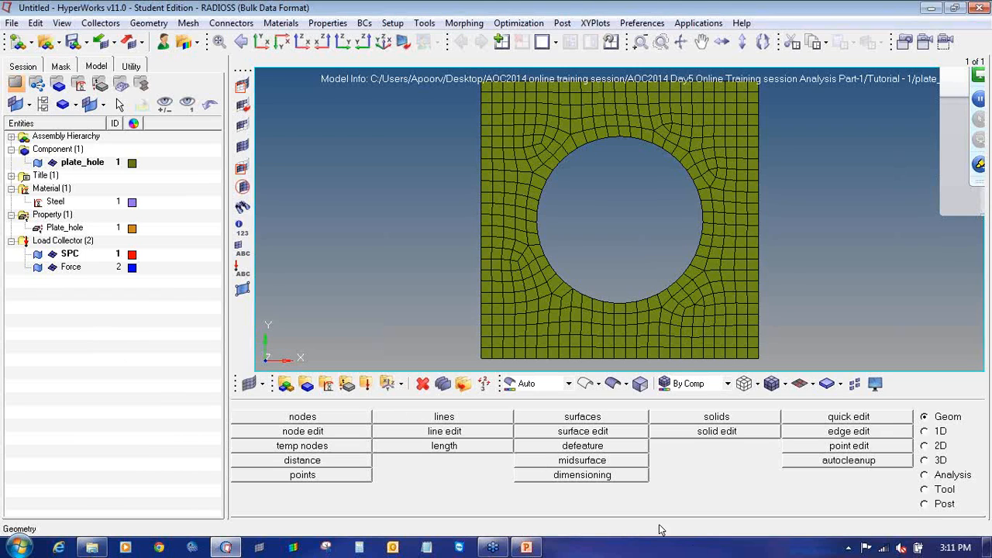
- Constrain dof1 to dof6 at 0.000 with SPC constraints on all nodes along the plate's left and right edges
left_click(940, 493)
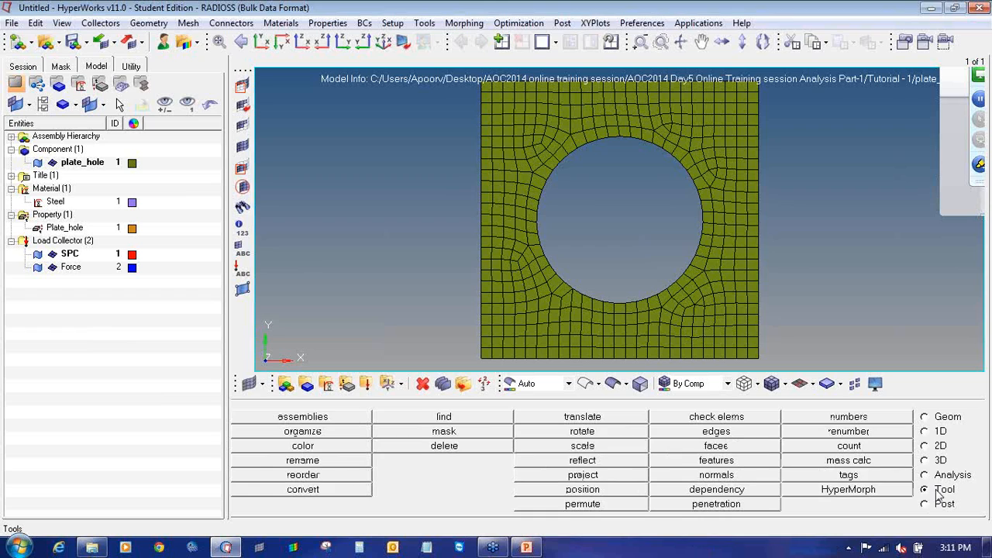
left_click(934, 477)
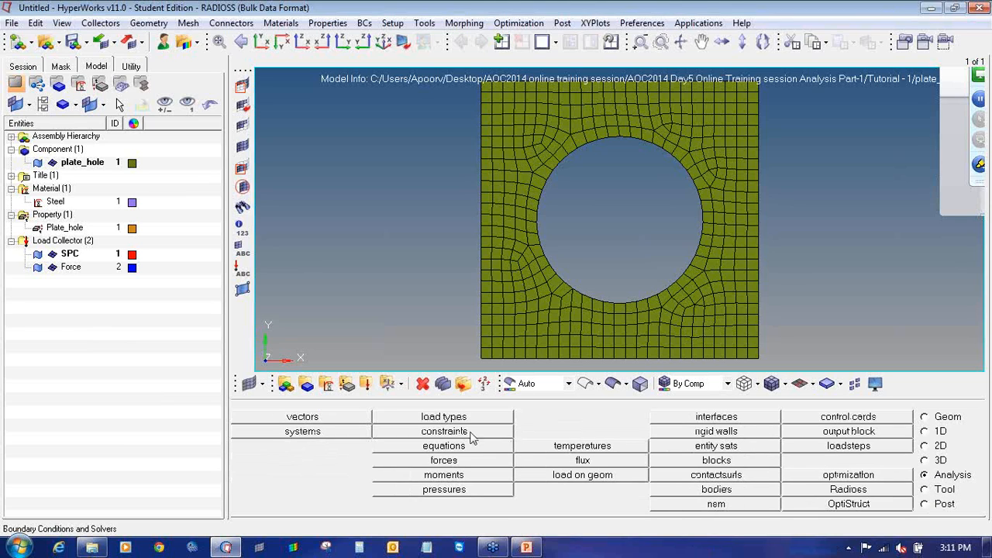
left_click(446, 432)
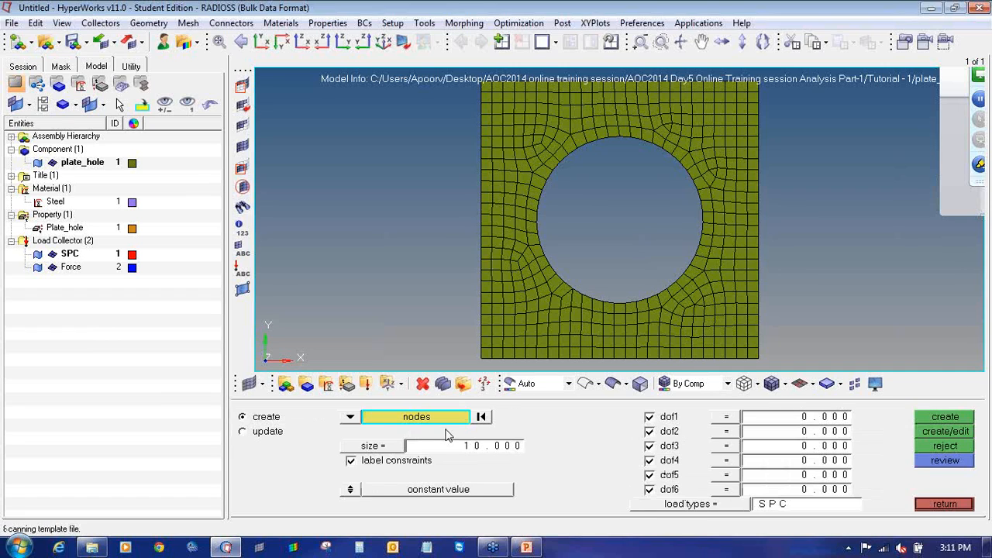
left_click_drag(463, 78, 484, 299, "shift")
left_click_drag(486, 345, 483, 363, "shift")
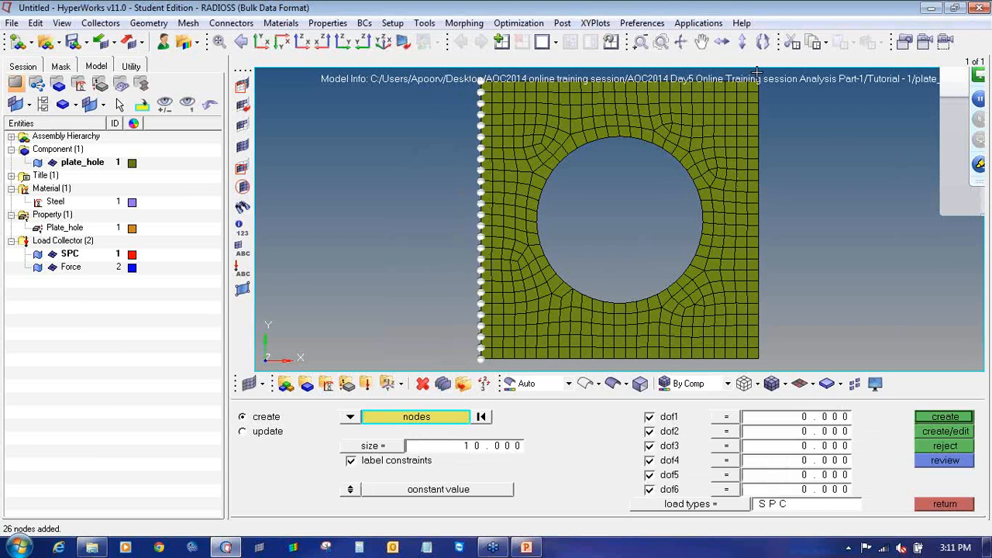
left_click_drag(757, 73, 786, 365, "shift")
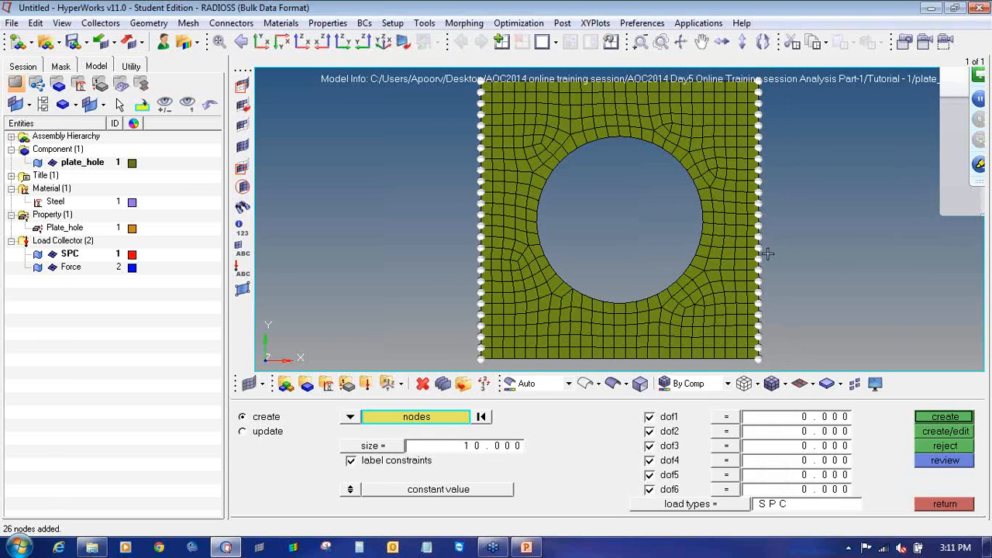
scroll(783, 204, "down", 2)
right_click_drag(783, 204, 650, 208, "ctrl")
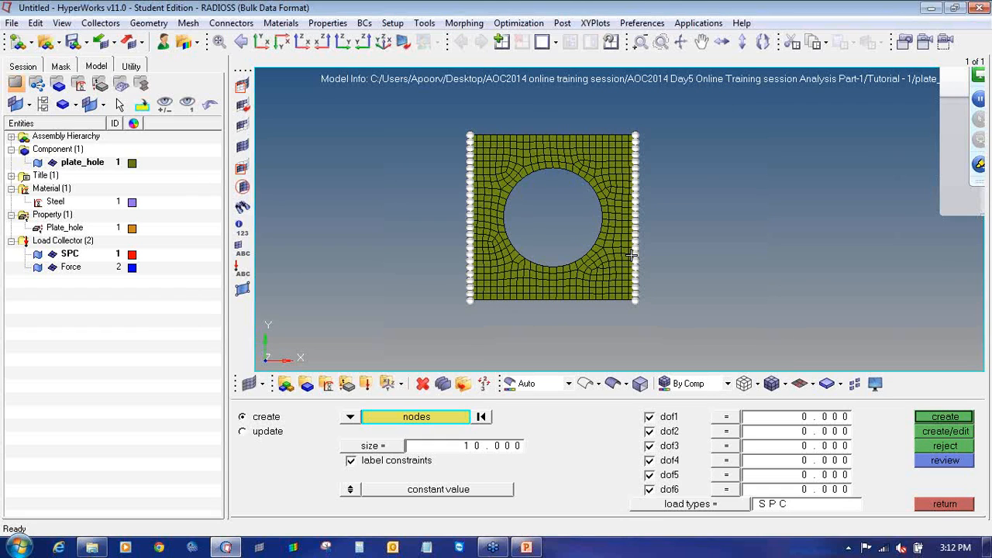
left_click(931, 419)
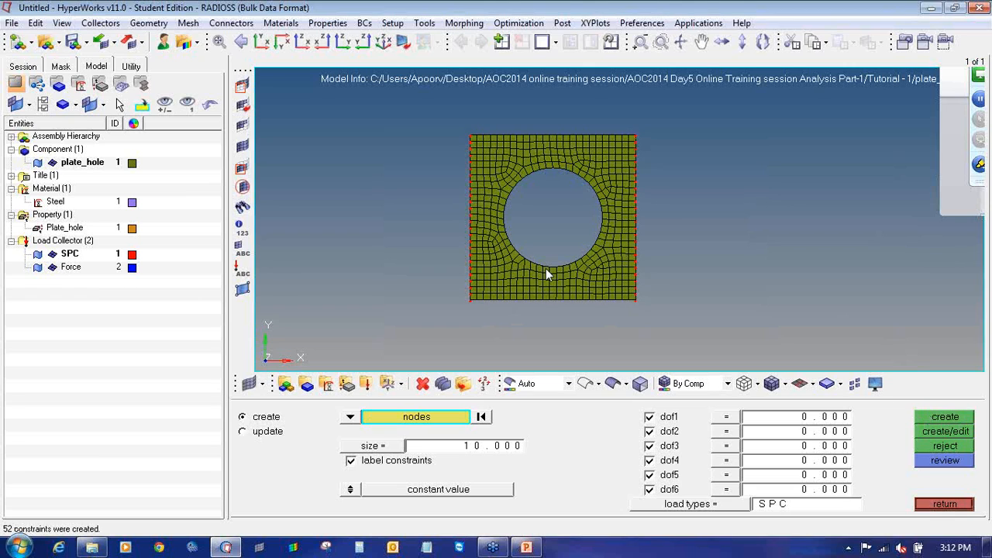
- Set the constraint display size to 100 and inspect the symbols at the plate's lower corner in a tilted view
left_click(506, 446)
type("100")
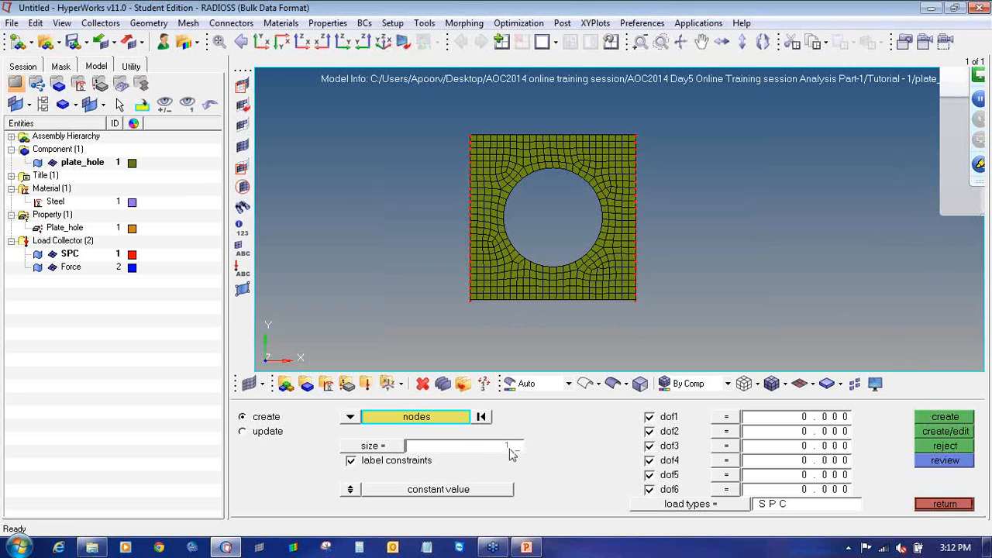
key("Return")
left_click_drag(562, 298, 648, 222, "ctrl")
left_click_drag(519, 304, 532, 317, "ctrl")
scroll(498, 288, "up", 4, "ctrl")
scroll(498, 288, "up", 2, "ctrl")
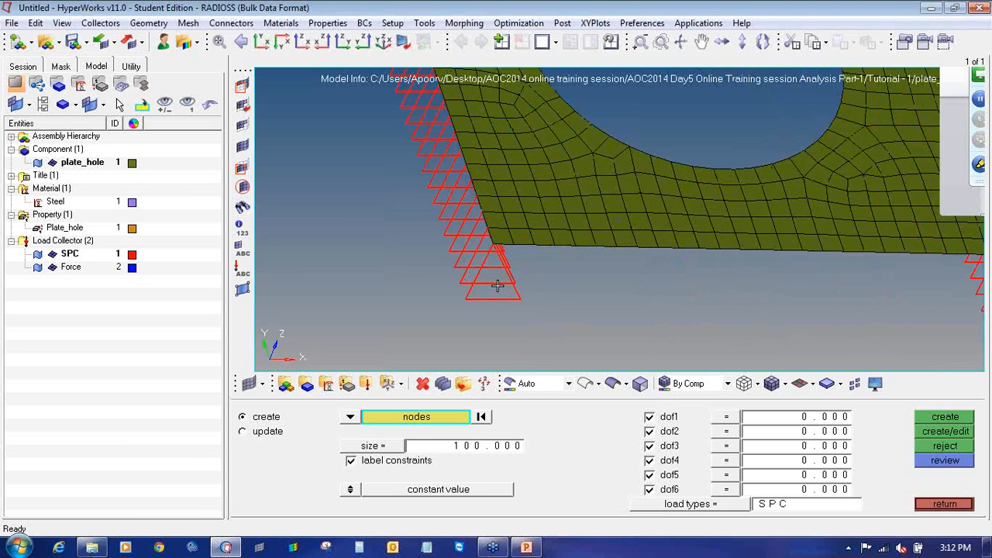
- Show the load labels to check the constrained degrees of freedom along both plate edges, and hide the labels again
left_click(244, 267)
right_click_drag(632, 275, 530, 306, "ctrl")
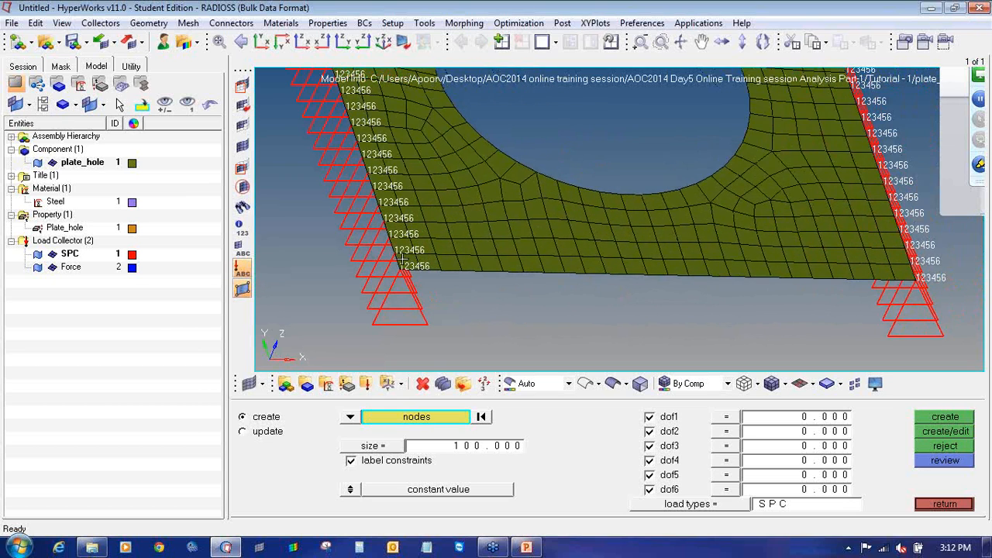
scroll(398, 269, "up", 3, "ctrl")
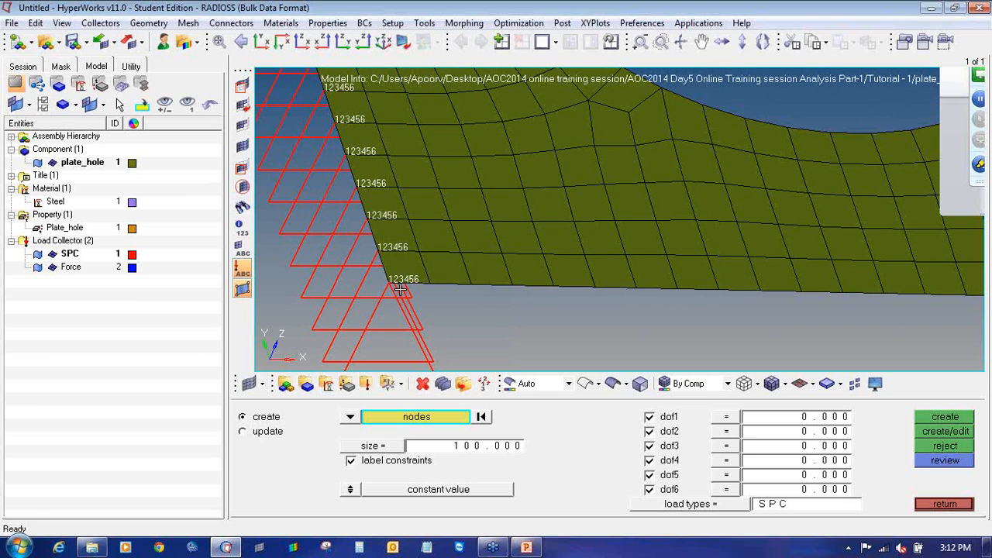
scroll(432, 285, "down", 5, "ctrl")
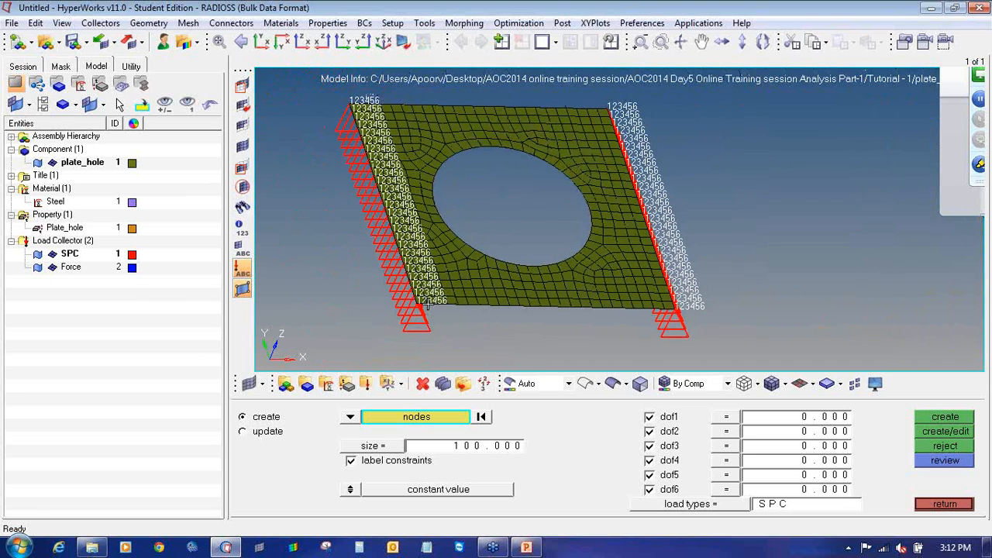
left_click(242, 267)
left_click_drag(483, 292, 417, 308, "ctrl")
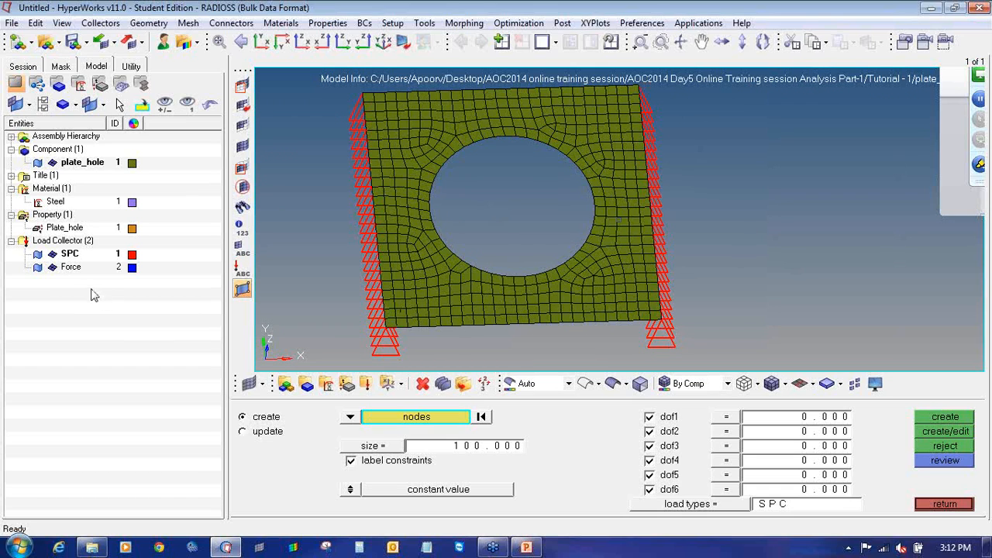
- Make Force the current load collector, leave the constraint settings and start creating forces on nodes
right_click(75, 271)
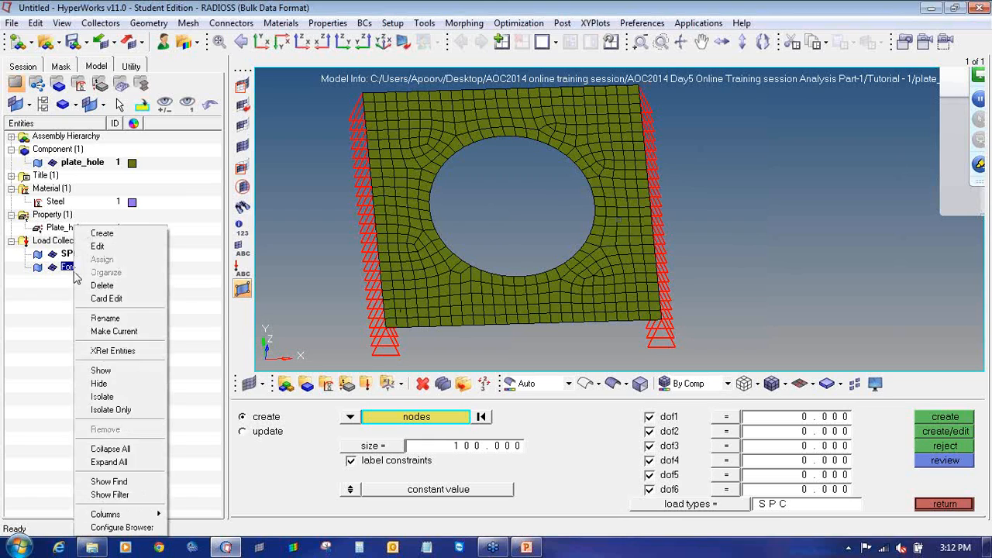
left_click(103, 333)
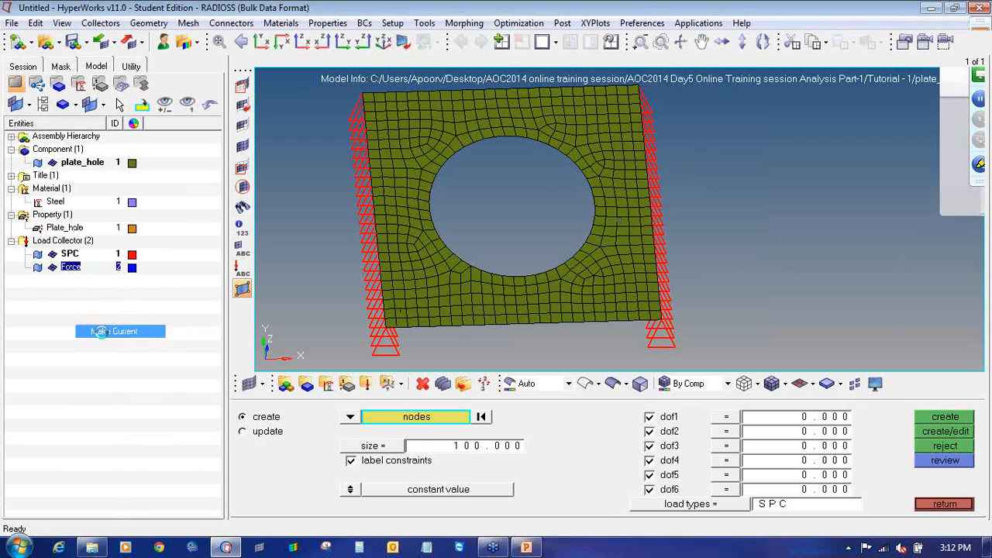
left_click(924, 507)
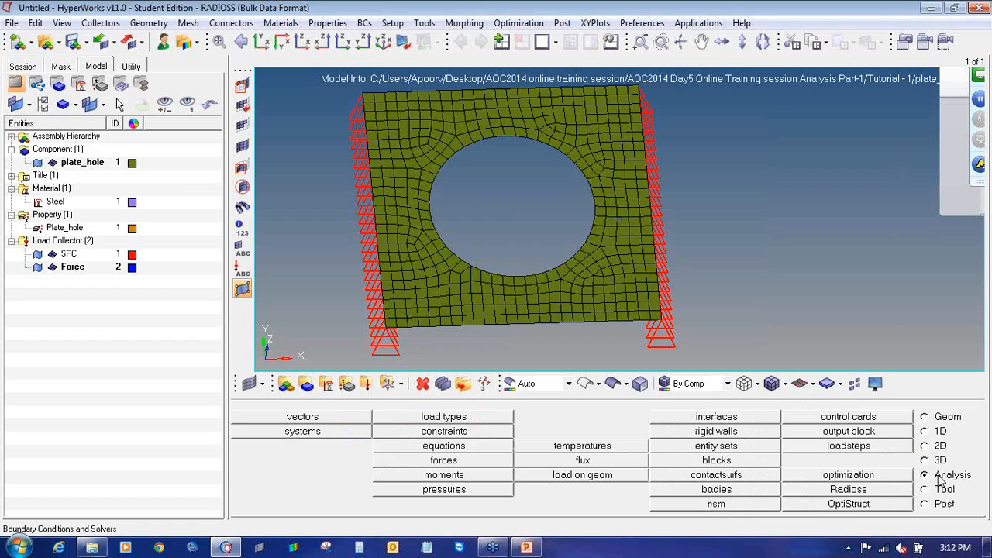
left_click(445, 460)
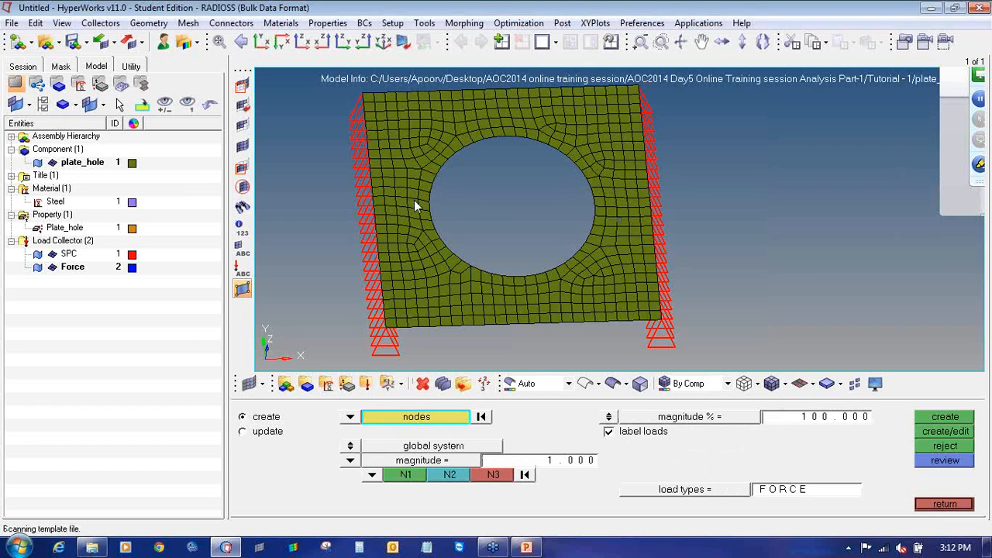
- Select the nodes around the hole's edge with a circular selection window in the XY view
left_click(261, 40)
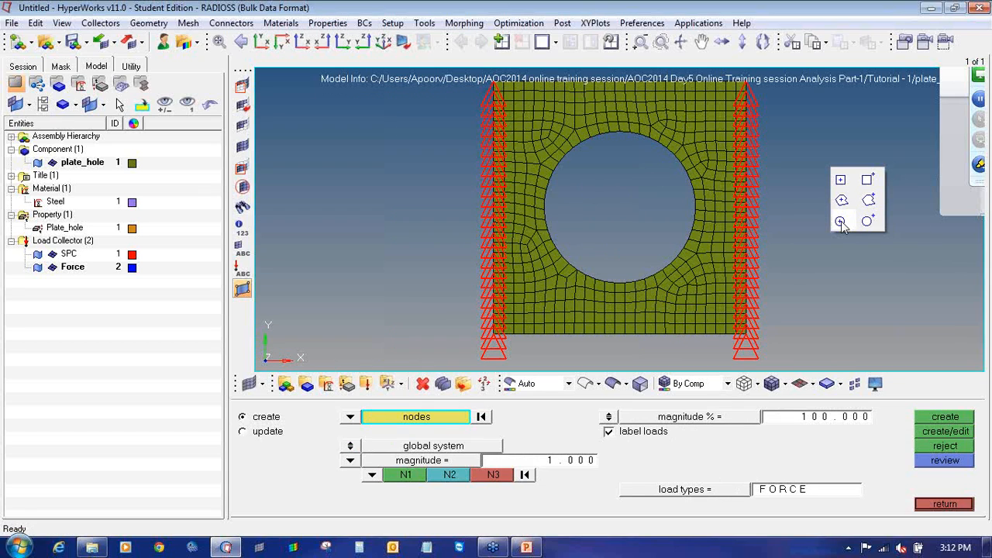
left_click(850, 283)
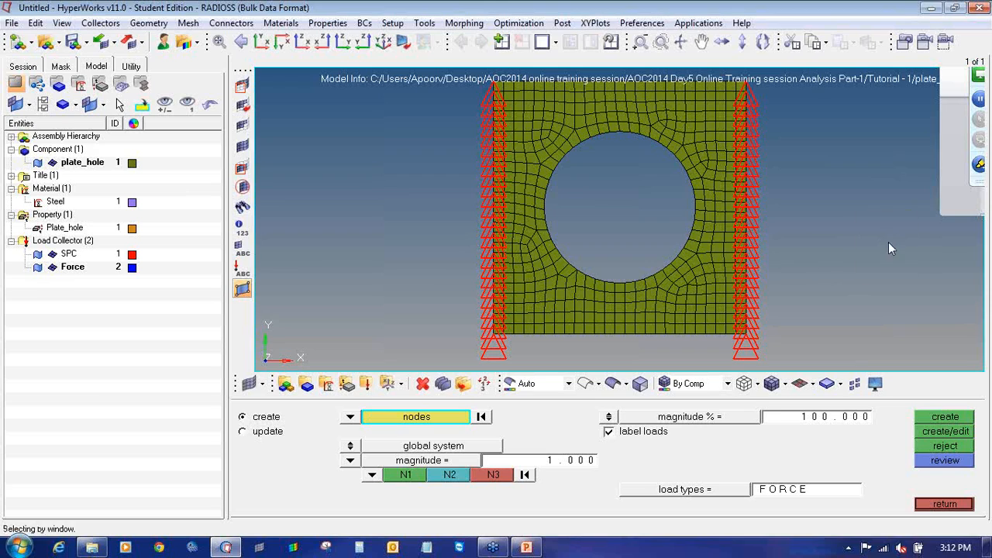
left_click(889, 242, "shift")
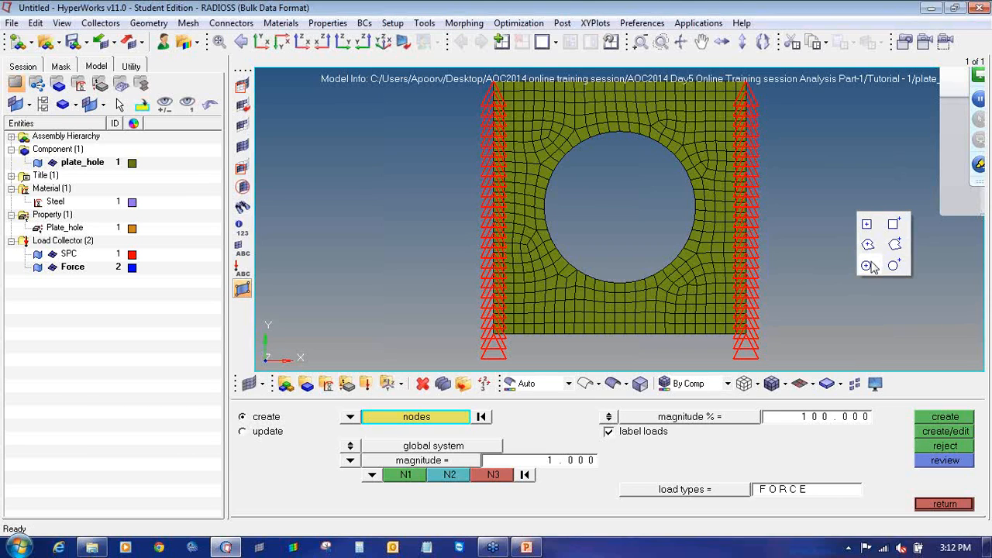
left_click(347, 208)
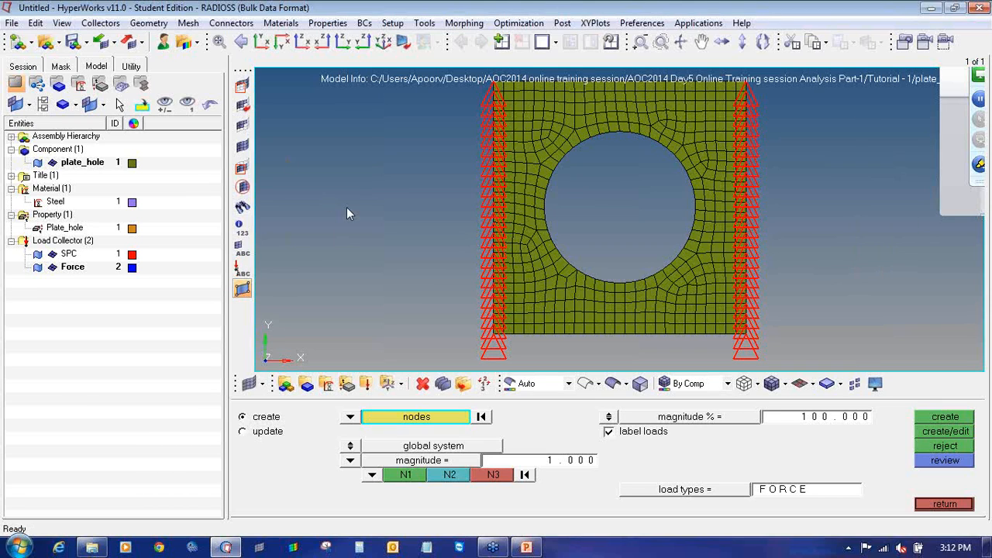
left_click(347, 208, "shift")
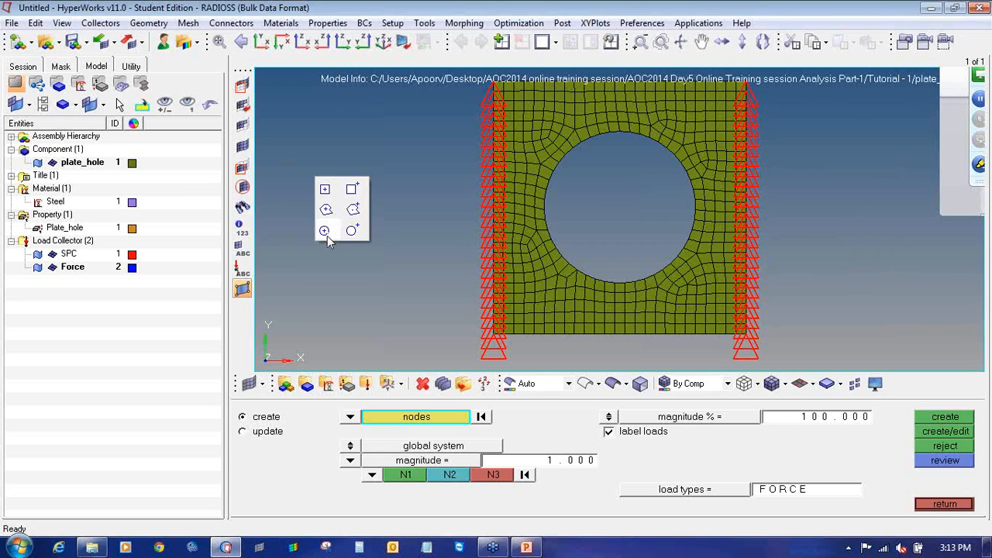
left_click(325, 232)
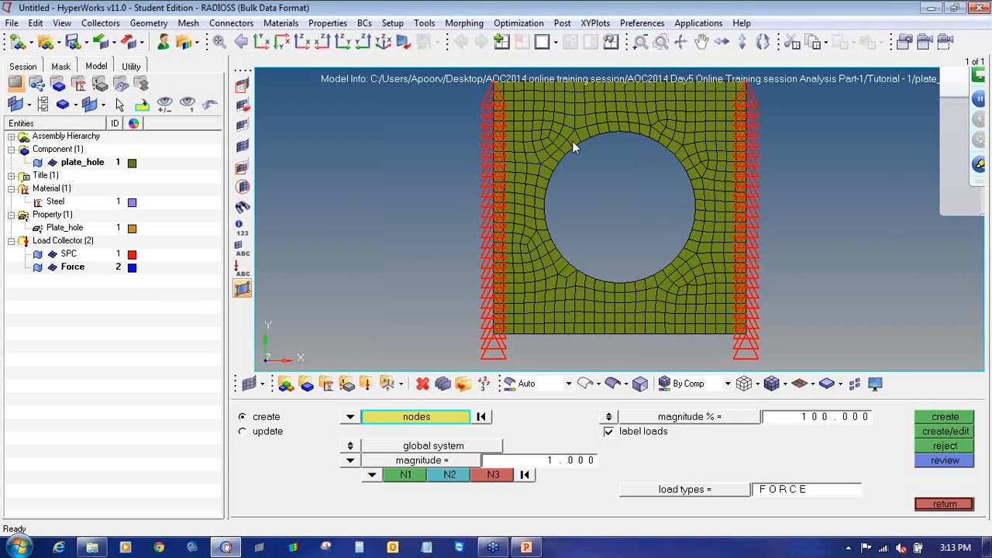
mouse_move(573, 141)
left_mouse_down("shift")
mouse_move(605, 213)
mouse_move(658, 242)
mouse_move(667, 272)
left_mouse_up("shift")
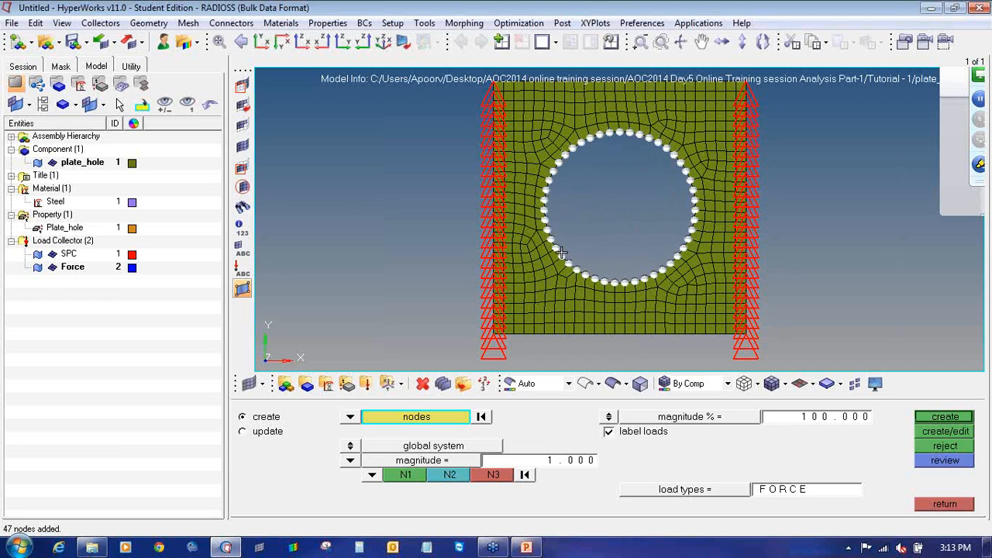
- Try the rectangular and circular selection windows on the empty area beside the plate
left_click(286, 211, "shift")
left_click(266, 192)
left_click(334, 216, "shift")
left_click(322, 237)
left_click_drag(300, 160, 394, 272, "shift")
left_click(399, 185, "shift")
left_click(376, 173)
- Set the force direction to the z-axis and reselect the hole's edge nodes with a circular selection window
left_click(373, 475)
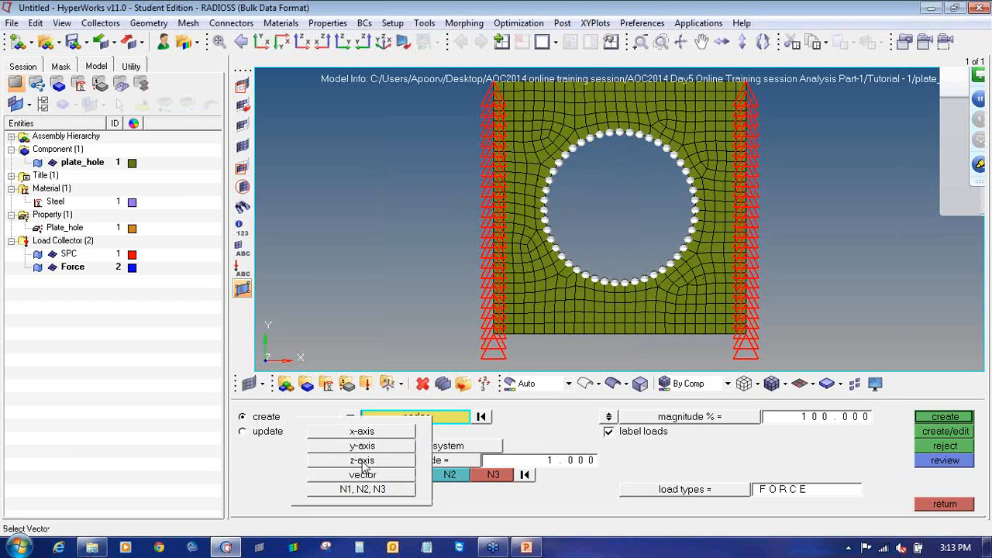
left_click(362, 462)
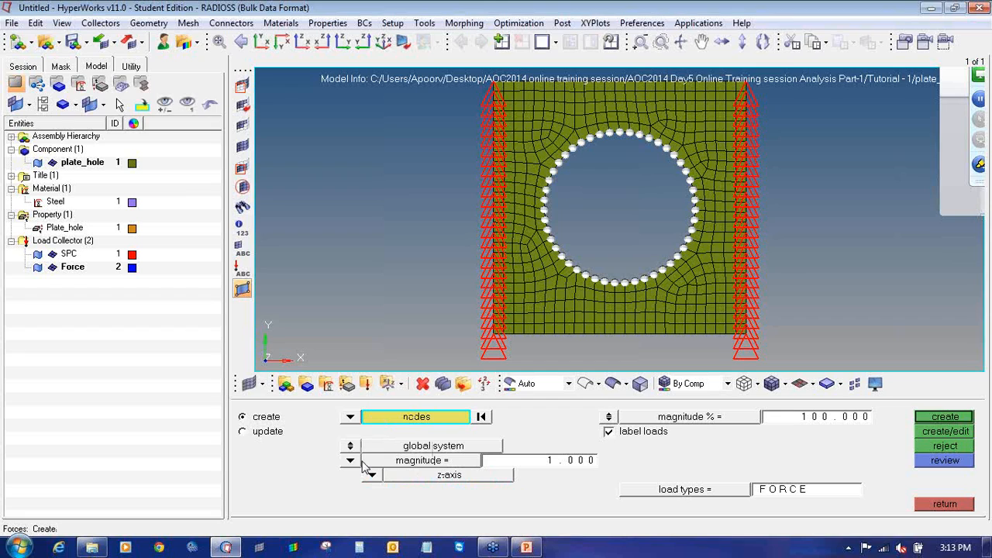
left_click(485, 417)
left_click(379, 231, "shift")
left_click(358, 251)
left_click_drag(558, 151, 654, 245, "shift")
left_click_drag(665, 280, 665, 275, "shift")
- Switch to Calculator and divide 1000 by 47 to get the force per node
left_click(359, 547)
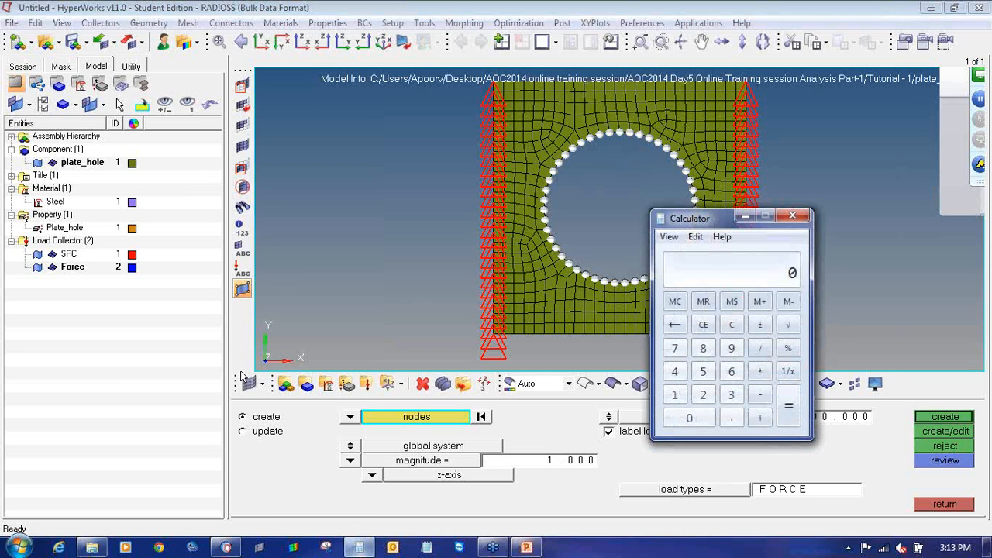
left_click(675, 395)
left_click(683, 418)
left_click(681, 420)
left_click(678, 423)
left_click(760, 348)
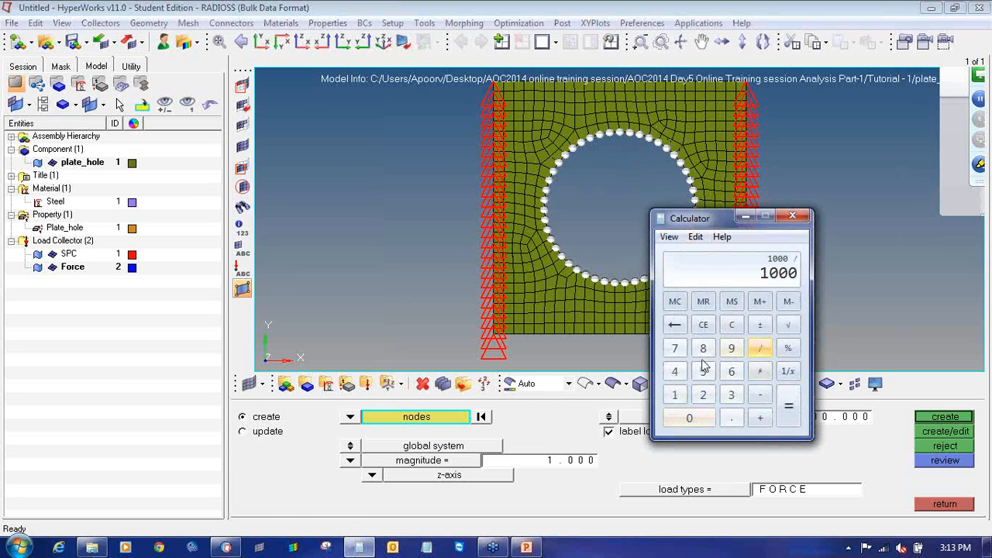
left_click(675, 371)
left_click(675, 348)
left_click(788, 405)
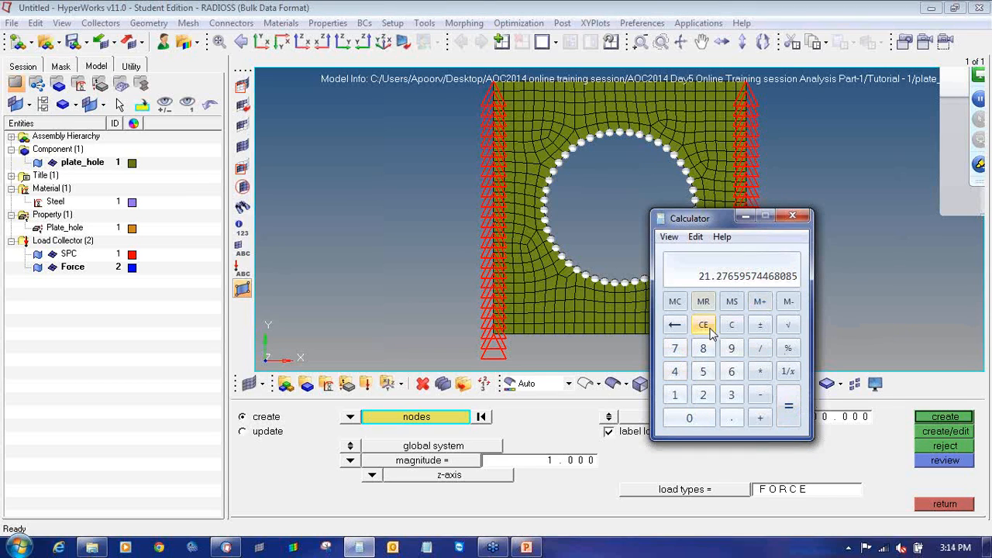
- Create z-axis forces of magnitude 21.277 on the selected nodes around the hole
left_click(536, 463)
type("21.27659574468085")
key("Return")
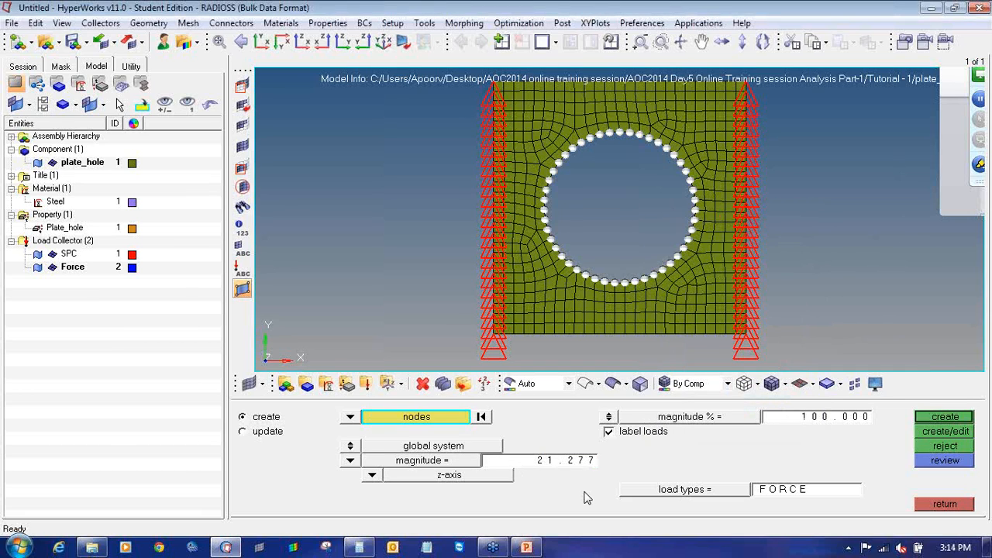
left_click(943, 420)
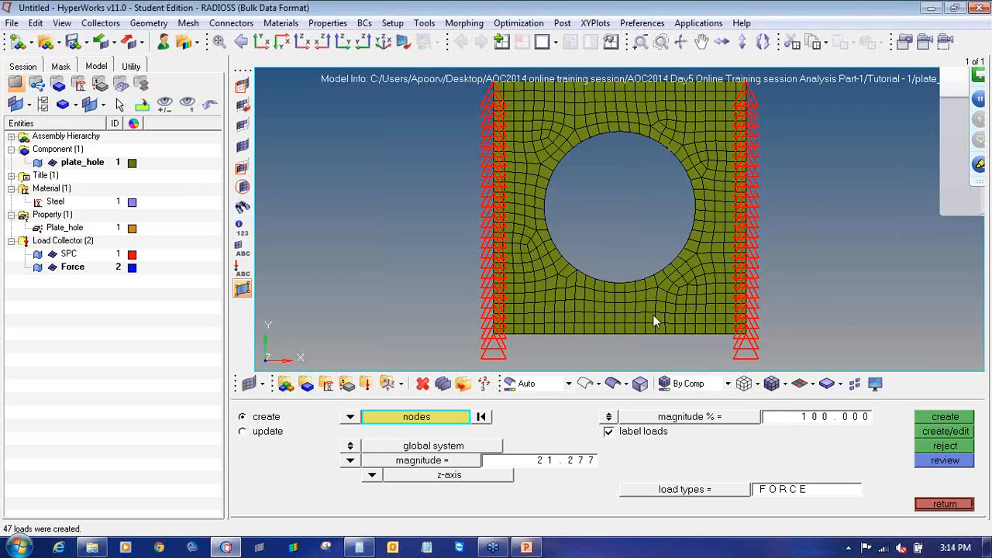
- Set the force display magnitude to 300% with the plate tilted to show the arrows
left_click_drag(595, 280, 625, 245, "ctrl")
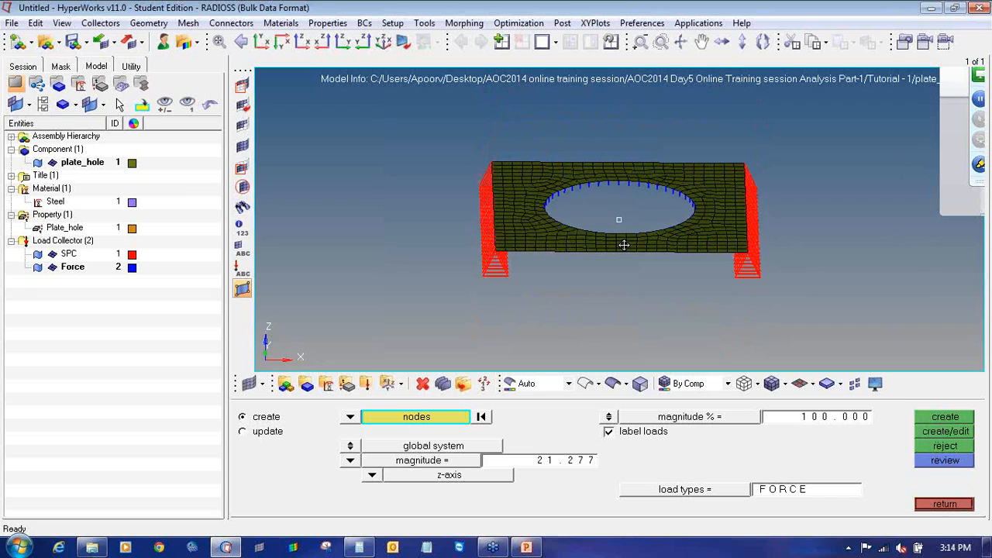
left_click(837, 422)
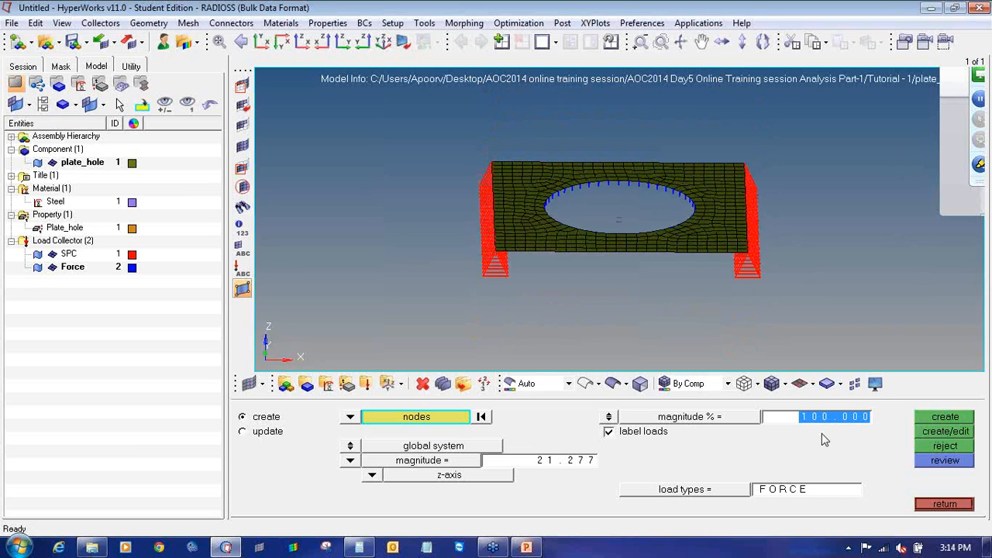
type("300")
key("Return")
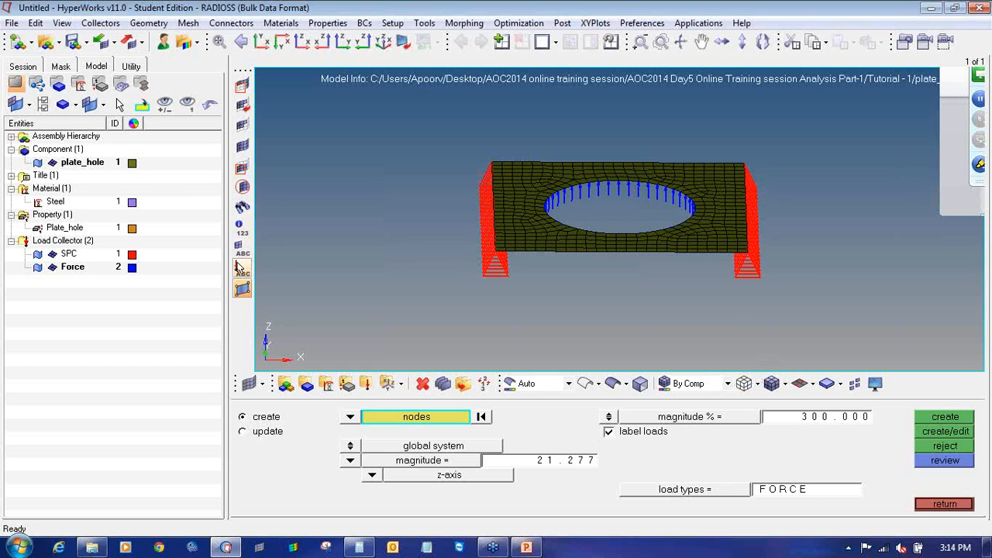
- Turn on the load labels and inspect the force arrows around the hole from an oblique angle
left_click(239, 266)
right_click_drag(666, 222, 658, 248, "ctrl")
scroll(581, 262, "up", 1, "ctrl")
left_click_drag(578, 262, 873, 202, "ctrl")
scroll(704, 245, "down", 3, "ctrl")
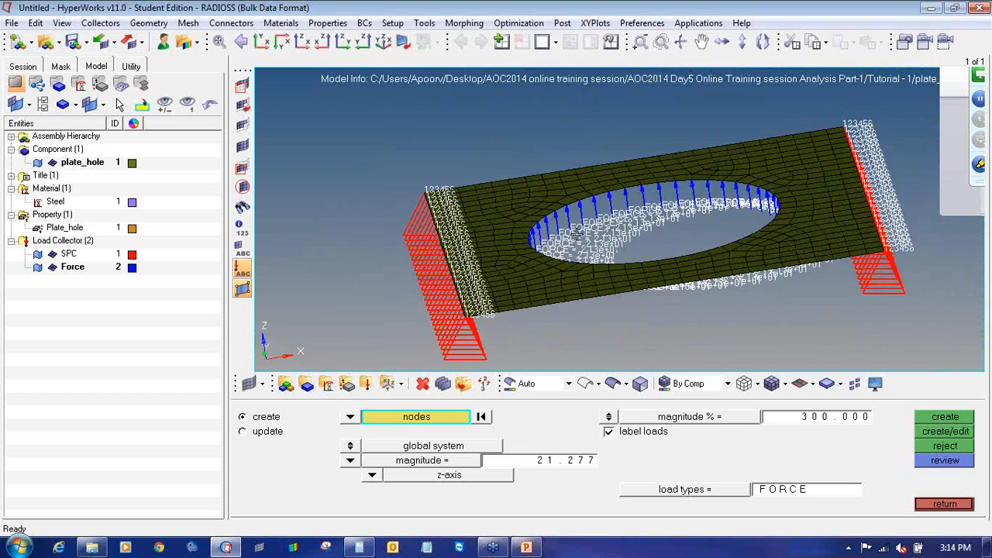
- Examine the force labels on the hole-edge nodes up close, then return to a view of the whole plate
scroll(577, 232, "up", 5)
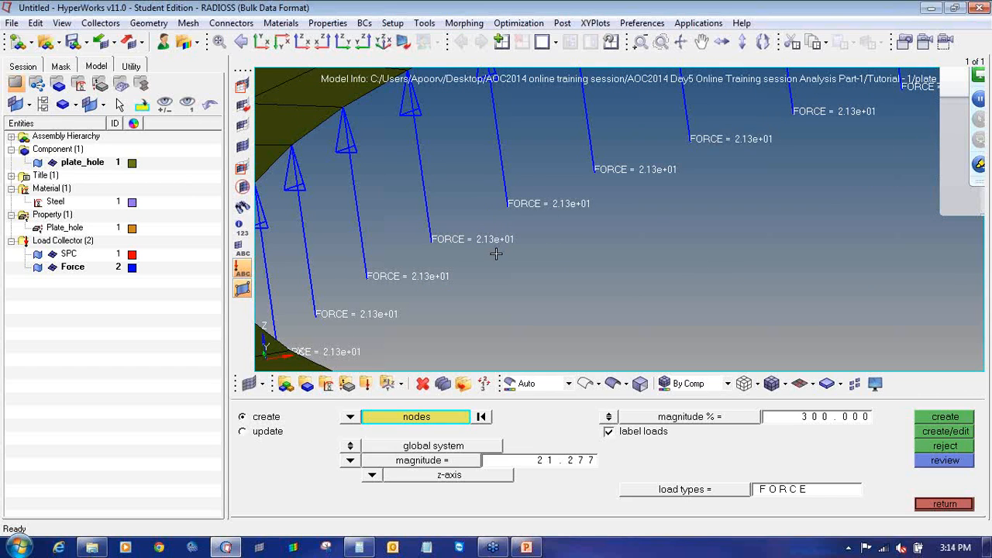
key("alt+Tab")
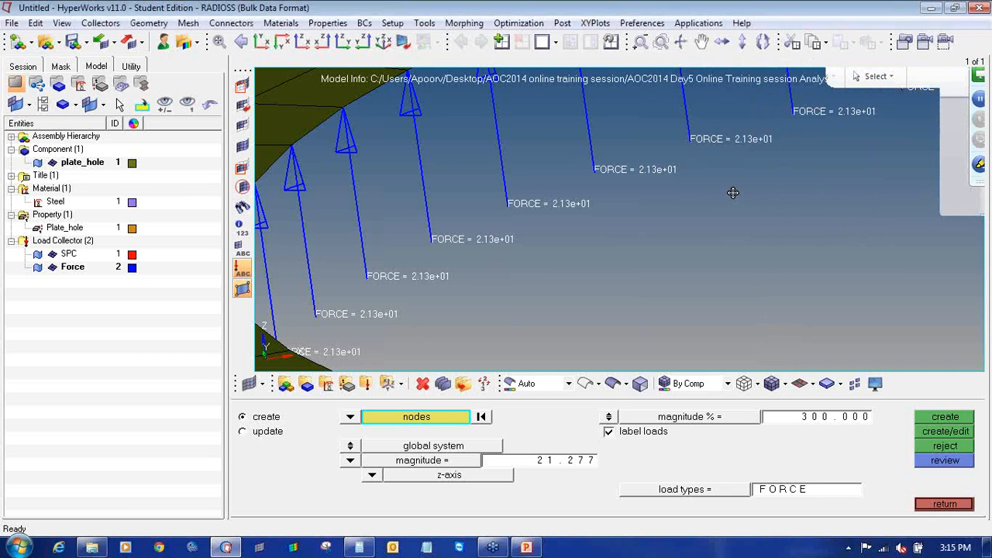
scroll(627, 178, "down", 6)
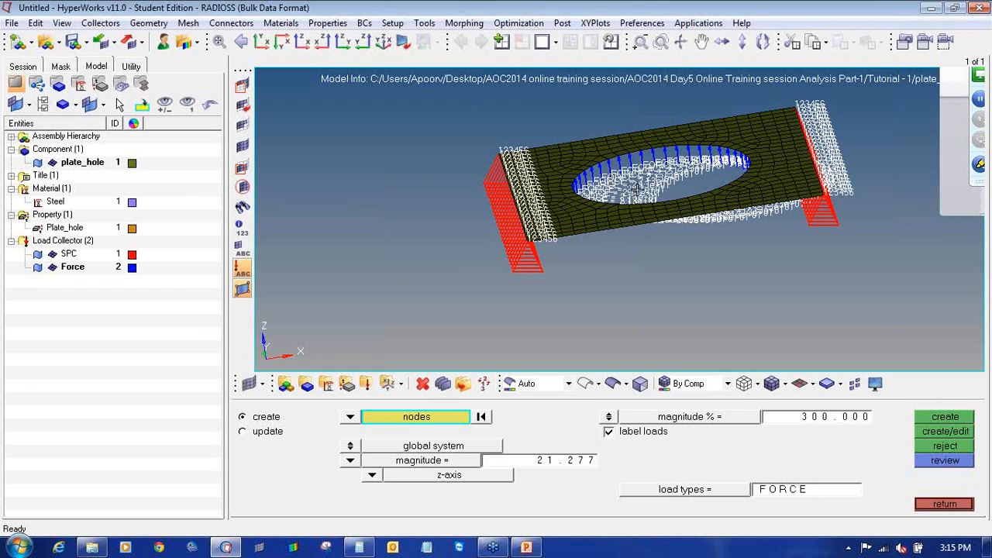
- Open the load step definition for the model and choose linear static as its analysis type
left_click(960, 506)
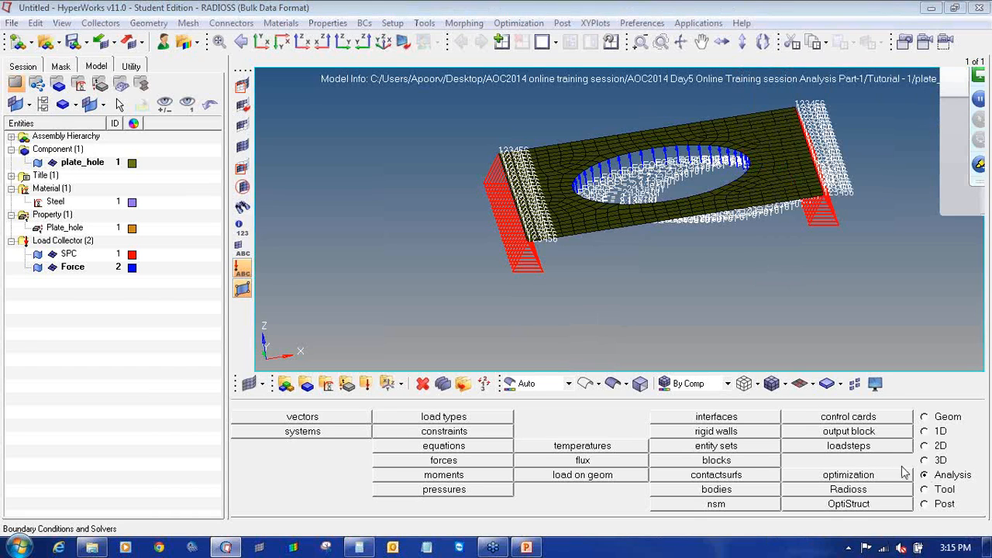
left_click(879, 448)
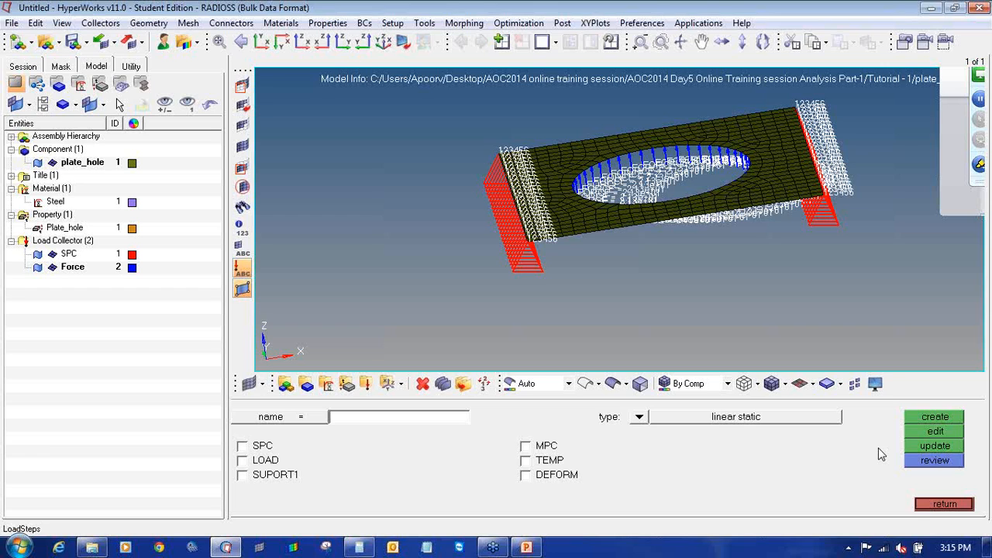
left_click(639, 418)
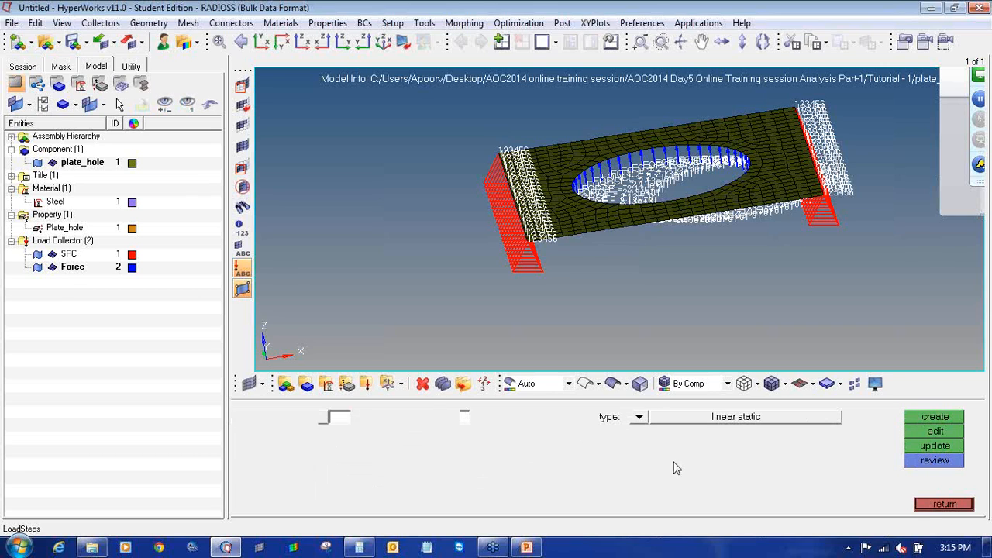
left_click(639, 417)
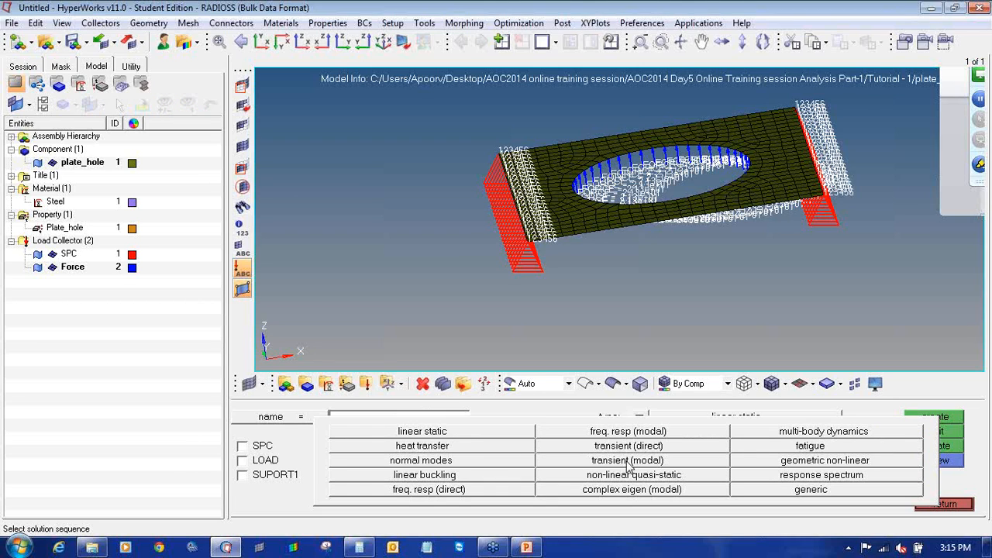
left_click(479, 431)
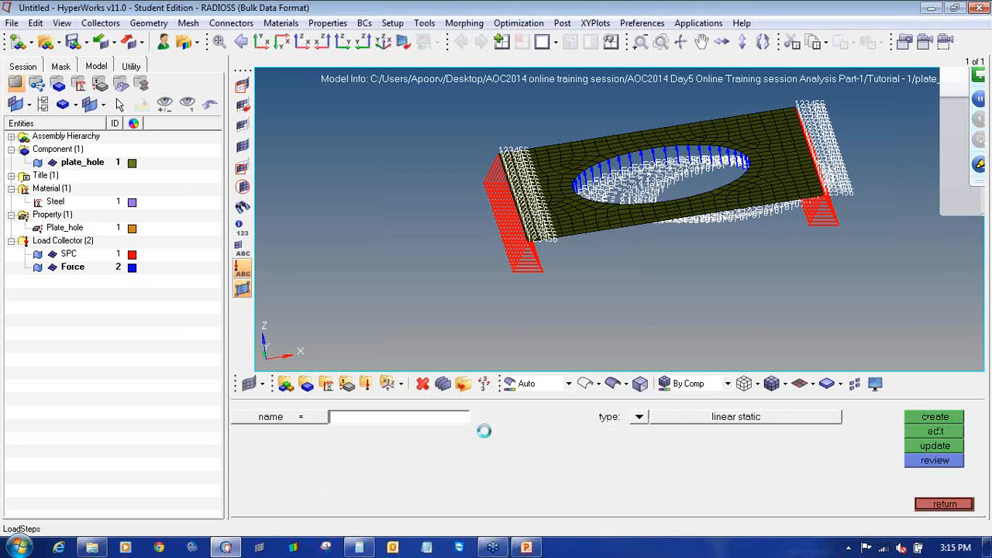
left_click(636, 419)
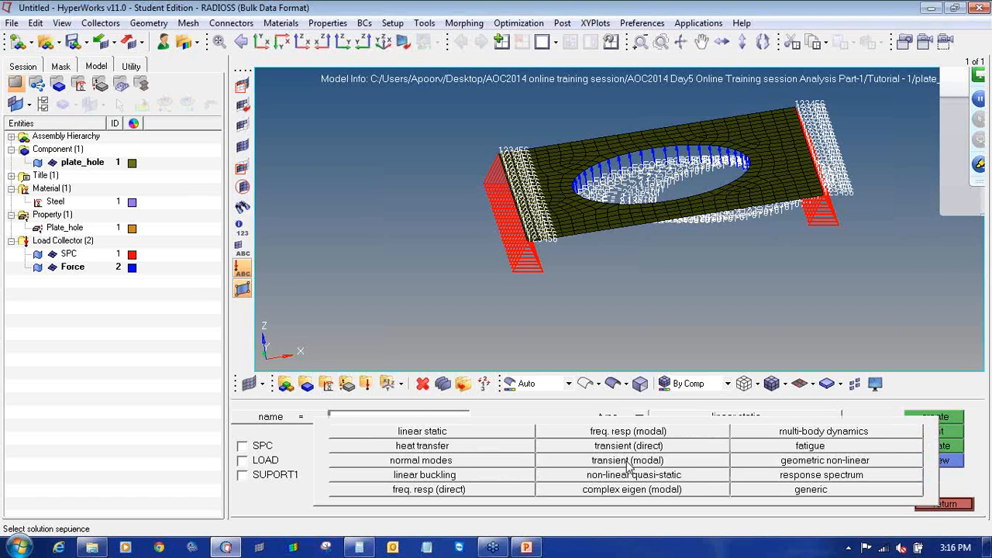
left_click(413, 434)
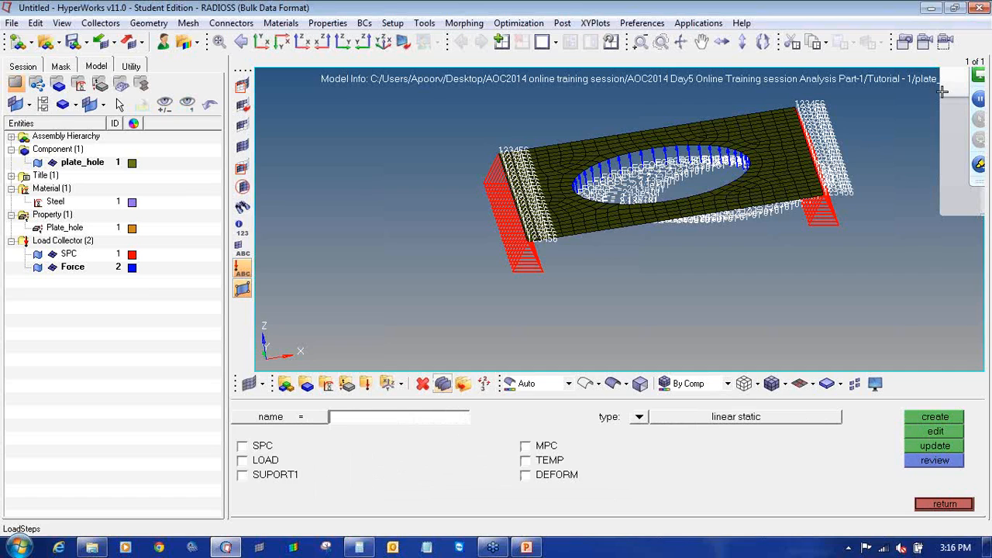
left_click(931, 8)
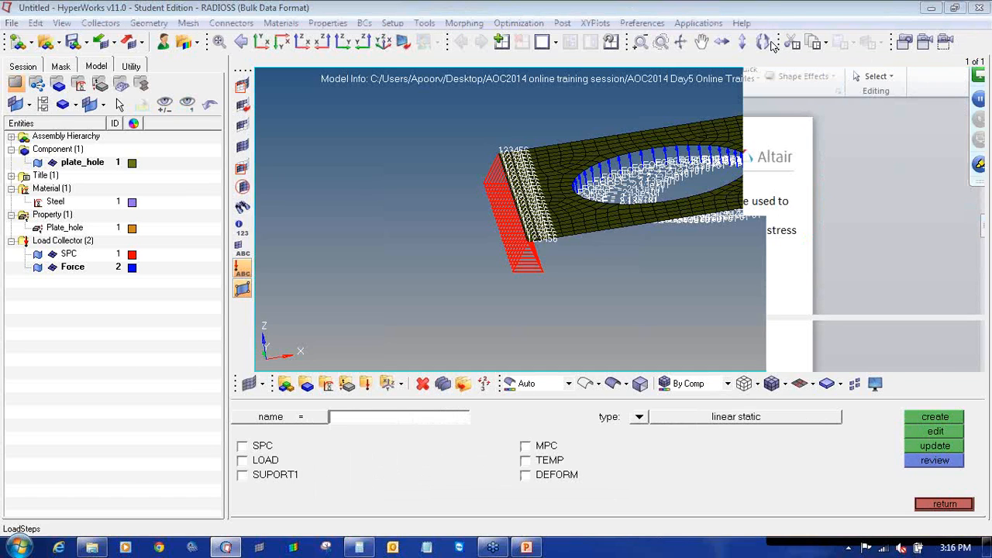
- Name the load step Plate_with_hole and enable its SPC and LOAD entries
left_click(396, 419)
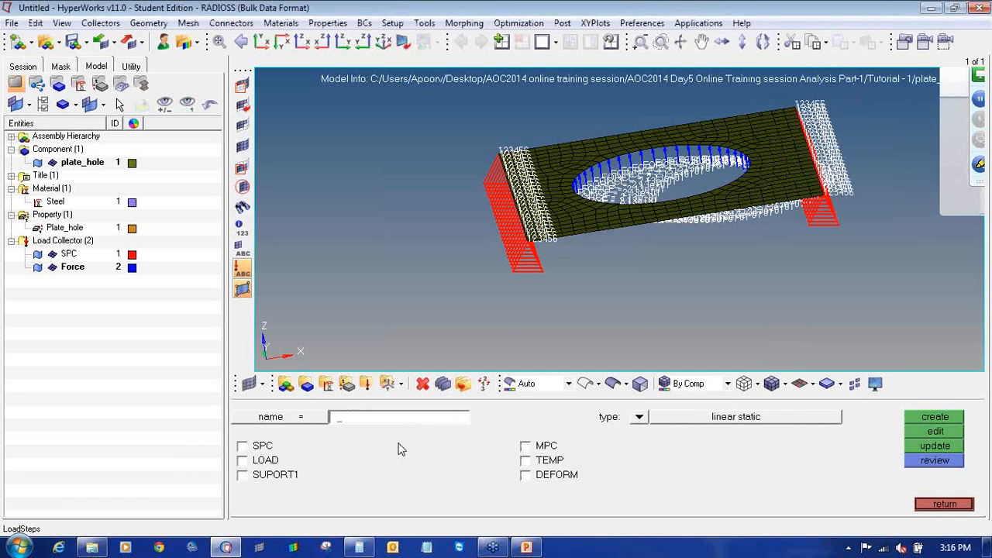
type("Plate")
type("_with")
type("_hole")
left_click(242, 447)
left_click(242, 460)
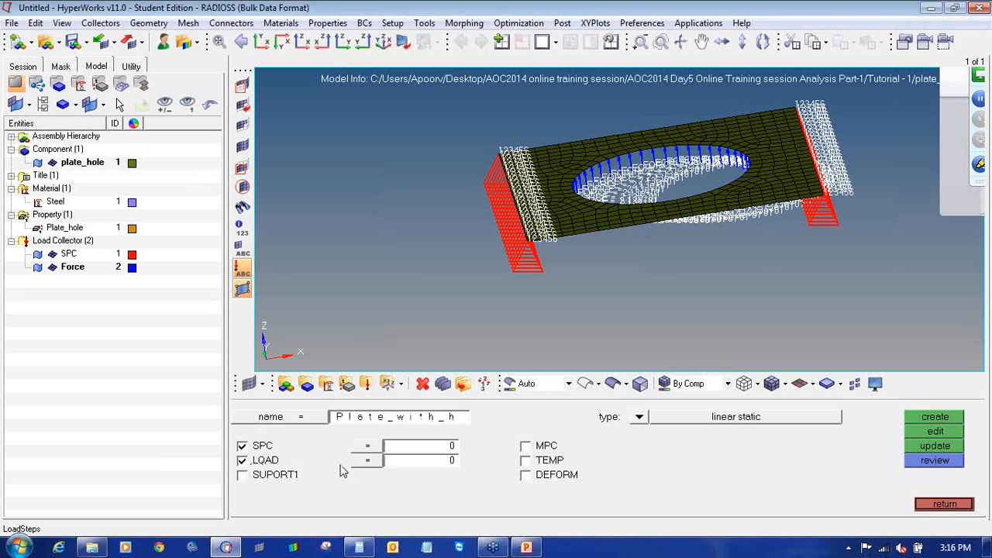
- Assign the SPC collector to SPC and the Force collector to LOAD, and create the load step
left_click(375, 448)
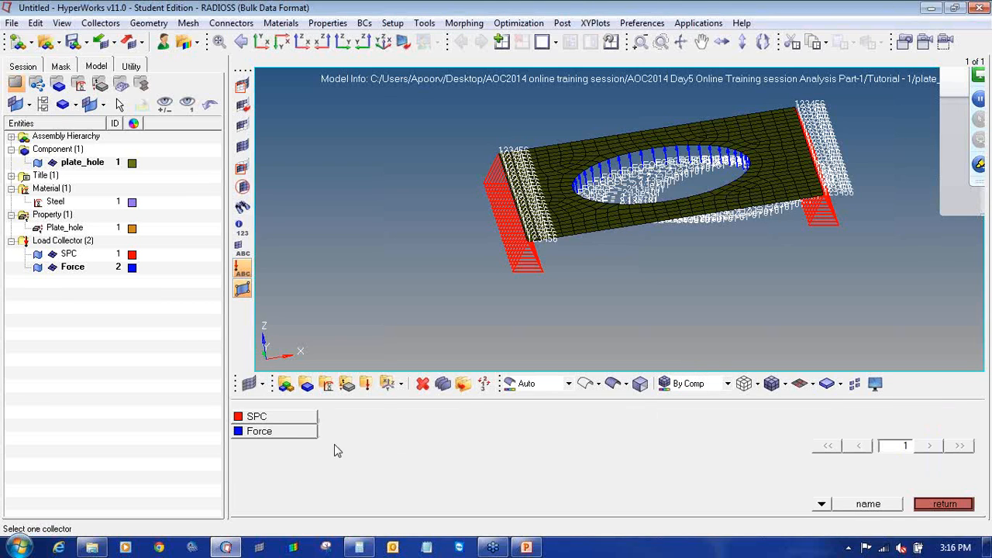
left_click(302, 421)
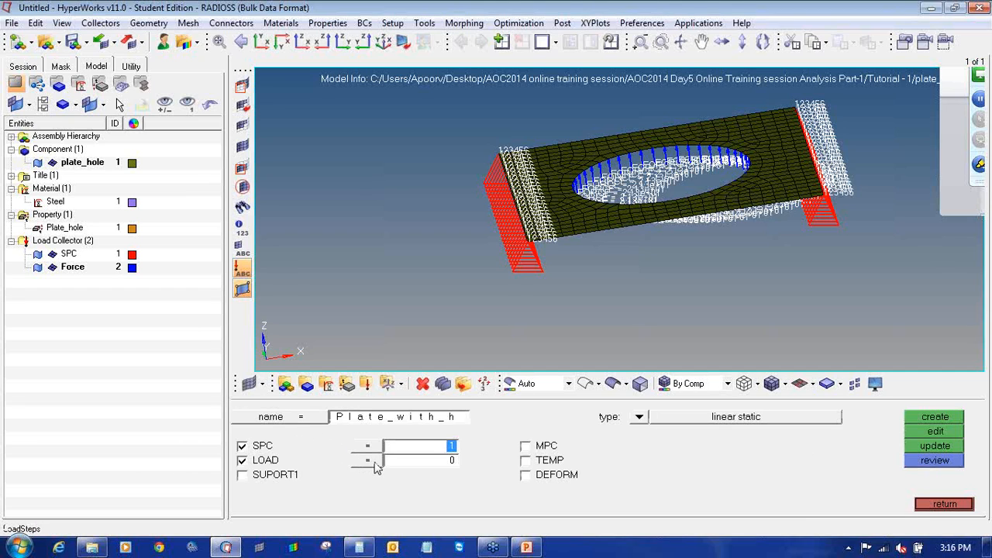
left_click(372, 462)
left_click(278, 432)
left_click(934, 418)
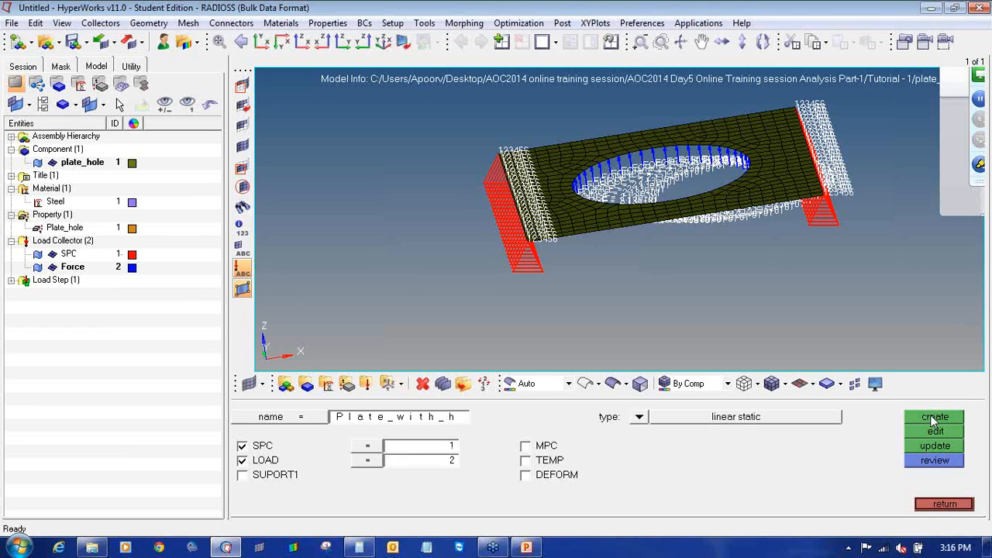
left_click(10, 281)
left_click(972, 504)
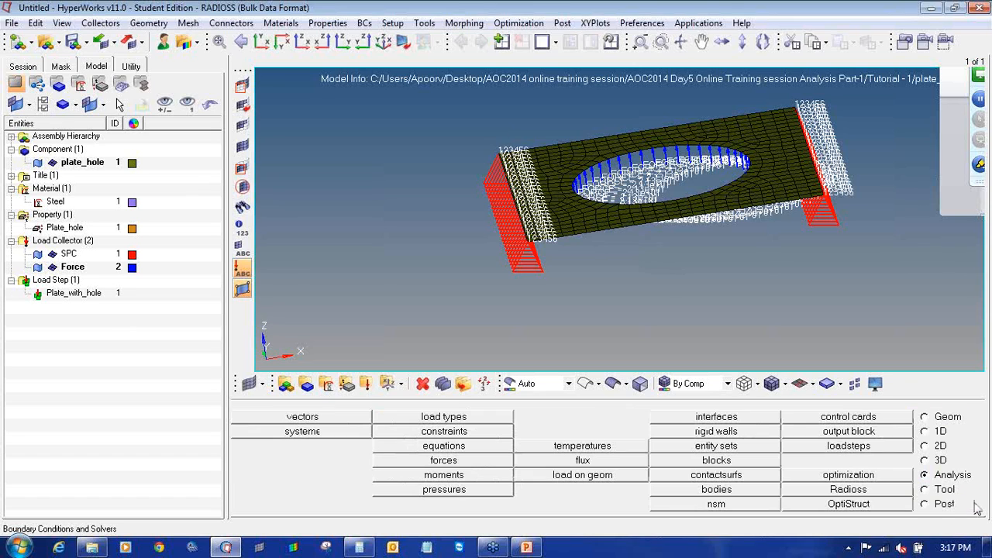
- Save the model as plate_hole in a new folder named Linear Static Analysis inside Tutorial - 1
left_click(14, 23)
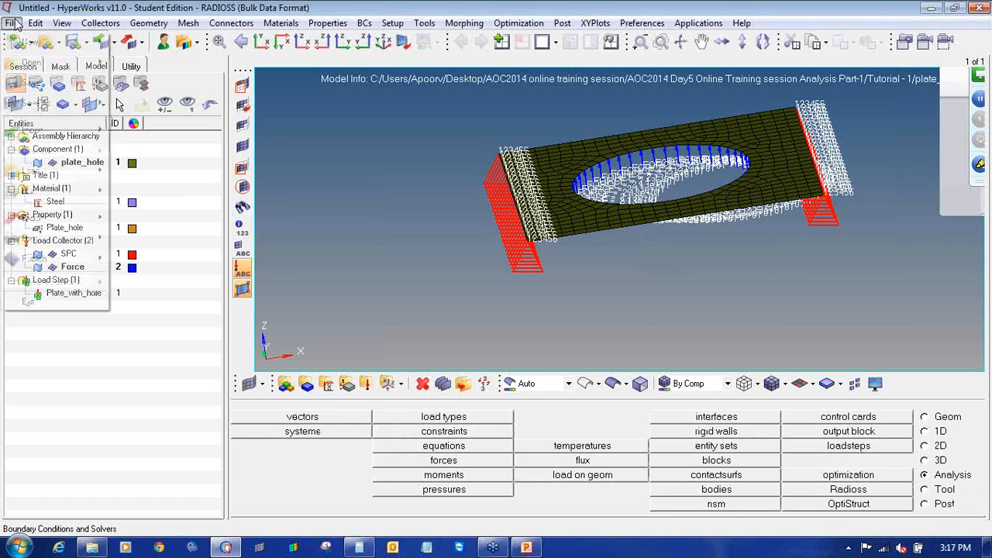
mouse_move(46, 102)
left_click(177, 139)
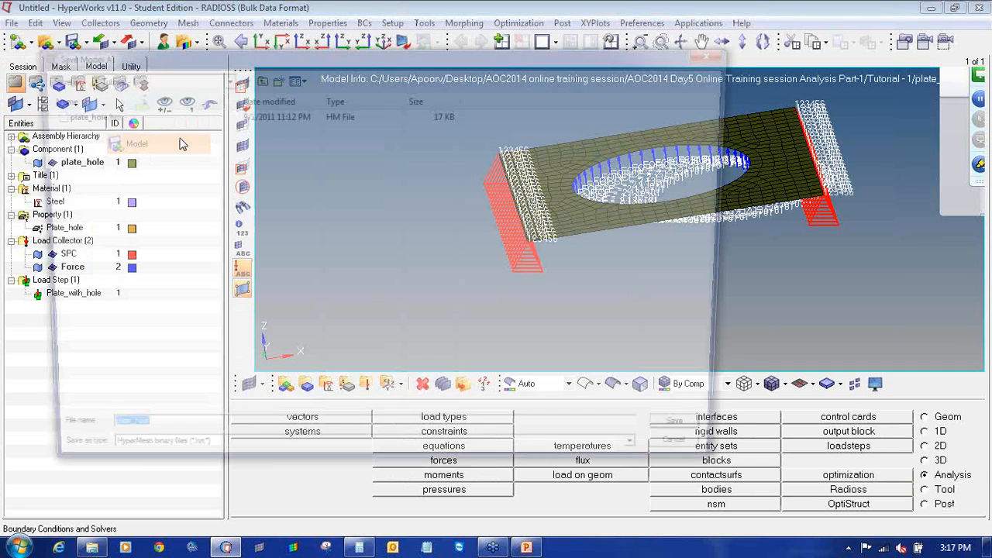
left_click(273, 77)
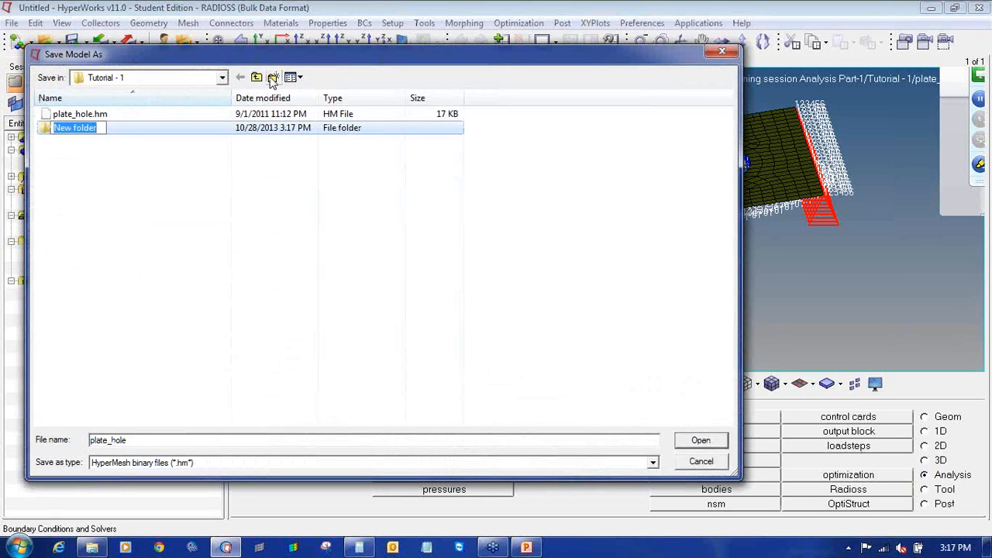
type("Ana")
key("BackSpace")
key("BackSpace")
key("BackSpace")
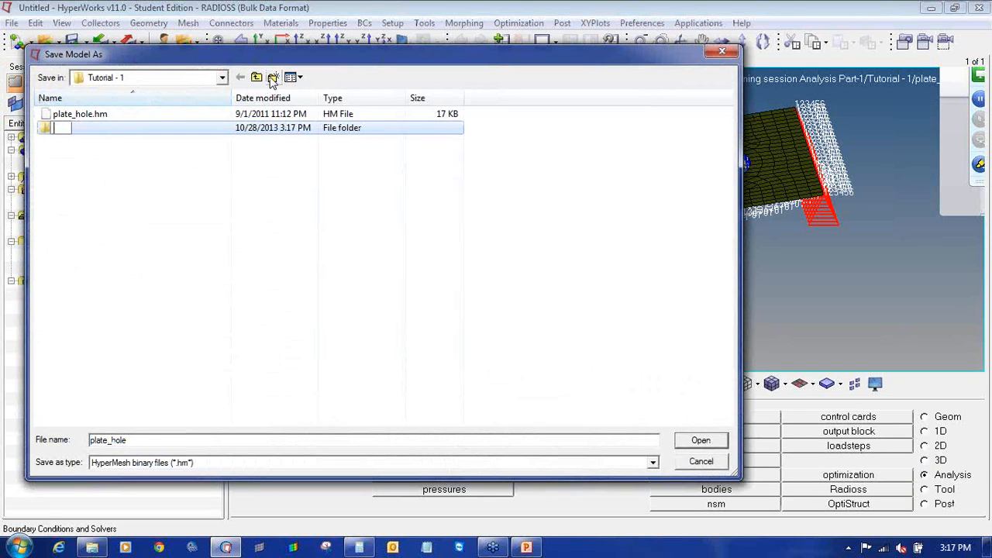
type("Linear Static")
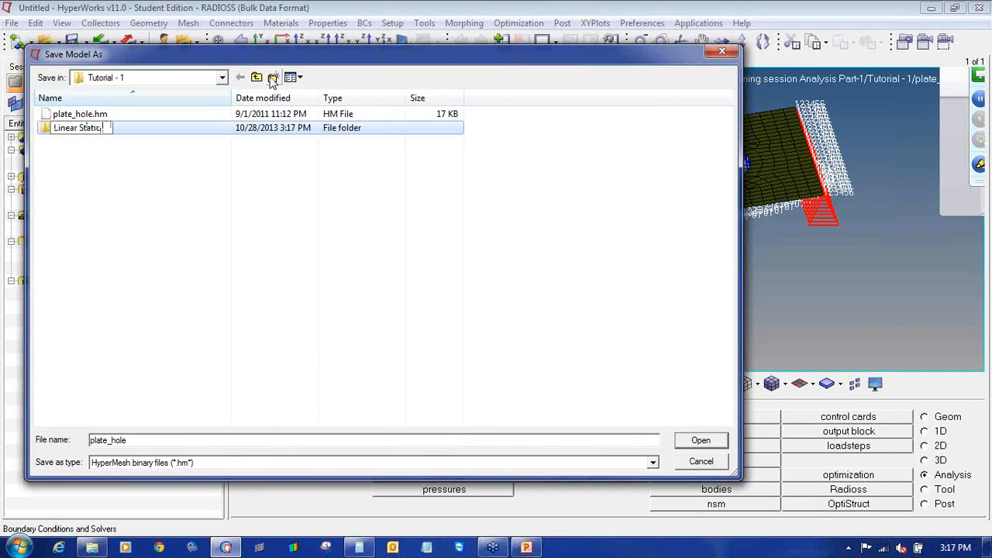
type(" Analysis")
key("Return")
key("Return")
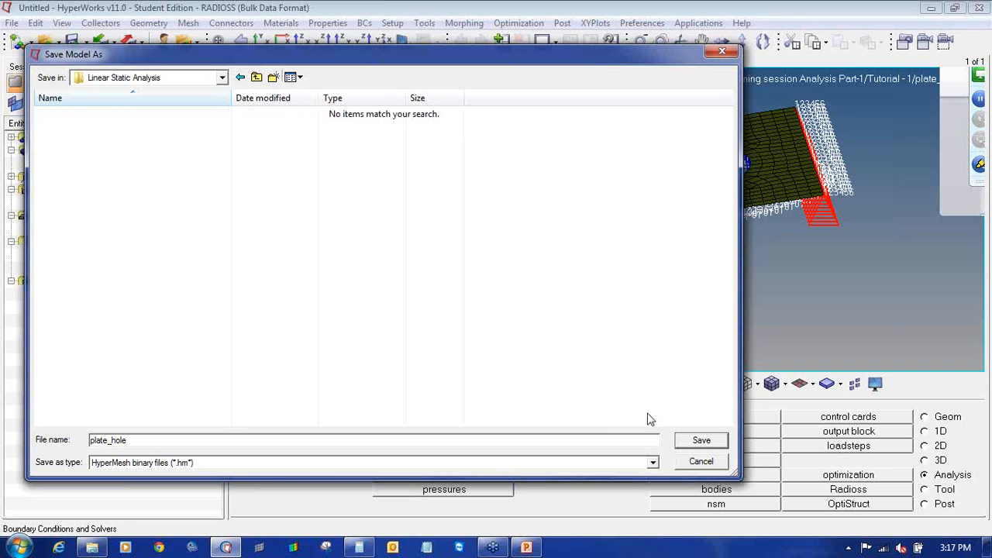
left_click(701, 441)
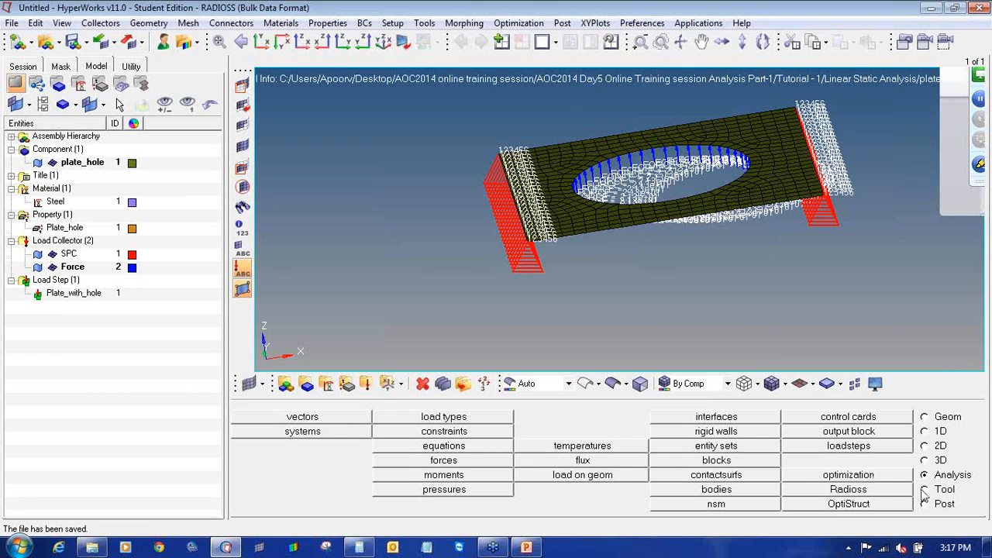
- Run the Radioss analysis of plate_hole.fem with export options set to all, and close the solver window after the run
left_click(849, 490)
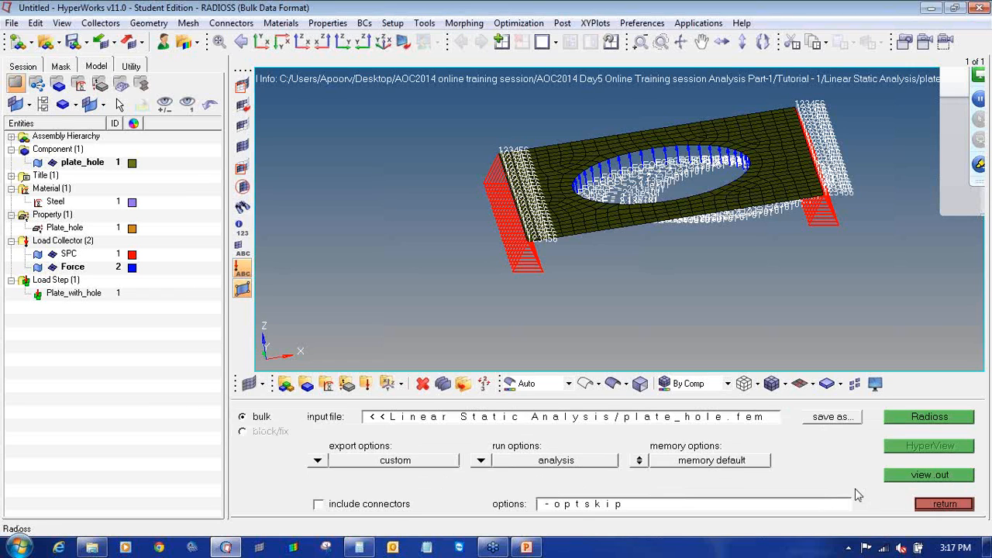
left_click(317, 461)
left_click(324, 455)
left_click(902, 419)
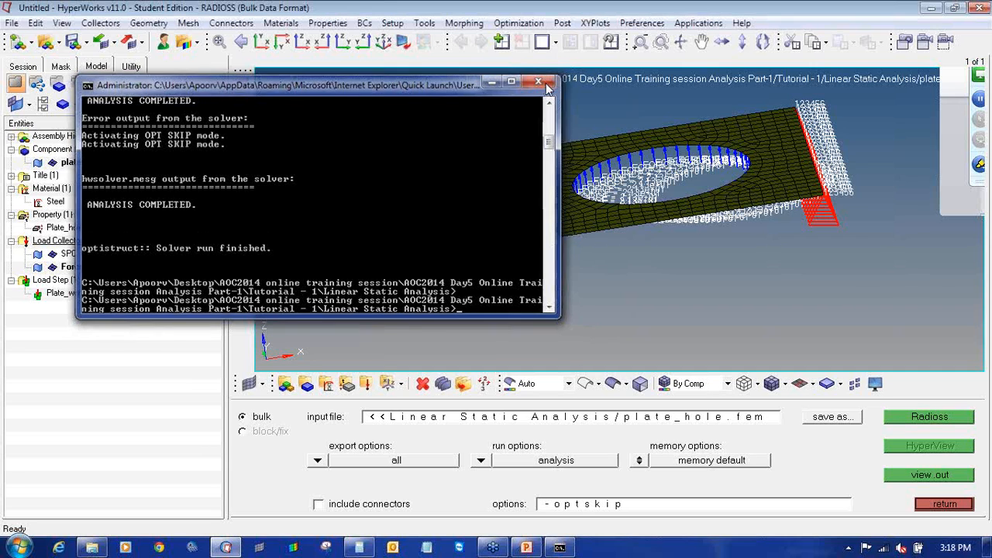
left_click(543, 82)
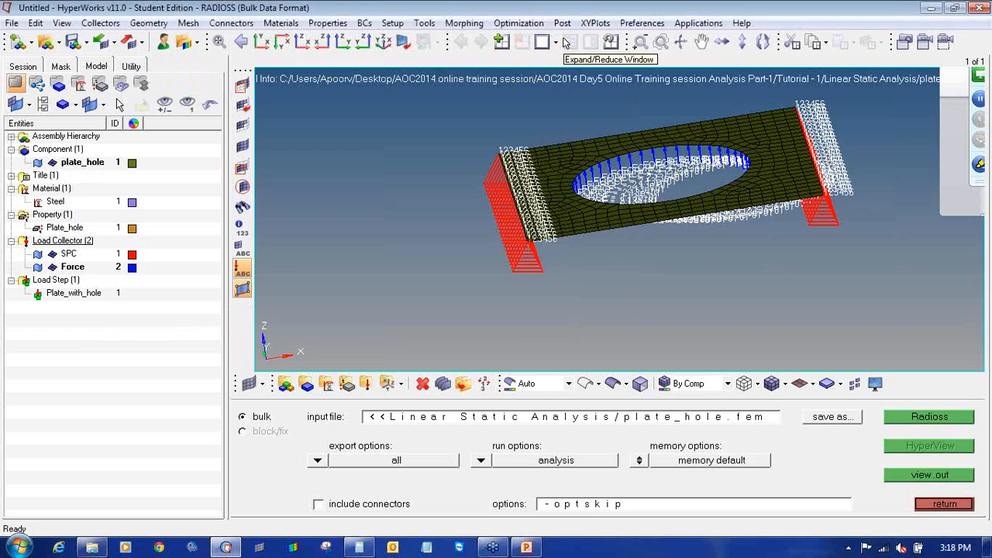
- Split the page into two side-by-side windows and activate the empty one for loading results
left_click(557, 42)
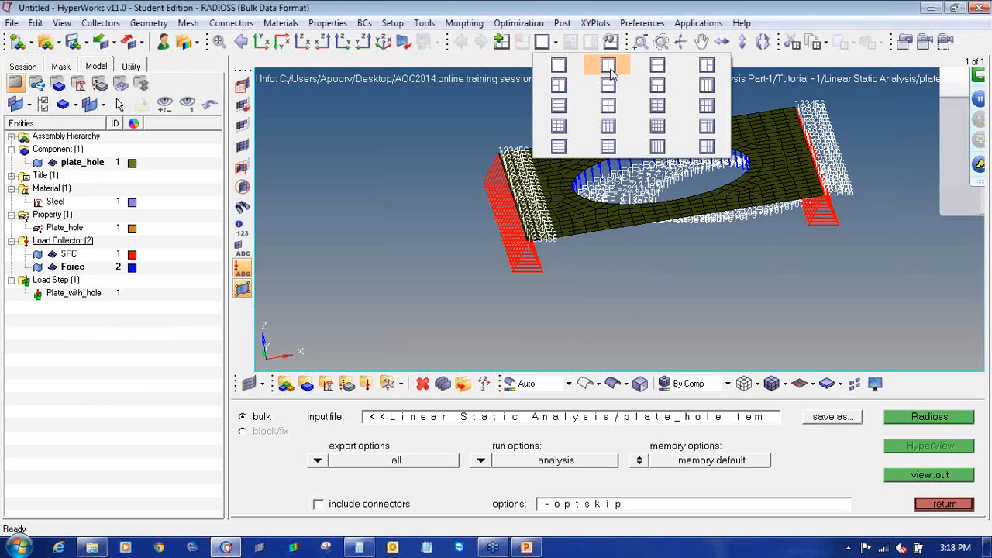
left_click(479, 138)
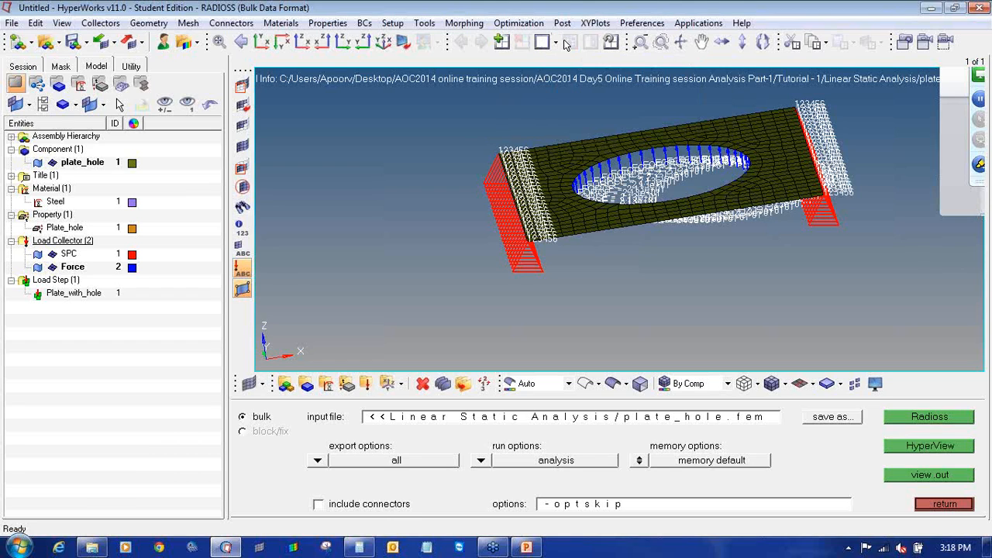
left_click(557, 45)
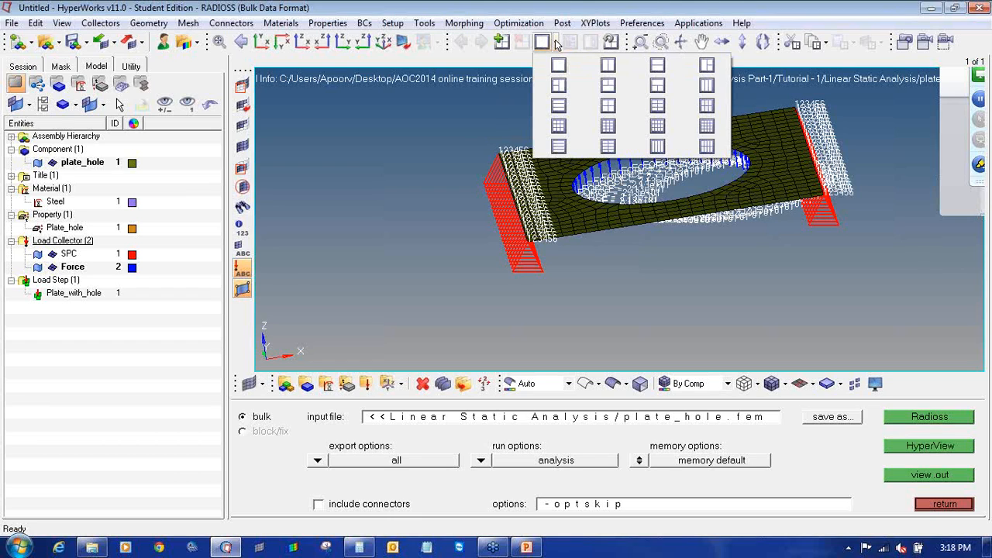
left_click(608, 66)
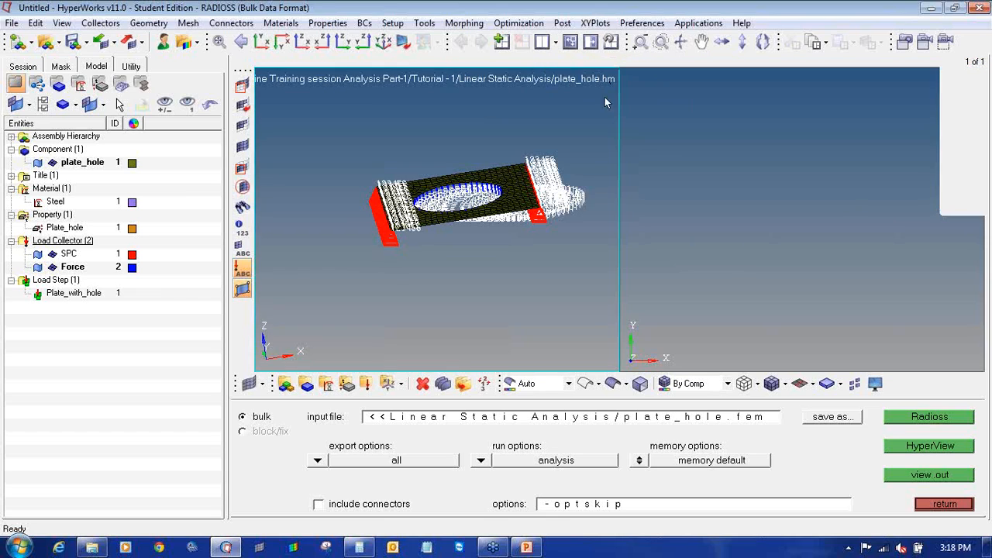
left_click(854, 241)
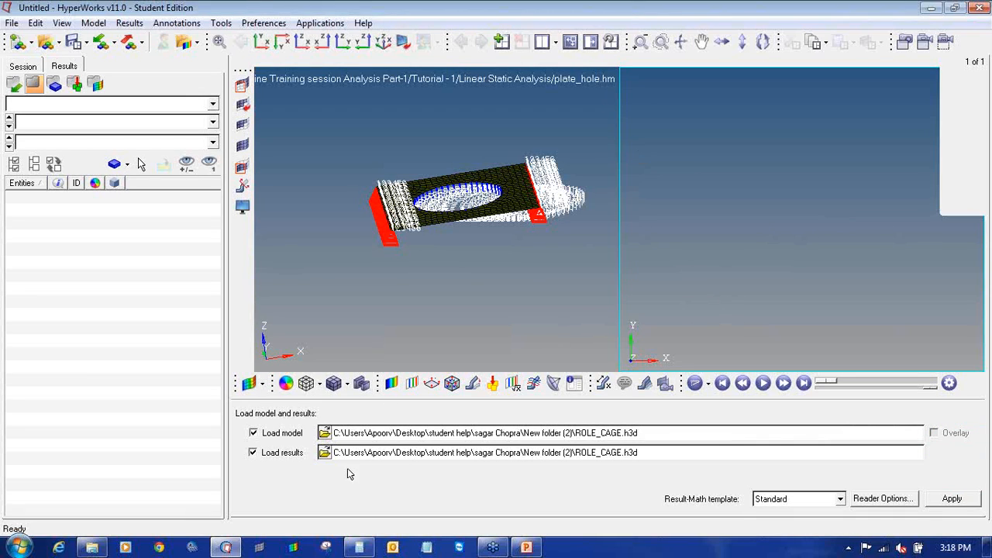
- Load plate_hole.h3d from the Linear Static Analysis folder of Tutorial - 1 as both model and results
left_click(324, 434)
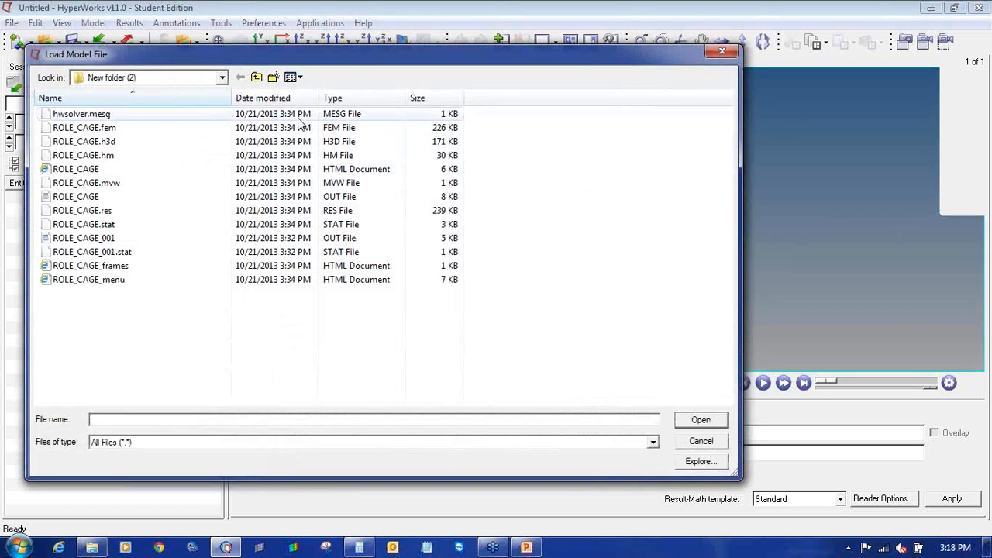
left_click(256, 78)
left_click(255, 79)
left_click(256, 78)
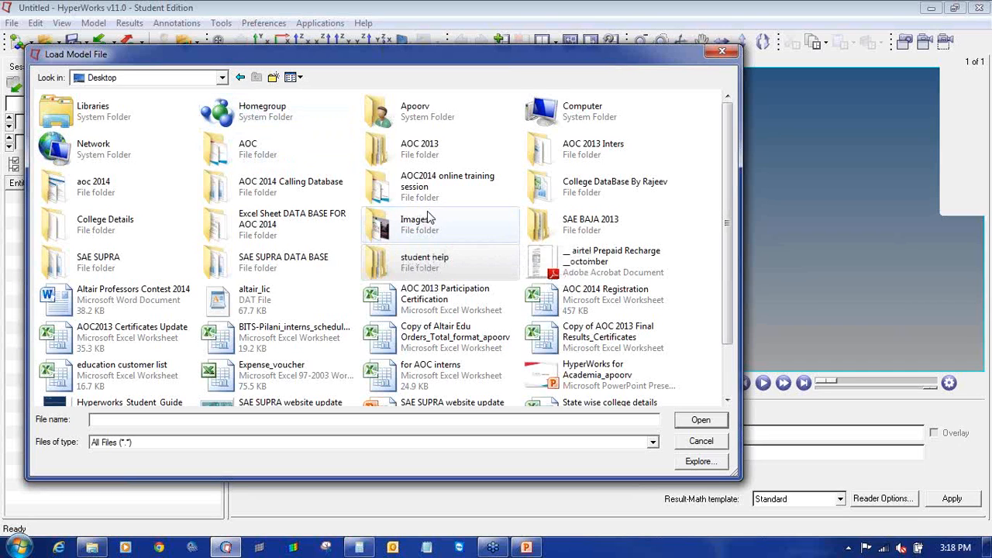
double_click(413, 195)
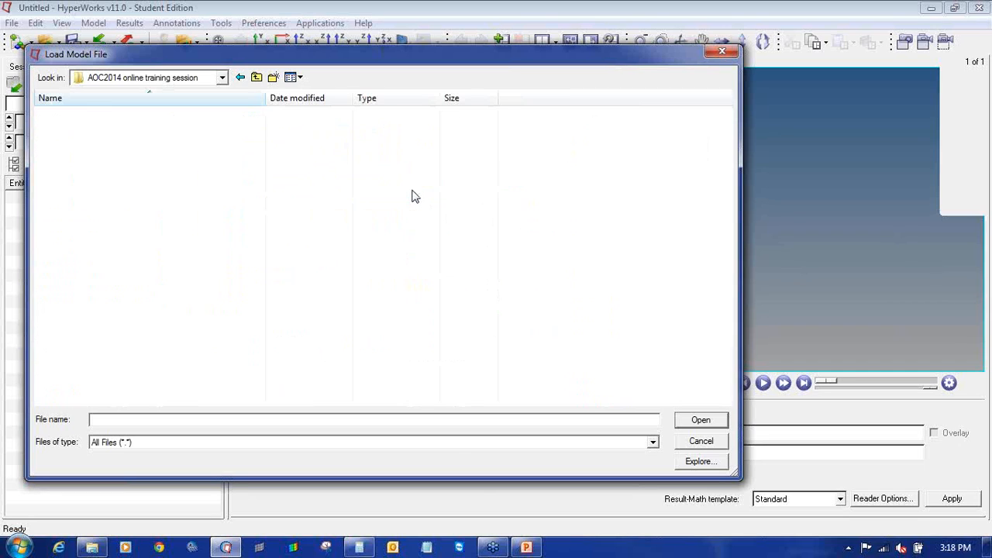
double_click(210, 159)
double_click(166, 116)
double_click(166, 117)
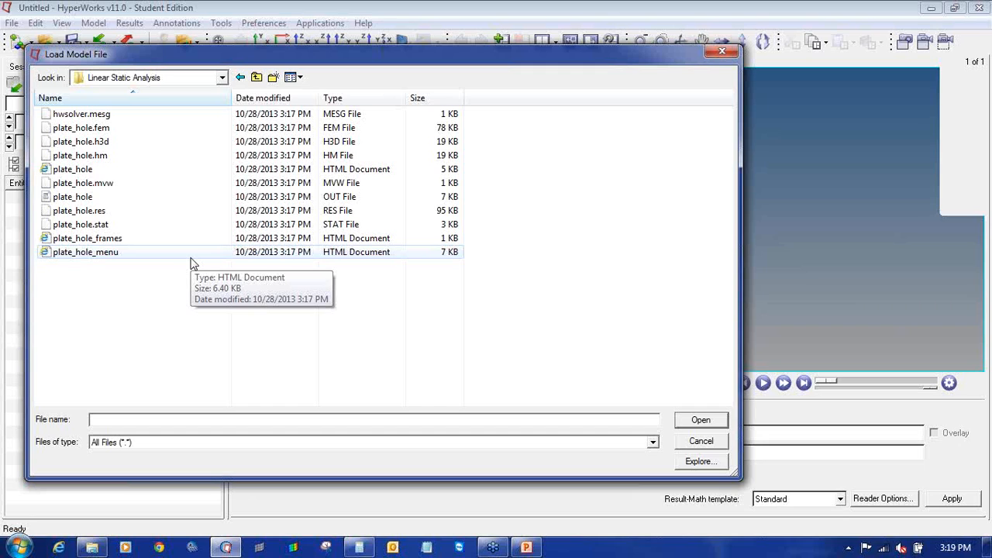
left_click(120, 146)
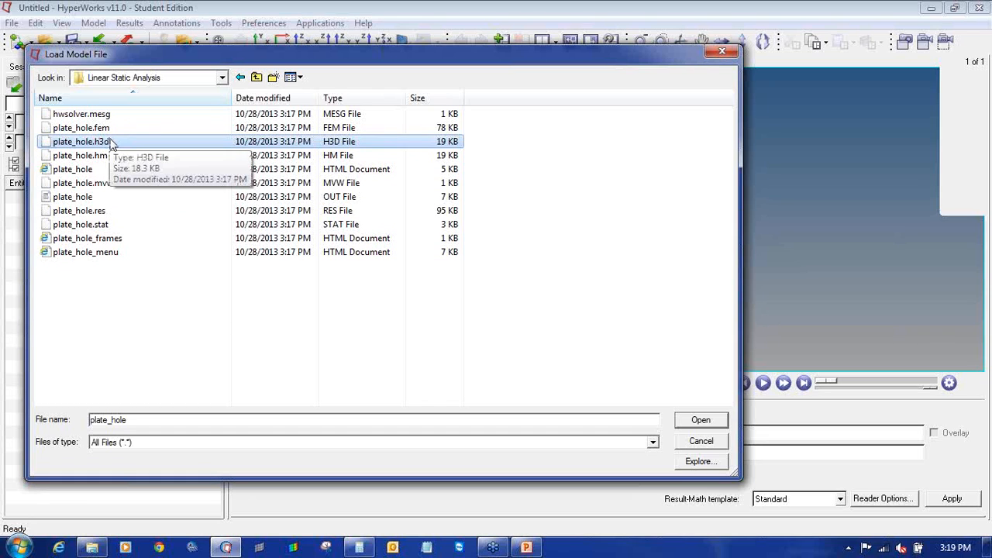
left_click(701, 421)
left_click(959, 502)
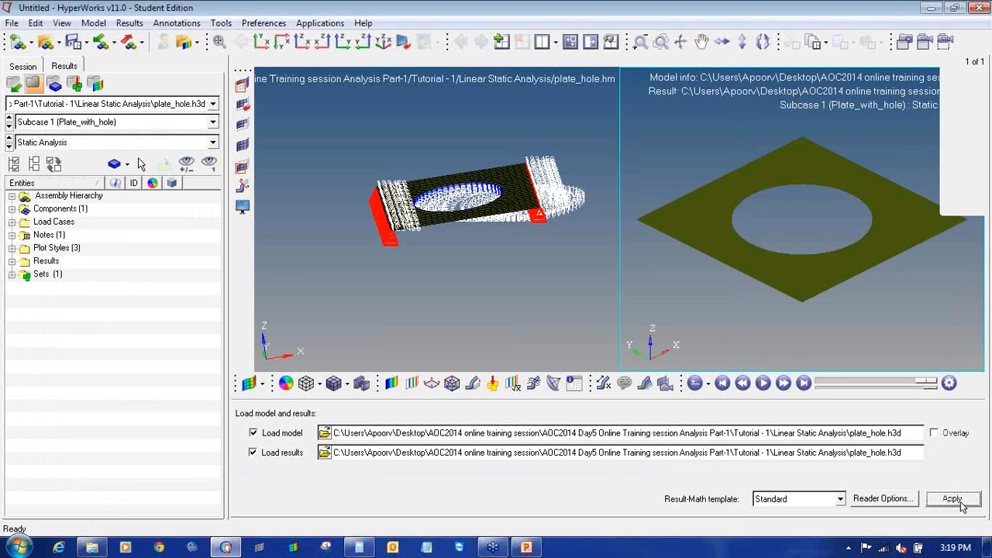
- Expand the results window to fill the page and contour the plate with displacement magnitude
left_click_drag(869, 319, 826, 310, "ctrl")
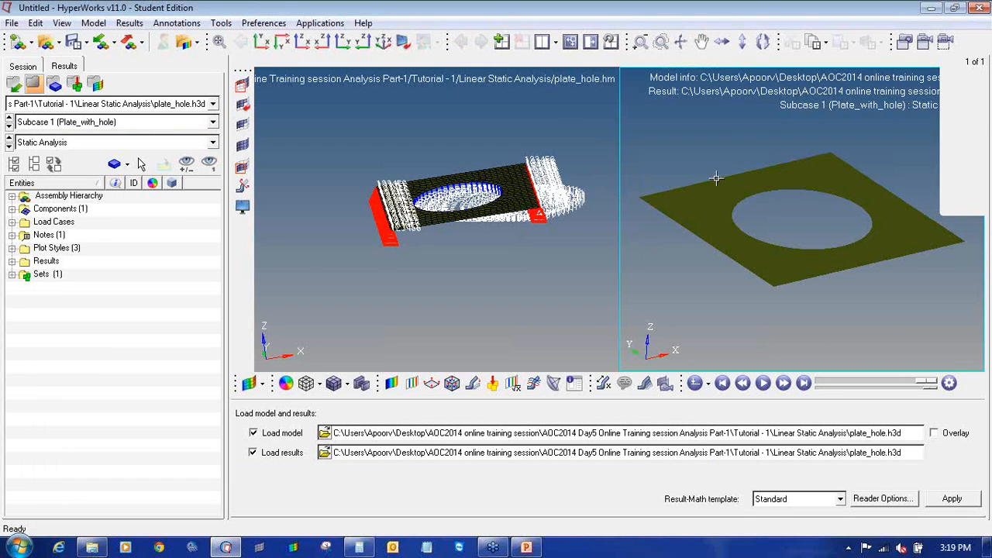
left_click(571, 41)
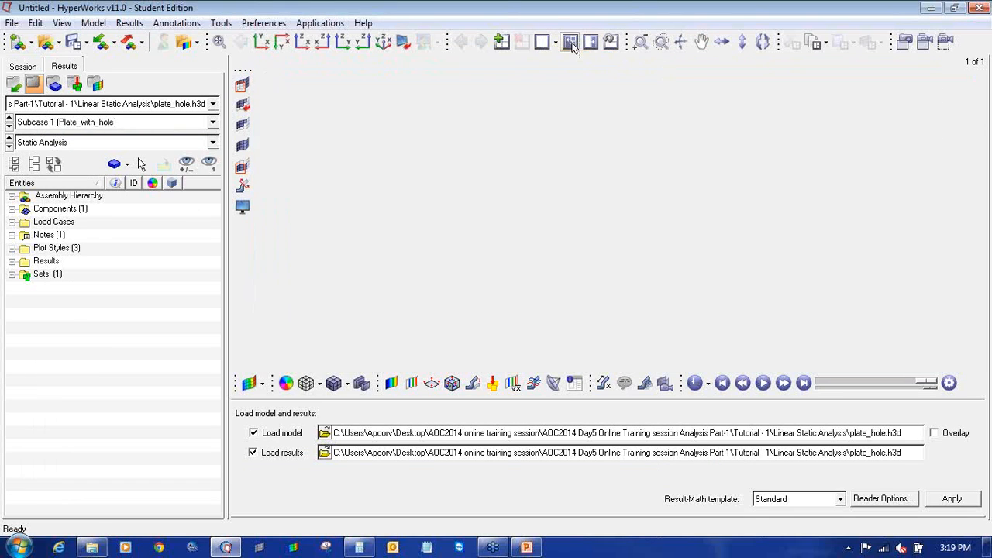
mouse_move(571, 268)
left_mouse_down("ctrl")
mouse_move(584, 287)
mouse_move(623, 283)
mouse_move(560, 294)
mouse_move(488, 287)
left_mouse_up("ctrl")
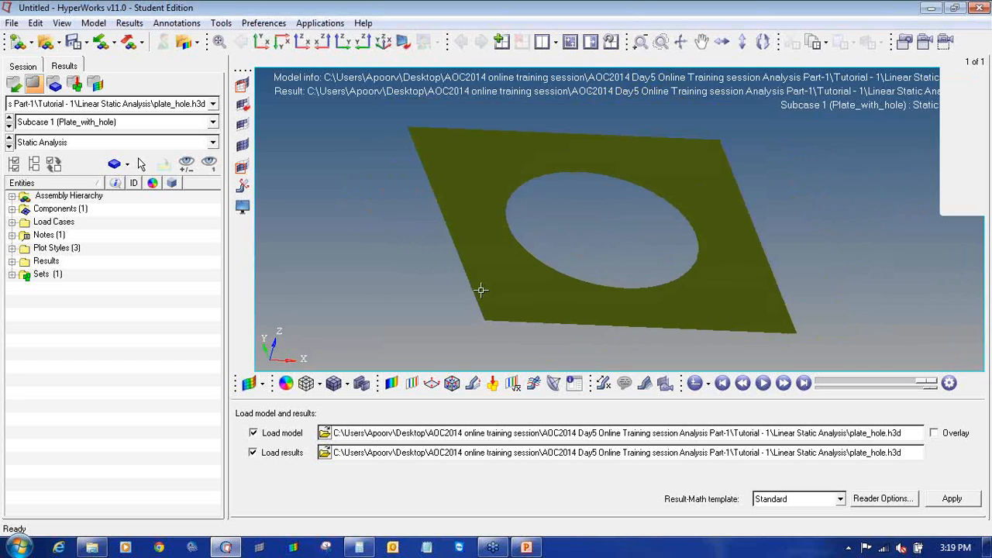
left_click(396, 389)
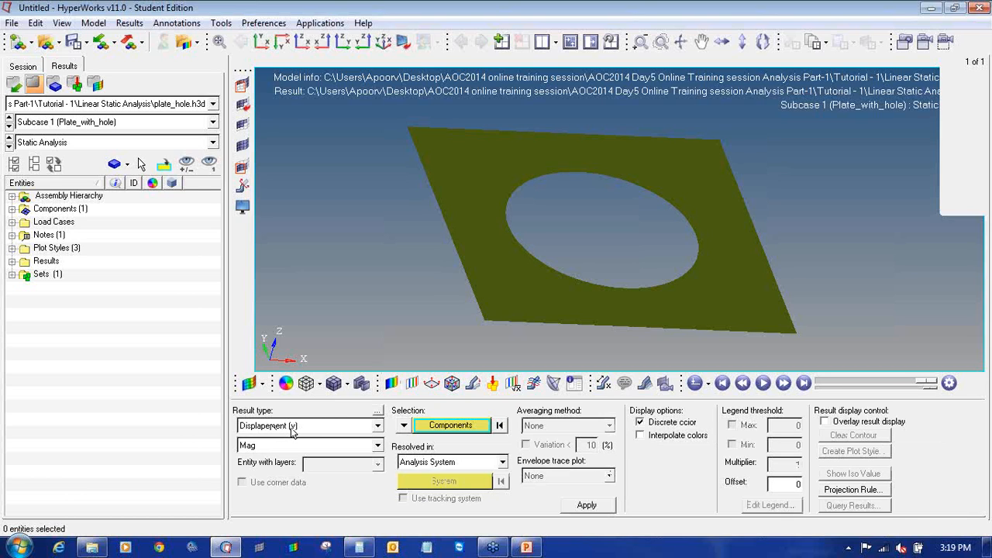
left_click(588, 509)
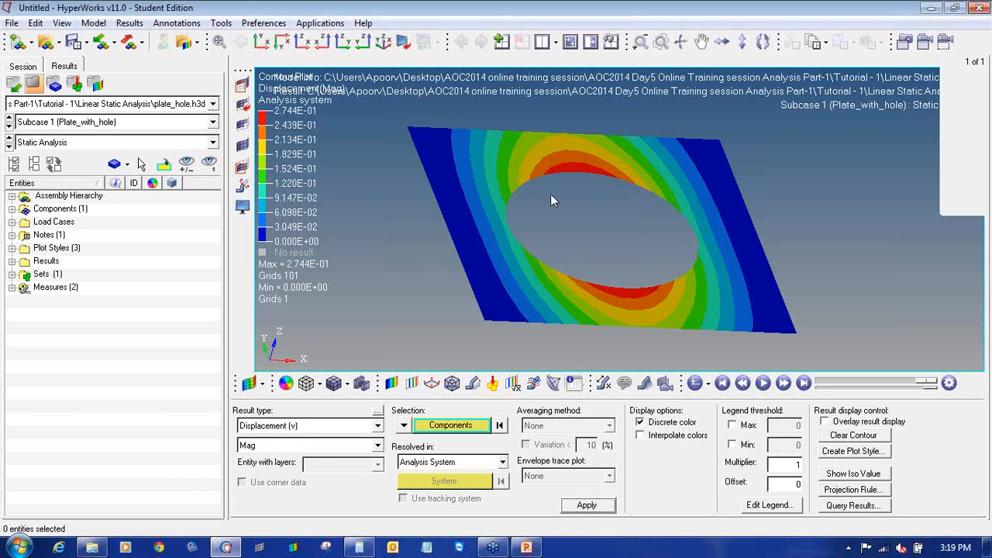
- Show the Static MinMax Result measure on the plate with only the Max value displayed
left_click(603, 383)
left_click(242, 427)
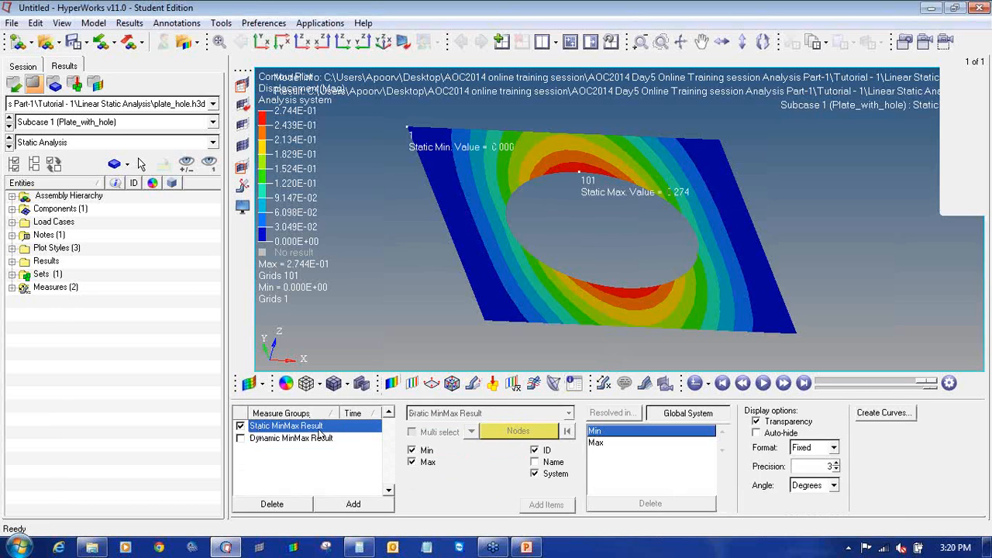
left_click(412, 451)
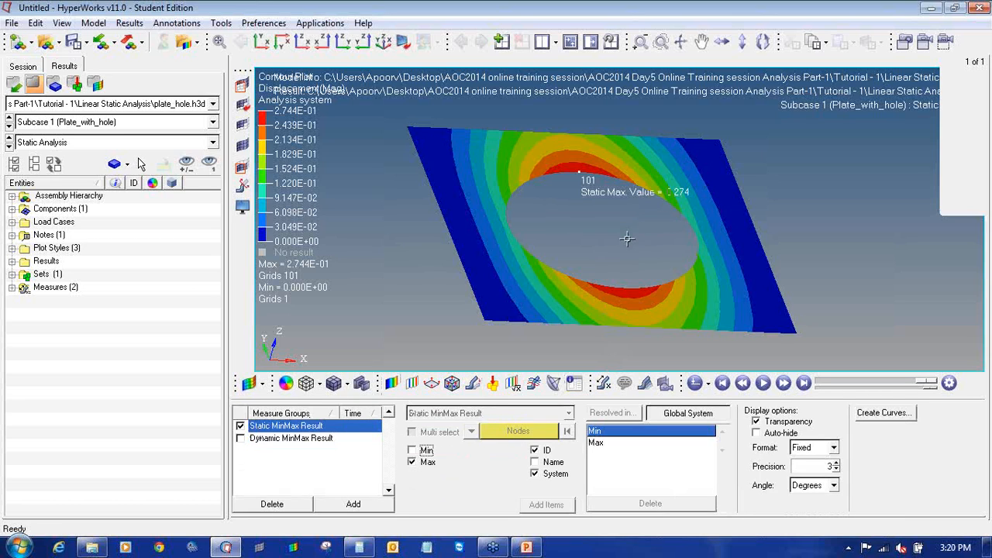
left_click_drag(758, 205, 581, 285, "ctrl")
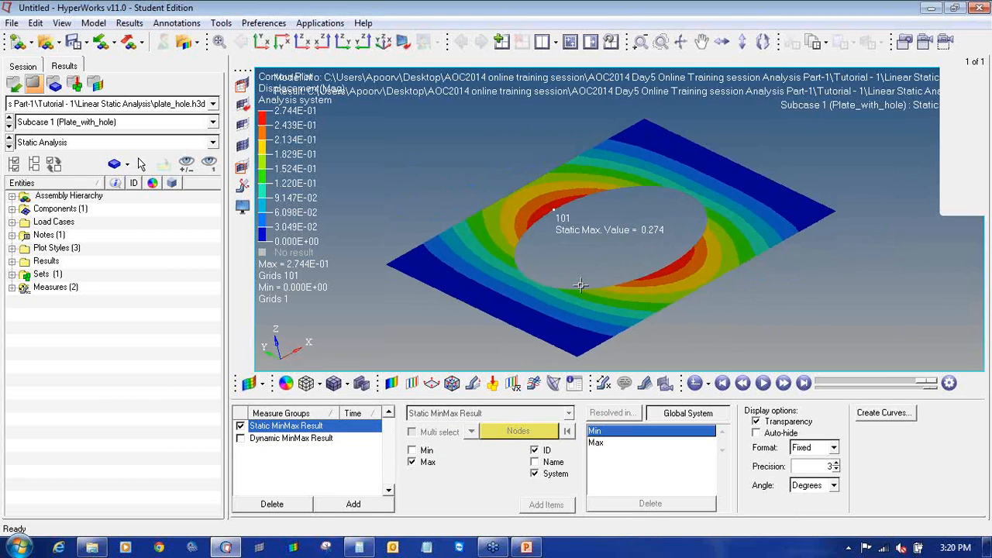
- Contour the plate with vonMises Element Stresses (2D & 3D) using the Simple averaging method
left_click(411, 383)
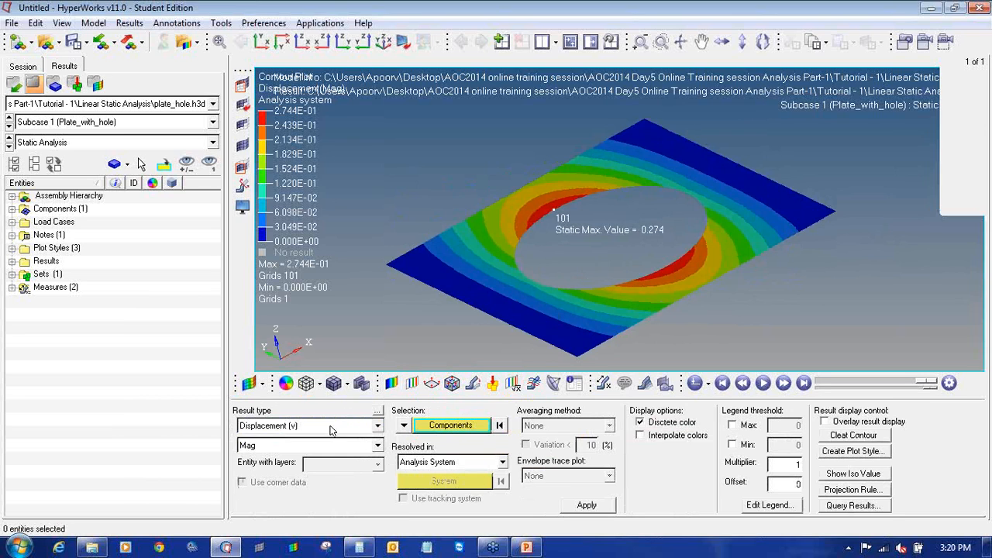
left_click(330, 426)
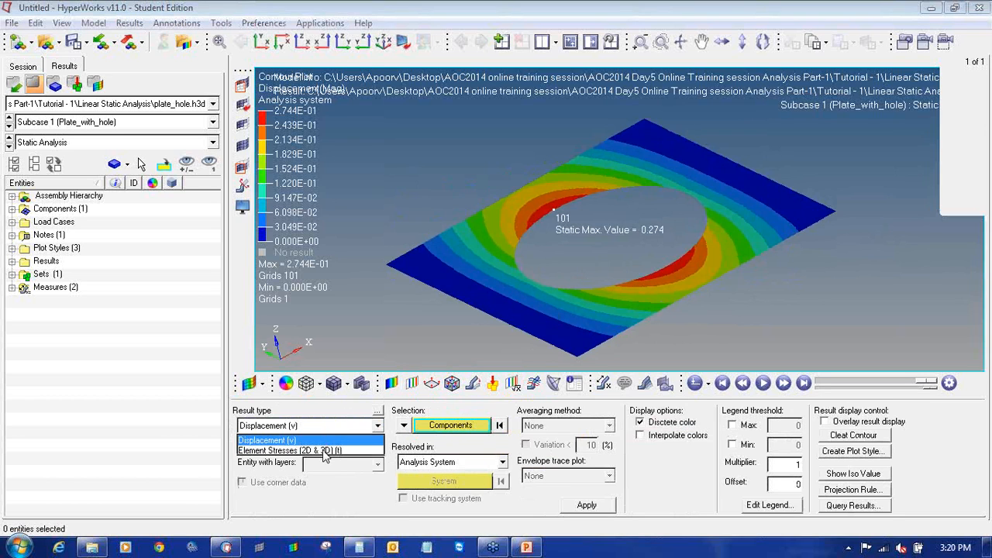
left_click(325, 450)
left_click(557, 429)
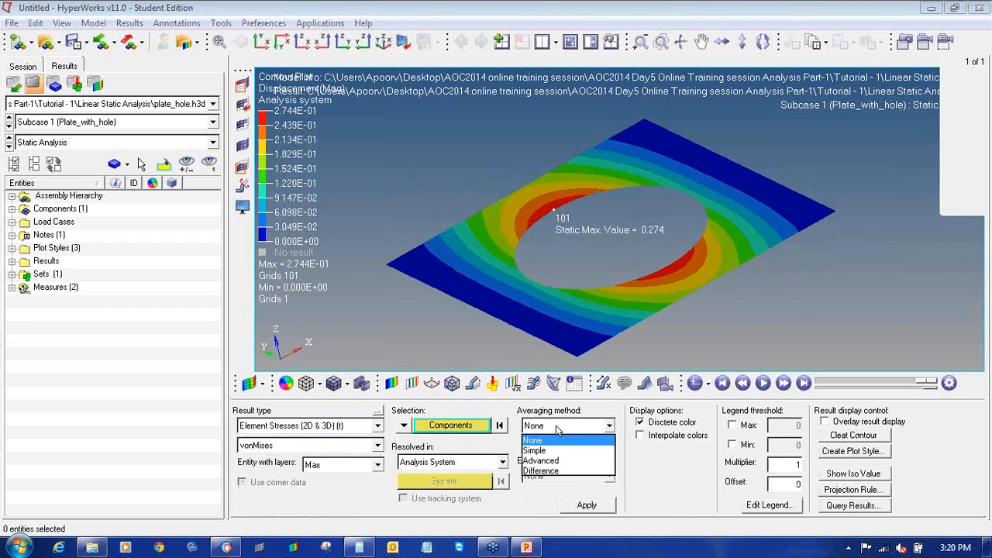
left_click(535, 450)
left_click(586, 506)
left_click_drag(794, 239, 676, 327, "ctrl")
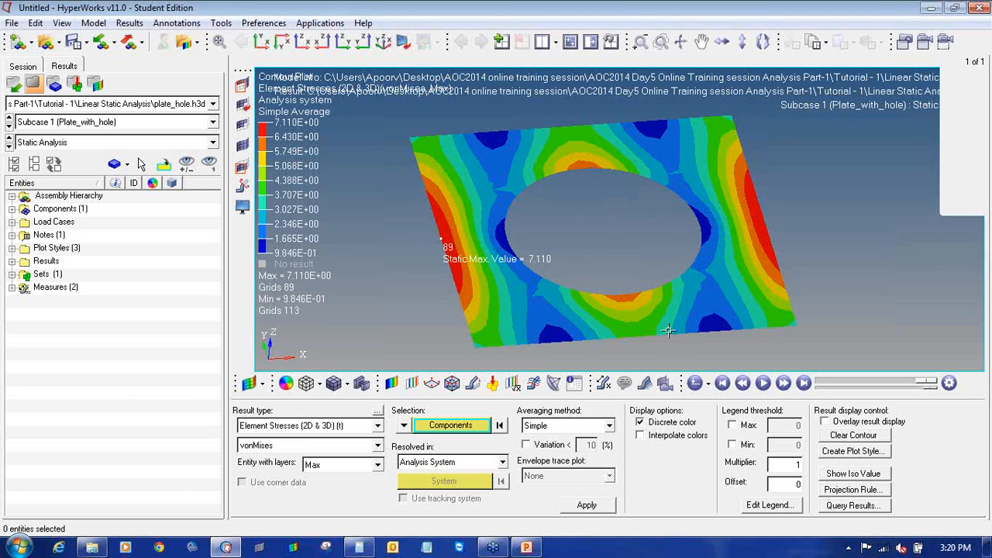
- Start the animation and switch the plate's contour back to displacement magnitude
left_click(763, 383)
left_click_drag(669, 313, 702, 290, "ctrl")
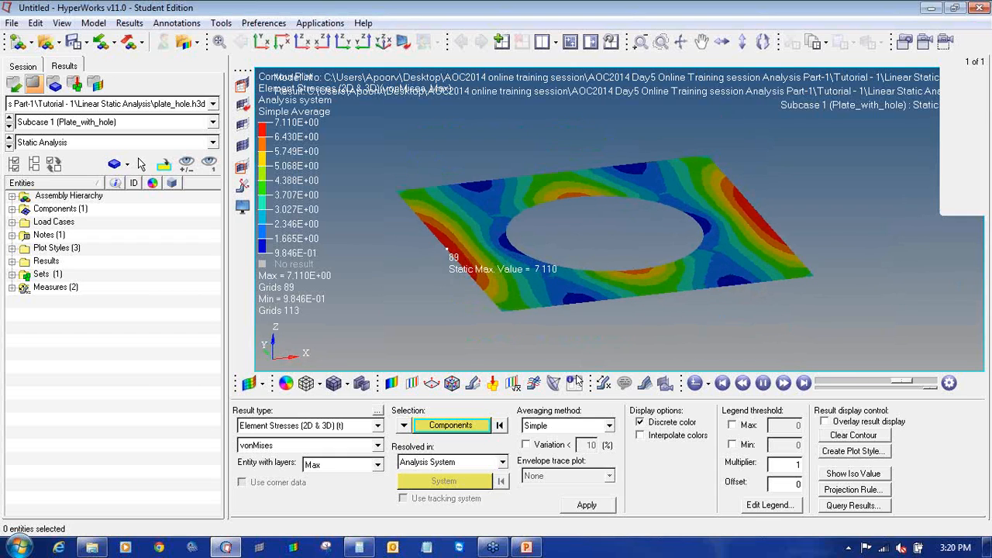
left_click(310, 426)
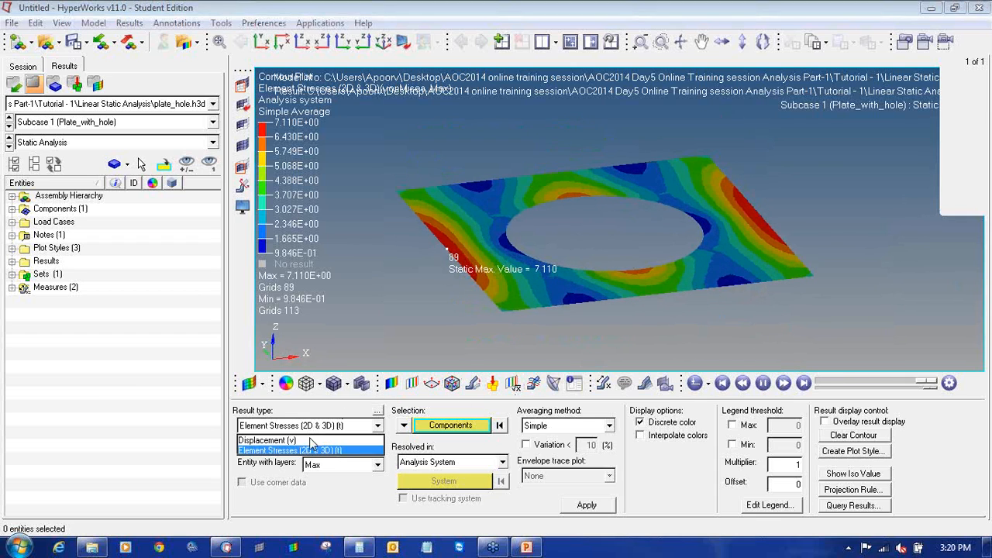
left_click(302, 441)
left_click(586, 505)
left_click_drag(602, 203, 609, 250, "ctrl")
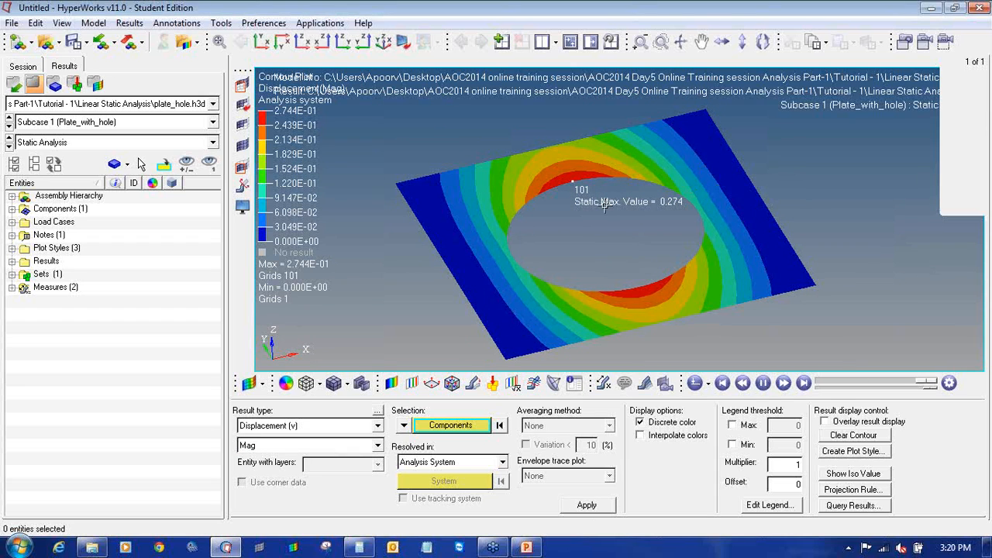
left_click_drag(623, 292, 609, 271, "ctrl")
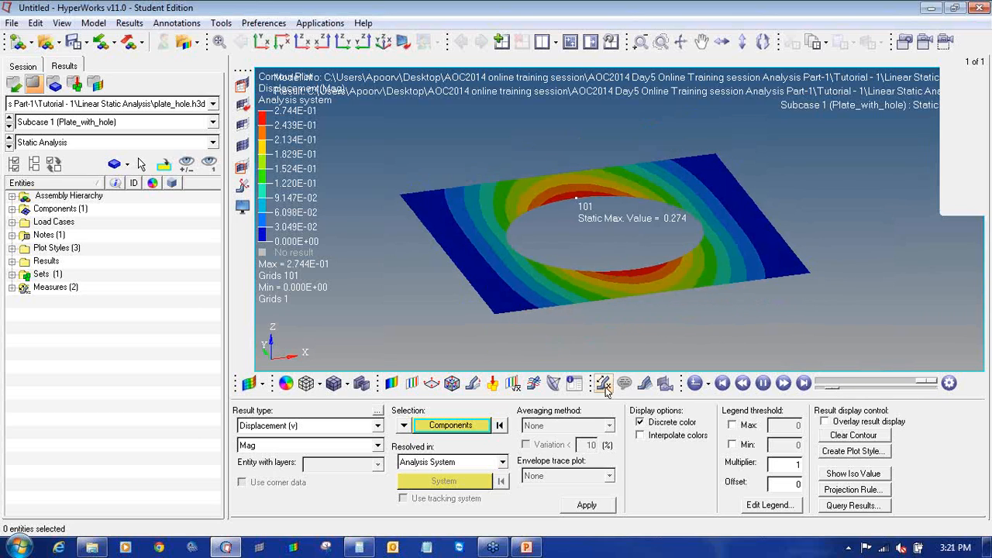
- Set the deformed shape's uniform displacement scale factor to 300
left_click(473, 384)
double_click(317, 487)
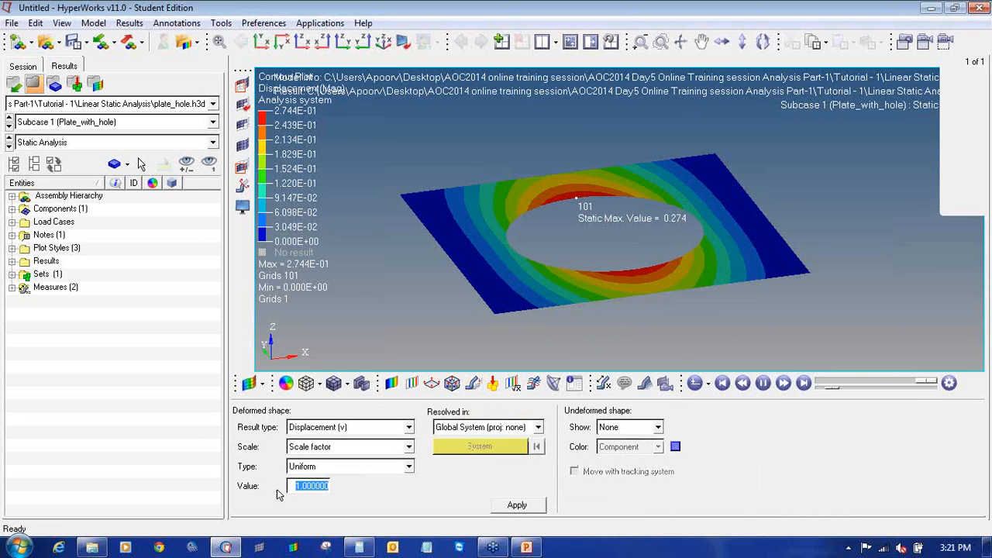
type("10")
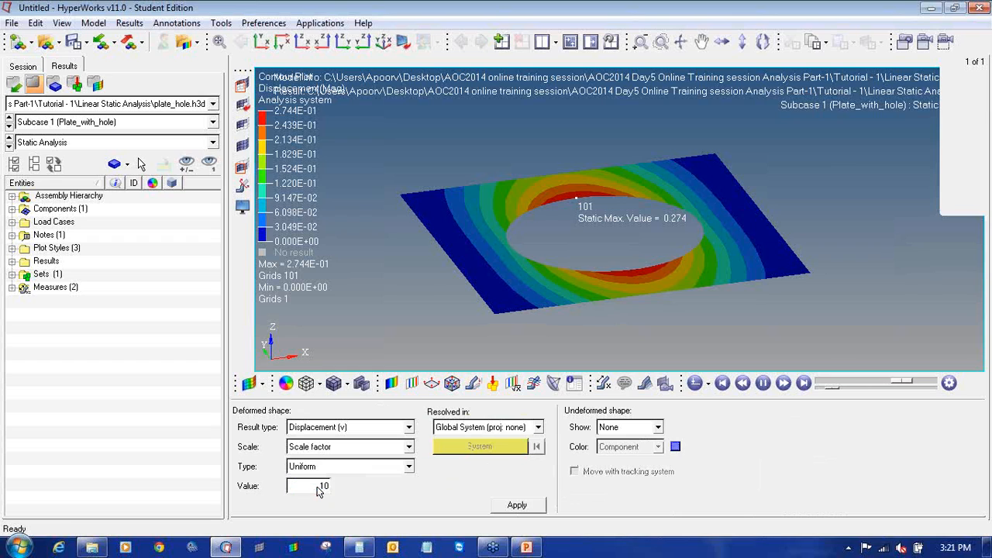
type("0")
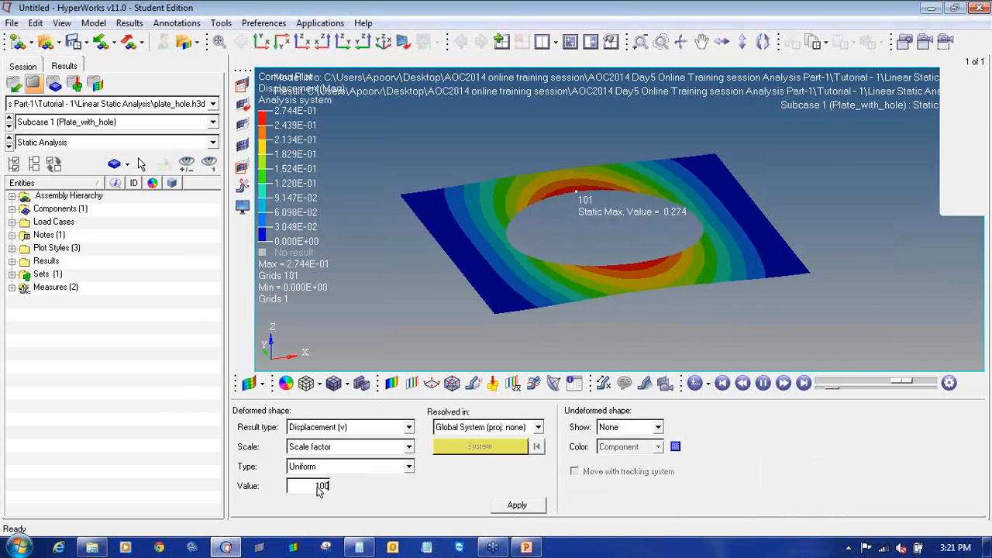
key("BackSpace")
key("BackSpace")
key("BackSpace")
type("300")
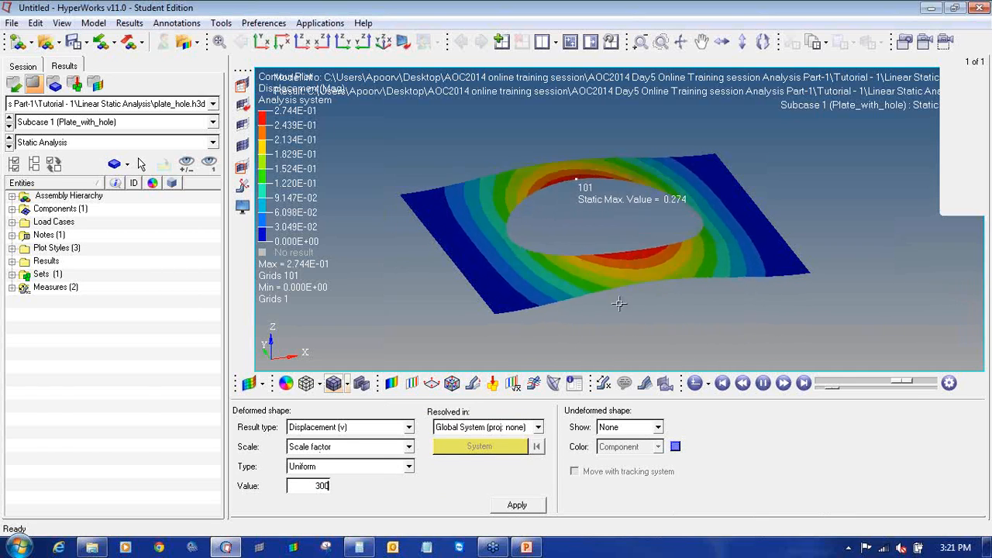
- Show the undeformed shape of the plate as Wireframe
left_click(630, 427)
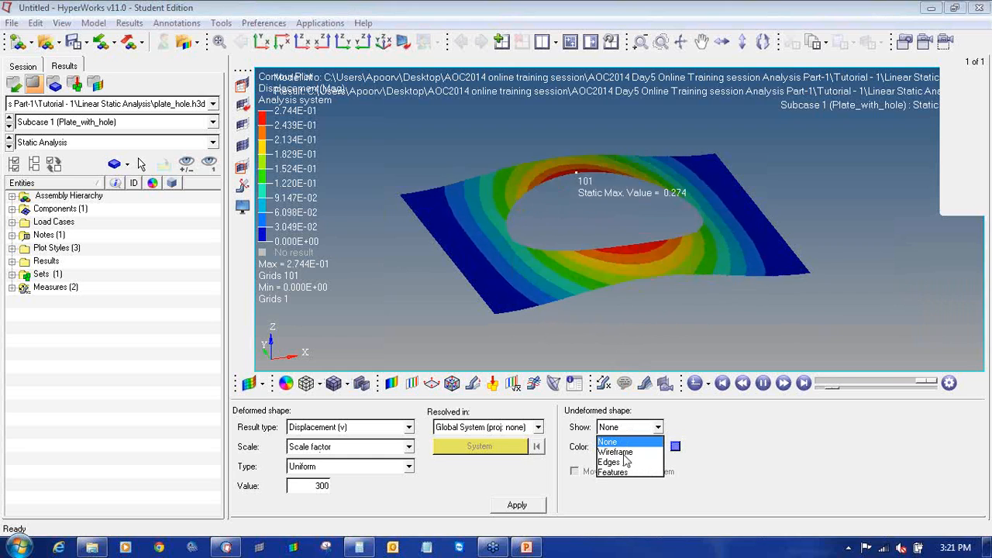
left_click(624, 455)
mouse_move(627, 259)
left_mouse_down("ctrl")
mouse_move(626, 239)
mouse_move(633, 259)
left_mouse_up("ctrl")
- Slow down the animation, pause it and set it to the fully deformed end frame
left_click_drag(832, 389, 827, 387)
left_click(825, 387)
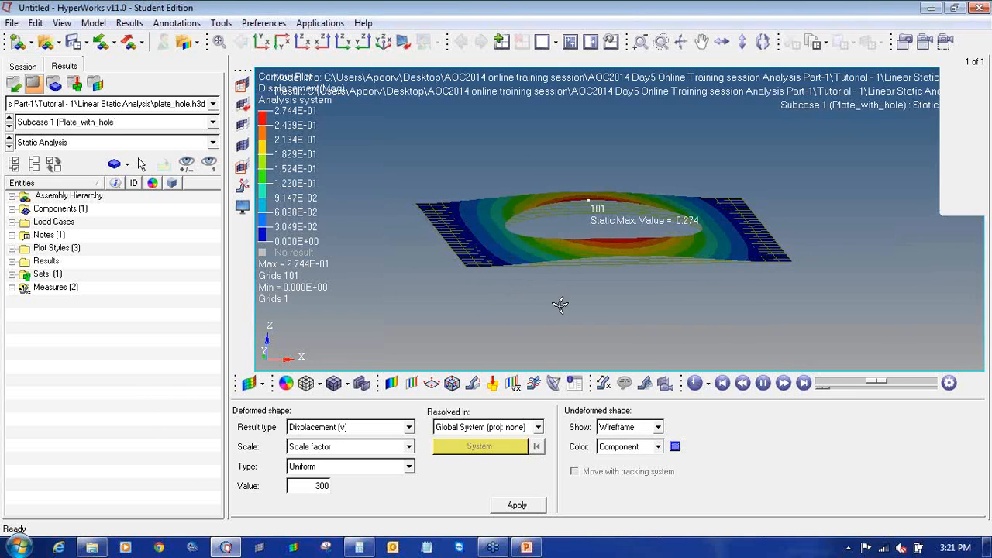
left_click_drag(561, 306, 589, 310, "ctrl")
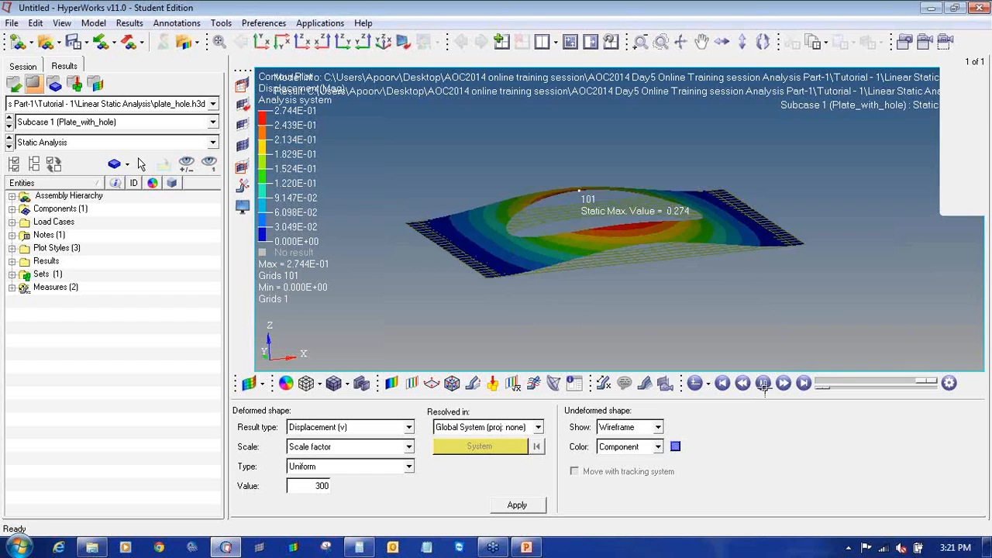
left_click(764, 384)
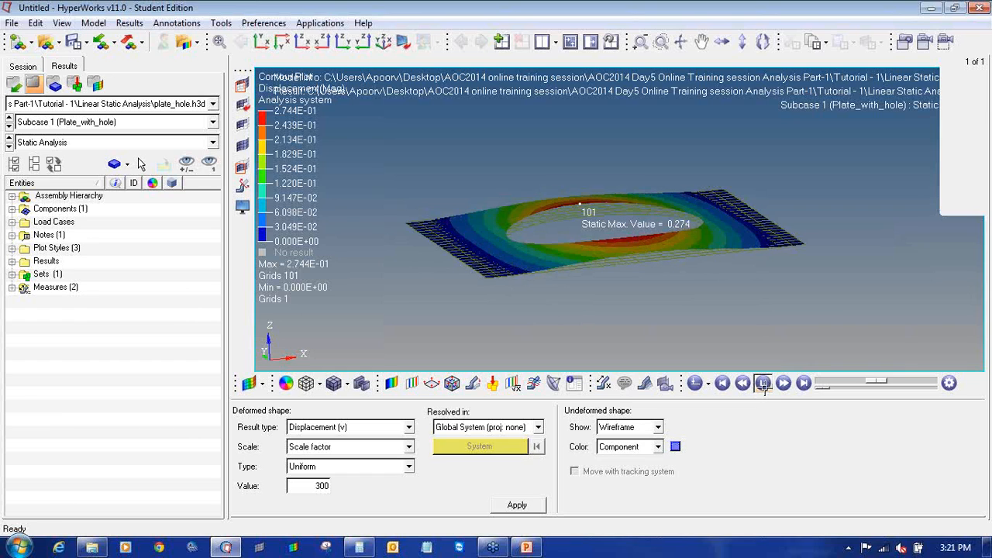
left_click_drag(891, 382, 950, 385)
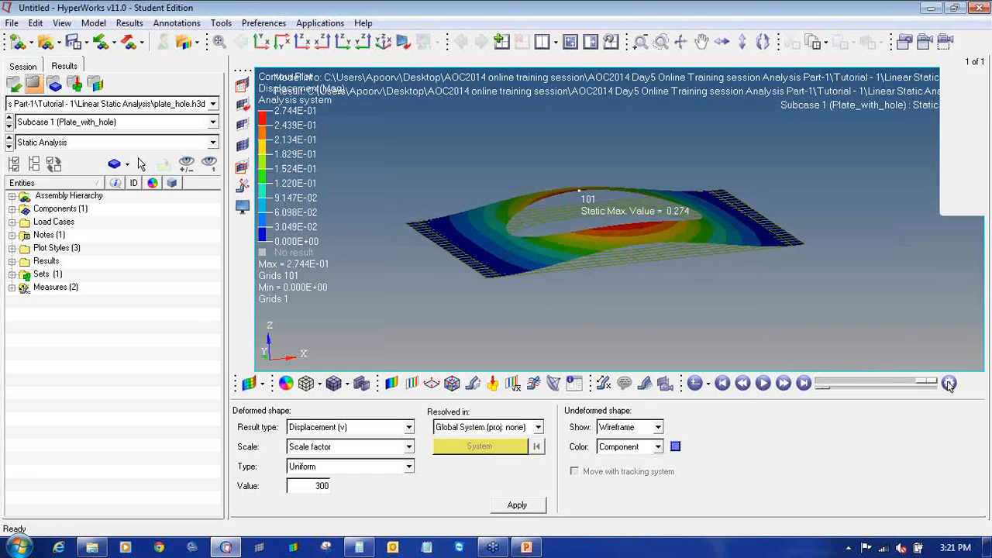
- Try the Edges and Features displays for the undeformed shape, and return it to Wireframe
left_click_drag(619, 264, 658, 300, "ctrl")
left_click(634, 428)
left_click(630, 463)
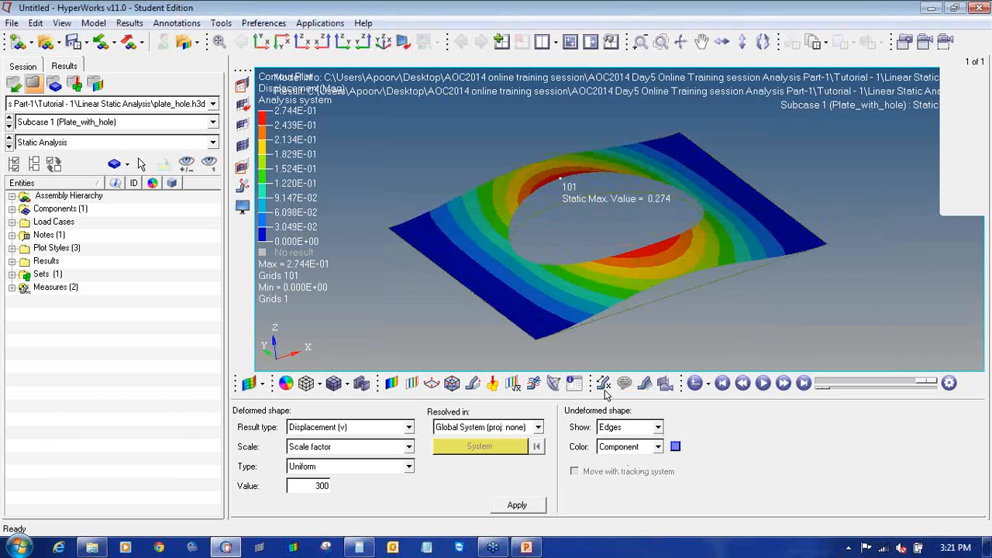
left_click(635, 428)
left_click(629, 473)
left_click(630, 428)
left_click(626, 451)
- Change the color of the plate_hole component to black
left_click_drag(693, 290, 637, 281, "ctrl")
left_click(11, 208)
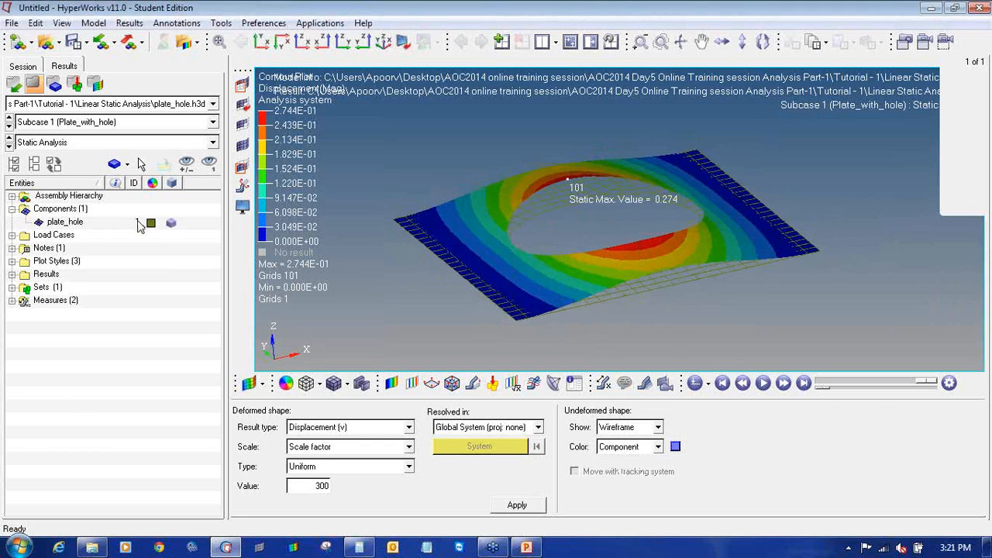
left_click(151, 223)
left_click(113, 183)
mouse_move(752, 319)
left_mouse_down("ctrl")
mouse_move(726, 333)
mouse_move(744, 328)
left_mouse_up("ctrl")
left_click_drag(650, 291, 681, 334, "ctrl")
- Hide the Static MinMax Result measure from the plate
left_click(603, 383)
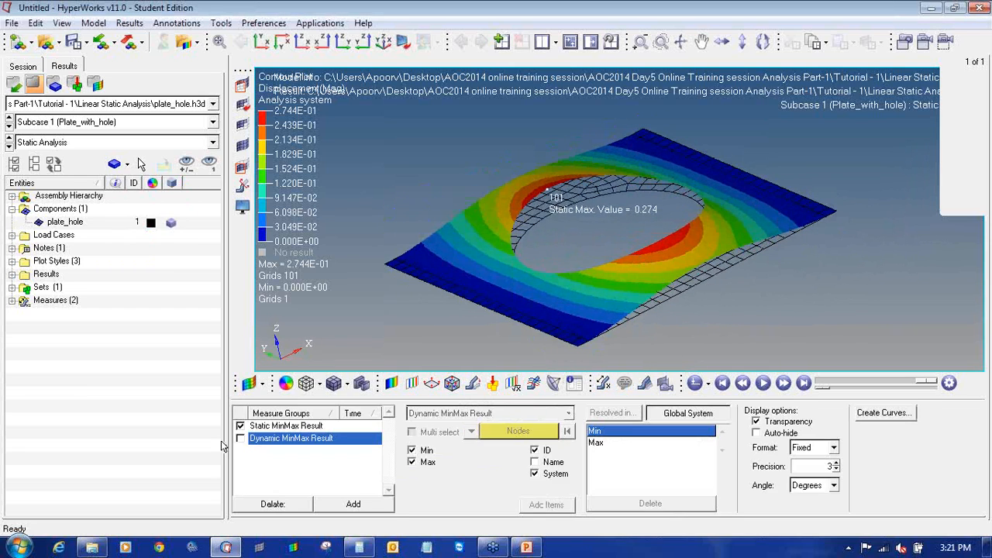
left_click(241, 427)
left_click_drag(455, 258, 405, 179, "ctrl")
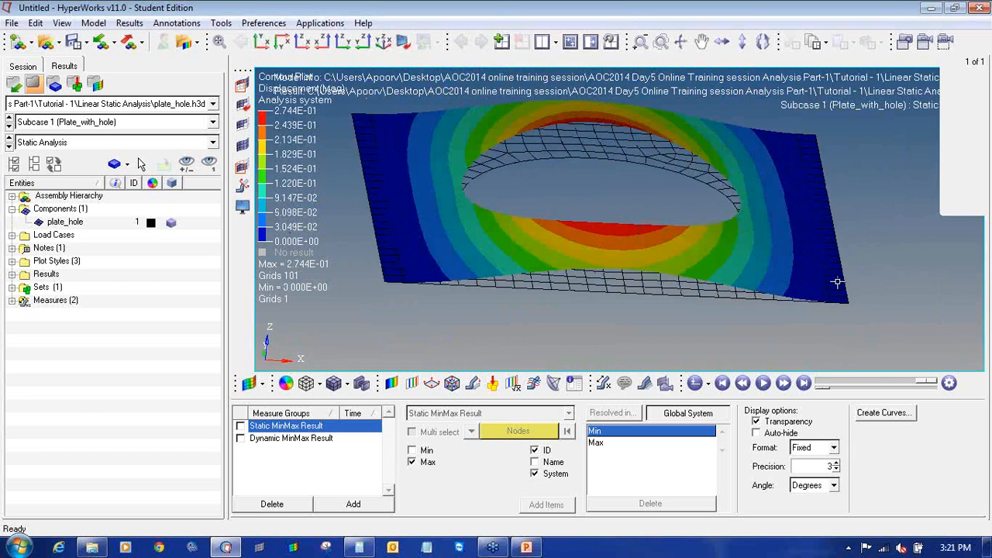
- Play the plate's displacement animation, viewing it from different angles, and return to the two-window layout with the animation stopped
left_click_drag(391, 169, 821, 216, "ctrl")
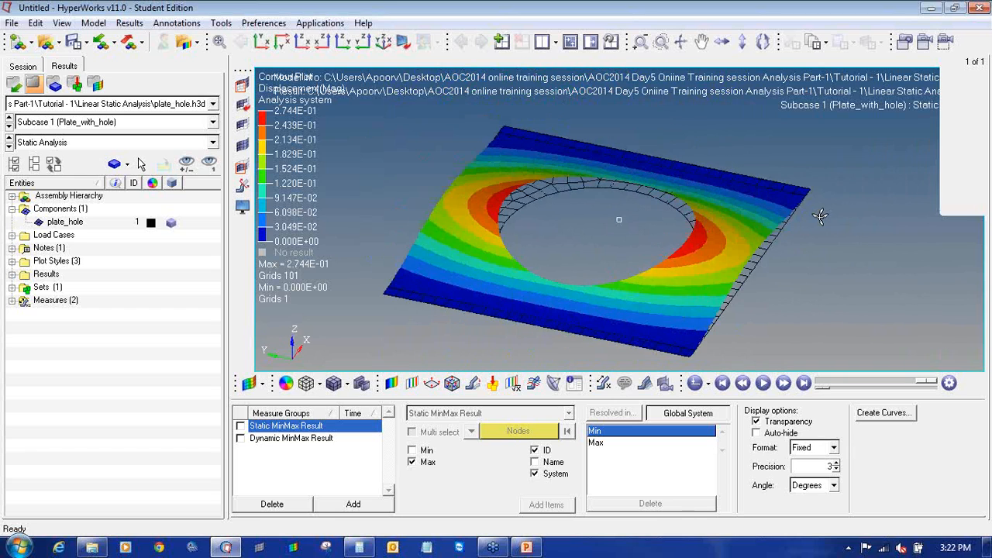
left_click(763, 383)
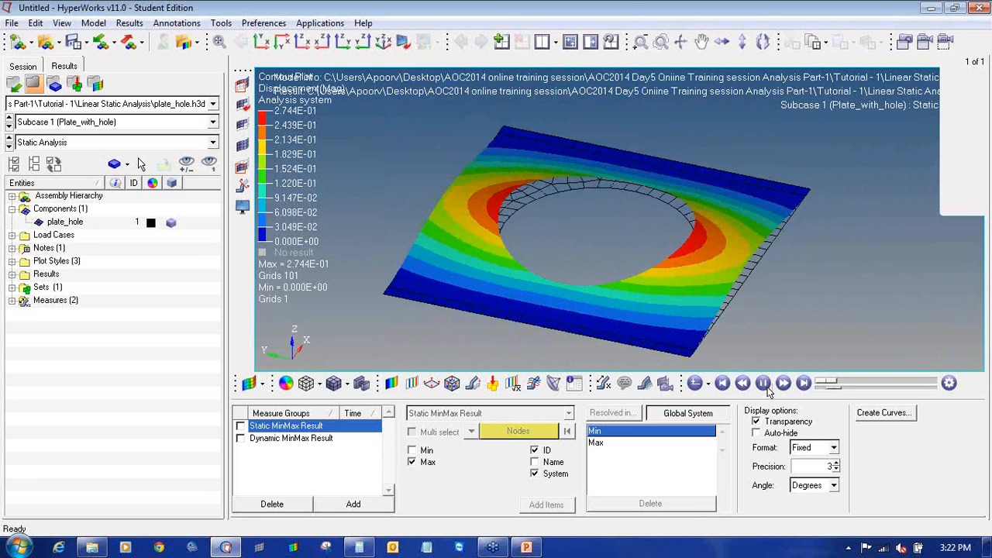
left_click_drag(727, 272, 632, 252, "ctrl")
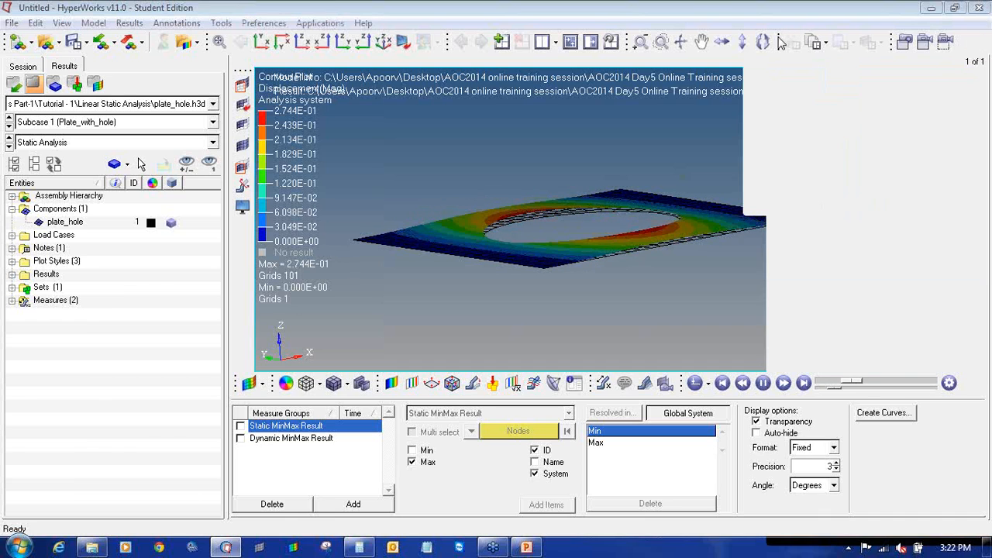
left_click(570, 43)
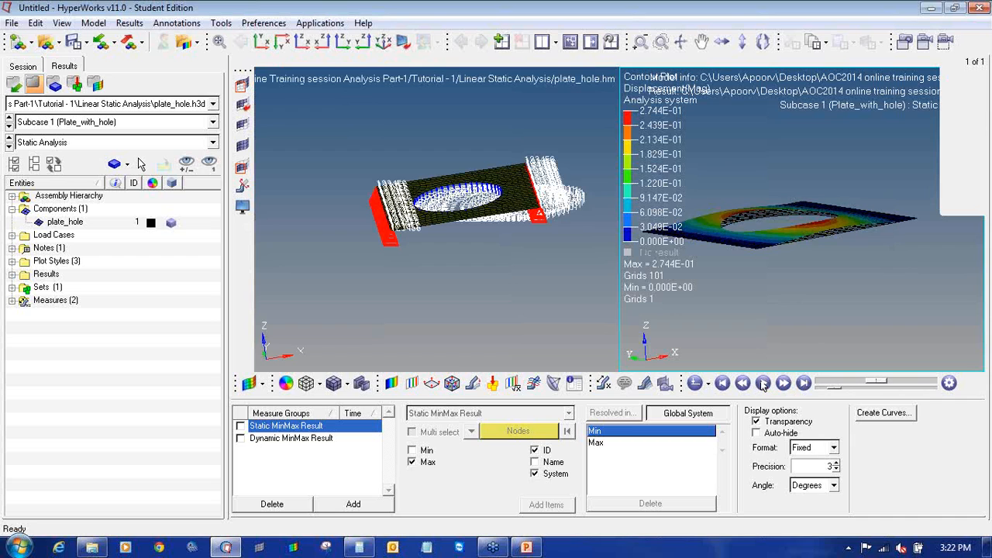
- Discard the models in both the HyperView and HyperMesh windows and change the page to a single-window layout
left_click(14, 41)
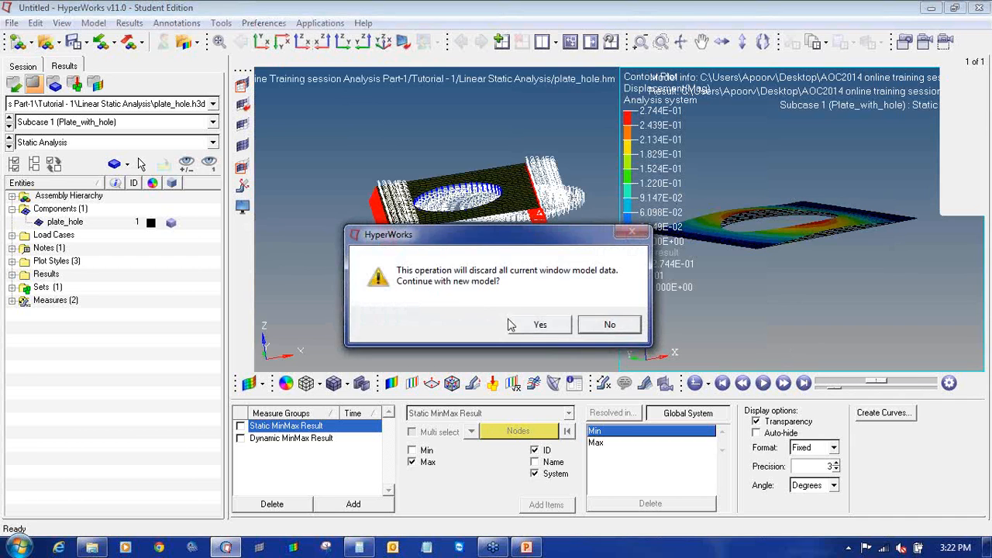
left_click(538, 325)
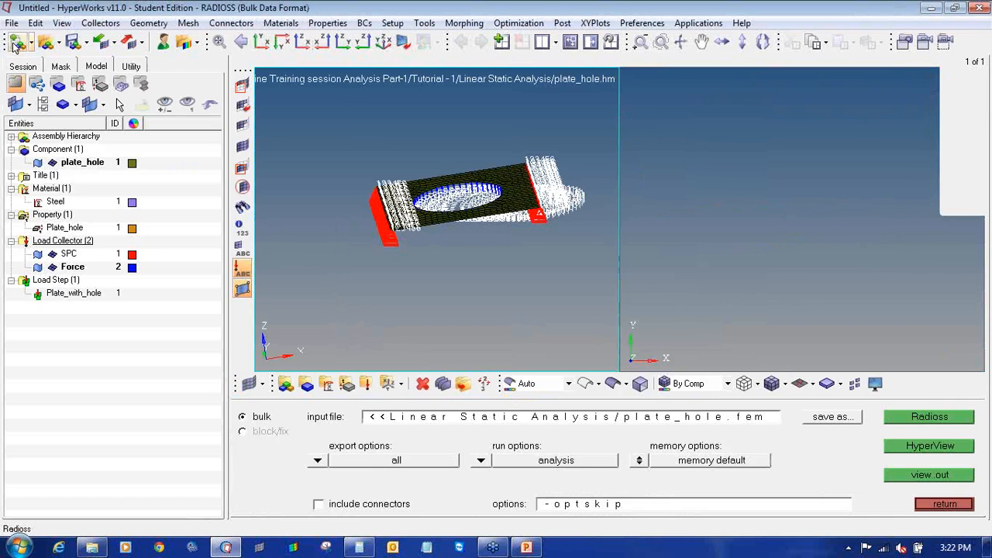
left_click(565, 44)
left_click(555, 45)
left_click(608, 65)
left_click(555, 44)
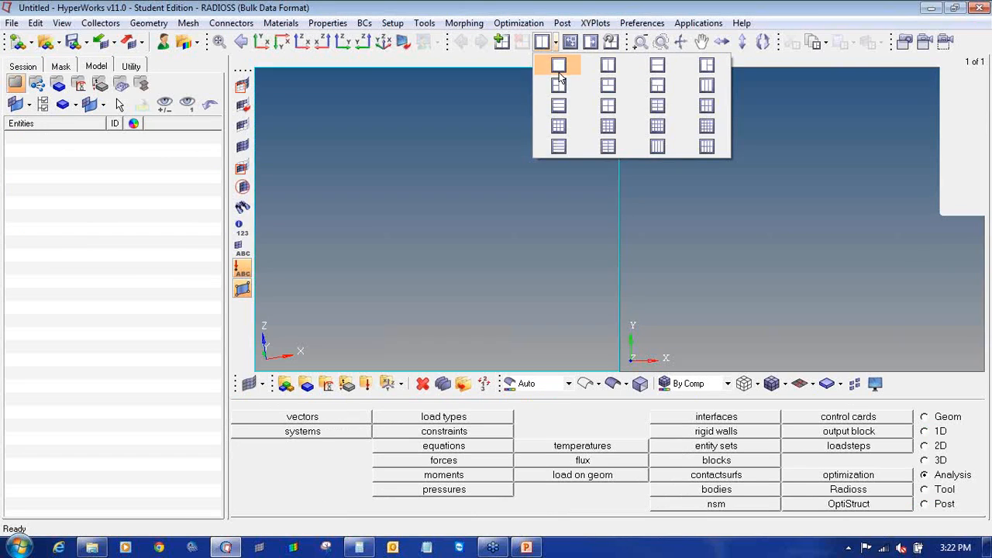
left_click(558, 65)
- Switch to the PowerPoint presentation and show the slide "RD-1010: Thermal Stress Analysis of a Coffee Pot Lid" full screen
left_click(526, 547)
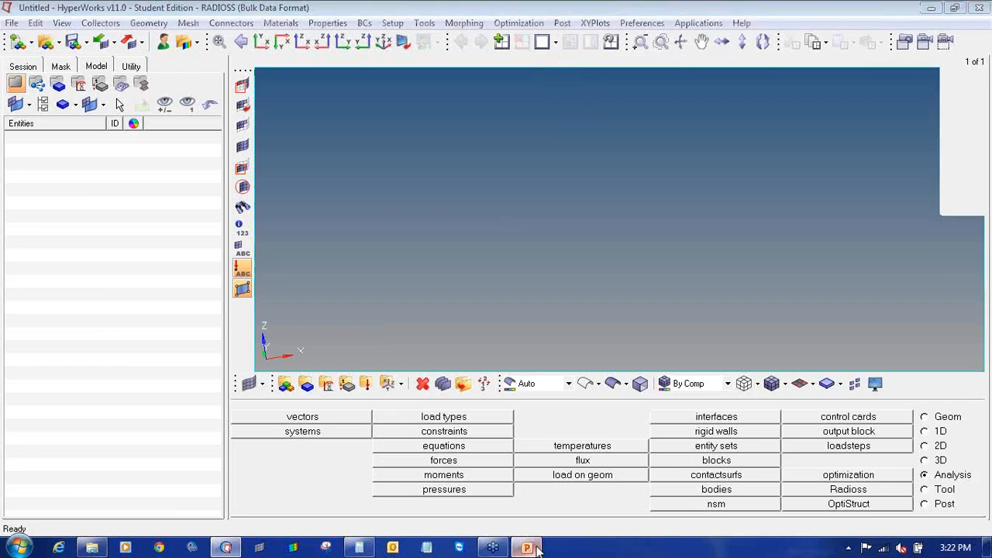
left_click(843, 528)
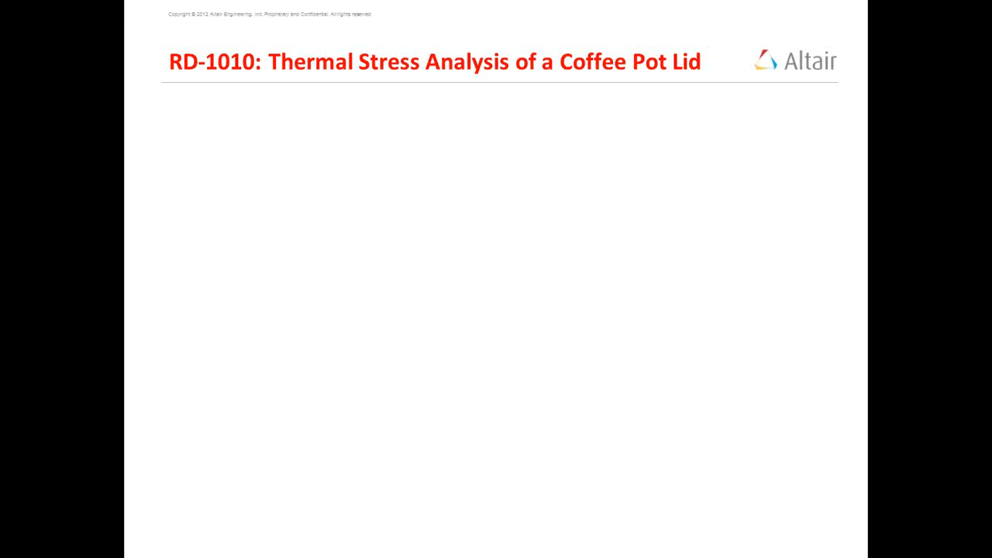
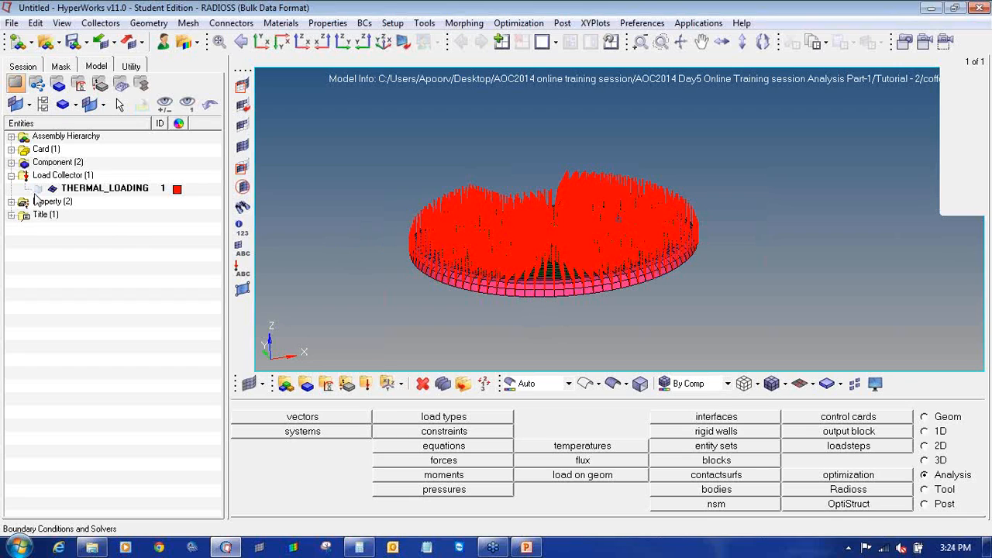
- Hide the THERMAL_LOADING load collector on the coffee pot lid to expose the shell mesh
left_click(52, 188)
left_click_drag(455, 262, 455, 318, "ctrl")
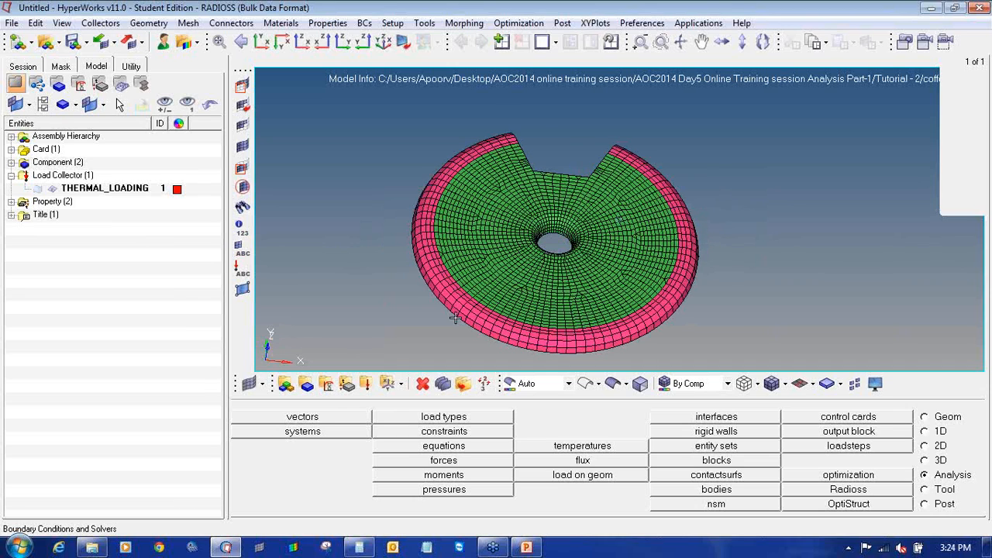
- Create an orange ISOTROPIC material named Plastic with the MAT1 card image and open its card for editing
left_click(325, 388)
left_click_drag(448, 423, 624, 422)
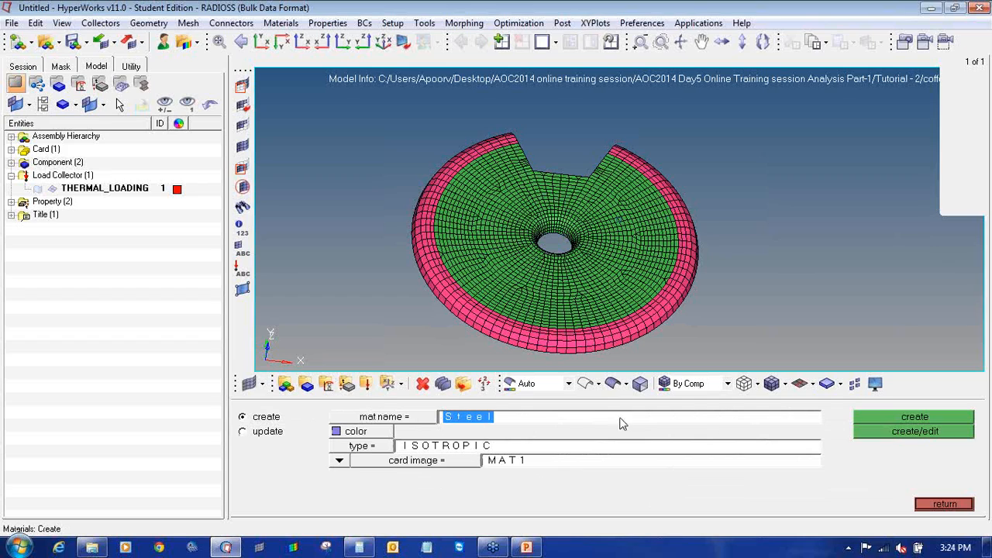
type("Plastic")
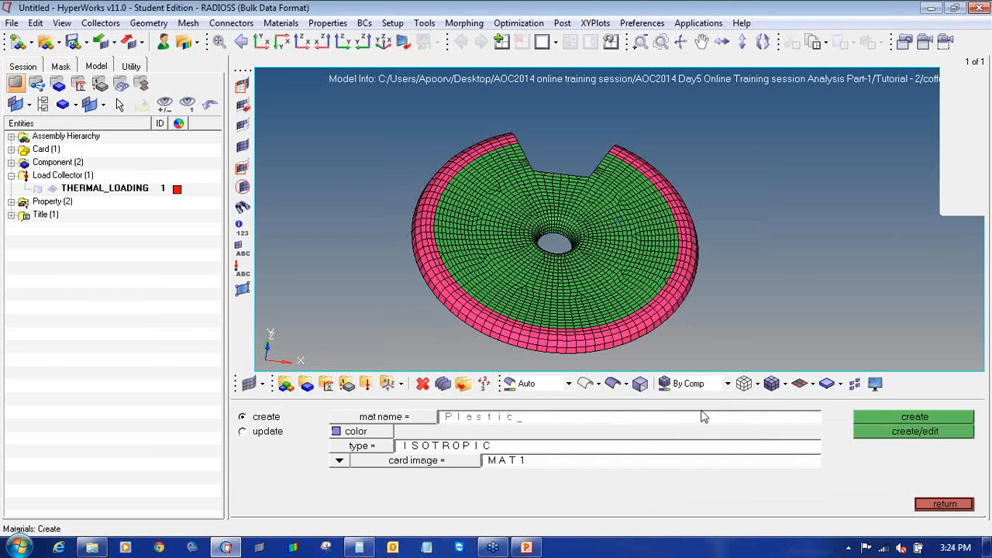
left_click(341, 431)
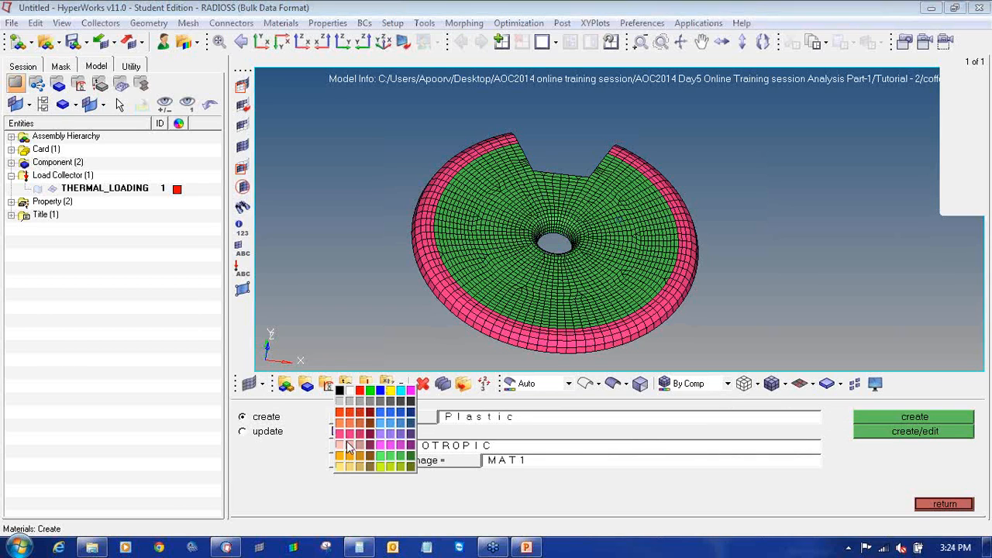
left_click(352, 458)
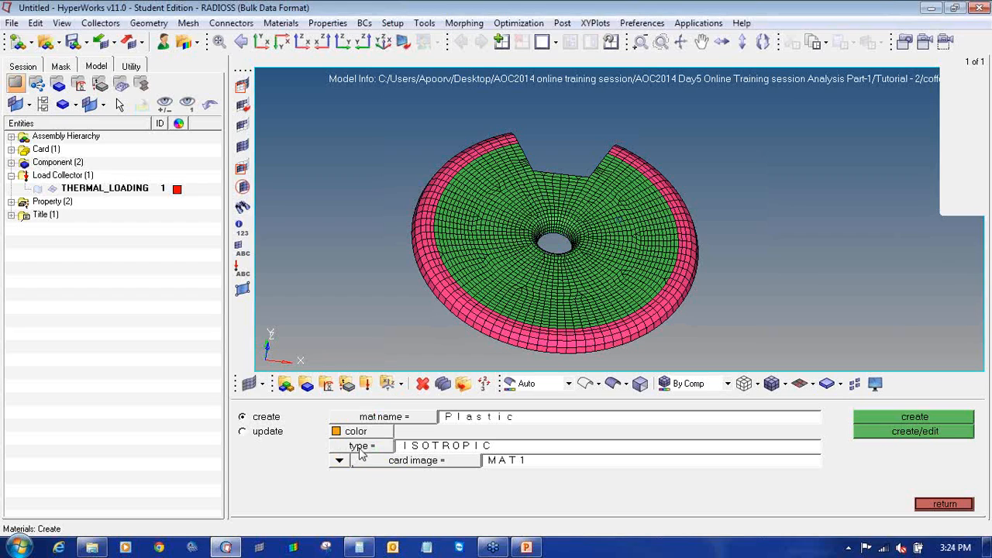
left_click(361, 448)
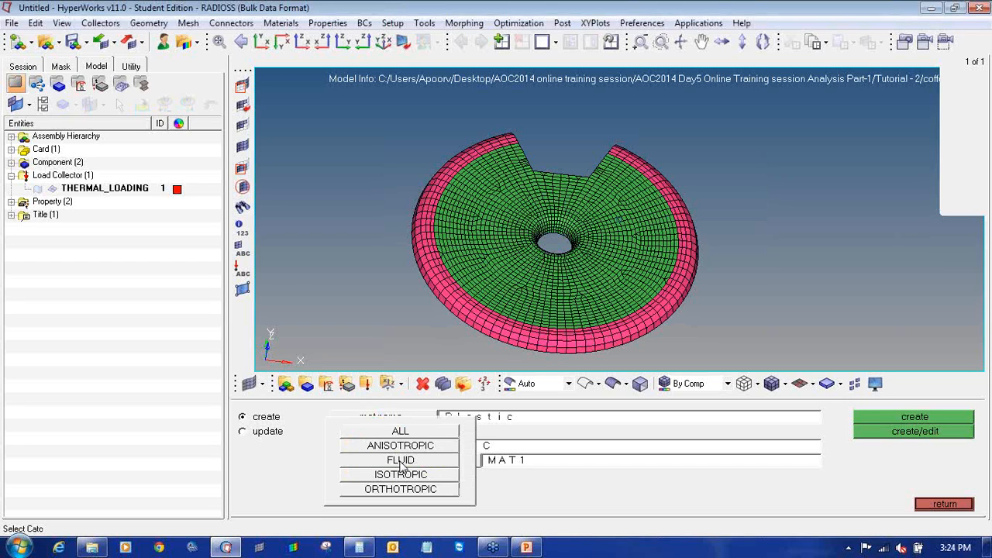
left_click(427, 476)
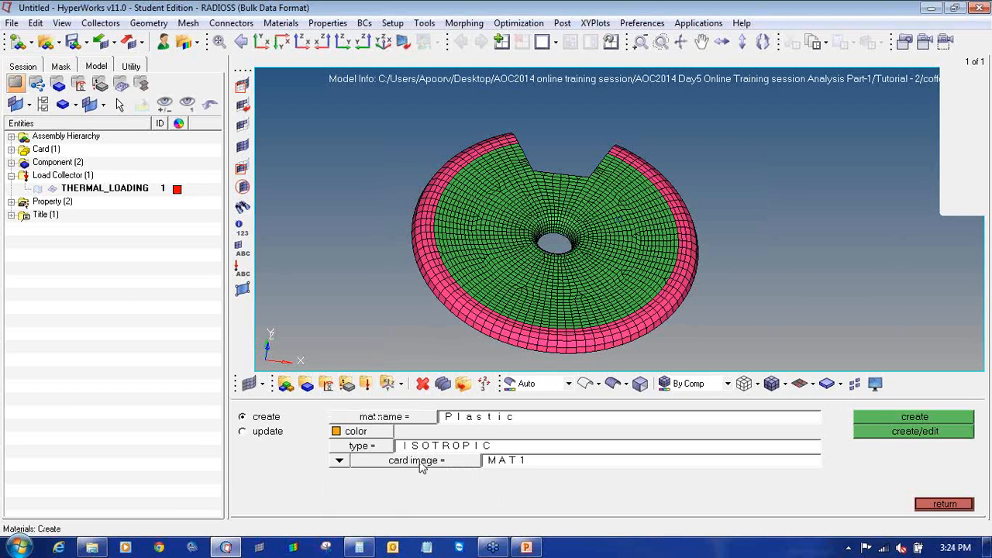
left_click(901, 431)
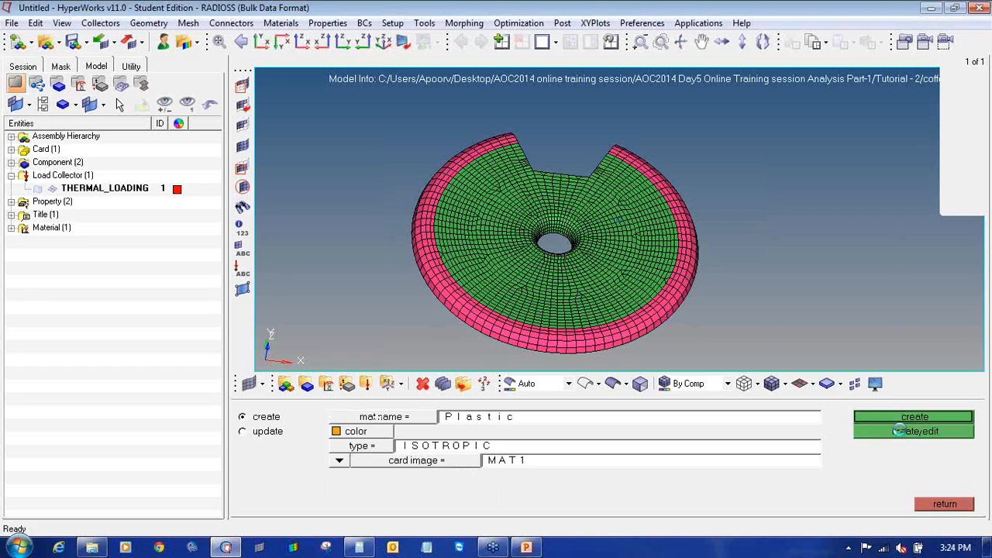
- Activate the elastic constants in the Plastic material's MAT1 card, setting E to 1137 and NU to 0.269
left_click(424, 324)
left_click(576, 324)
left_click(651, 324)
left_click(457, 339)
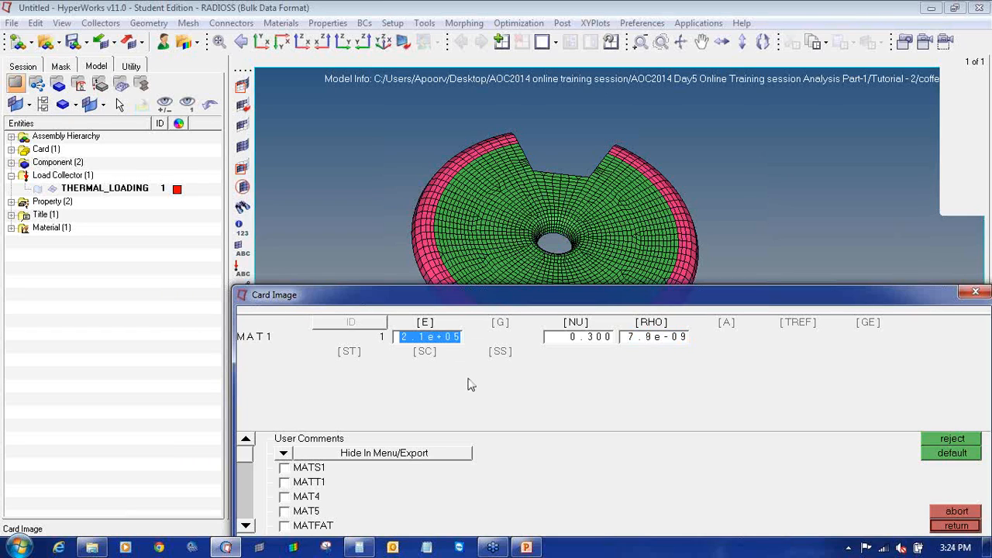
type("11")
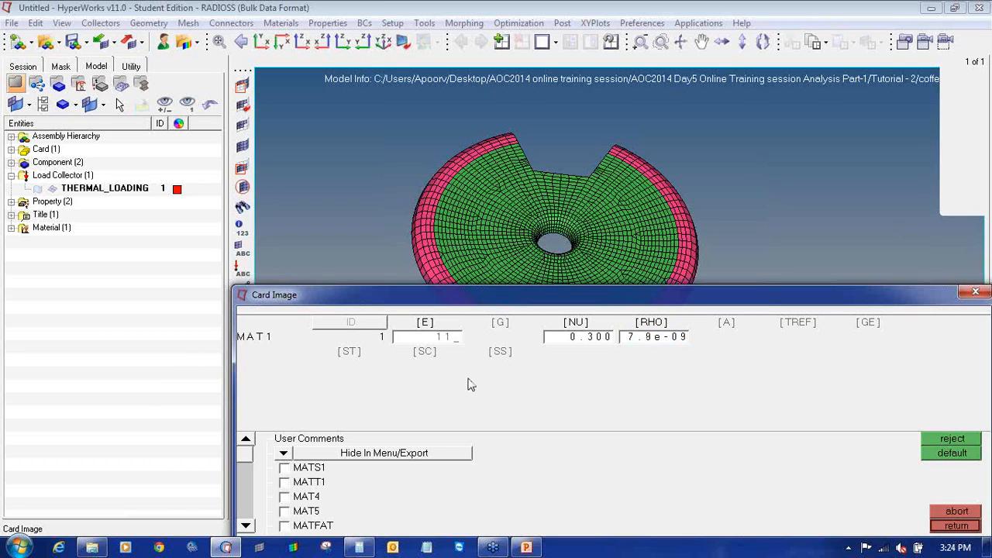
type("33")
key("Return")
left_click(573, 338)
type("0.26")
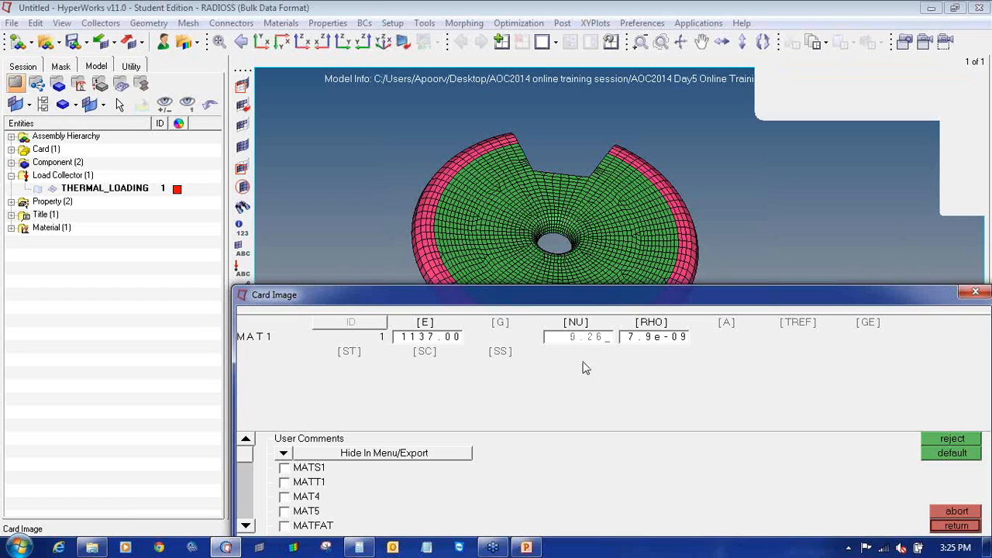
type("9")
- Deactivate RHO, enter the thermal expansion coefficient A in the Plastic material's card, and finish the material definition
left_click(650, 323)
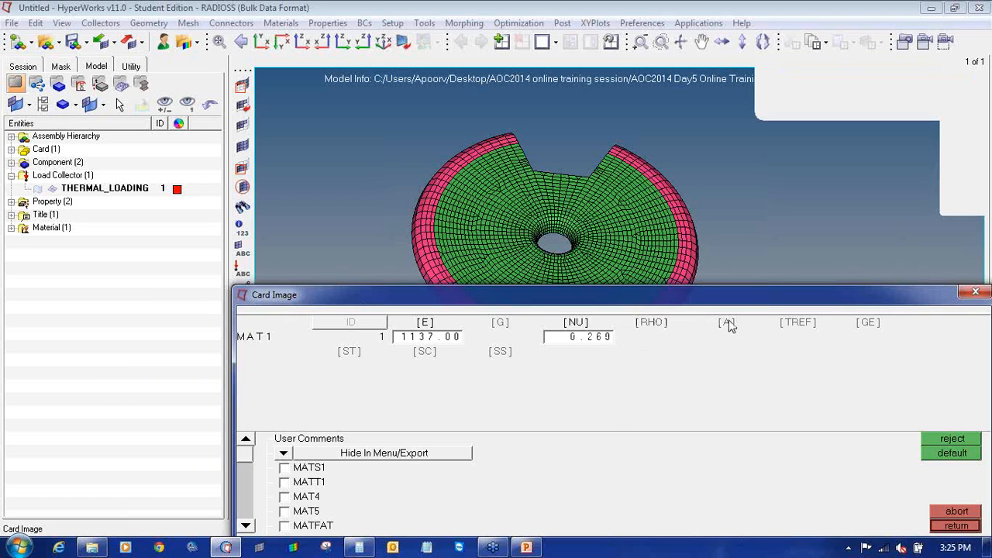
left_click(726, 323)
type("81")
left_click(942, 527)
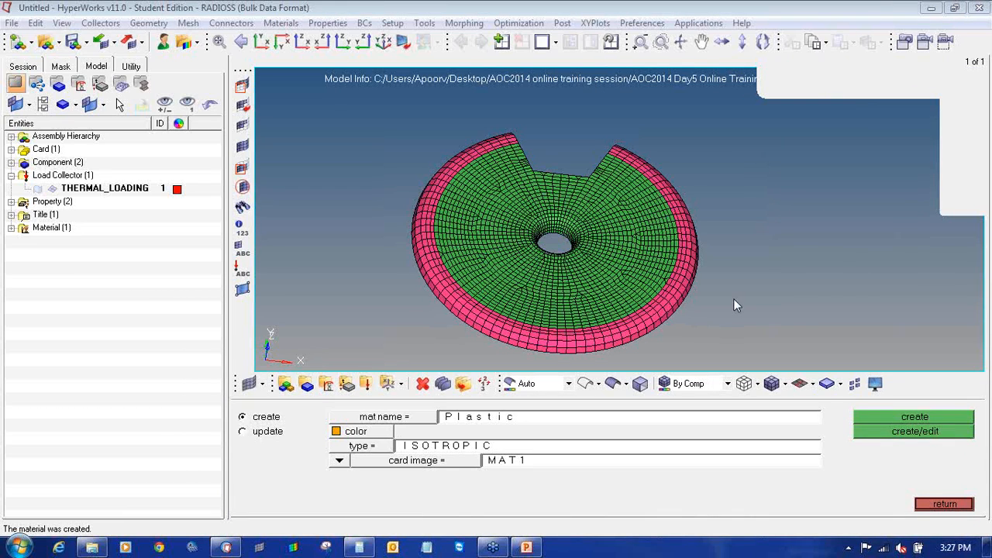
left_click(947, 504)
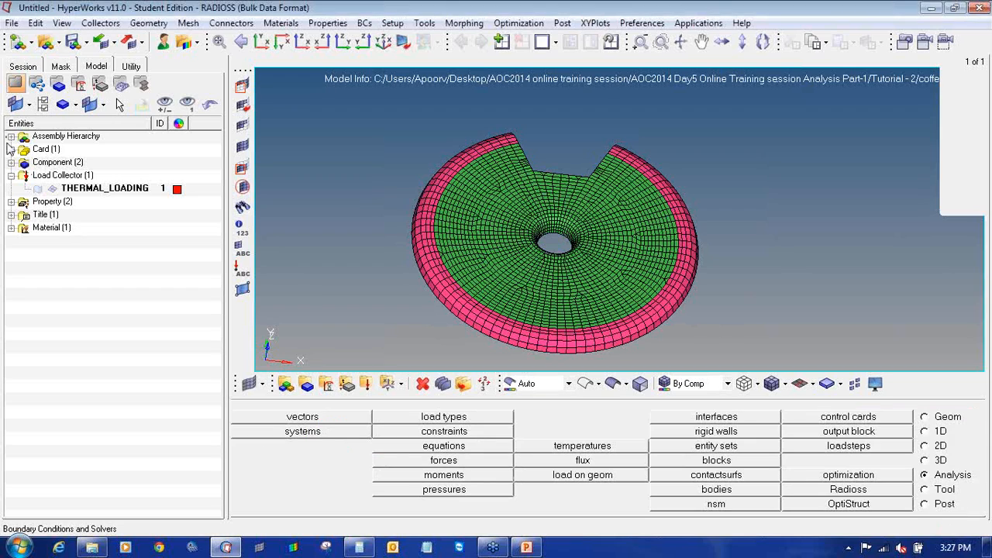
- Select the existing PSHELL property for updating and choose Plastic as its material
left_click(11, 202)
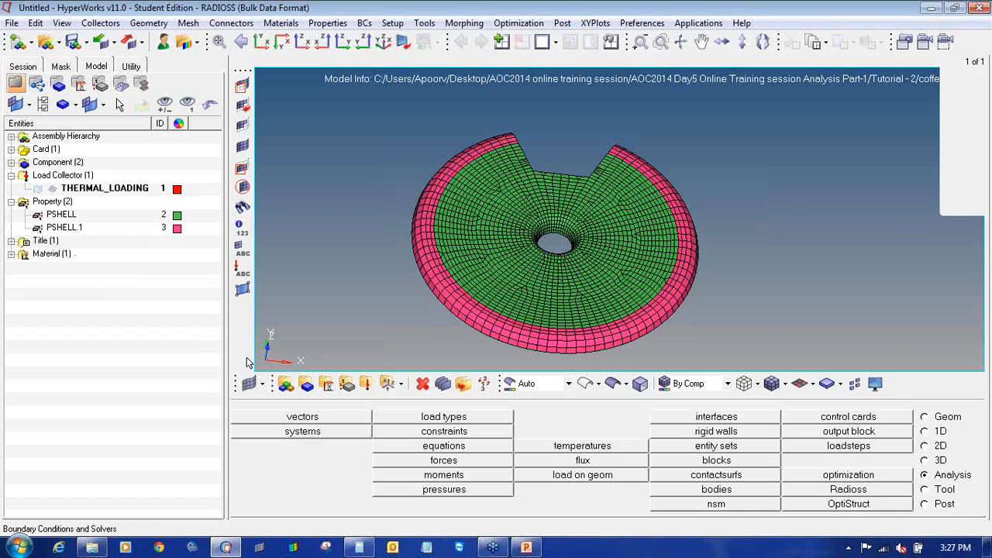
left_click(346, 385)
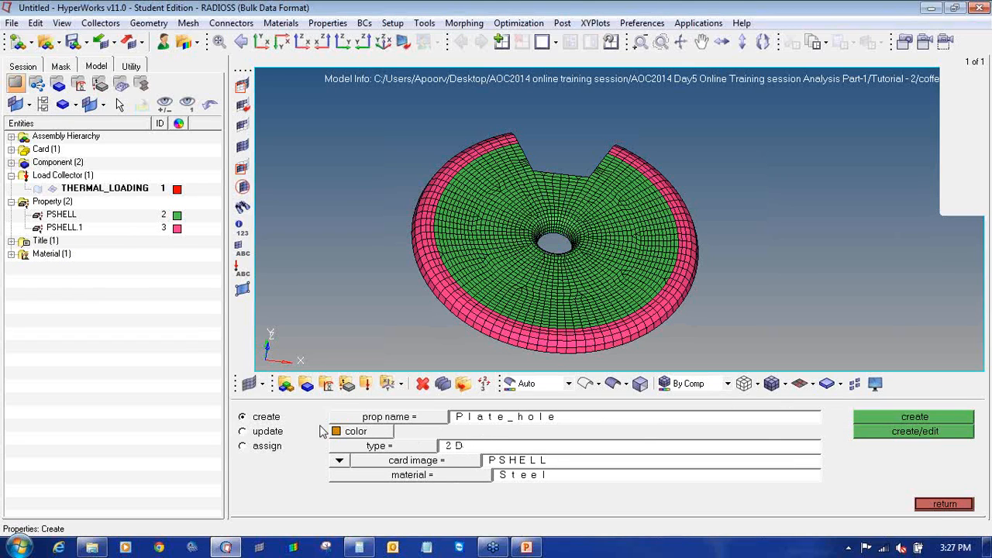
left_click(267, 431)
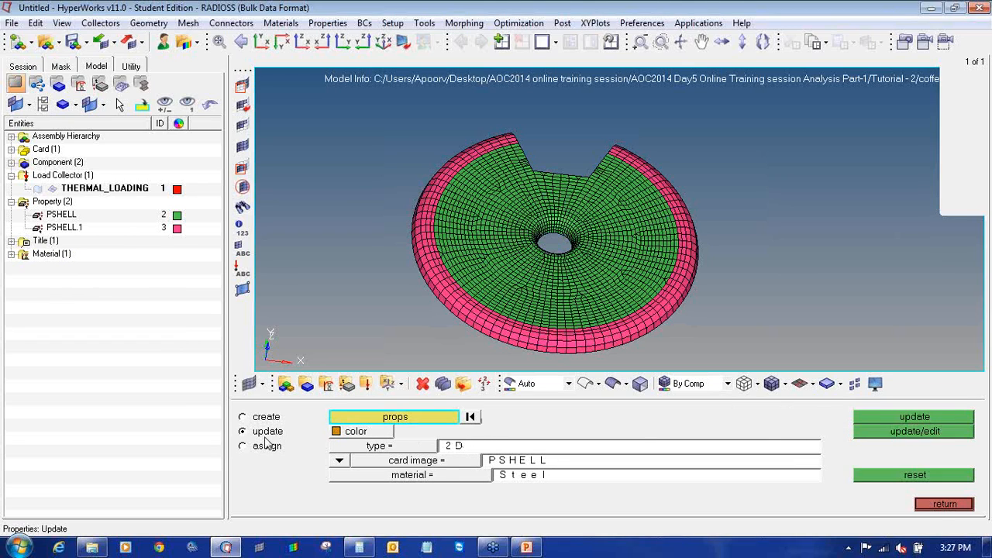
left_click(345, 418)
left_click(269, 421)
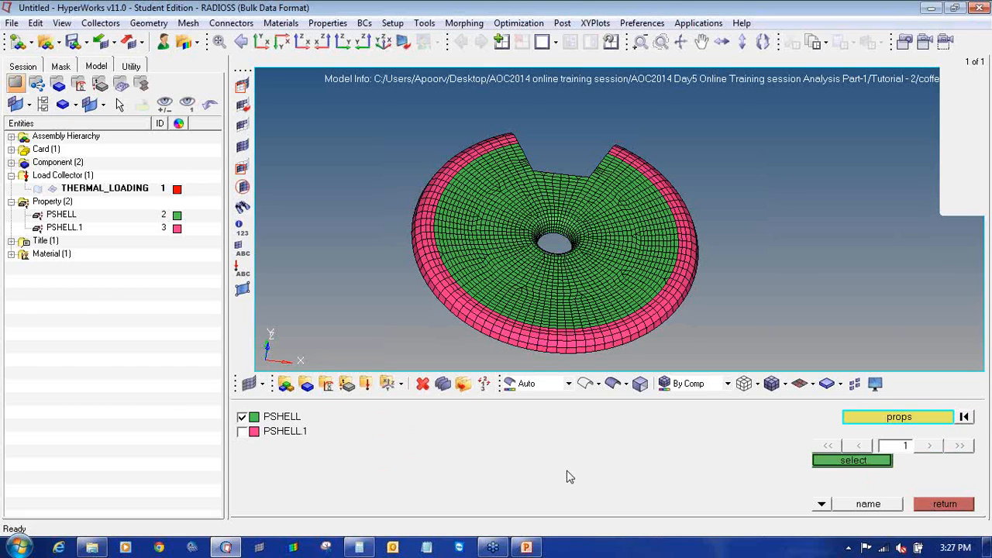
left_click(845, 462)
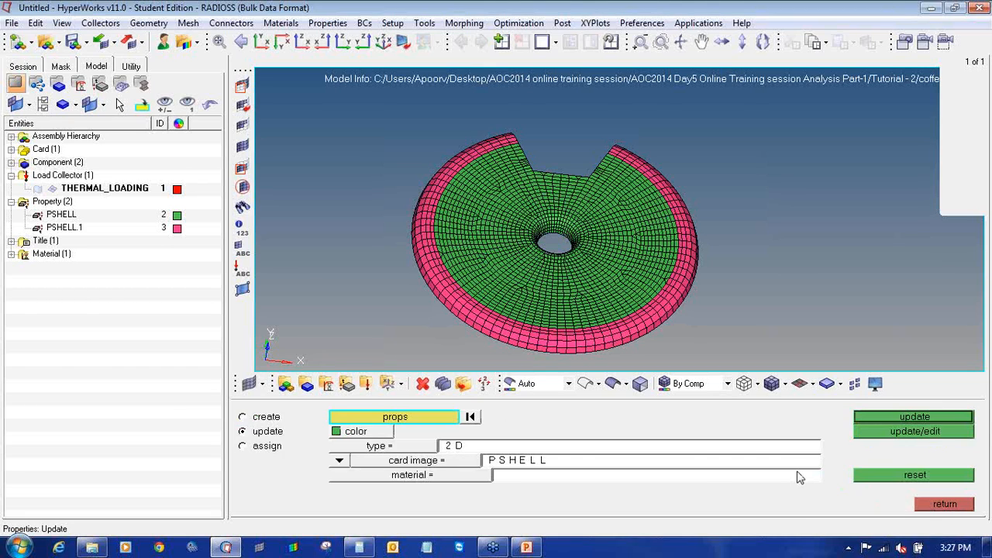
left_click(452, 475)
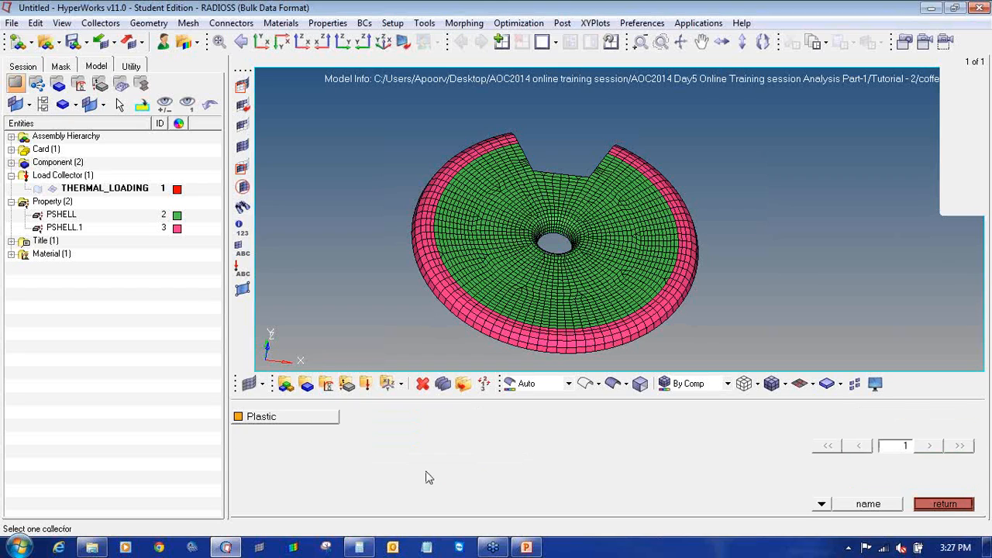
left_click(303, 425)
- Update the selected property with type 2D, card image PSHELL and material Plastic, and open its card for editing
left_click(371, 447)
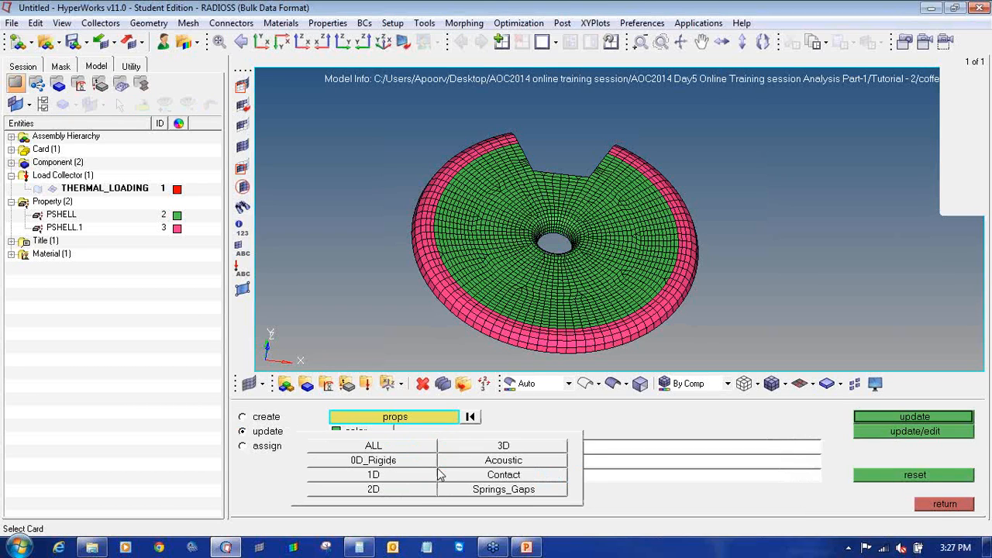
left_click(411, 493)
left_click(410, 462)
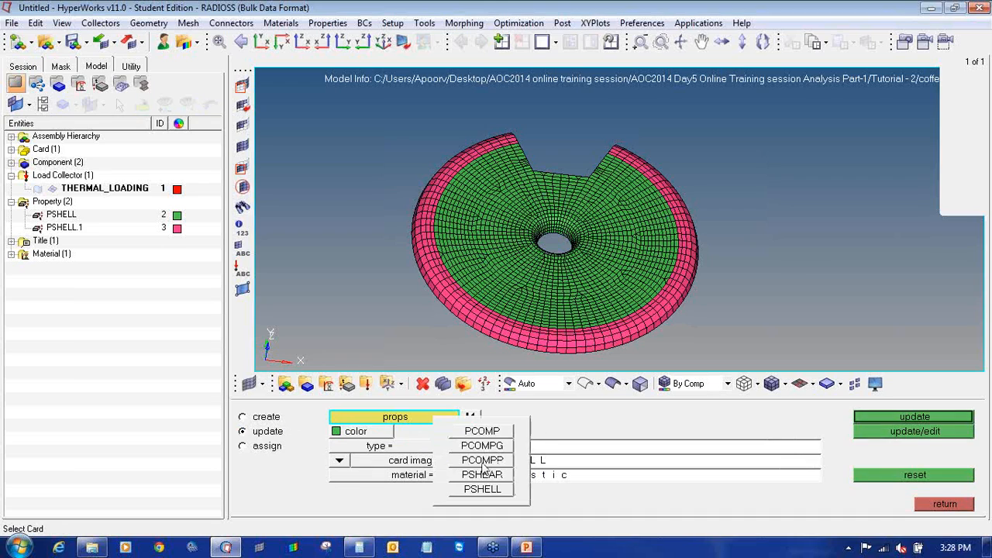
left_click(479, 492)
left_click(464, 475)
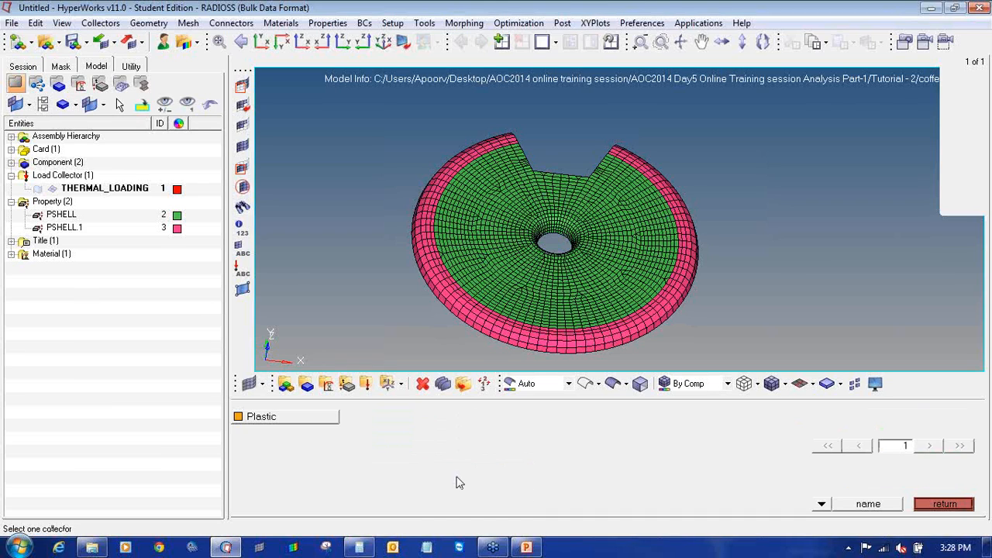
left_click(293, 428)
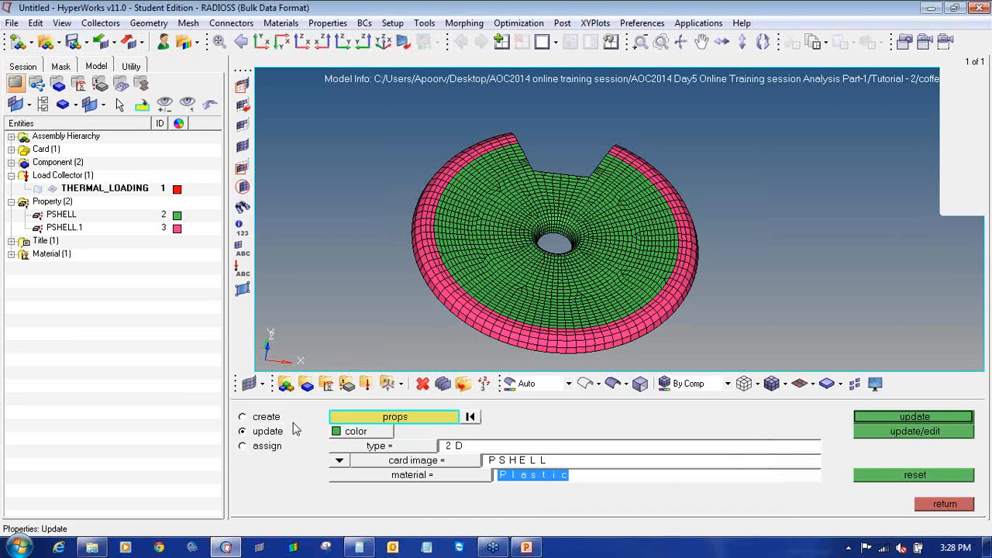
left_click(886, 433)
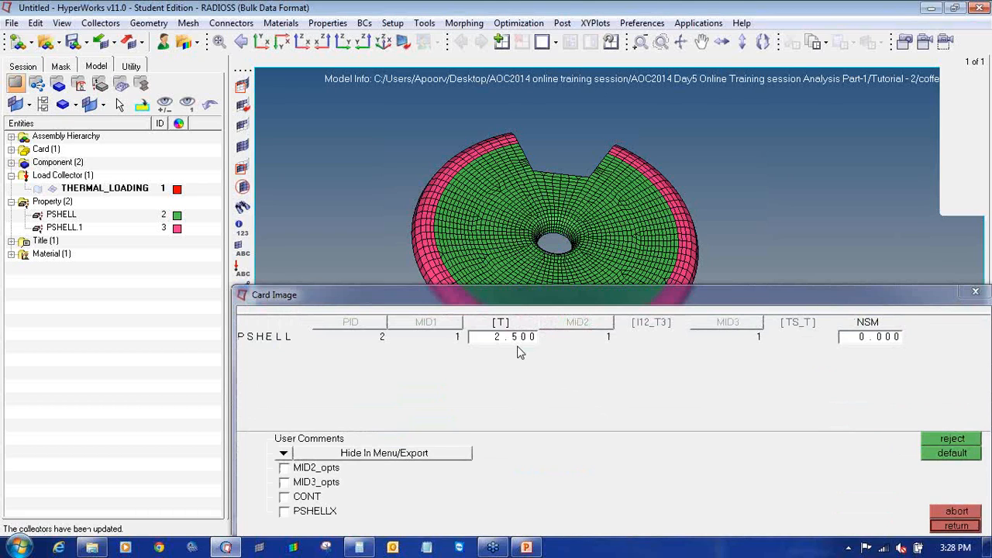
- Accept the first PSHELL property's card, then select the PSHELL.1 property for updating
left_click(949, 527)
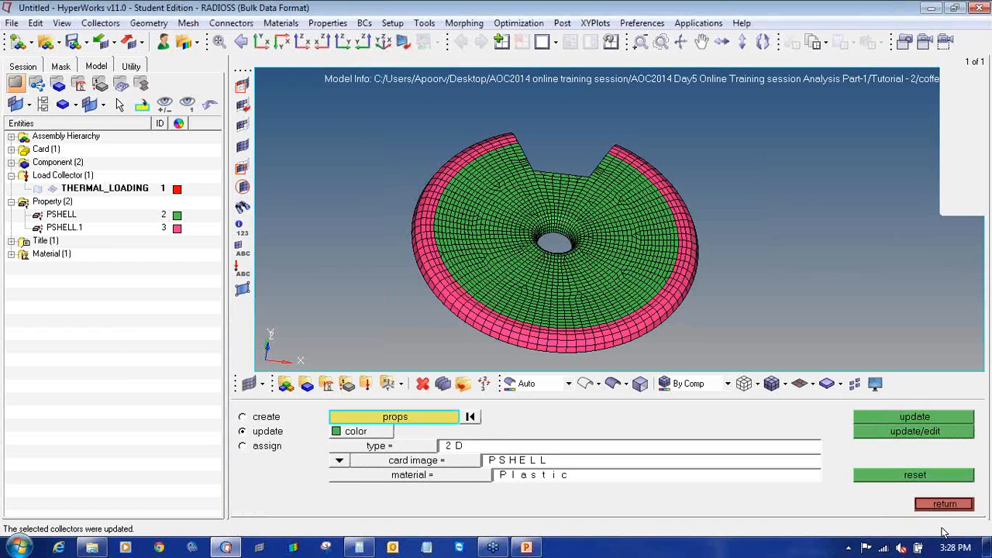
left_click(943, 506)
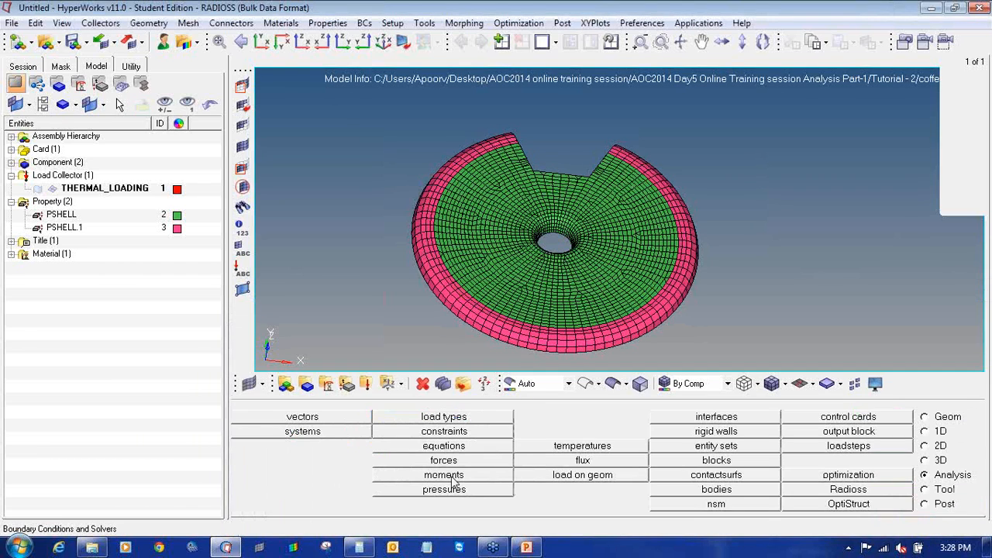
left_click(346, 384)
left_click(347, 416)
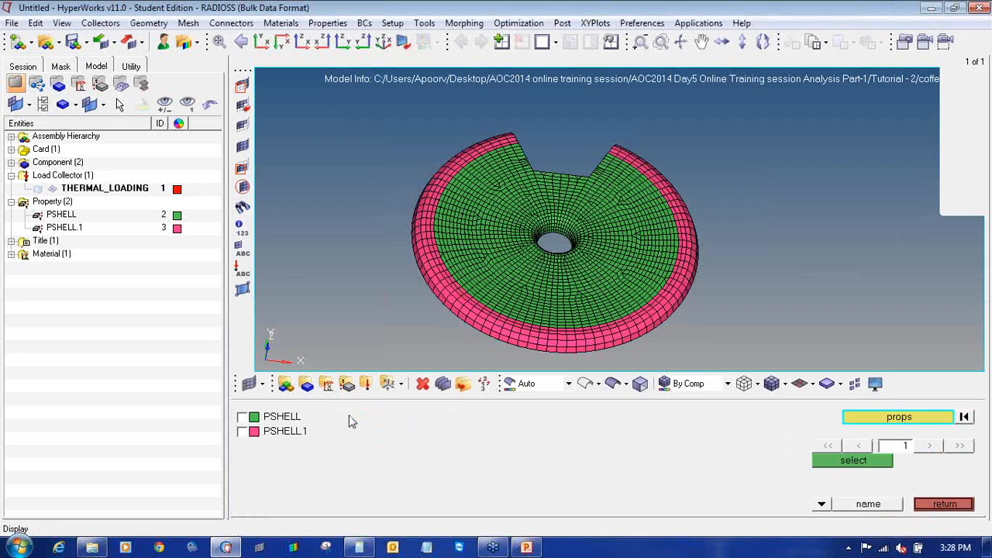
left_click(281, 433)
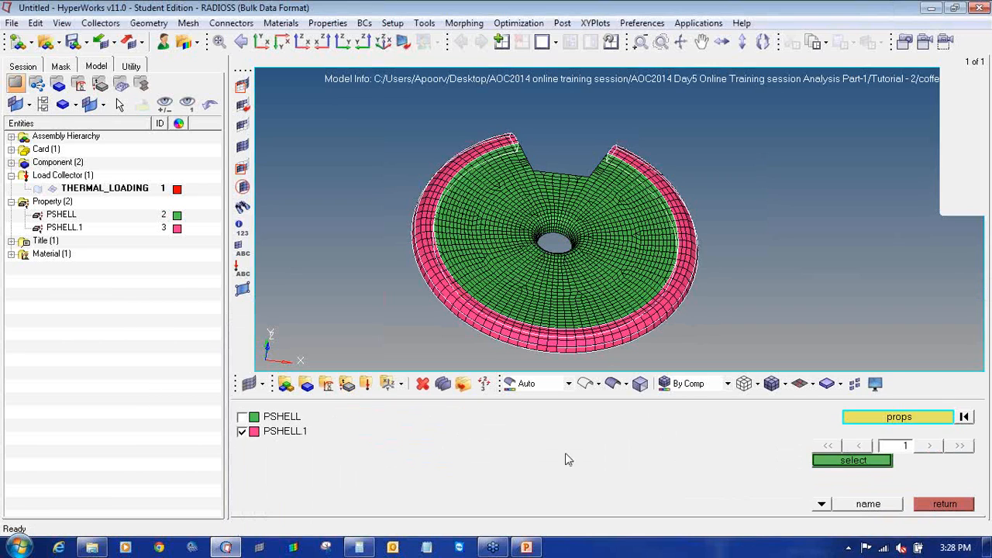
left_click(830, 469)
- Assign the Plastic material to the PSHELL.1 property, update it with its card, and accept the card
left_click(379, 444)
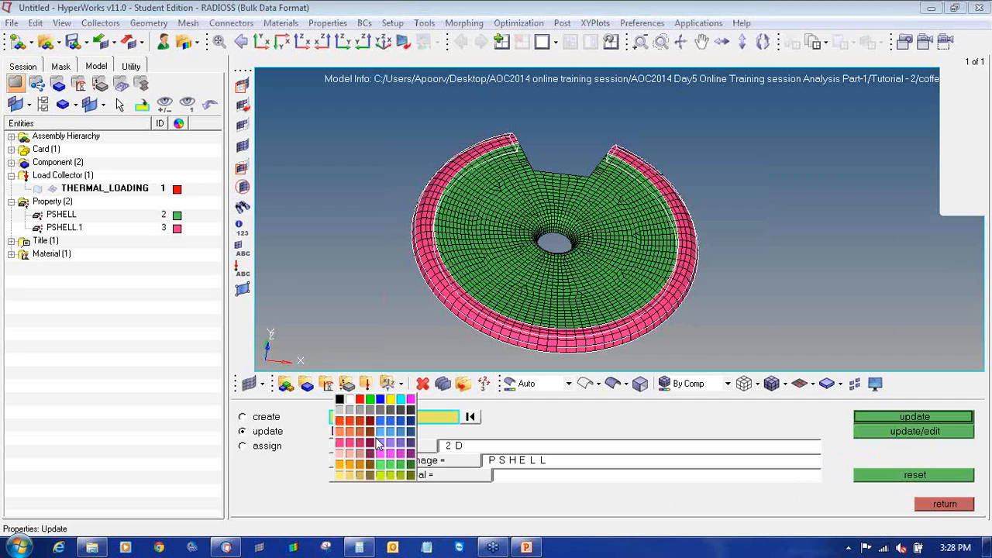
left_click(418, 448)
left_click(415, 489)
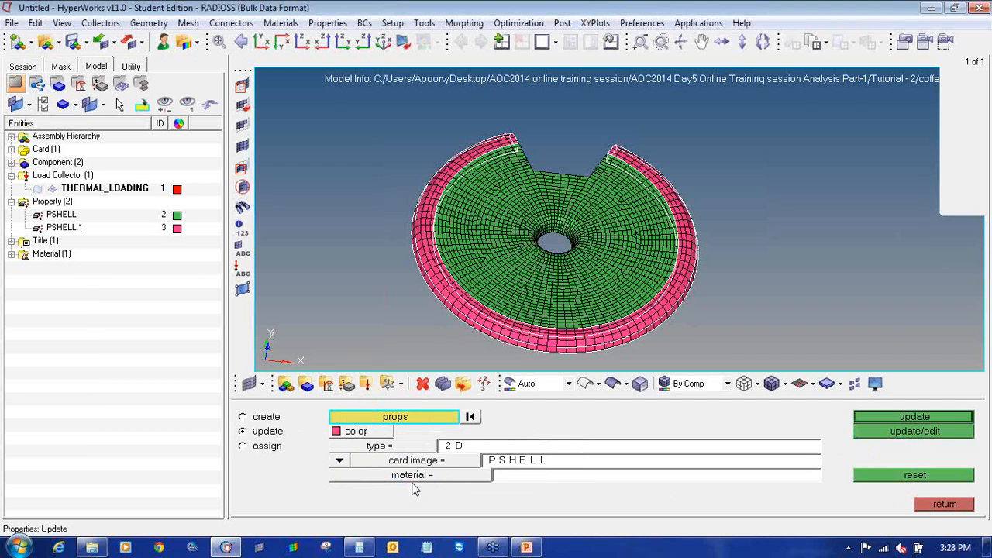
left_click(417, 463)
left_click(490, 491)
left_click(470, 475)
left_click(252, 419)
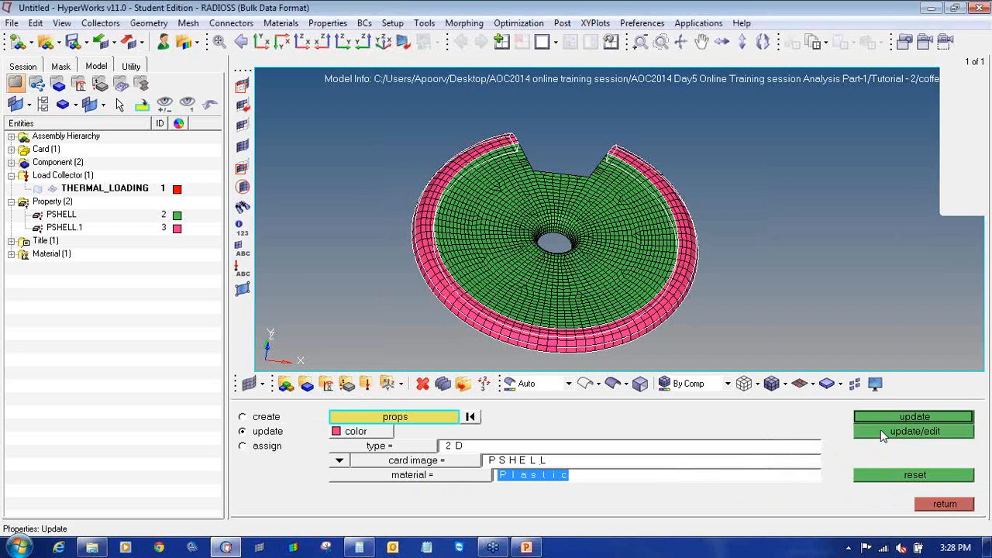
left_click(881, 431)
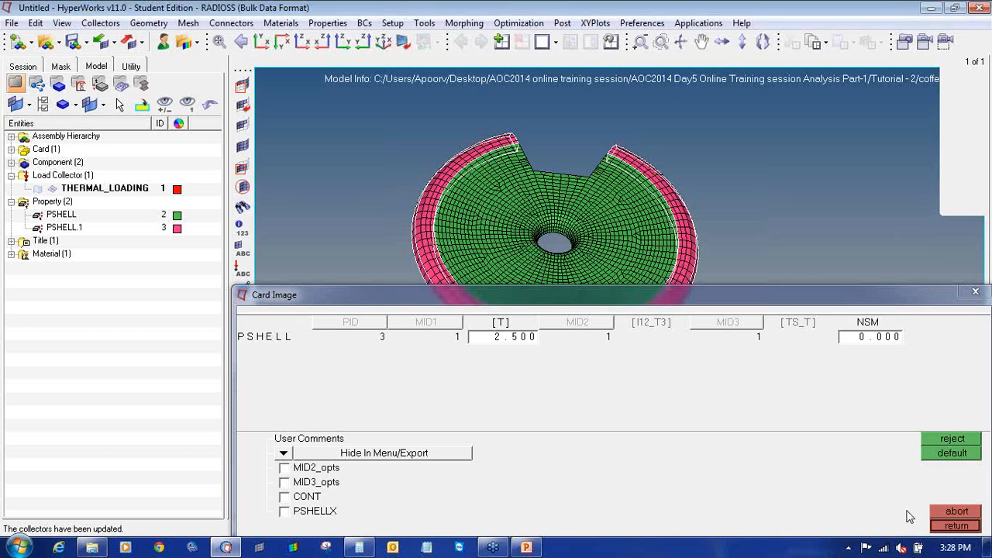
left_click(942, 527)
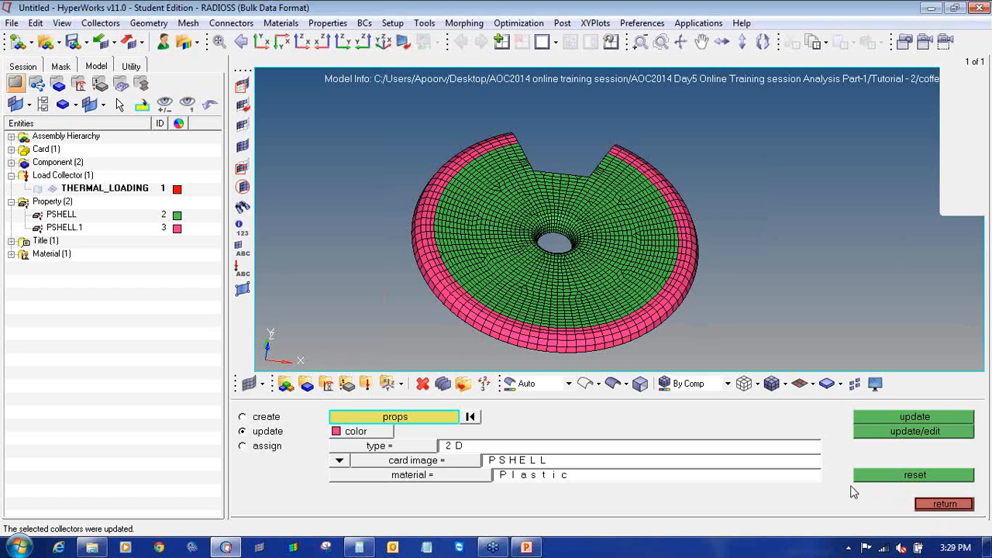
left_click(941, 506)
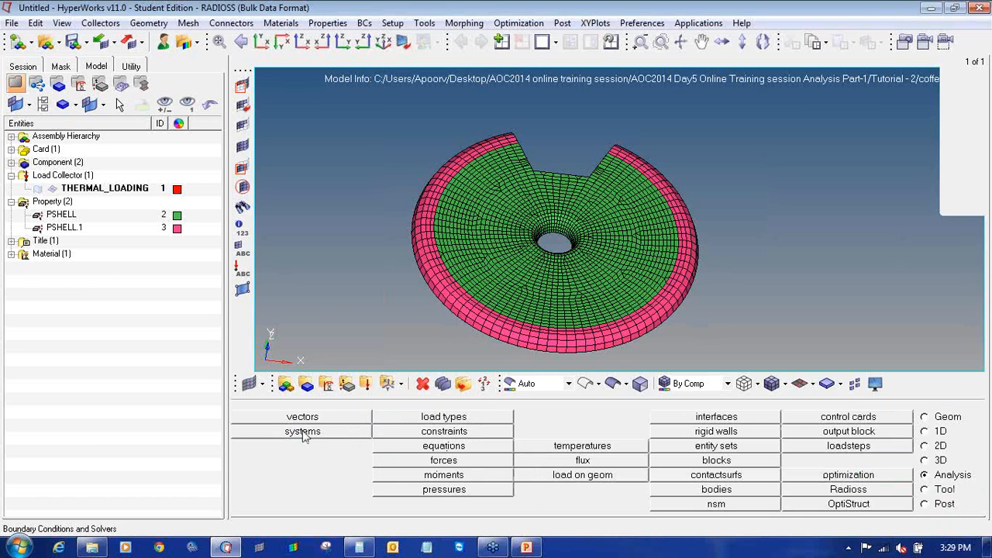
- Check which property and material are assigned to the PSHELL and PSHELL.1 components, and expand the component list
left_click(307, 383)
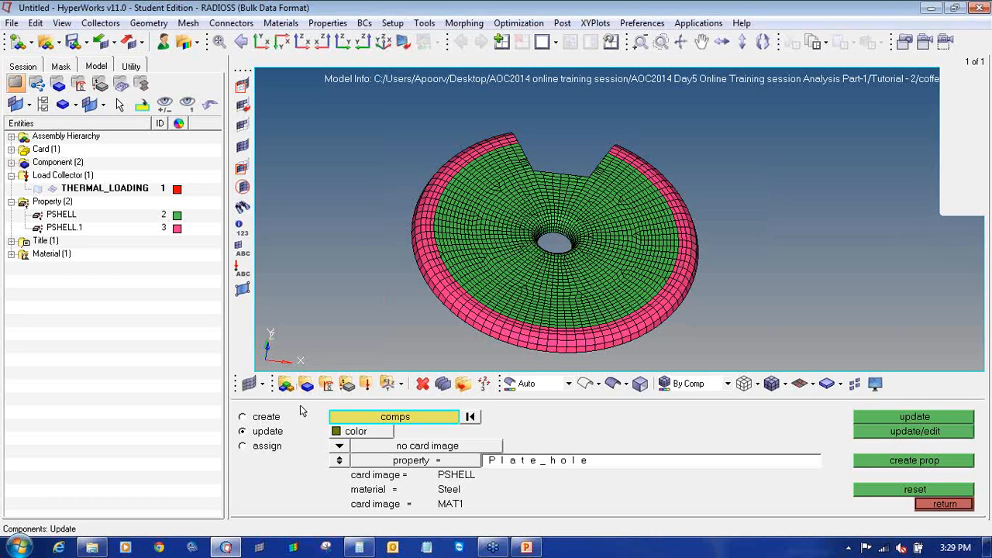
left_click(362, 420)
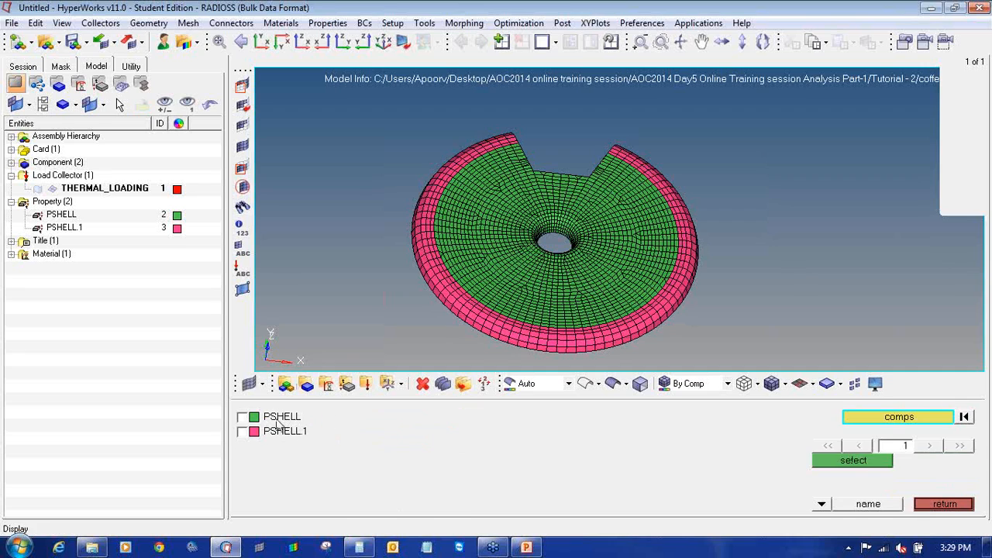
left_click(339, 424)
left_click(819, 462)
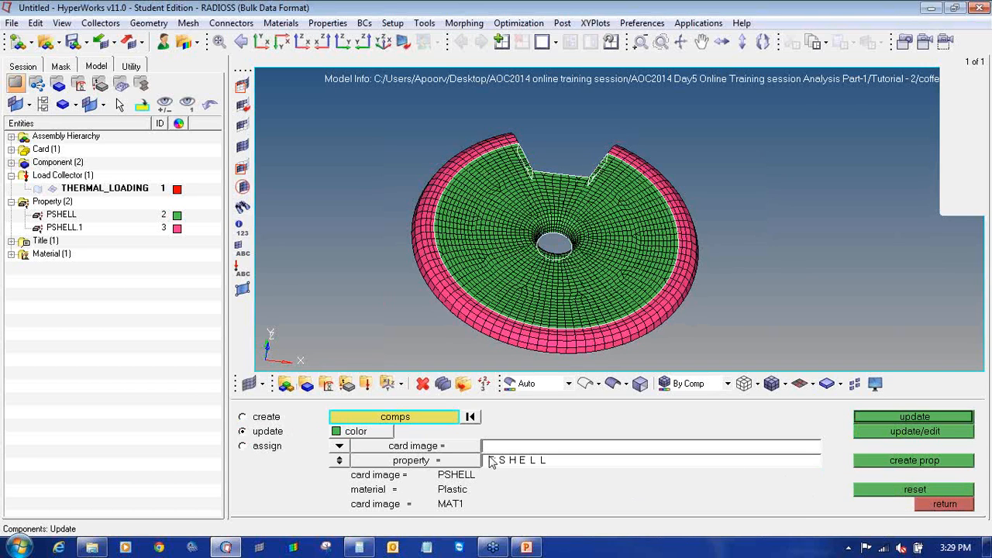
left_click(414, 422)
left_click(243, 431)
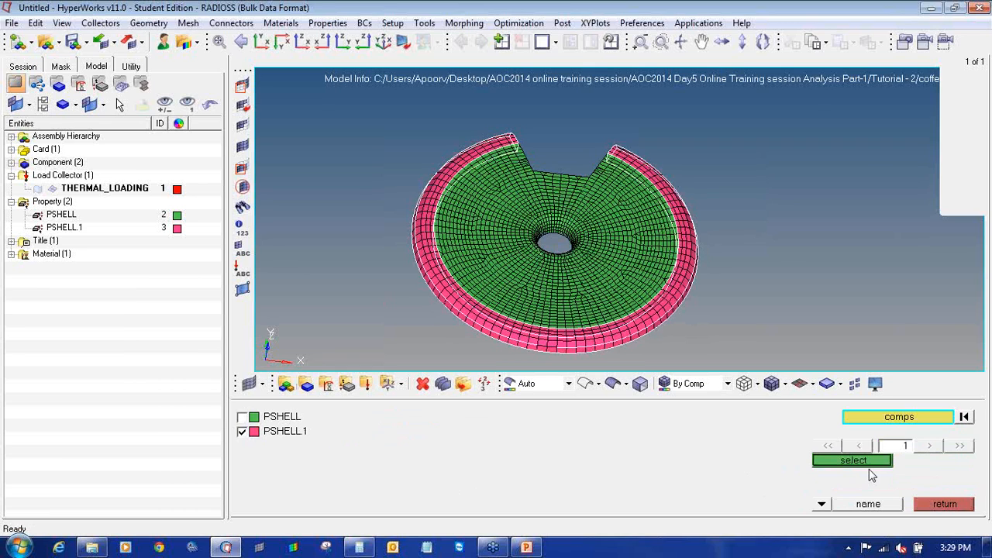
left_click(866, 465)
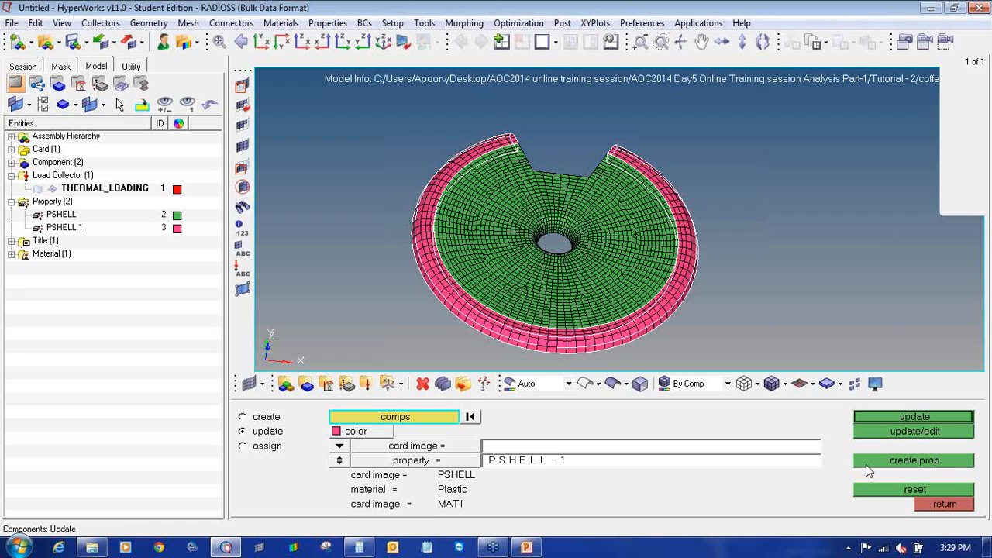
left_click(927, 505)
double_click(36, 165)
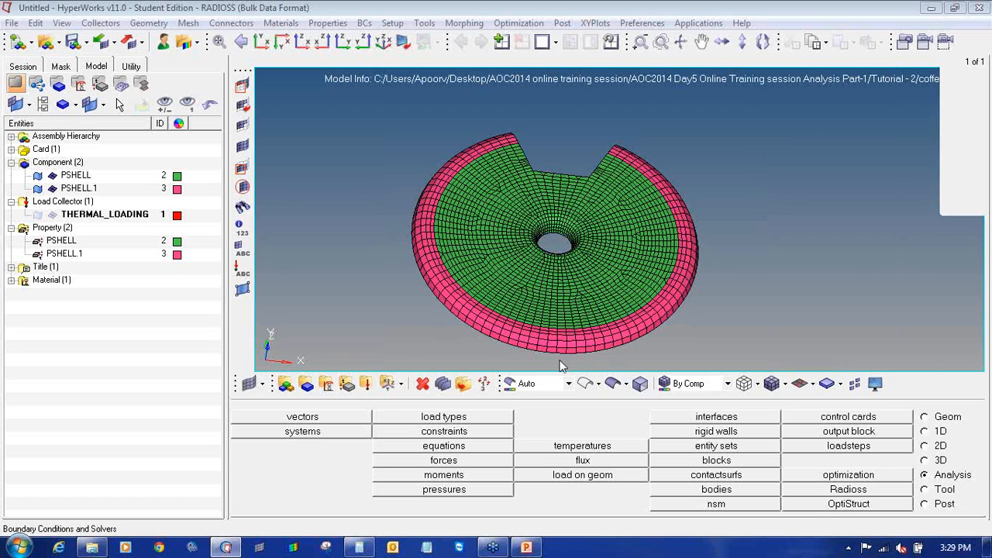
- Create a blue load collector named SPC with no card image
left_click(366, 383)
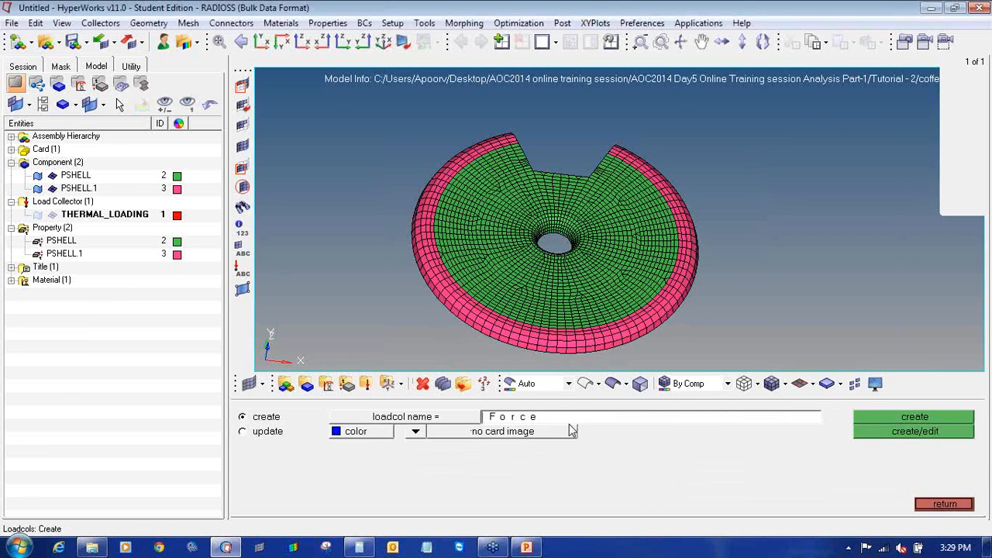
left_click(566, 419)
left_click(566, 418)
key("BackSpace")
key("BackSpace")
key("BackSpace")
key("BackSpace")
key("BackSpace")
type("SPC")
left_click(381, 439)
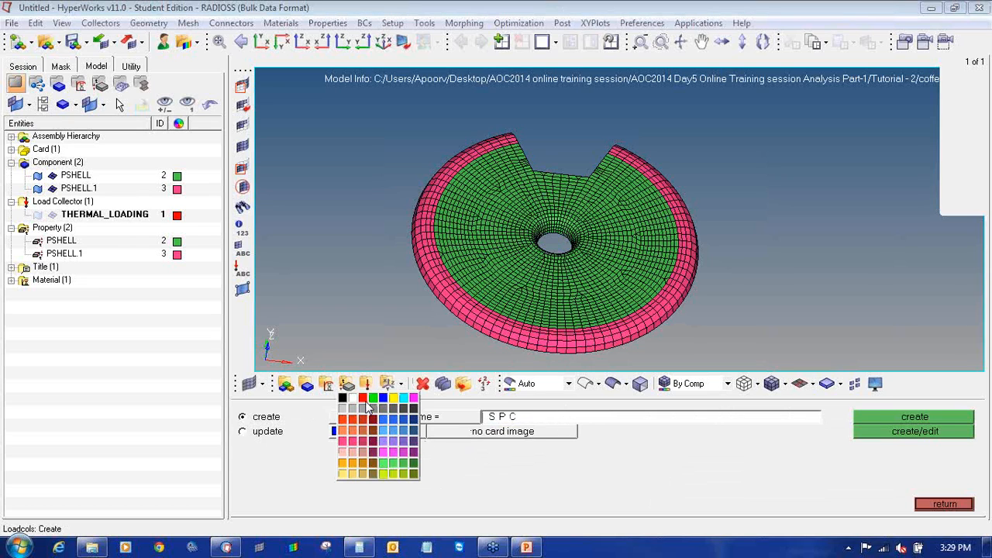
left_click(909, 419)
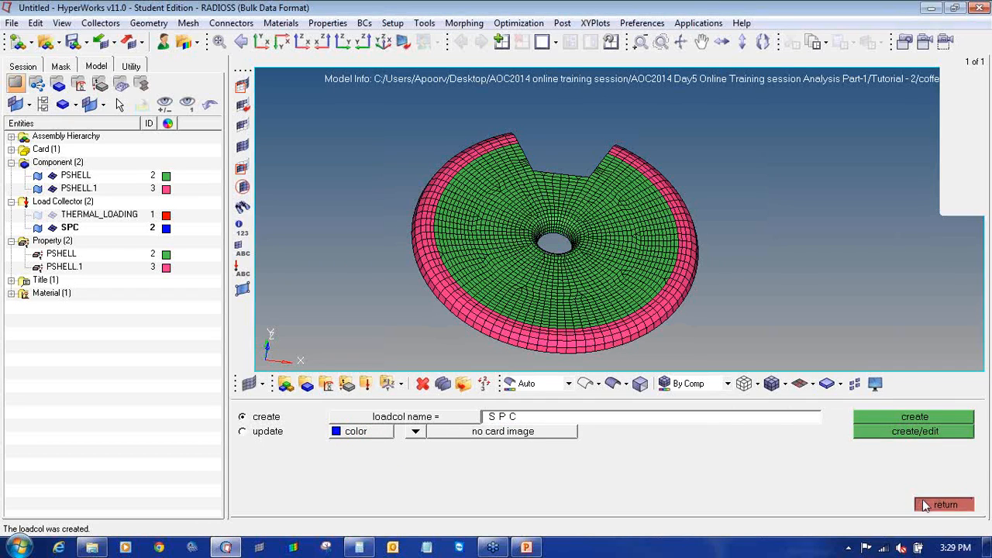
left_click(925, 505)
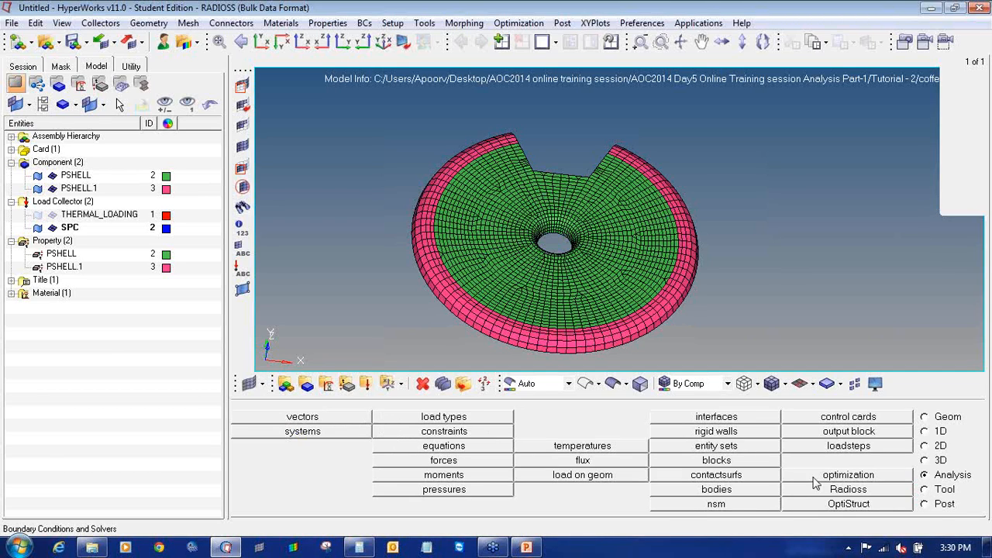
- Begin creating constraints and pick the two bottom outer corner nodes on either side of the lid's notch
left_click(461, 439)
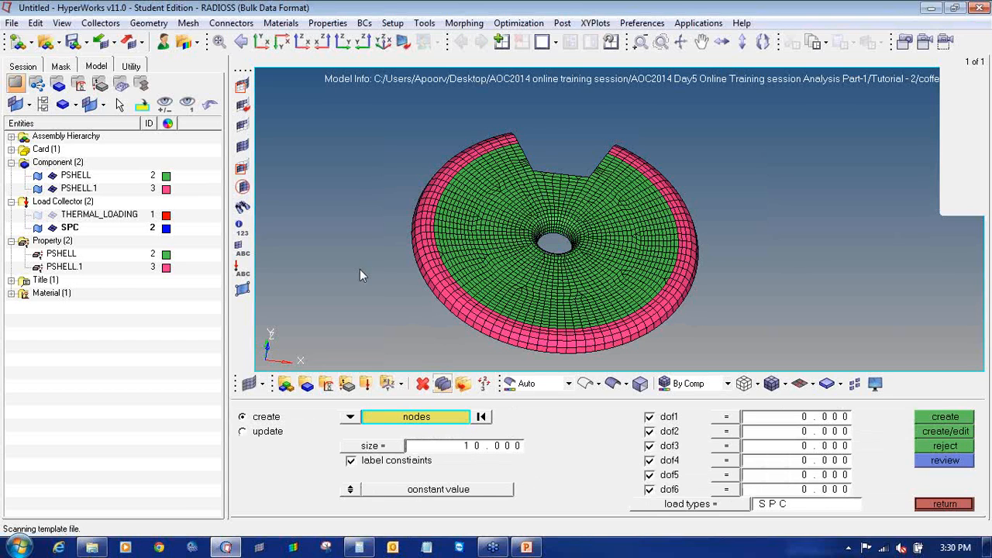
left_click_drag(411, 290, 572, 292, "ctrl")
left_click_drag(455, 276, 693, 262, "ctrl")
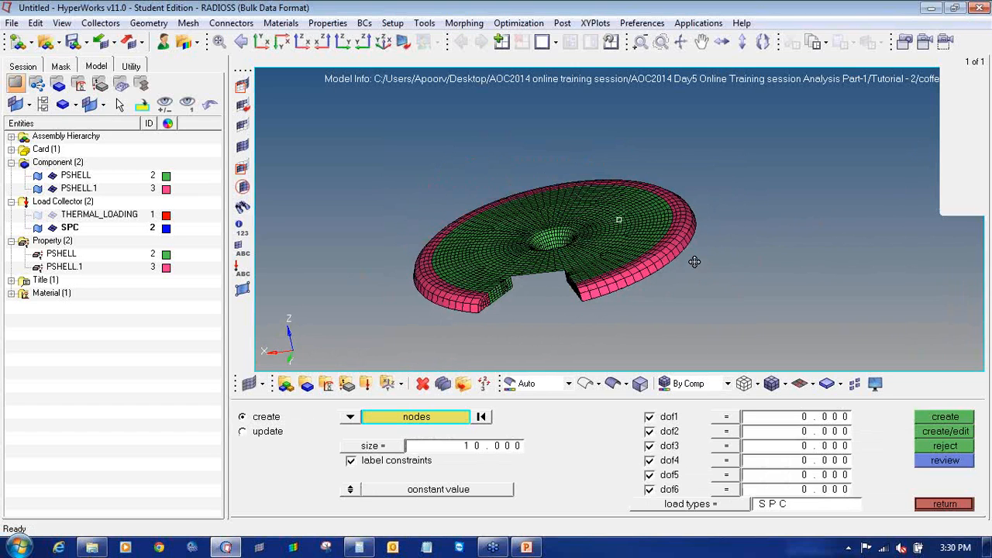
scroll(469, 322, "up", 5)
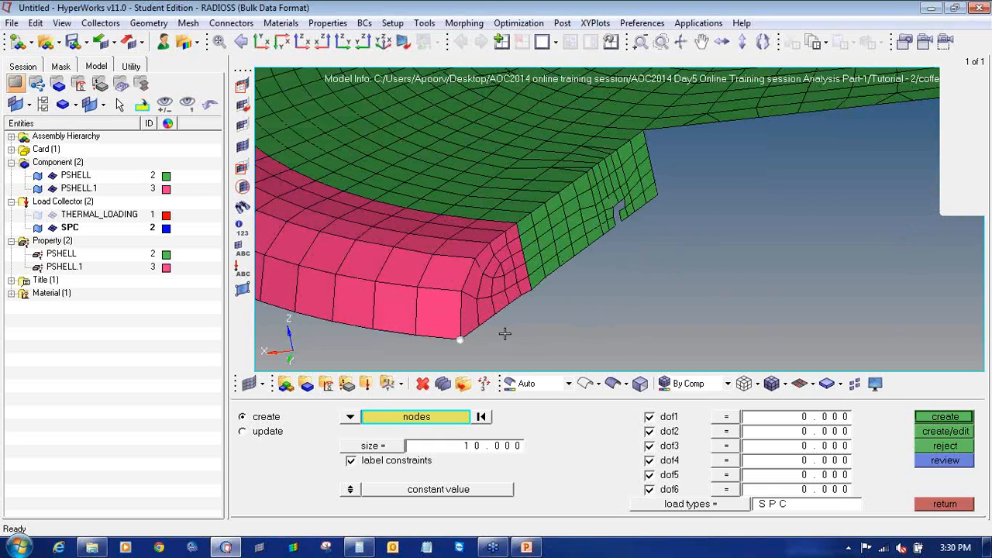
scroll(615, 323, "down", 5)
scroll(621, 323, "up", 4)
left_click(578, 315)
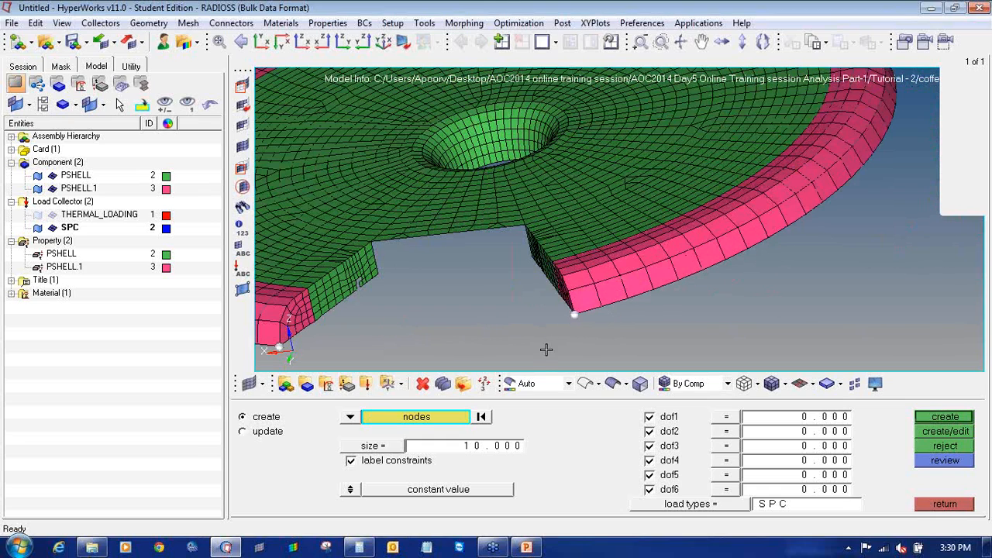
- Create SPC constraints at the two picked nodes with only dof3 fixed at 0
left_click(649, 417)
left_click(650, 431)
left_click(650, 461)
left_click(650, 474)
left_click(649, 490)
right_click_drag(532, 334, 575, 366, "ctrl")
scroll(575, 366, "down", 4)
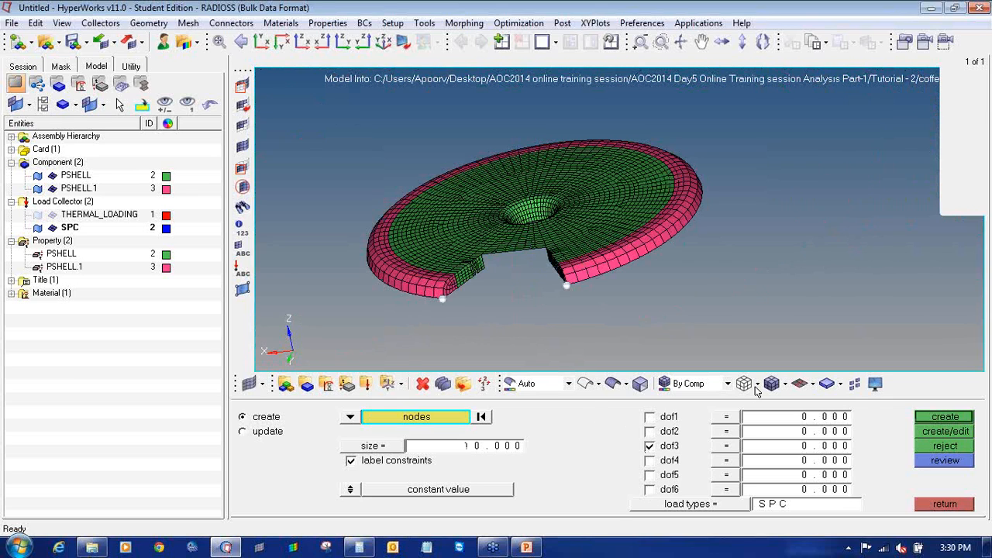
left_click(945, 416)
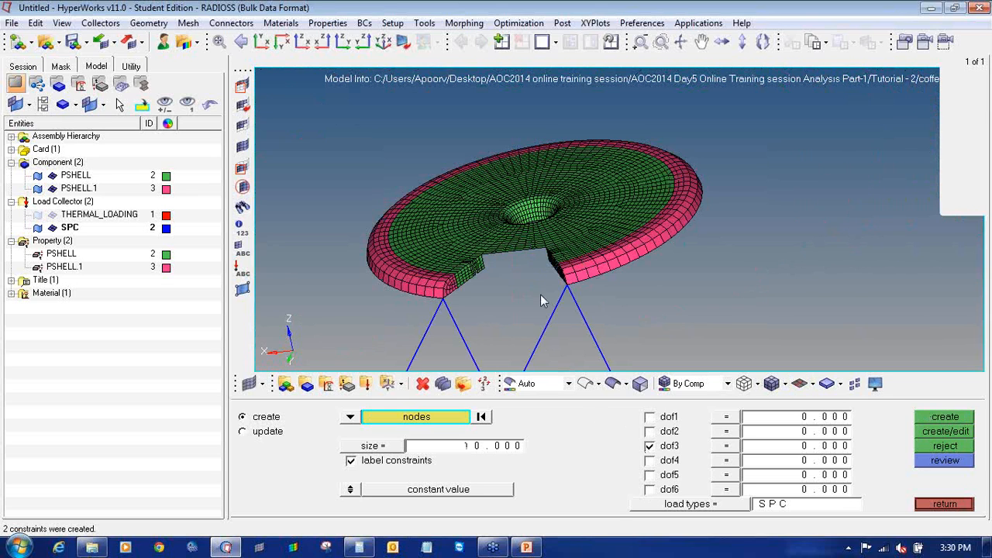
- Set the constraint symbol display size to 1
double_click(496, 446)
type("1")
key("Return")
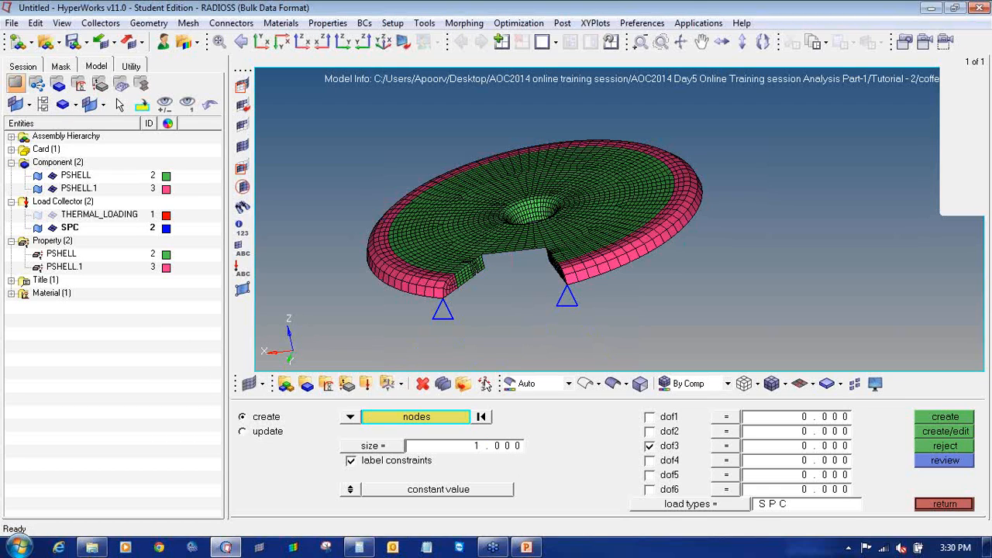
left_click(361, 492)
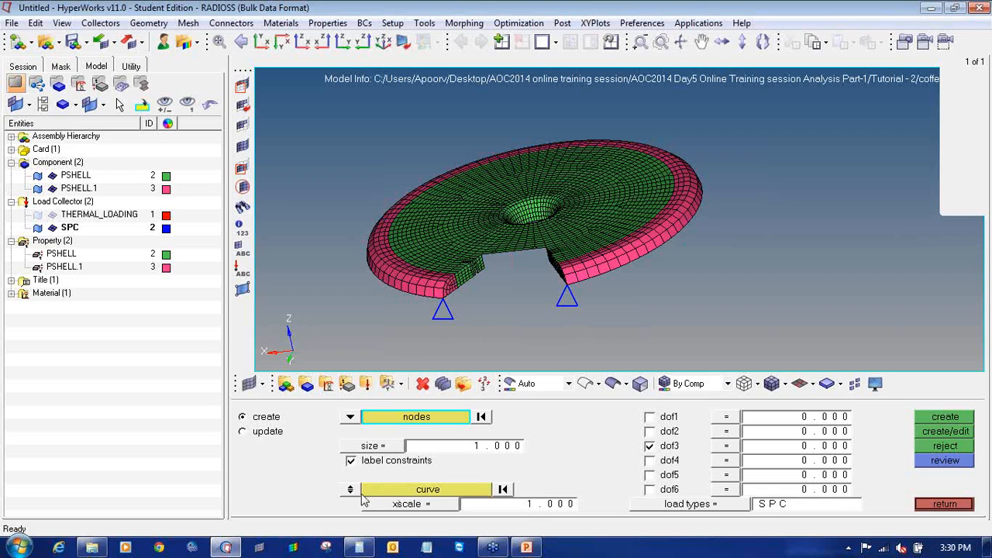
left_click(354, 496)
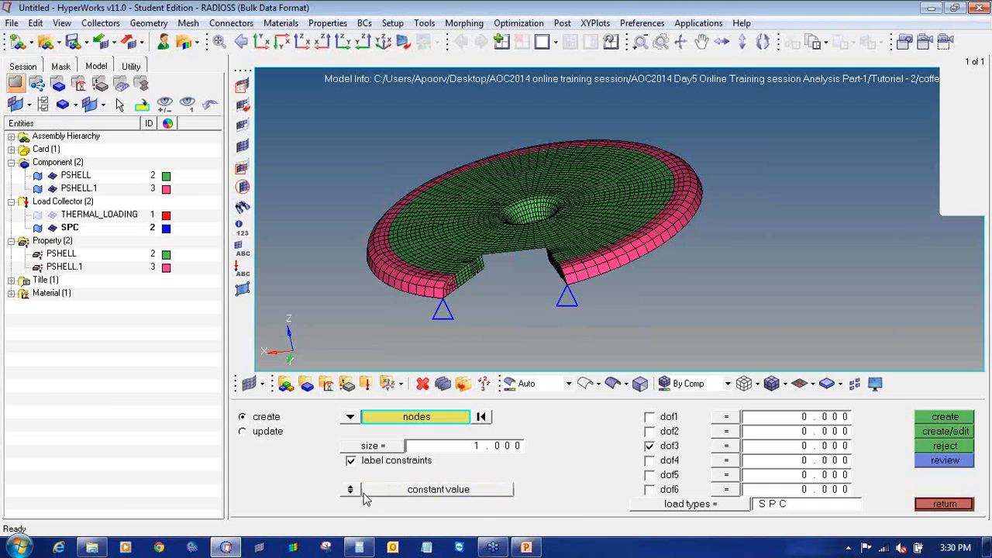
left_click(350, 490)
left_click(399, 510)
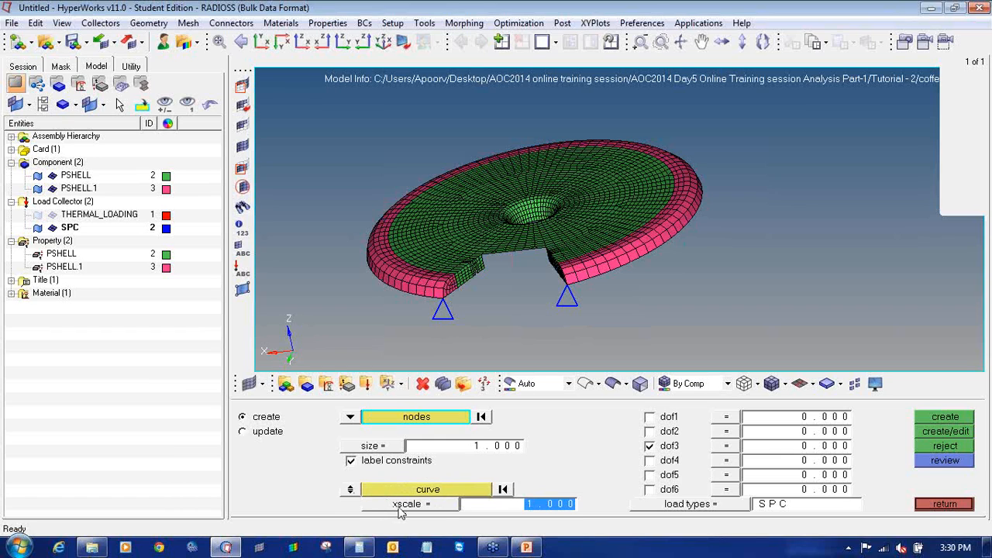
left_click(398, 508)
left_click(691, 493)
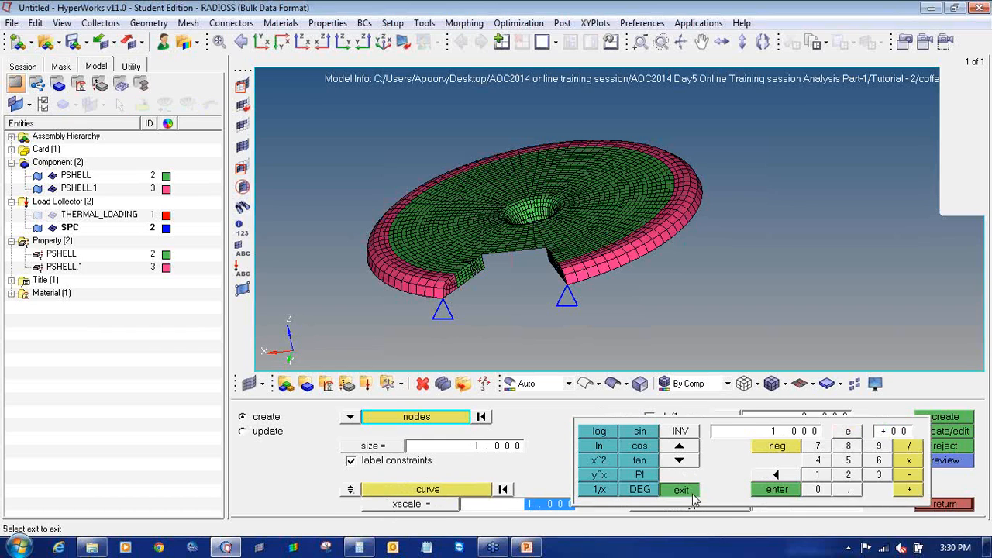
left_click(349, 492)
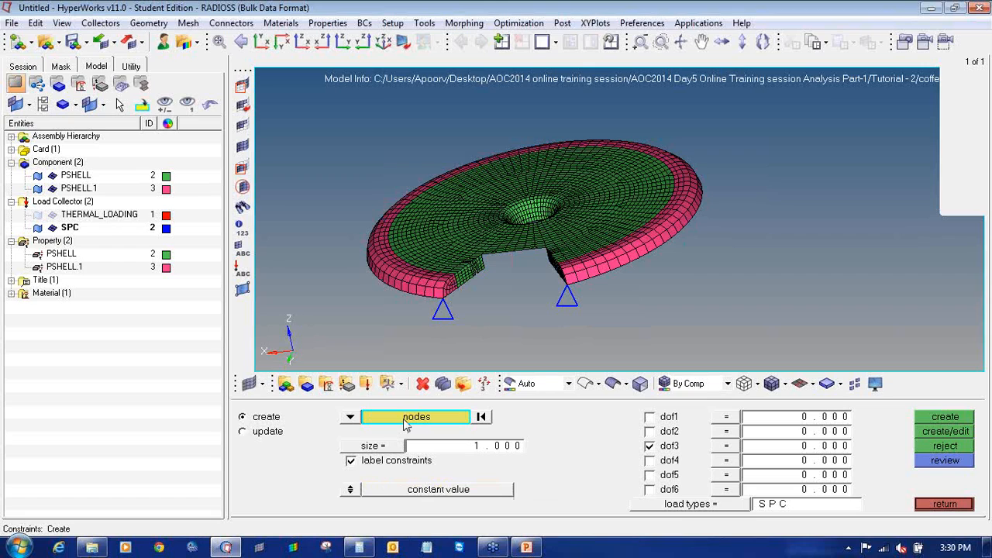
left_click(350, 418)
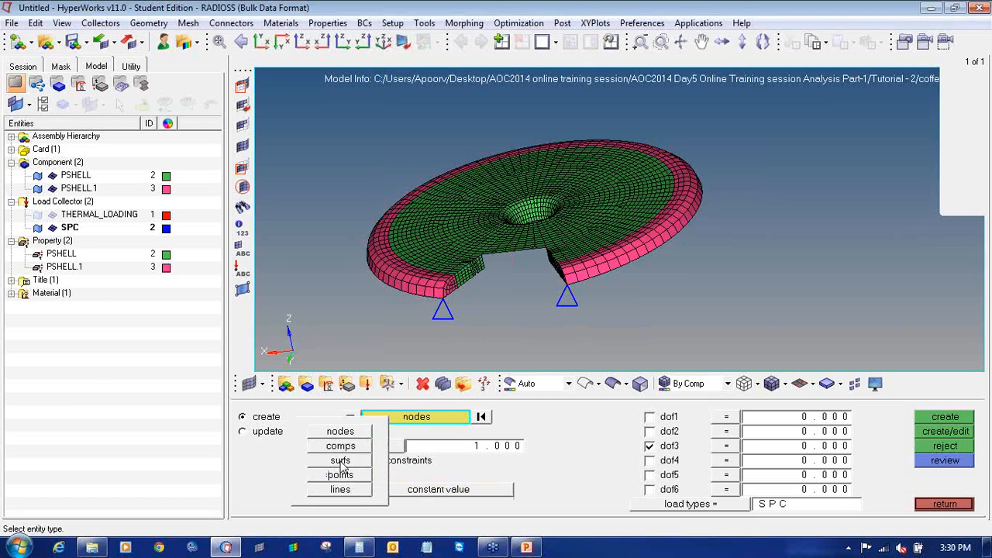
left_click(341, 431)
left_click(417, 416)
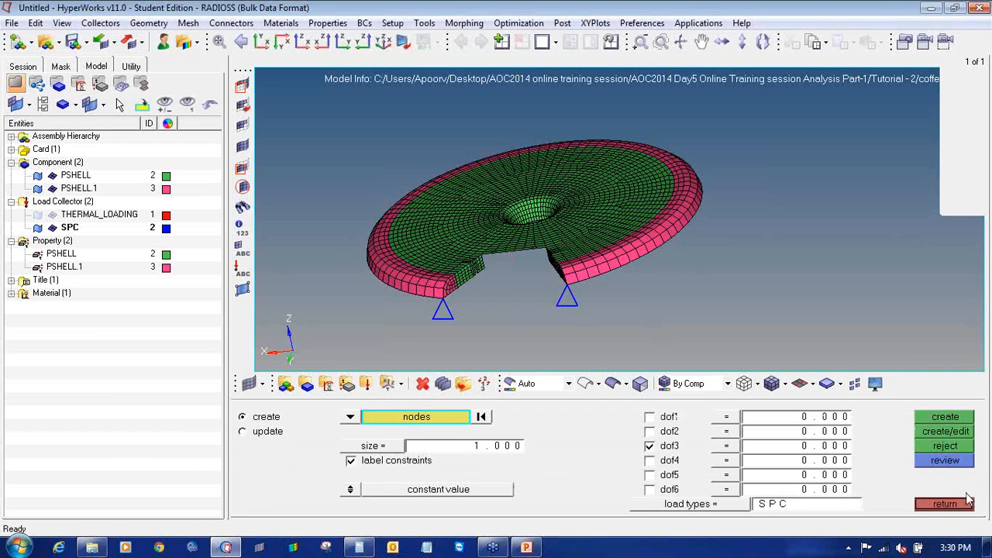
- Create a reference node at x 0, y -10, z 0, beside the lid rim opposite the notch
left_click(958, 506)
left_click(934, 417)
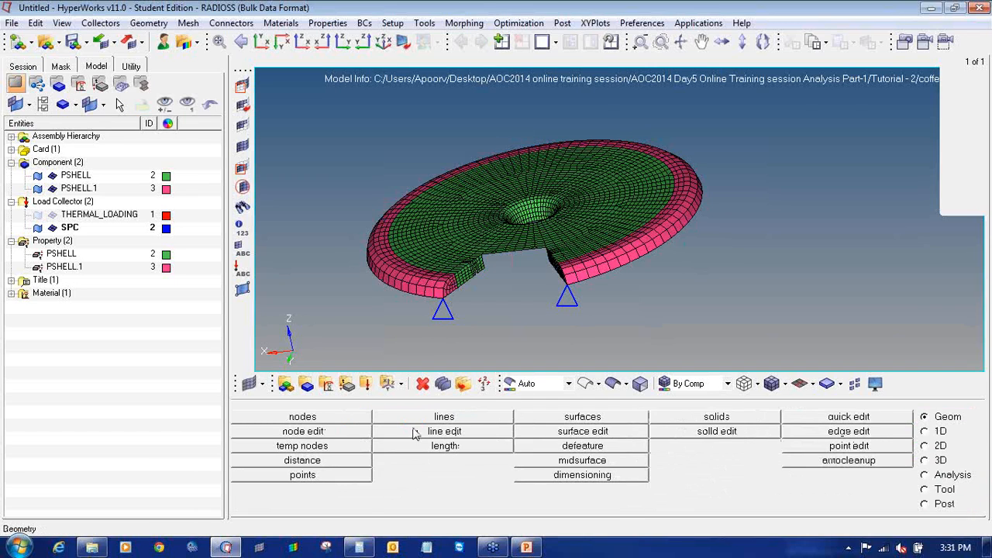
left_click(342, 416)
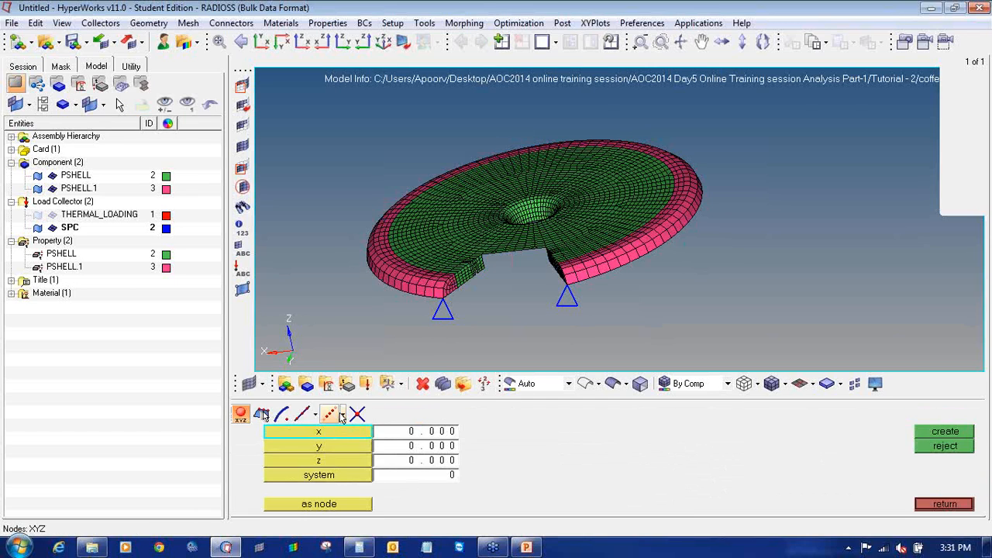
double_click(429, 446)
type("-10")
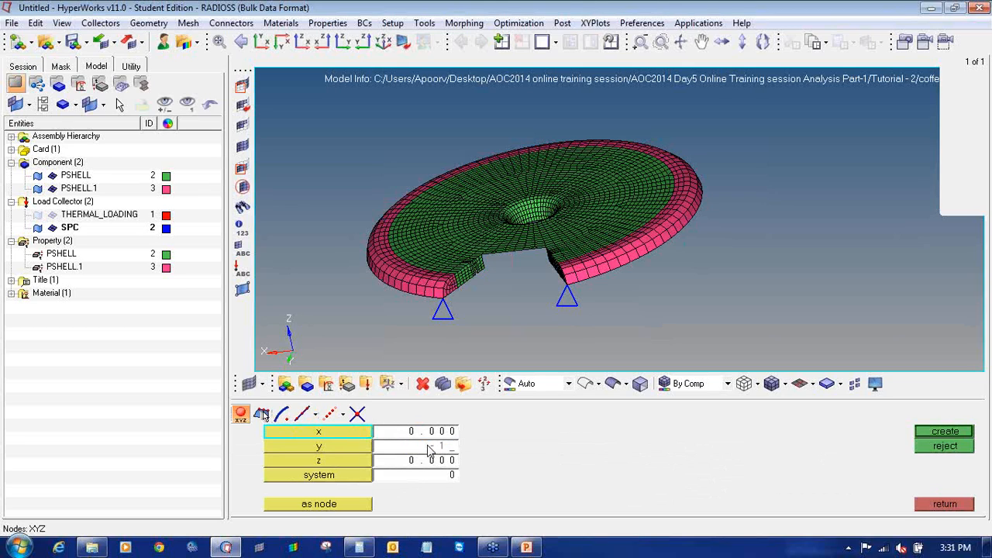
left_click(938, 432)
left_click_drag(686, 254, 261, 213, "ctrl")
left_click_drag(673, 270, 563, 335, "ctrl")
scroll(532, 325, "up", 3)
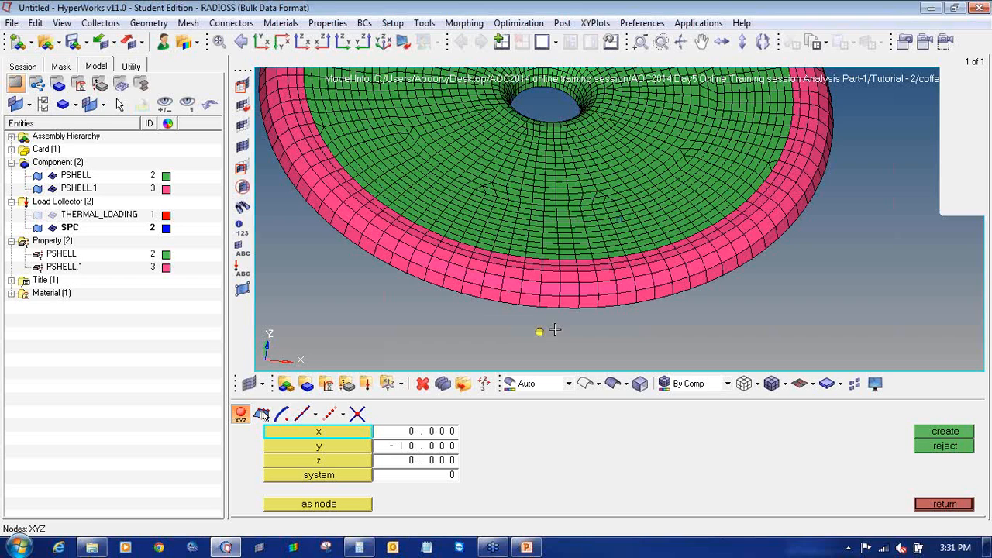
right_click_drag(629, 324, 600, 295, "ctrl")
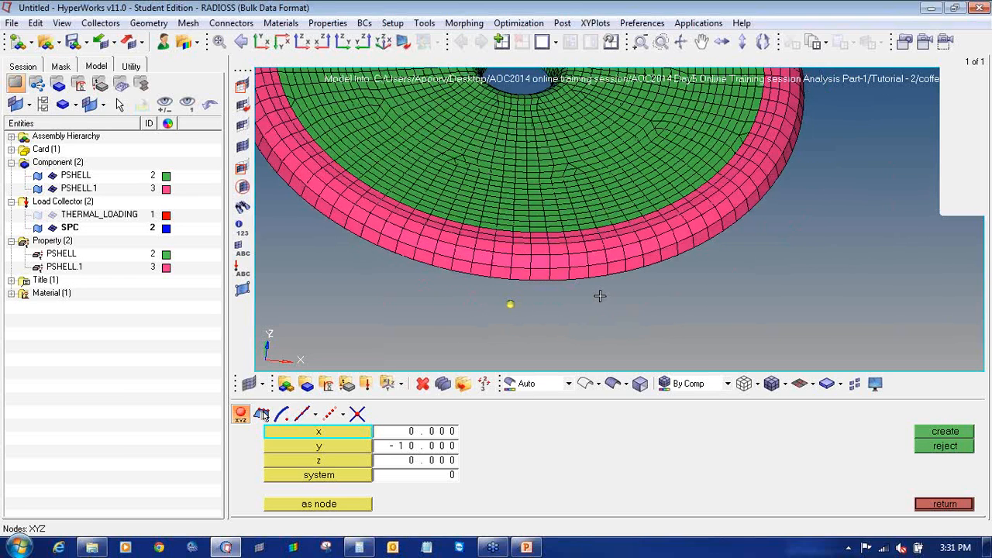
left_click(930, 506)
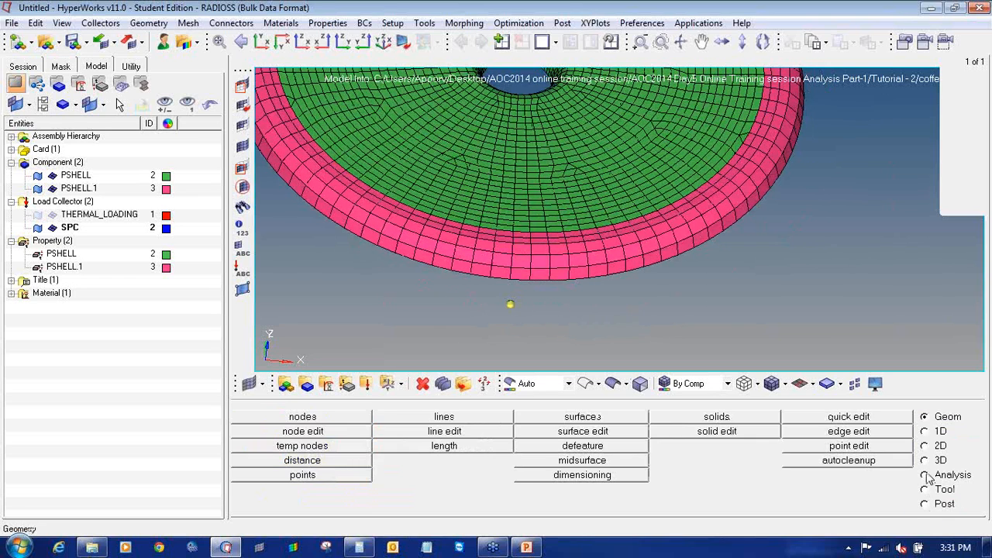
- Create SPC constraints fixing dof1, dof2 and dof3 at four bottom rim nodes, two on either side of the reference node
left_click(925, 475)
left_click(454, 434)
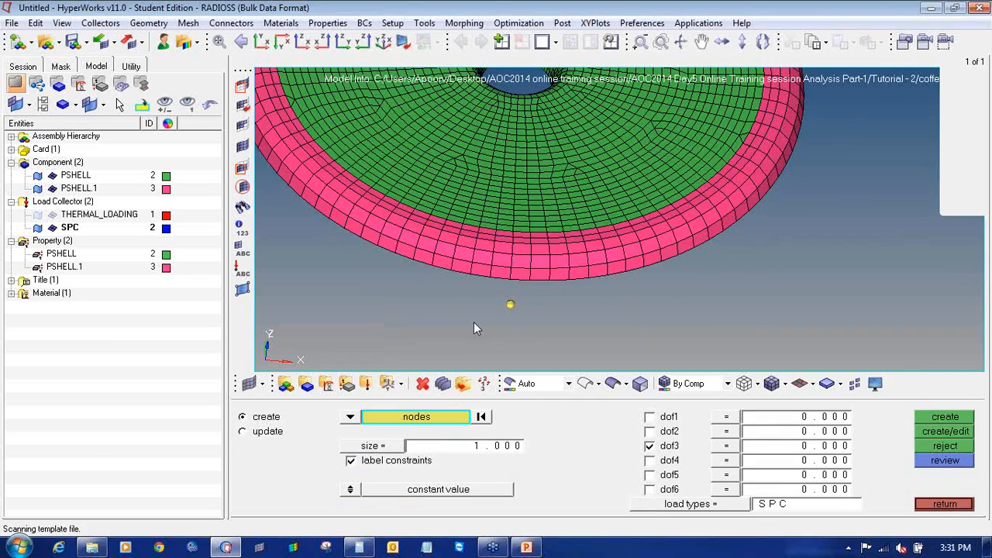
left_click_drag(569, 268, 567, 235, "ctrl")
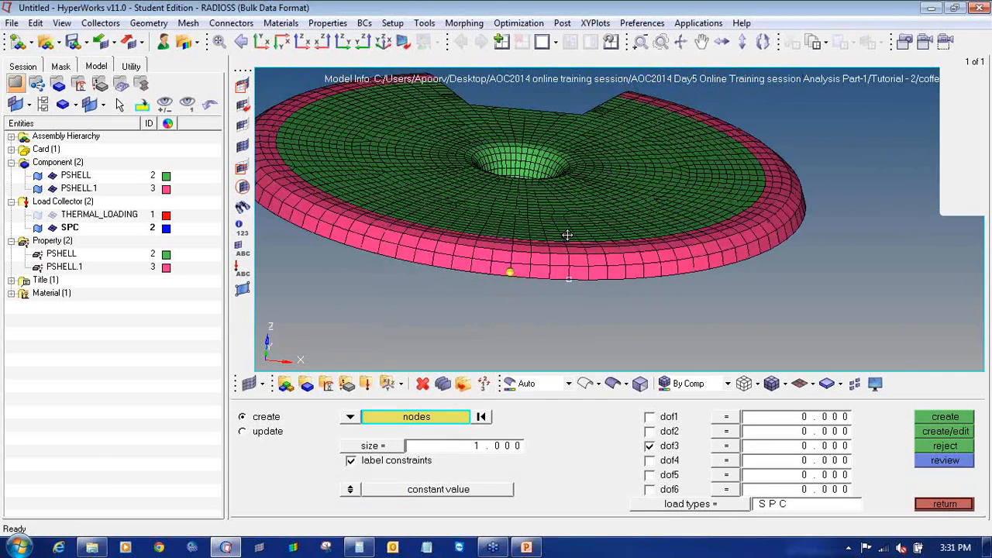
left_click(569, 281)
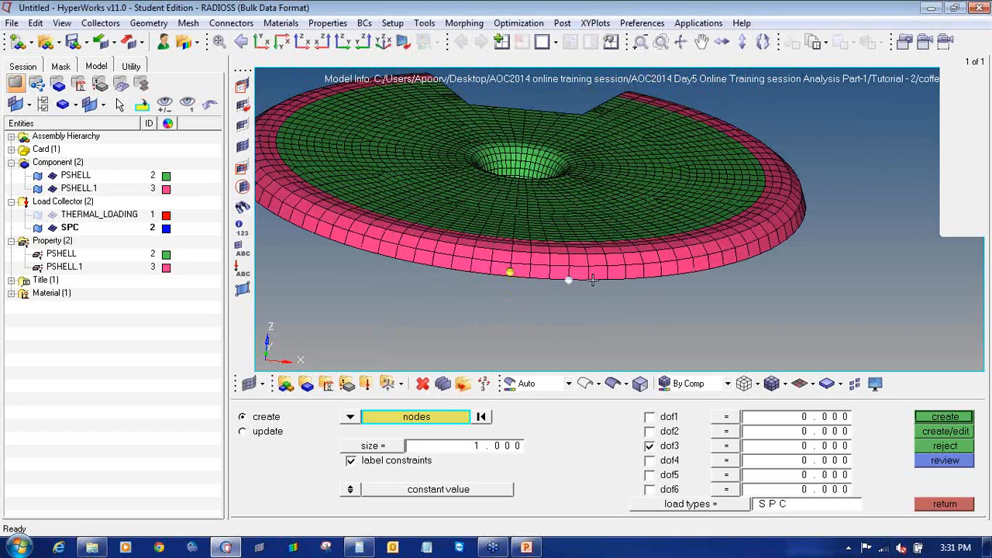
left_click(589, 280)
left_click(450, 269)
left_click(431, 267)
left_click(649, 417)
left_click(649, 431)
left_click(945, 418)
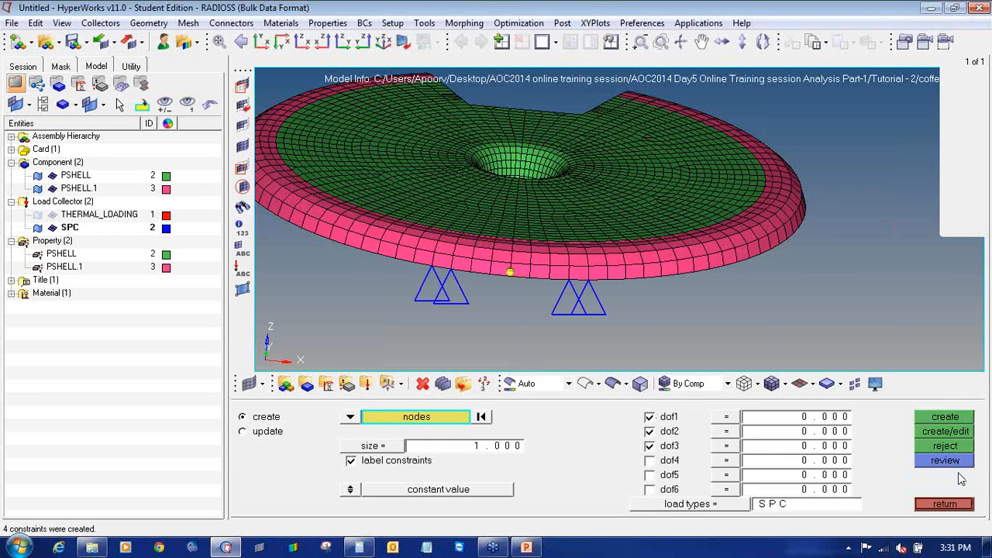
left_click(961, 502)
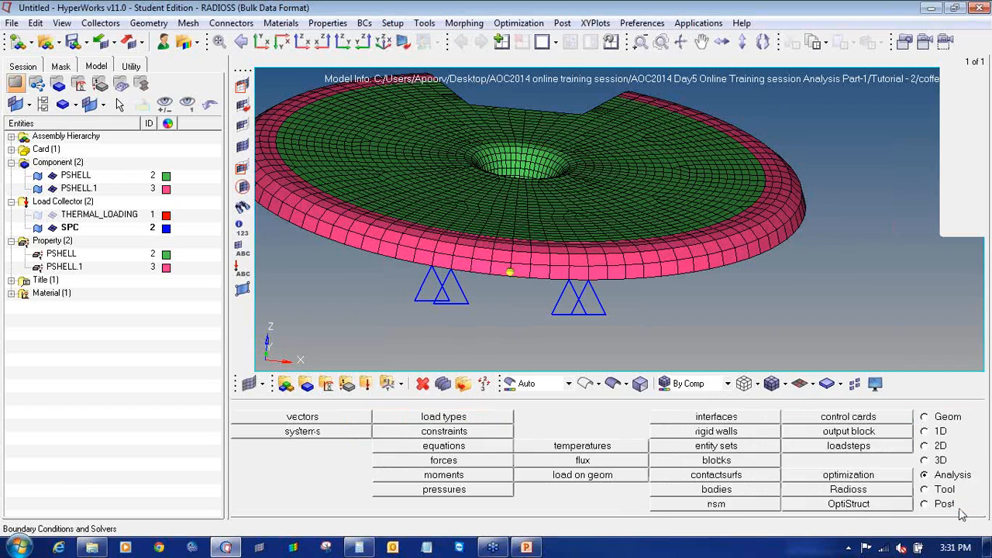
- Clear all temporary nodes from the model, leaving the THERMAL_LOADING collector hidden
left_click(53, 216)
left_click(54, 214)
left_click_drag(516, 290, 634, 318, "ctrl")
scroll(594, 285, "down", 4, "ctrl")
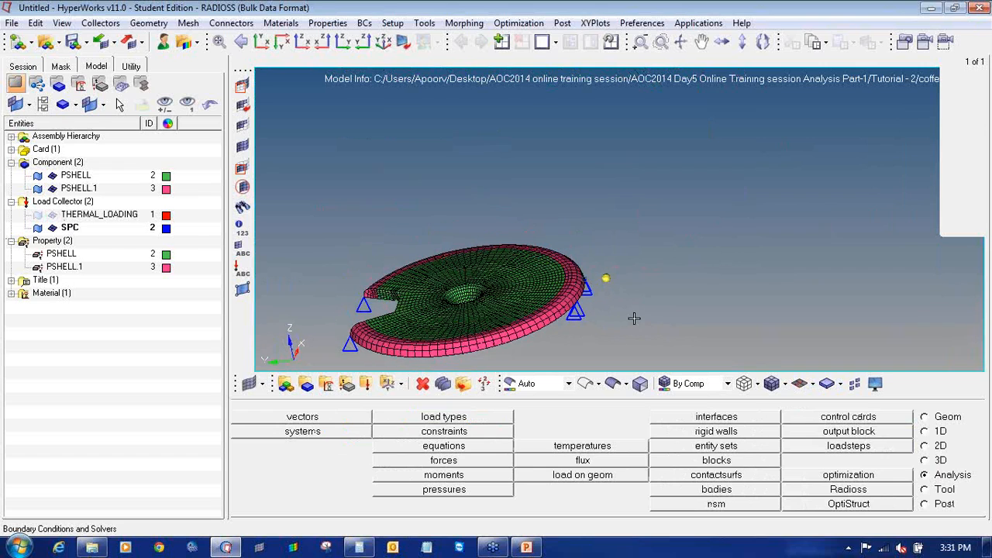
key("shift+F2")
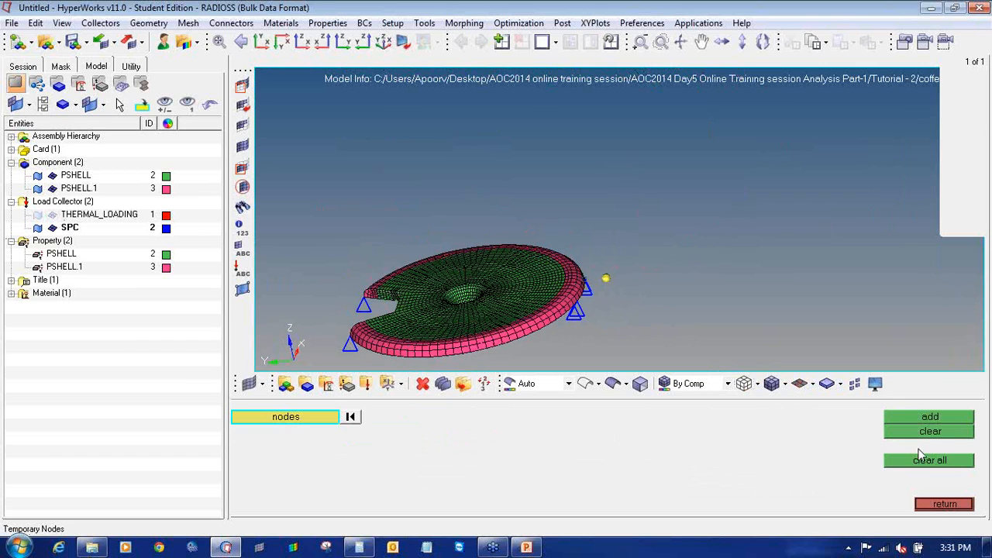
left_click(936, 503)
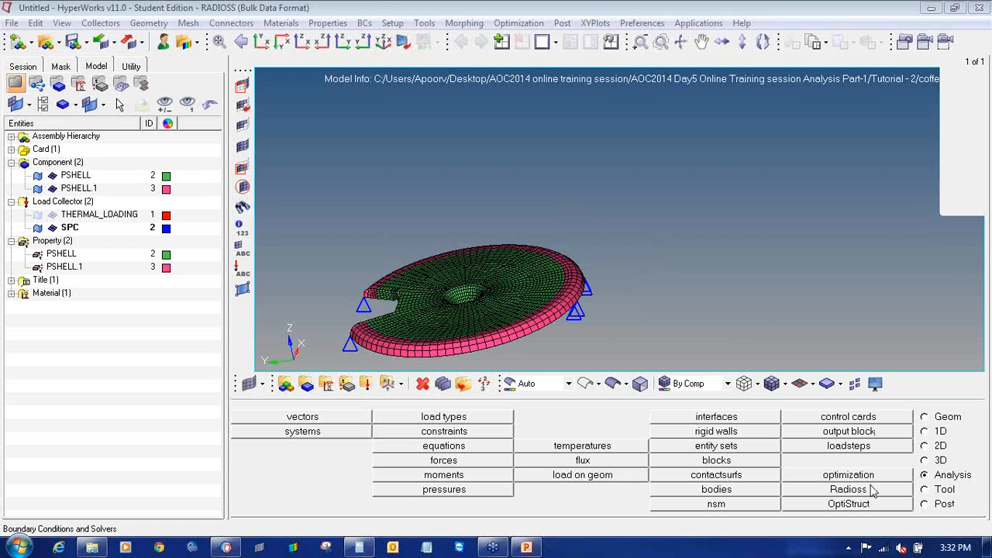
- Define a linear static load step named brew_cycle, exclude LOAD and assign the SPC collector as its SPC
left_click(861, 446)
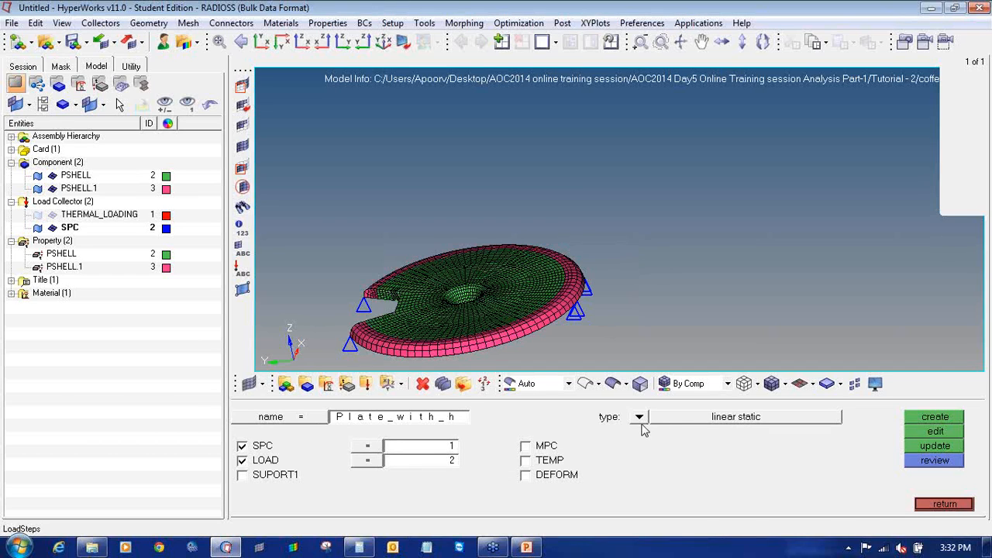
left_click(432, 419)
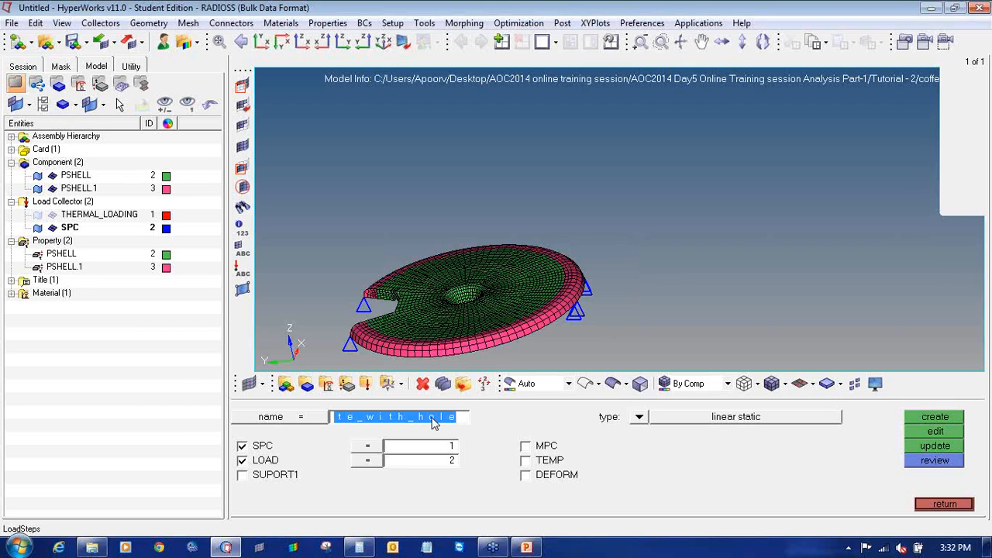
type("brew_")
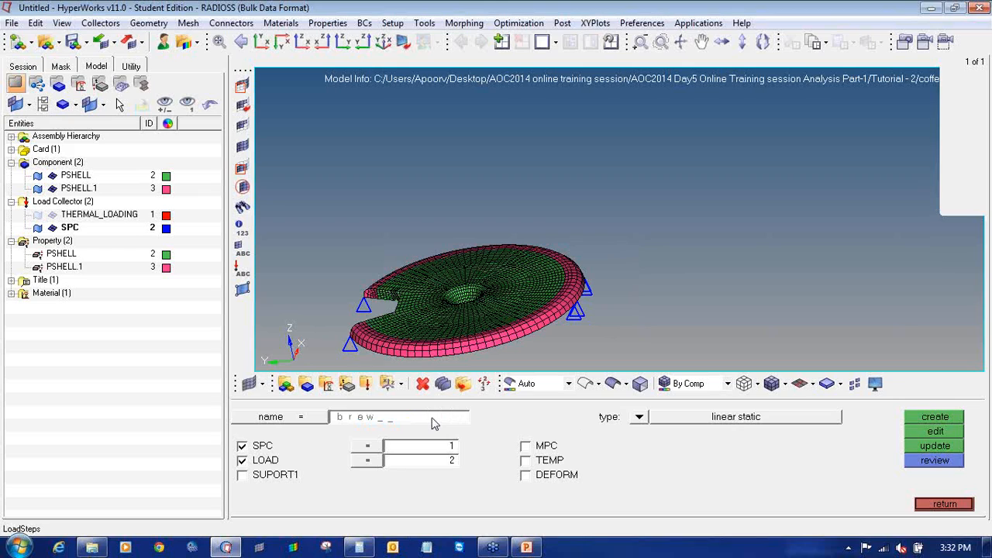
type("cycle")
left_click(241, 462)
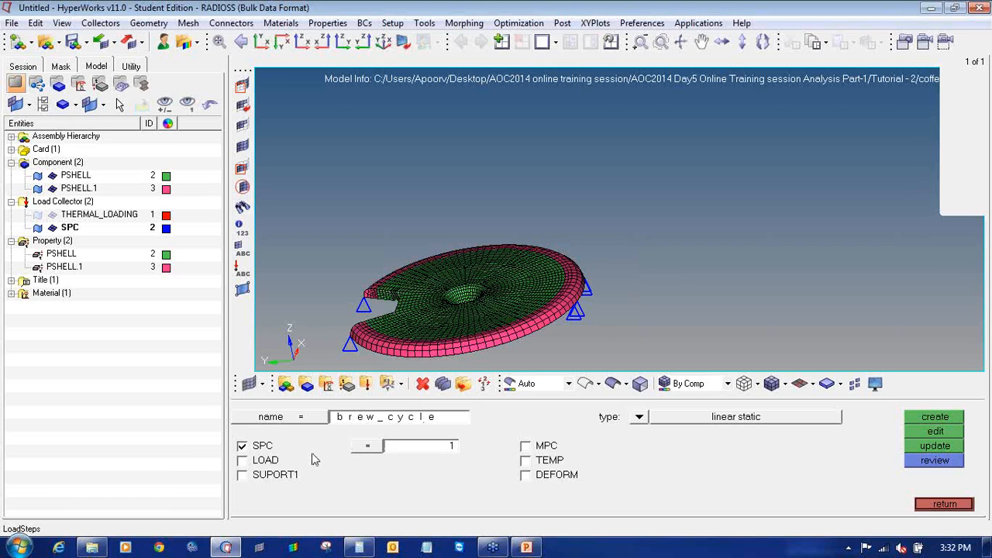
left_click(369, 448)
left_click(346, 435)
- Include TEMP in the load step using the THERMAL_LOADING collector and create the load step
left_click(538, 463)
left_click(646, 463)
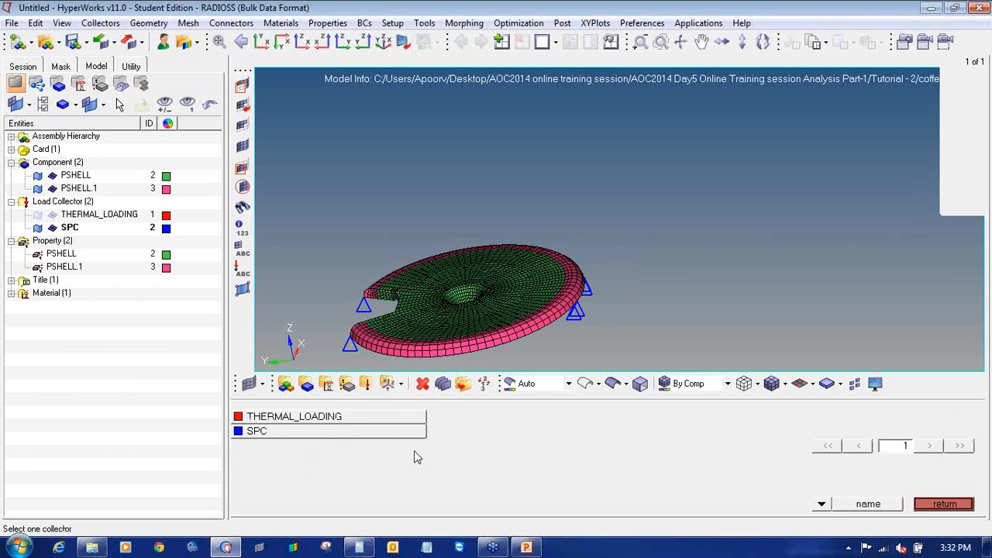
left_click(343, 420)
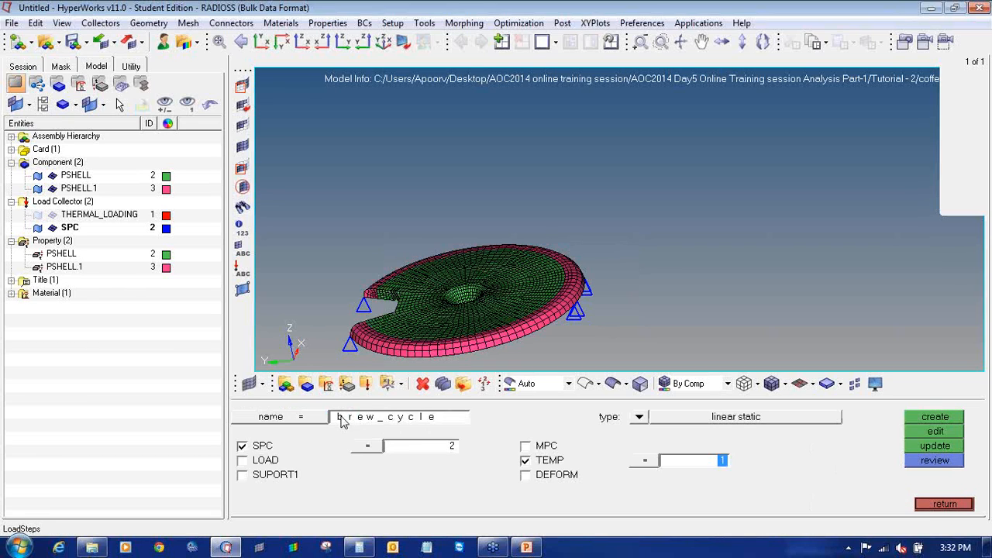
left_click(941, 419)
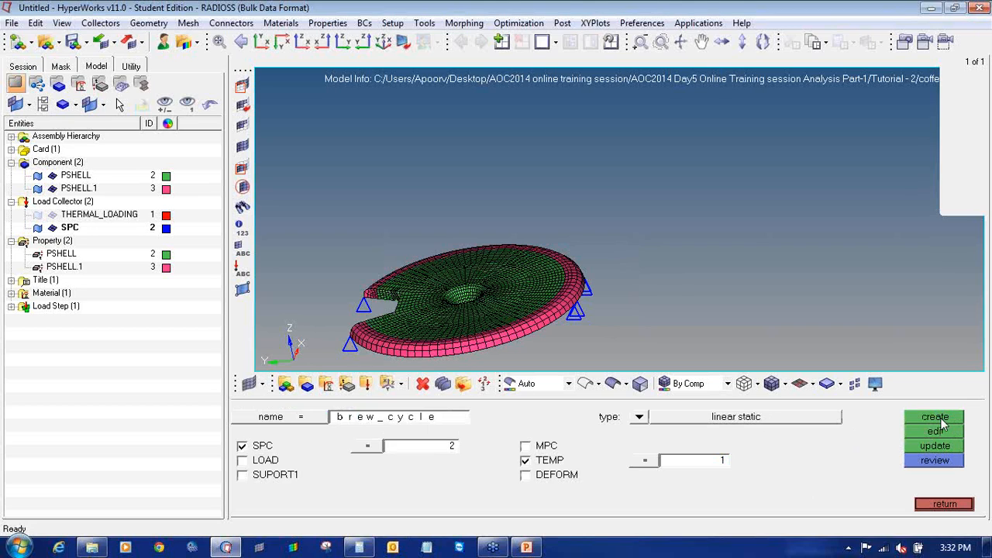
left_click(11, 307)
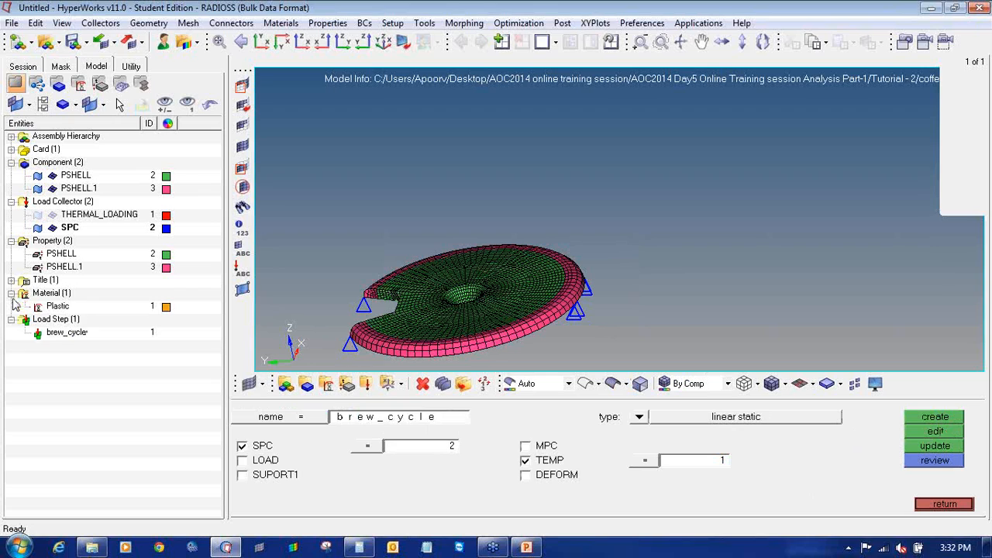
left_click(946, 506)
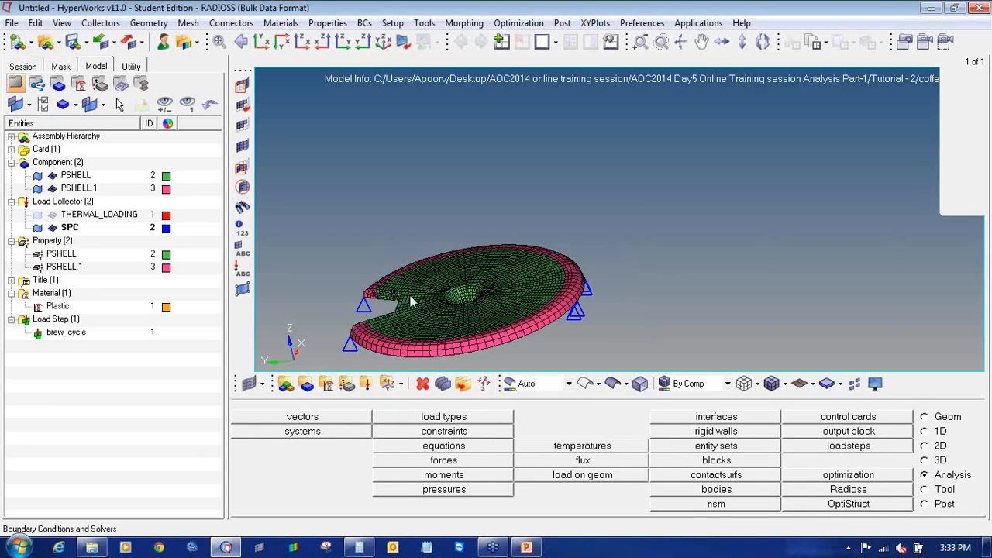
- Save the model as coffee_lid in a new folder named Thermal_Analysis inside Tutorial - 2
left_click(12, 23)
mouse_move(61, 109)
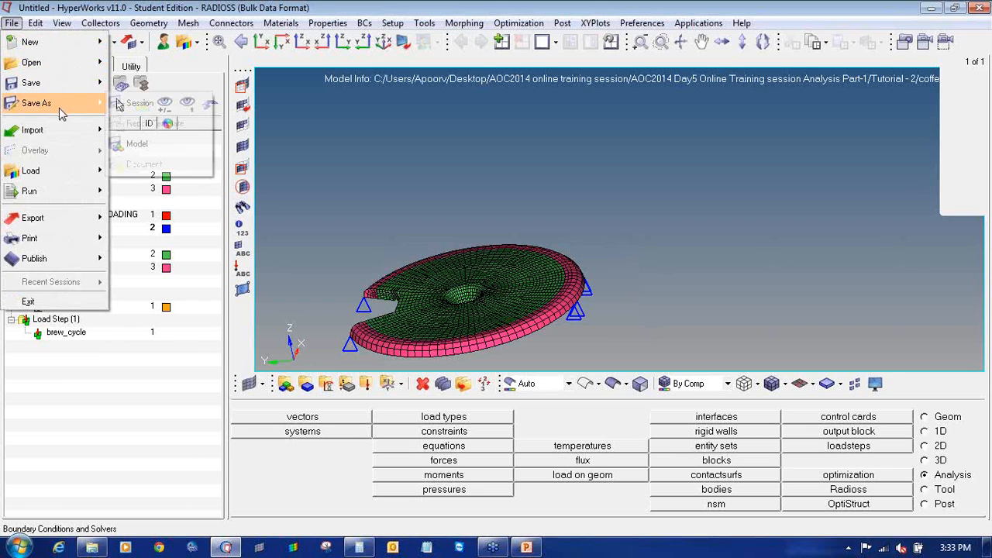
left_click(180, 146)
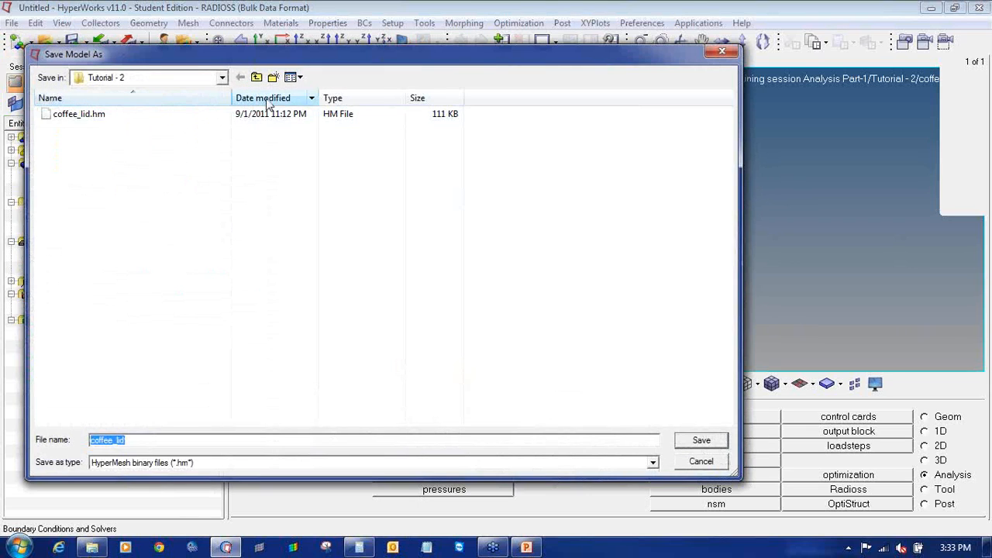
left_click(273, 77)
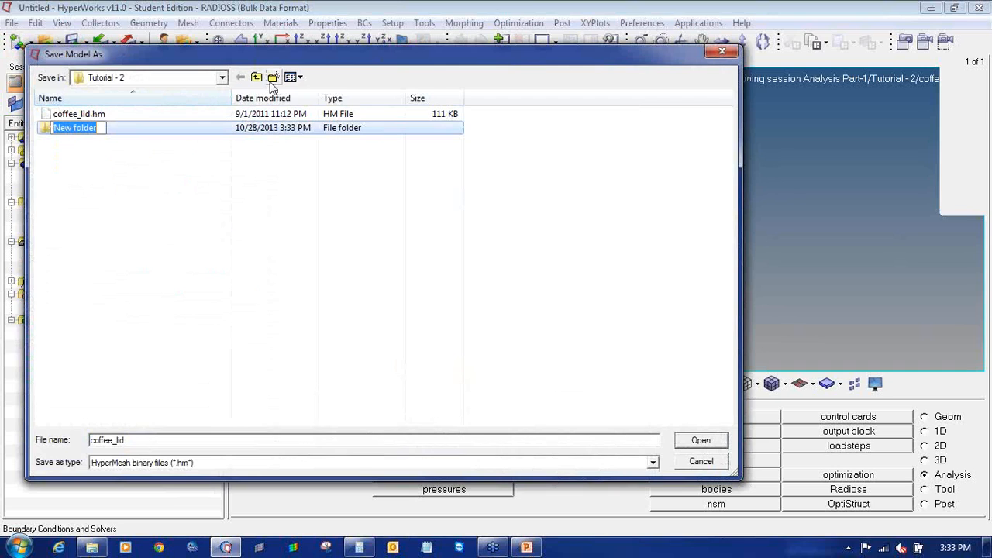
type("Therma")
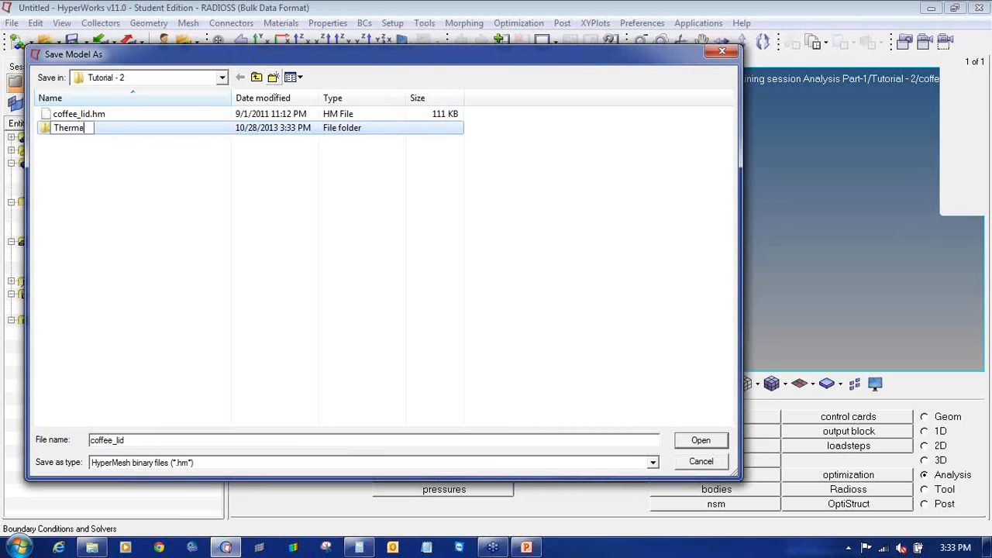
type("l_Analysis")
key("Return")
key("Return")
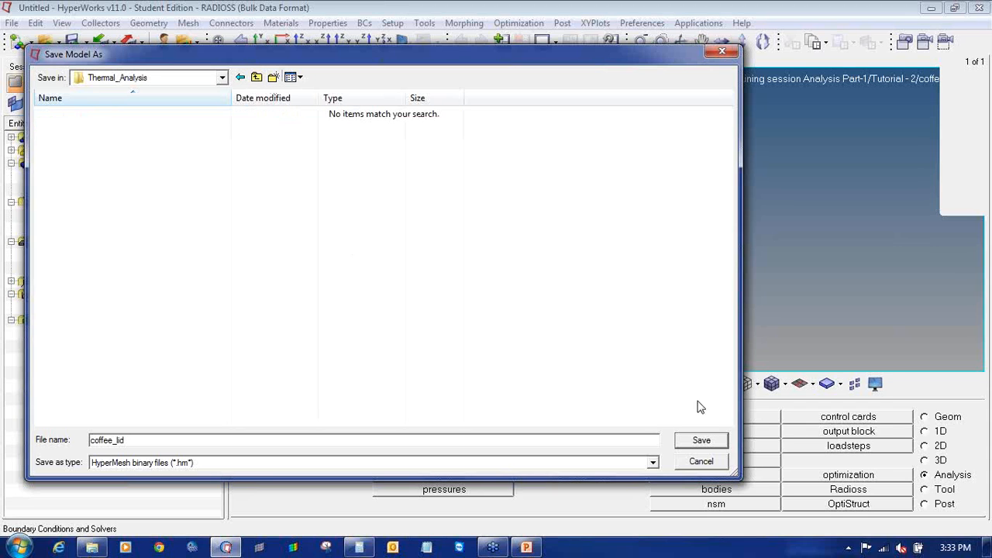
left_click(717, 440)
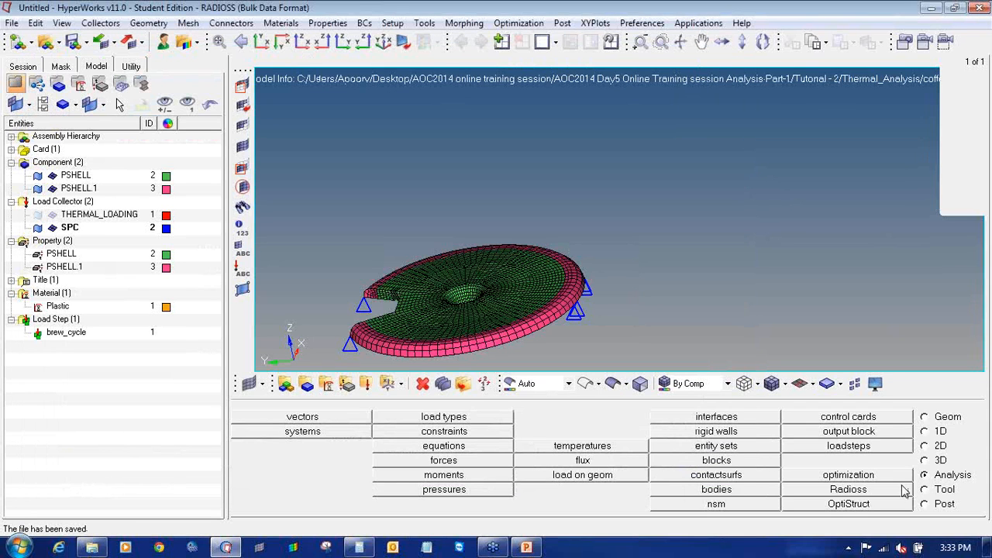
- Run the RADIOSS analysis on coffee_lid.fem with all entities exported and the -optskip option, and close the solver window
left_click(884, 494)
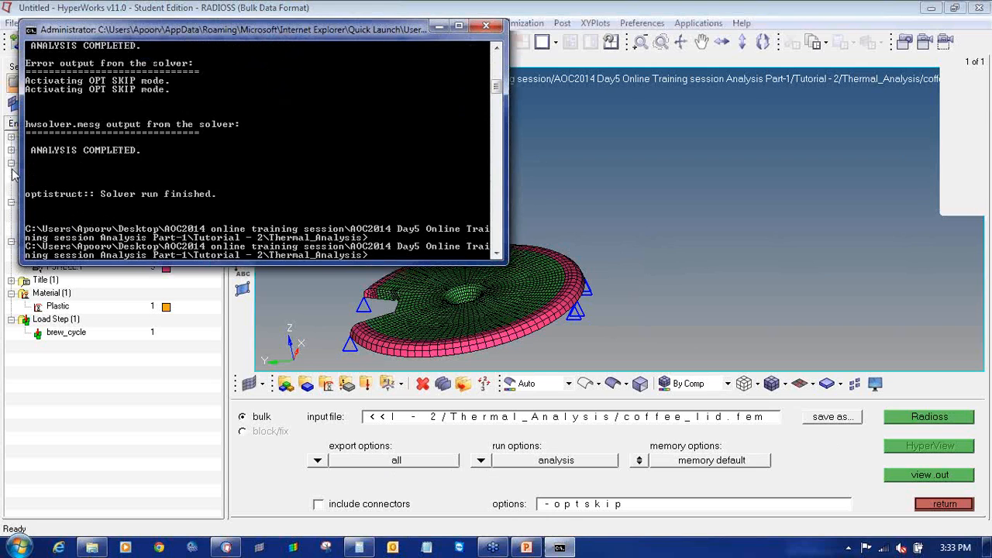
left_click(486, 25)
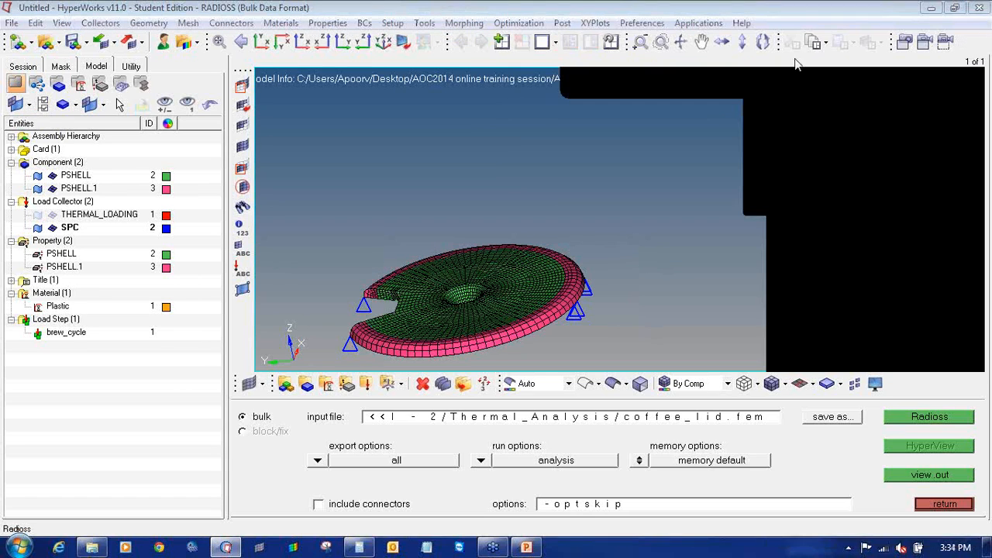
- Split the page into two side-by-side windows and activate the empty second window for HyperView post-processing
left_click(557, 43)
left_click(602, 64)
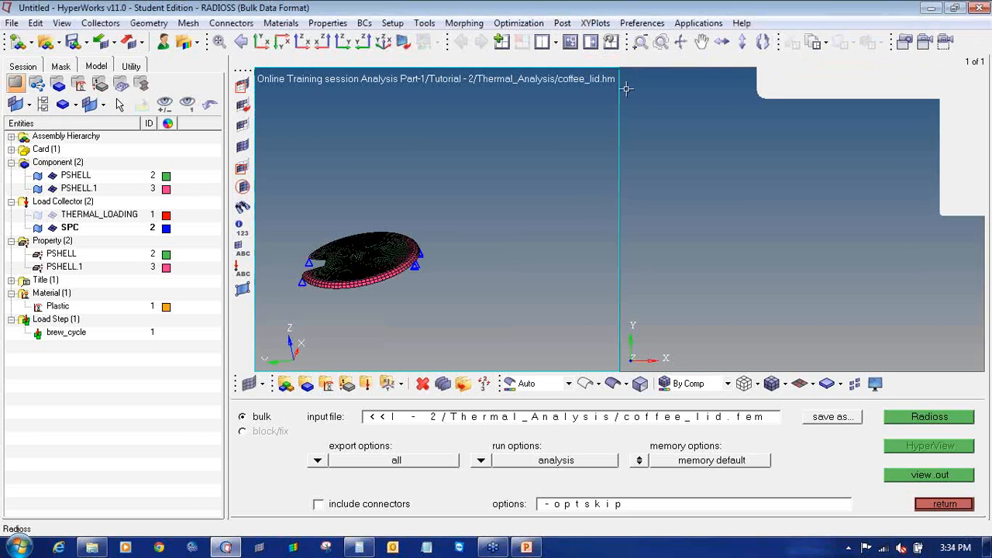
left_click(723, 159)
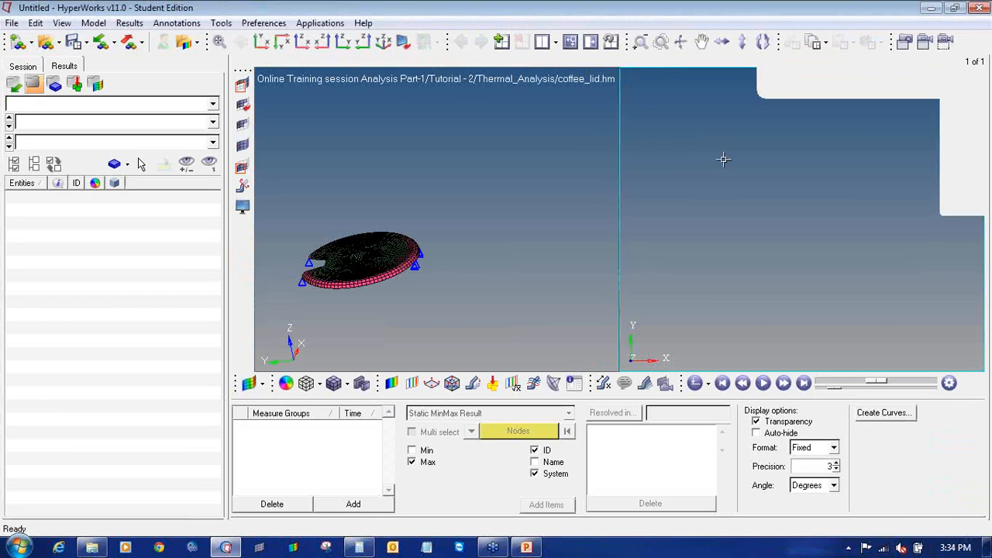
- Load coffee_lid.h3d from Tutorial - 2\Thermal_Analysis as both the model and the results in the empty window
left_click(51, 44)
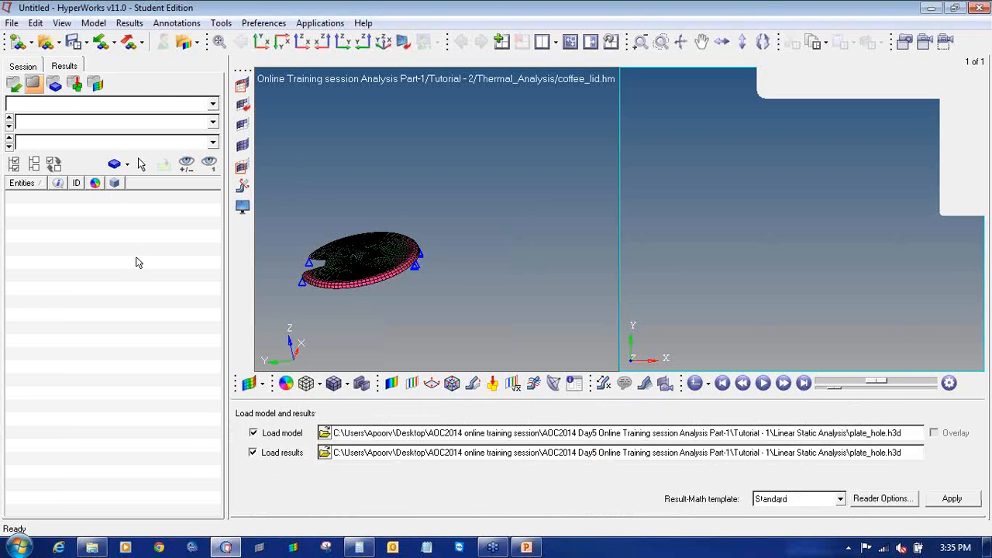
left_click(324, 433)
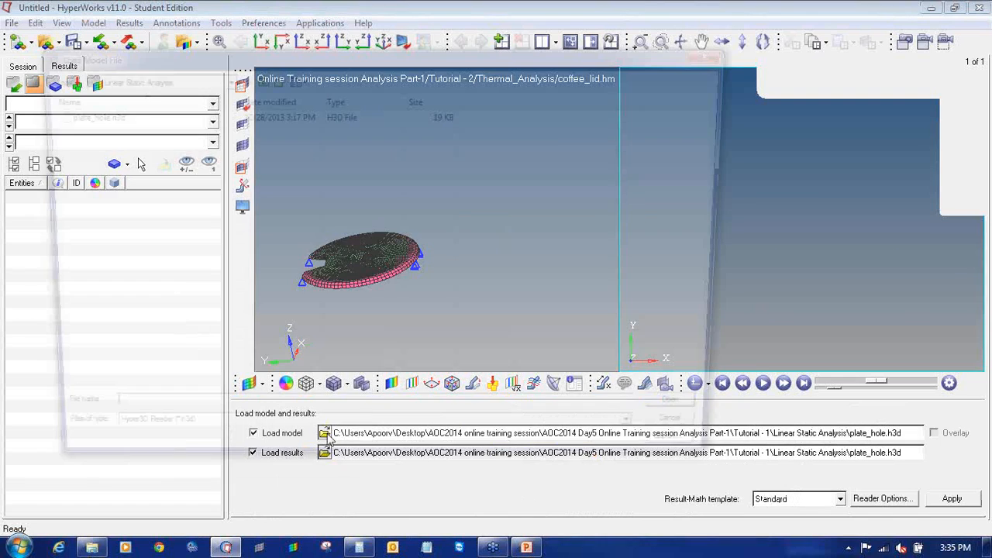
left_click(257, 77)
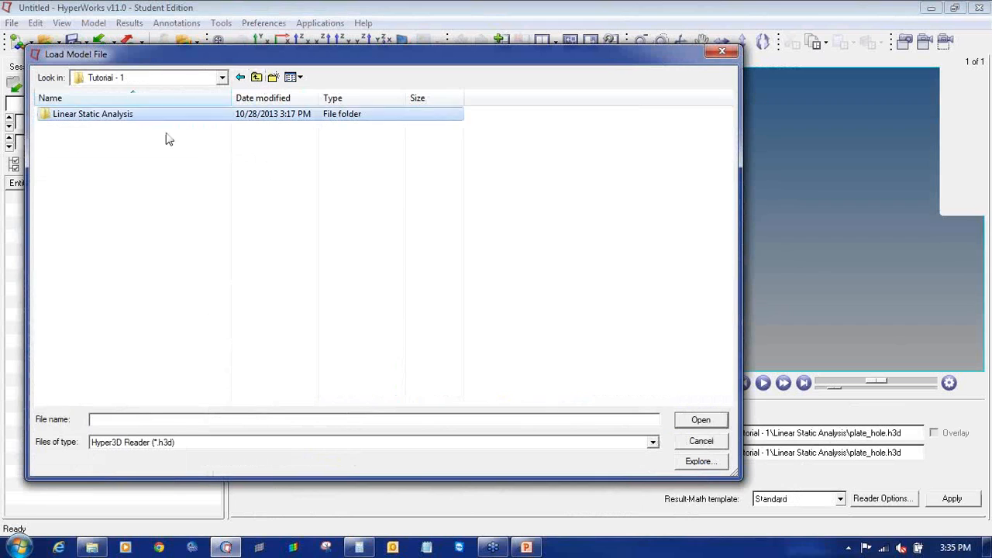
left_click(256, 77)
double_click(128, 135)
double_click(125, 119)
double_click(121, 117)
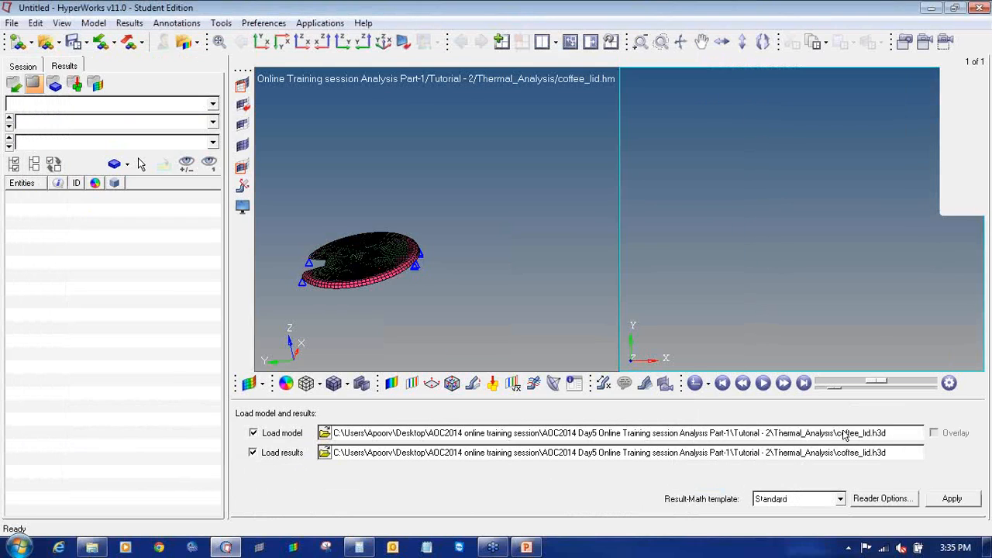
left_click(952, 498)
left_click_drag(714, 278, 764, 288, "ctrl")
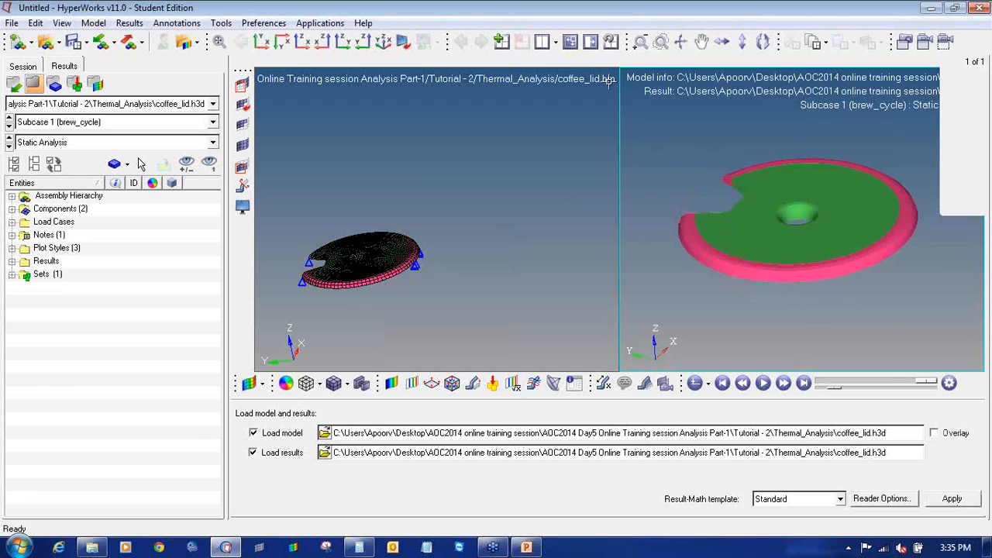
- Expand the results window to the full page and contour the Displacement magnitude on the lid
left_click(572, 45)
mouse_move(549, 140)
left_mouse_down("ctrl")
mouse_move(594, 228)
mouse_move(721, 222)
mouse_move(535, 303)
mouse_move(457, 291)
mouse_move(507, 281)
left_mouse_up("ctrl")
left_click(431, 383)
left_click(581, 509)
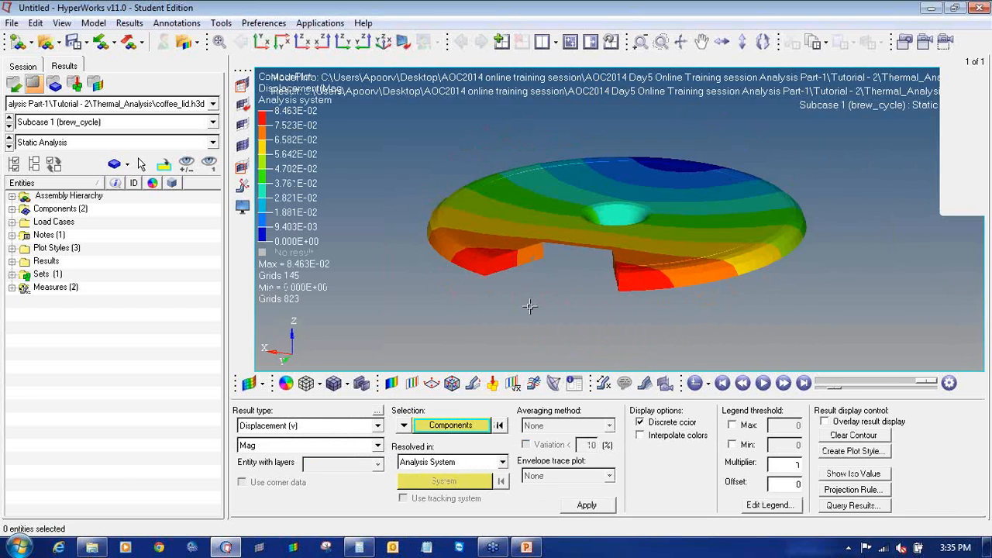
- Turn on the Static MinMax Result measure with only the maximum value labelled on the lid
left_click(607, 383)
left_click(240, 426)
left_click(412, 451)
left_click_drag(492, 257, 608, 263, "ctrl")
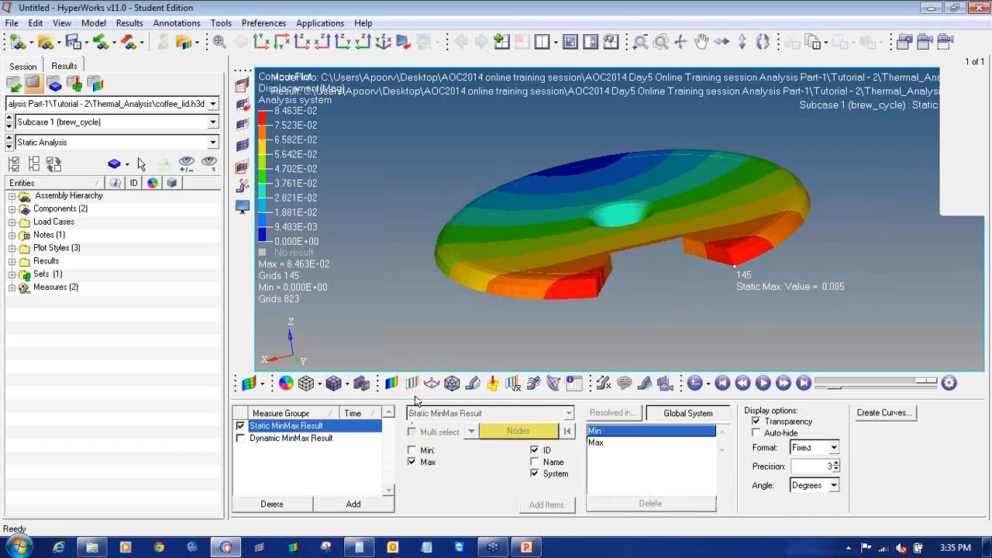
- Contour the vonMises Element Stresses (2D & 3D) on the lid with Simple averaging
left_click(391, 383)
left_click(315, 427)
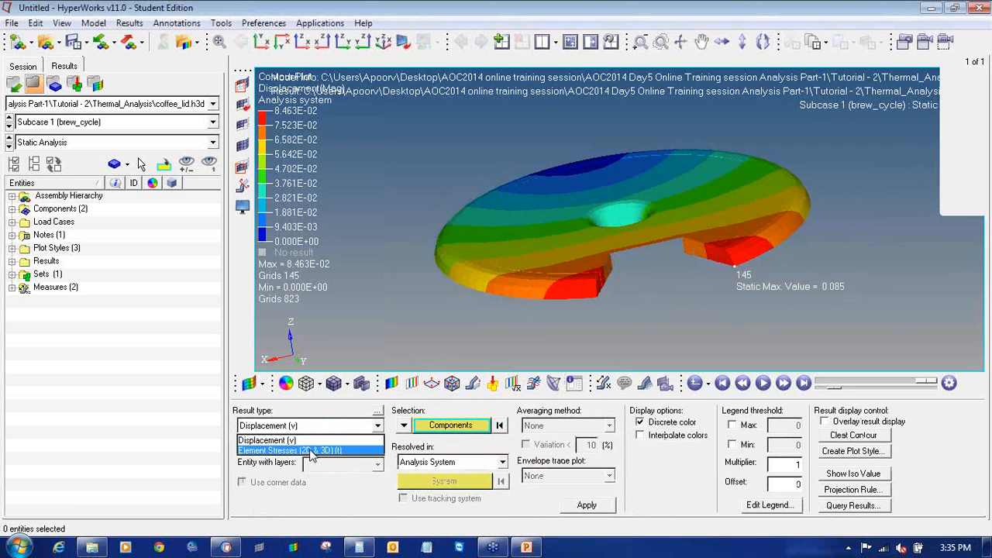
left_click(312, 451)
left_click(547, 428)
left_click(552, 452)
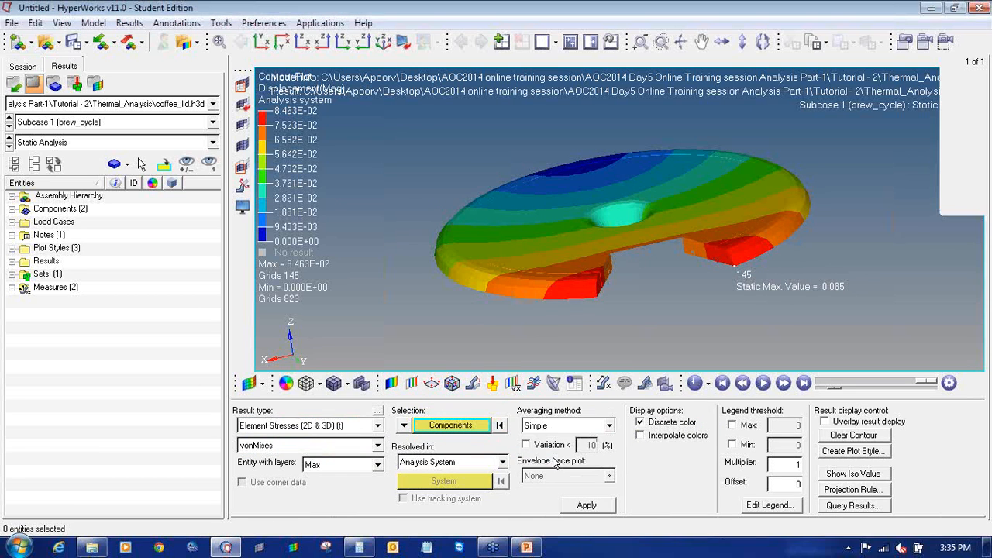
left_click(587, 505)
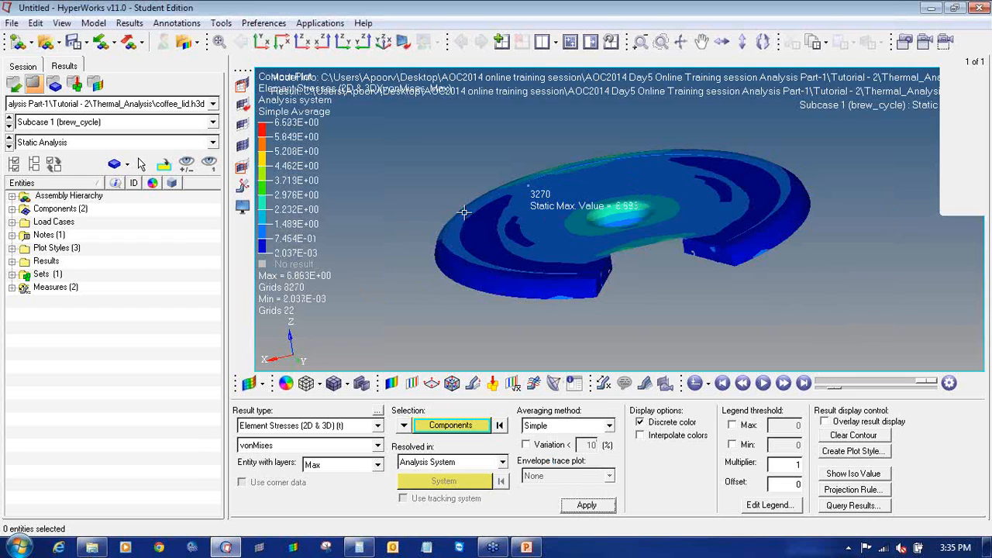
- Play the deformation animation and examine the stress contour around the maximum stress location on the lid's rim
left_click_drag(445, 210, 632, 280, "ctrl")
left_click_drag(801, 199, 841, 212, "ctrl")
left_click(763, 383)
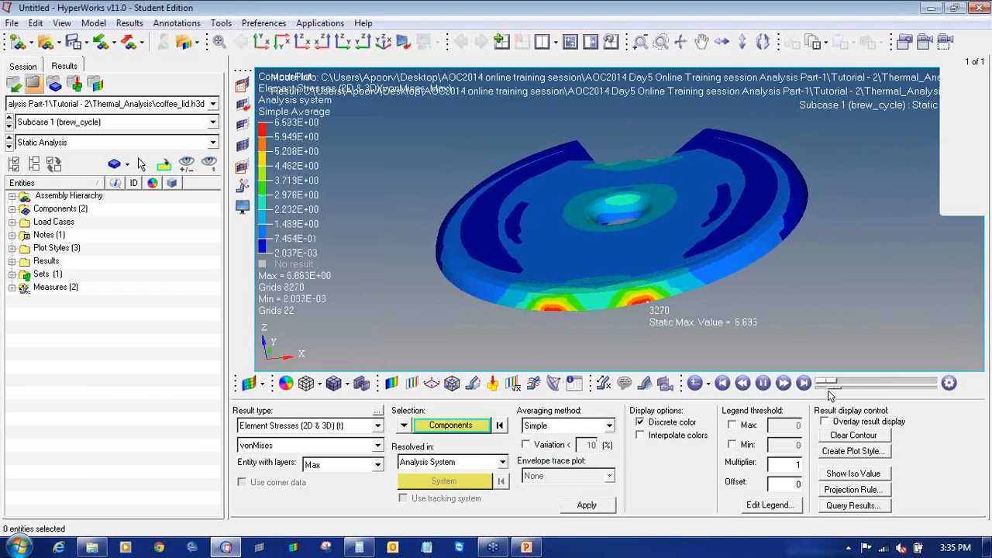
left_click_drag(655, 252, 552, 288, "ctrl")
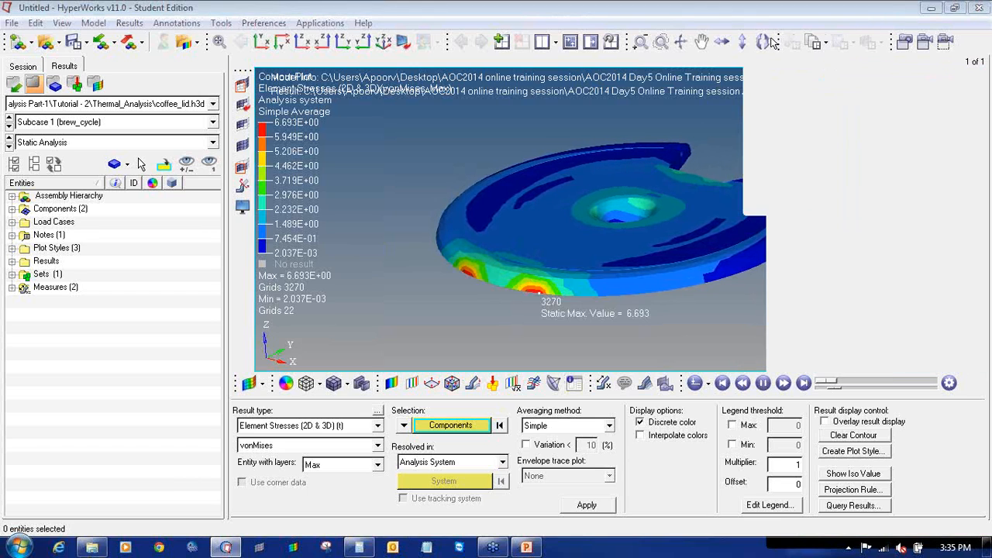
- Set the uniform deformed-shape scale factor to 10 and inspect the deformation from the side
left_click(472, 384)
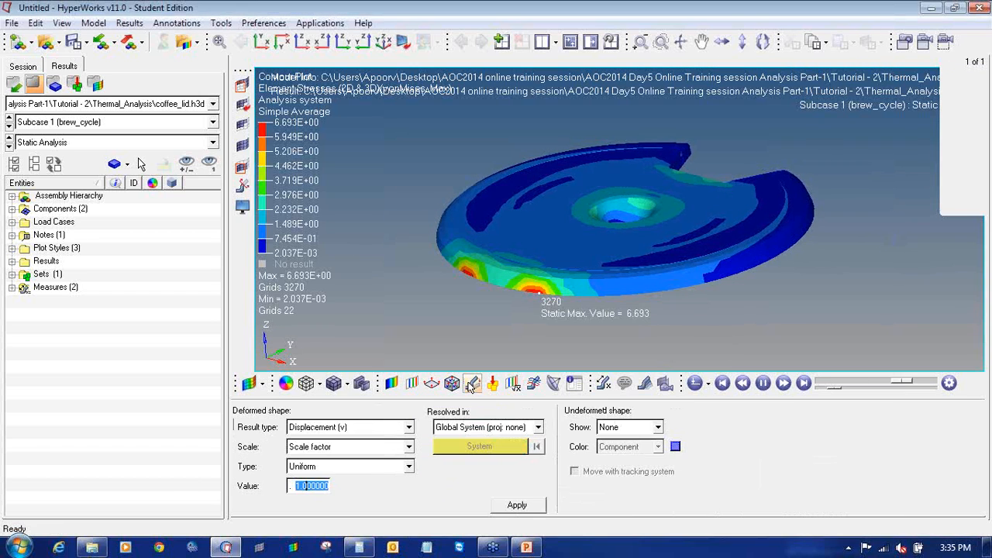
type("0")
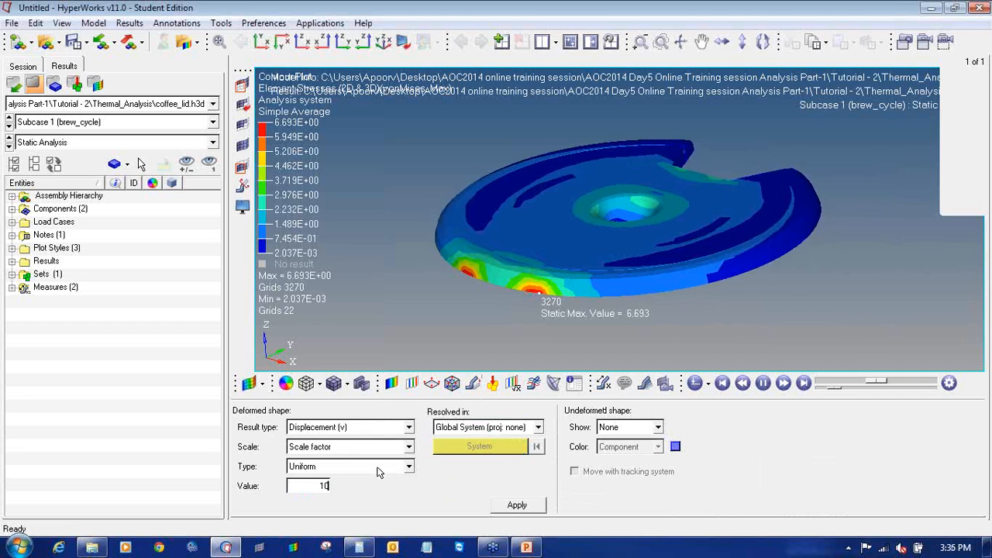
mouse_move(614, 283)
left_mouse_down("ctrl")
mouse_move(560, 222)
mouse_move(538, 271)
left_mouse_up("ctrl")
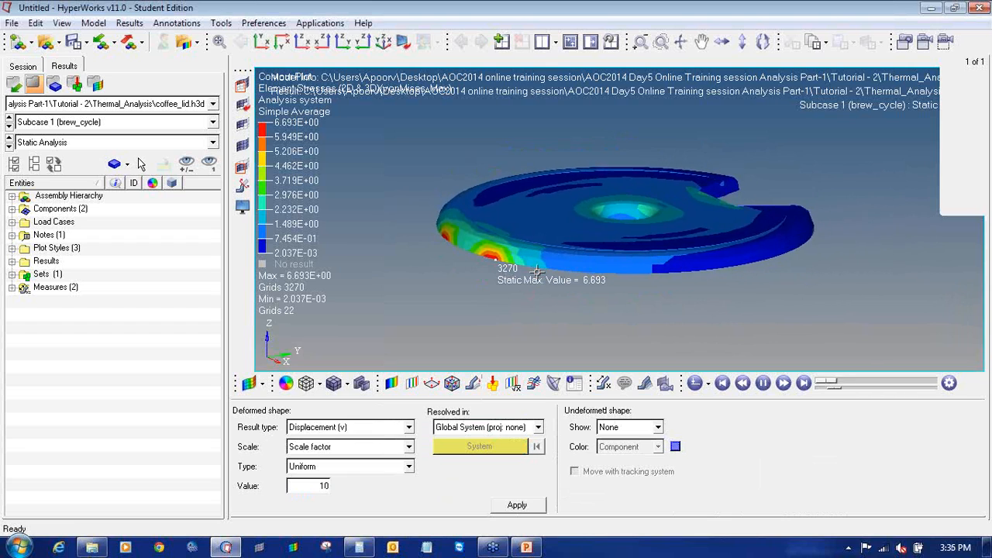
left_click_drag(538, 272, 634, 274, "ctrl")
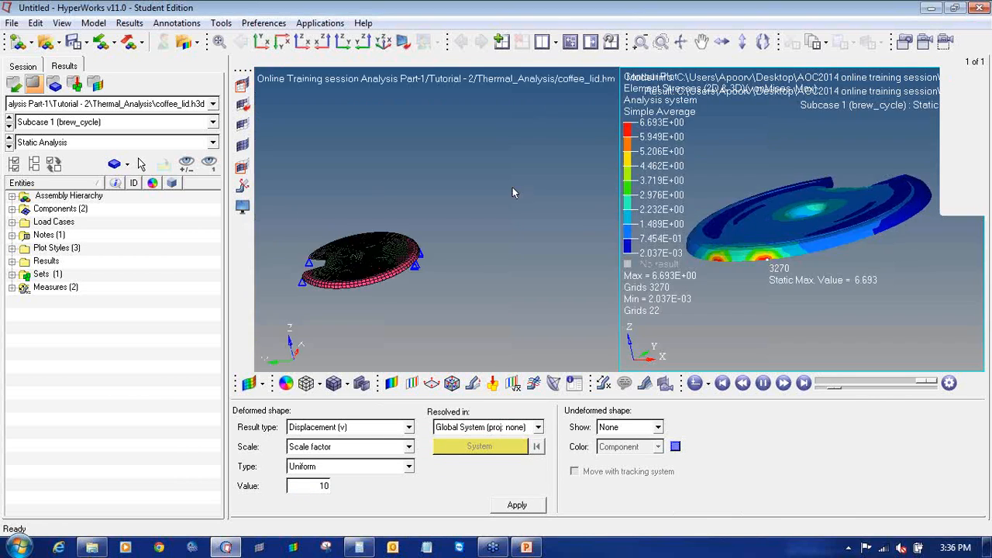
- Show the undeformed shape as a Wireframe over the deformed lid
left_click(630, 427)
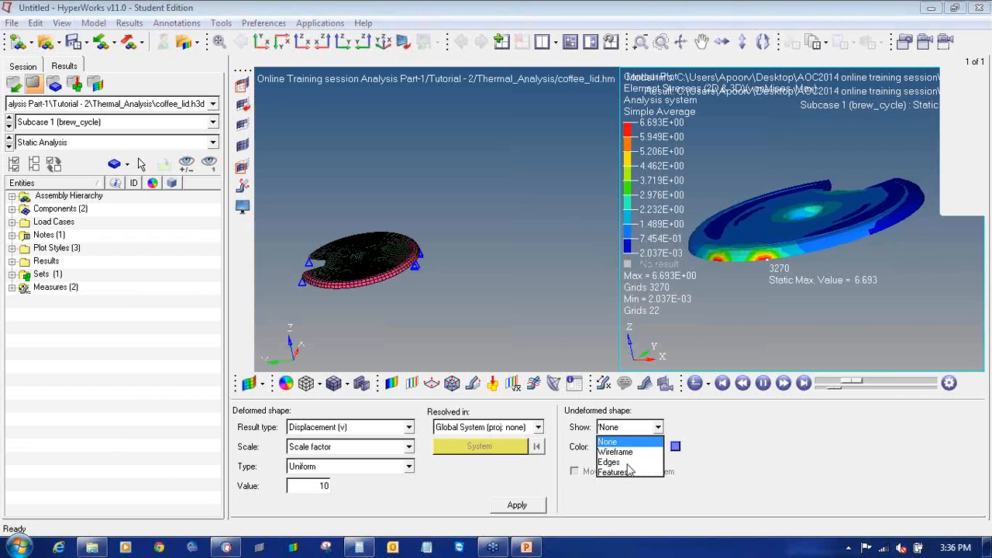
left_click(617, 452)
left_click_drag(780, 307, 702, 288, "ctrl")
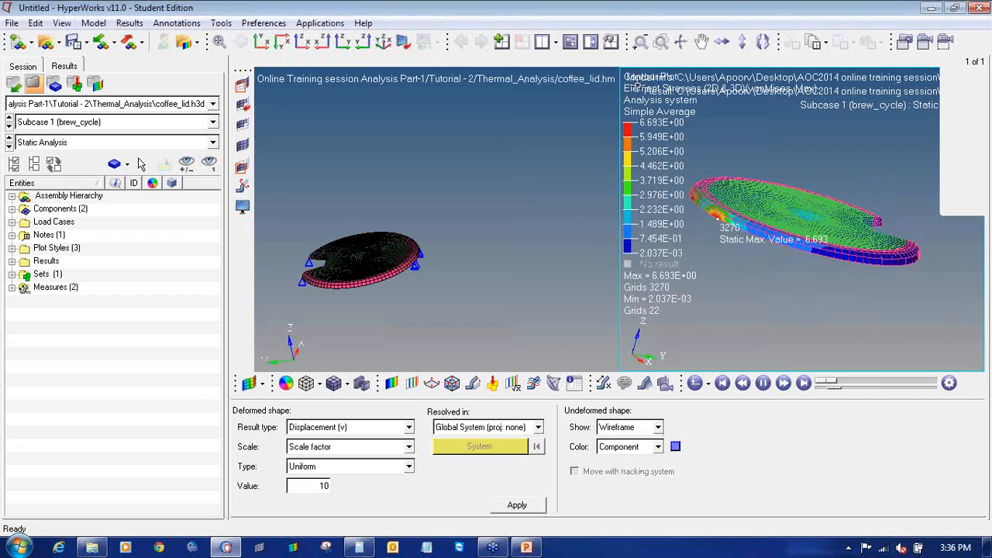
- Expand the results window to the full page and compare the deformed lid with its undeformed wireframe, especially around the notch
left_click(571, 42)
right_click_drag(587, 155, 539, 122, "ctrl")
left_click_drag(576, 163, 536, 252, "ctrl")
left_click_drag(675, 147, 548, 144, "ctrl")
left_click_drag(669, 288, 654, 183, "ctrl")
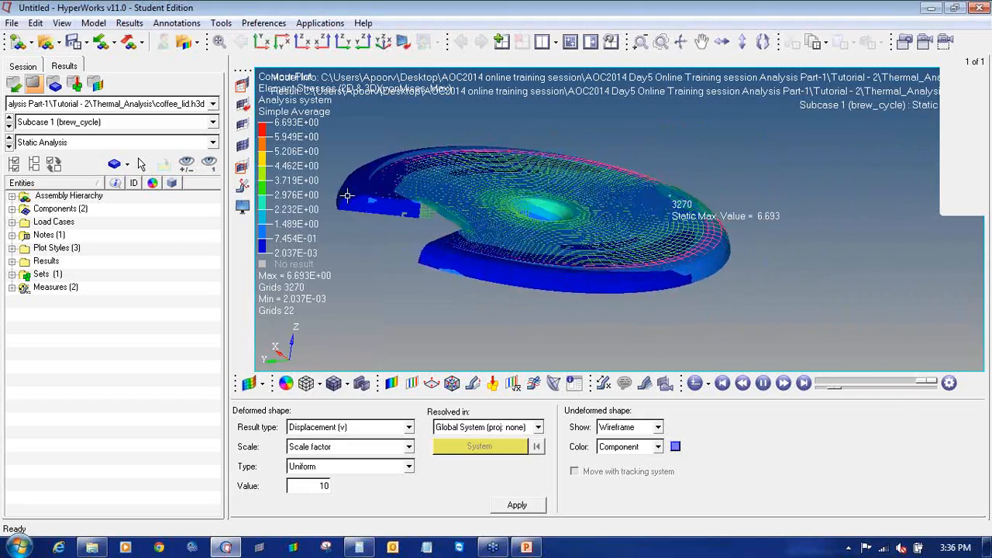
left_click_drag(345, 195, 427, 240, "ctrl")
scroll(431, 218, "up", 2, "ctrl")
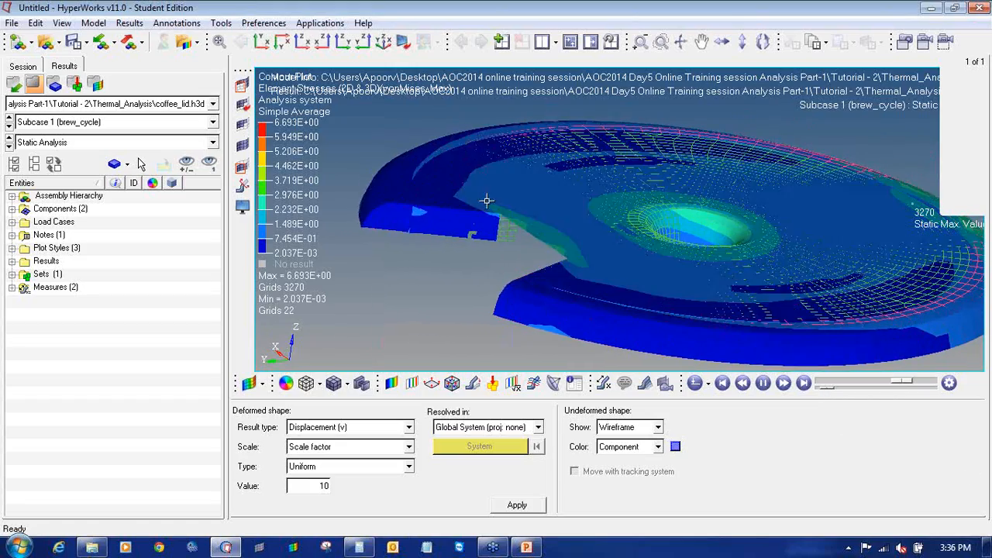
scroll(466, 203, "down", 2, "ctrl")
left_click_drag(576, 262, 621, 311, "ctrl")
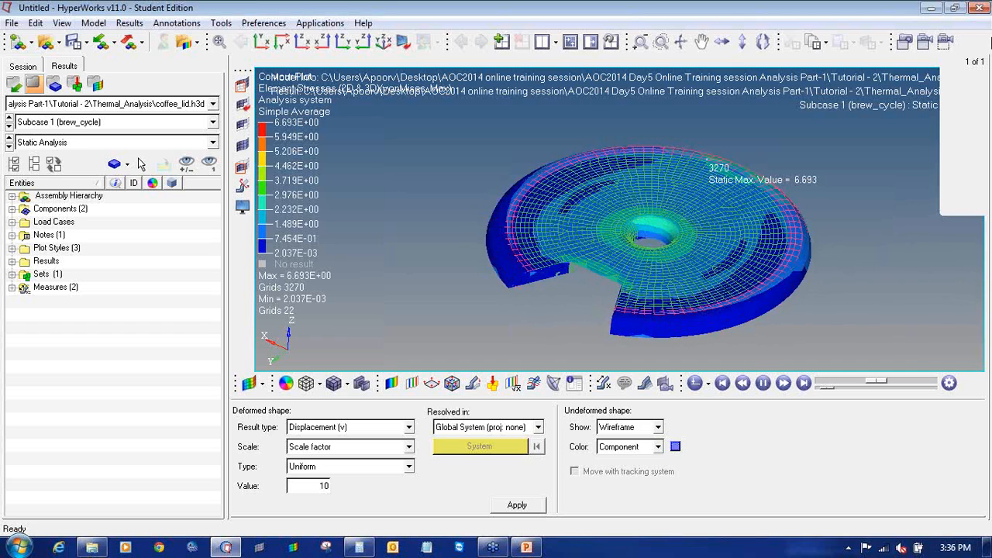
- Switch to the PowerPoint presentation and review the RD-1020: Normal Modes Analysis of a Splash Shield slide as a slide show
left_click(527, 547)
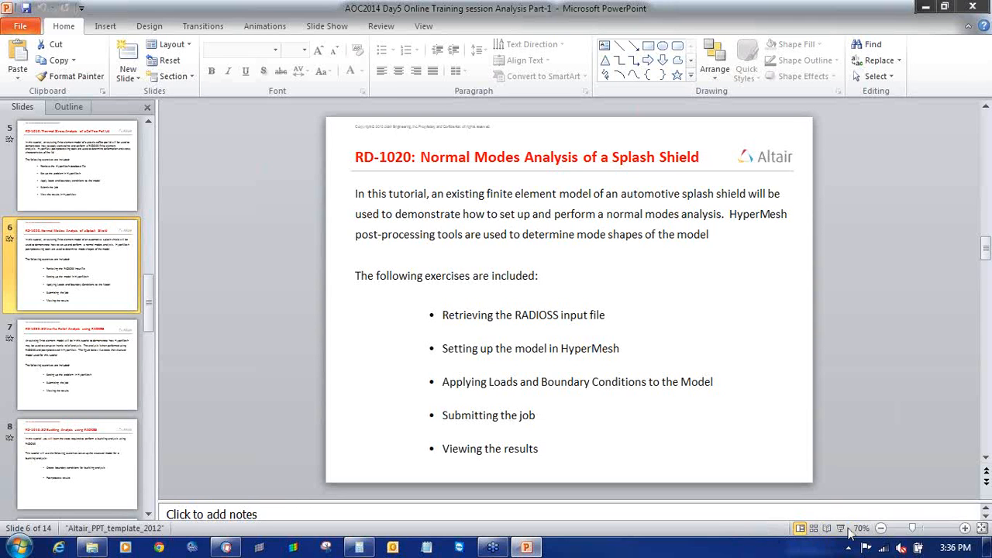
left_click(841, 528)
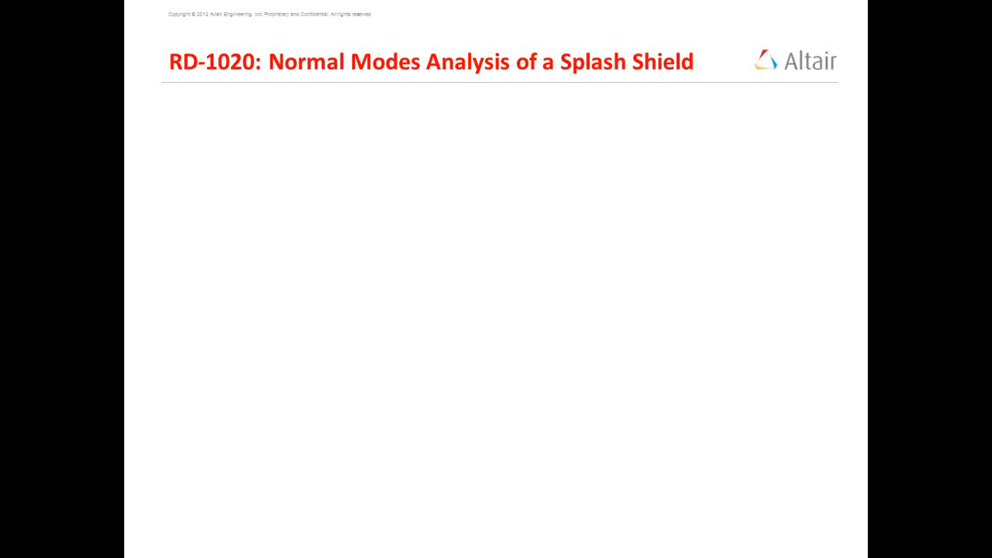
key("space")
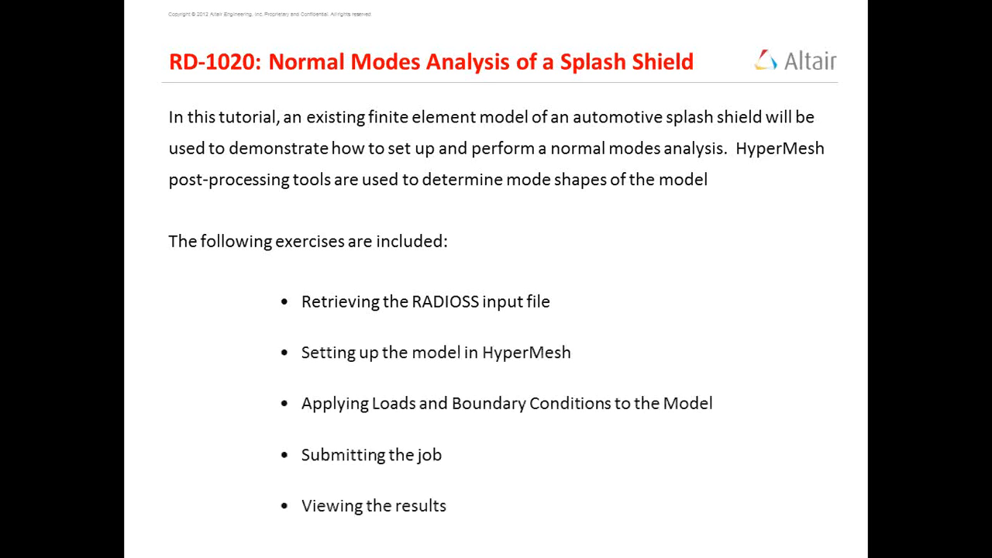
key("Right")
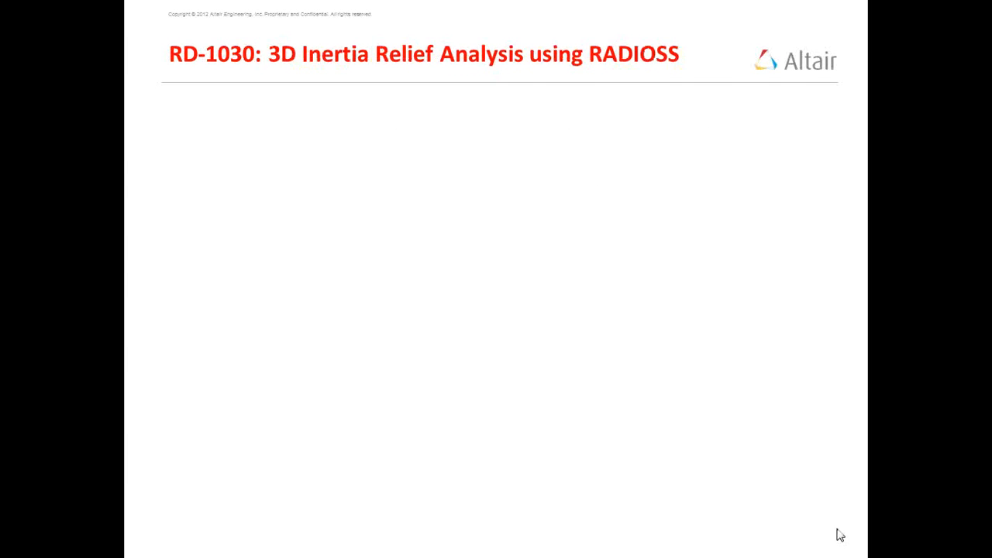
key("Escape")
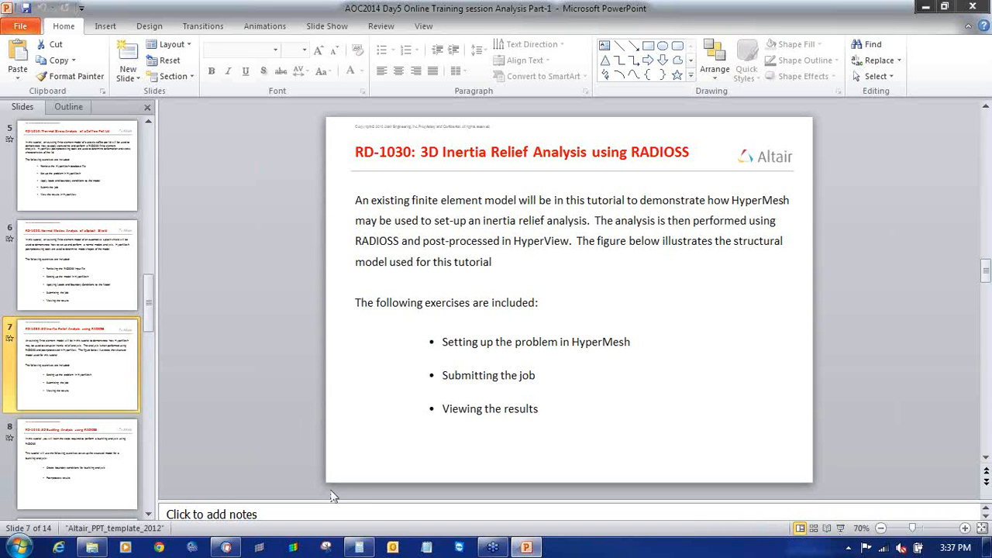
- Switch back to HyperWorks, clear the loaded HyperView results and return the page to a single-window layout
left_click(225, 548)
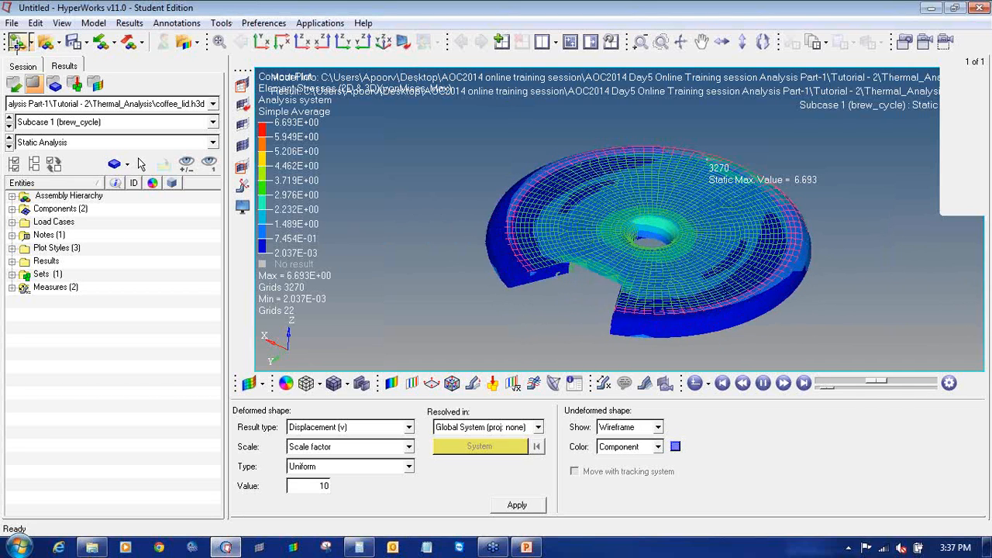
left_click(16, 44)
left_click(539, 328)
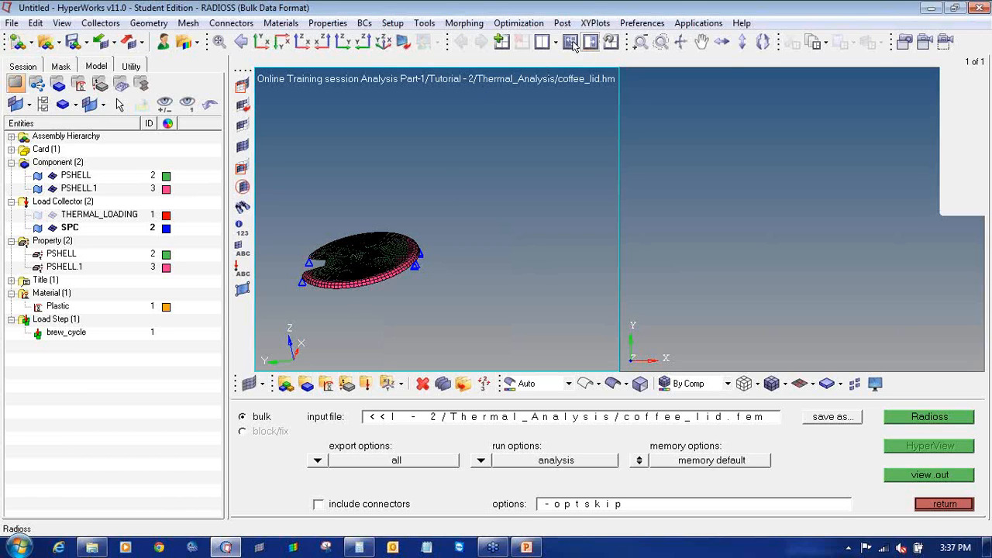
left_click(555, 45)
left_click(568, 67)
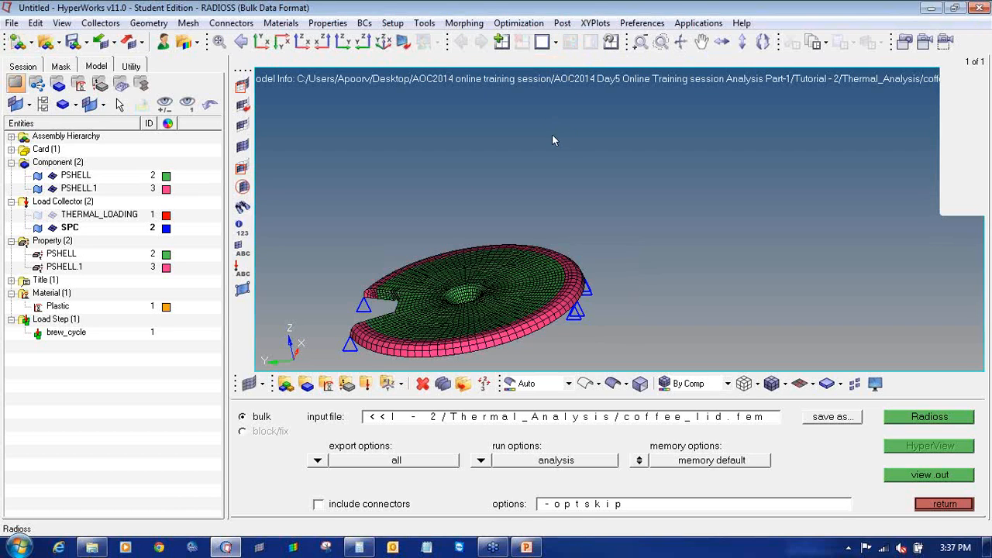
right_click_drag(503, 226, 528, 200, "ctrl")
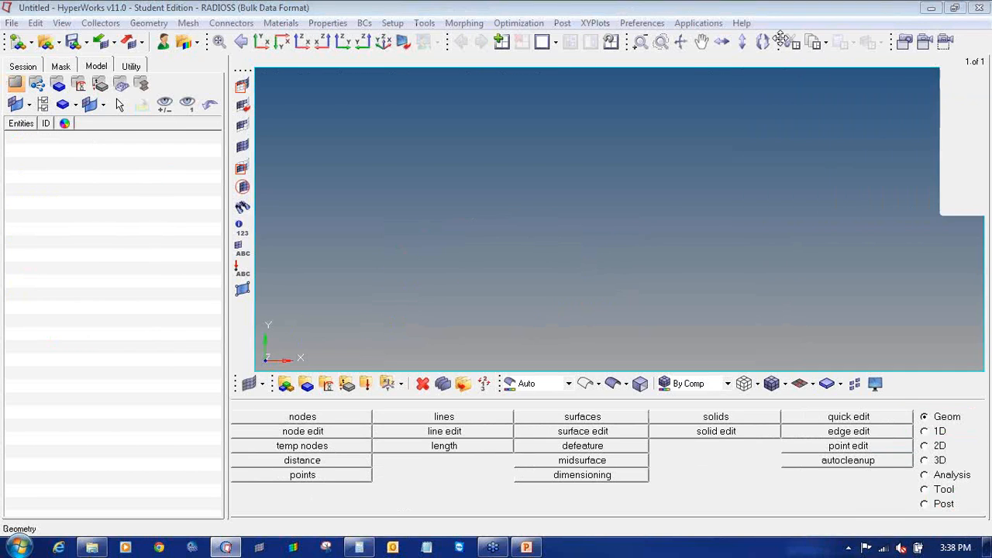
- Choose sshield.fem from the Tutorial - 3 folder as the RADIOSS (Bulk Data) solver deck for import
left_click(107, 42)
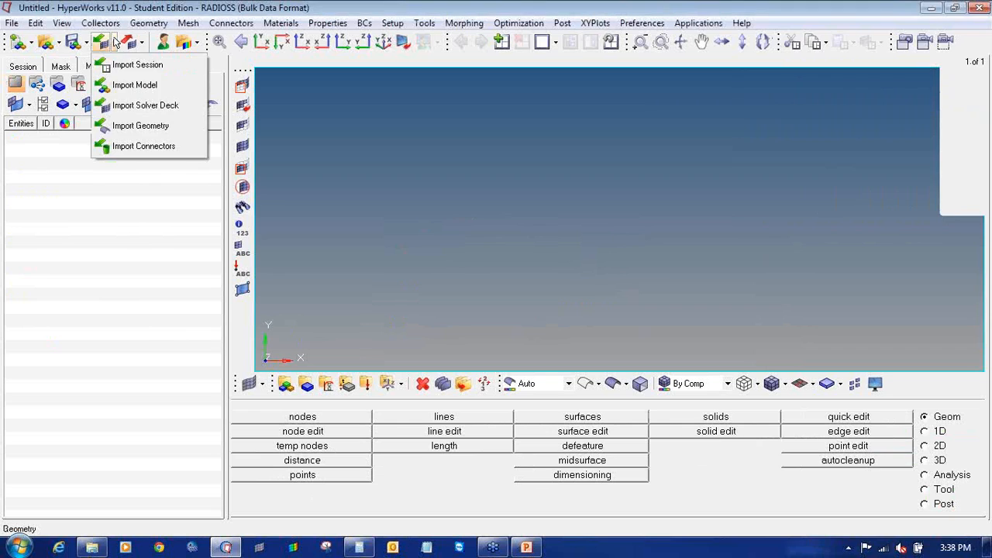
left_click(145, 105)
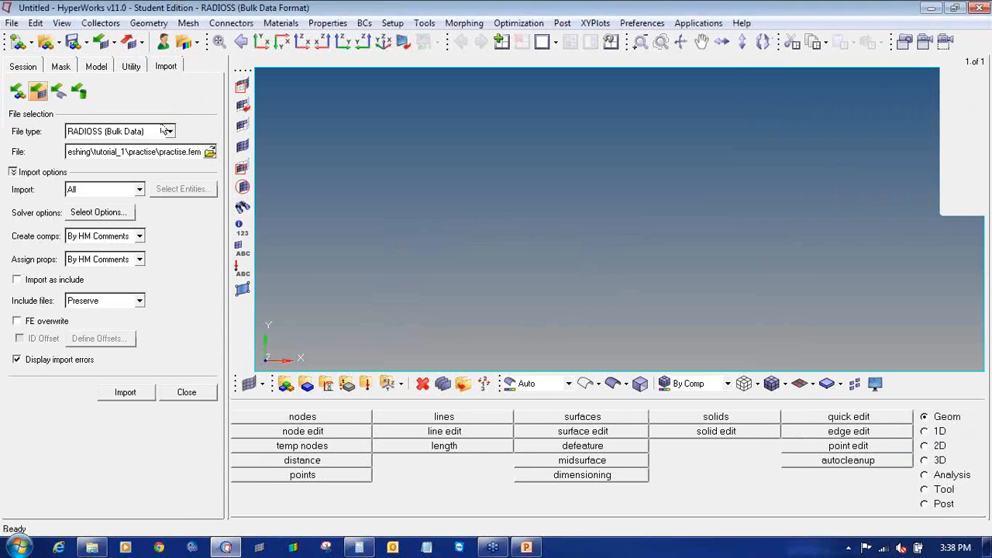
left_click(209, 153)
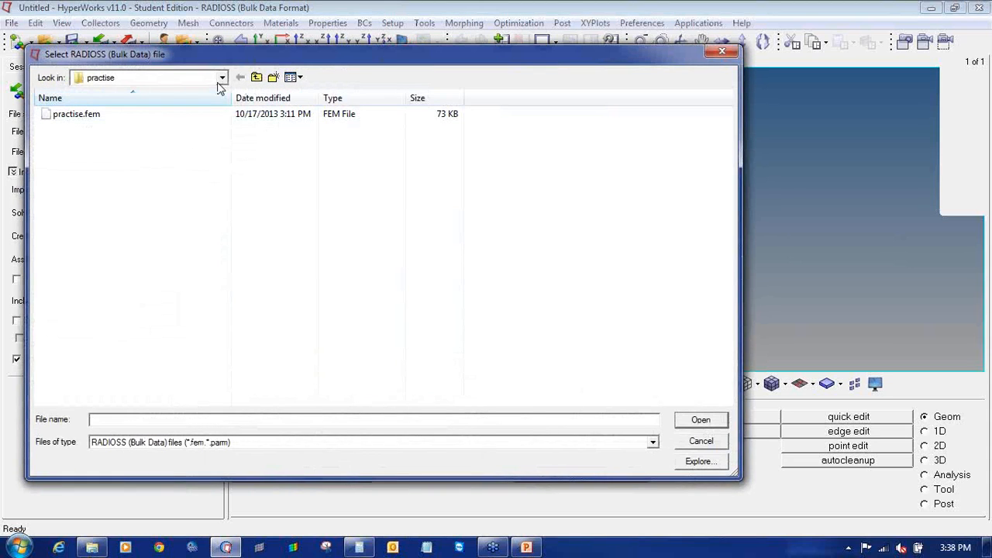
left_click(223, 77)
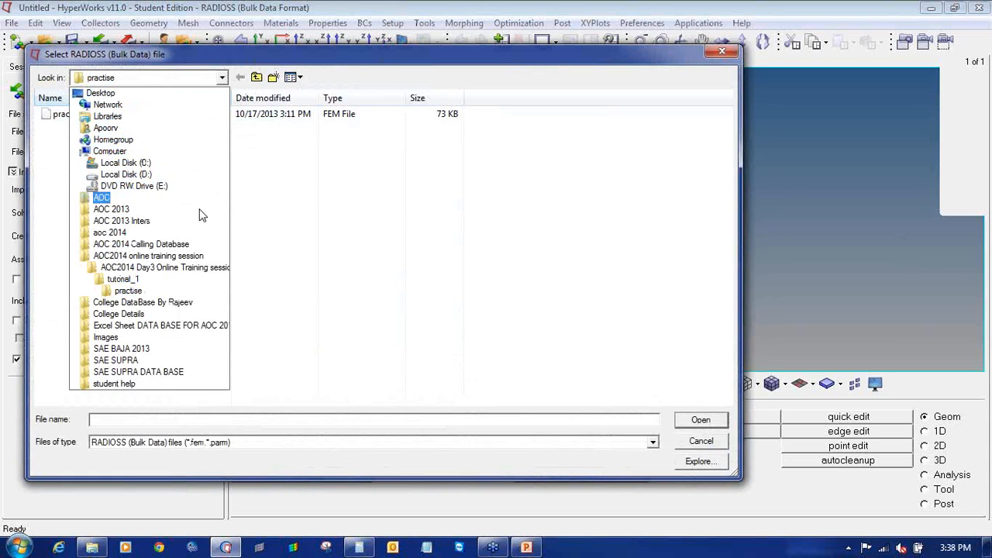
left_click(148, 255)
double_click(155, 128)
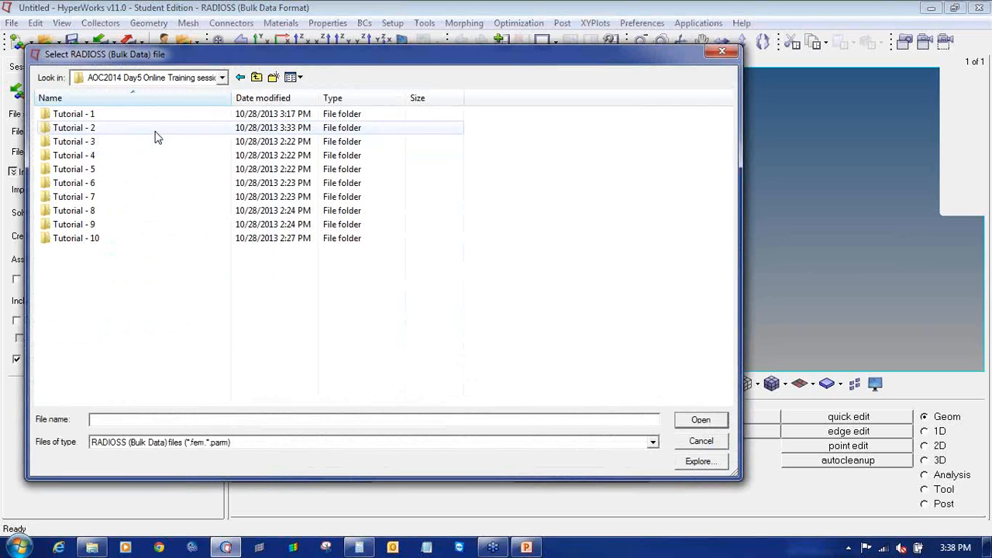
double_click(153, 142)
double_click(152, 116)
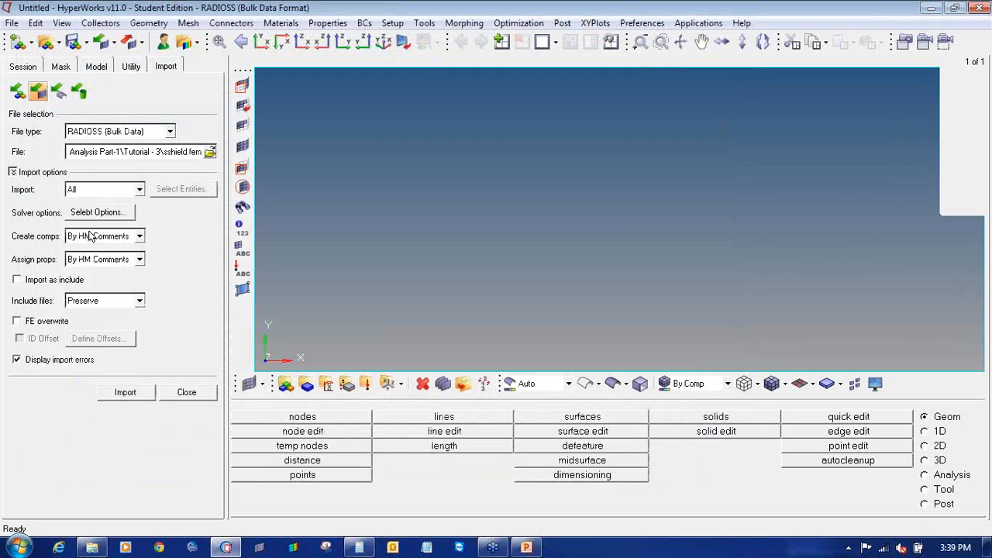
- Import the splash shield solver deck, close the import settings and display the imported entities in the Model browser
left_click(110, 396)
left_click(187, 393)
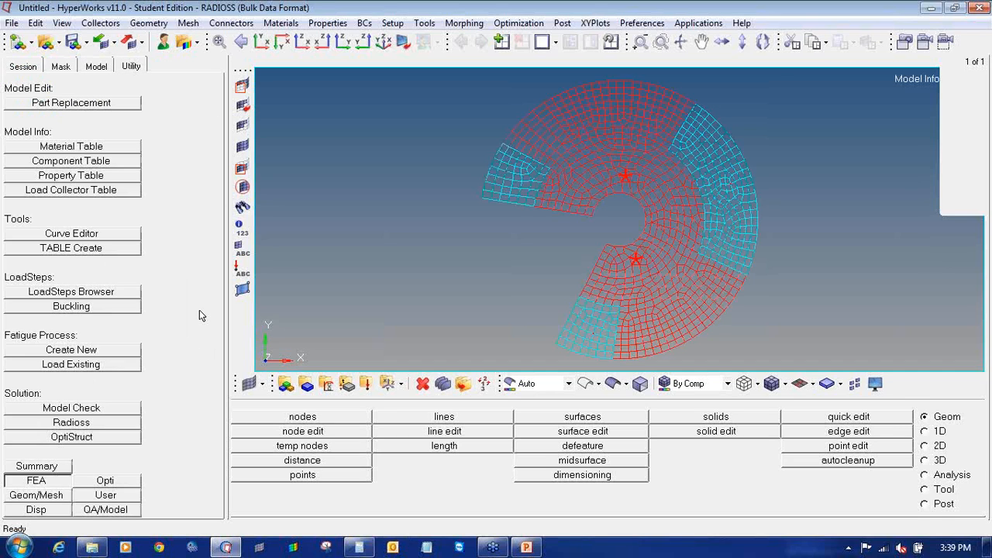
left_click(96, 66)
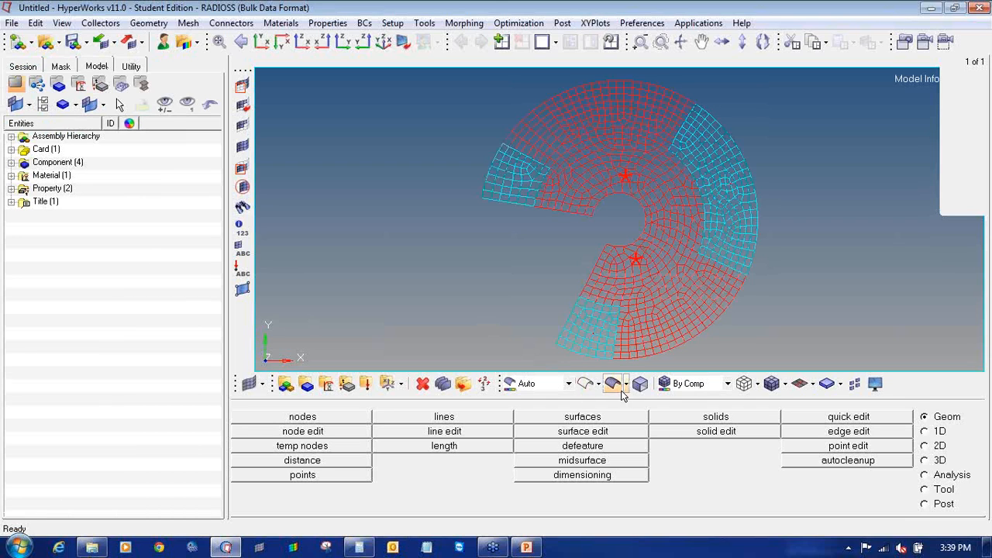
mouse_move(632, 260)
left_mouse_down("ctrl")
mouse_move(676, 219)
mouse_move(594, 191)
mouse_move(616, 220)
left_mouse_up("ctrl")
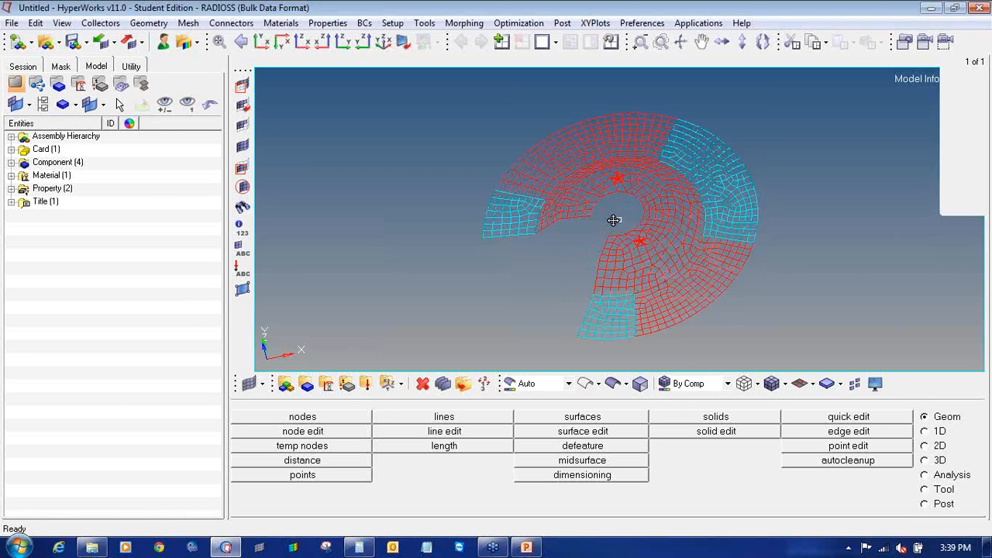
- Display the elements shaded with mesh lines and get a closer view of the two bolt holes
left_click(771, 385)
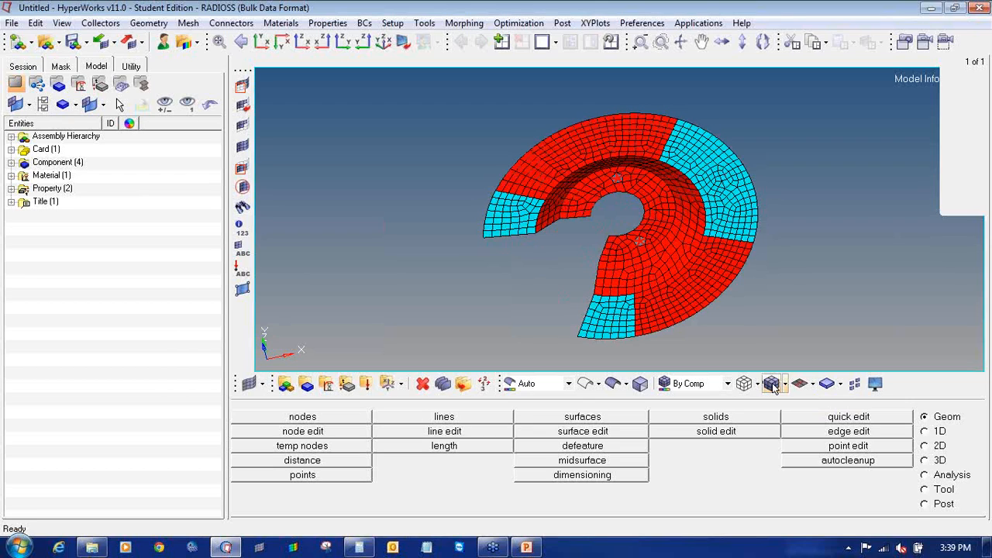
left_click_drag(622, 248, 656, 249, "ctrl")
scroll(614, 172, "up", 5, "ctrl")
right_click_drag(601, 251, 581, 171, "ctrl")
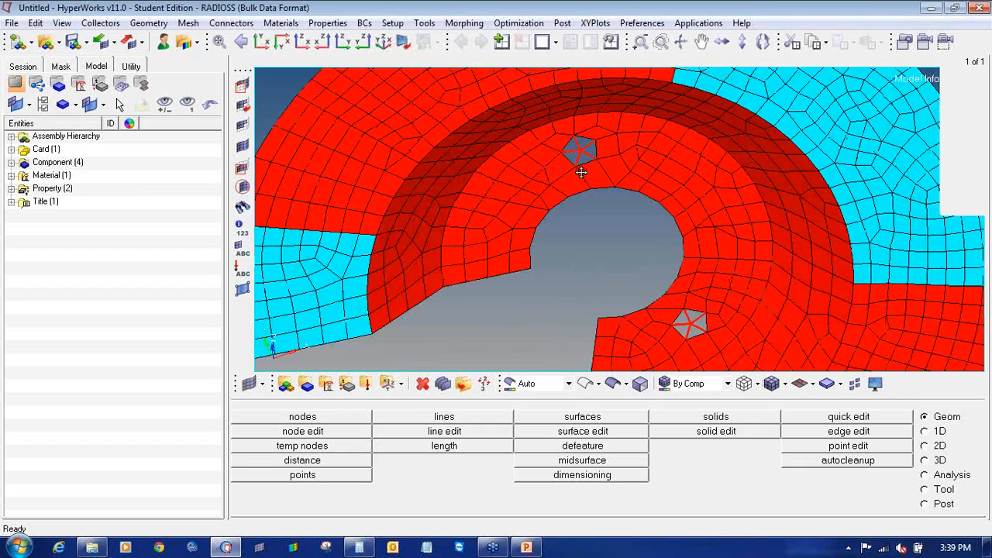
- Turn on element type labels and inspect the rigid elements in the holes and the labels across the whole part
left_click(244, 250)
left_click_drag(508, 338, 593, 198, "ctrl")
scroll(593, 196, "up", 5, "ctrl")
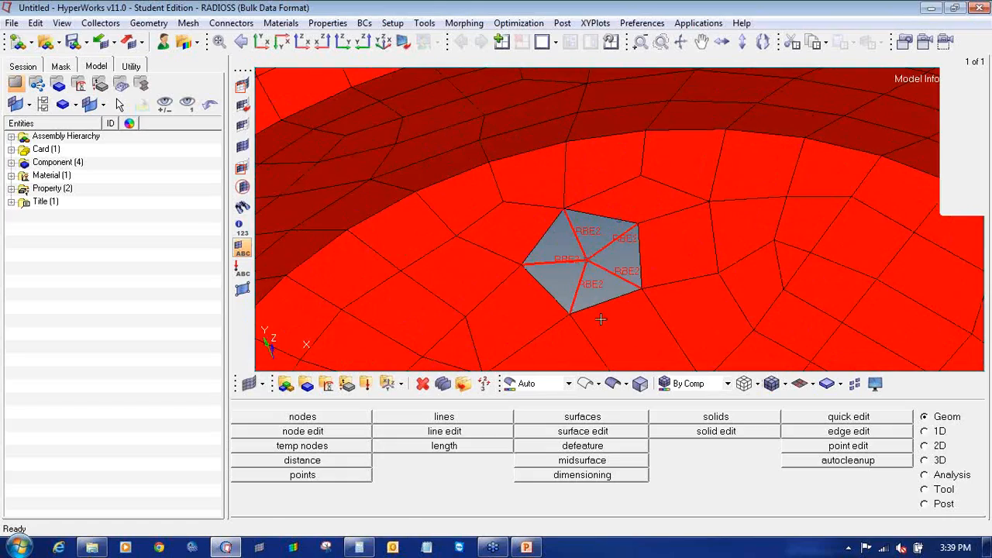
left_click_drag(629, 339, 752, 321, "ctrl")
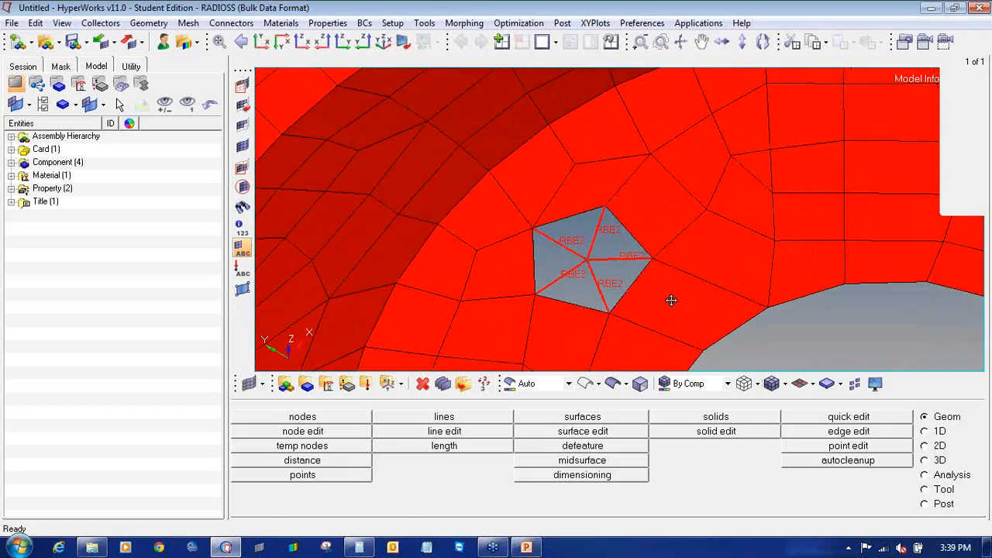
scroll(574, 273, "down", 7, "ctrl")
right_click_drag(649, 297, 610, 250, "ctrl")
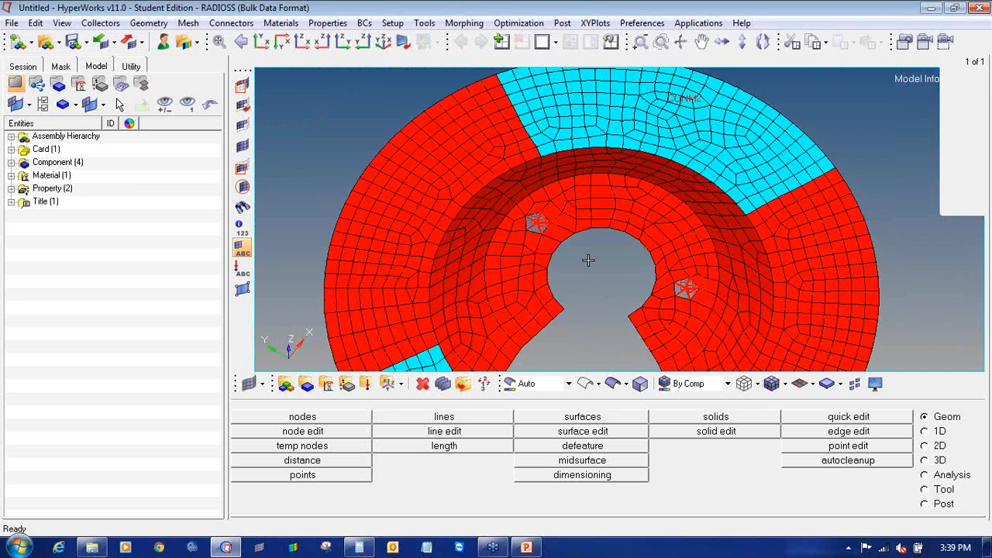
scroll(690, 179, "down", 4, "ctrl")
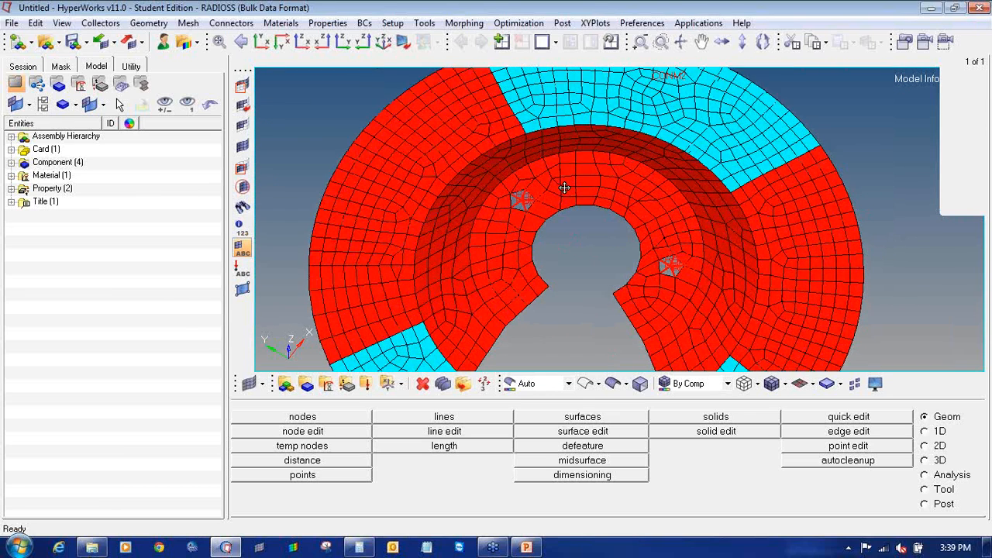
right_click_drag(549, 295, 559, 299, "ctrl")
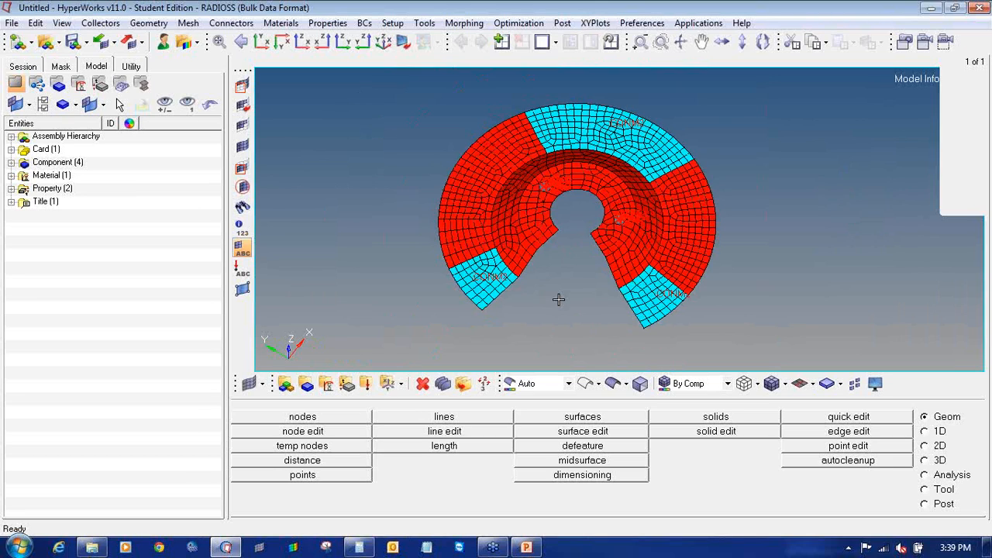
- List the model's materials, properties and components, and review the card values of material gn
left_click(11, 175)
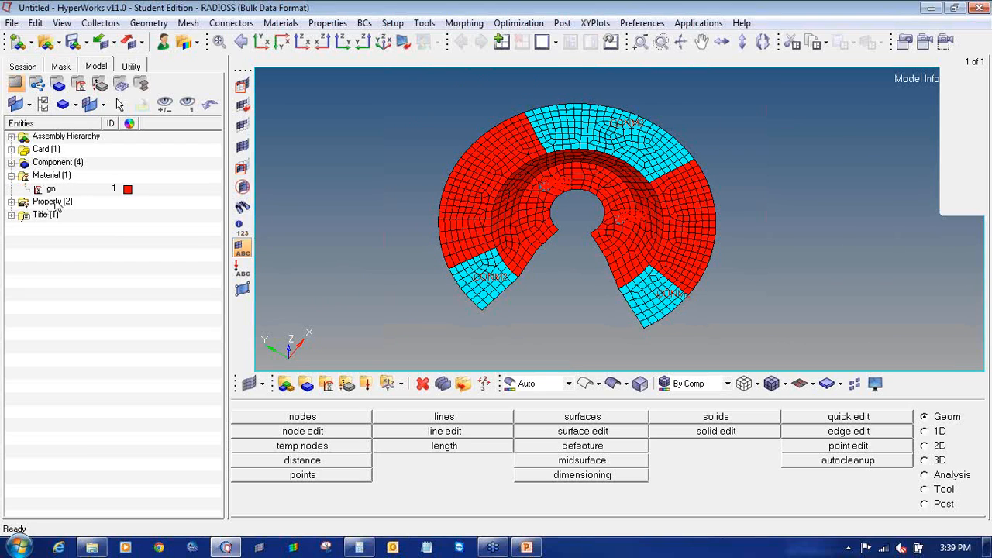
left_click(11, 201)
left_click(10, 162)
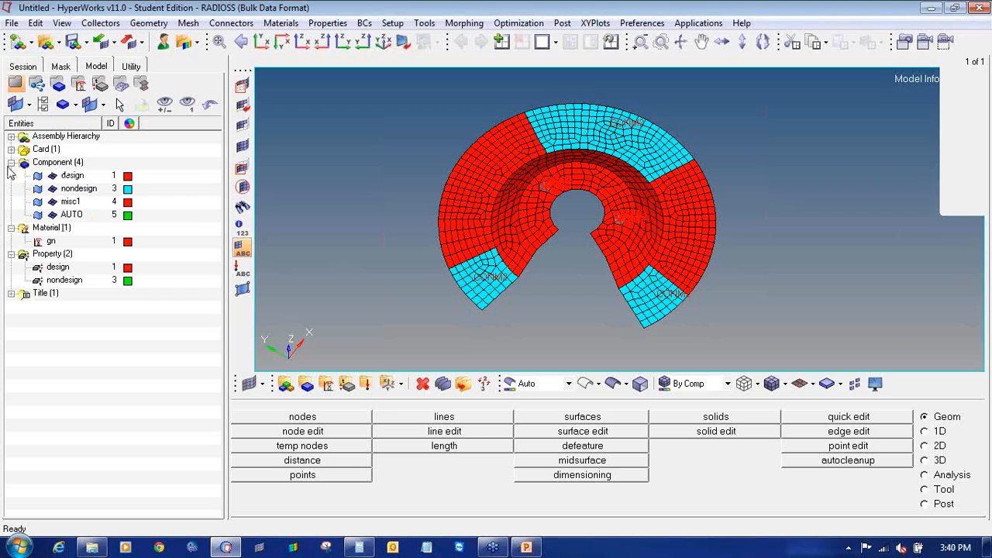
right_click(52, 243)
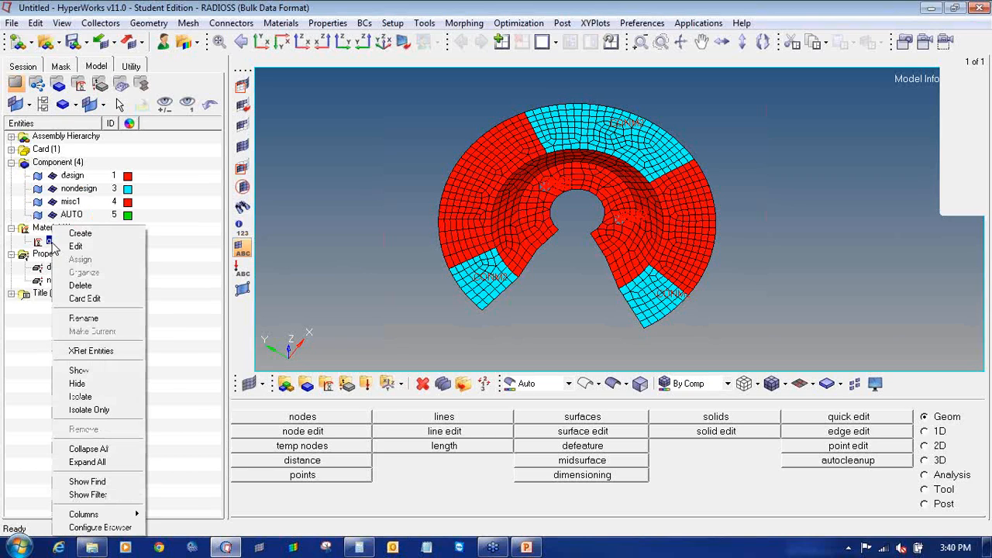
left_click(85, 302)
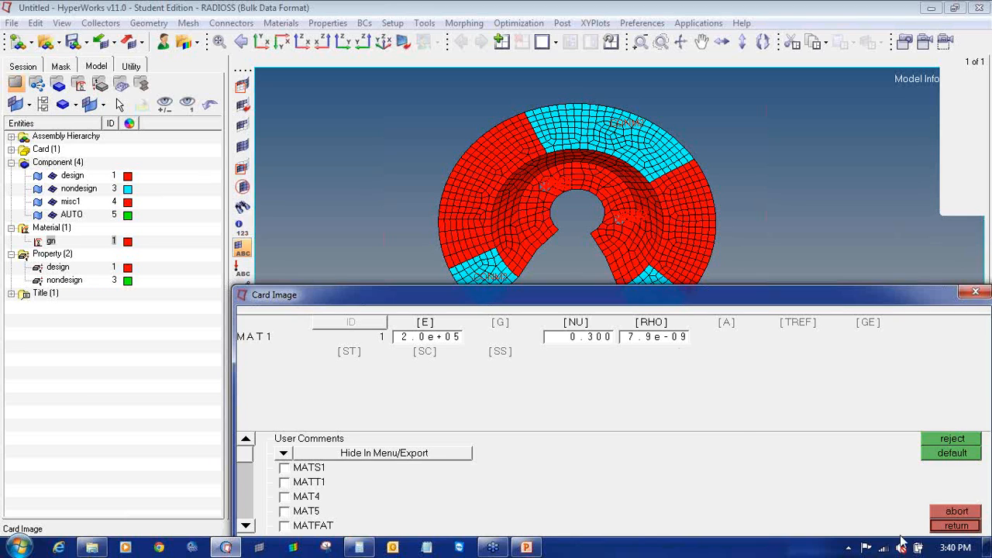
left_click(955, 526)
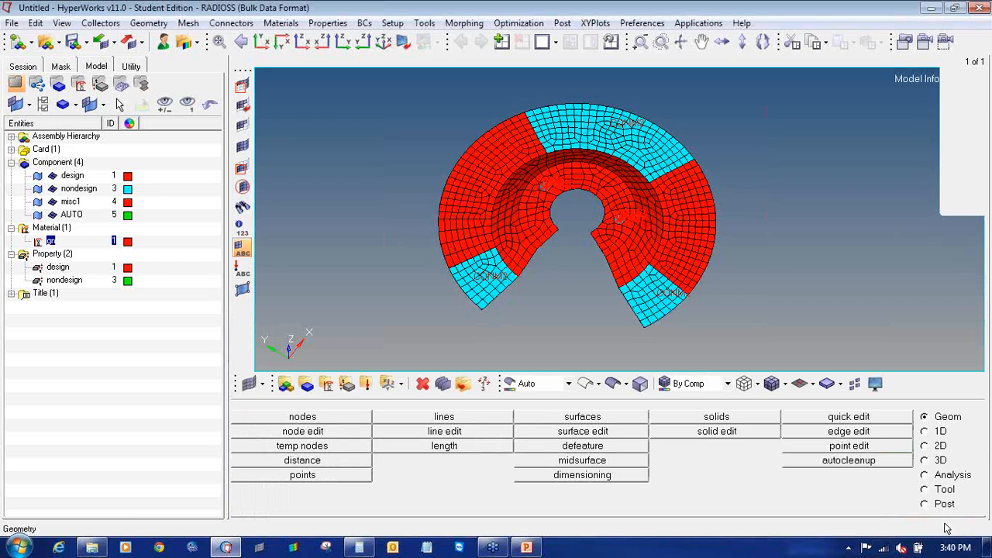
- Edit the PSHELL card of the design property to set its thickness T to 0.250
right_click(59, 269)
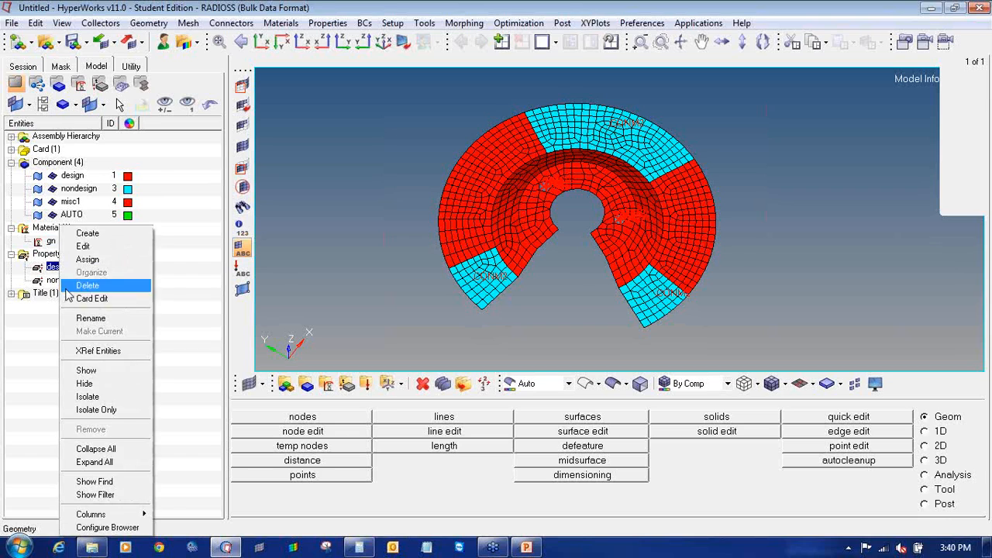
left_click(73, 301)
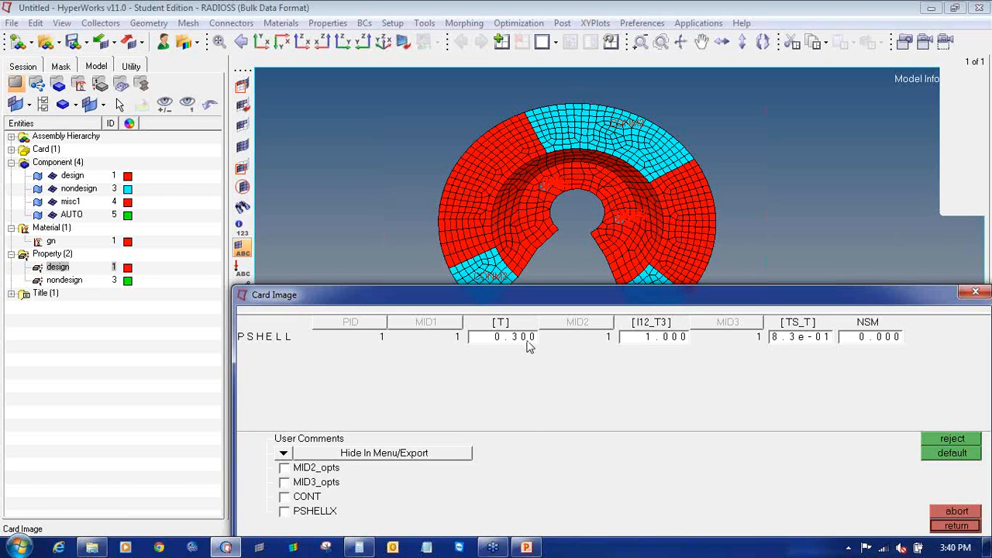
left_click(532, 345)
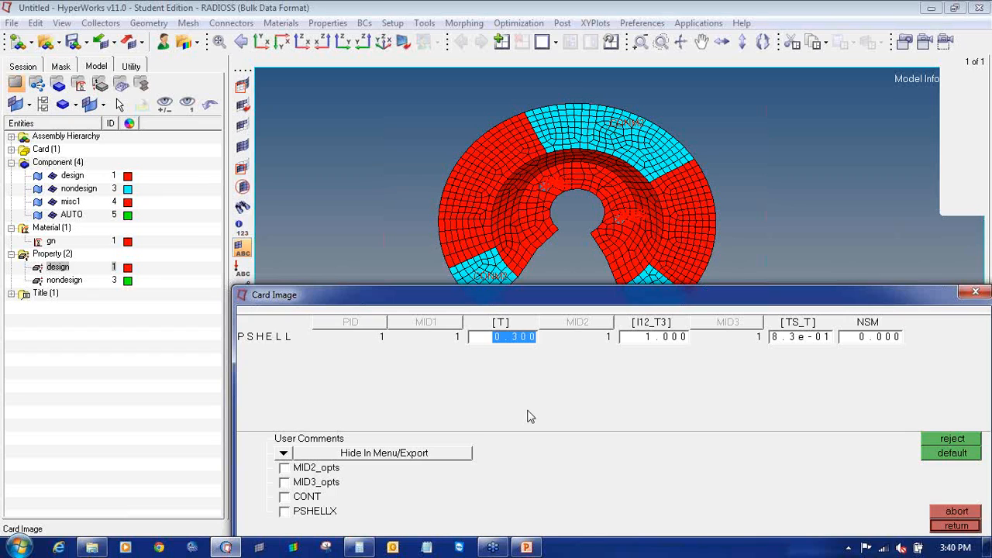
type("0.")
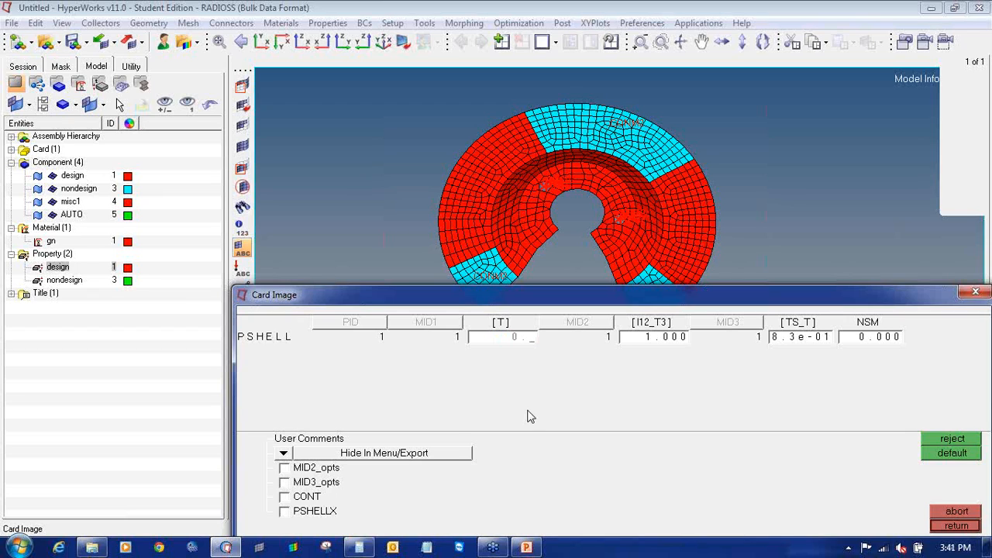
type("250")
left_click(957, 527)
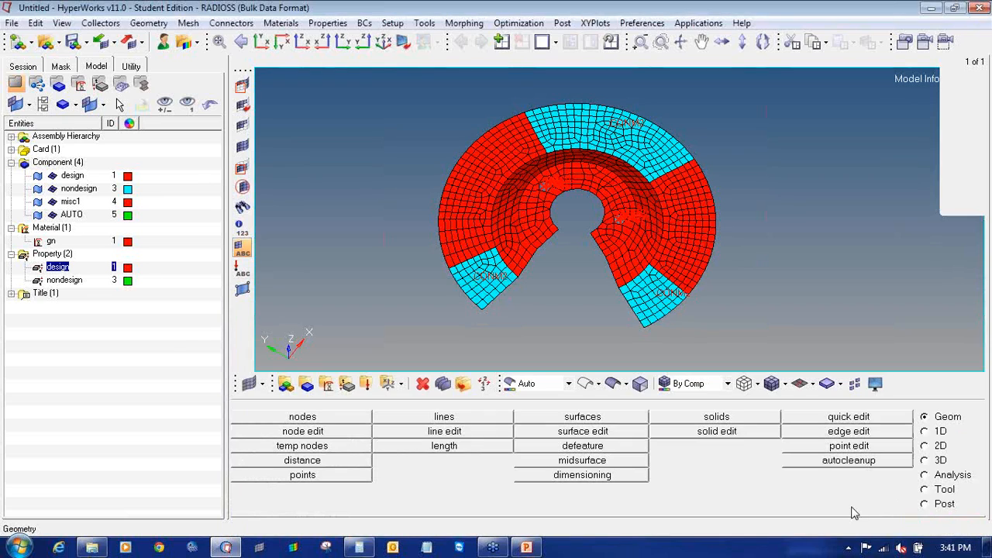
- Select the nondesign property for updating, with the PSHELL card image and material gn
right_click(74, 284)
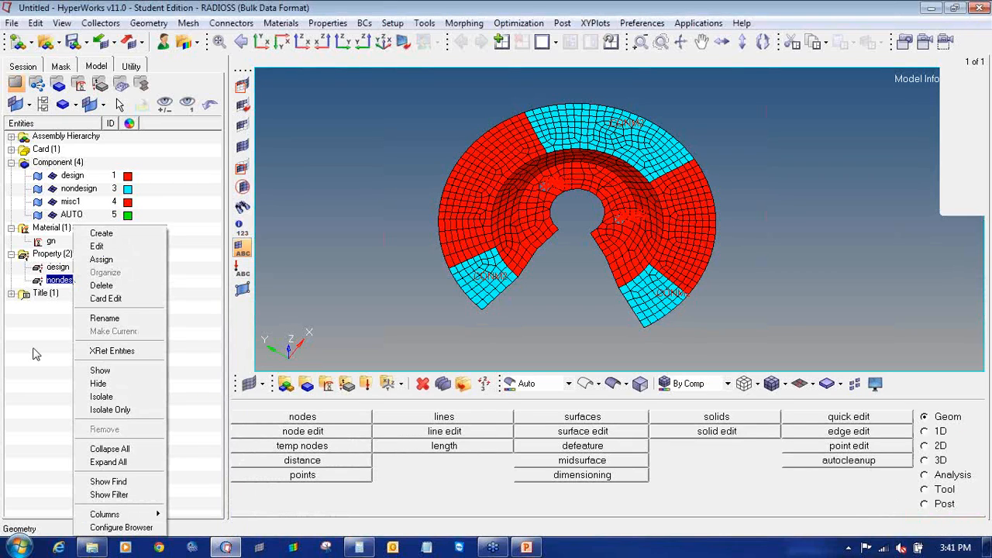
left_click(341, 383)
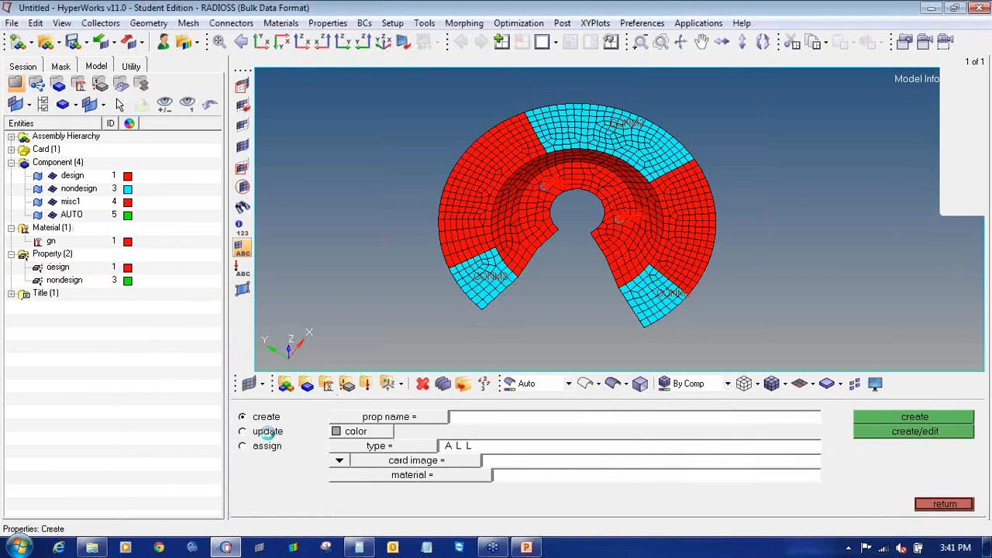
left_click(268, 432)
left_click(338, 418)
left_click(295, 433)
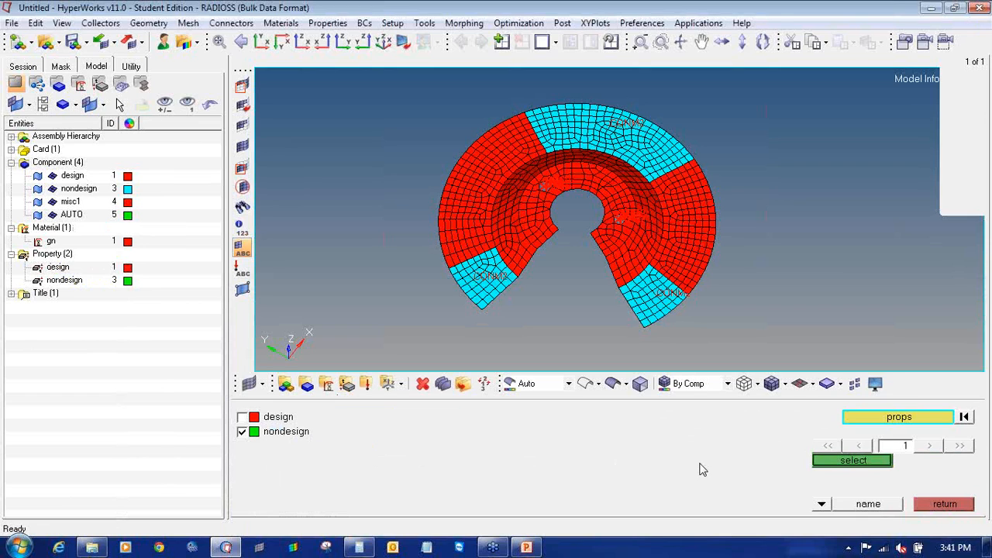
left_click(828, 462)
left_click(431, 446)
left_click(411, 490)
left_click(413, 464)
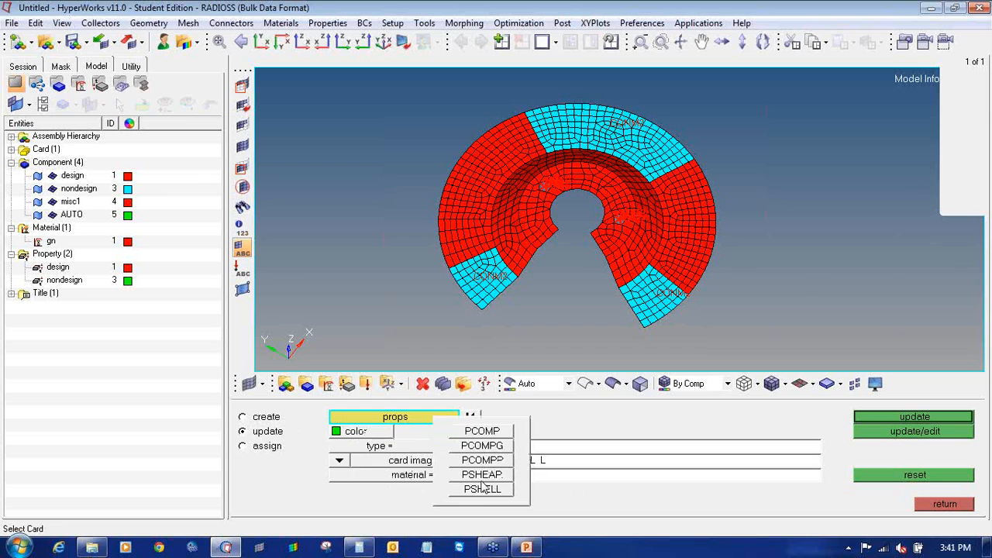
left_click(479, 490)
left_click(471, 474)
left_click(270, 427)
- Apply the nondesign property update and set its PSHELL thickness T to 0.250
left_click(936, 433)
double_click(513, 338)
type("0.250")
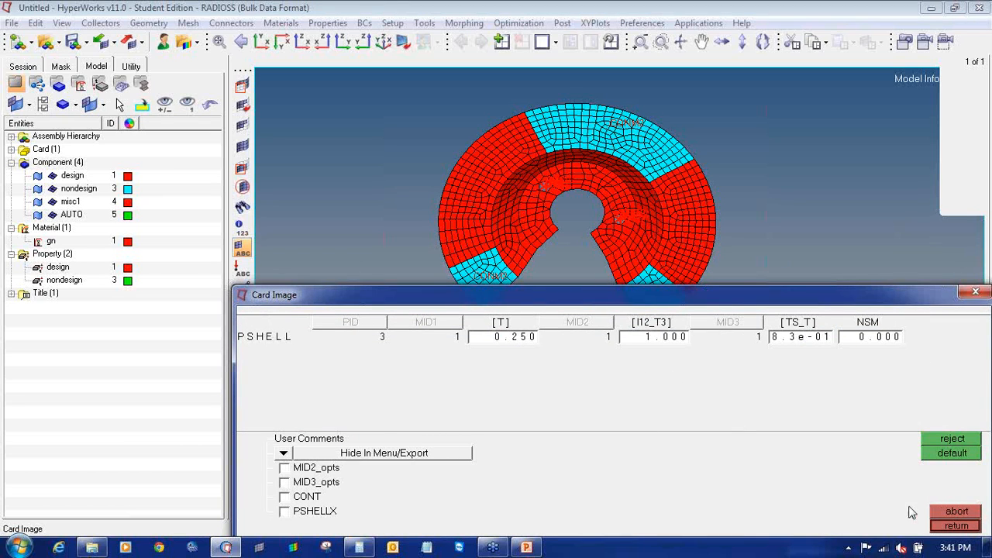
left_click(955, 527)
left_click(940, 502)
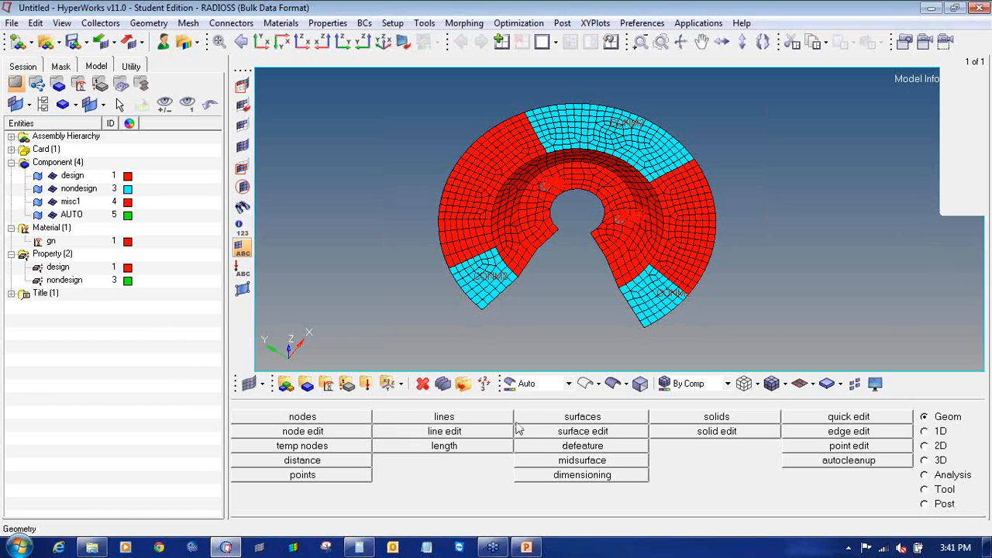
- Create a blue load collector named EIGRL with the EIGRL card image and open its card for editing
left_click(366, 385)
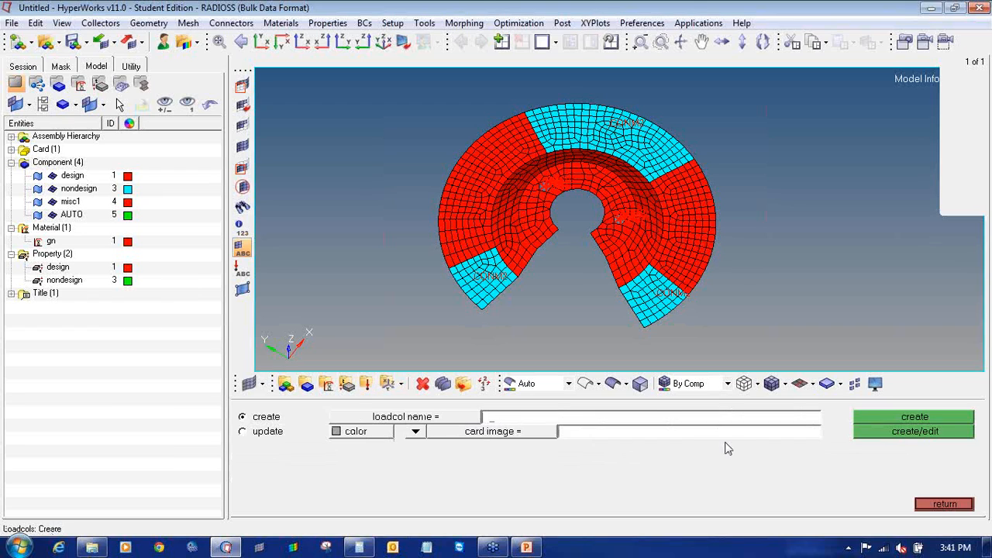
type("EIGRL")
left_click(553, 434)
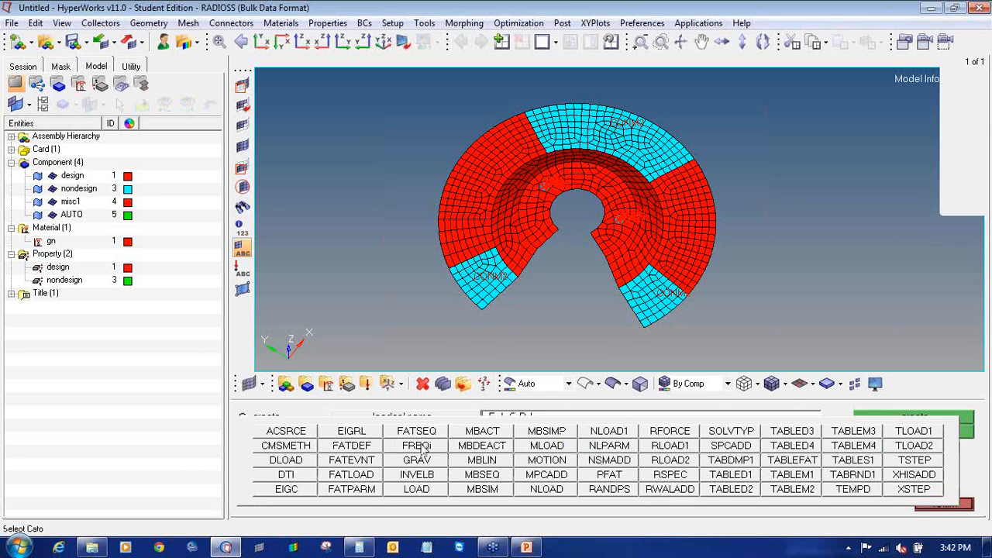
left_click(371, 434)
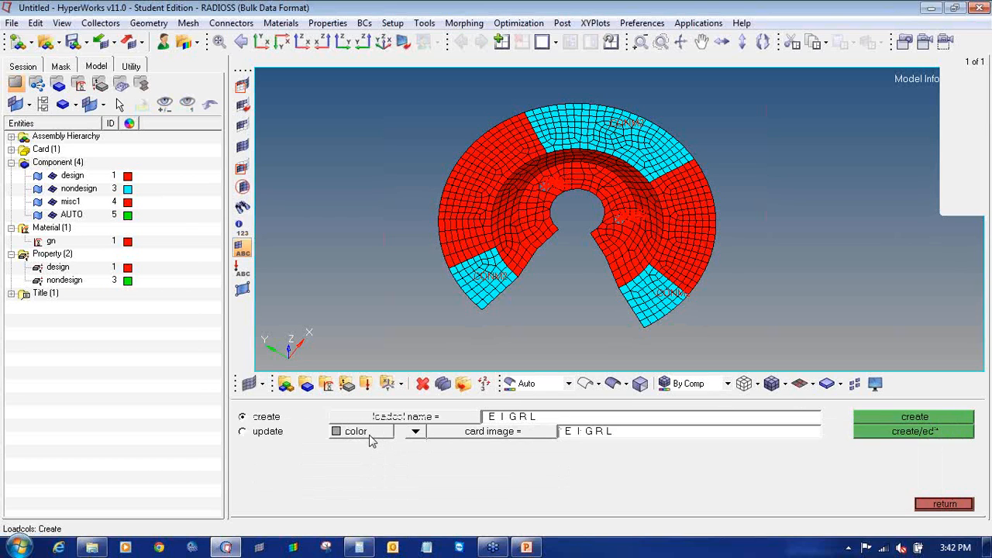
left_click(373, 435)
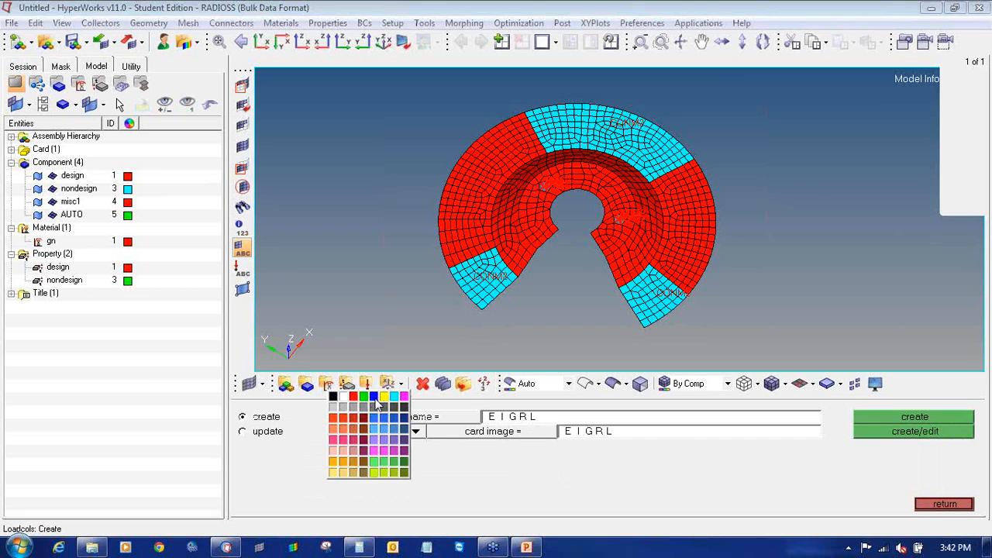
left_click(375, 398)
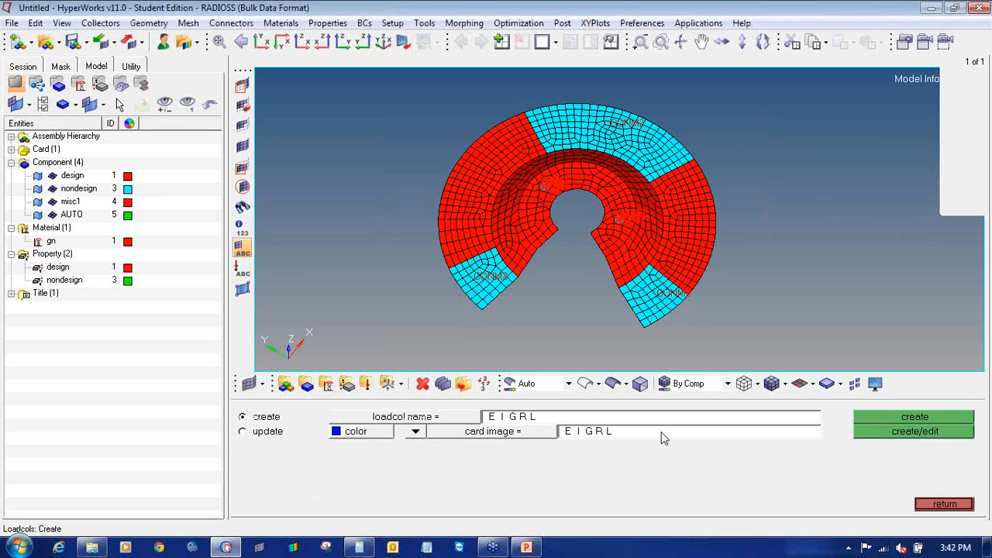
left_click(880, 439)
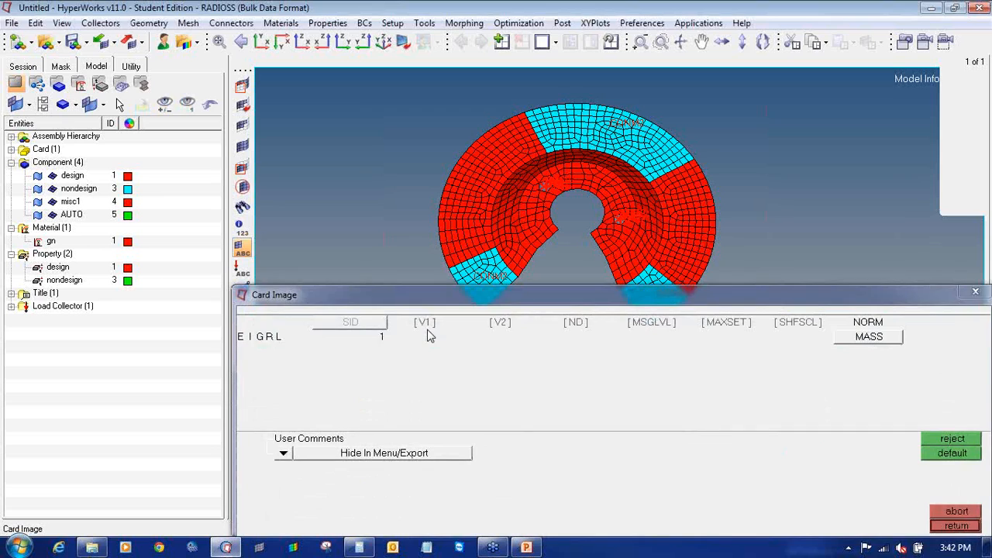
- Set the EIGRL card's upper frequency limit V2 to 200 and the number of modes ND to 6
left_click(496, 324)
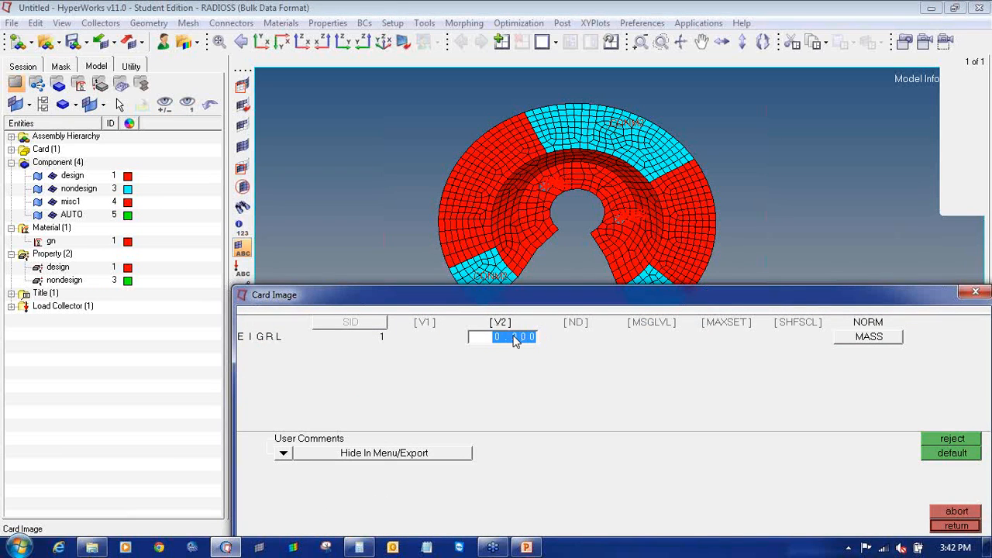
type("200.000")
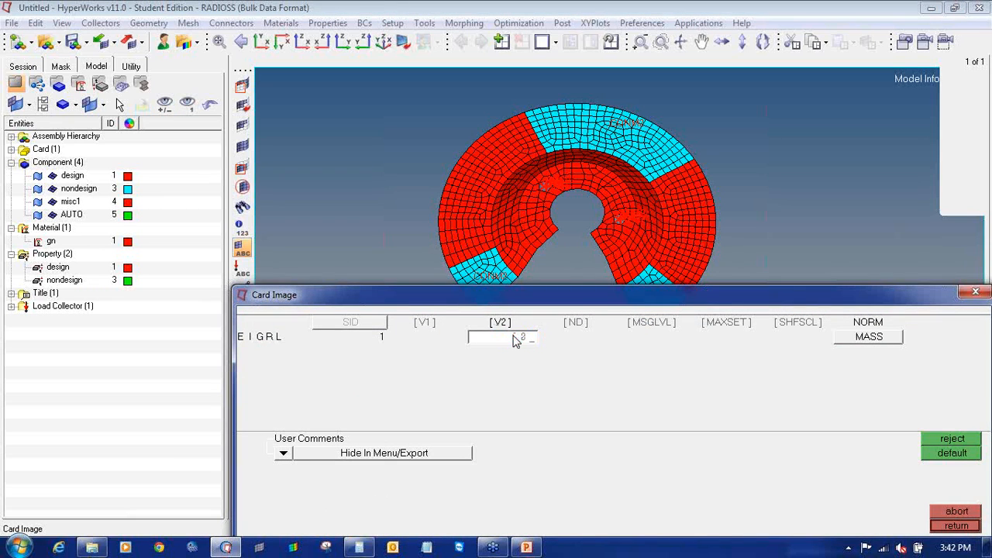
left_click(573, 337)
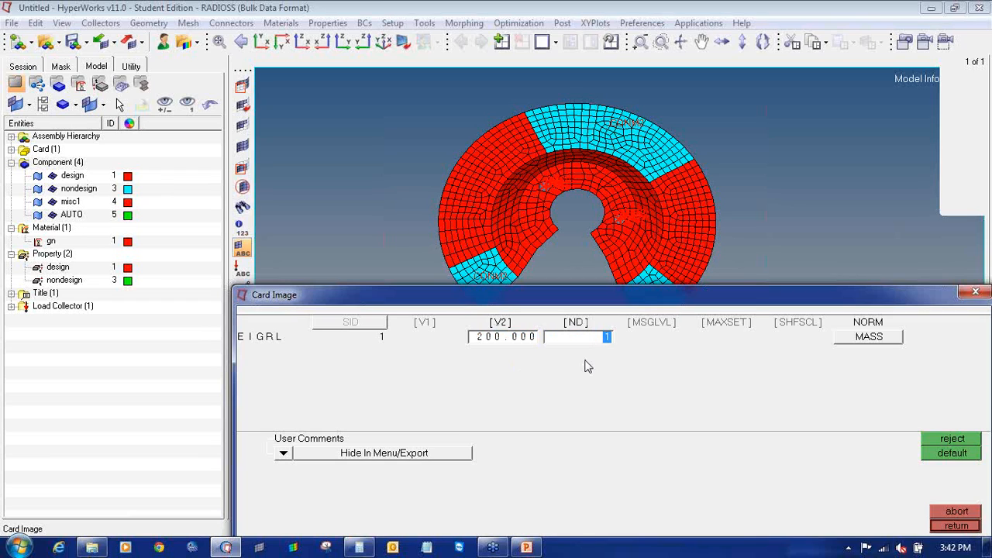
type("6")
key("Return")
left_click(948, 528)
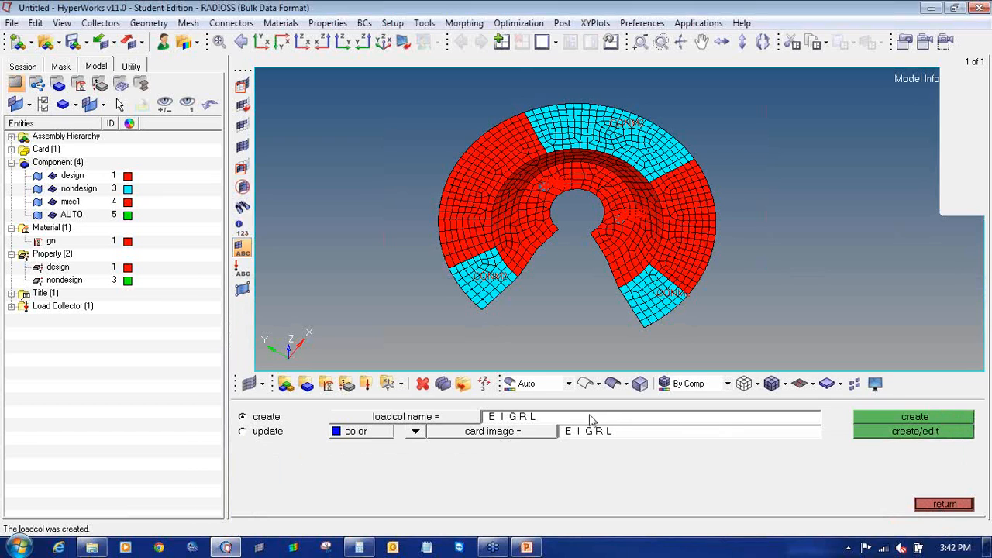
- Create a load collector named Constraints with no card image
left_click(564, 419)
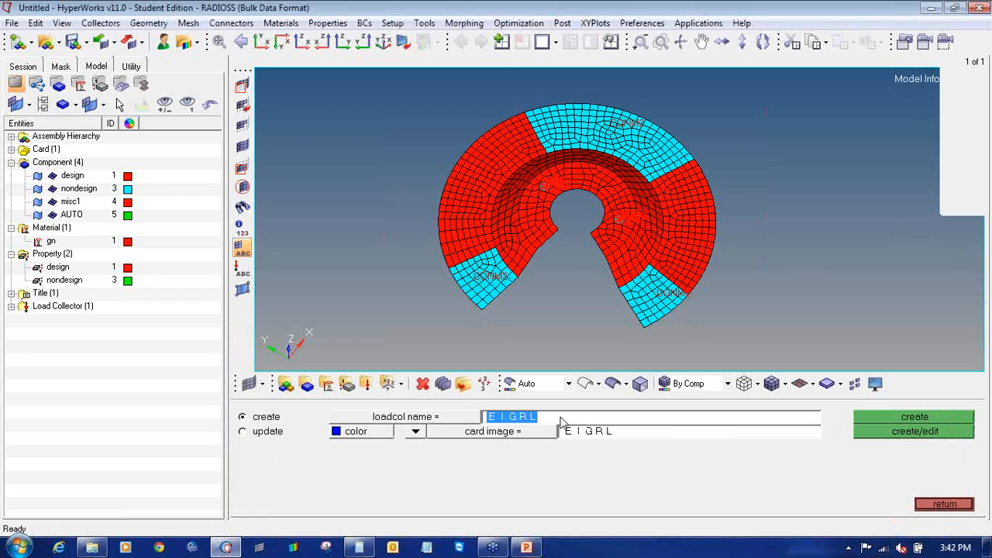
type("Co")
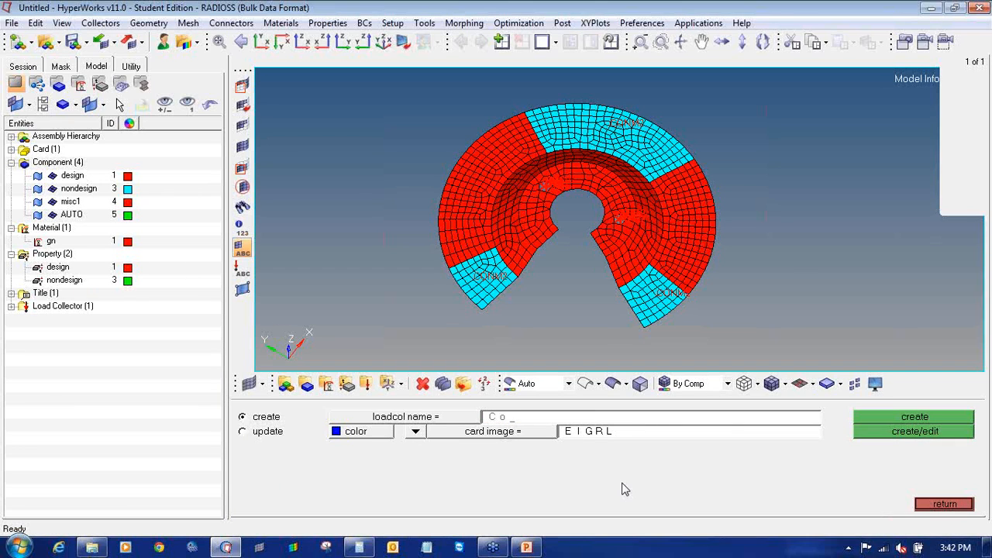
type("nstraints")
key("Return")
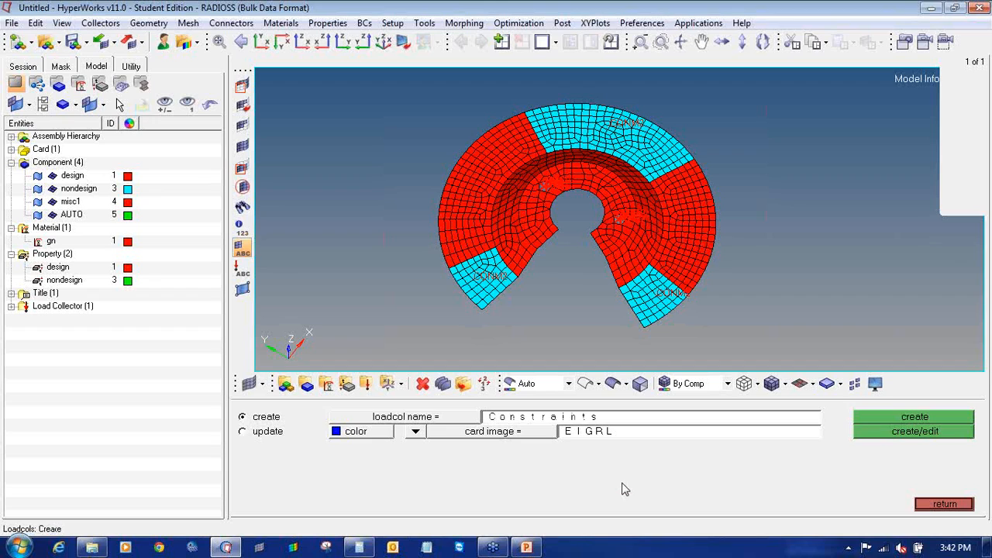
left_click(414, 432)
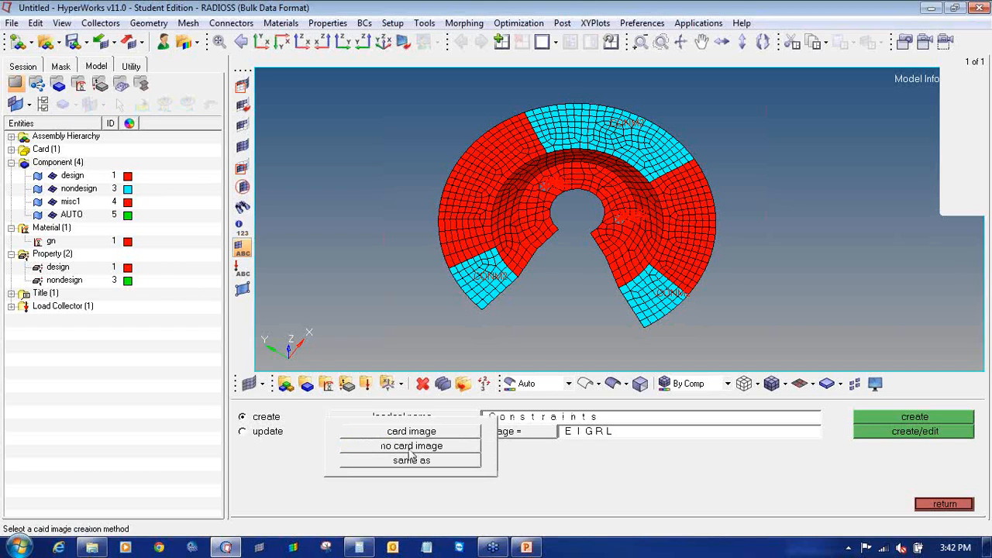
left_click(411, 446)
left_click(906, 433)
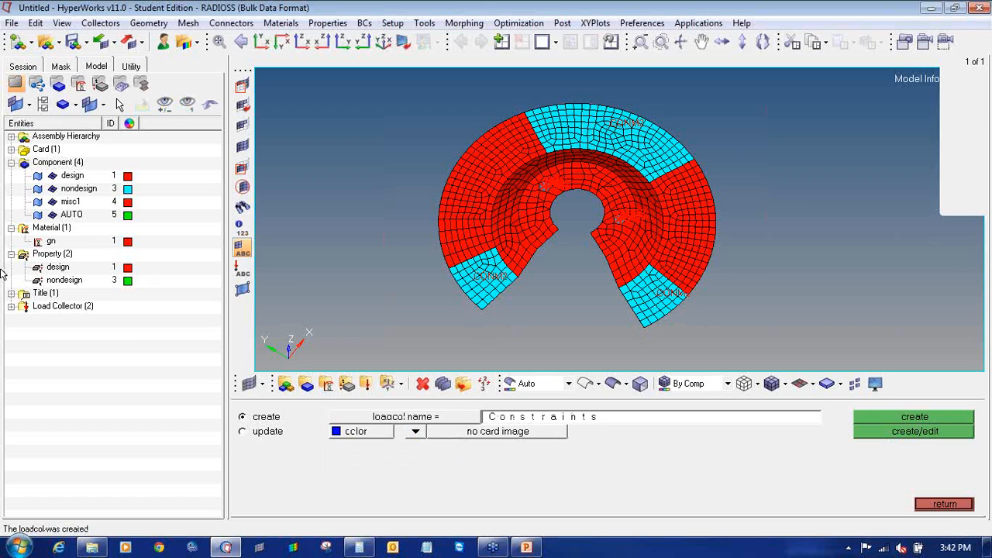
- Recolor the EIGRL load collector pink to distinguish it from Constraints
left_click(12, 306)
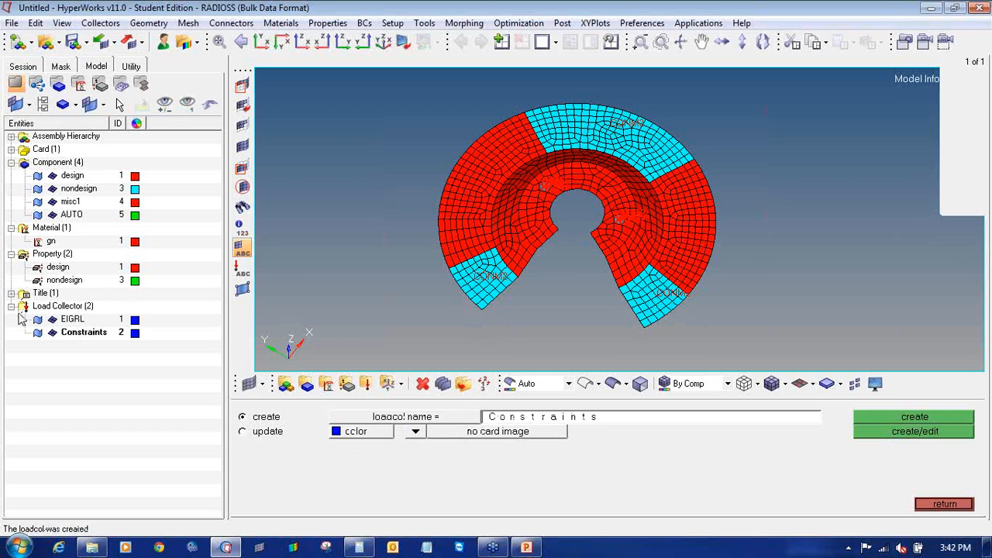
left_click(135, 324)
left_click(114, 325)
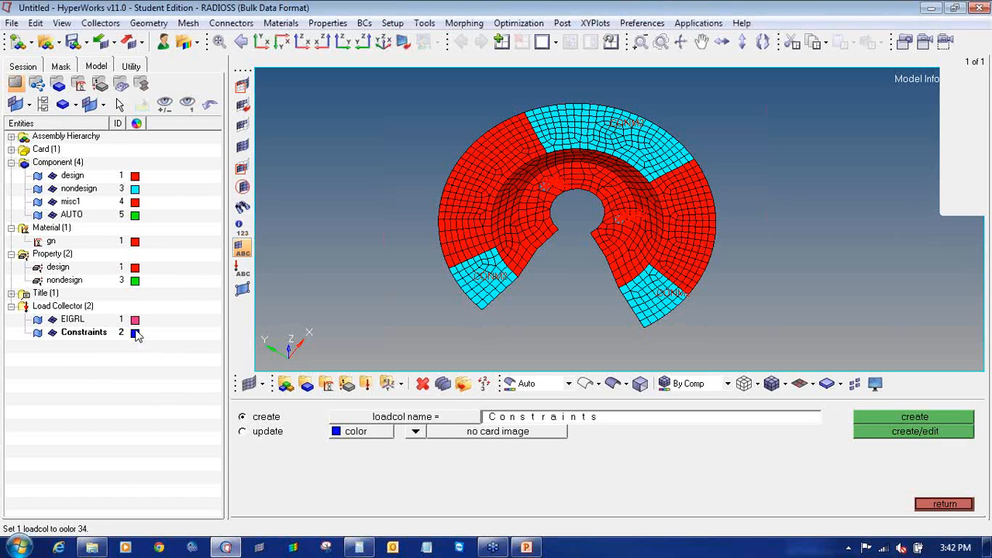
- Create SPC constraints on dof1 to dof6 at the centre nodes of the two RBE2 spiders near the inner hole
left_click(945, 504)
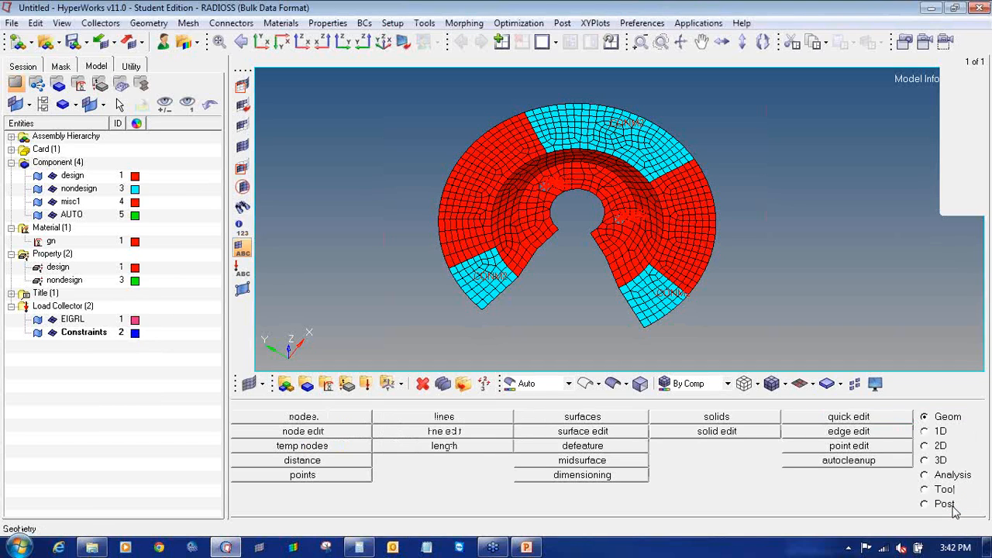
left_click(934, 477)
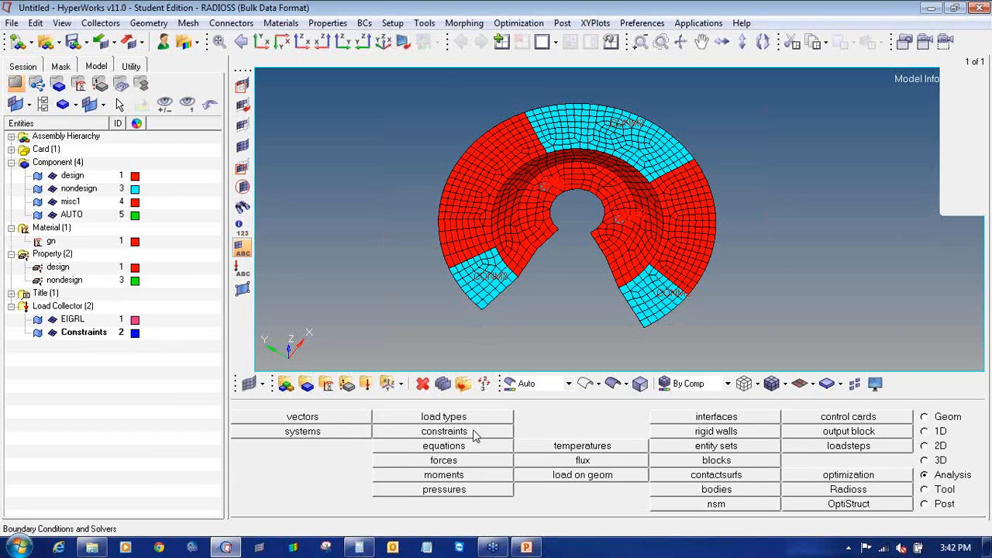
left_click(448, 432)
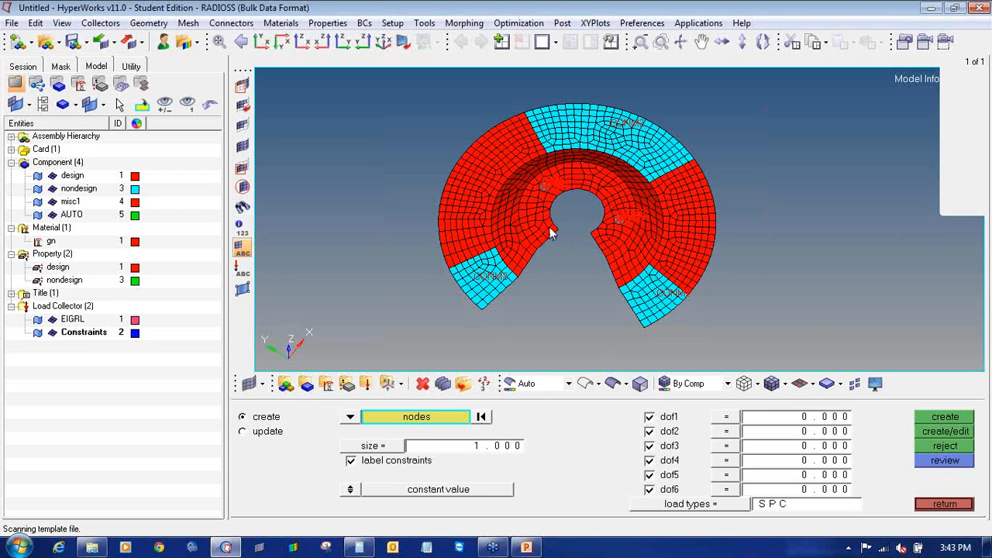
scroll(541, 219, "up", 5)
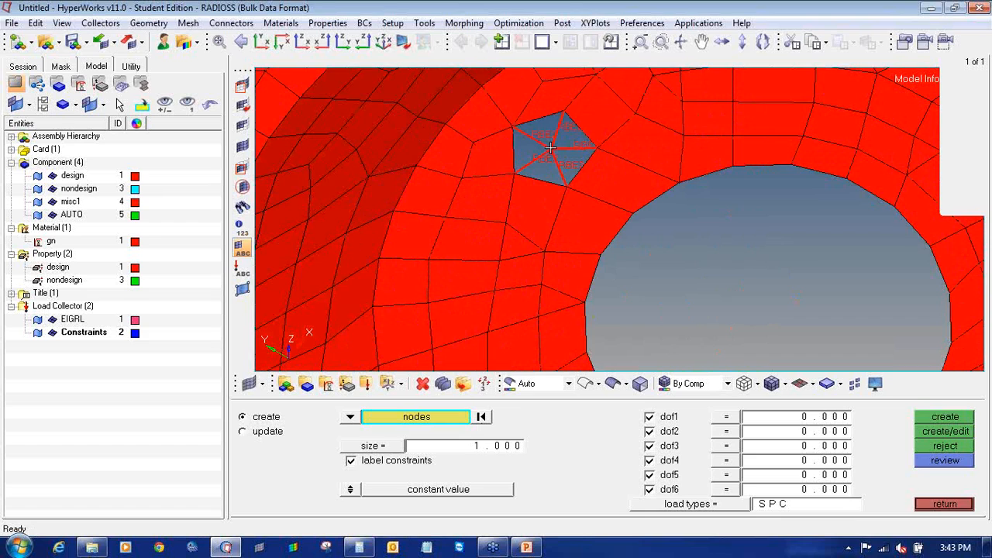
scroll(597, 242, "down", 2)
scroll(763, 293, "up", 4)
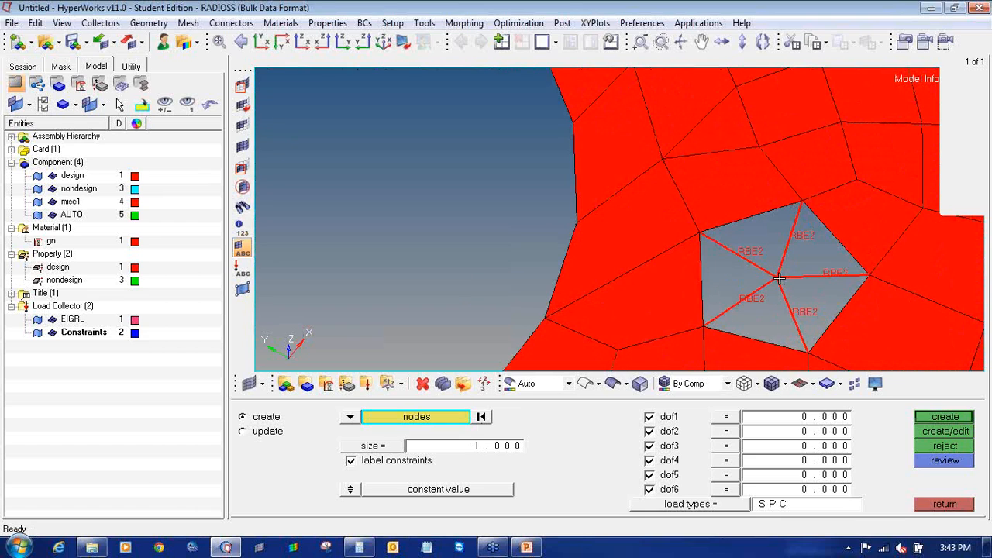
left_click(946, 417)
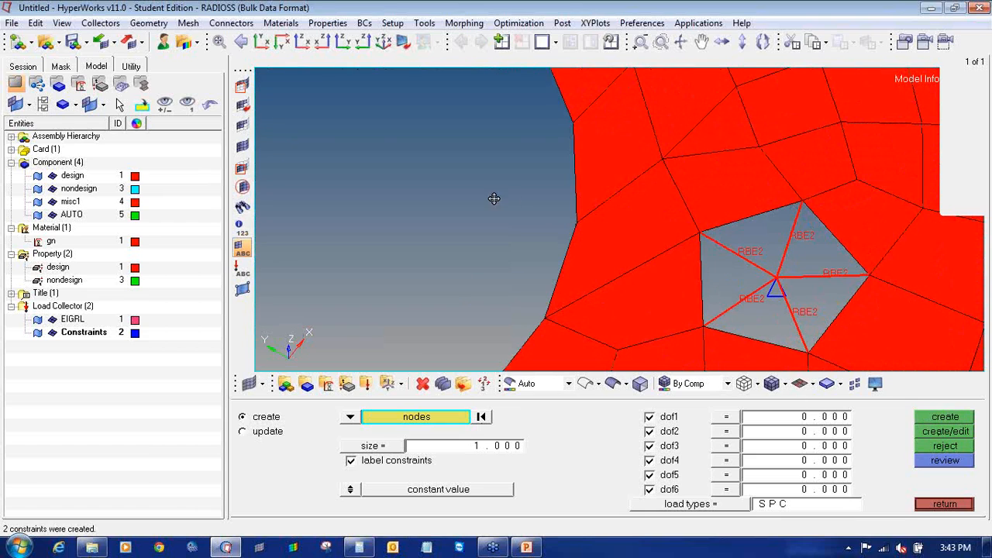
- Set the constraint display size to 10
scroll(533, 236, "down", 1)
scroll(533, 236, "down", 3)
left_click(441, 448)
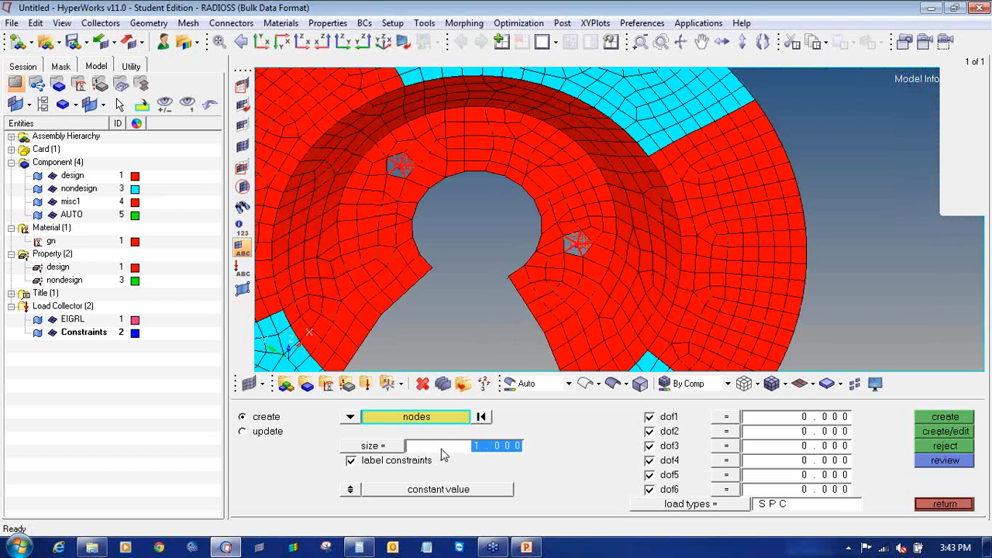
type("10")
key("Return")
left_click_drag(513, 283, 530, 262, "ctrl")
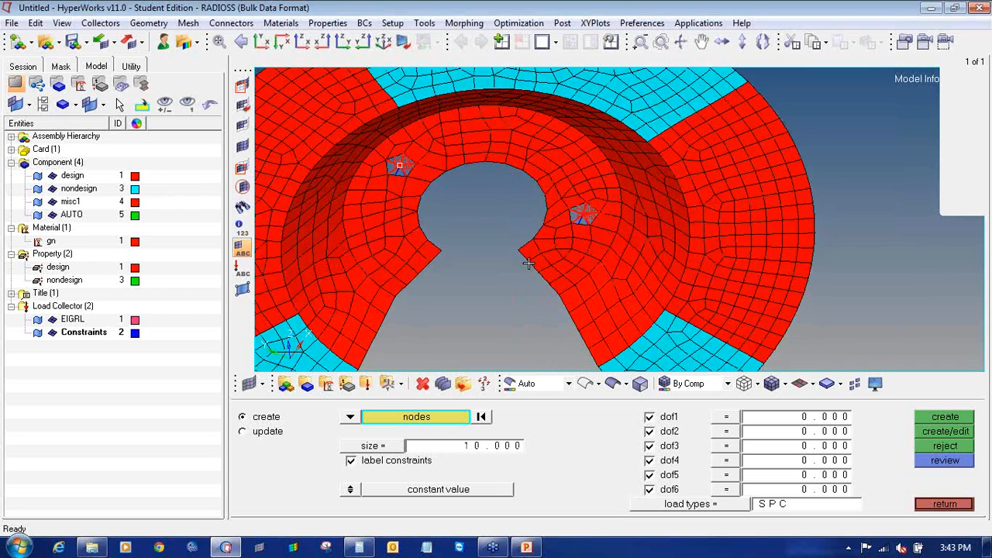
- Turn off the element labels on the model and finish creating constraints
left_click(243, 249)
scroll(423, 226, "down", 5)
left_click_drag(474, 245, 496, 266, "ctrl")
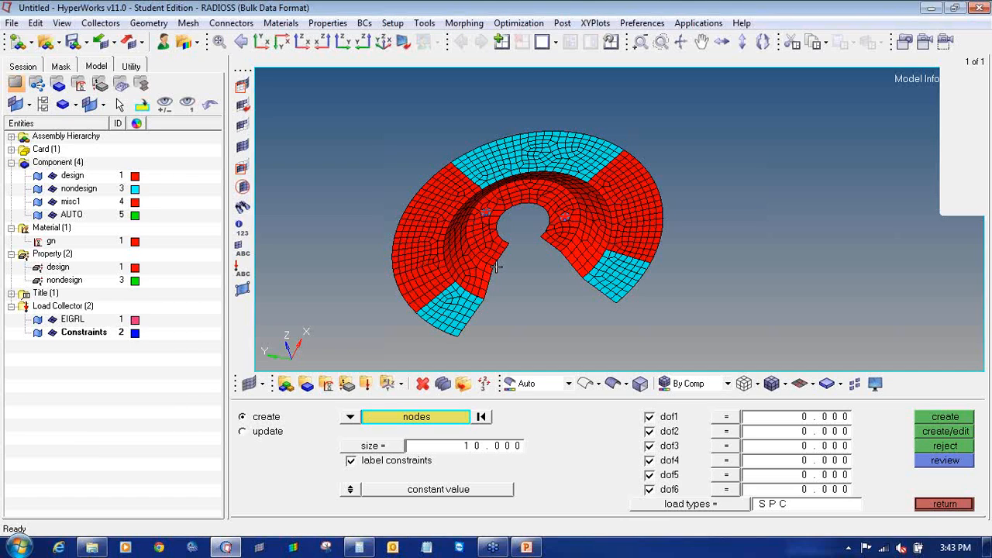
left_click(939, 505)
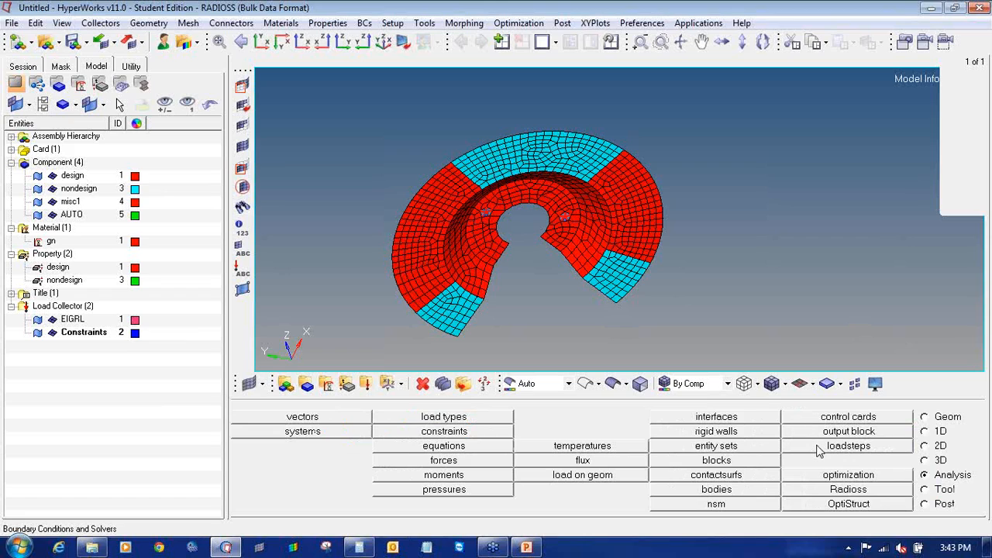
- Define a normal modes load step named bolted with its SPC set to the Constraints load collector
left_click(889, 450)
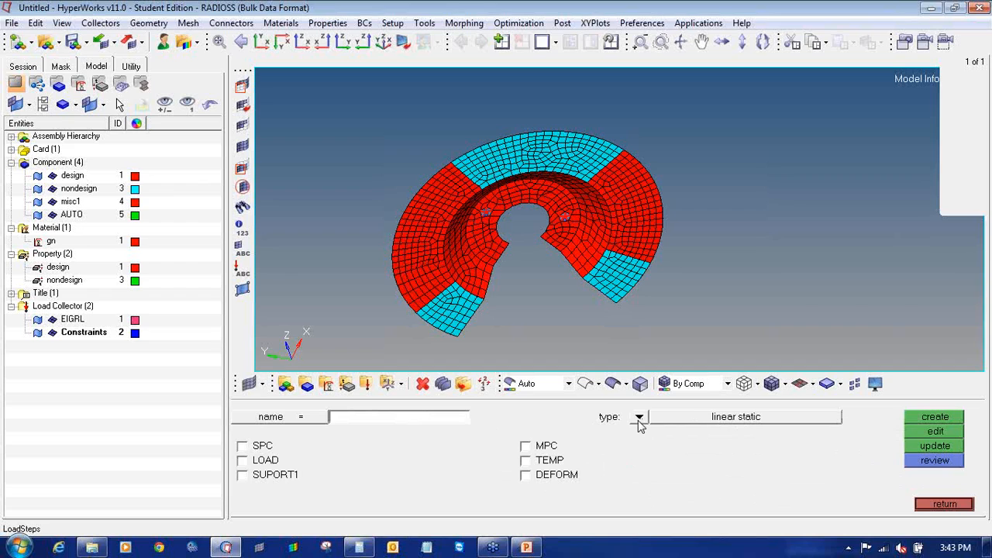
left_click(639, 418)
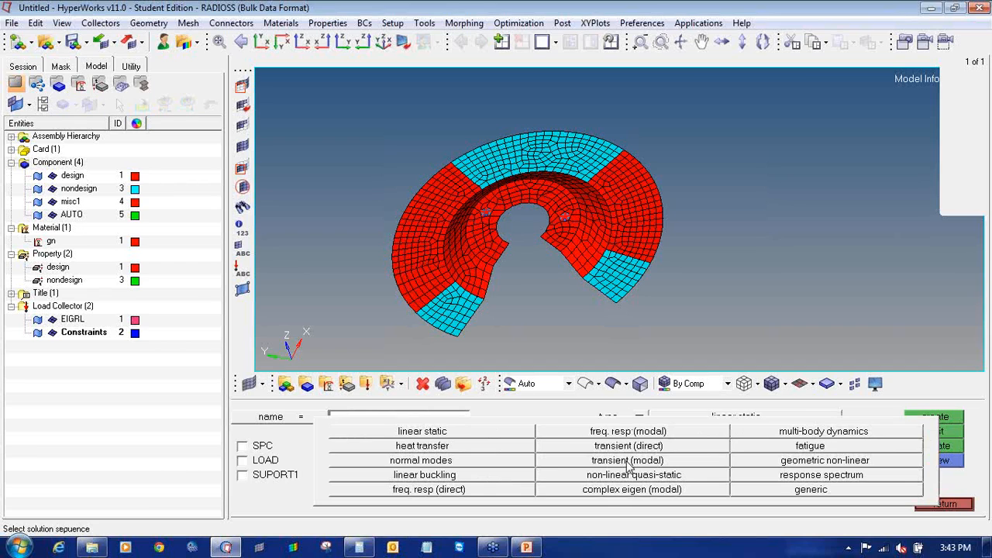
left_click(504, 469)
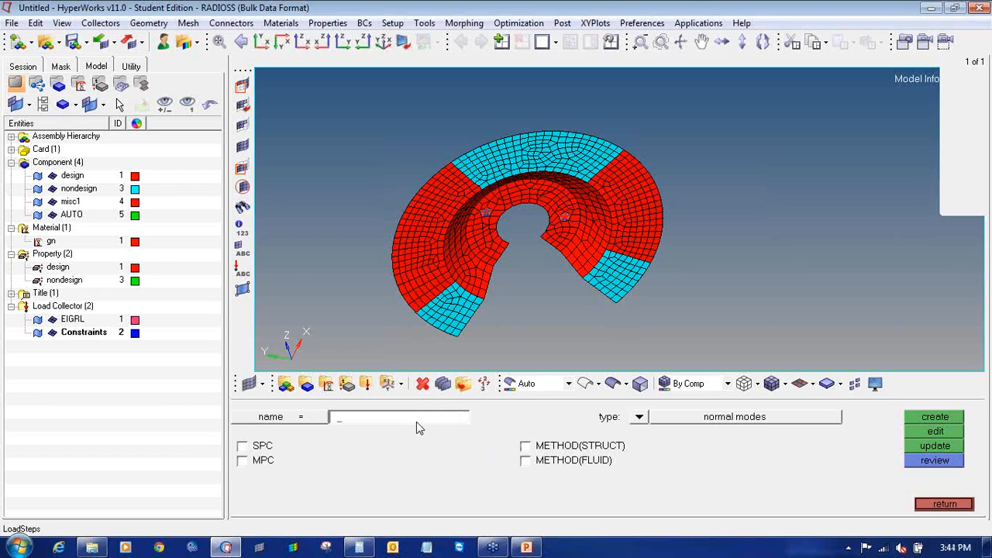
type("bolted")
left_click(258, 448)
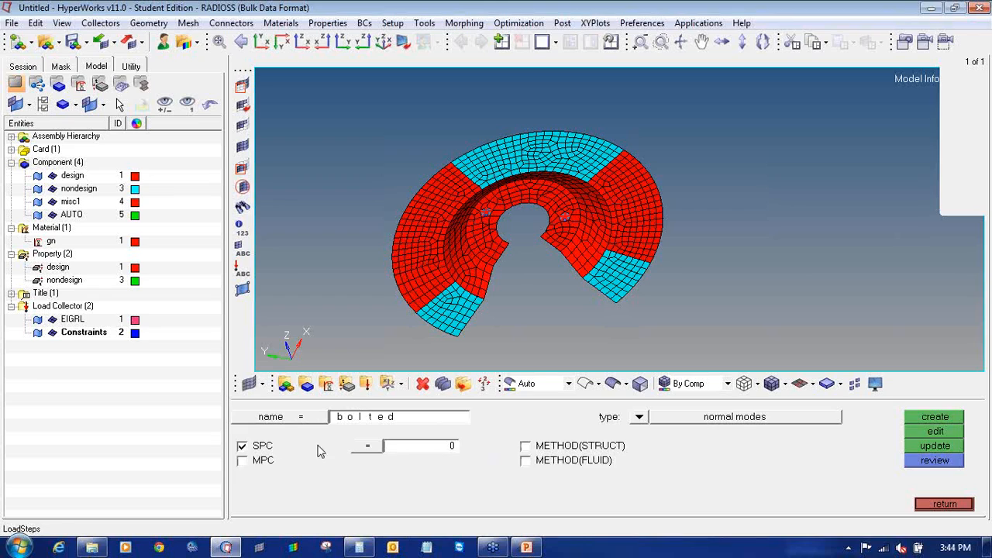
left_click(379, 448)
left_click(328, 434)
- Assign EIGRL as the METHOD(STRUCT) of the bolted load step and create the load step
left_click(525, 447)
left_click(665, 449)
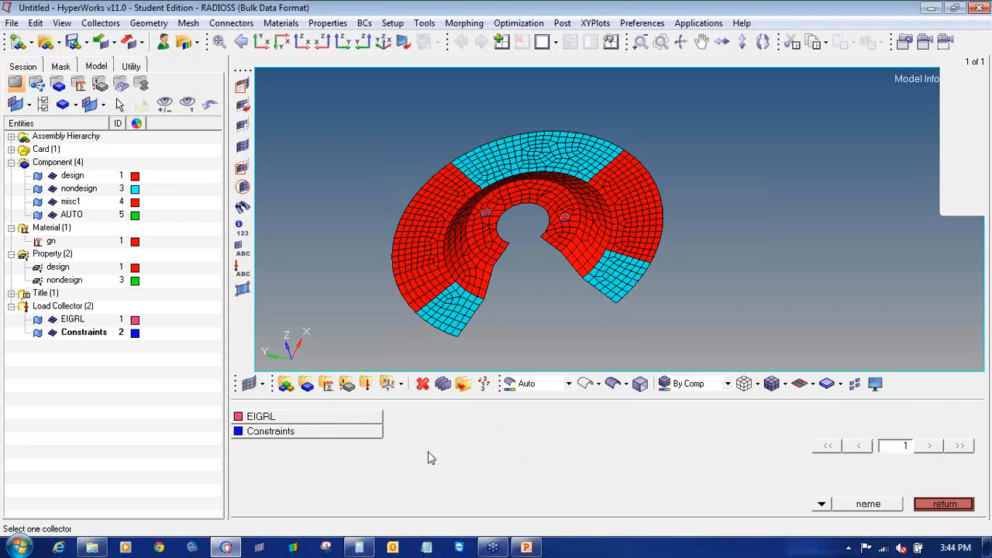
left_click(347, 417)
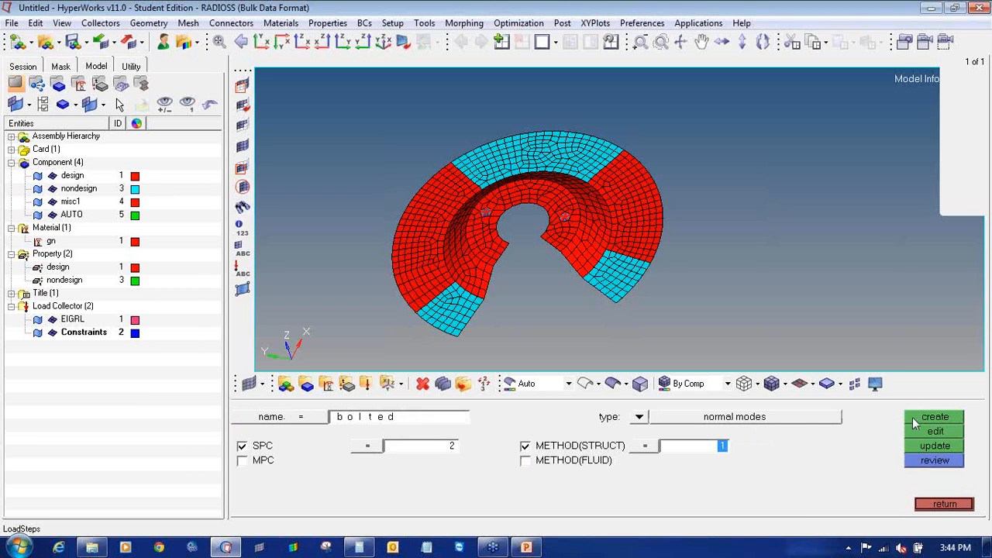
left_click(919, 420)
left_click(11, 346)
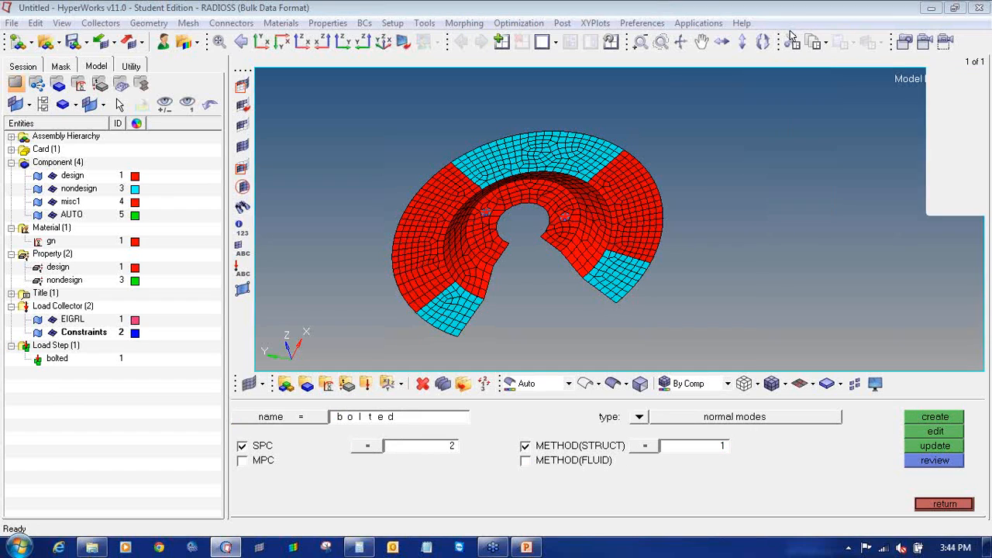
left_click(935, 505)
- Save the model as Modal_analysis in a new folder named Modal_analysis inside the Tutorial - 3 folder
left_click_drag(685, 255, 574, 285, "ctrl")
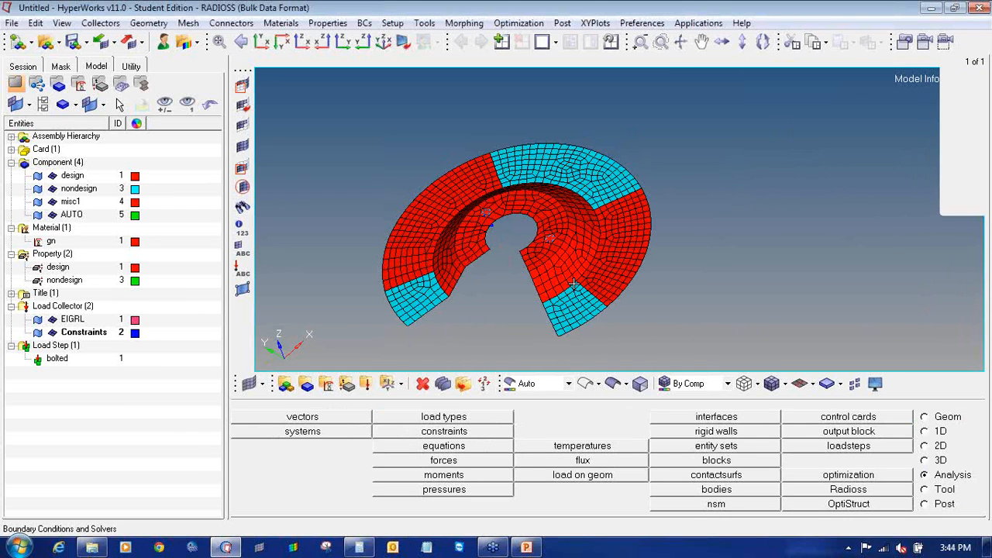
left_click(12, 23)
mouse_move(105, 115)
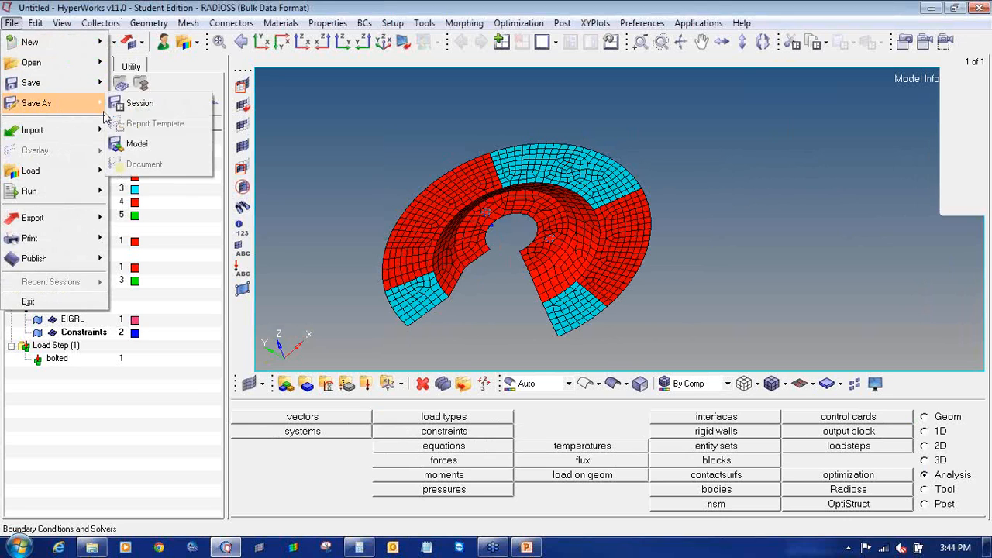
left_click(136, 144)
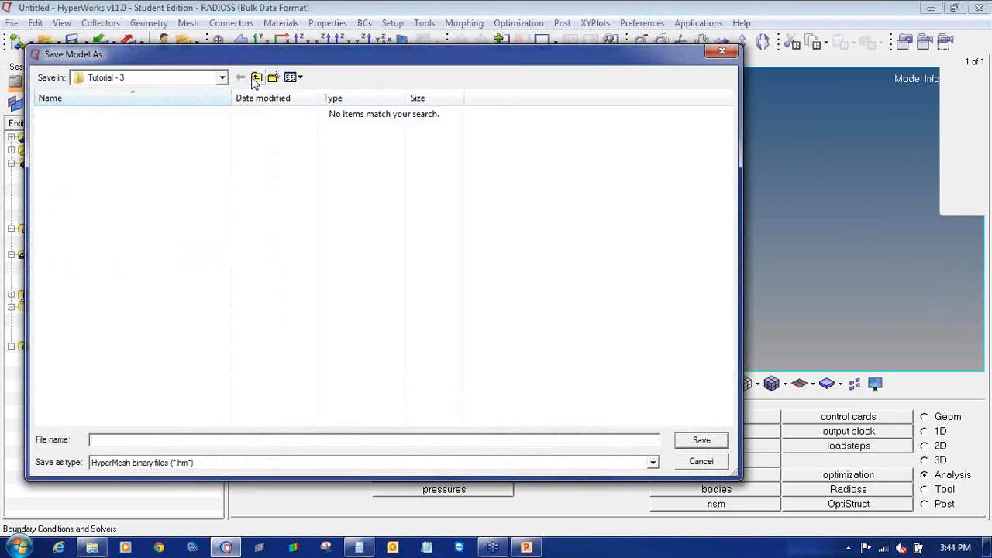
left_click(273, 78)
type("Modal")
type("_asn")
key("BackSpace")
key("BackSpace")
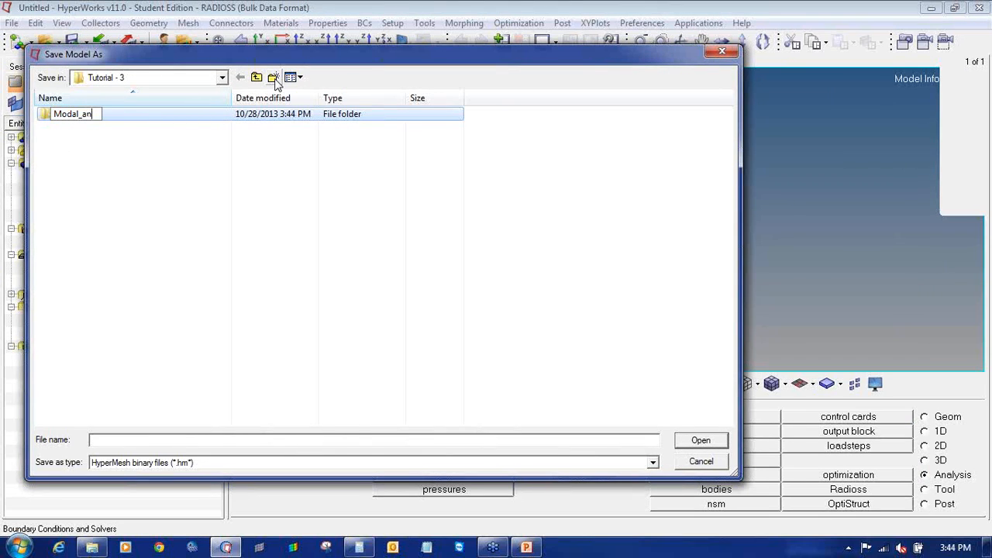
type("nalysis")
key("Return")
key("Return")
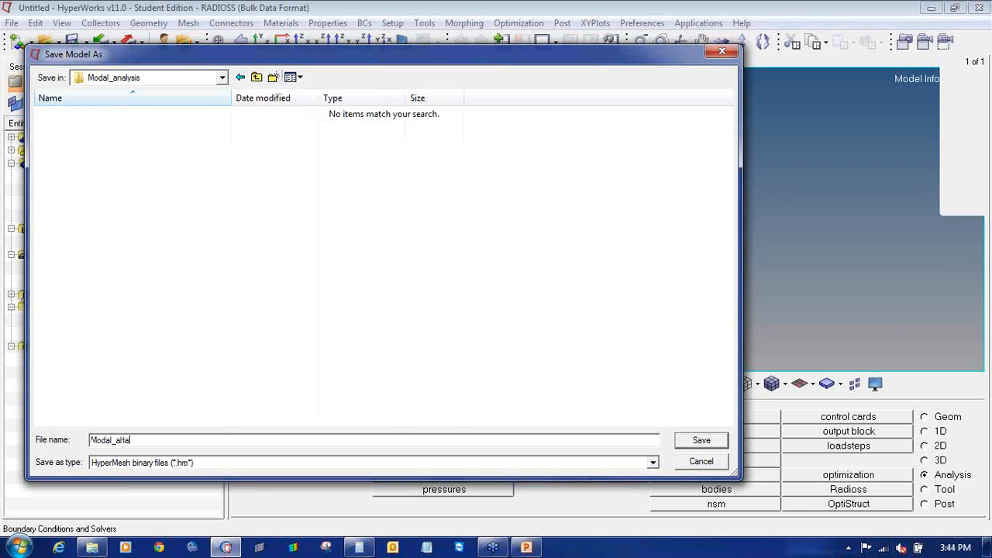
key("Return")
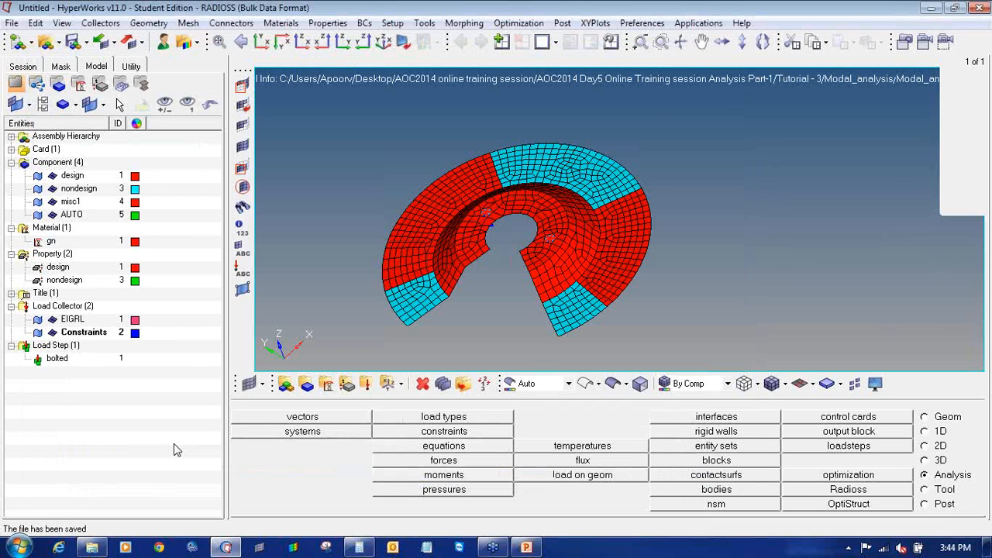
- Run the Radioss analysis on Modal_analysis.fem with the export options set to all, and close the solver window when finished
left_click(865, 492)
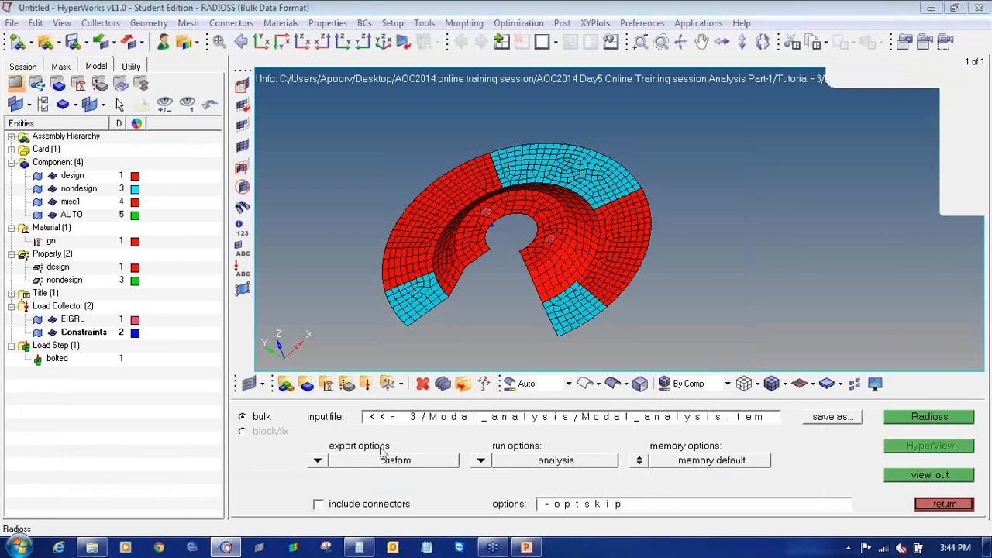
left_click(317, 464)
left_click(328, 458)
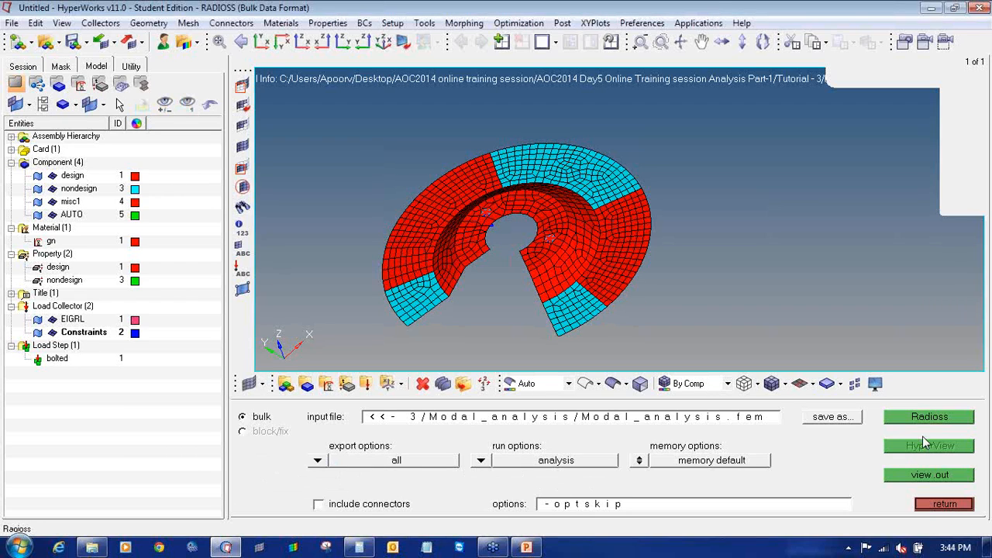
left_click(911, 418)
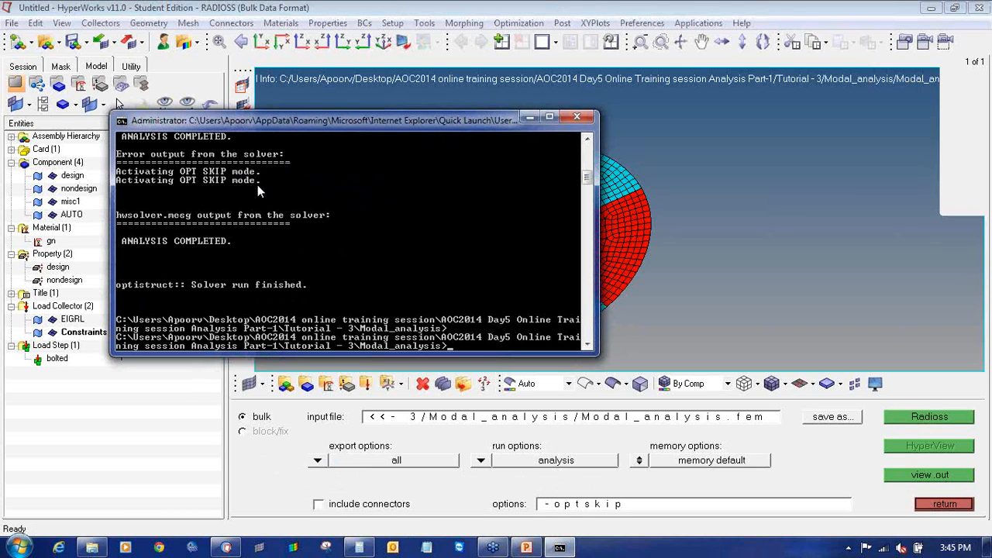
left_click(577, 117)
- Split the page into two side-by-side windows and make the new empty HyperView window active
left_click(557, 44)
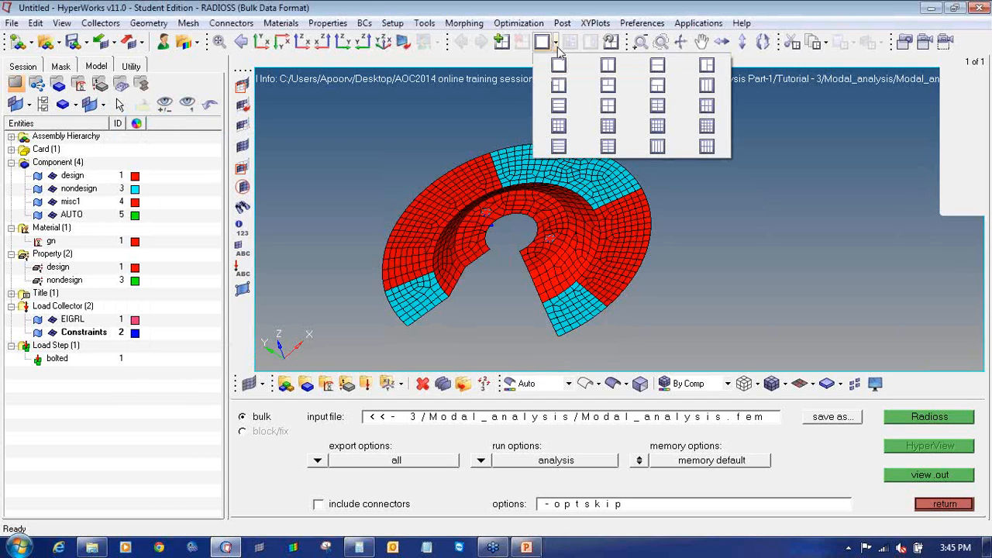
left_click(608, 65)
left_click(794, 161)
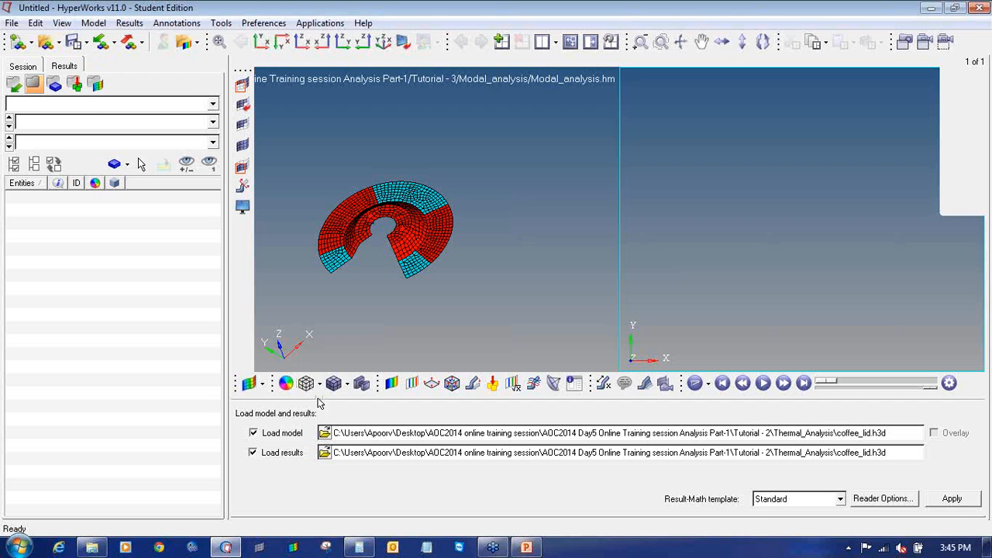
- Load Modal_analysis.h3d from the Modal_analysis folder of Tutorial - 3 as both model and results
left_click(324, 433)
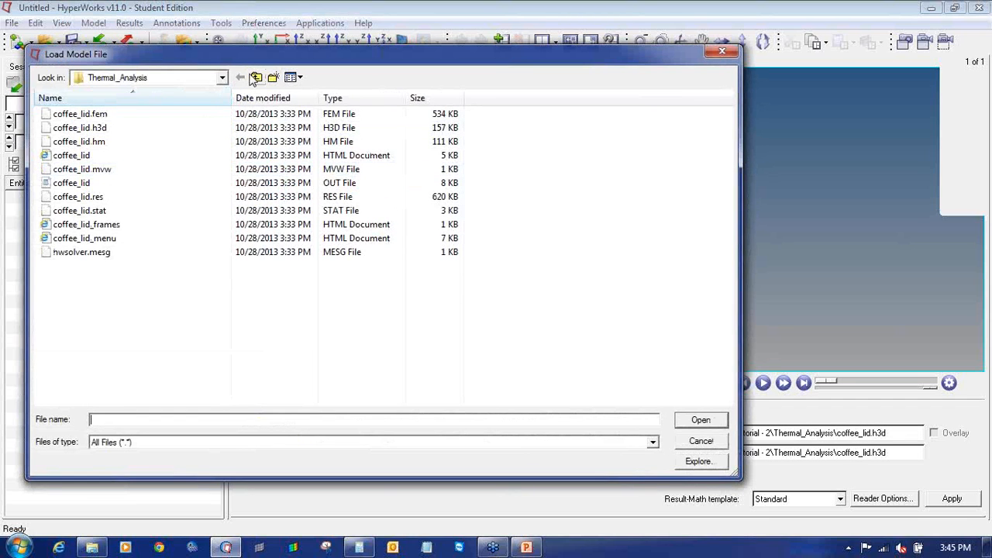
left_click(255, 78)
left_click(255, 78)
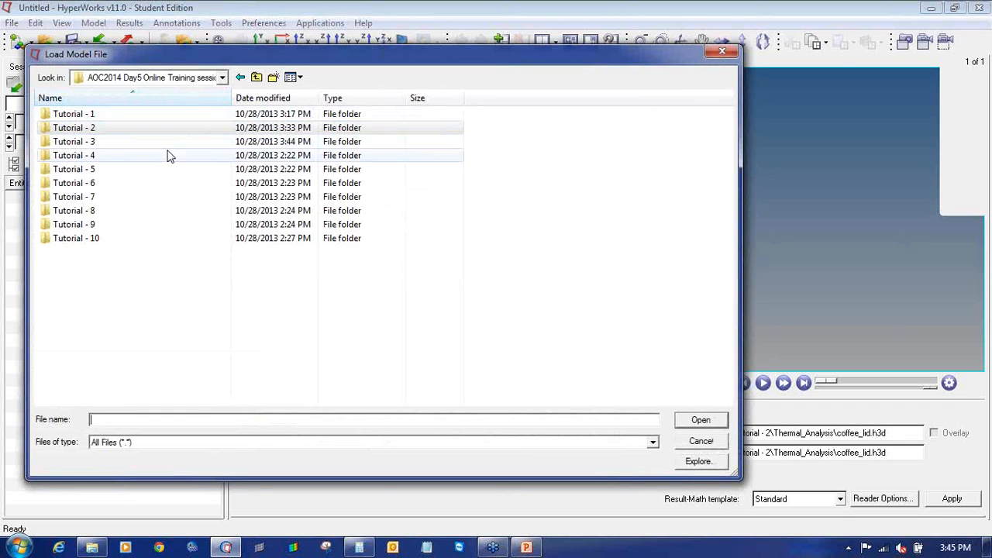
double_click(171, 145)
double_click(164, 116)
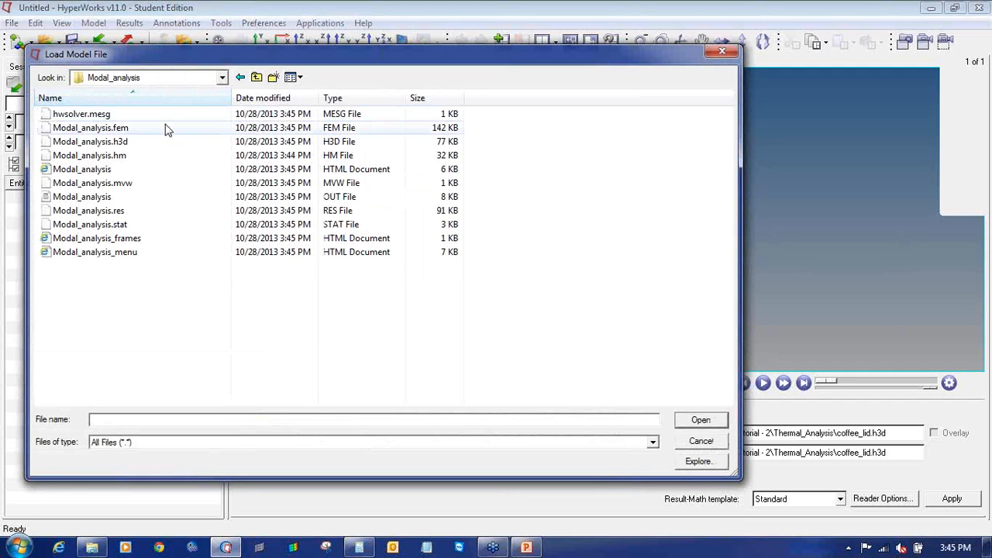
double_click(170, 143)
left_click(952, 499)
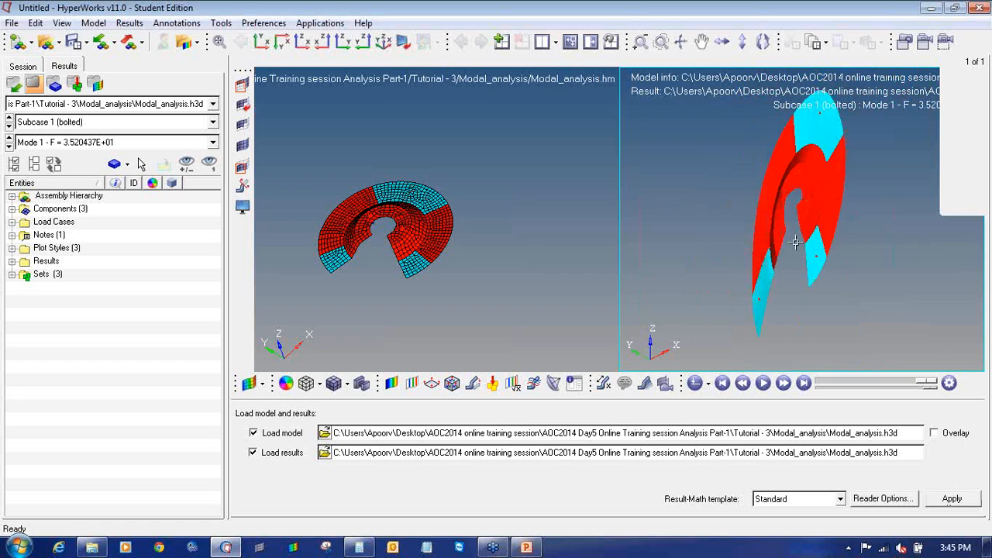
- Set the Eigen mode deformed shape to a uniform scale factor of 0.1 and expand the results window to fill the page
mouse_move(872, 283)
left_mouse_down("ctrl")
mouse_move(733, 314)
mouse_move(781, 238)
mouse_move(758, 203)
mouse_move(873, 246)
left_mouse_up("ctrl")
left_click(473, 383)
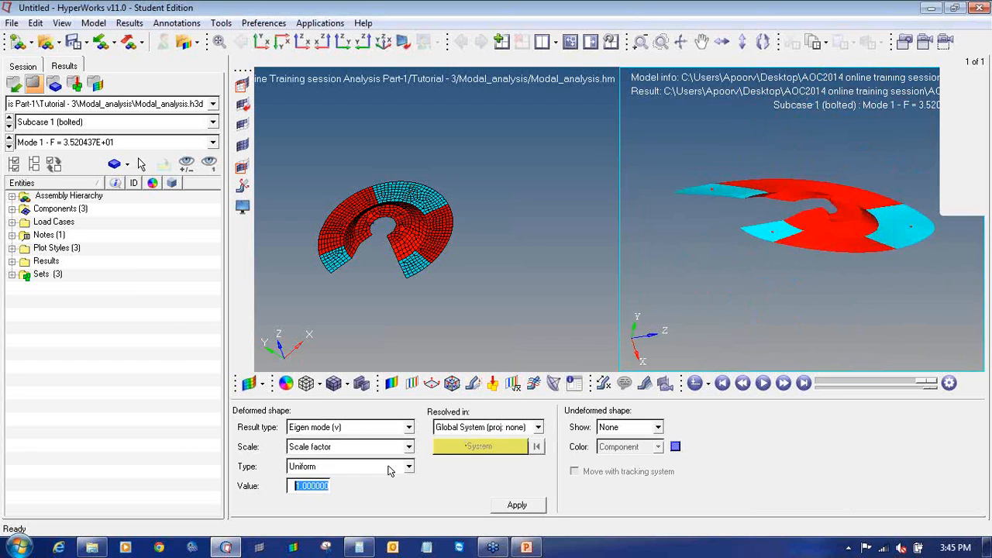
type("0.1")
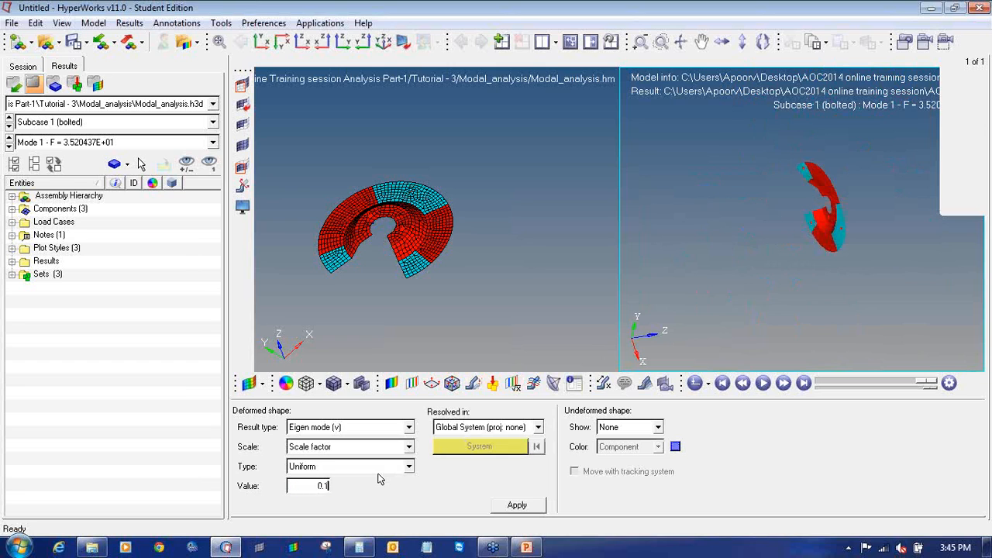
left_click_drag(742, 303, 705, 159, "ctrl")
left_click(570, 42)
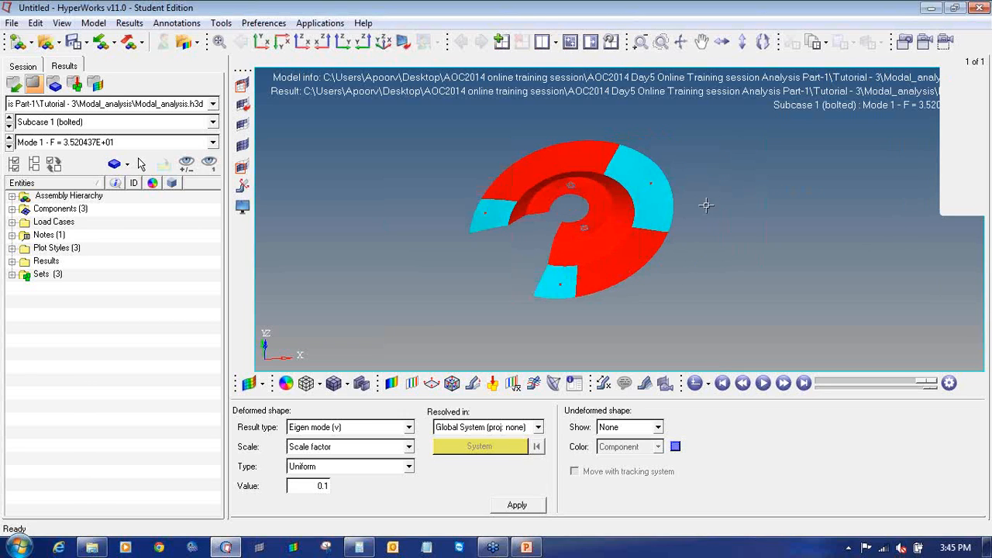
- Contour the Eigen Mode (v) magnitude on the disc and animate it for bolted modes 1 to 3
left_click(390, 382)
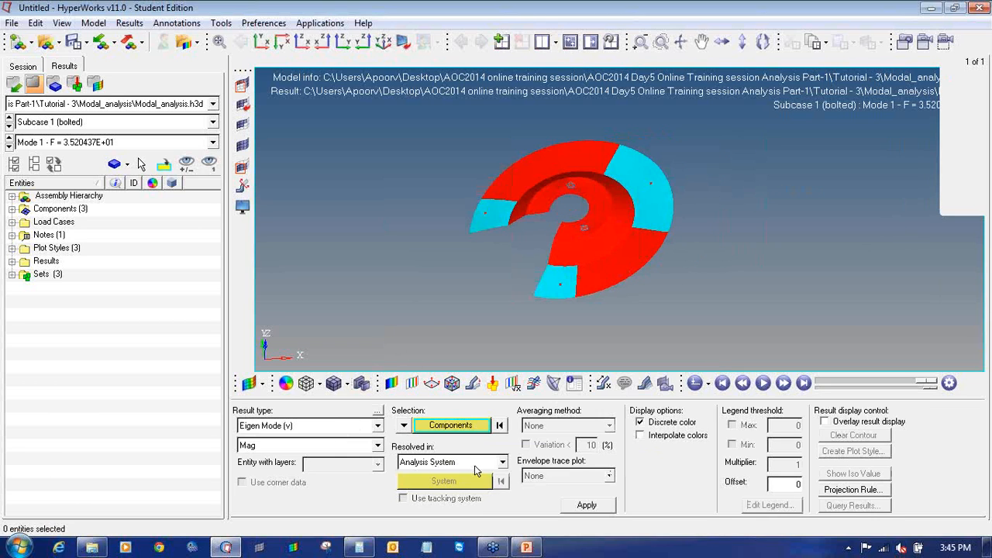
left_click(584, 503)
mouse_move(580, 288)
left_mouse_down("ctrl")
mouse_move(609, 238)
mouse_move(640, 250)
left_mouse_up("ctrl")
left_click(763, 382)
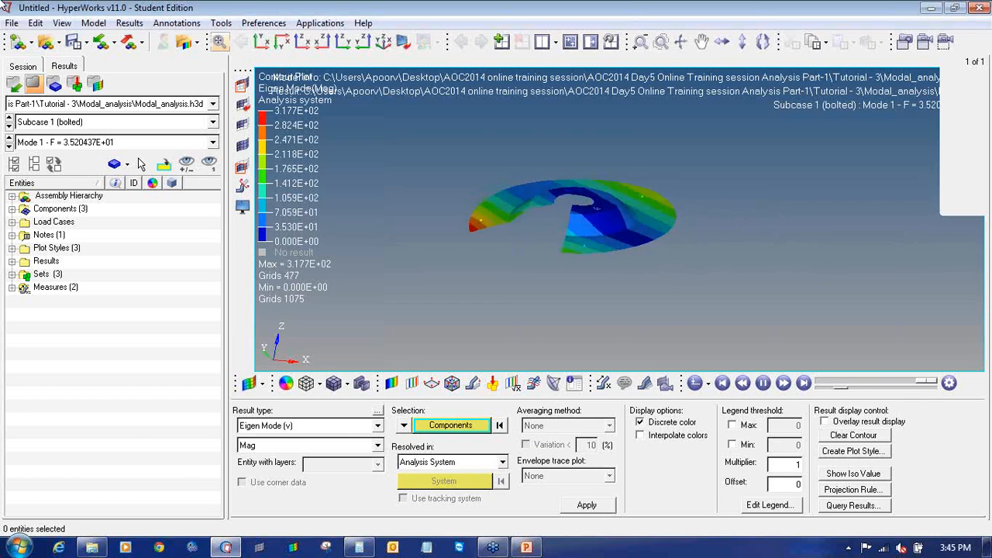
left_click(9, 146)
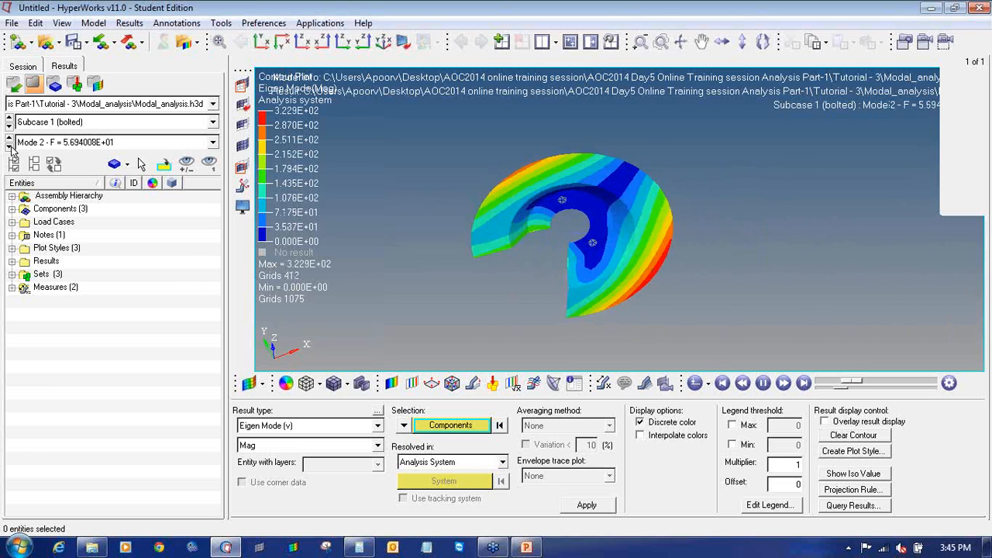
left_click(9, 146)
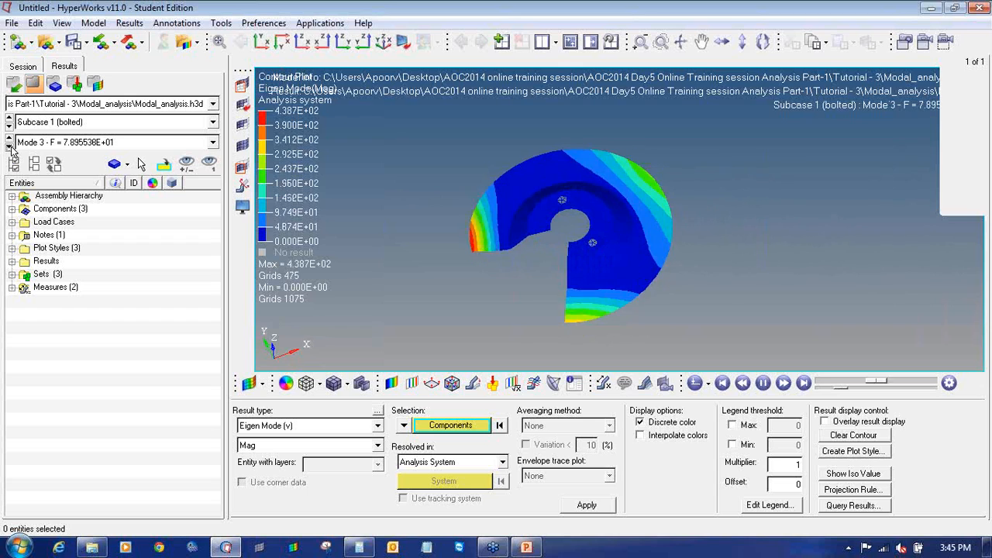
- Display the Static MinMax Result measure on the contour, showing only the maximum value
left_click(603, 383)
left_click(241, 427)
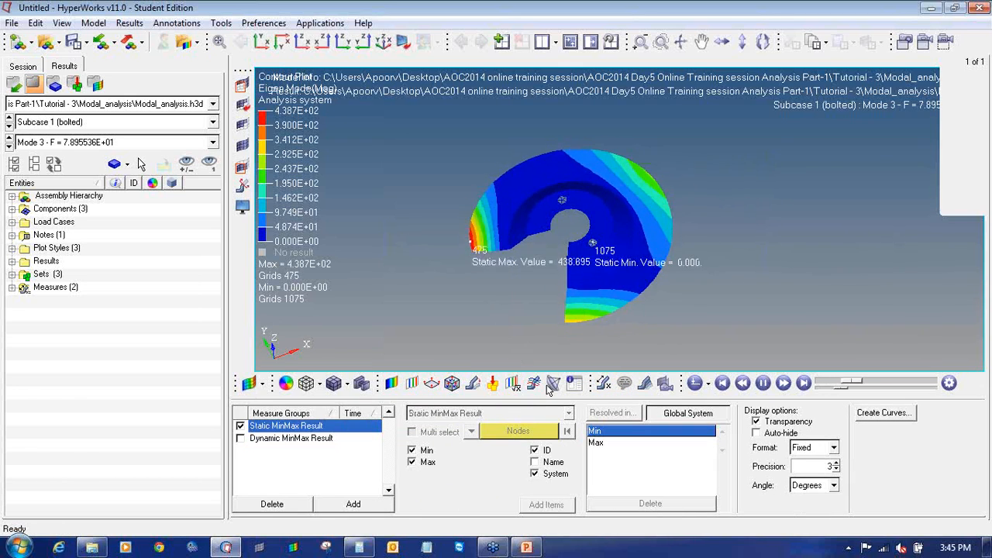
left_click(411, 451)
left_click(412, 463)
left_click_drag(403, 321, 537, 303, "ctrl")
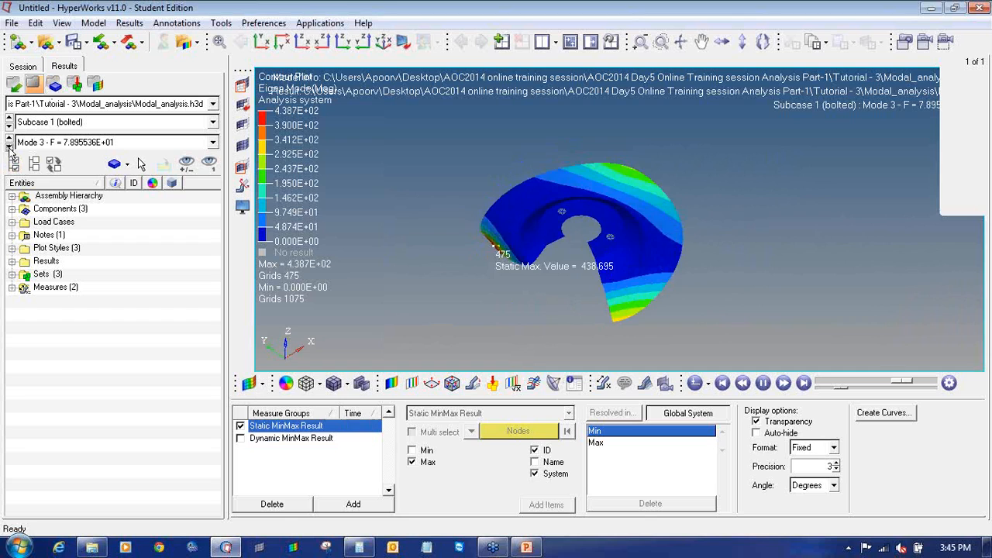
- Examine the animated shapes and maximum values of modes 4 to 6, cycle once more through all six modes, and return to mode 1
left_click(8, 146)
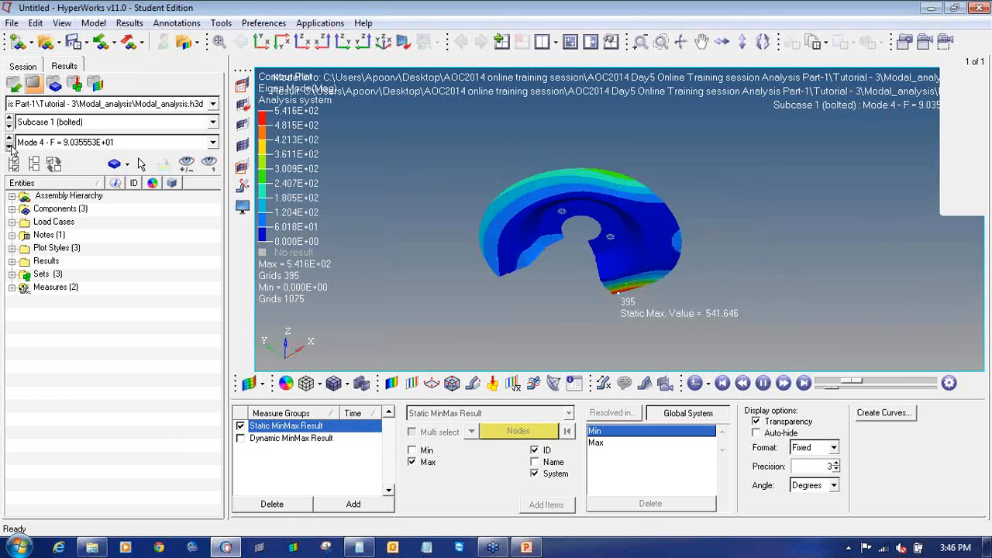
left_click(8, 146)
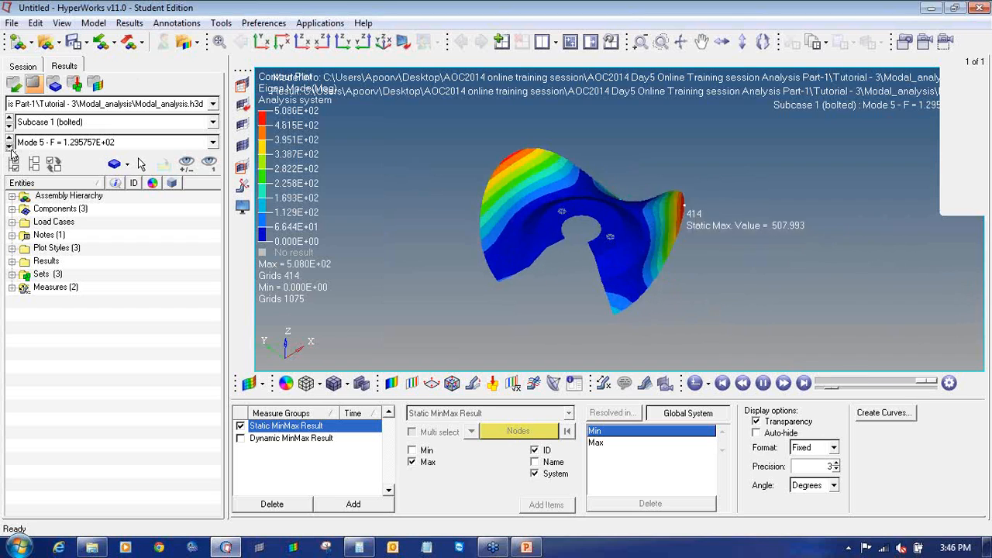
left_click(9, 146)
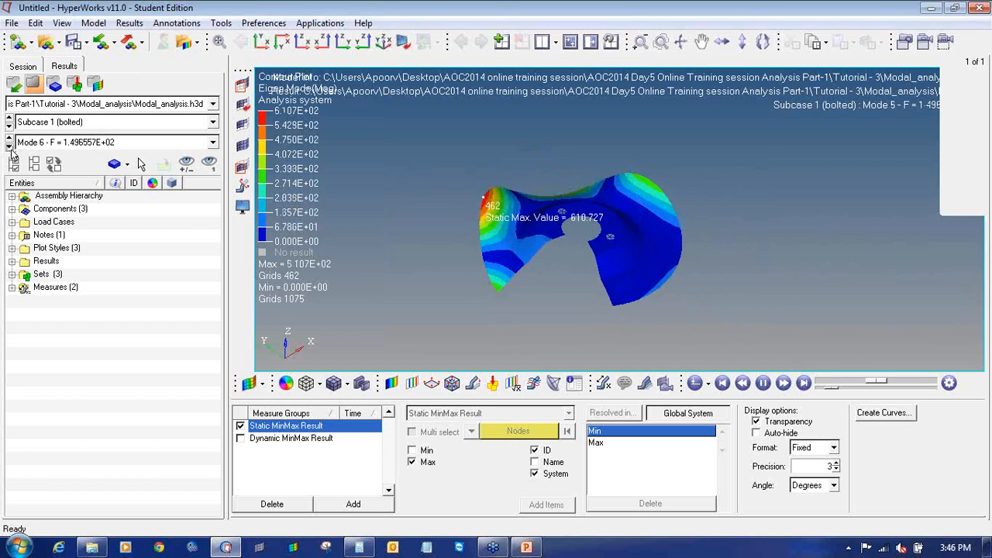
left_click(9, 148)
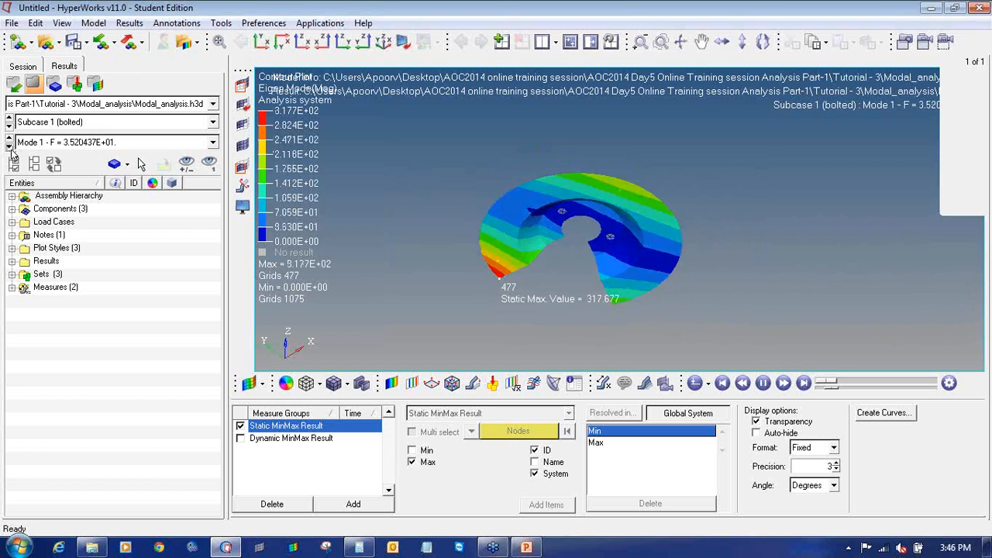
left_click(9, 148)
left_click(9, 147)
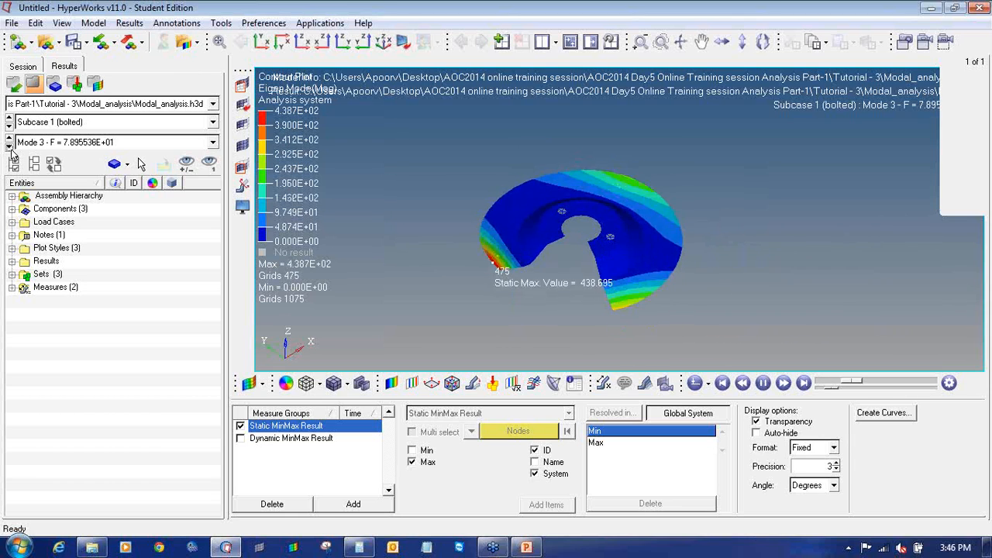
left_click(9, 147)
left_click(10, 147)
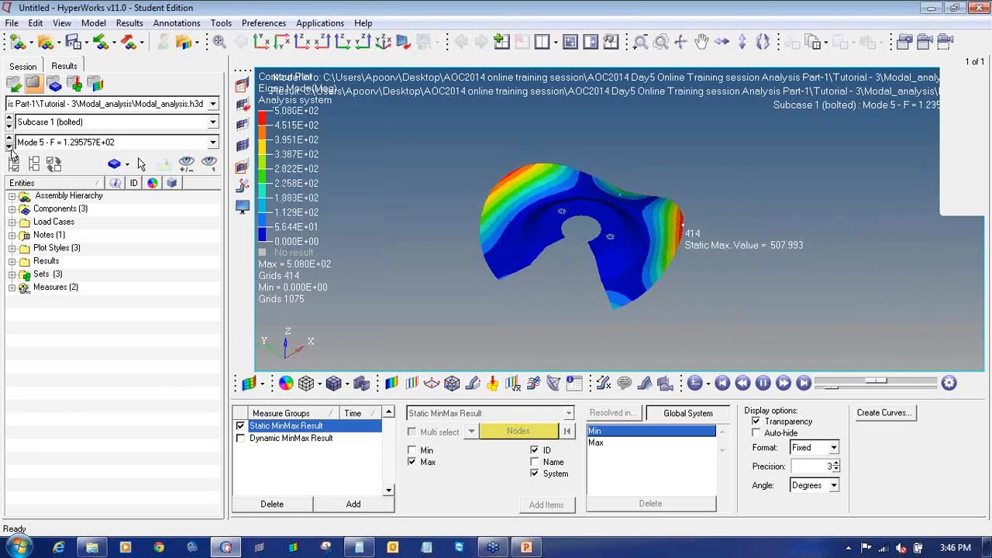
left_click(9, 148)
left_click(10, 147)
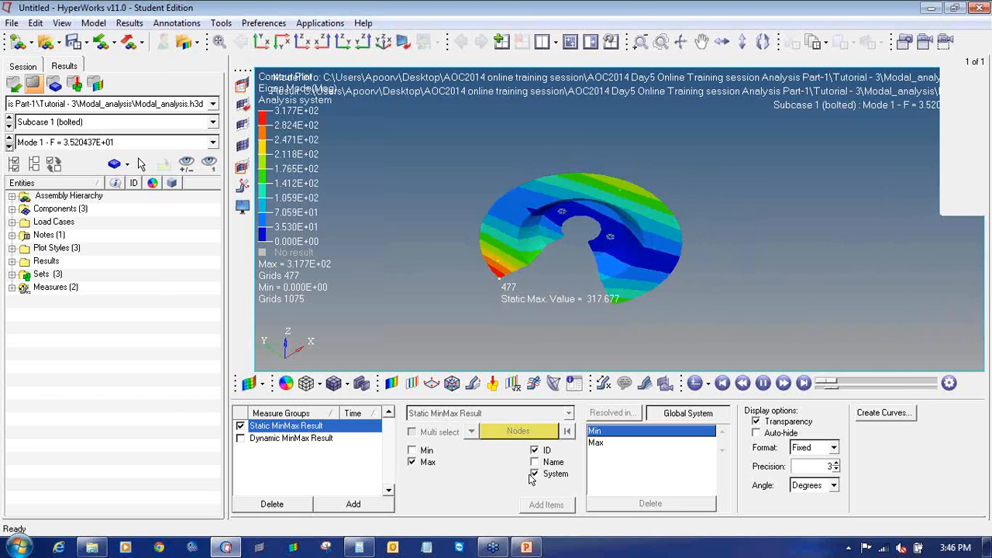
left_click(526, 547)
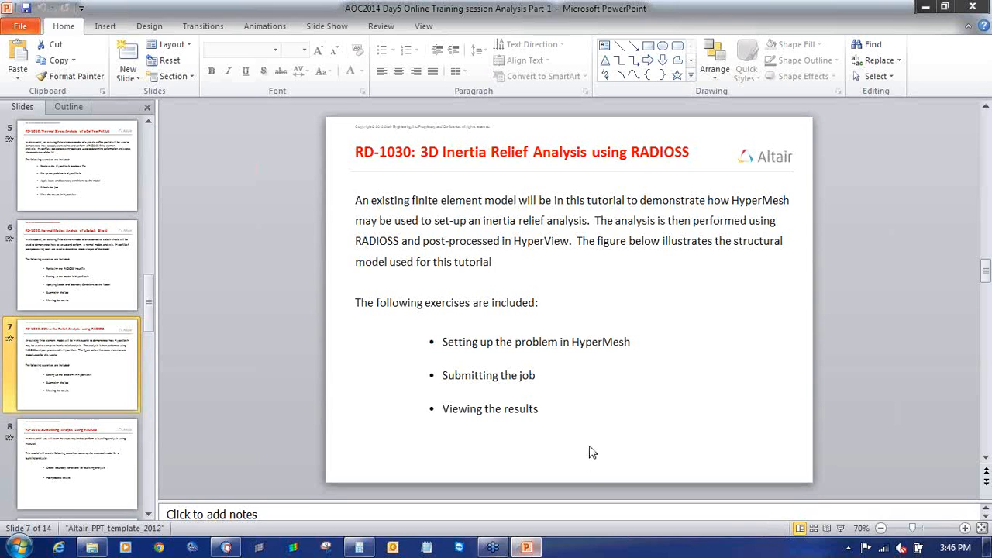
left_click(841, 528)
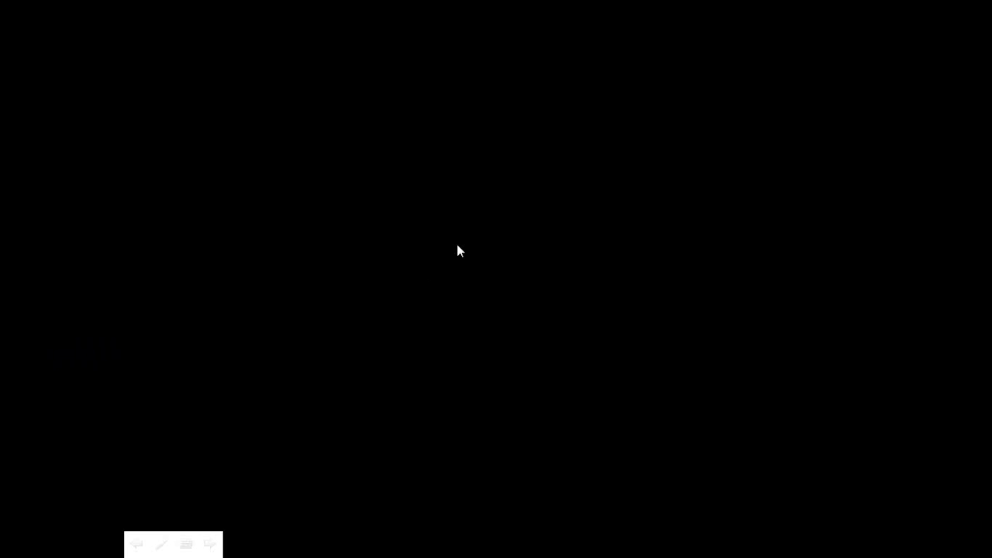
key("Escape")
left_click(226, 548)
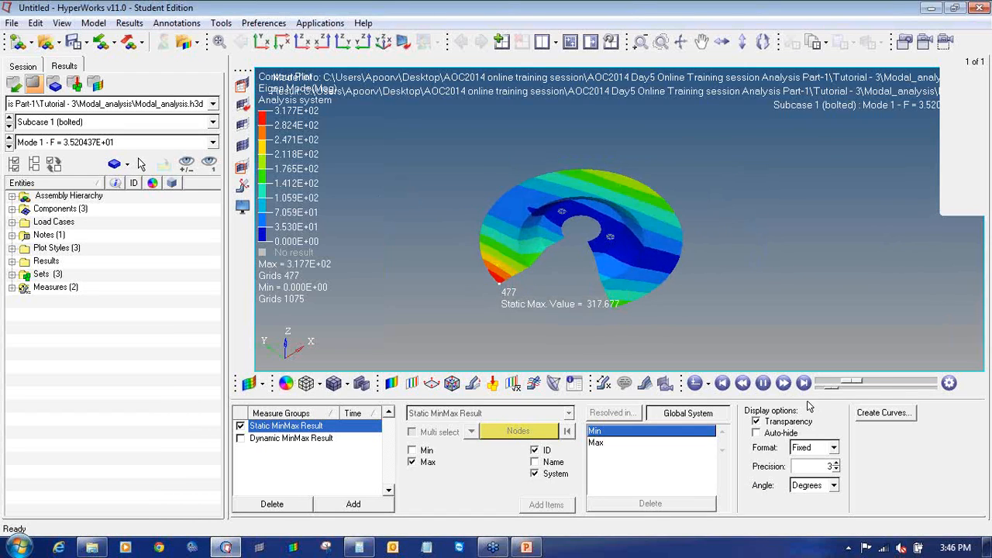
- Stop the animation and start a new empty session with a single-window page layout
left_click(763, 383)
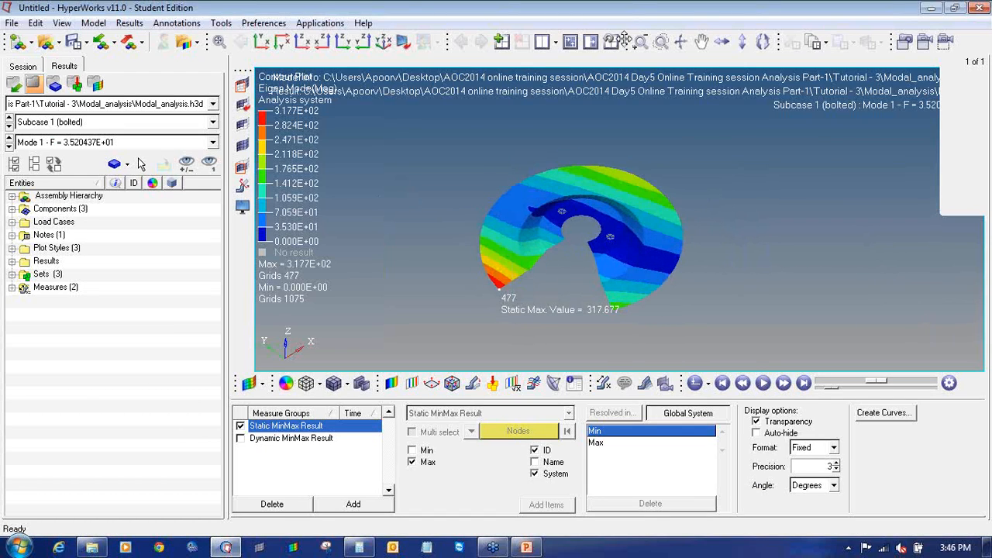
left_click(571, 43)
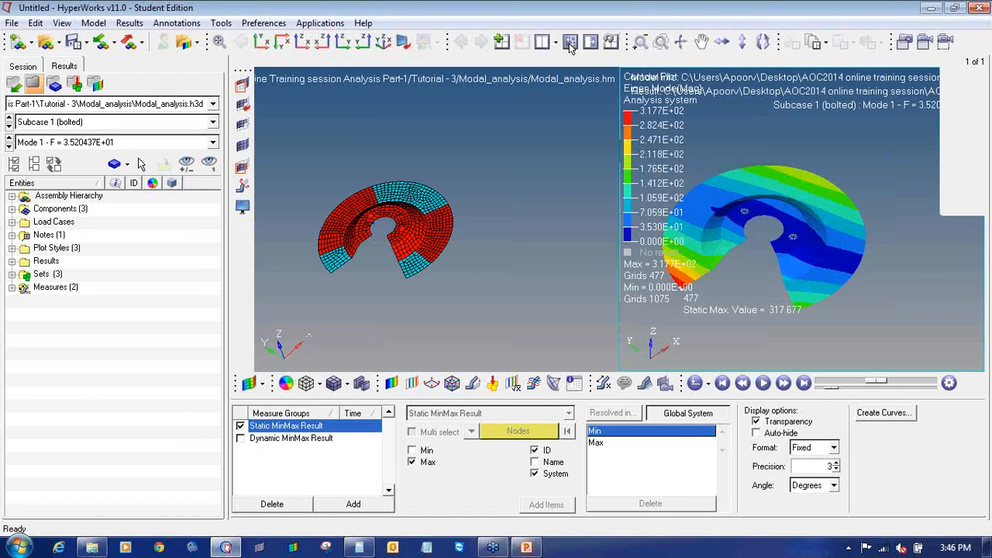
left_click(17, 49)
left_click(532, 327)
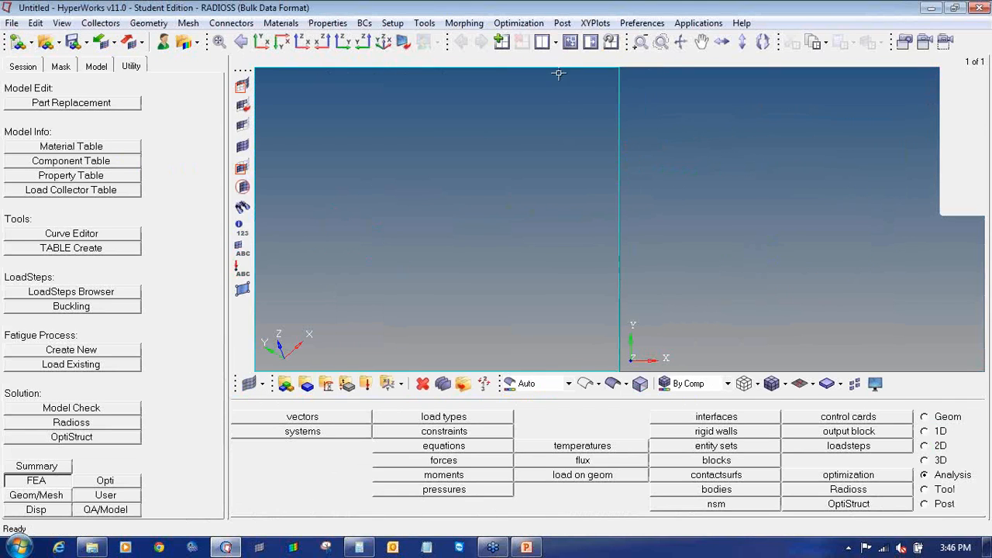
left_click(557, 48)
left_click(558, 72)
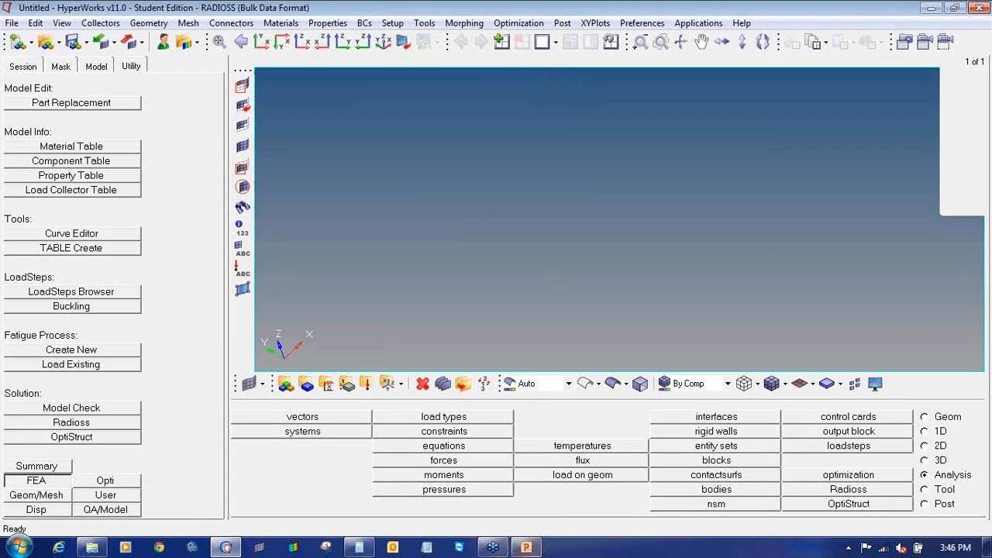
- Switch to PowerPoint and present the slide "RD-1030: 3D Inertia Relief Analysis using RADIOSS" full screen
left_click(531, 548)
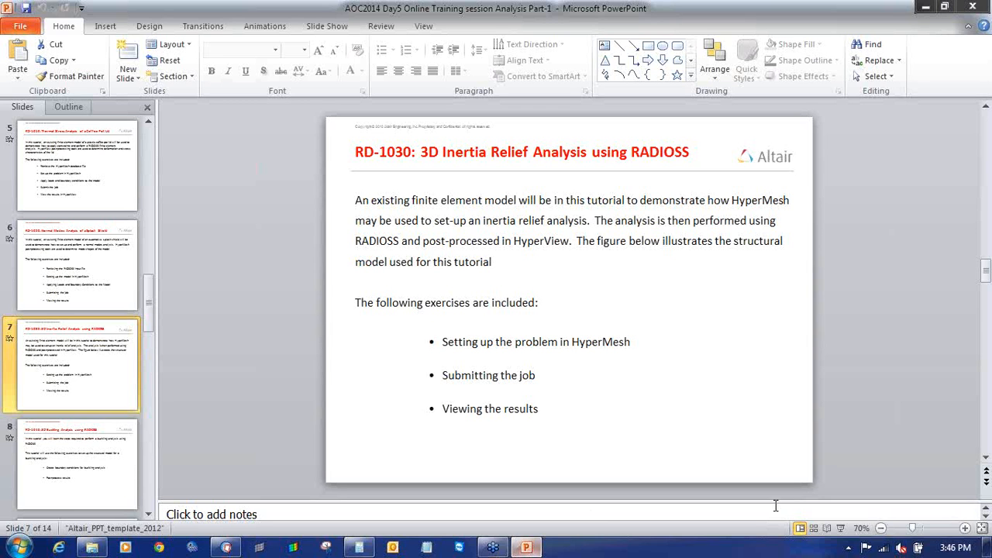
left_click(840, 528)
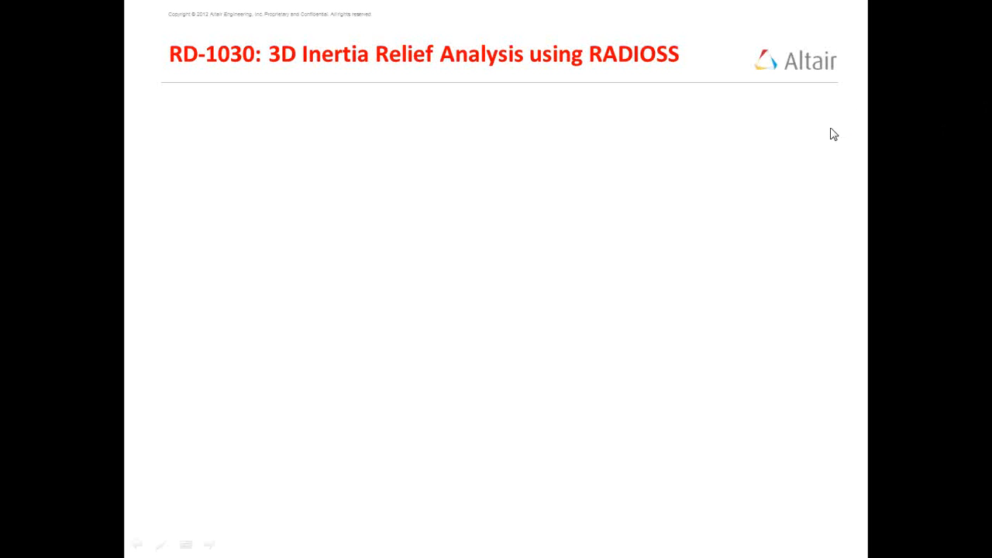
key("Escape")
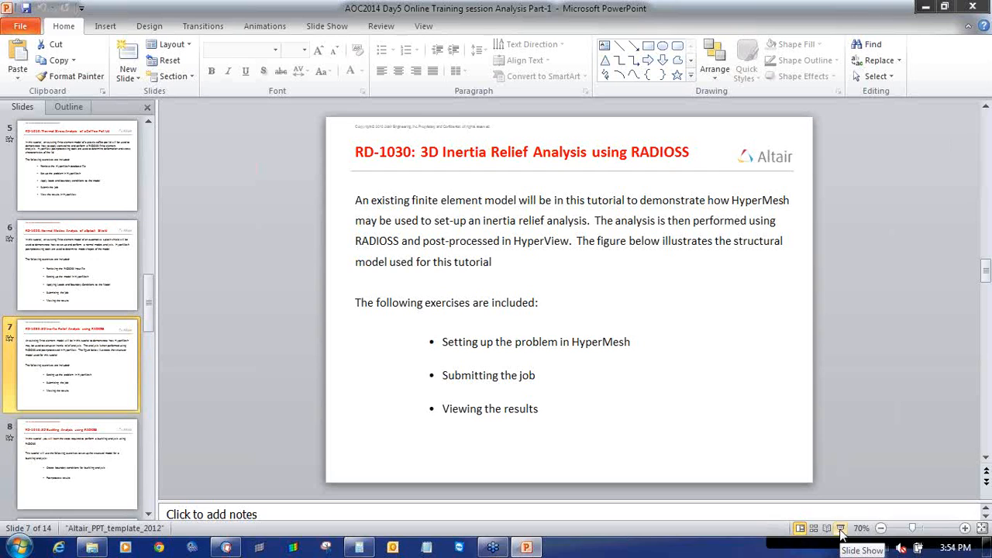
left_click(840, 528)
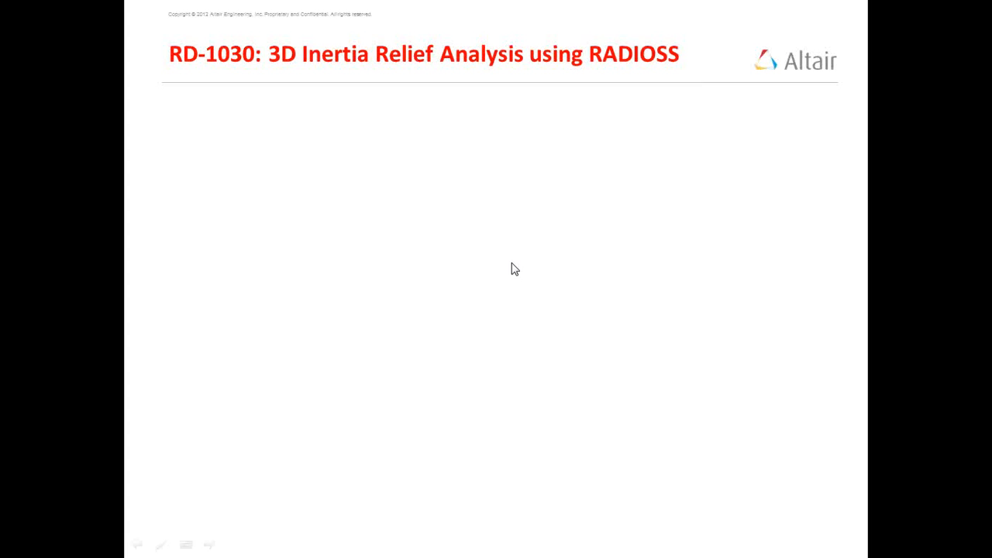
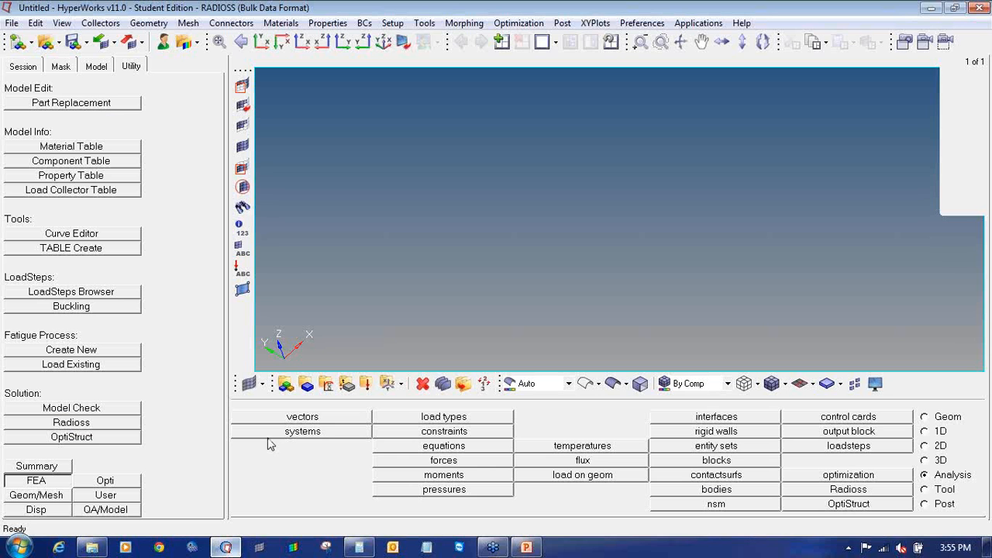
- Open the control arm model ie_carm.hm from the Tutorial - 4 folder
left_click(96, 66)
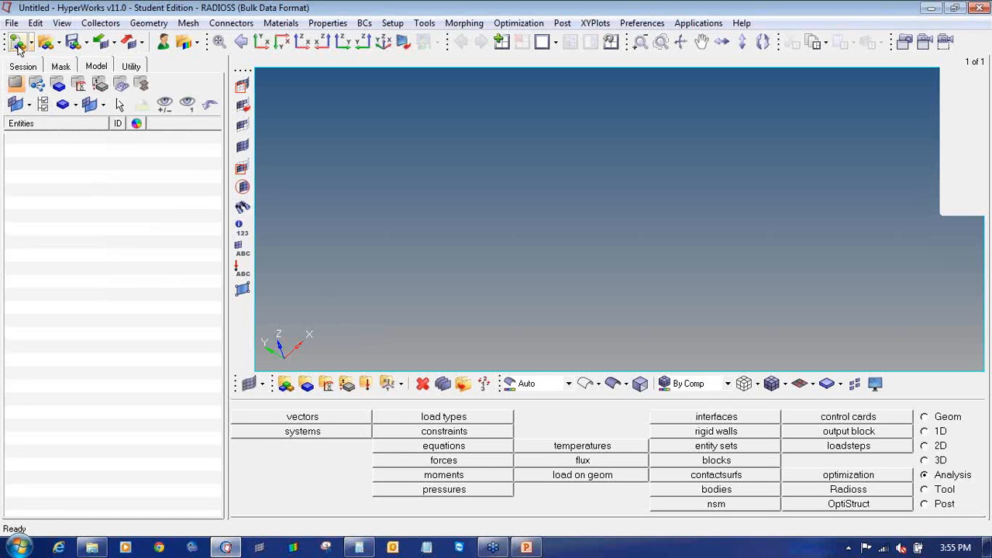
left_click(43, 45)
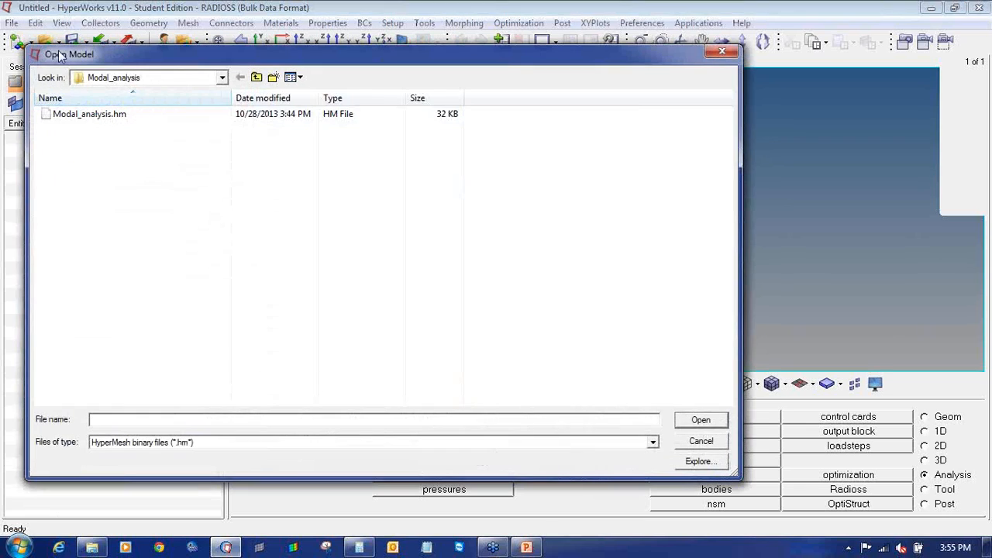
left_click(256, 78)
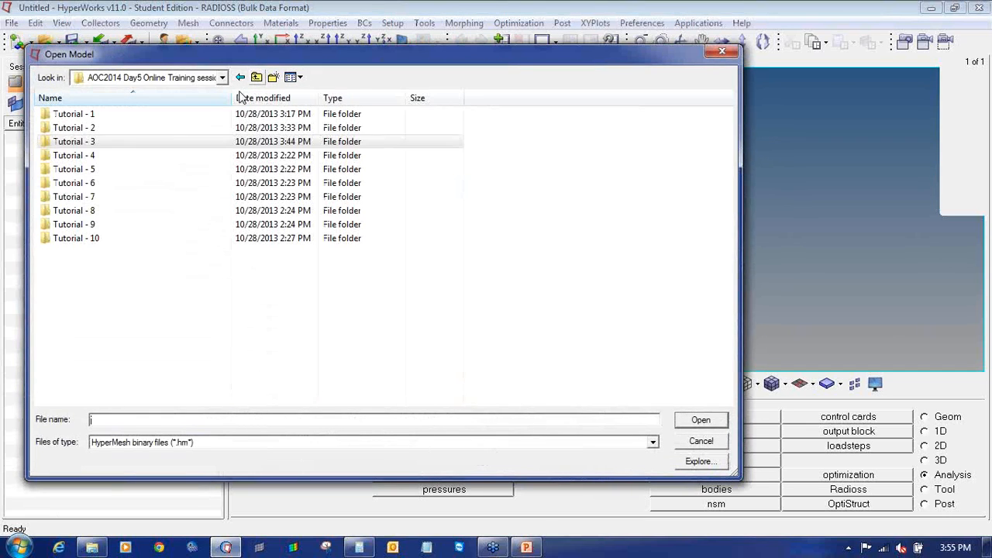
double_click(151, 155)
left_click(142, 120)
double_click(142, 120)
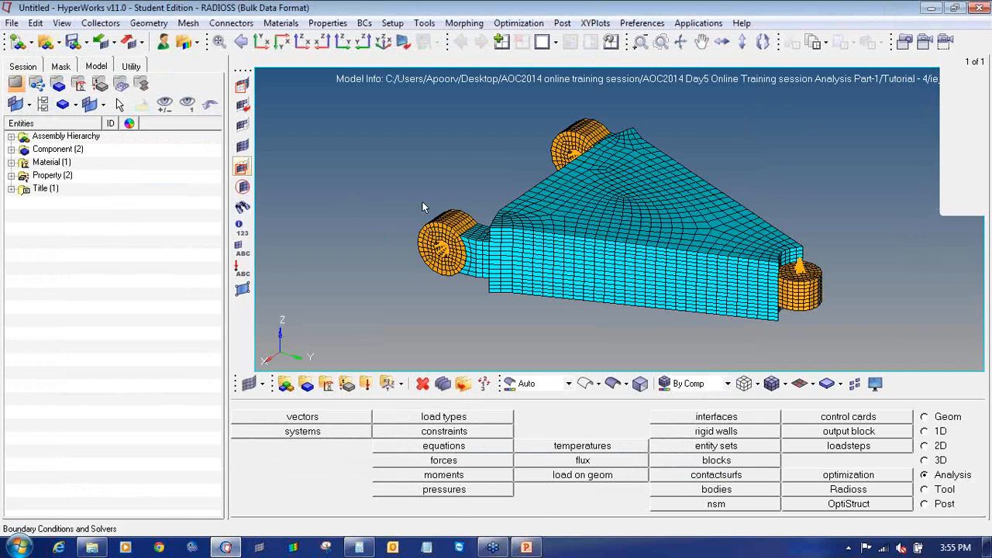
mouse_move(705, 262)
left_mouse_down("ctrl")
mouse_move(696, 261)
mouse_move(714, 264)
left_mouse_up("ctrl")
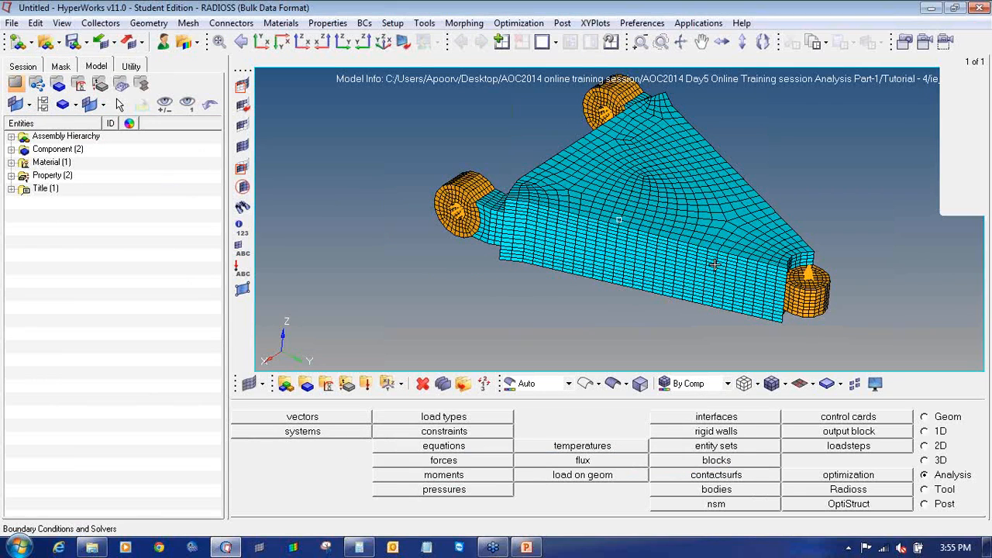
left_click(982, 42)
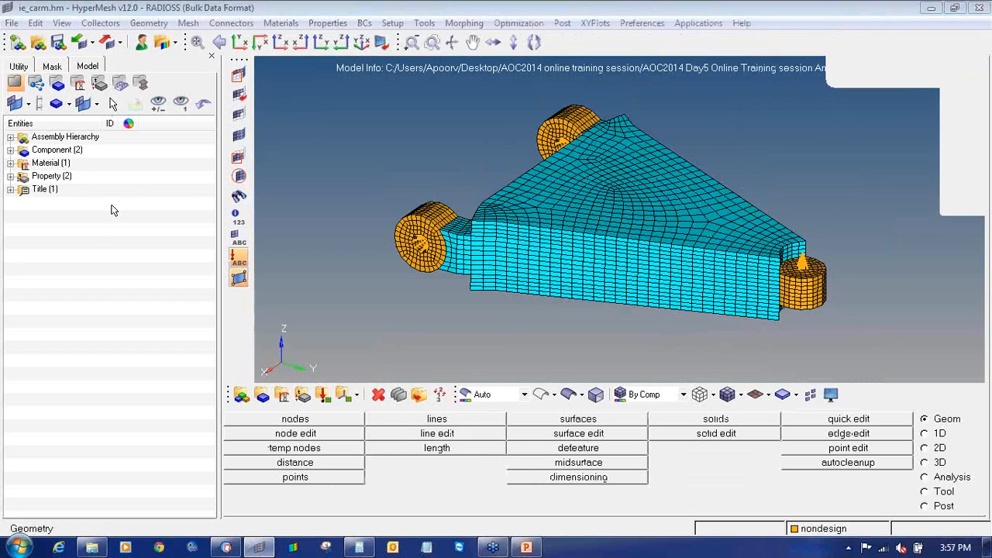
- Expand the component, material and property groups of the model tree to examine the existing definitions
left_click(10, 149)
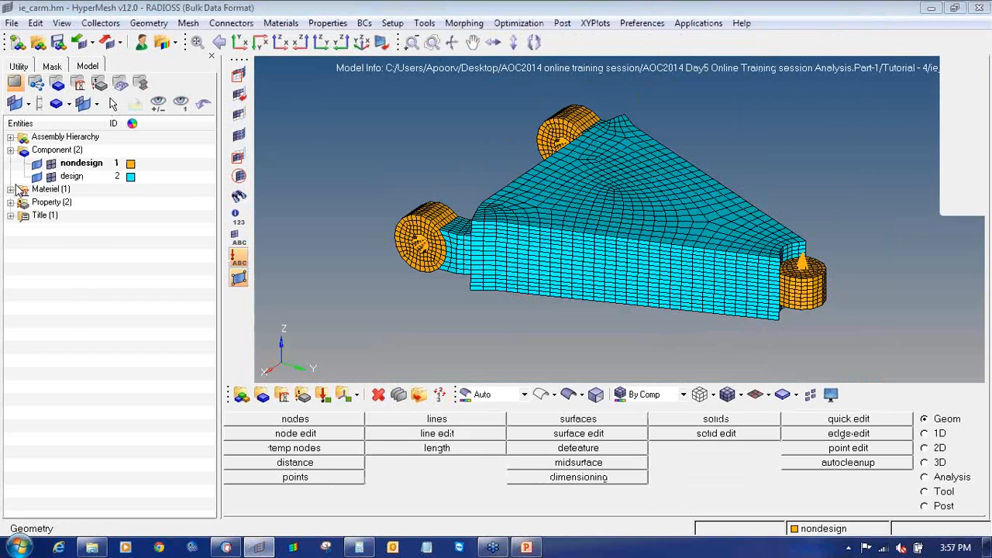
left_click(10, 189)
left_click(11, 214)
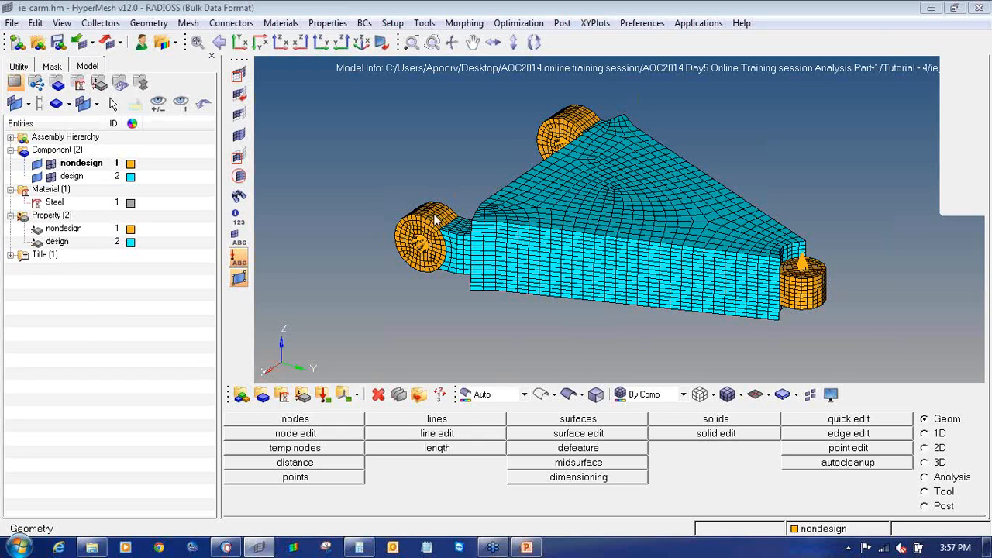
- Create an orange load collector named Static_loads with no card image
left_click(323, 394)
left_click(511, 421)
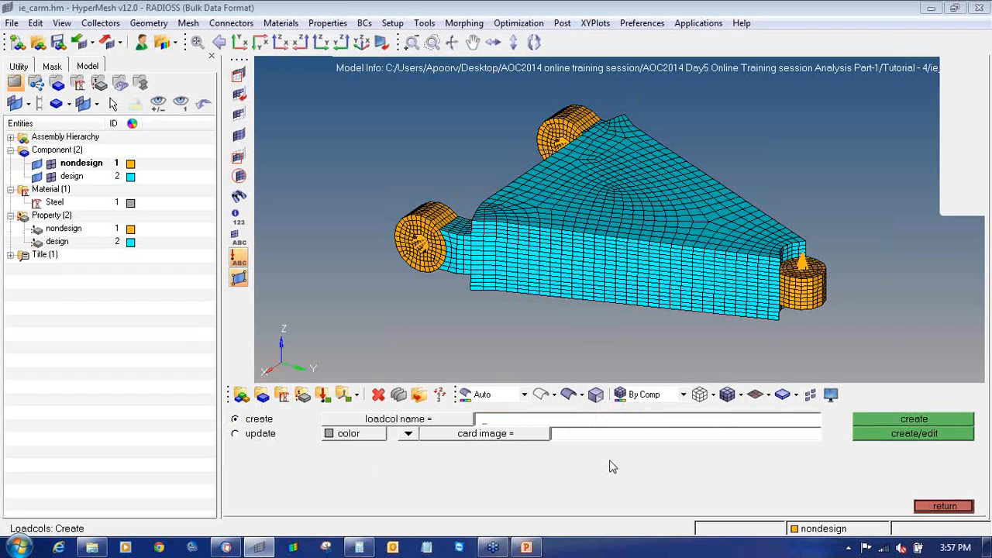
type("Static_loads")
left_click(330, 433)
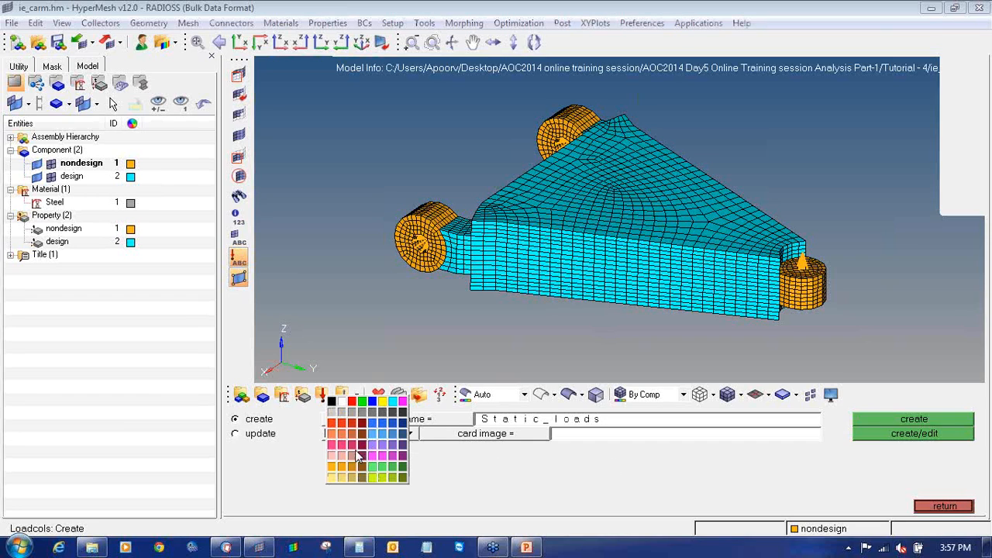
left_click(344, 437)
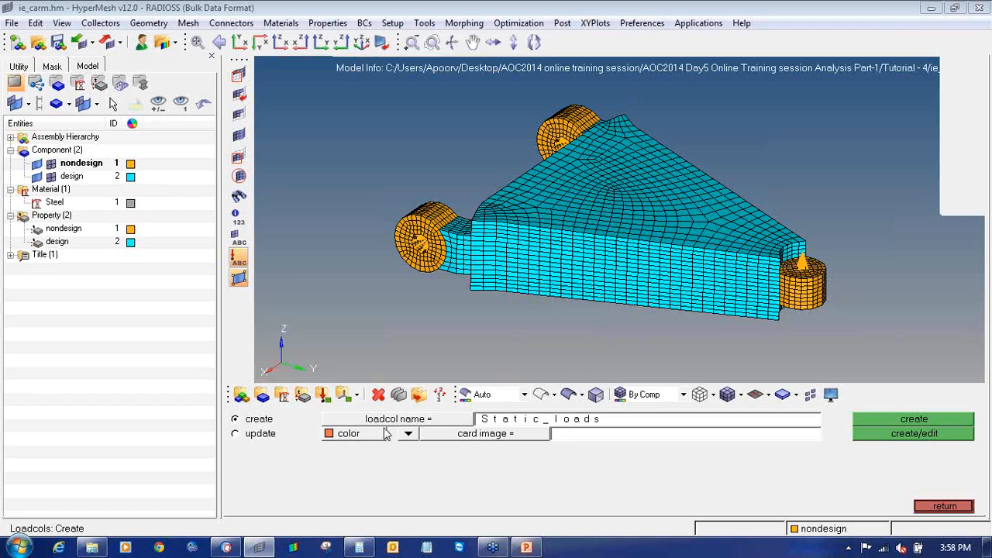
left_click(409, 435)
left_click(404, 448)
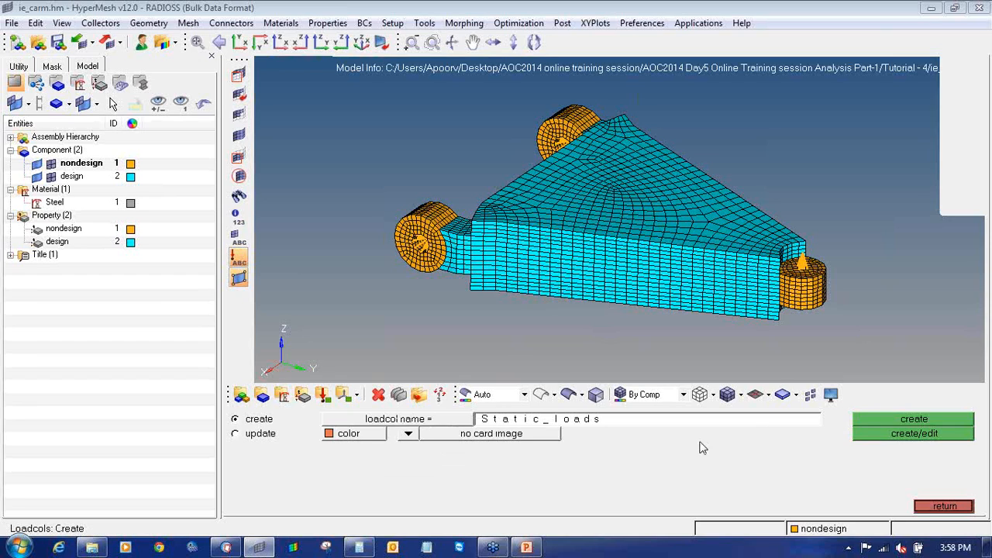
left_click(862, 420)
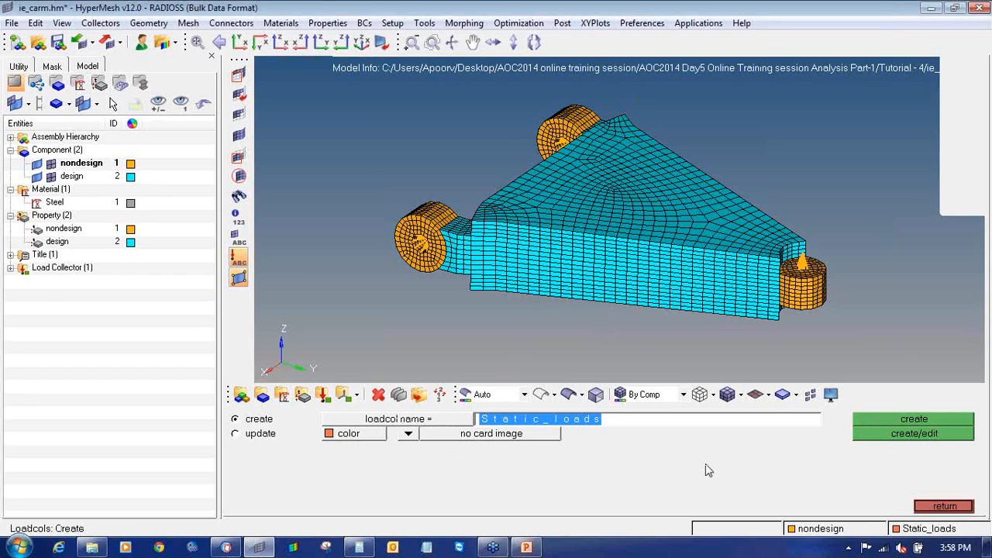
- Create a blue load collector named SPCs with no card image and list both load collectors in the model tree
type("SPCs_")
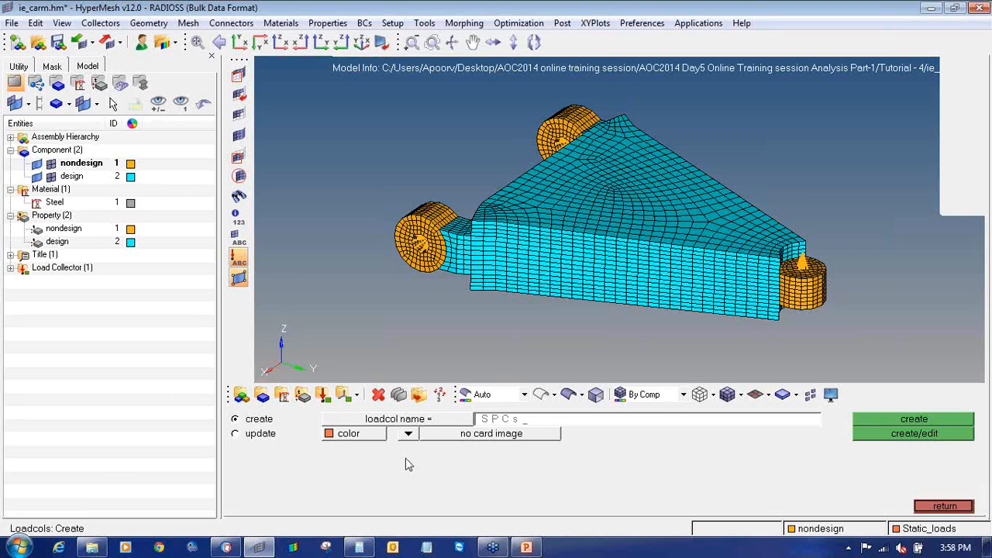
left_click(340, 434)
left_click(337, 400)
left_click(879, 423)
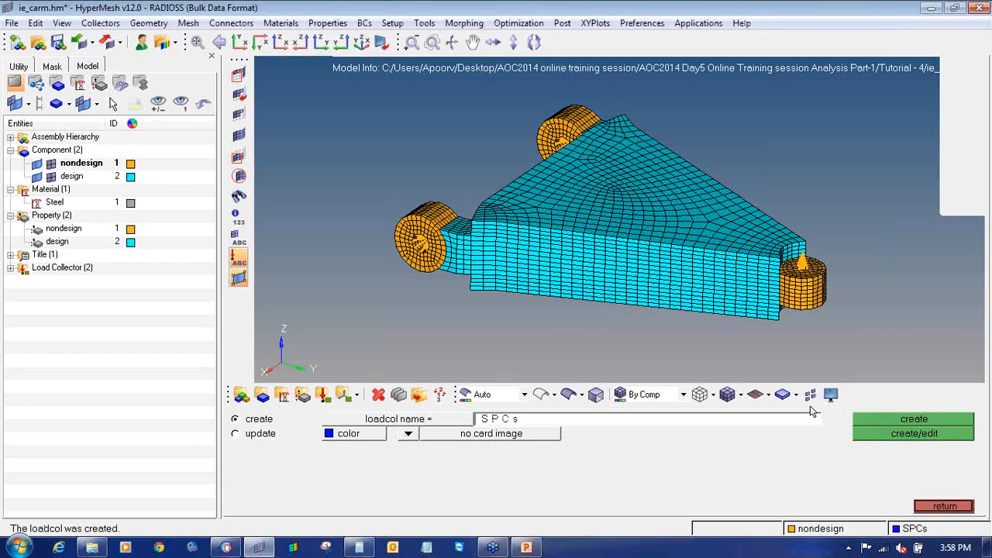
left_click(10, 267)
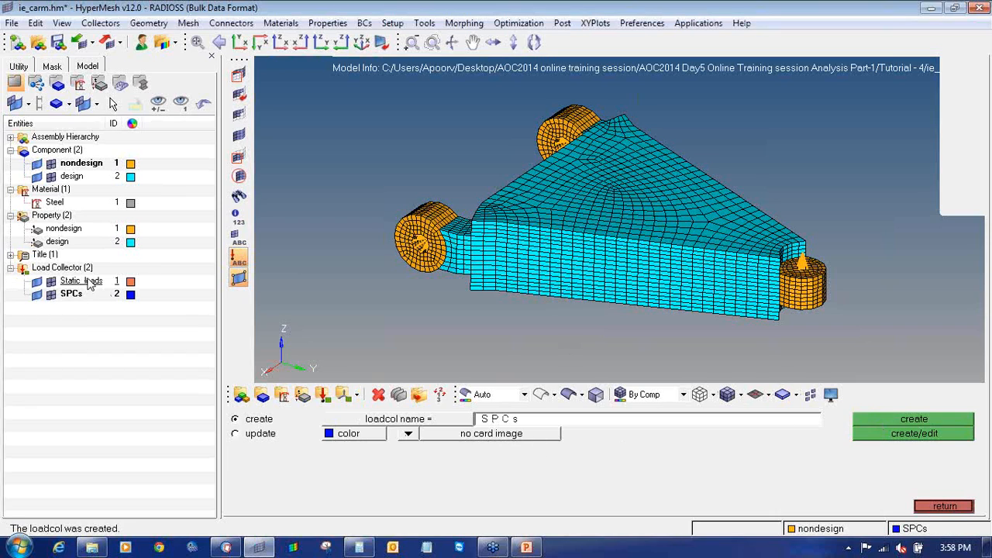
left_click(922, 508)
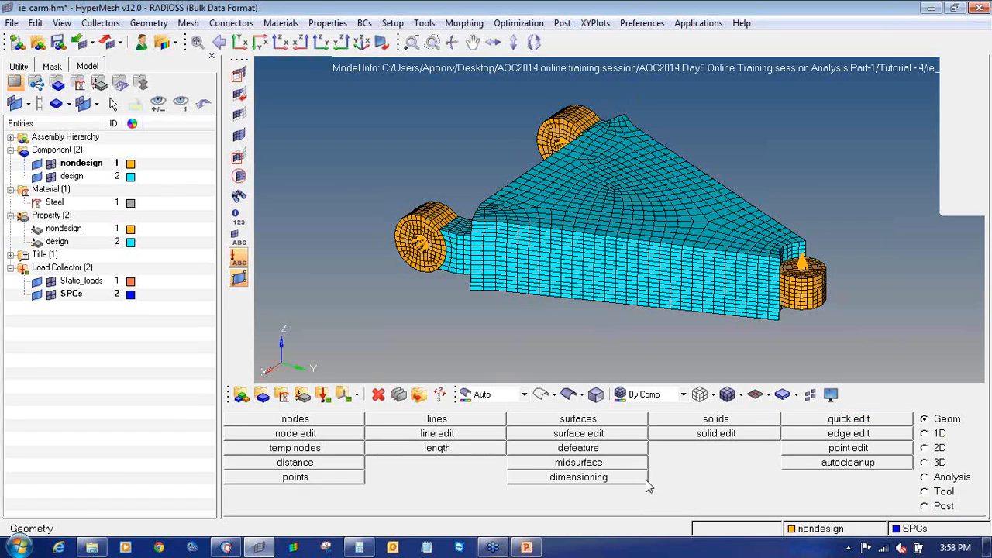
- Begin creating nodal constraints for the analysis and set their load type to SUPORT1
left_click(924, 477)
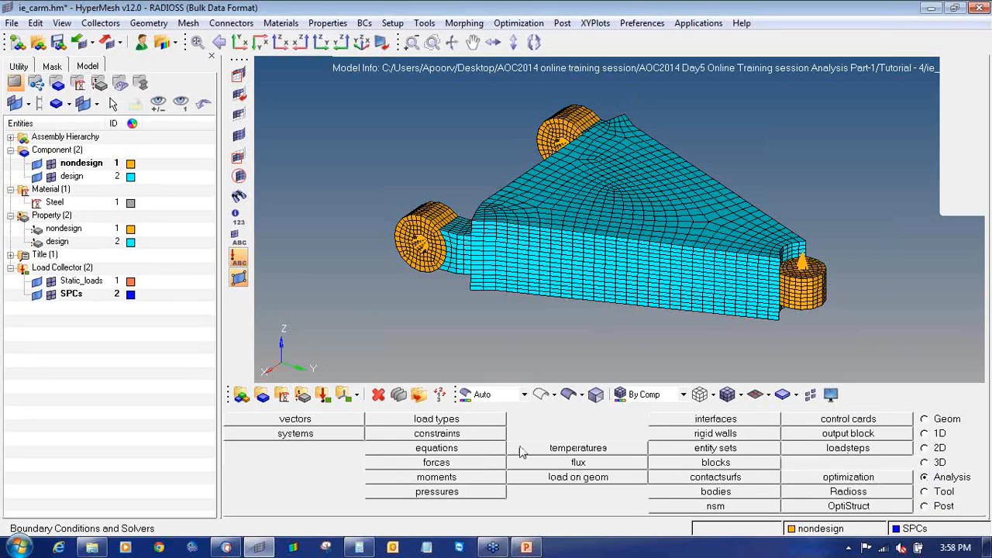
left_click(481, 439)
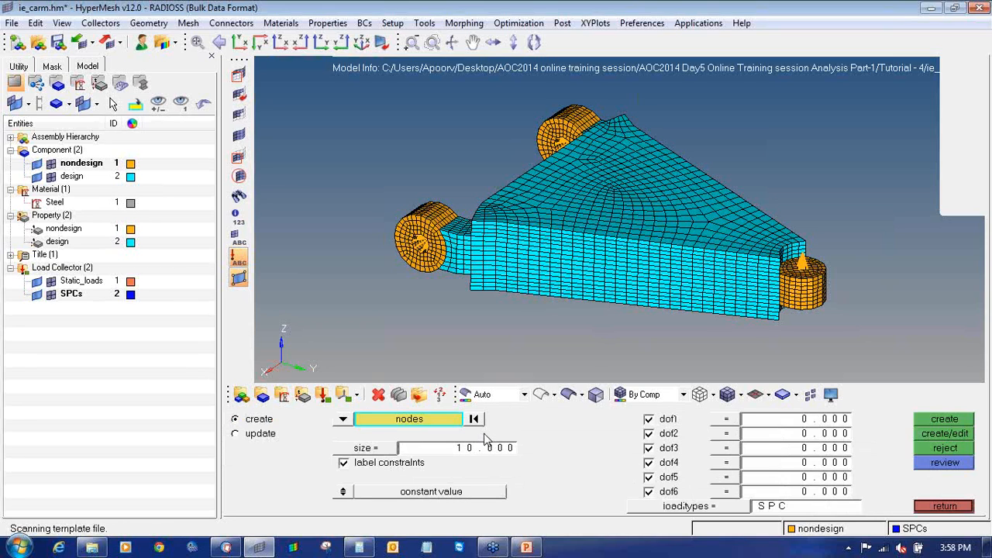
left_click(671, 503)
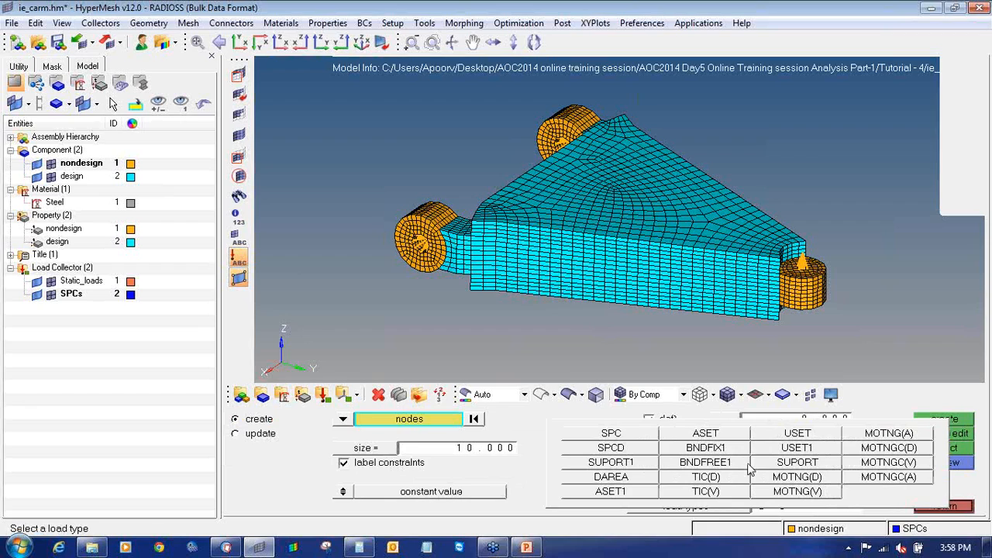
left_click(612, 463)
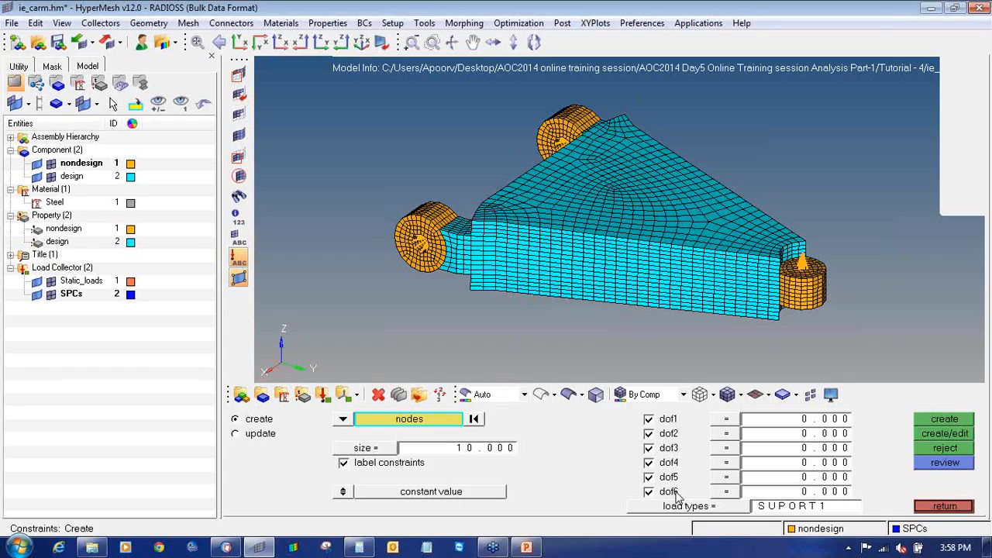
- Create SUPORT1 constraints on dof1, dof2, dof3 and dof5 at the centre nodes of both bushings on the wide end of the arm
right_click_drag(508, 260, 571, 284, "ctrl")
left_click_drag(572, 284, 521, 317, "ctrl")
scroll(528, 302, "up", 4, "ctrl")
scroll(521, 317, "up", 2, "ctrl")
scroll(521, 317, "up", 3, "ctrl")
left_click(529, 303)
scroll(521, 330, "down", 4, "ctrl")
right_click_drag(582, 74, 552, 177, "ctrl")
scroll(551, 177, "up", 4, "ctrl")
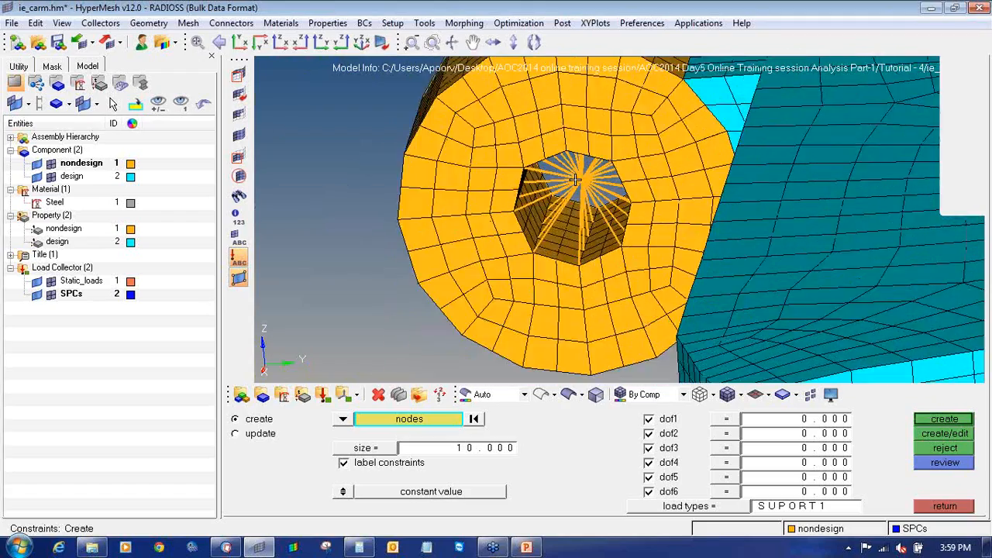
scroll(574, 225, "down", 6, "ctrl")
scroll(575, 227, "down", 3, "ctrl")
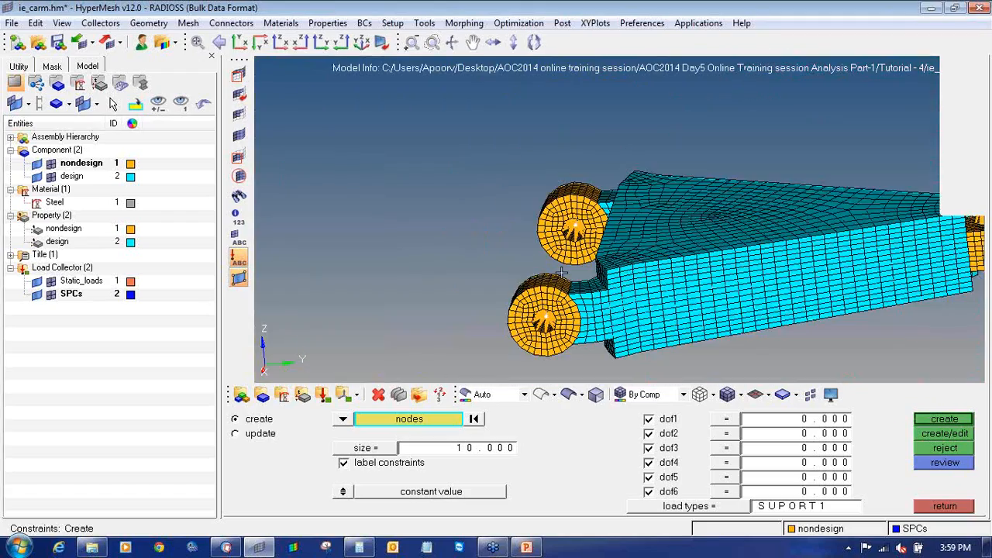
right_click_drag(563, 273, 463, 244, "ctrl")
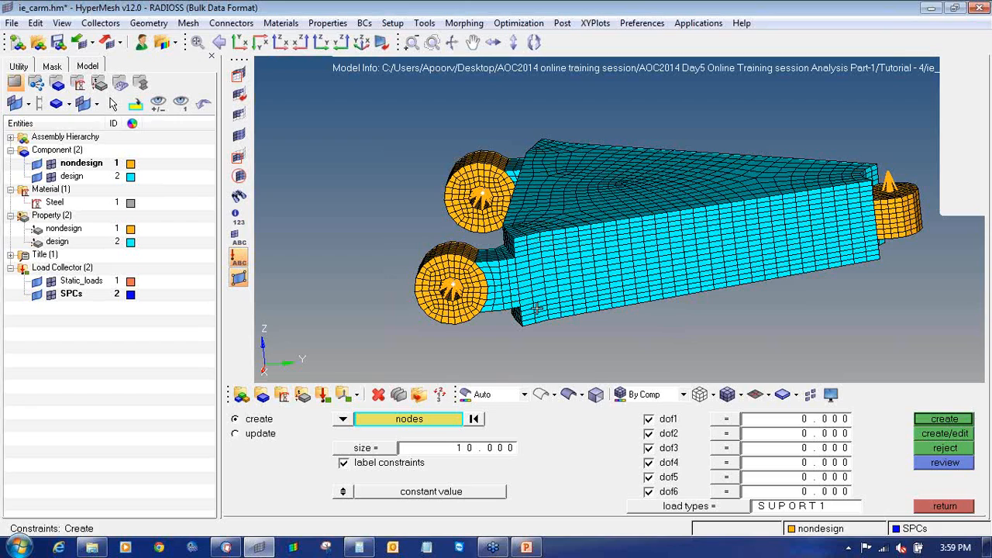
left_click(649, 463)
left_click(649, 492)
left_click(967, 421)
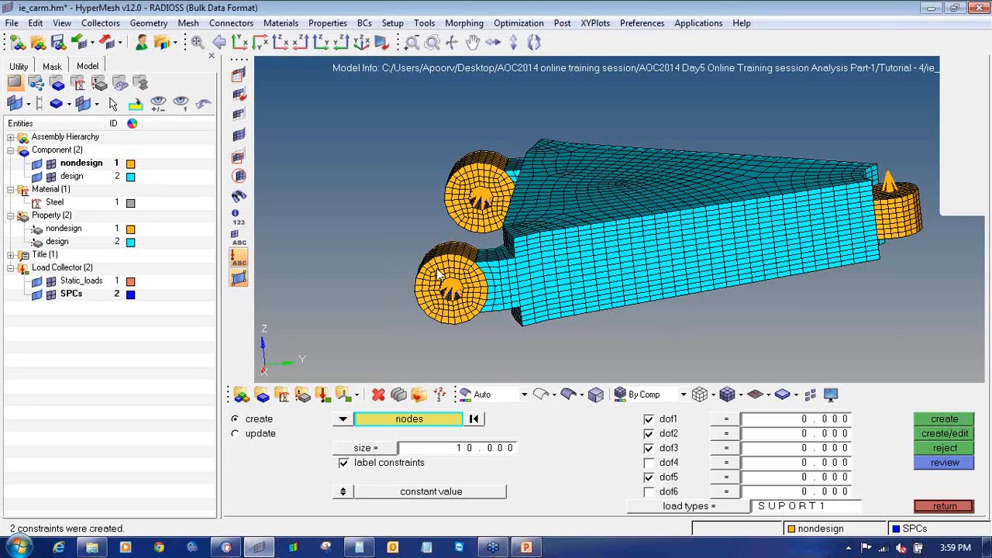
- Reject the two constraints and constrain dof1, dof2, dof3 and dof5 only at the nearer bushing's centre node
left_click(928, 451)
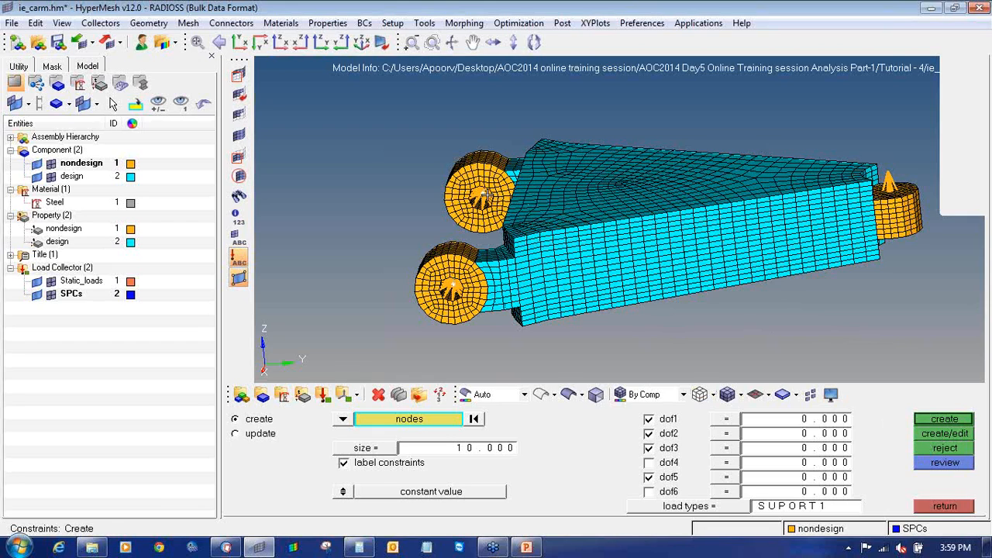
right_click(480, 196)
left_click(938, 422)
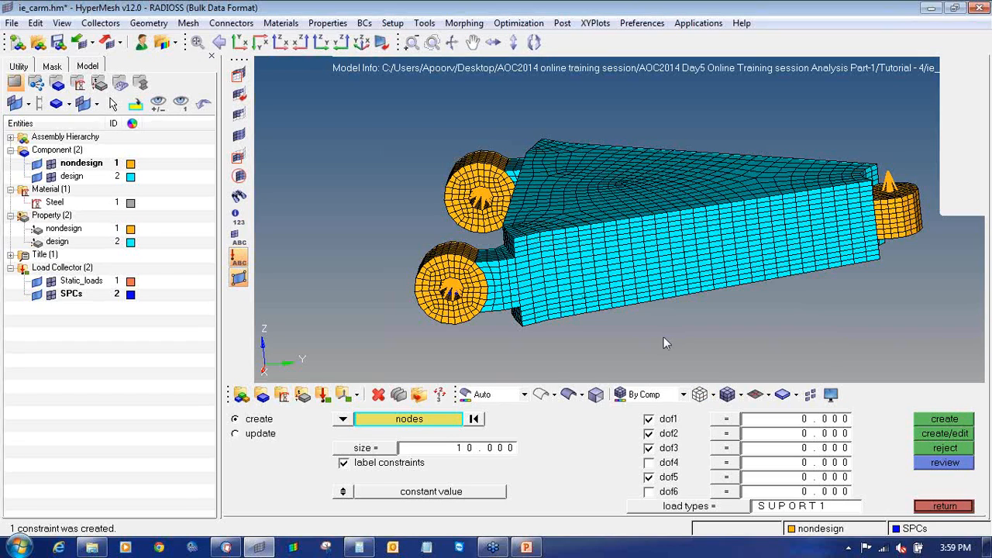
- Constrain dof2 through dof6, leaving dof1 free, at the centre node of the farther wide-end bushing
left_click(649, 463)
left_click(649, 492)
left_click(649, 419)
right_click_drag(431, 191, 438, 219, "ctrl")
scroll(473, 219, "up", 10)
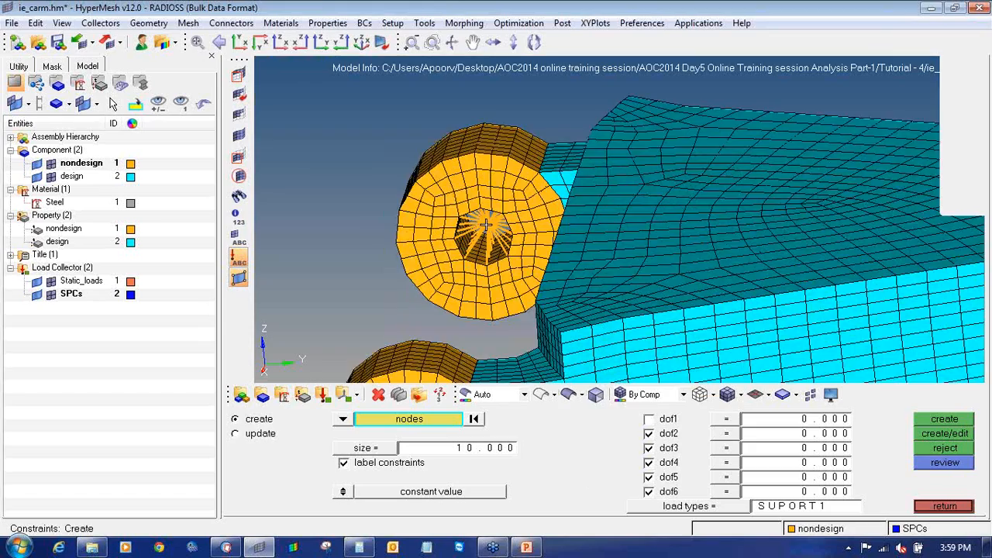
left_click(953, 422)
scroll(601, 228, "down", 8)
scroll(601, 228, "down", 4)
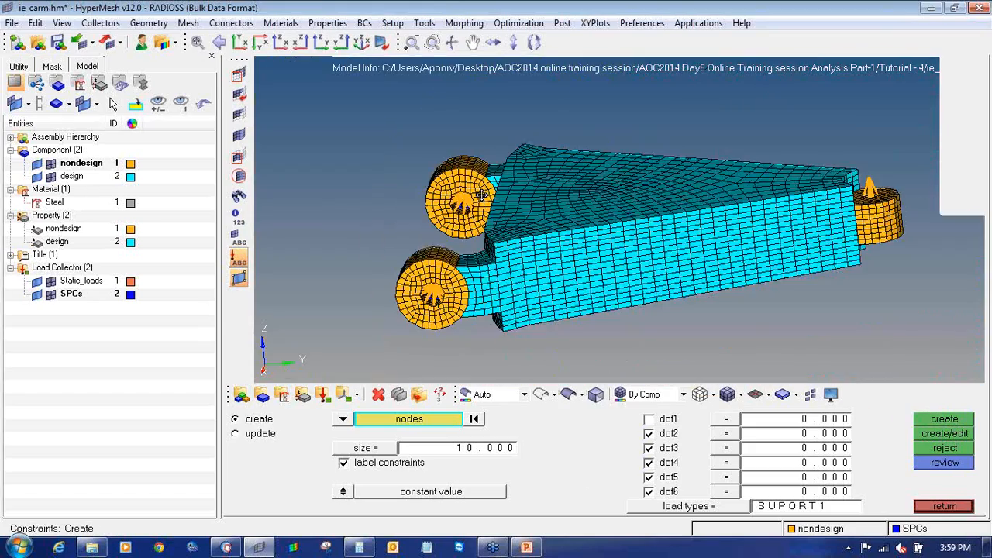
- Hide the nondesign and design meshes to check the constraint labels, and redisplay both components
left_click(51, 163)
left_click(51, 176)
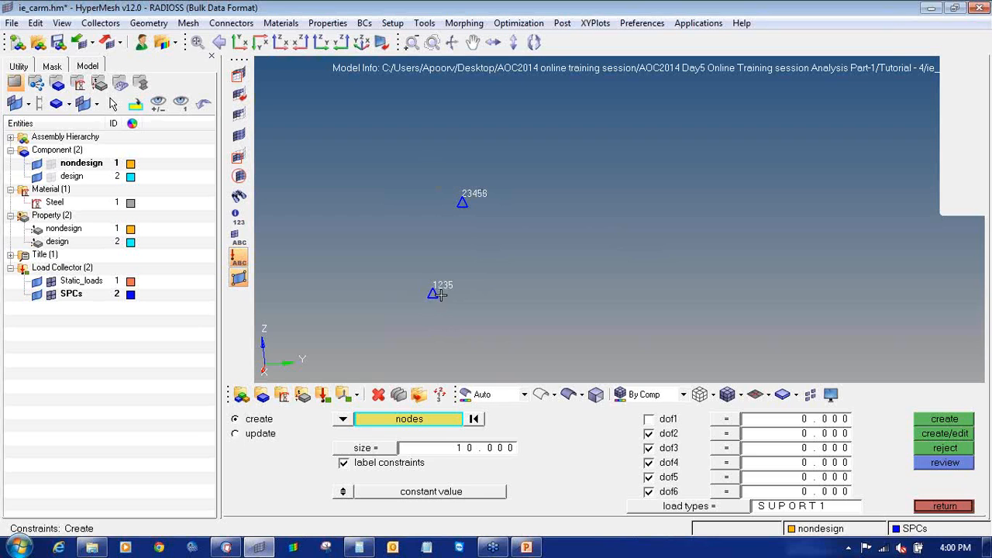
left_click(52, 163)
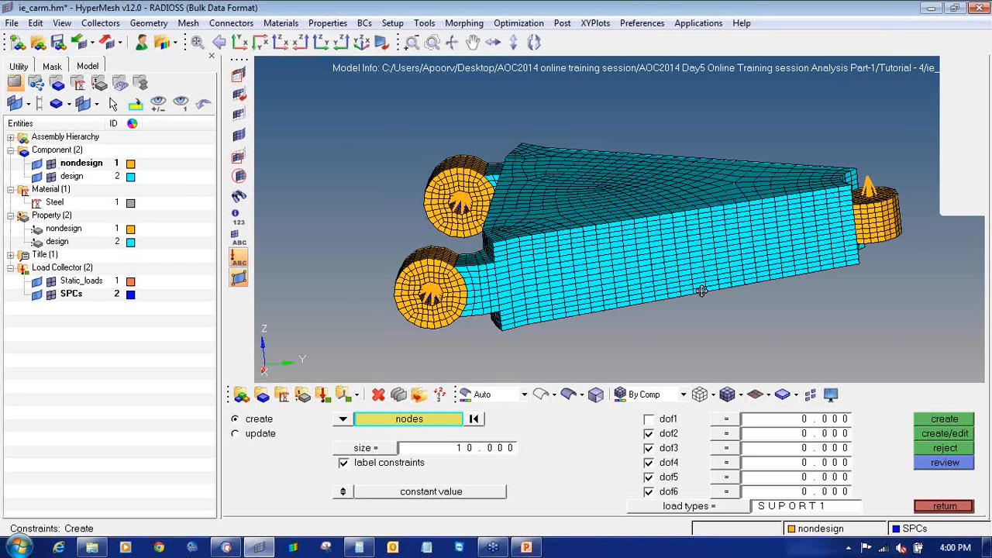
right_click_drag(718, 288, 661, 282, "ctrl")
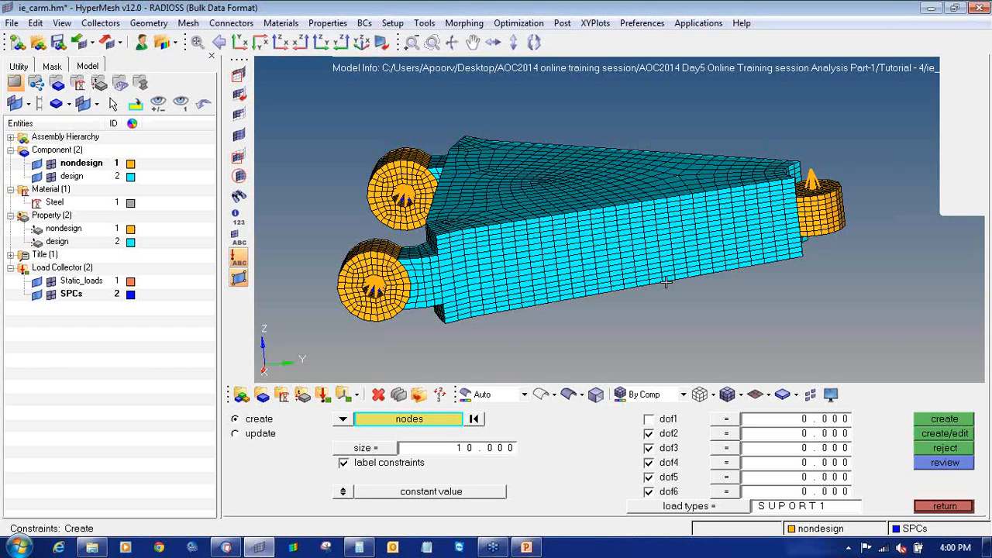
- Hide the design mesh and constrain dof1, dof3, dof4, dof5 and dof6, leaving dof2 free, at the upper node of the isolated mid-arm rigid element
left_click(51, 164)
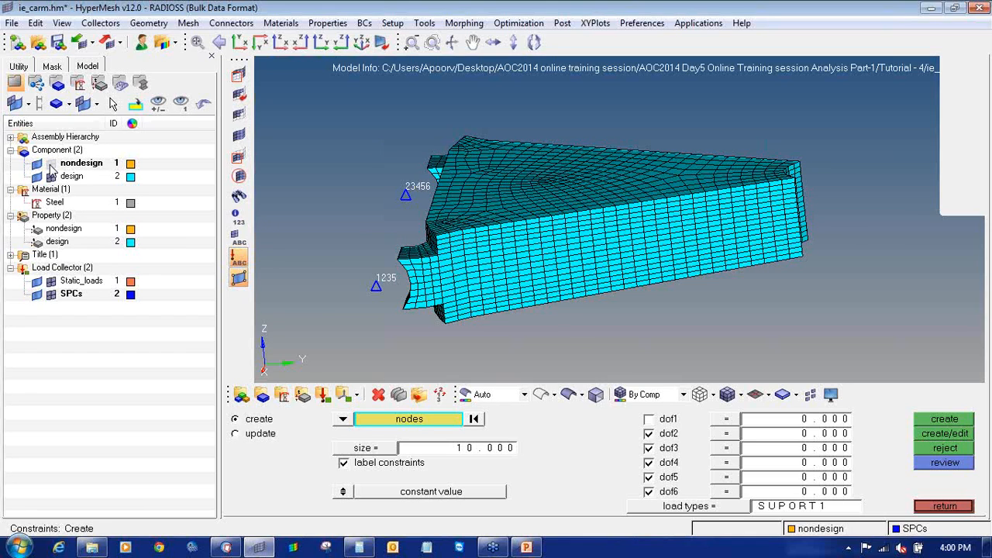
left_click(50, 164)
left_click(50, 177)
right_click_drag(626, 230, 637, 185, "ctrl")
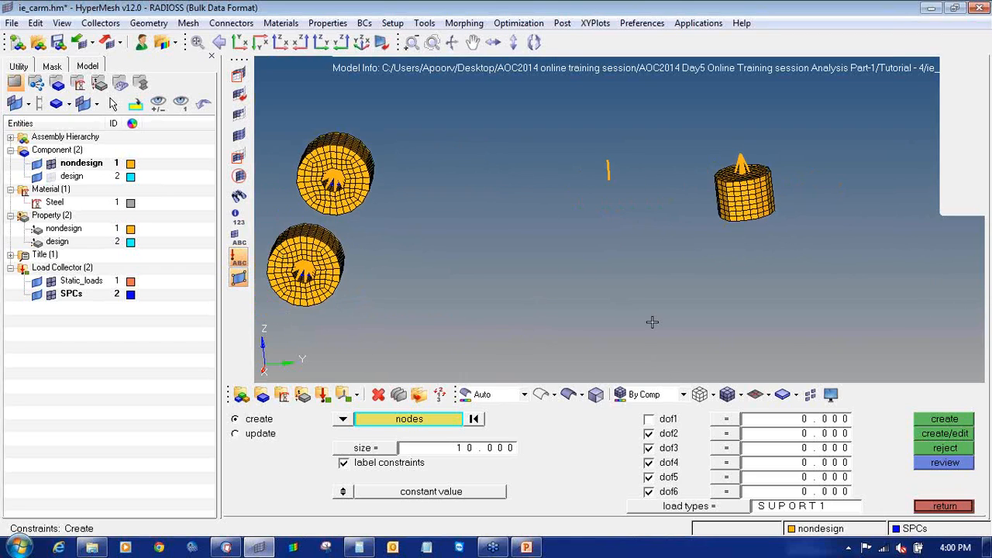
left_click(605, 160)
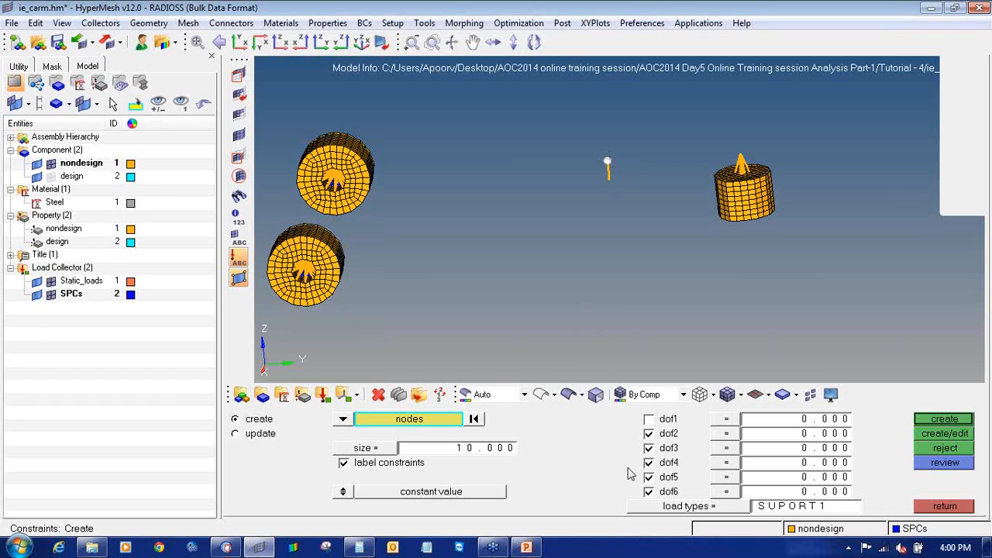
left_click(649, 418)
left_click(649, 434)
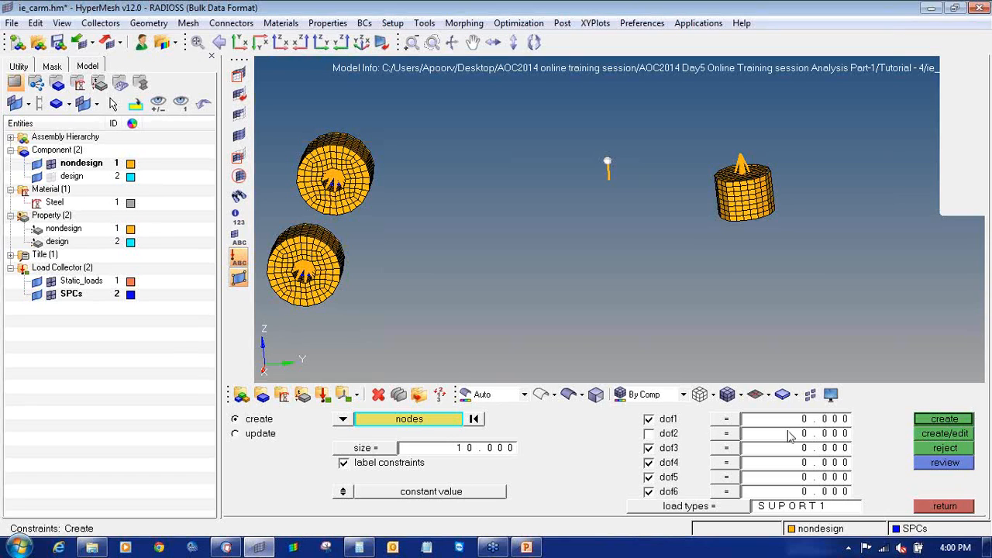
left_click(922, 423)
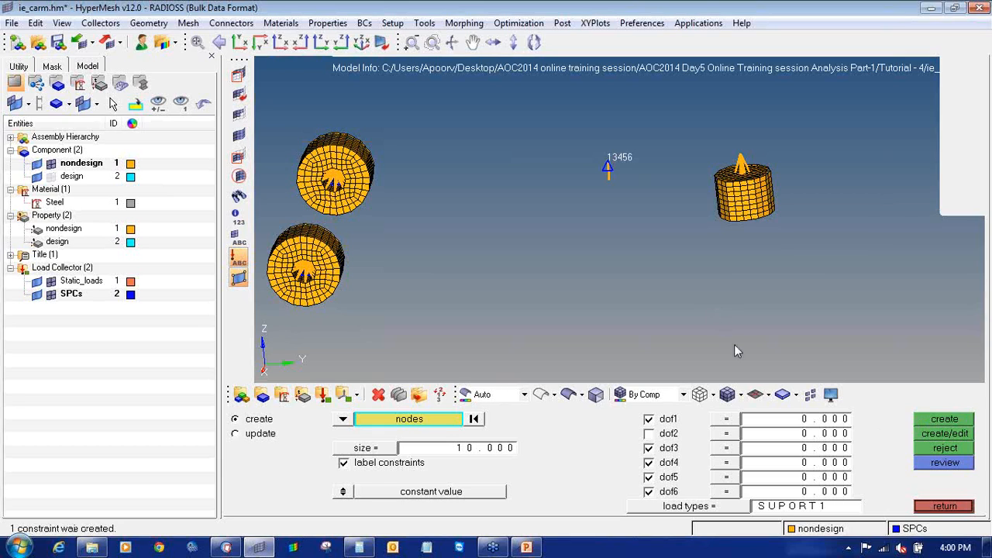
left_click(945, 506)
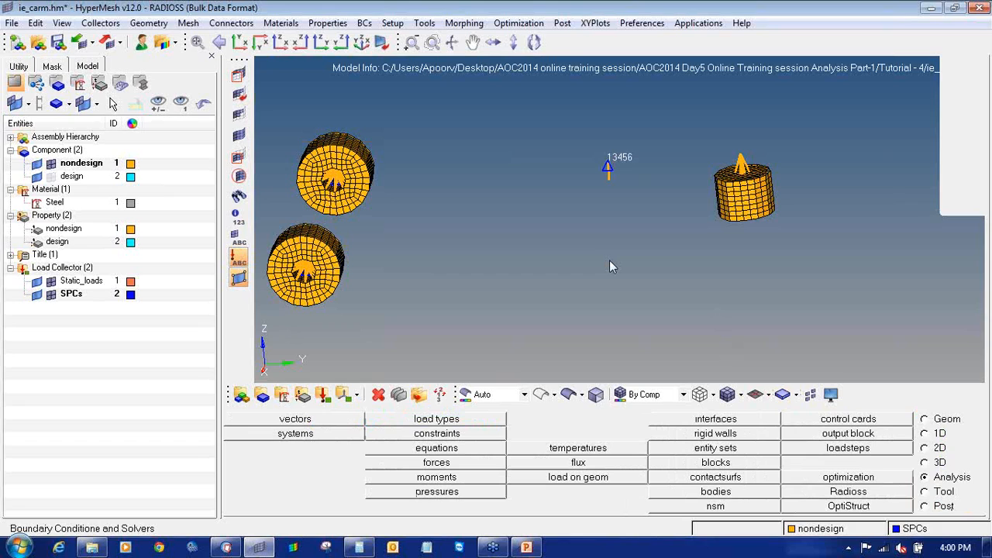
- Make Static_loads the current load collector and create a force of -1e05 along the x-axis at the rigid's apex node above the narrow-end bushing
right_click(78, 284)
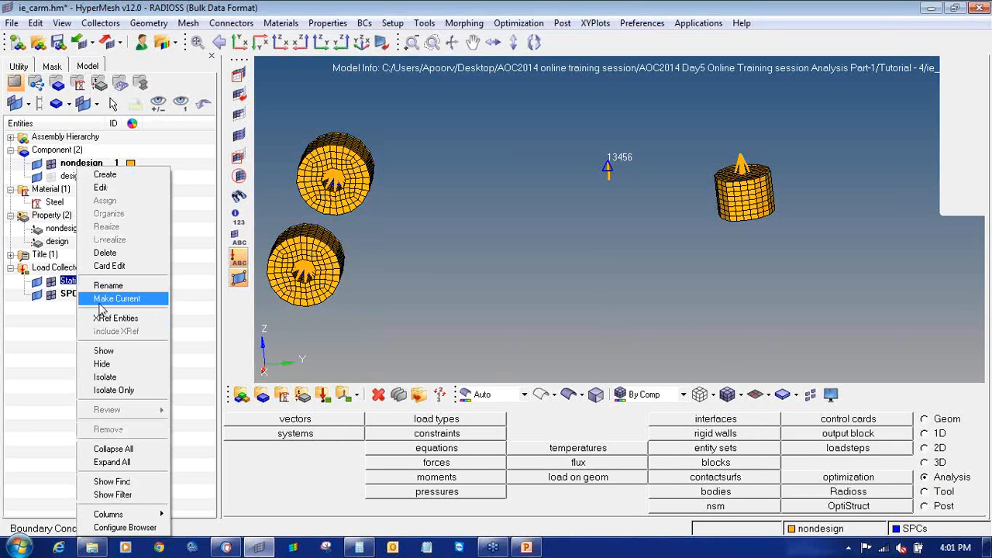
left_click(101, 300)
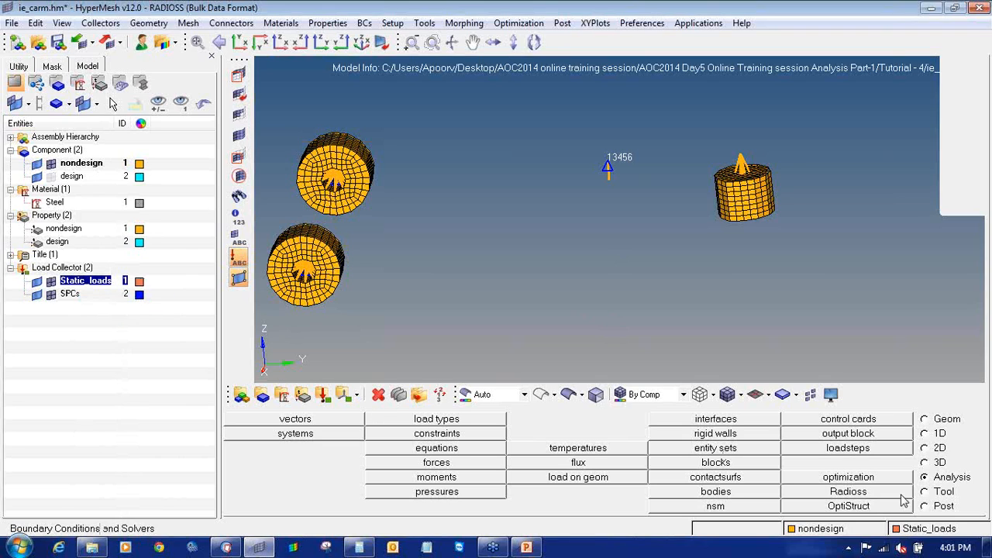
left_click(476, 465)
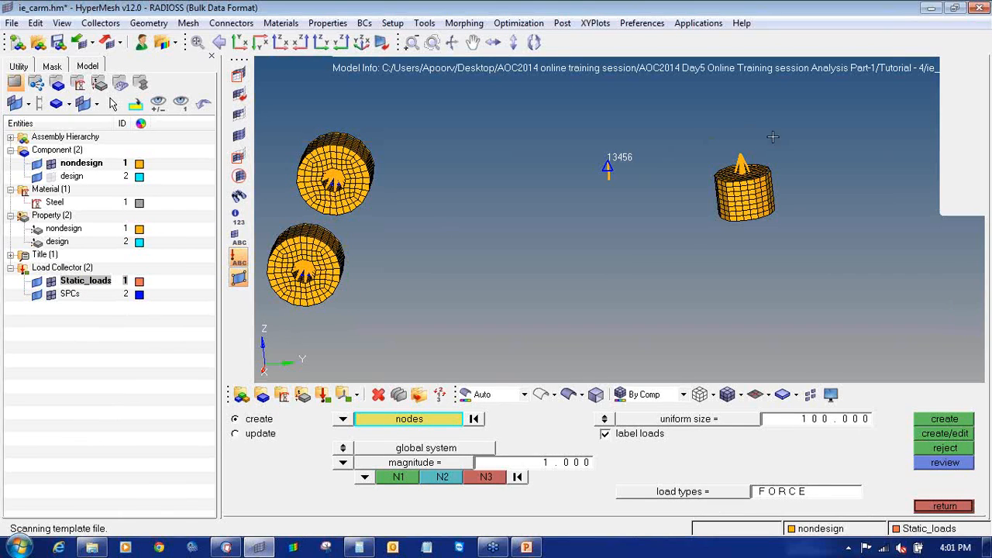
scroll(751, 149, "up", 3)
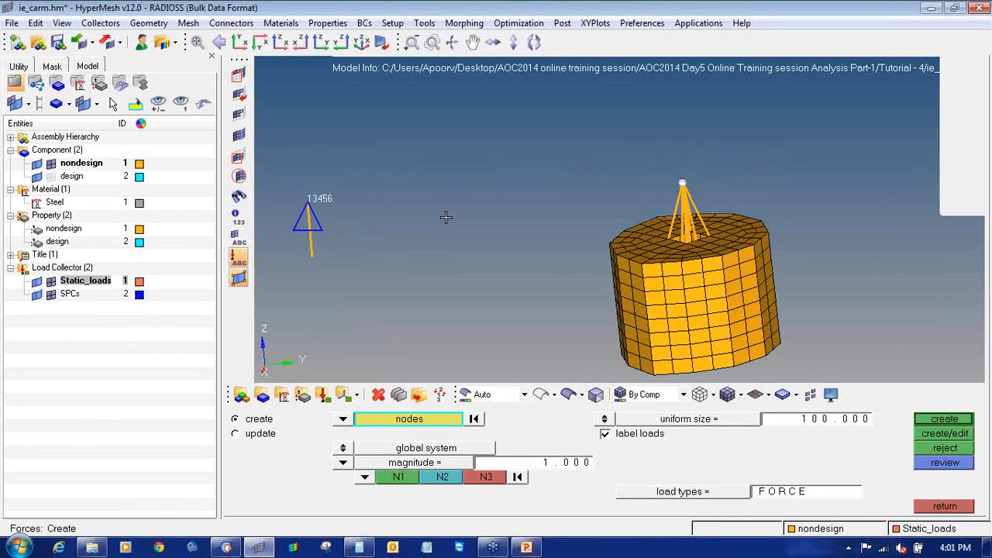
scroll(448, 218, "down", 3)
left_click_drag(438, 154, 498, 380, "ctrl")
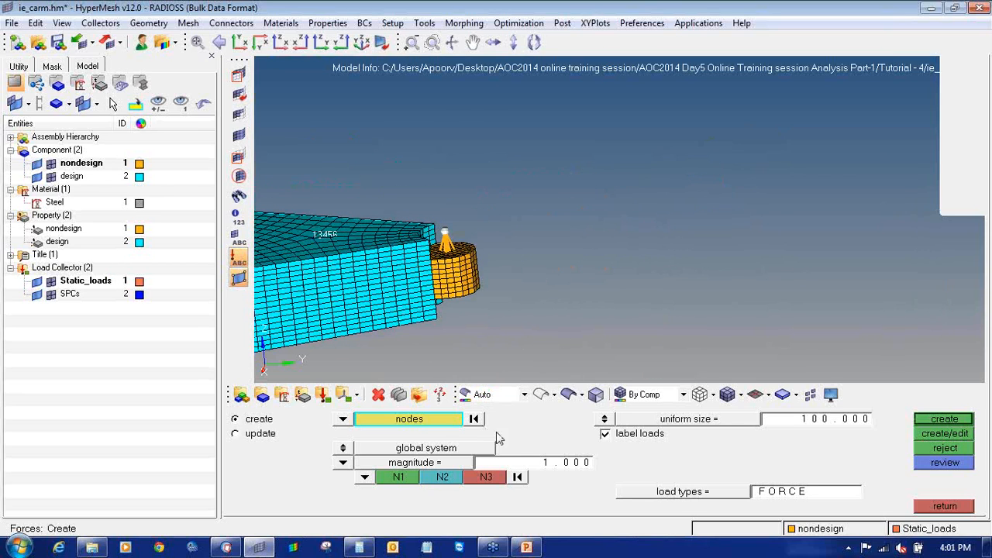
left_click(546, 463)
type("-")
type("1e")
type("05")
key("Return")
left_click(364, 477)
left_click(371, 434)
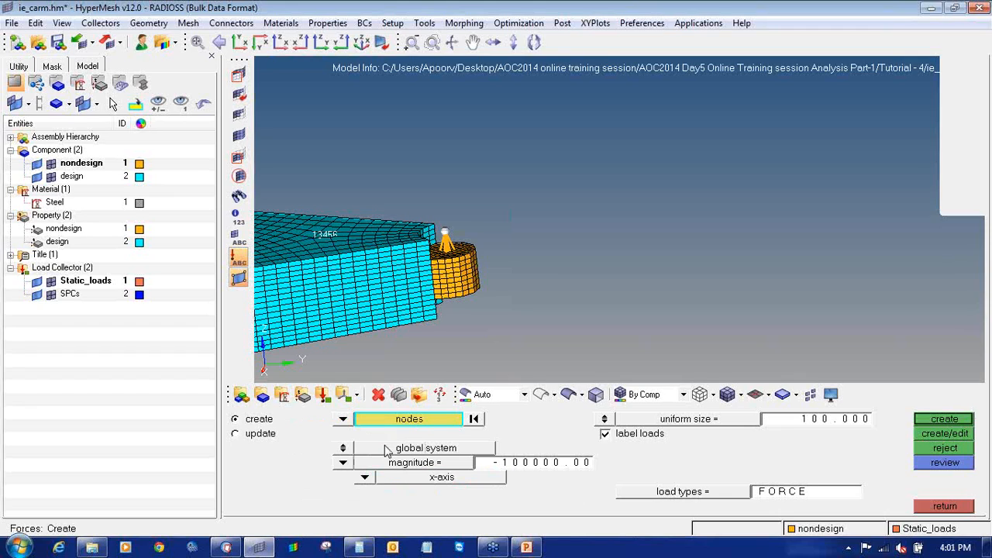
left_click(920, 420)
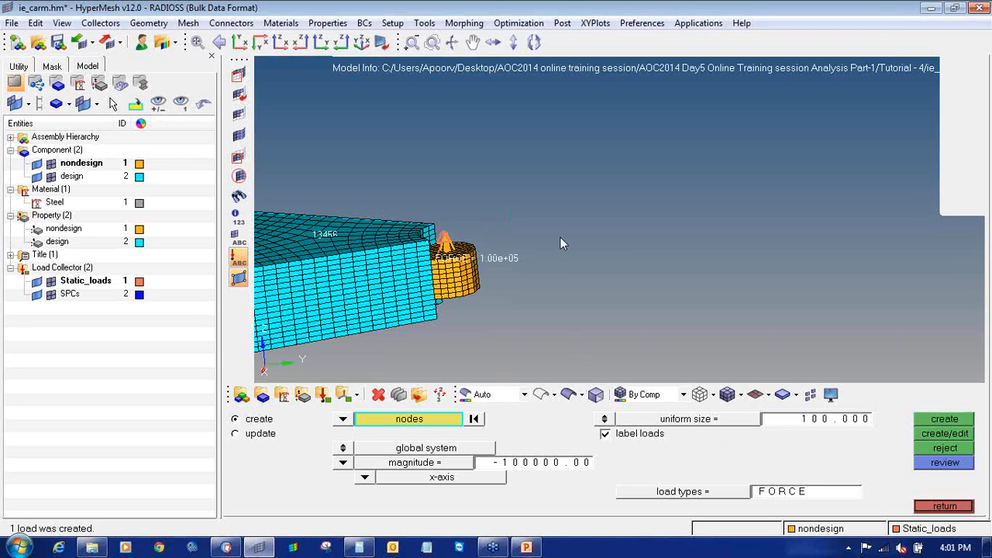
- Create a second force of 3e05 along the z-axis at the same apex node above the narrow-end bushing
scroll(462, 228, "up", 4)
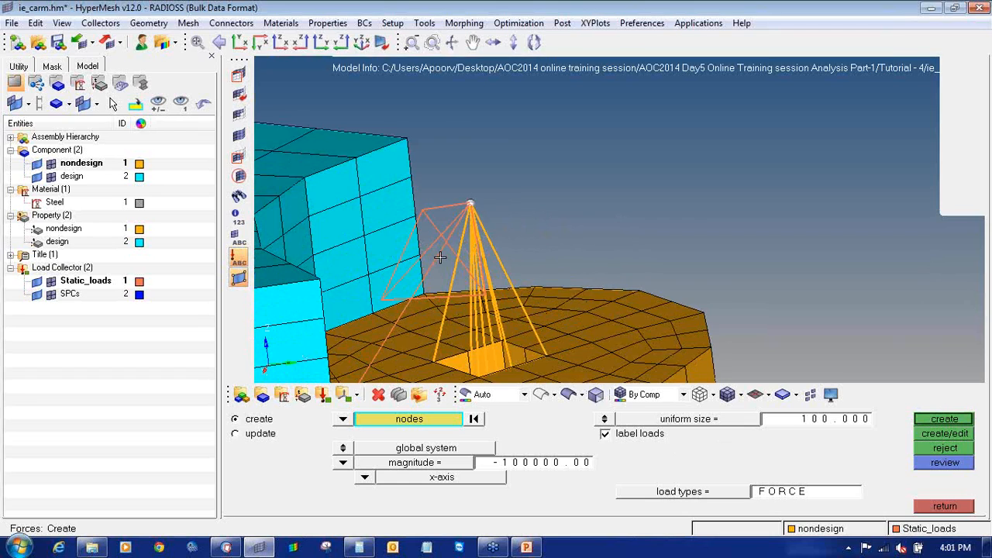
scroll(462, 225, "down", 5)
left_click_drag(542, 270, 486, 370, "ctrl")
left_click(366, 479)
left_click(362, 476)
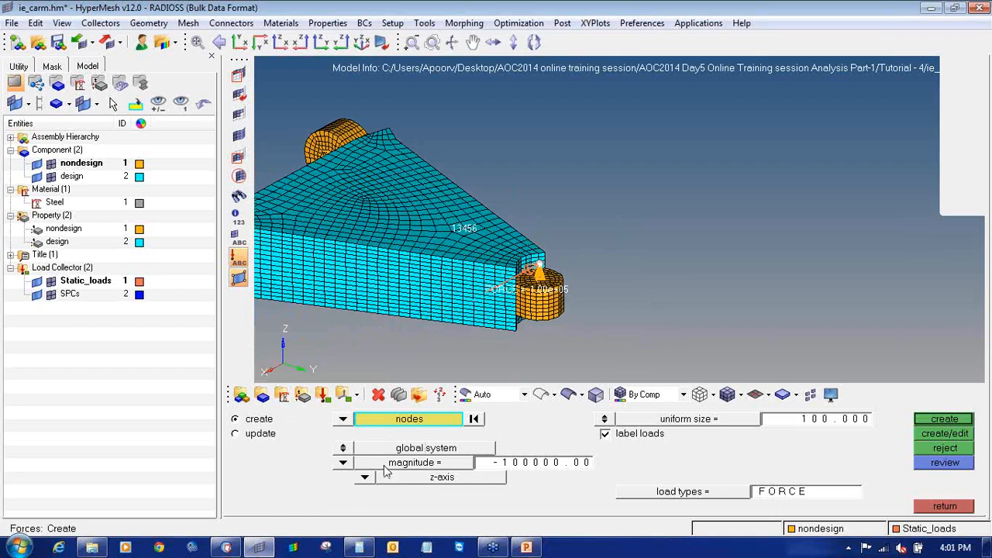
left_click(536, 463)
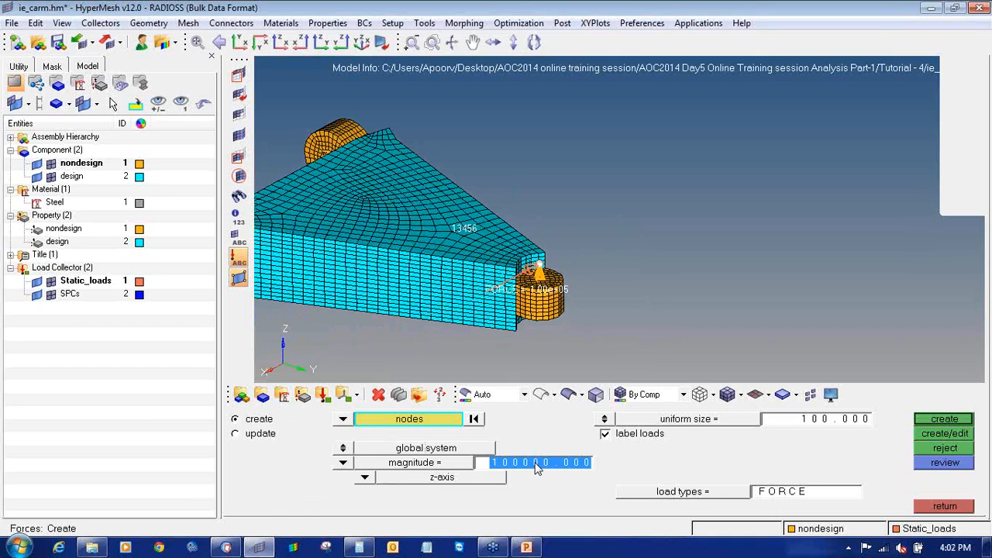
type("3e05")
key("Return")
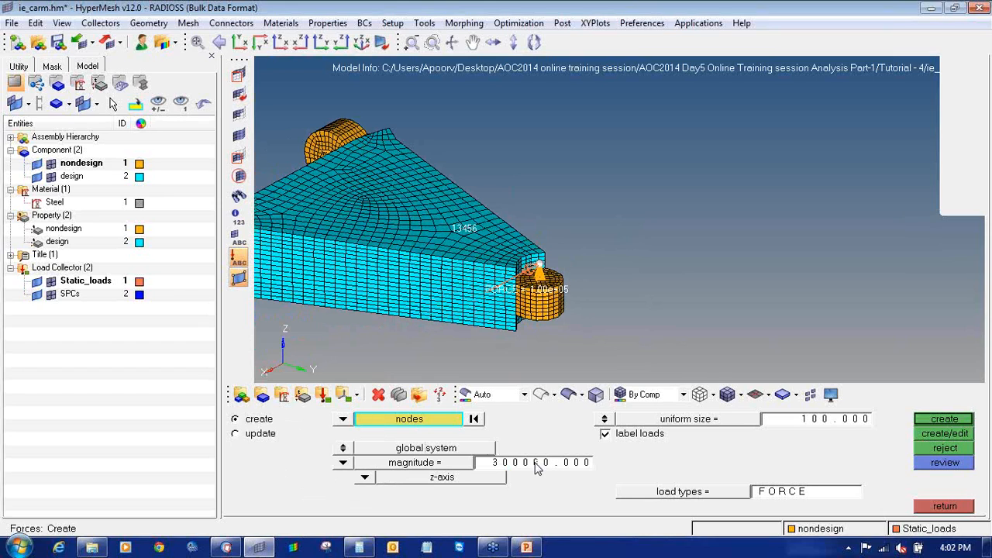
left_click(930, 420)
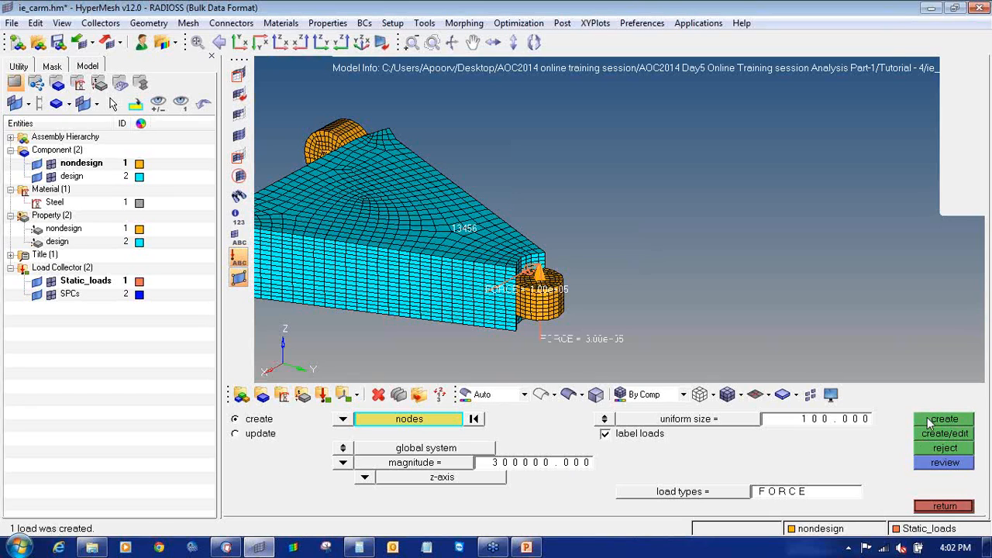
left_click(934, 508)
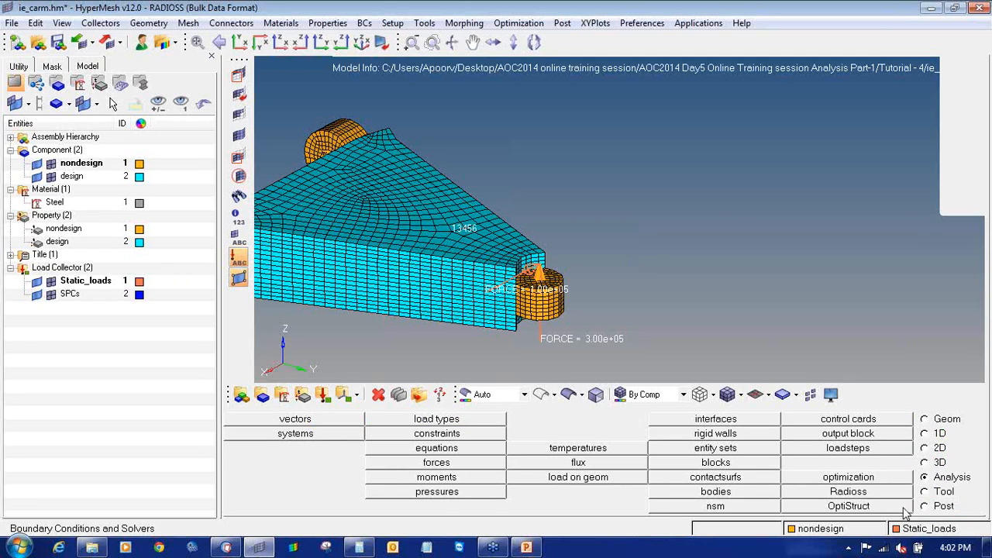
- Set up a load step named linear with the linear static type
left_click(871, 453)
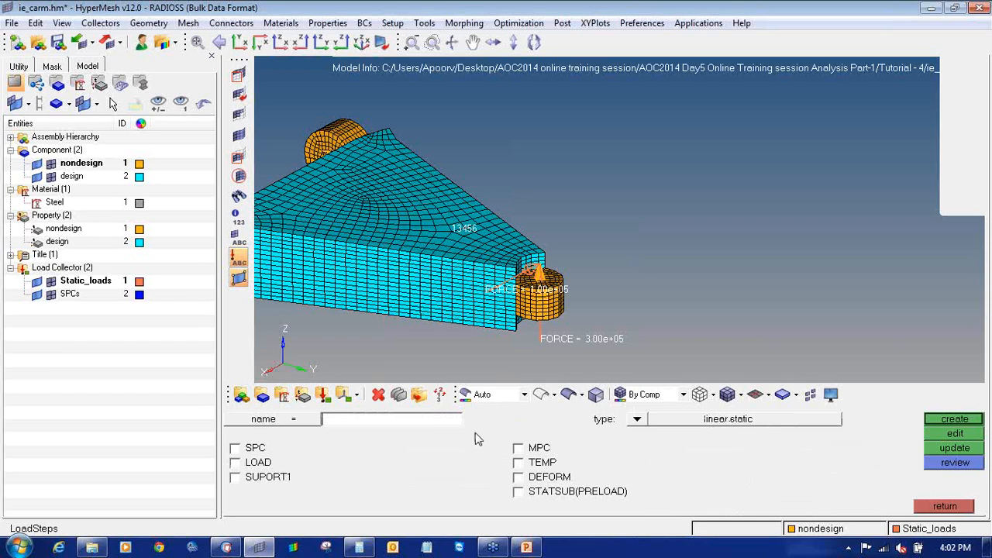
left_click(431, 422)
type("linear")
left_click(635, 422)
left_click(373, 444)
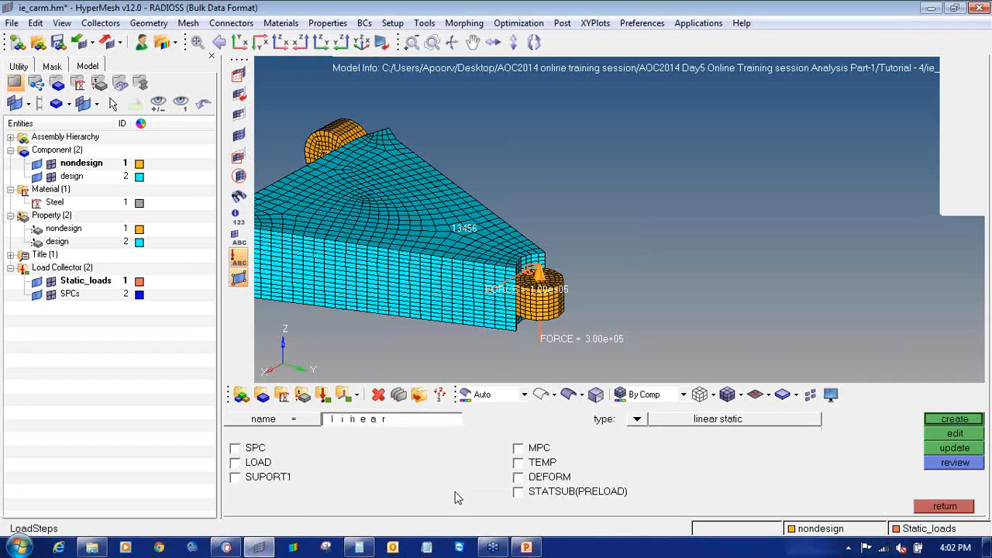
- Assign SPCs as SUPORT1 and Static_loads as LOAD, create the load step, and show it in the model tree
left_click(236, 478)
left_click(359, 478)
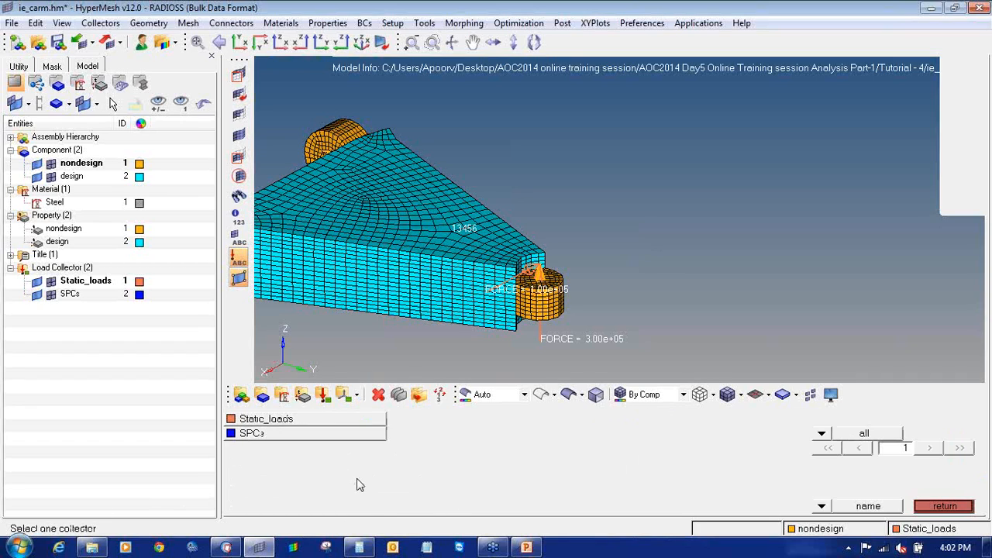
left_click(293, 436)
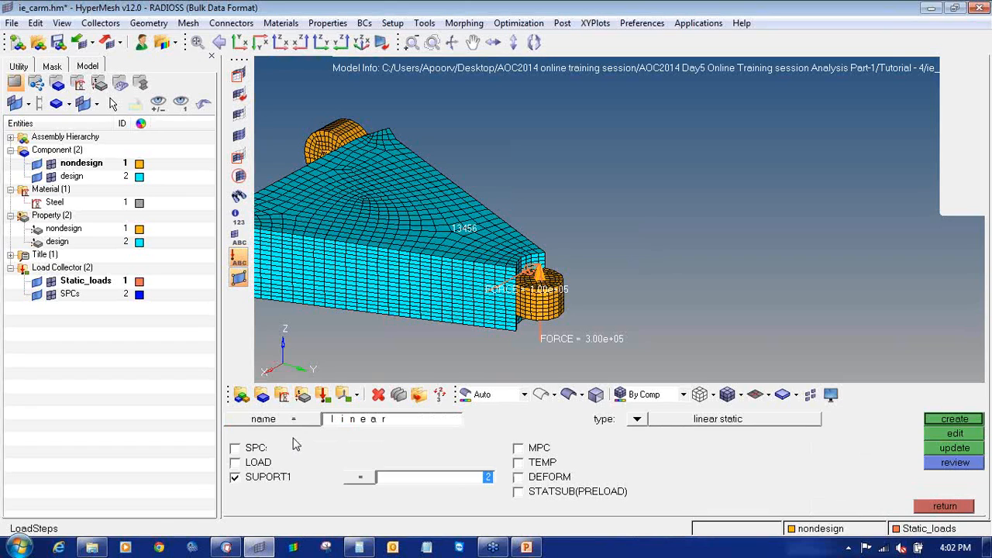
left_click(256, 464)
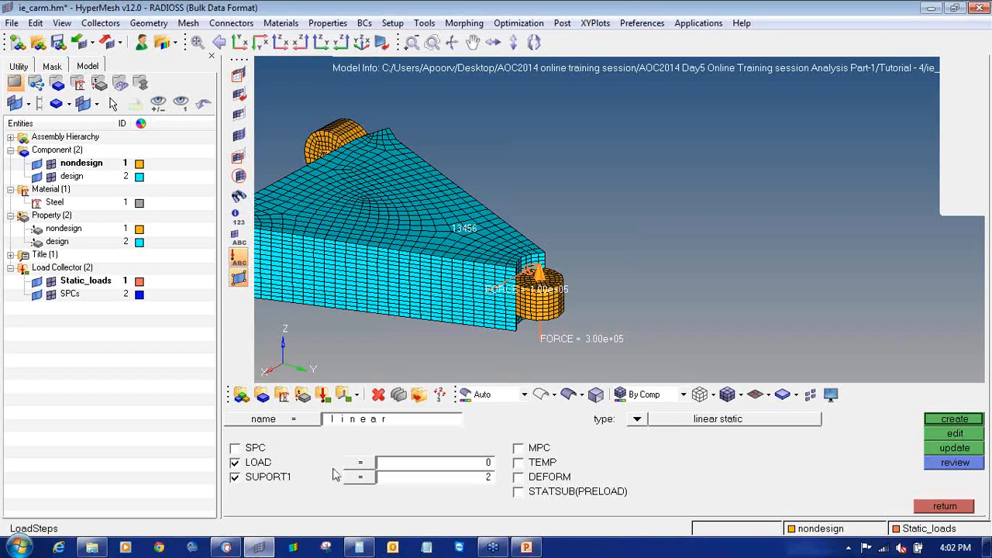
left_click(363, 468)
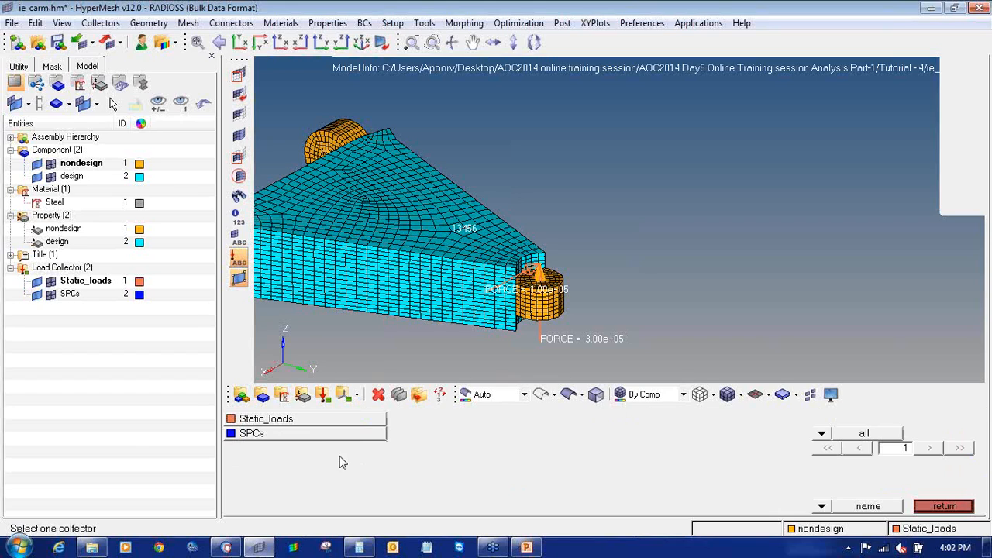
left_click(307, 422)
left_click(932, 419)
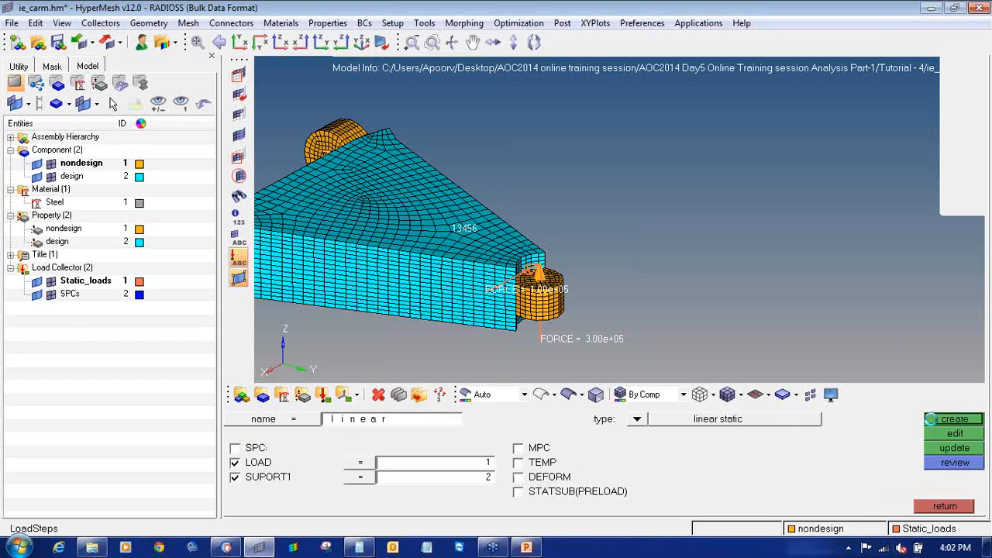
left_click(11, 307)
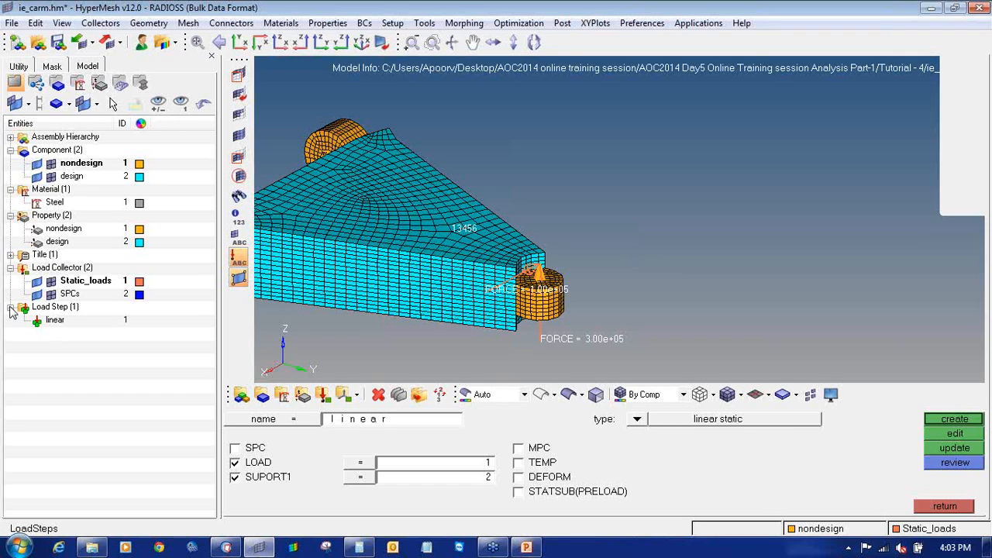
left_click(937, 510)
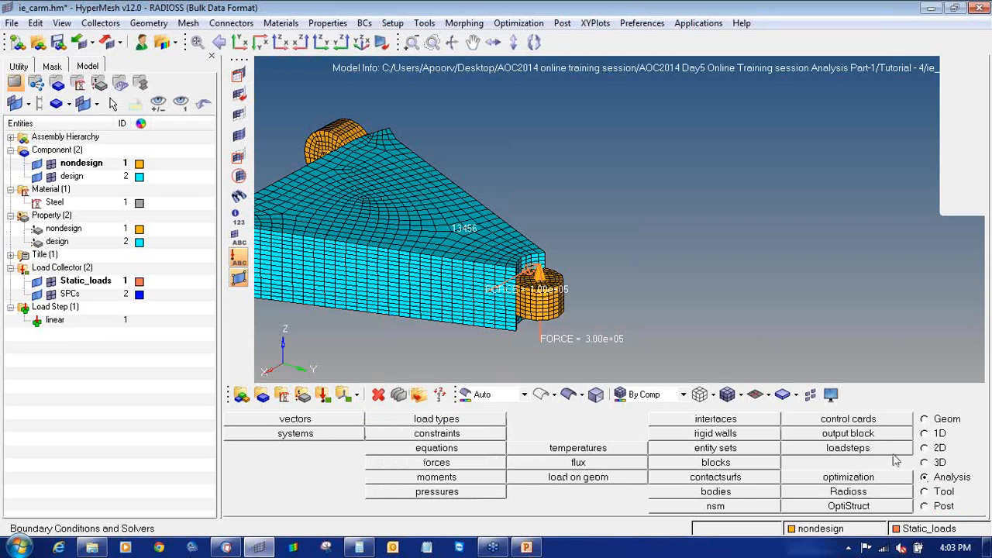
- Add a TITLE control card with the text "inertia relief"
left_click(872, 424)
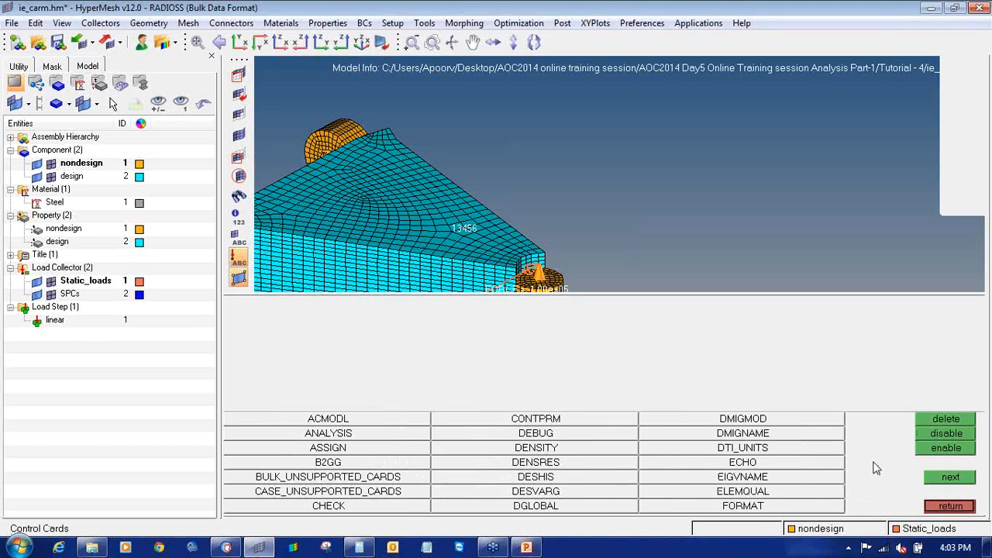
left_click(942, 478)
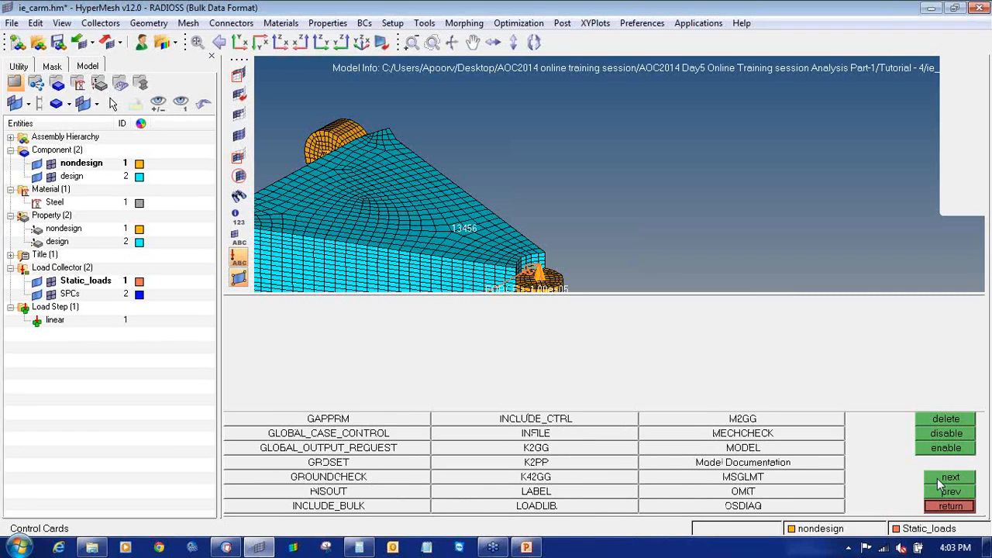
left_click(937, 479)
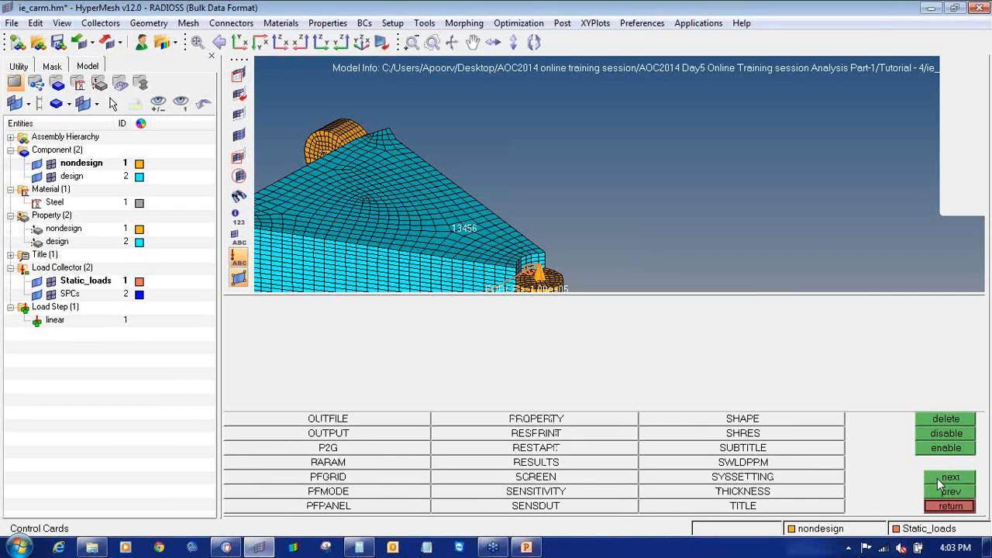
left_click(778, 506)
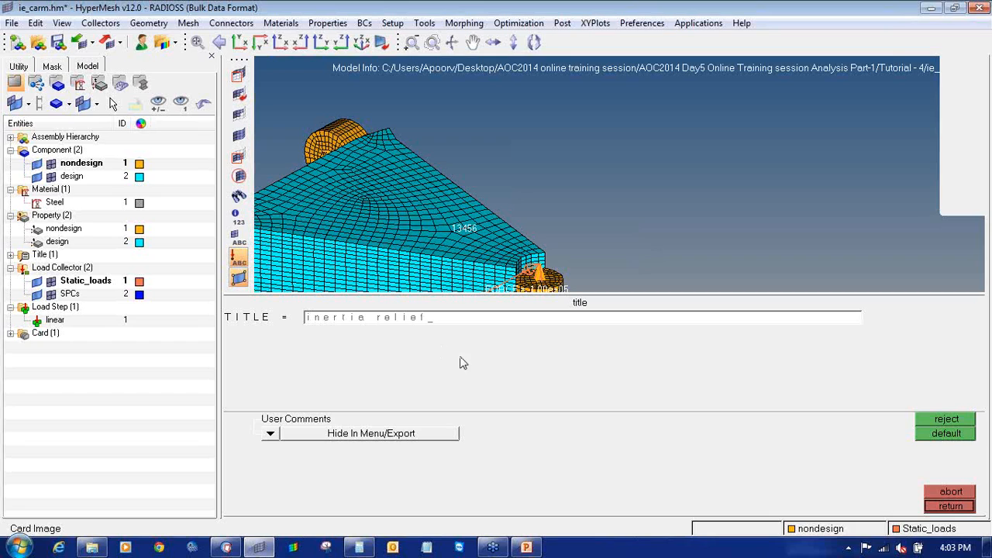
left_click(950, 507)
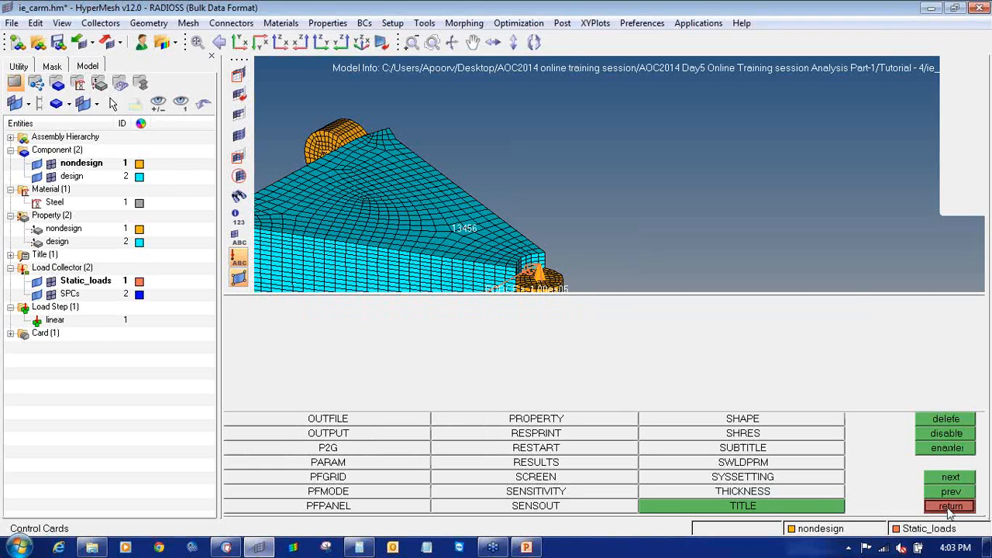
- Open the PARAM control card and enable its INREL parameter
left_click(948, 478)
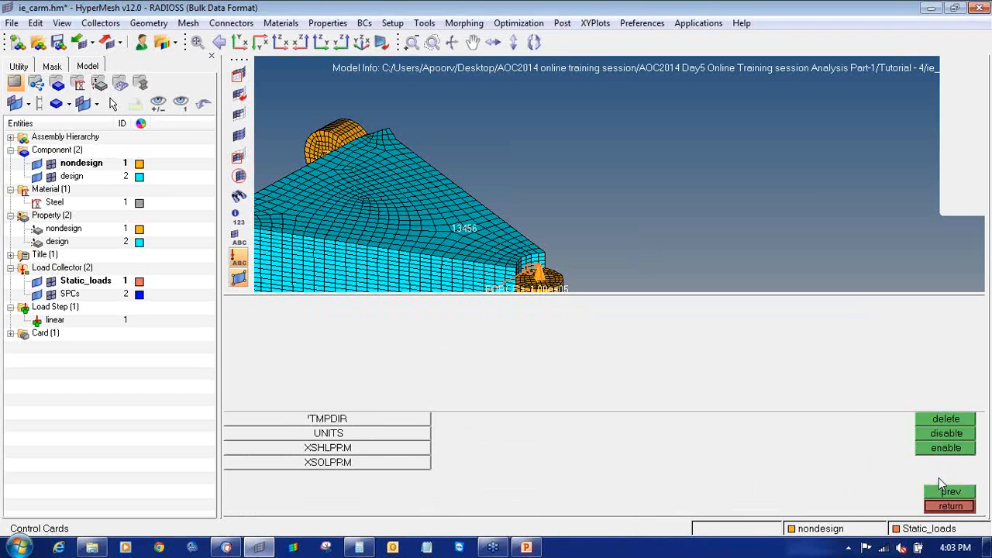
left_click(947, 493)
left_click(345, 464)
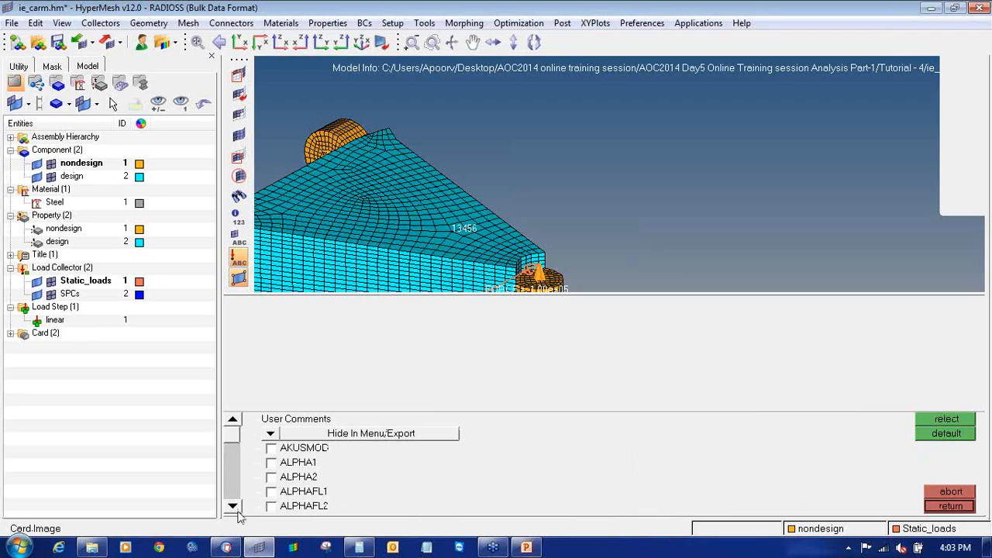
left_click(238, 511)
left_click(238, 511)
left_click(232, 508)
left_click(233, 508)
left_click_drag(232, 441, 234, 463)
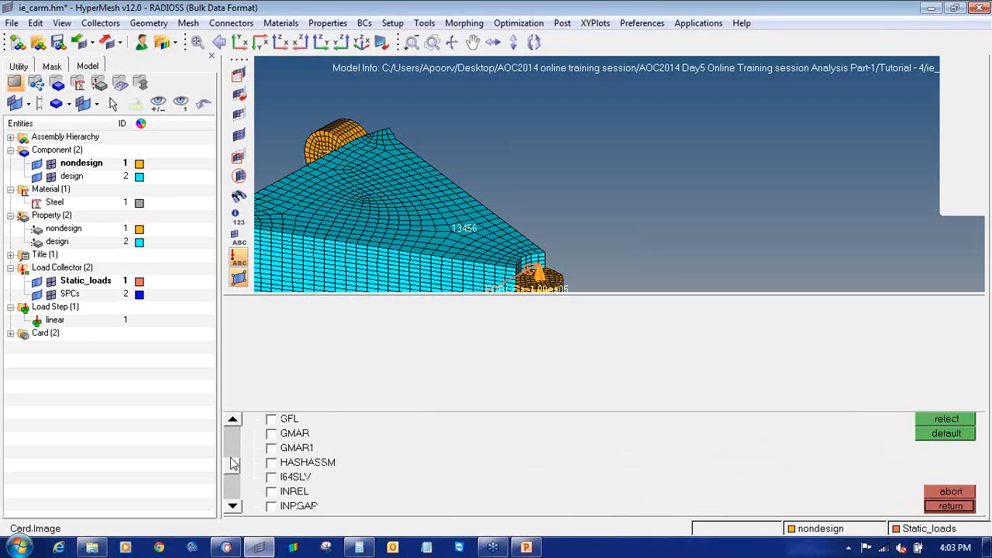
left_click(232, 508)
left_click(233, 509)
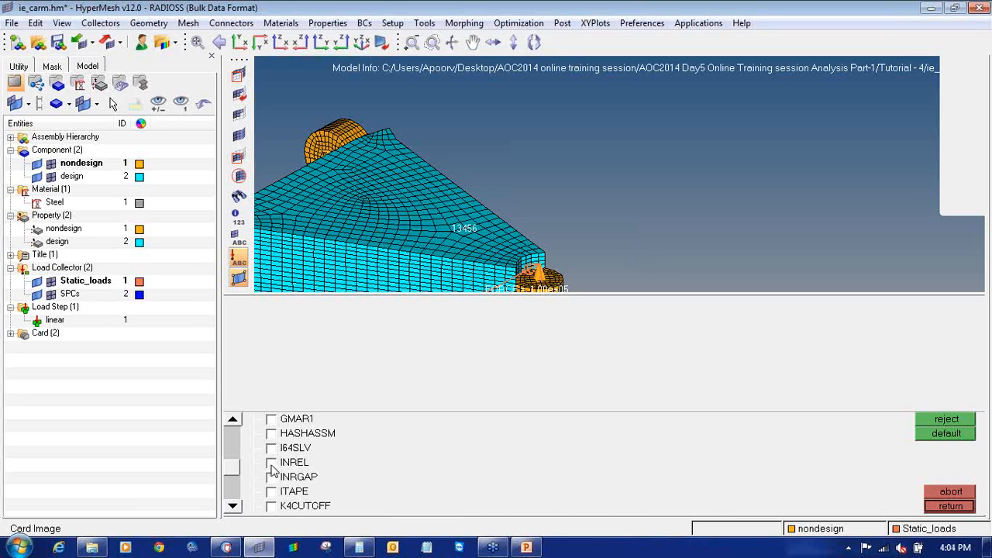
left_click(272, 464)
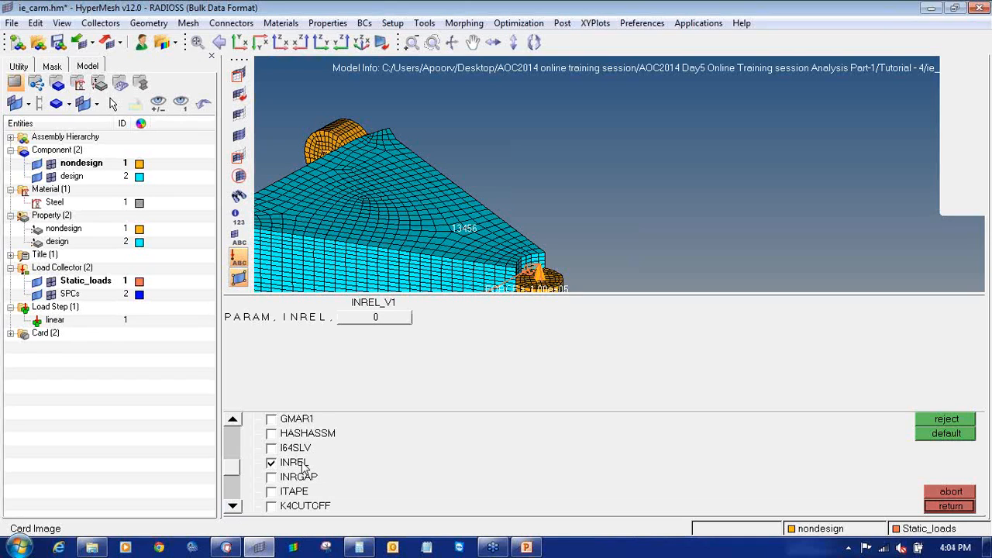
- Set INREL_V1 to -1 and finish editing the control cards
left_click(370, 318)
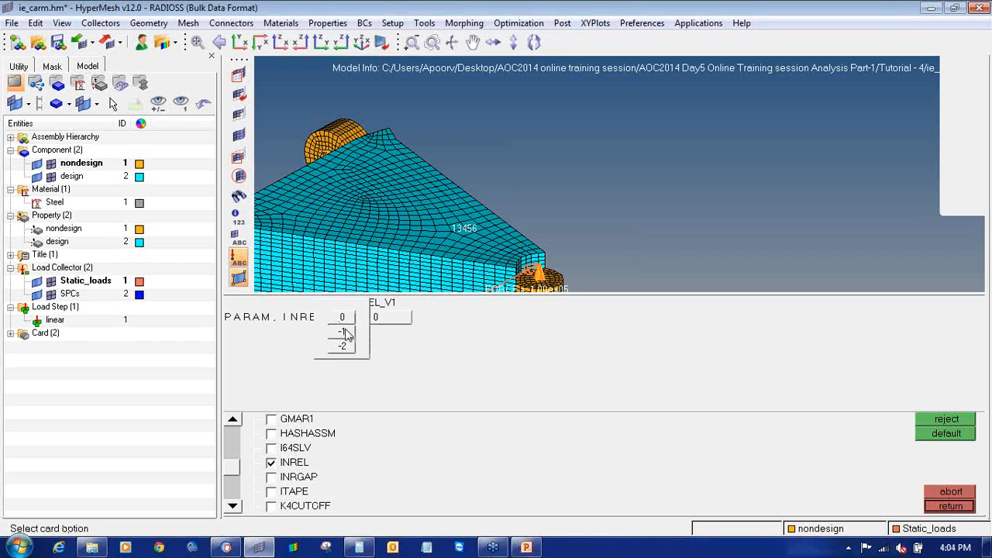
left_click(346, 333)
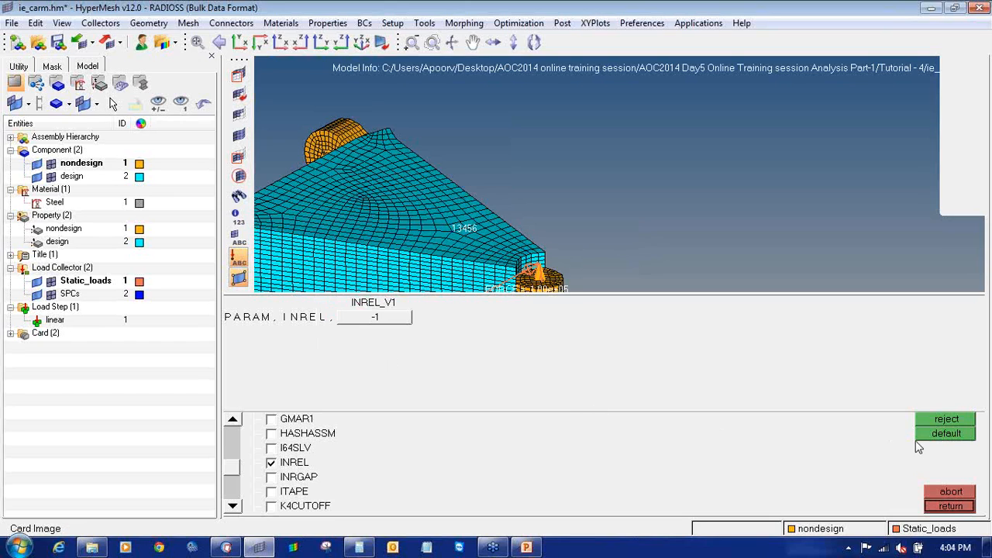
left_click(950, 506)
left_click(958, 508)
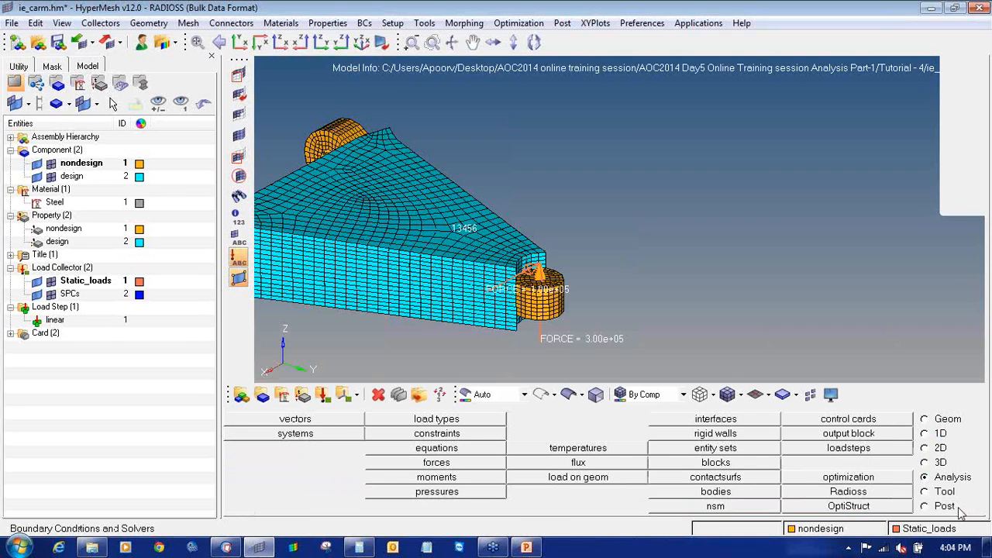
- Save the model as ie_carm in a new folder named inertia_relief inside Tutorial - 4
left_click(12, 23)
left_click(46, 100)
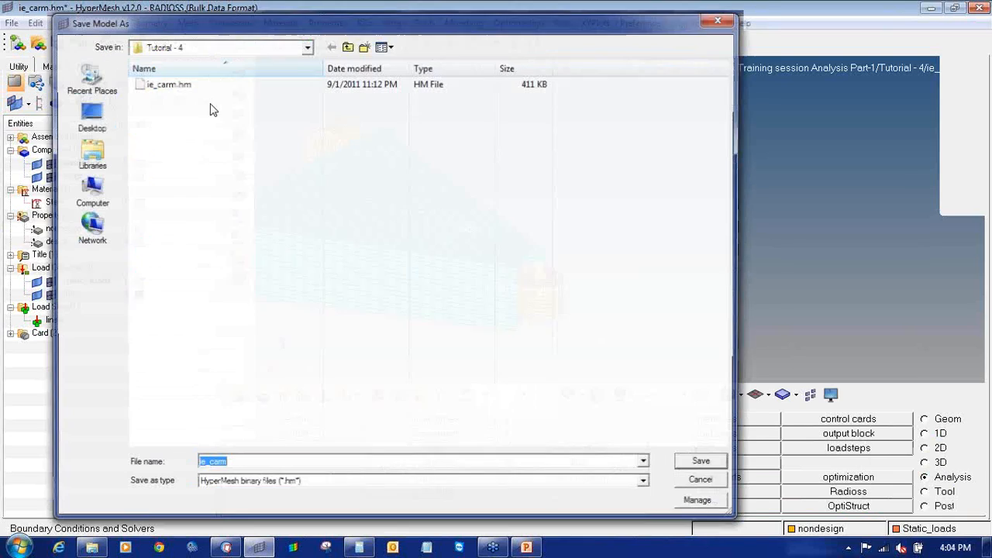
left_click(364, 47)
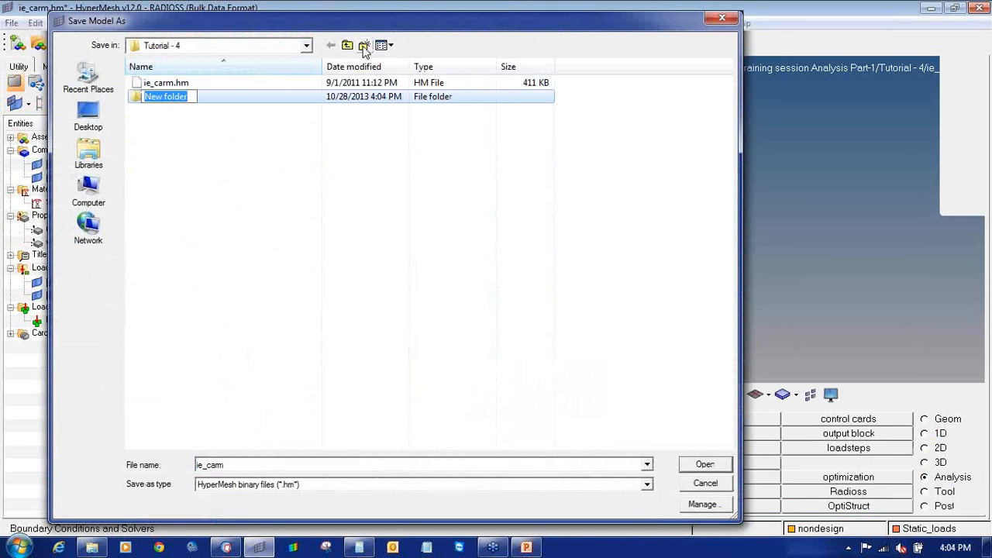
type("inertia_relief")
key("Return")
key("Return")
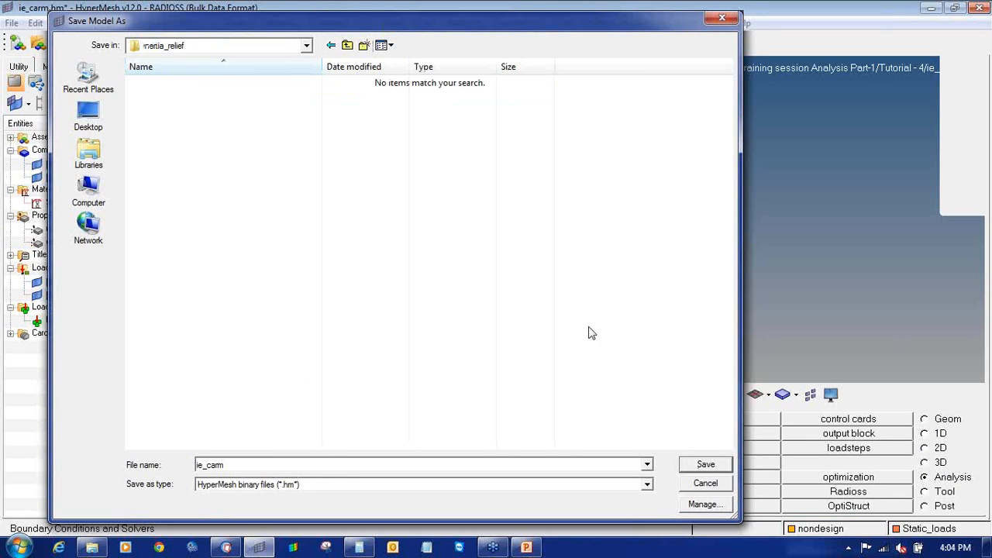
left_click(707, 464)
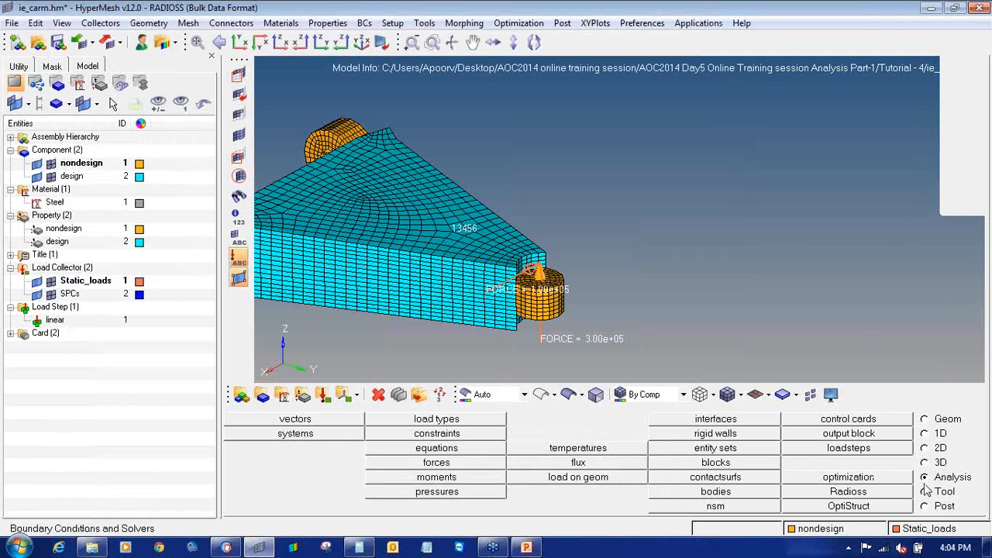
- Run the Radioss analysis on ie_carm.fem in the inertia_relief folder after adjusting the export options
left_click(848, 492)
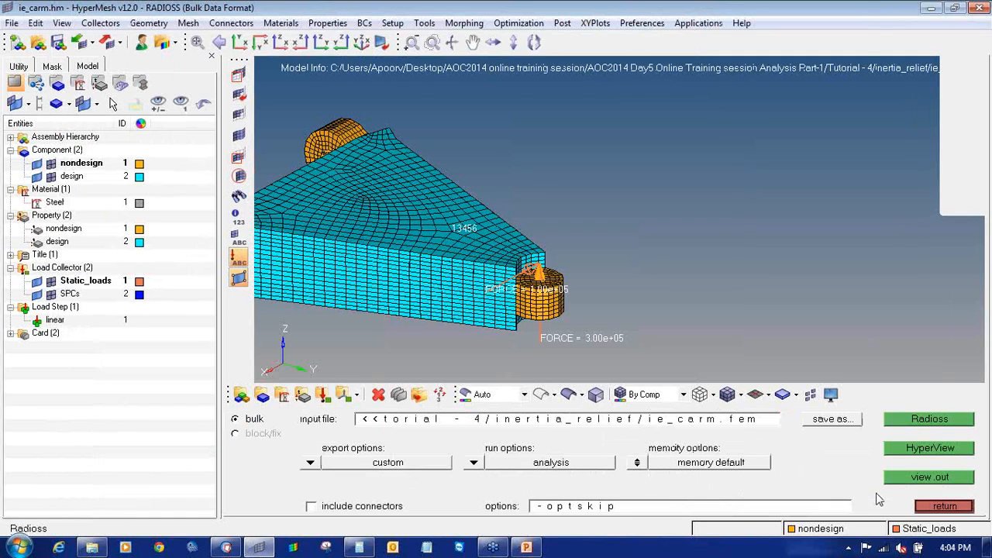
left_click(314, 463)
left_click(314, 464)
left_click(906, 425)
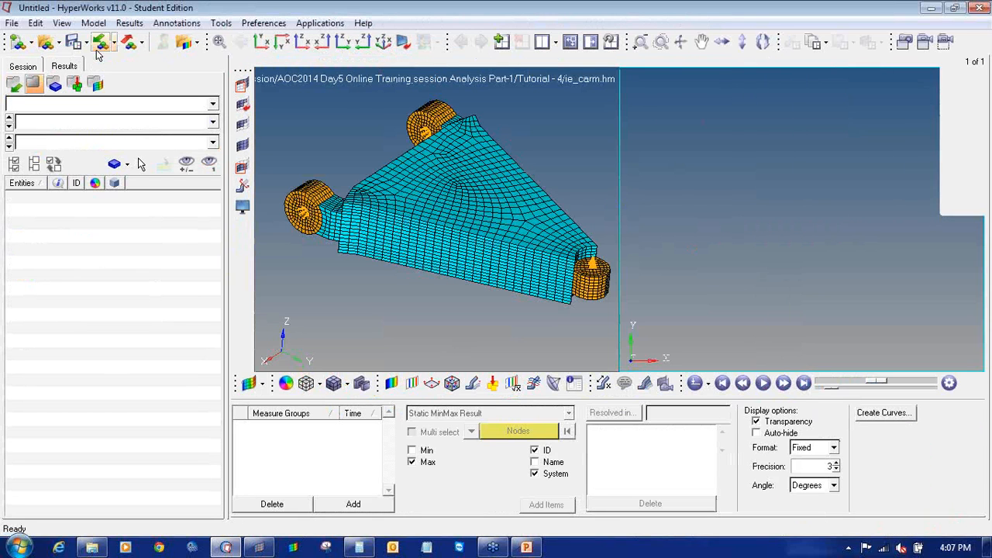
- Try to load ie_carm.h3d from Tutorial - 4's inertia_relief folder as model and results in HyperWorks v11.0 Student Edition
left_click(50, 45)
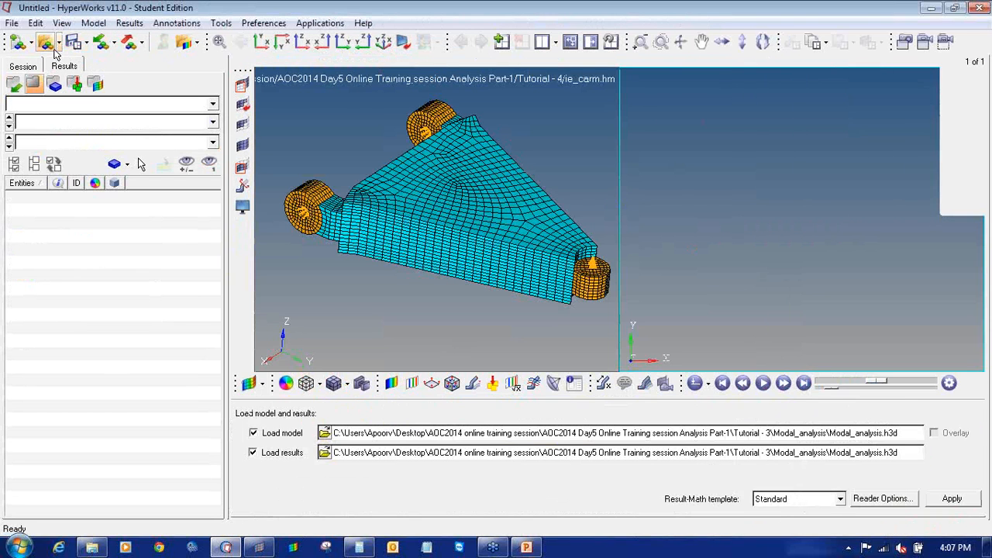
left_click(325, 433)
left_click(257, 77)
left_click(257, 76)
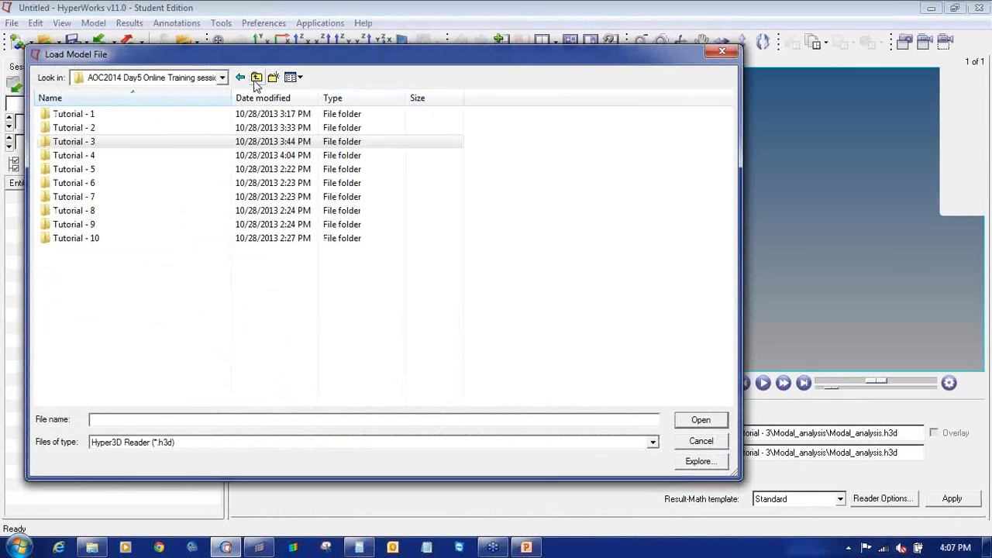
double_click(140, 150)
double_click(138, 116)
double_click(137, 116)
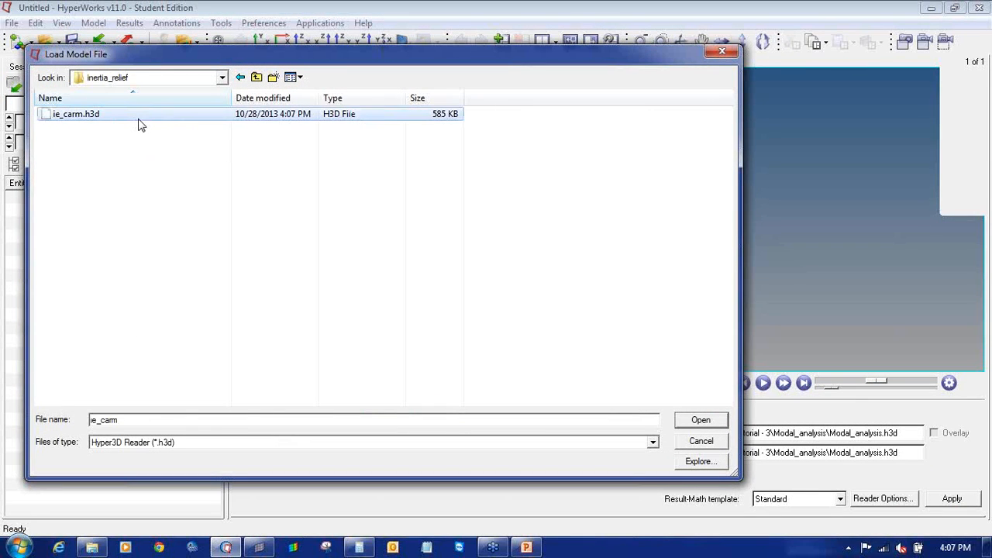
left_click(951, 499)
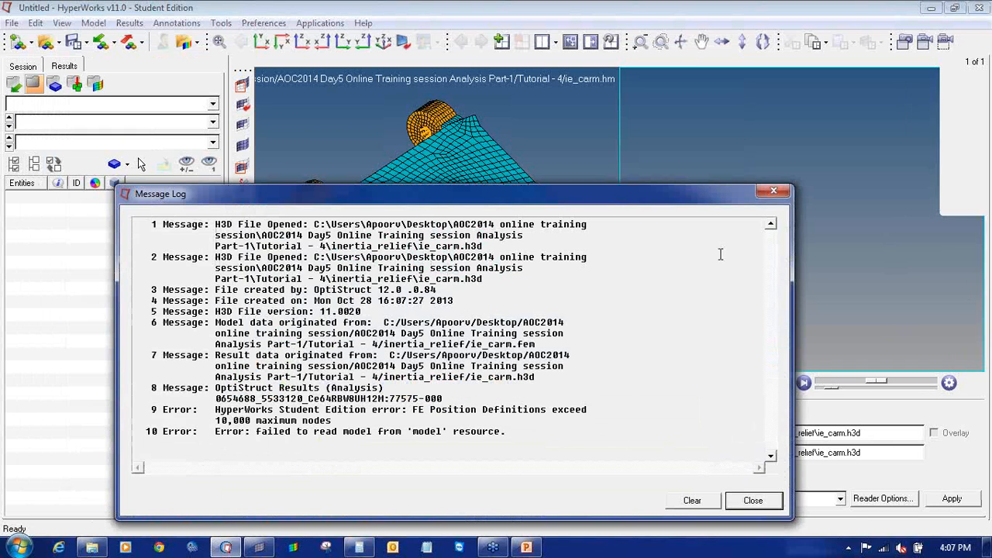
left_click(737, 502)
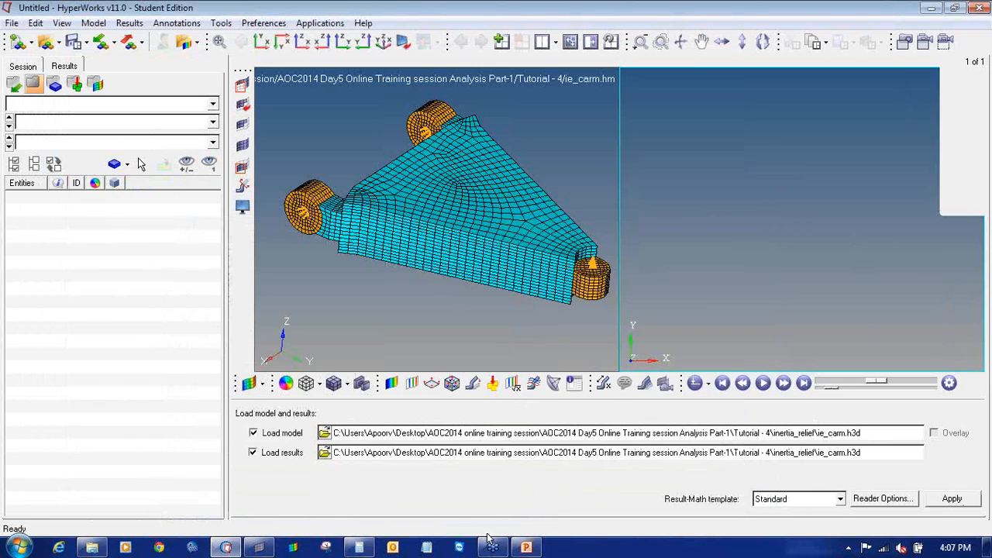
- Return to HyperMesh, open the inertia relief results in HyperView v12.0, and dismiss the message logs
left_click(264, 548)
left_click(923, 450)
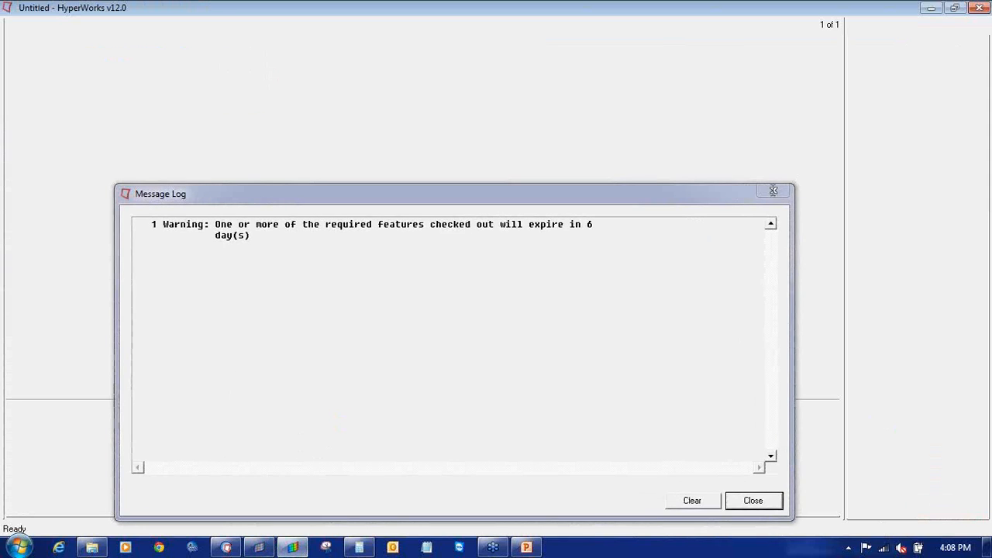
left_click(772, 190)
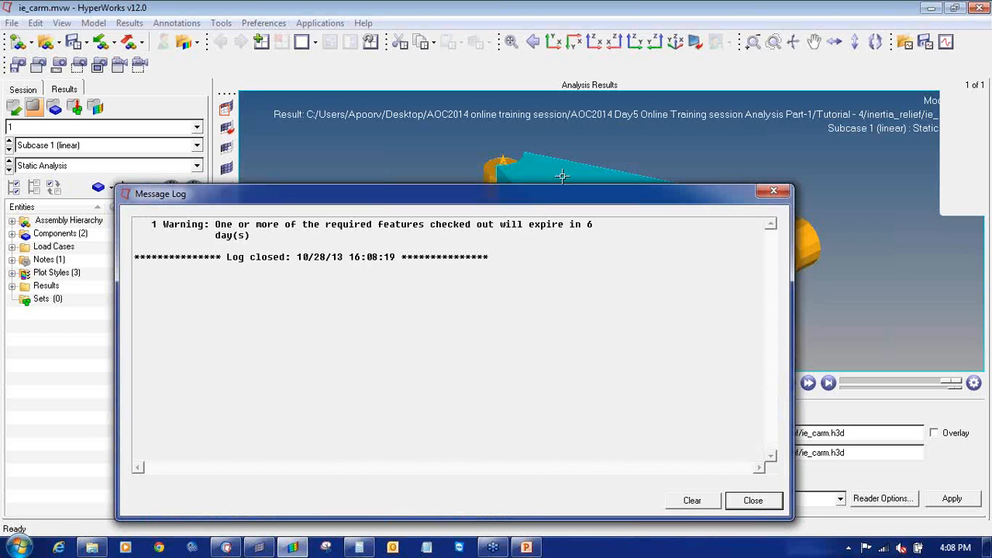
left_click(770, 189)
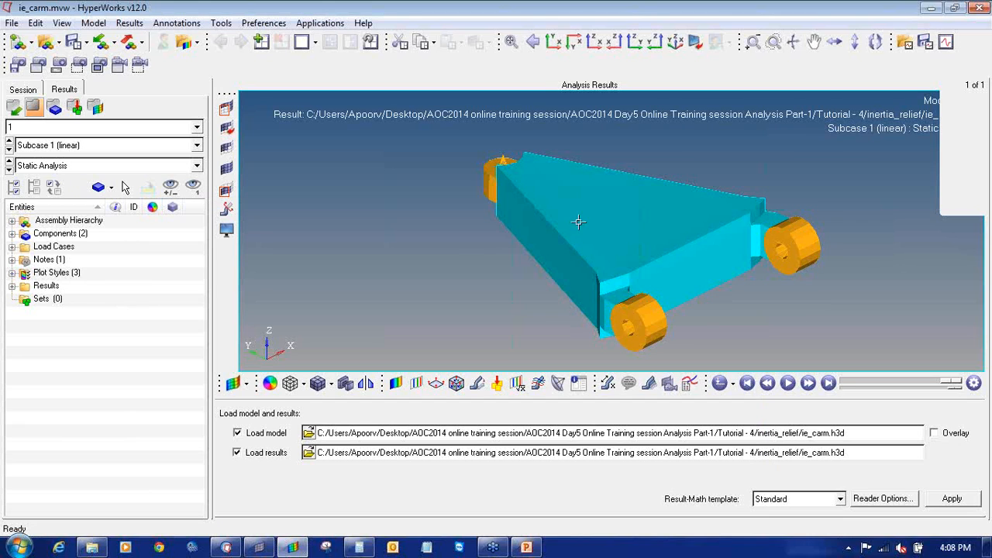
- Contour the displacement magnitude on the control arm, followed by the von Mises Element Stresses (2D & 3D)
left_click(397, 383)
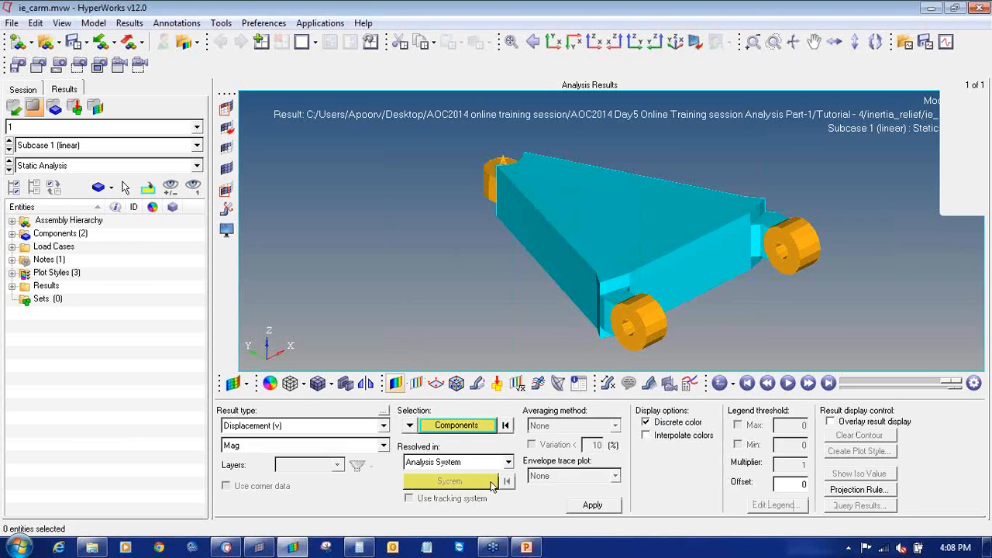
left_click(593, 505)
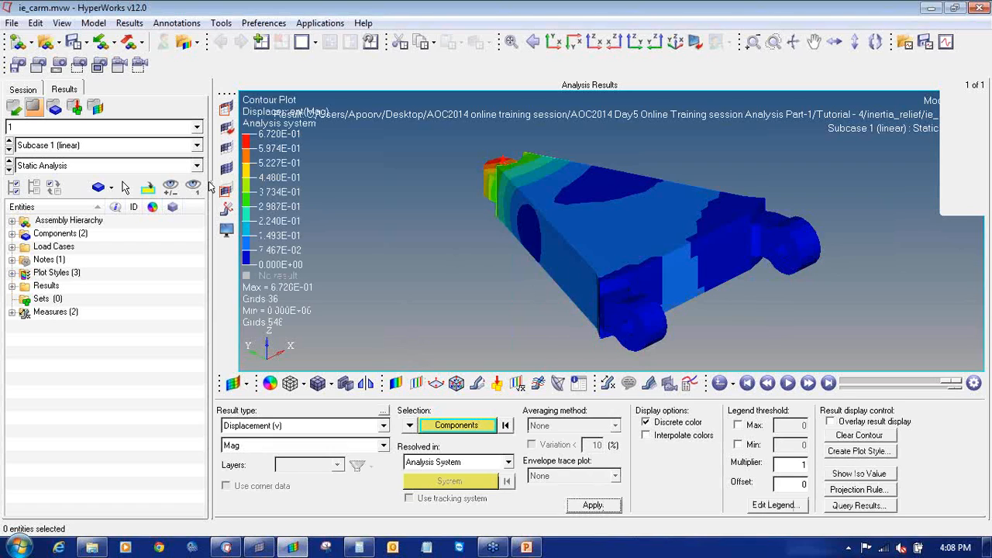
left_click(262, 425)
left_click(264, 450)
left_click(592, 505)
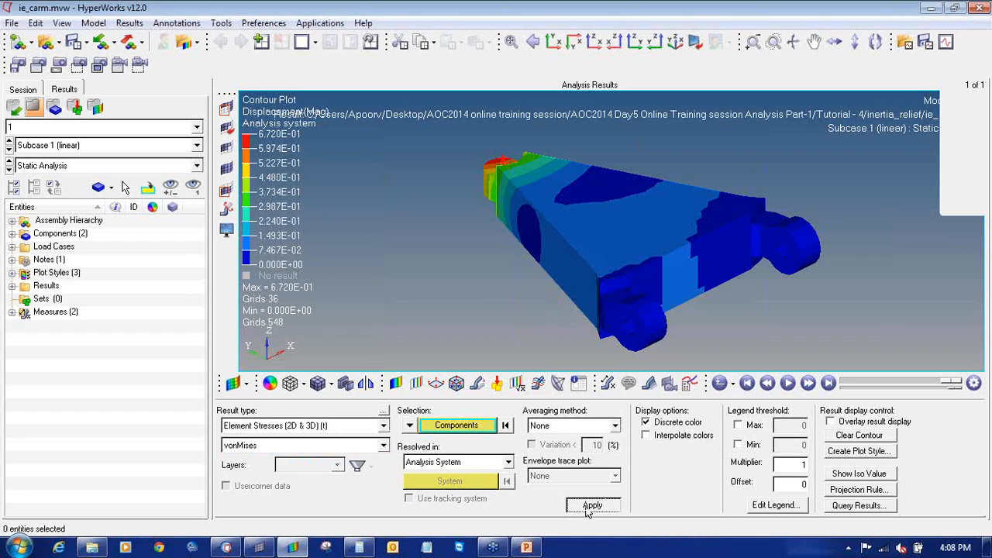
- Replot the von Mises stress contour with the Simple averaging method
left_click(555, 426)
left_click(560, 450)
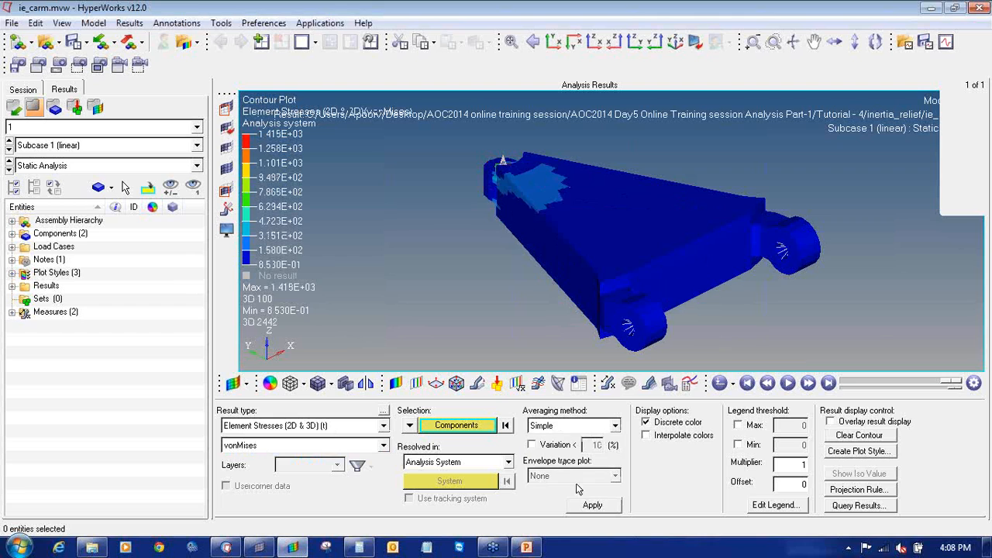
left_click(592, 505)
- Animate the stress result near the loaded bushing with a uniform deformed-shape scale factor of 100
left_click_drag(513, 239, 525, 265, "ctrl")
scroll(505, 258, "up", 3, "ctrl")
left_click_drag(445, 294, 667, 302, "ctrl")
left_click(788, 383)
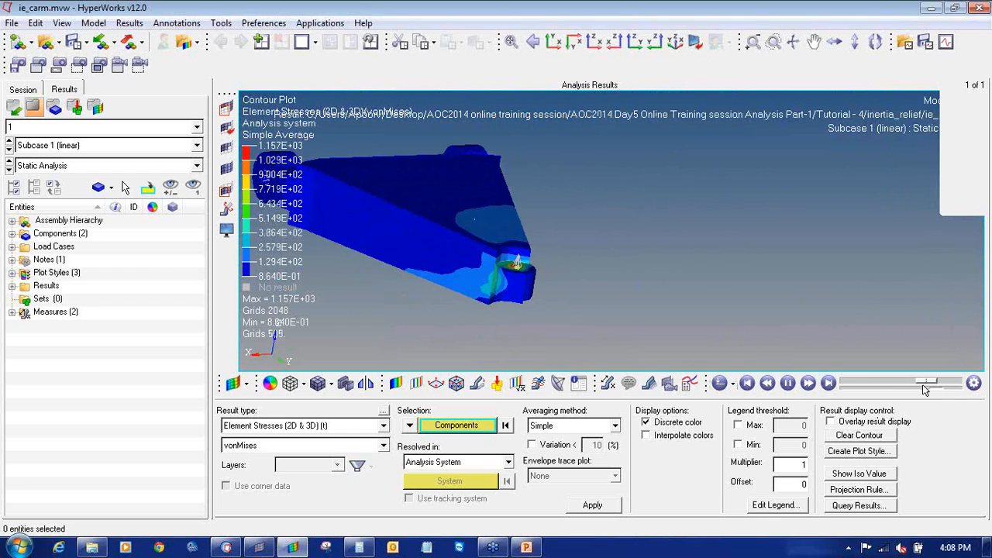
left_click(458, 383)
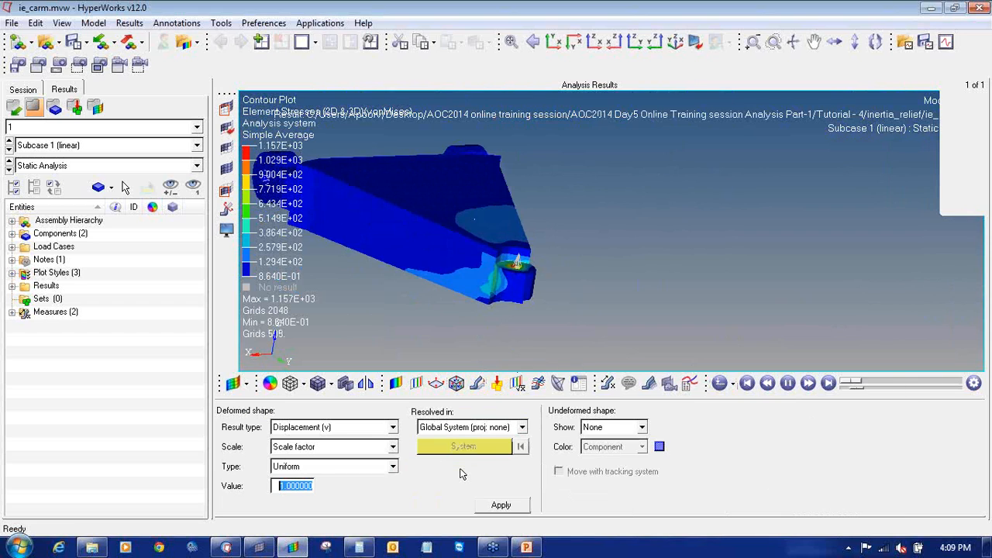
type("00")
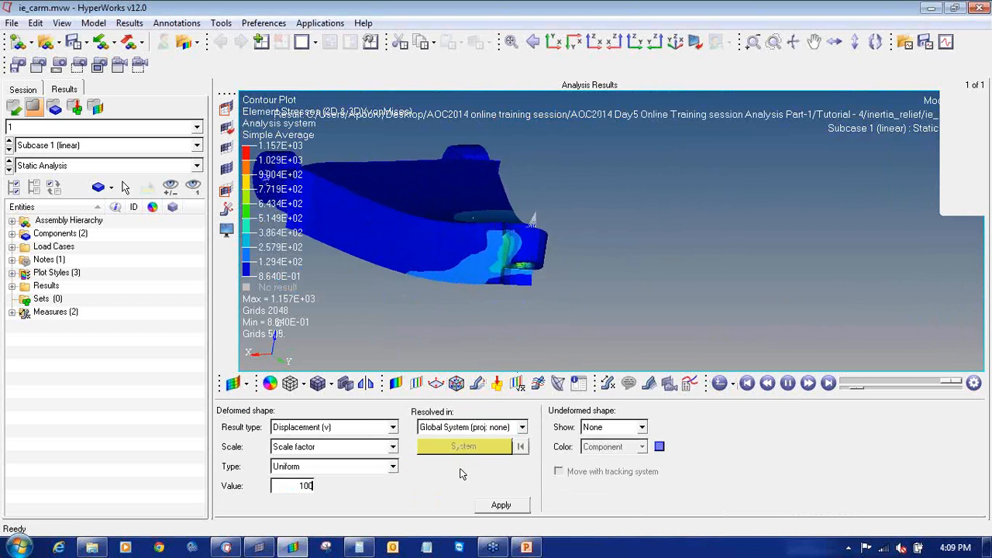
left_click_drag(465, 259, 598, 314, "ctrl")
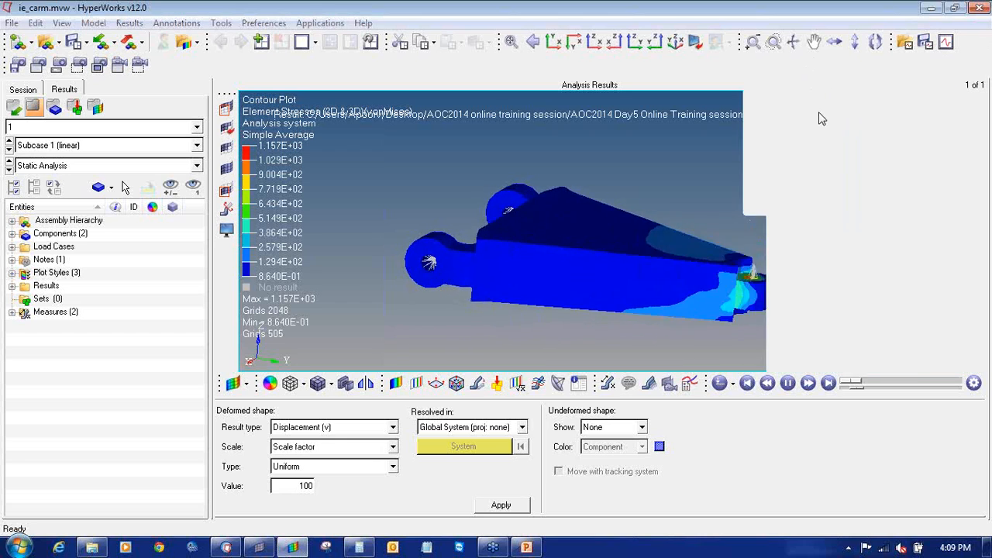
- Switch to PowerPoint and present the RD-1040 3D Buckling Analysis slide through its Post-process results bullet
key("alt+Tab")
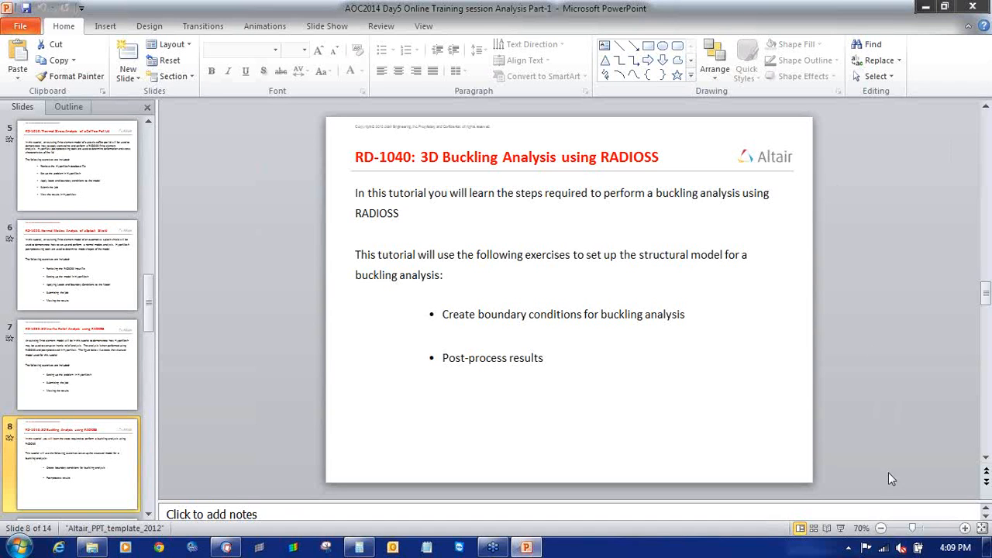
left_click(842, 528)
left_click(402, 252)
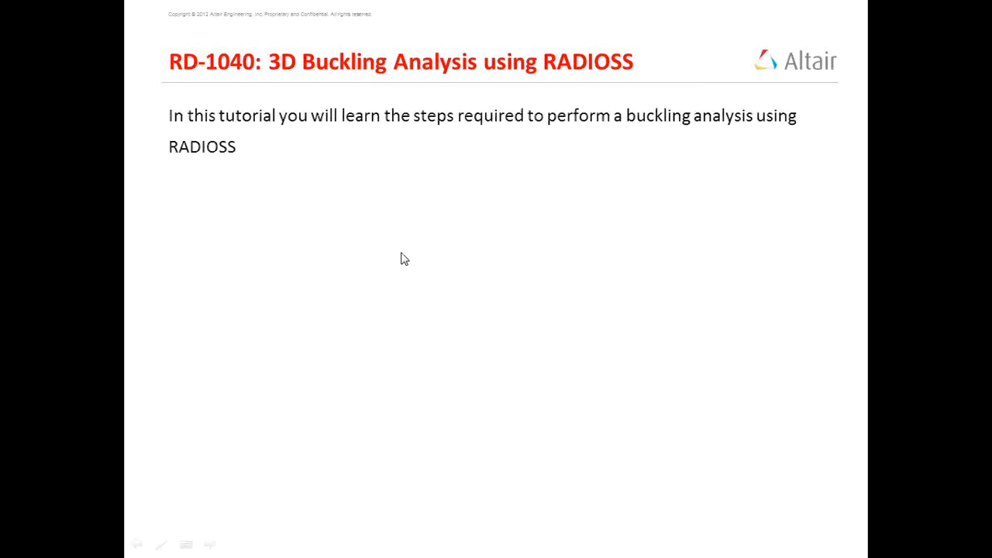
left_click(404, 259)
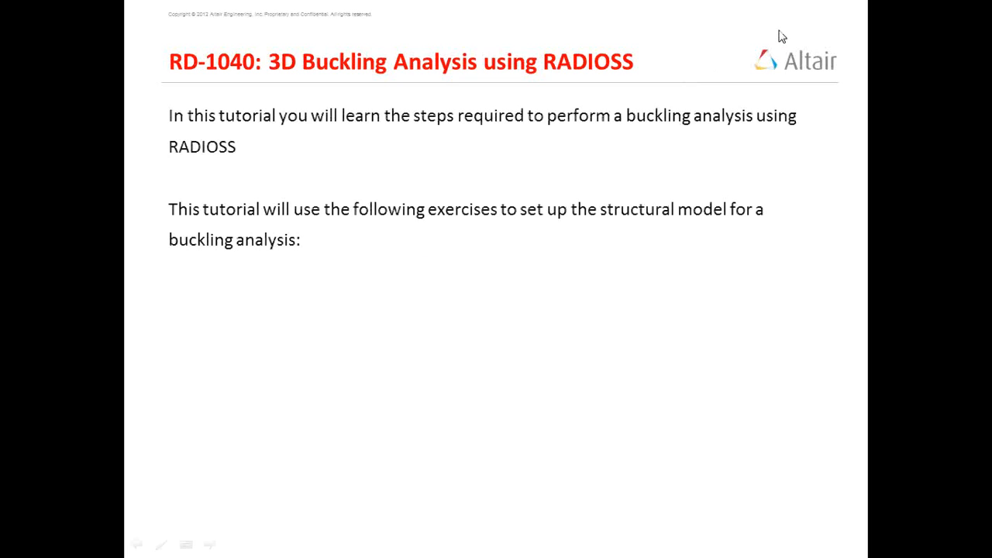
left_click(731, 211)
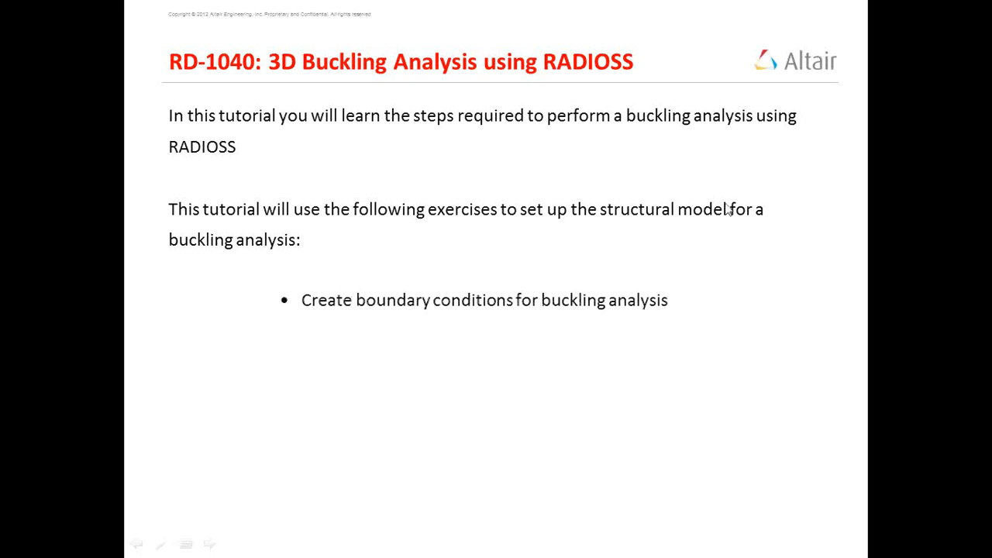
left_click(842, 174)
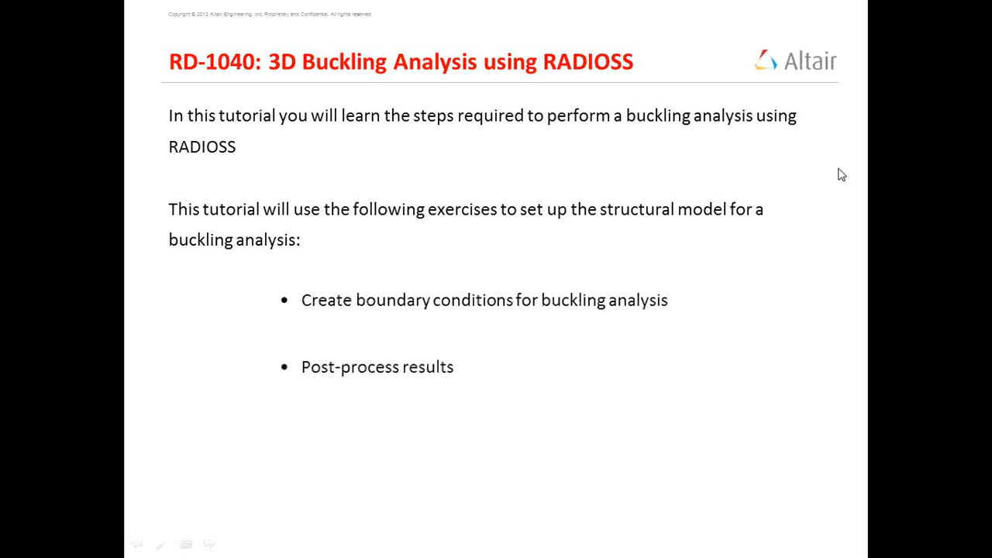
- End the slideshow, switch to HyperMesh, and open the beam buckling model from the Tutorial - 5 folder
left_click(842, 174)
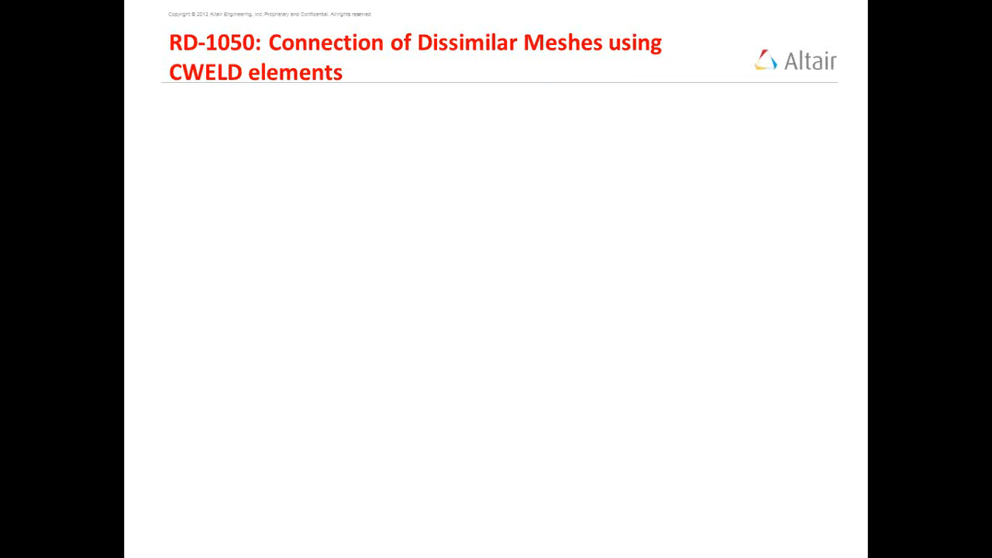
key("Escape")
left_click(226, 547)
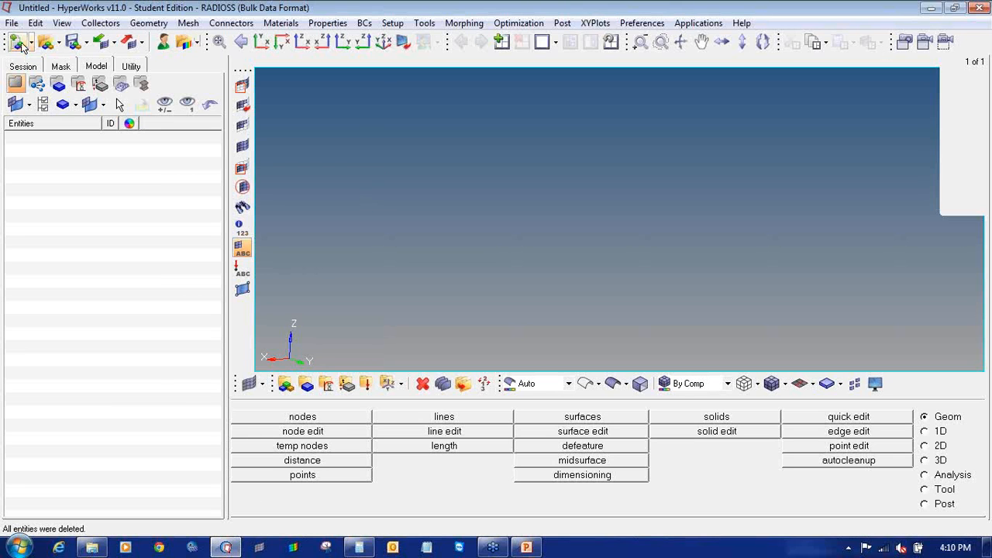
left_click(48, 43)
double_click(131, 119)
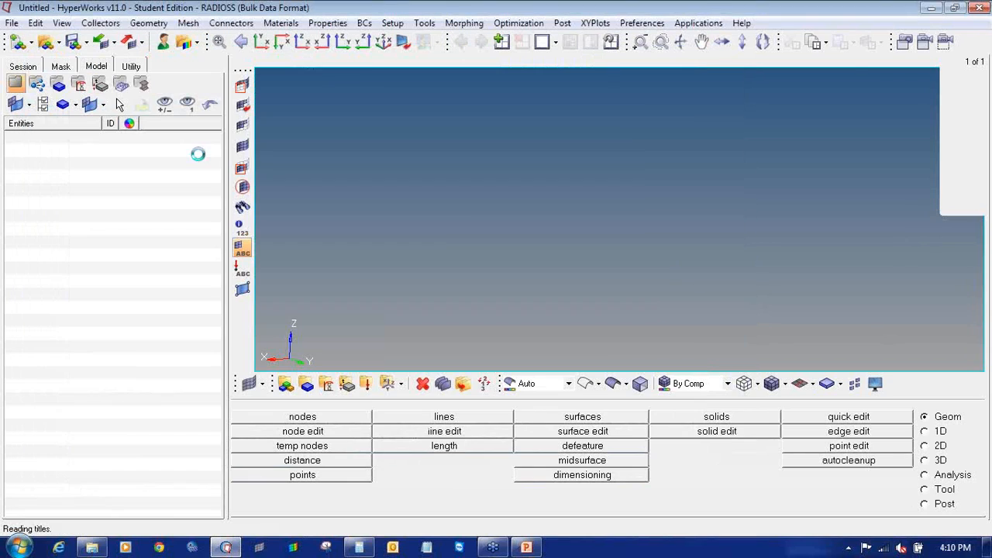
left_click_drag(577, 248, 636, 292, "ctrl")
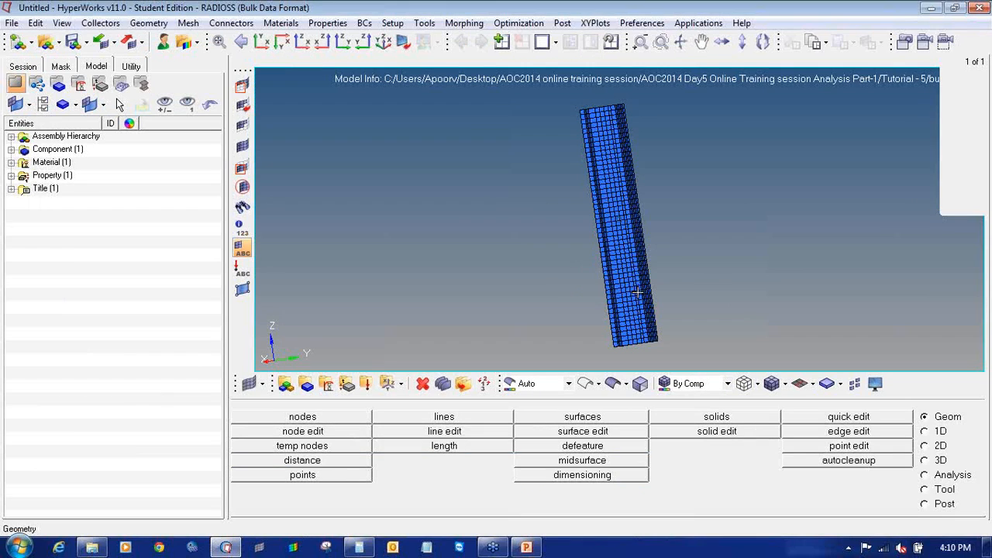
- Expand the component, material and property groups of the beam model to review their contents
left_click(11, 175)
left_click(11, 149)
left_click(10, 149)
left_click(11, 175)
left_click(11, 162)
left_click(10, 149)
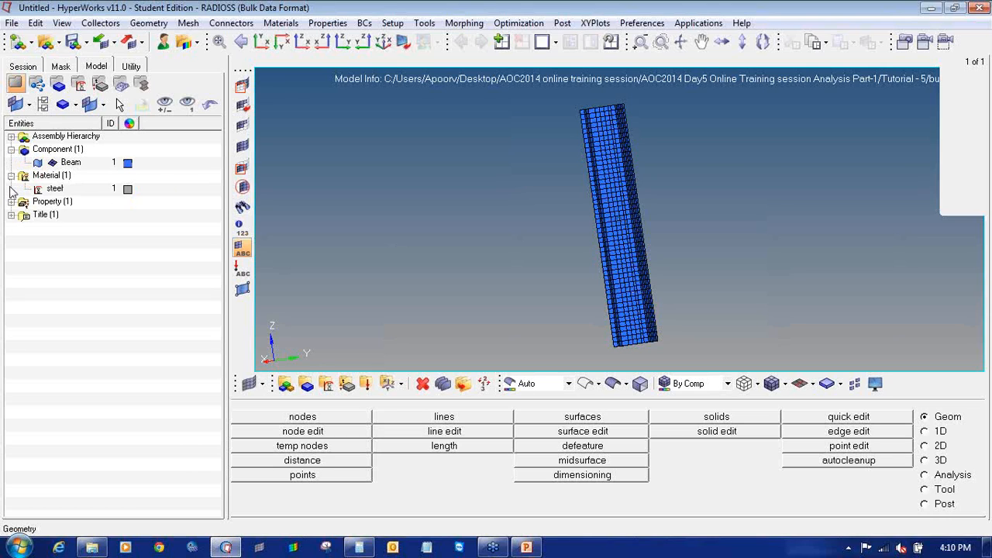
left_click(11, 201)
- Color the elements by property, then recolor the Beam property olive green and the steel material brown
left_click(687, 385)
left_click(689, 398)
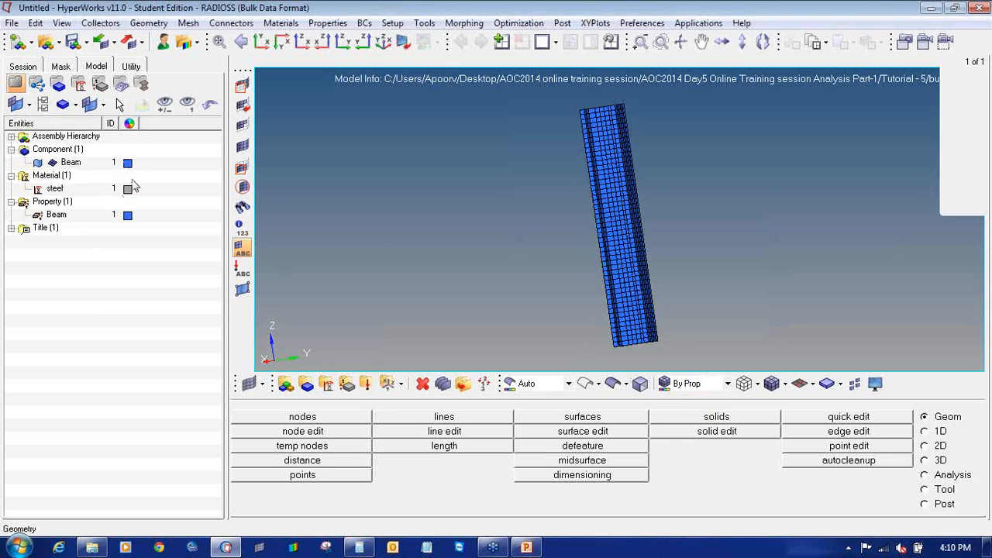
left_click(128, 215)
left_click(159, 240)
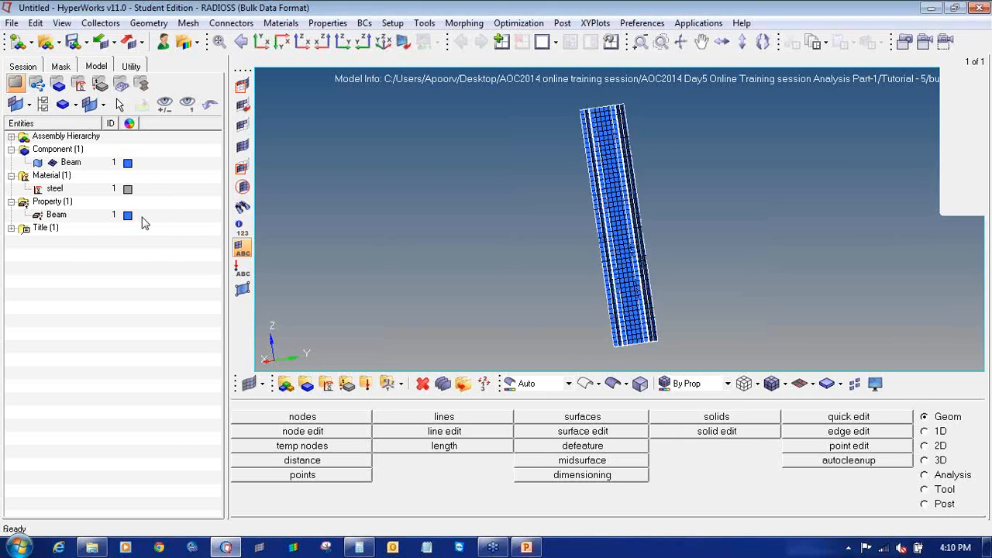
left_click(127, 190)
left_click(126, 211)
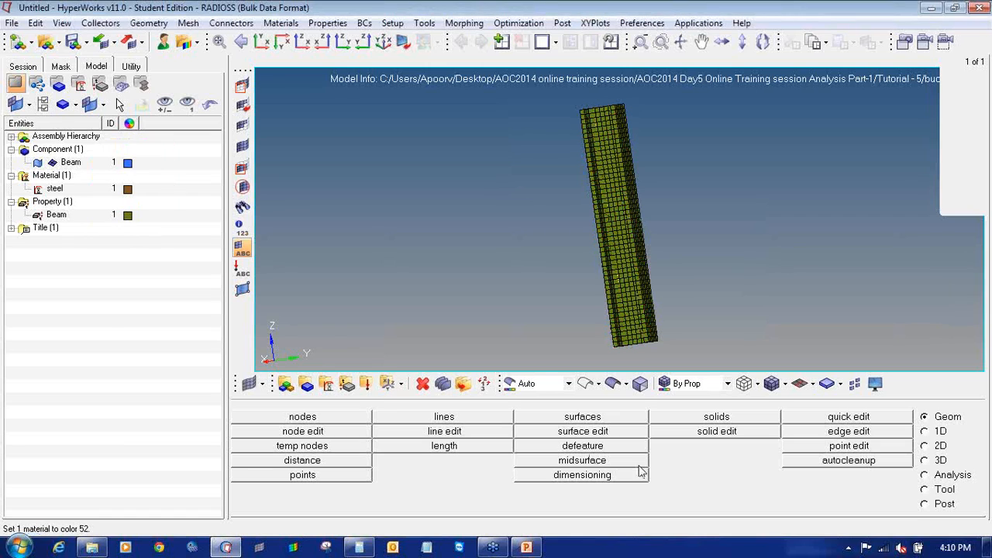
- Compare the beam's element coloring by material, component and property, finishing with the By Comp coloring
left_click(688, 386)
left_click(687, 418)
left_click(688, 384)
left_click(687, 397)
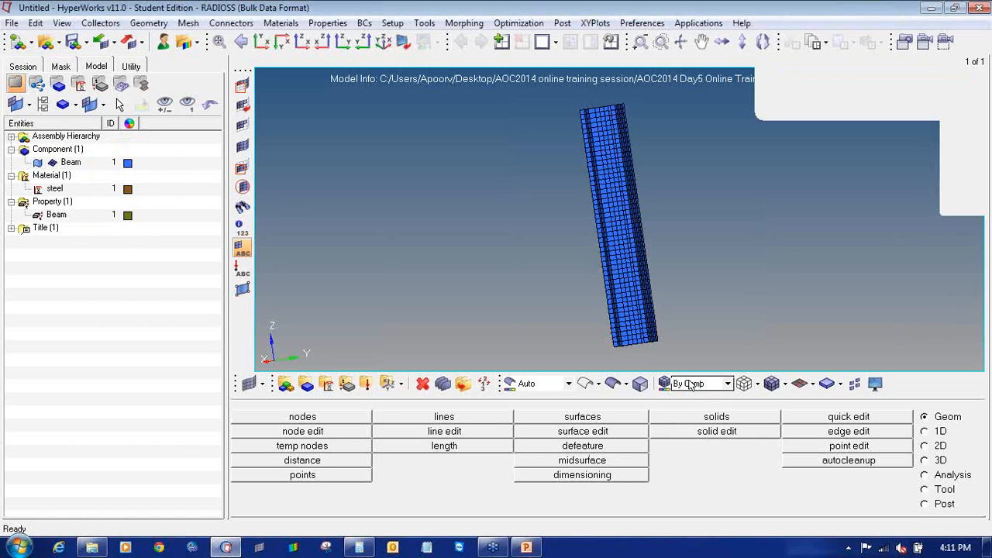
left_click(689, 385)
left_click(701, 408)
left_click(699, 388)
left_click(701, 418)
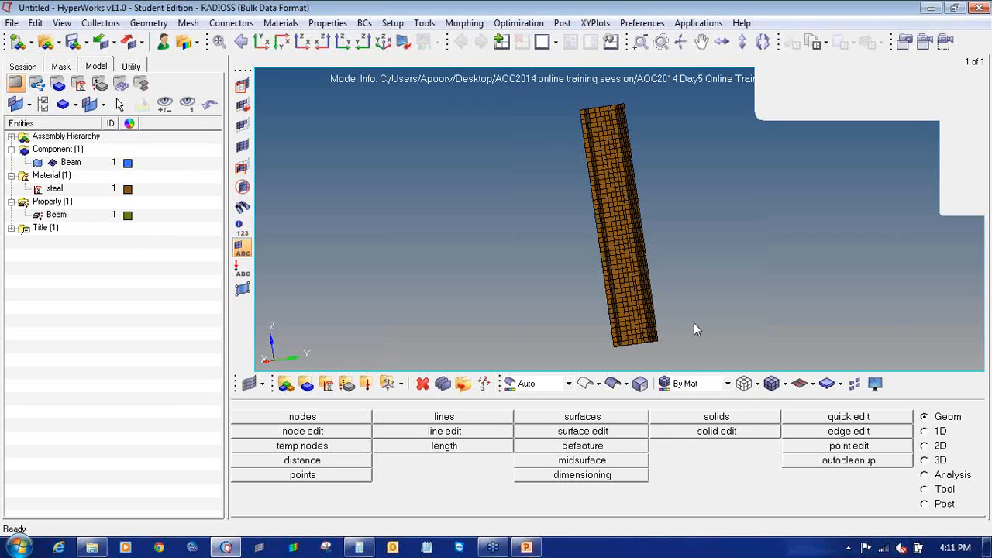
left_click_drag(678, 252, 618, 367, "ctrl")
left_click(696, 387)
left_click(688, 397)
left_click_drag(620, 221, 511, 251, "ctrl")
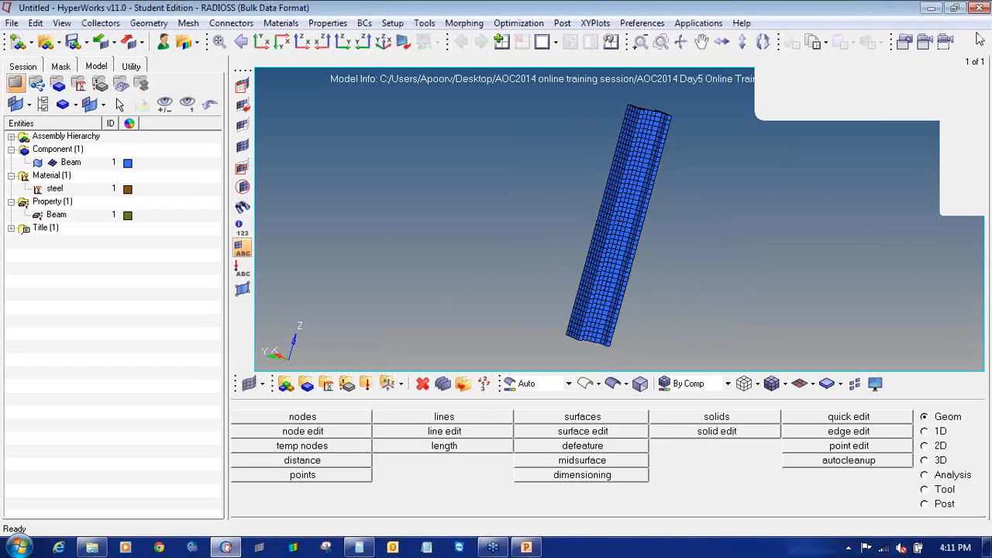
left_click(980, 39)
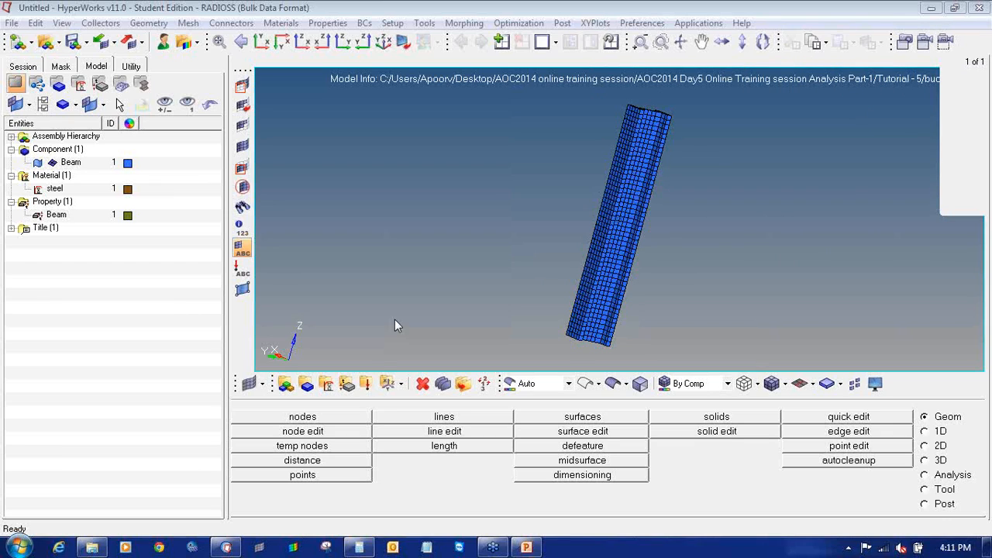
- Create a red load collector named SPC with no card image
left_click(366, 384)
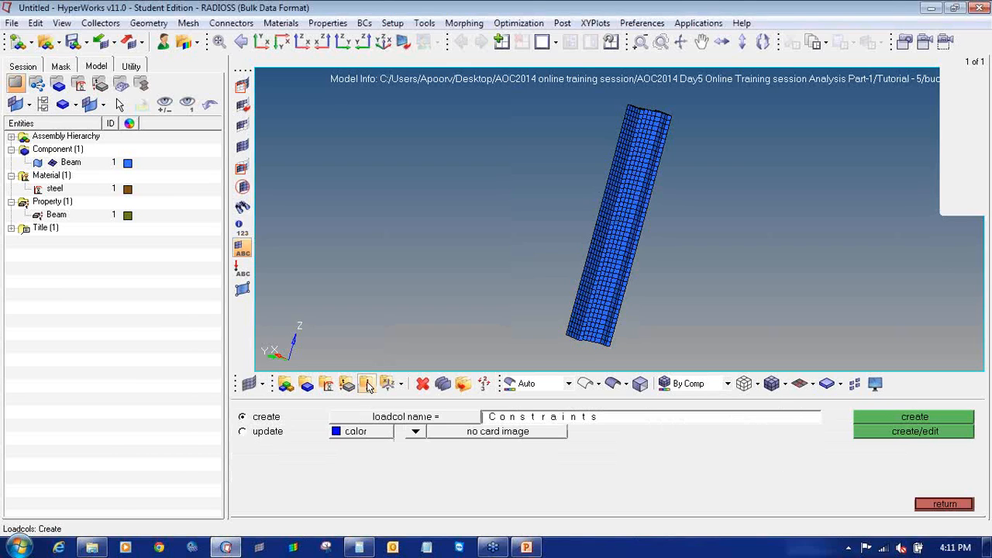
left_click(524, 423)
type("SPC")
left_click(399, 432)
left_click(371, 399)
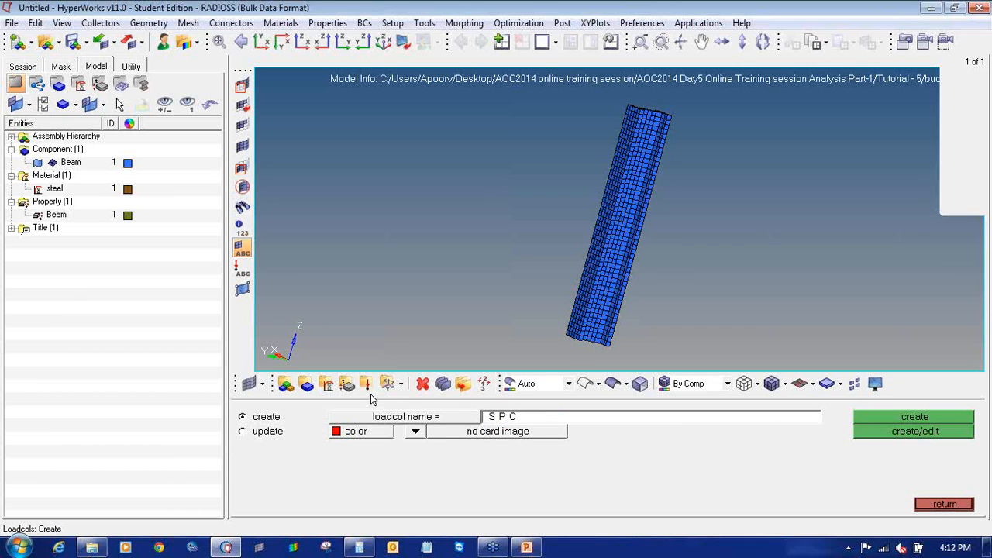
left_click(880, 420)
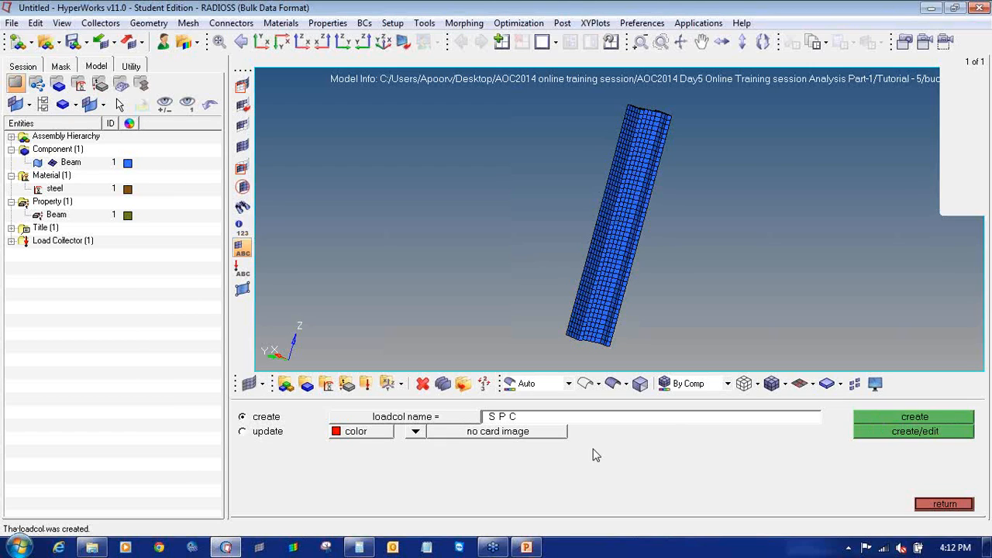
- Create a yellow load collector named Buckling Loads with no card image
left_click(501, 424)
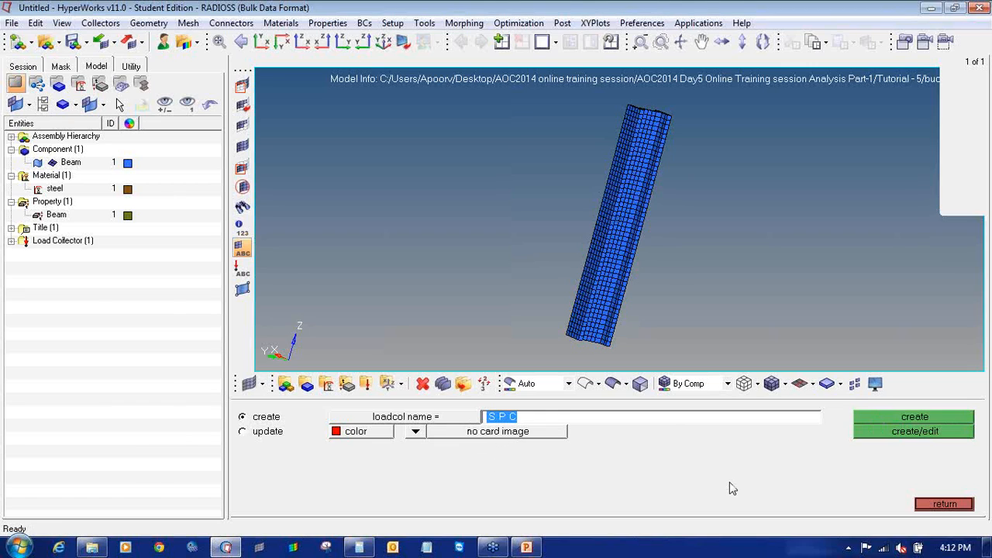
type("Buckling Loads")
left_click(355, 432)
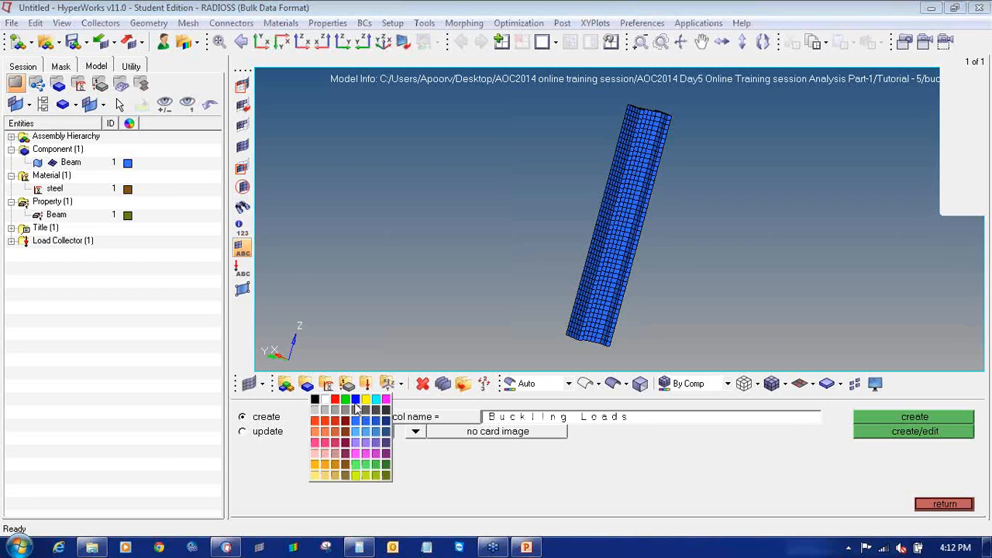
left_click(366, 400)
left_click(930, 417)
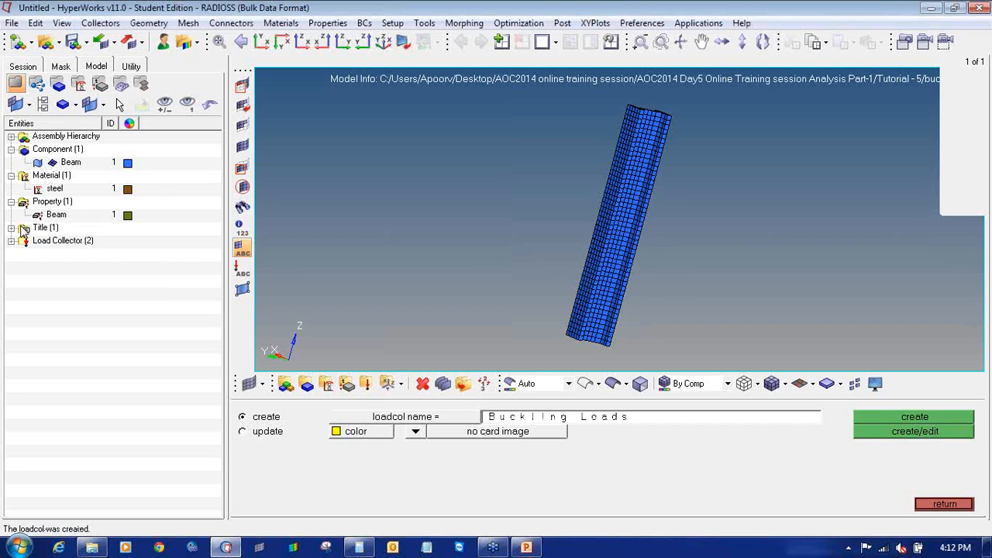
- Delete the Buckling Loads load collector that has no card image
left_click(11, 241)
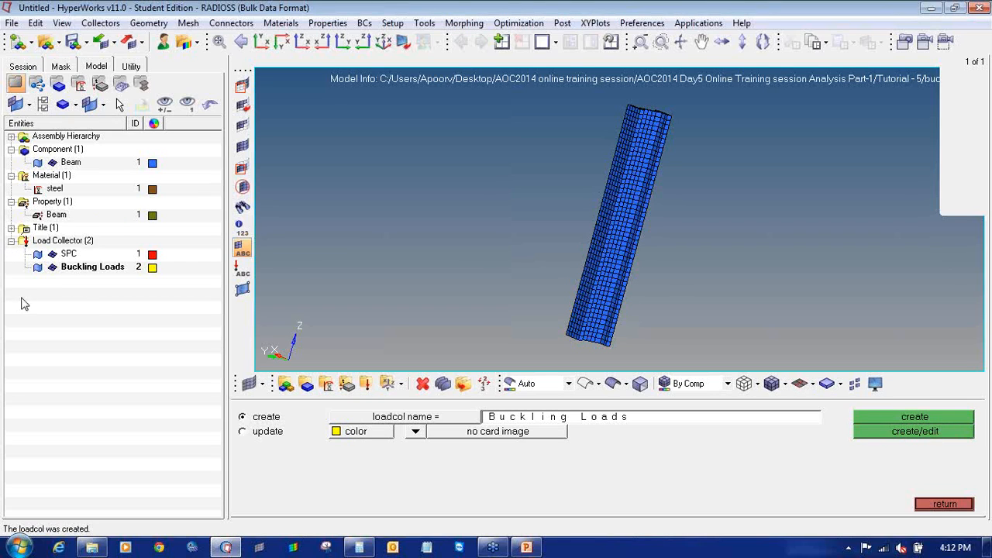
right_click(83, 268)
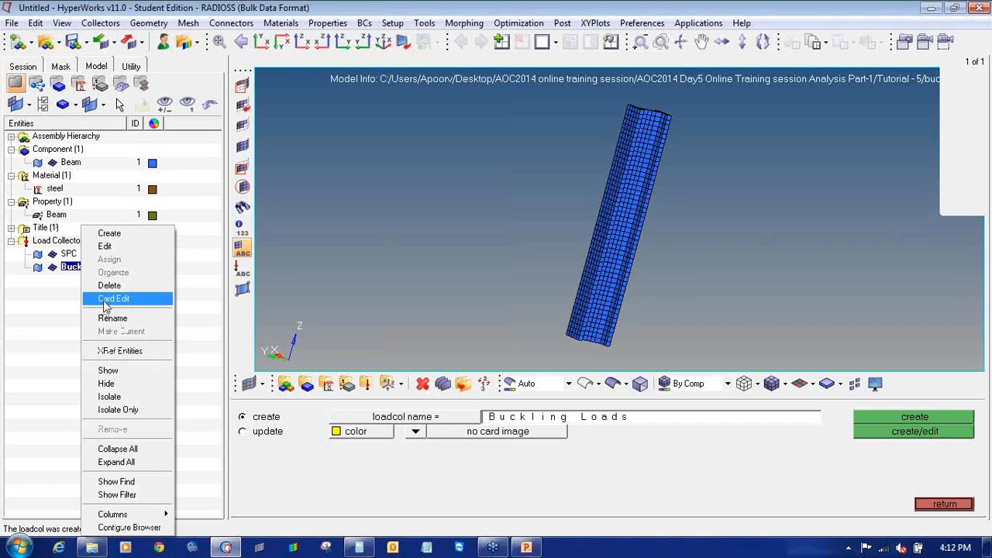
left_click(109, 285)
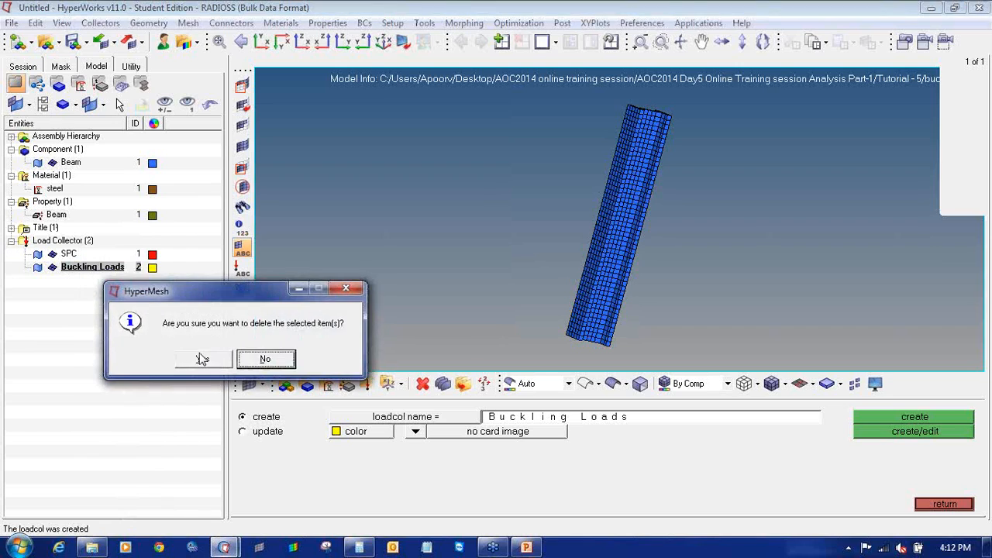
left_click(261, 357)
- Create the yellow Buckling Loads load collector with an EIGRL card image and open its card for editing
left_click(416, 432)
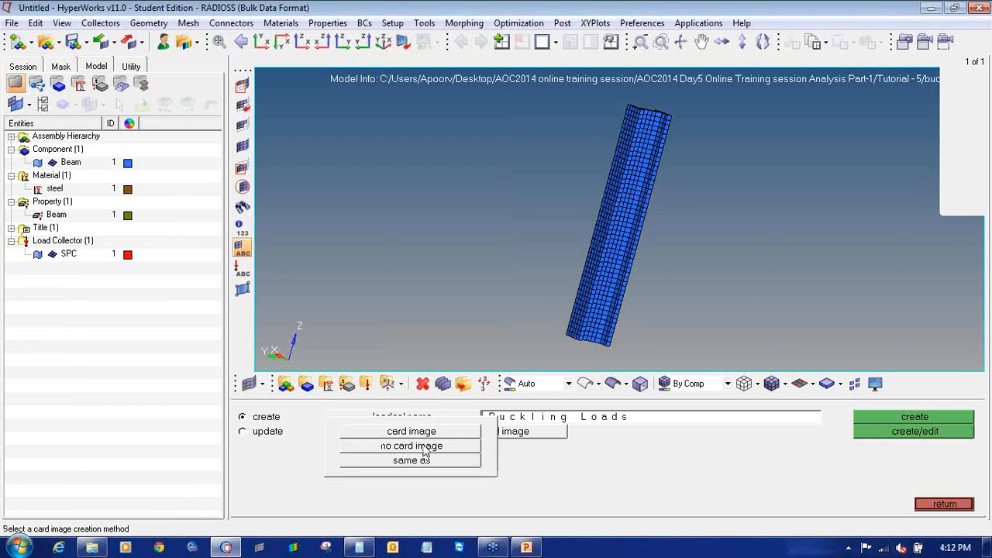
left_click(425, 439)
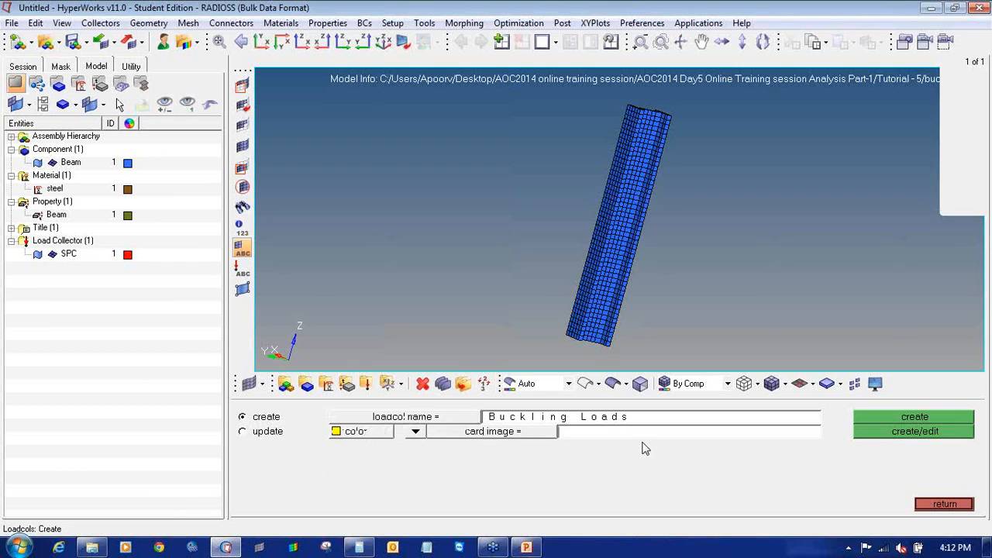
left_click(527, 431)
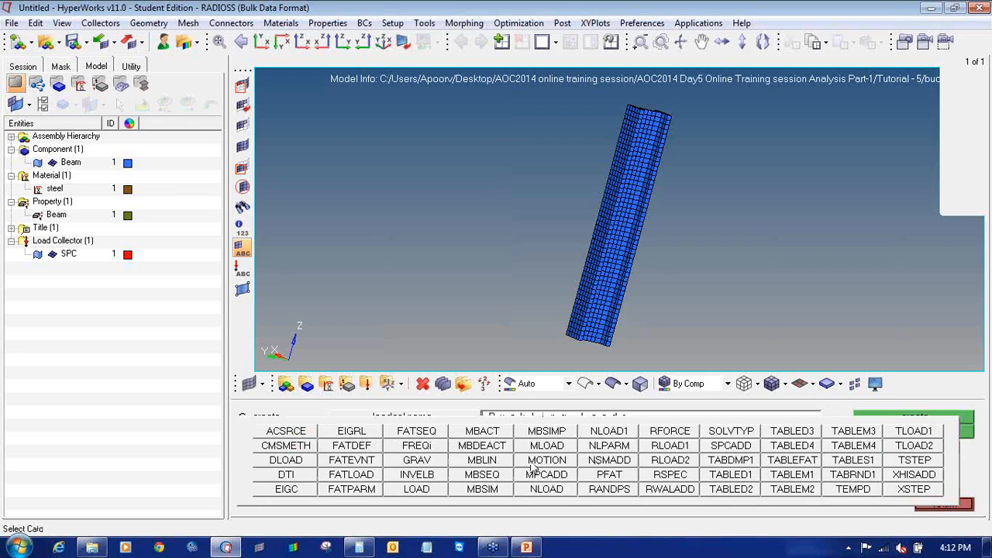
left_click(359, 433)
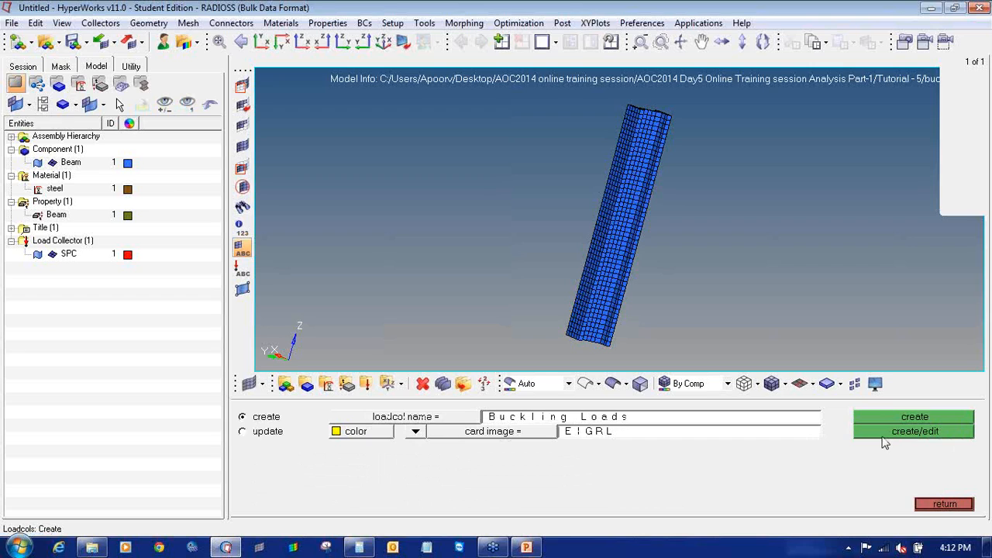
left_click(885, 435)
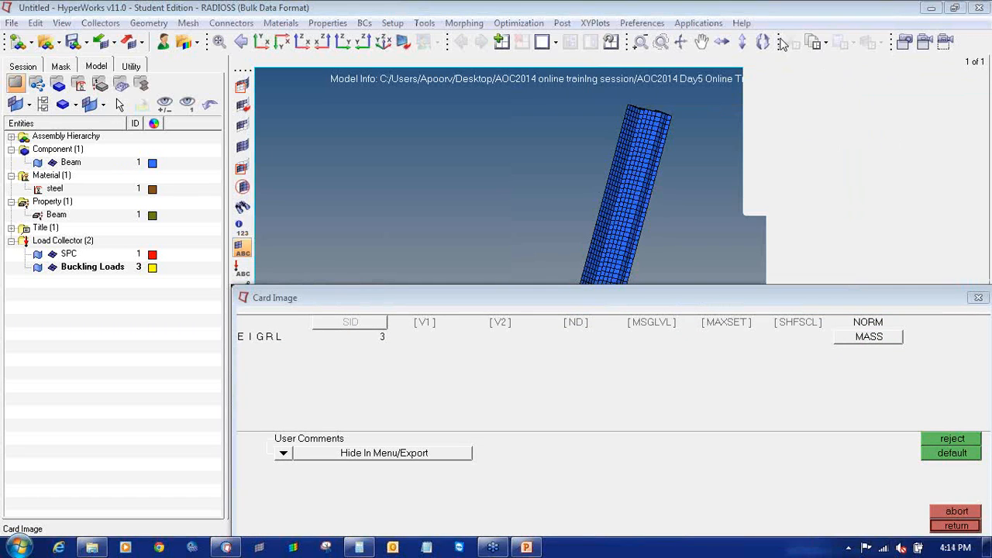
- Set V1 to 0.000 and ND to 2 on the EIGRL card of Buckling Loads
left_click(425, 336)
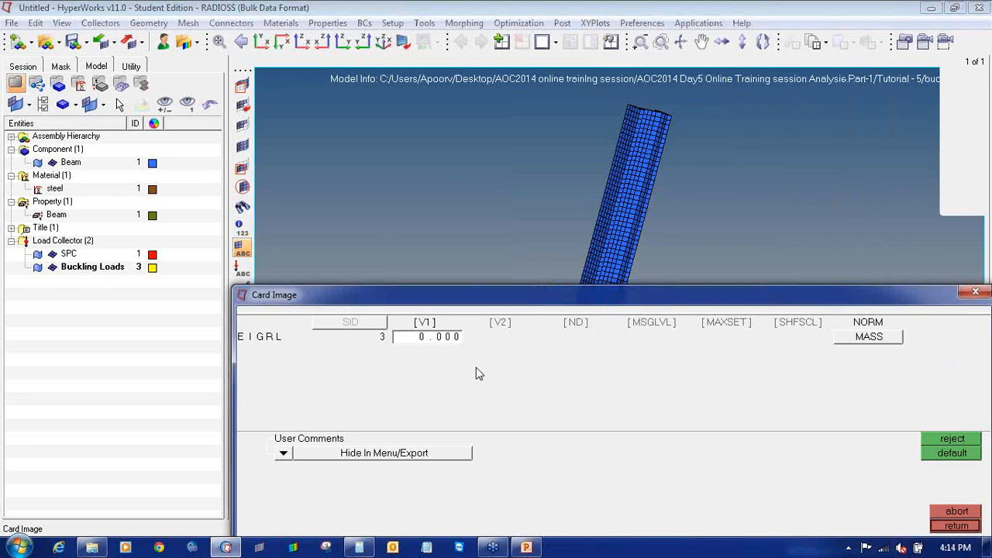
left_click(581, 339)
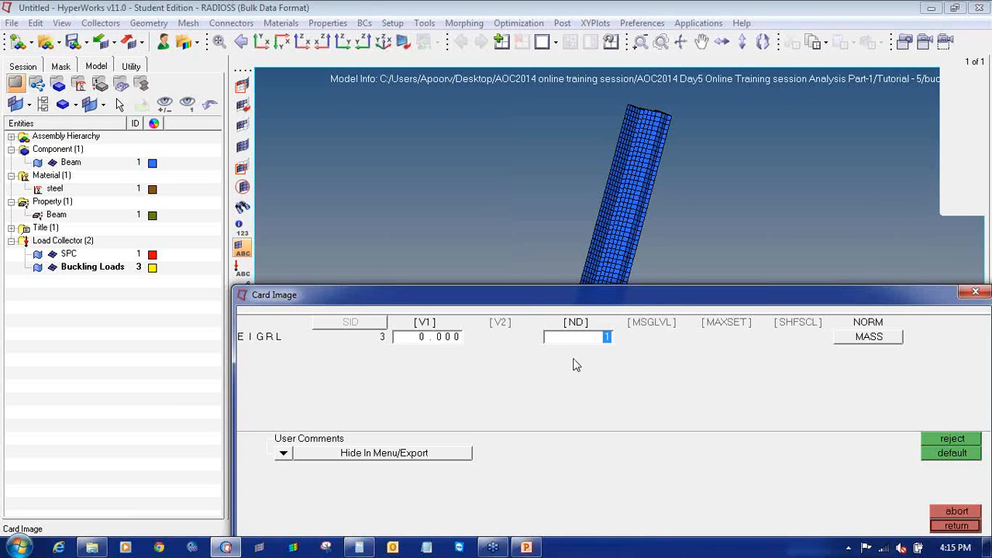
type("2")
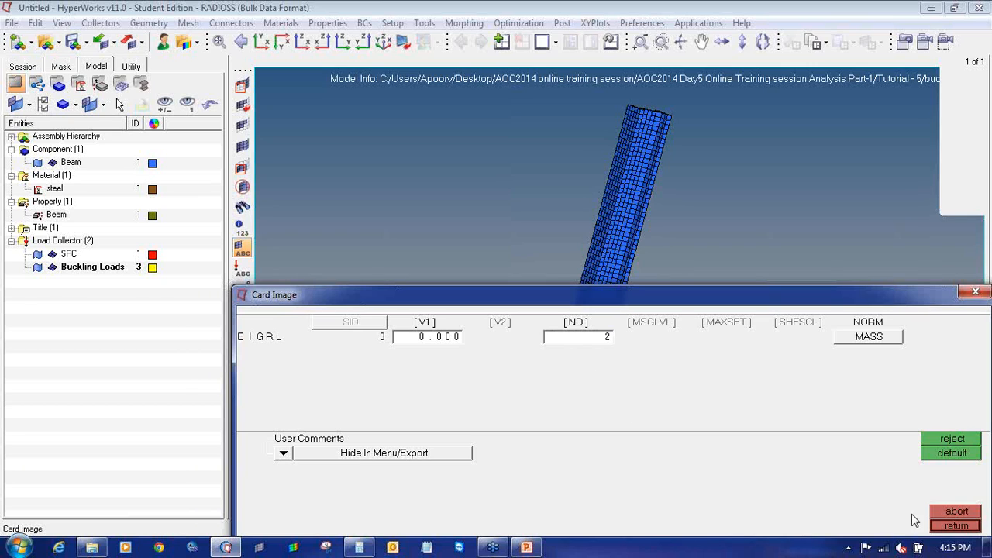
left_click(943, 527)
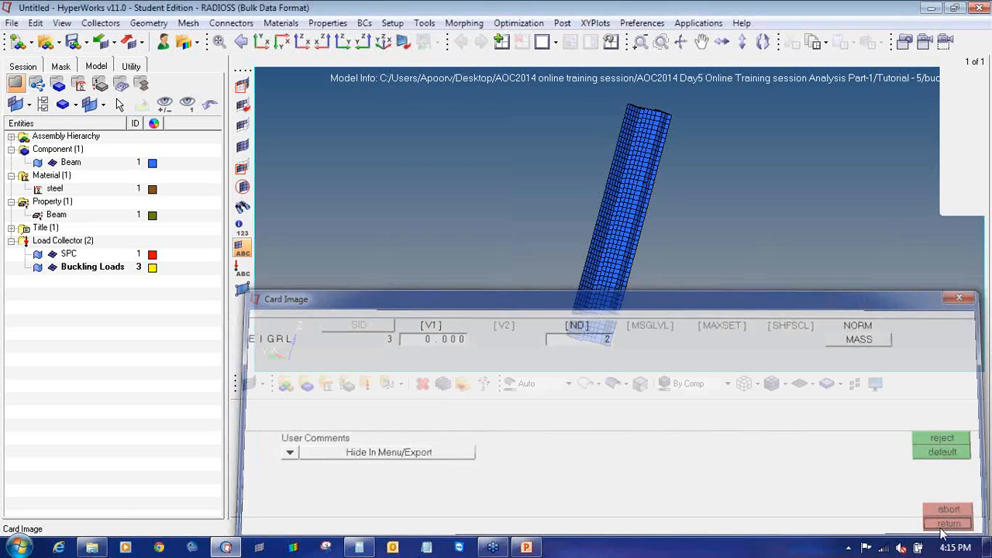
left_click(940, 505)
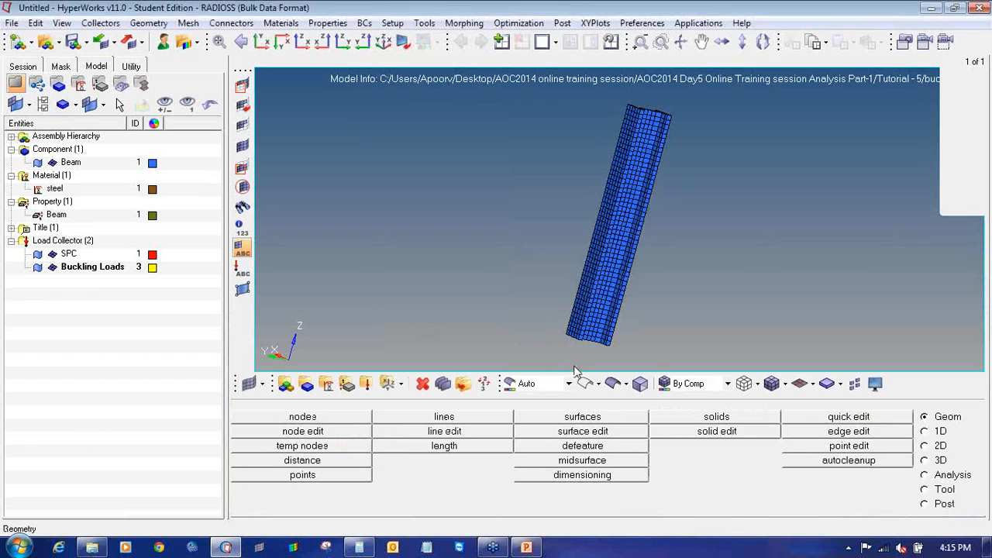
- Make SPC the current load collector and start creating constraints
right_click(67, 255)
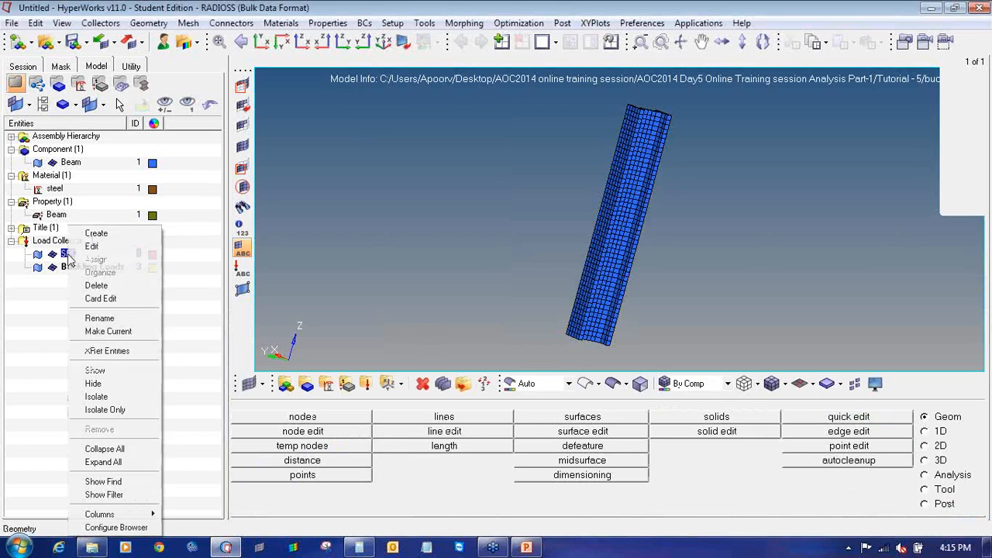
left_click(117, 331)
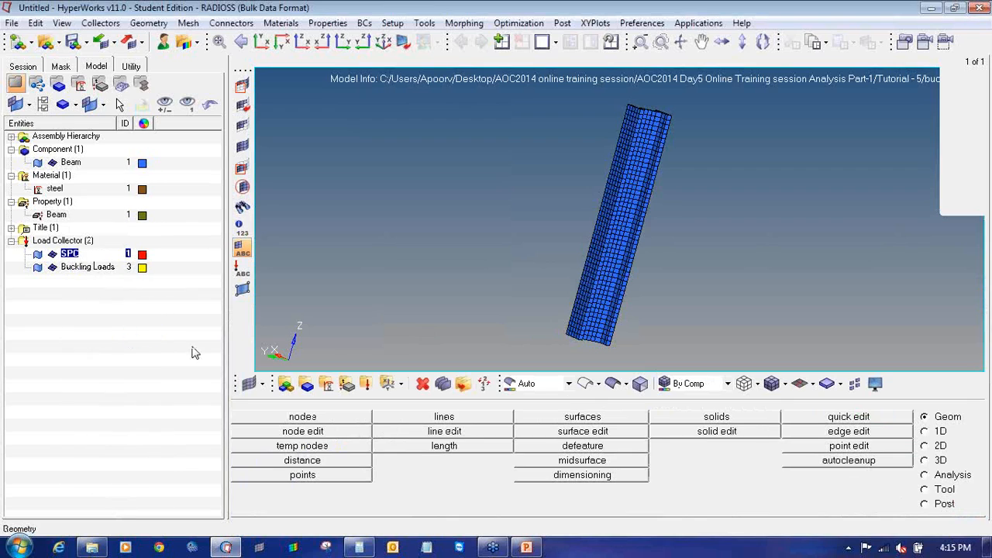
left_click(949, 477)
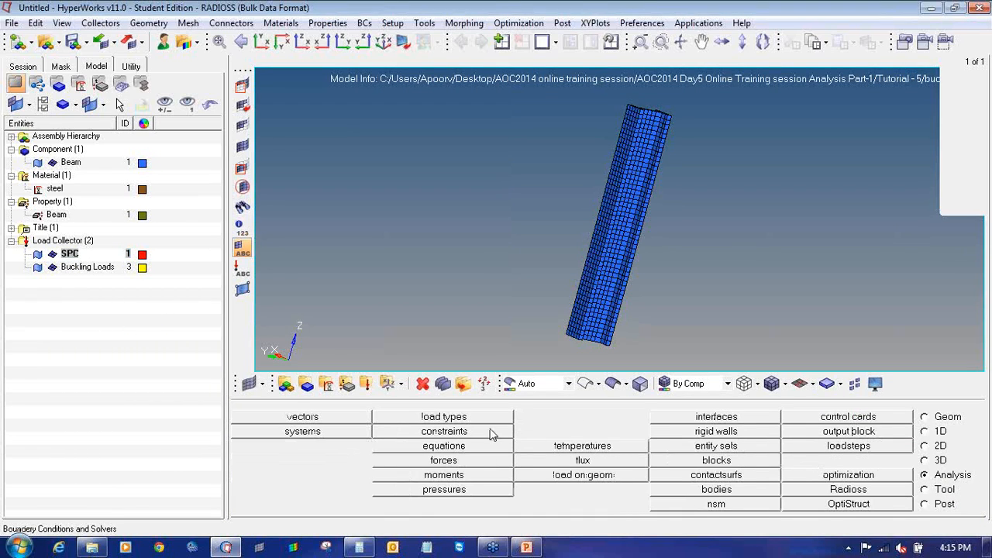
left_click(444, 432)
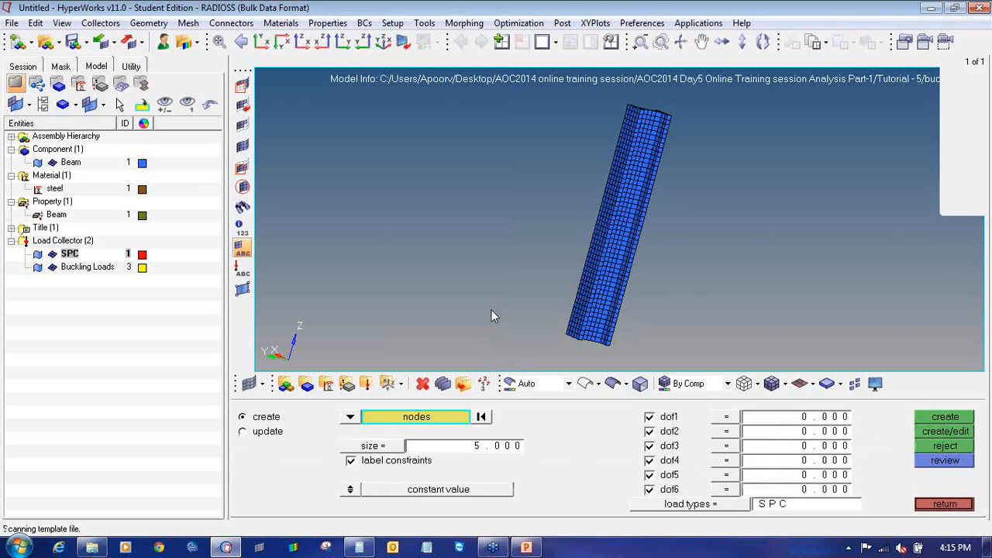
left_click_drag(627, 288, 624, 200, "ctrl")
scroll(568, 235, "up", 8)
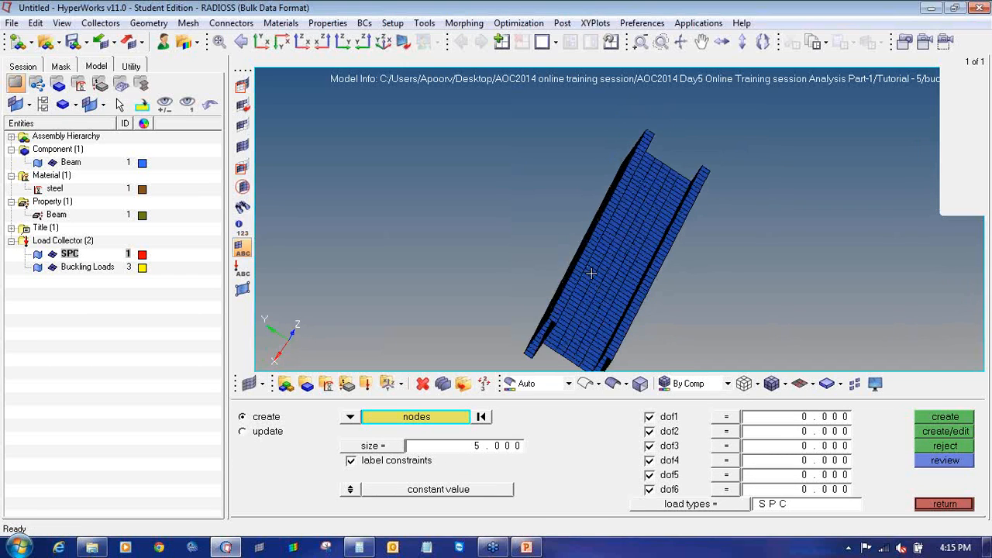
scroll(532, 324, "up", 2, "ctrl")
right_click_drag(531, 323, 551, 197, "ctrl")
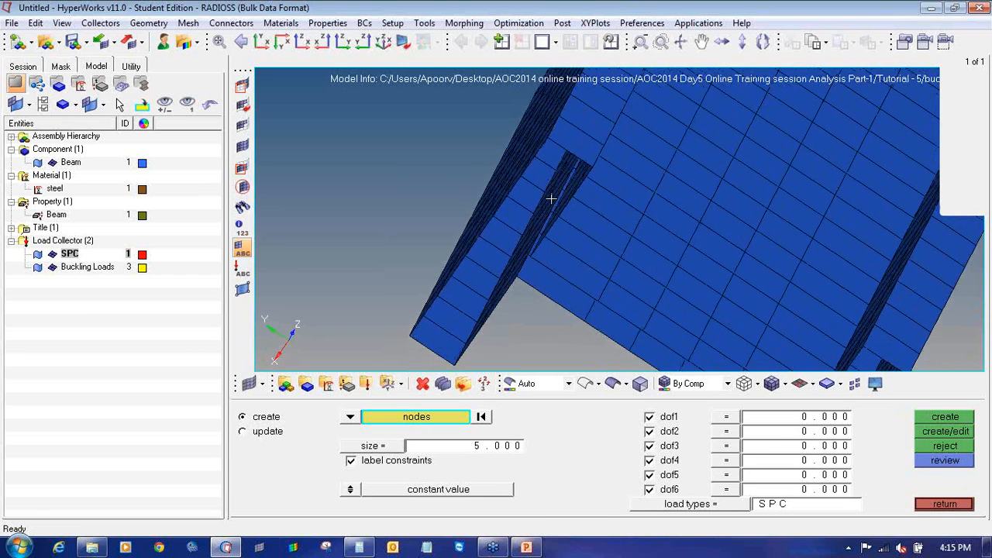
left_click(465, 256)
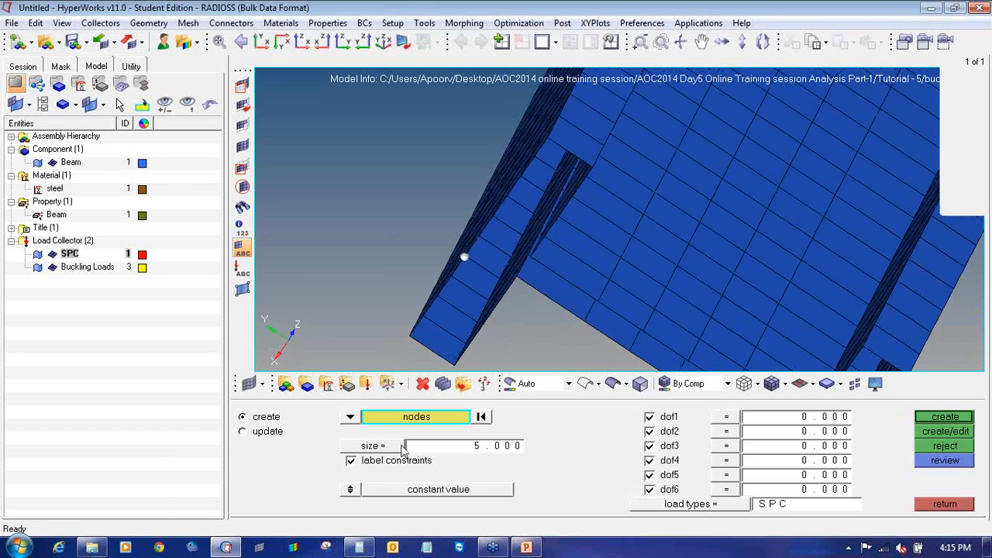
left_click(411, 419)
left_click(632, 478)
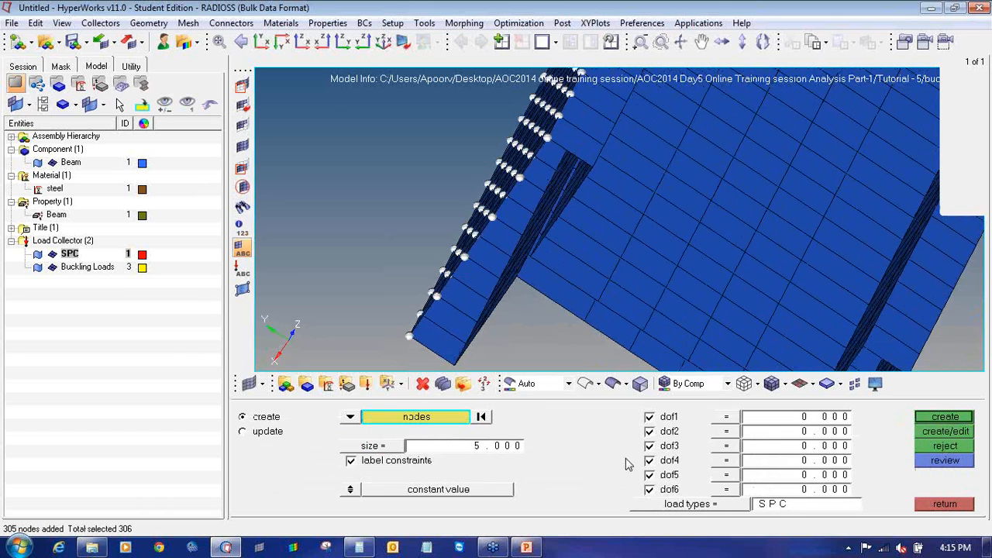
middle_click(484, 291)
scroll(530, 157, "down", 3, "ctrl")
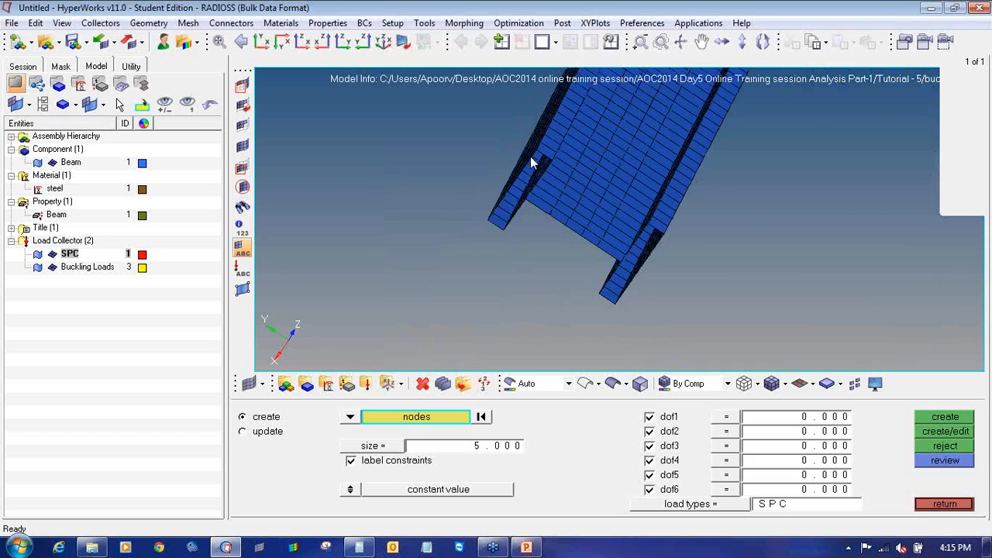
- Select all nodes along the lower end of the beam for the constraints
left_click(262, 41)
right_click_drag(473, 312, 426, 271, "ctrl")
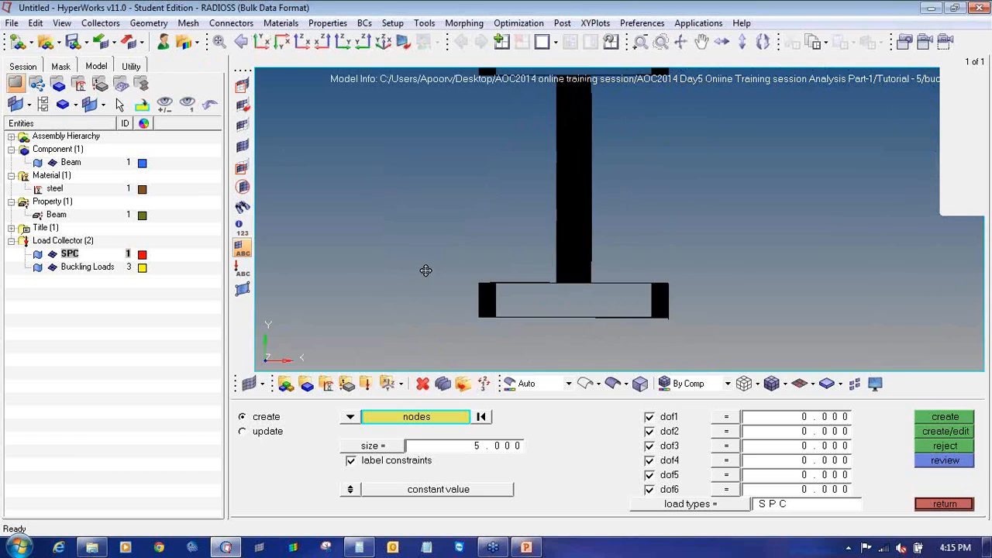
scroll(426, 270, "down", 3, "ctrl")
left_click(425, 271, "ctrl")
left_click(307, 41)
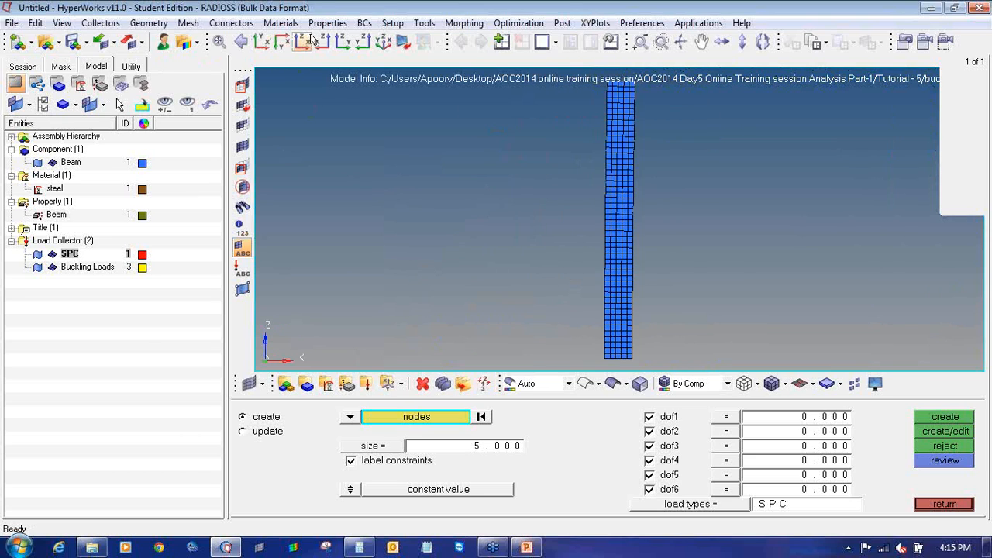
right_click_drag(581, 323, 516, 260, "ctrl")
scroll(563, 315, "up", 3, "ctrl")
scroll(498, 261, "up", 4)
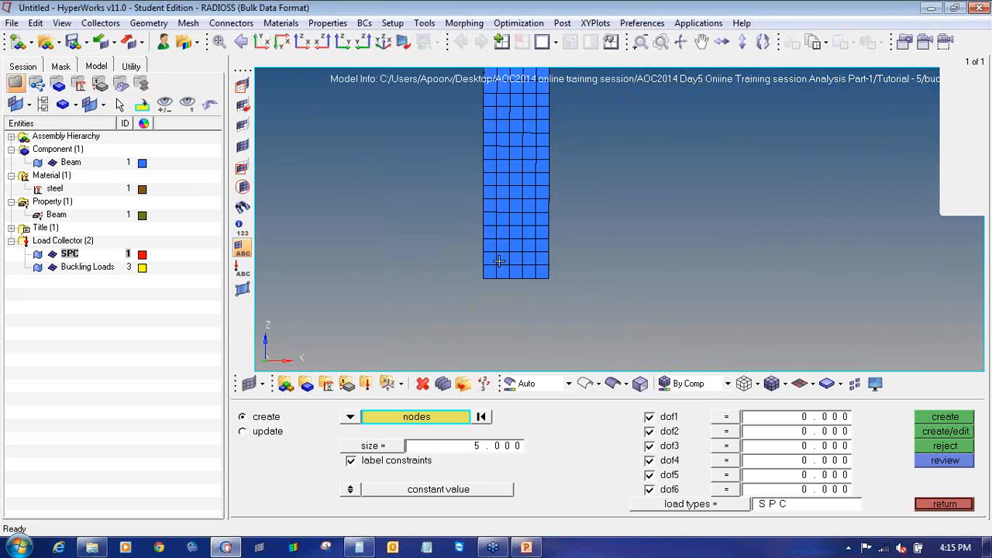
left_click_drag(439, 285, 671, 338, "shift")
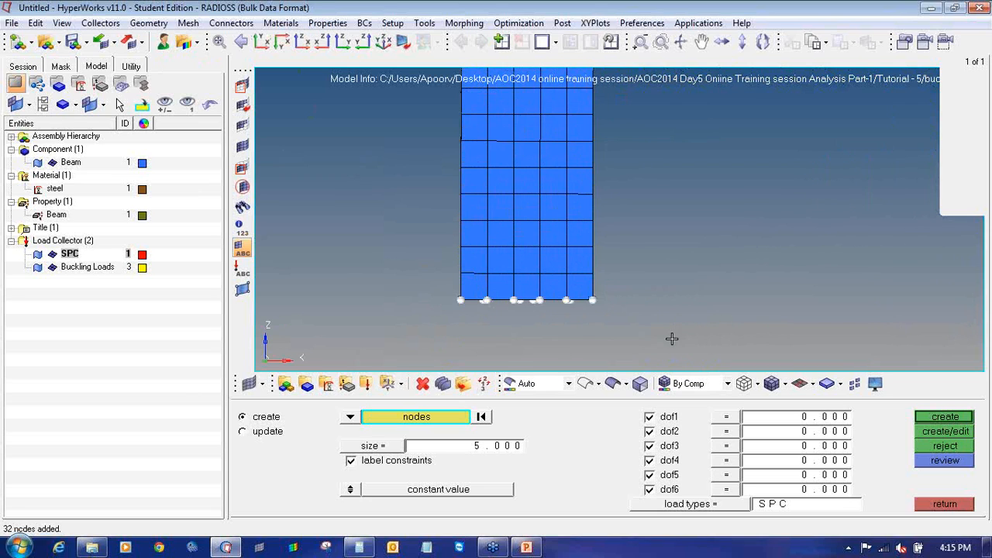
scroll(513, 281, "down", 1)
left_click_drag(546, 268, 522, 302, "ctrl")
right_click_drag(517, 311, 536, 288, "ctrl")
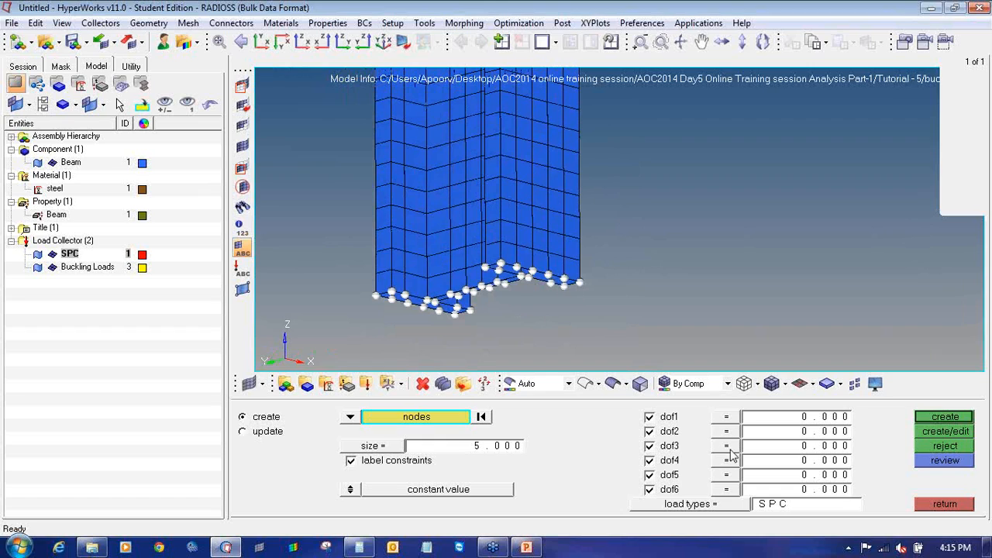
- Create SPC constraints on the selected lower-end nodes with dof1, dof2 and dof3 fixed at 0.000 and dof4 to dof6 released
left_click(650, 461)
left_click(649, 474)
left_click(649, 489)
left_click(934, 421)
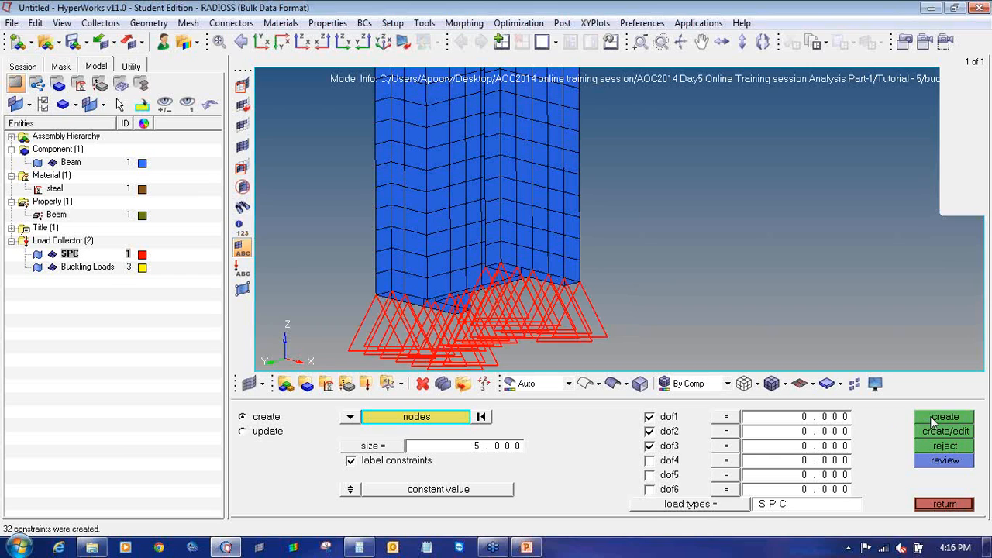
left_click(970, 504)
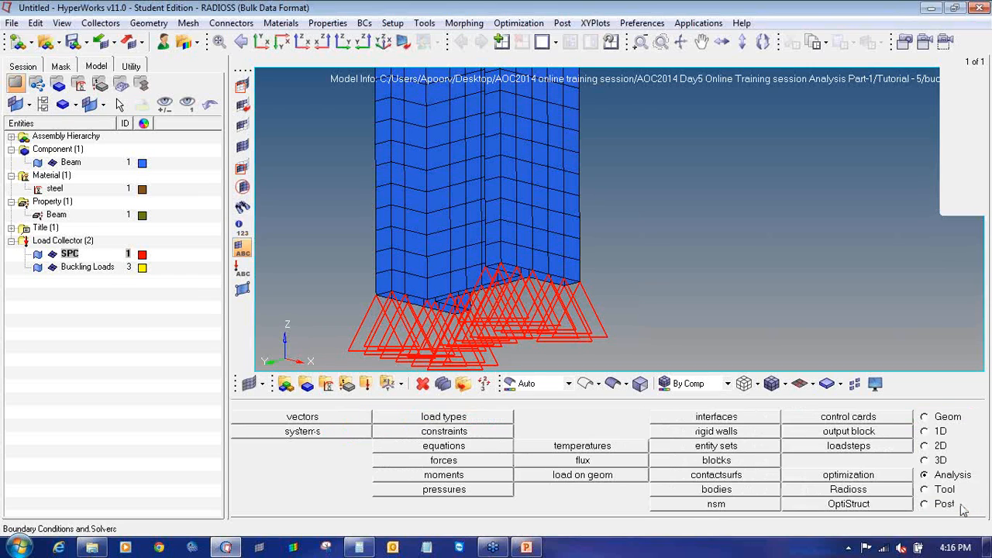
left_click(483, 461)
scroll(361, 155, "down", 5)
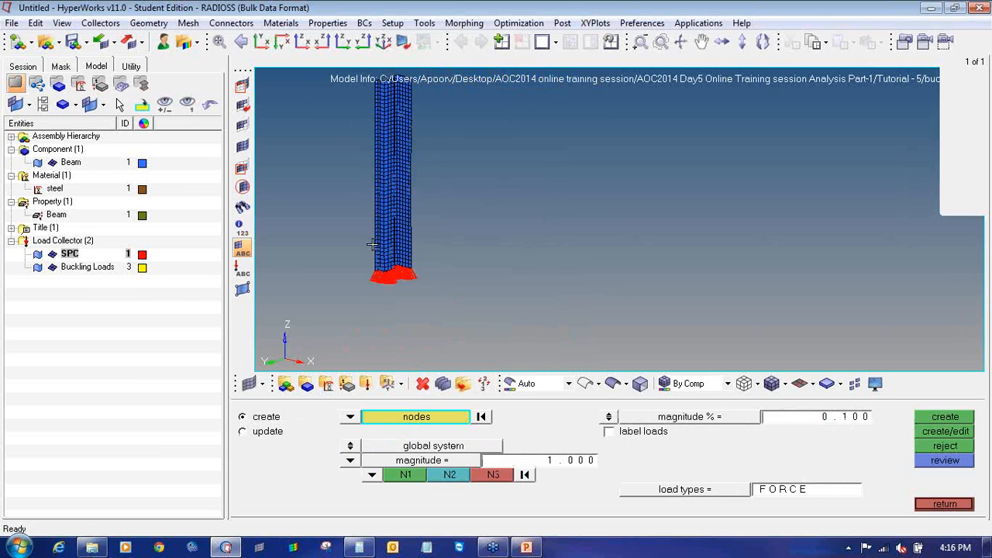
right_click_drag(383, 188, 422, 255, "ctrl")
left_click_drag(421, 210, 429, 226, "ctrl")
right_click_drag(429, 227, 442, 283, "ctrl")
scroll(441, 194, "up", 3)
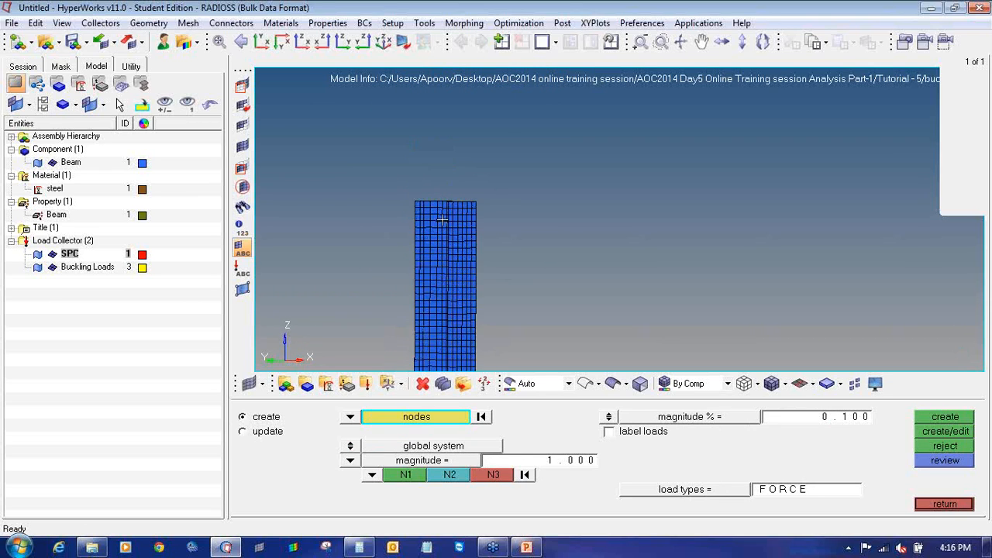
- Create a yellow load collector named Static_loads with no card image
left_click(366, 383)
left_click(534, 419)
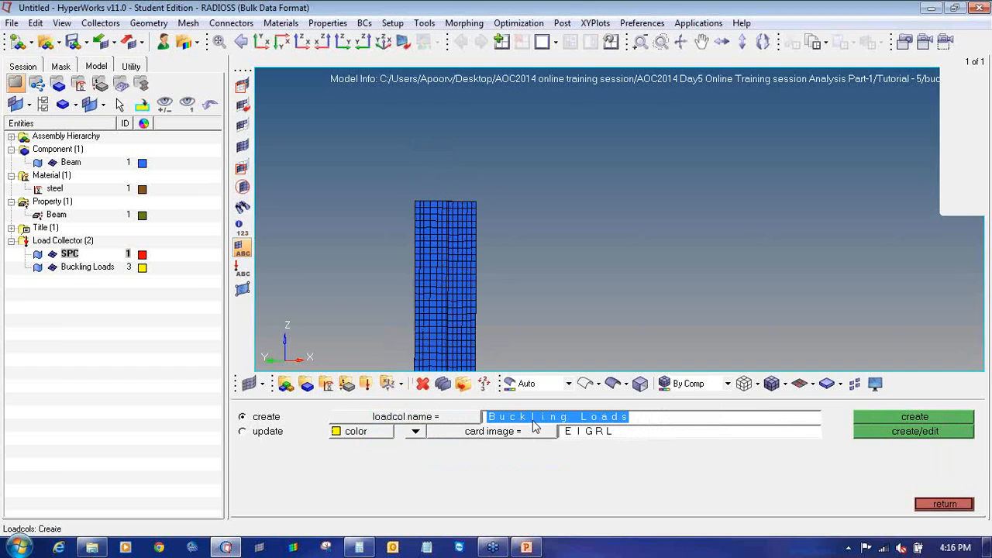
type("Stat")
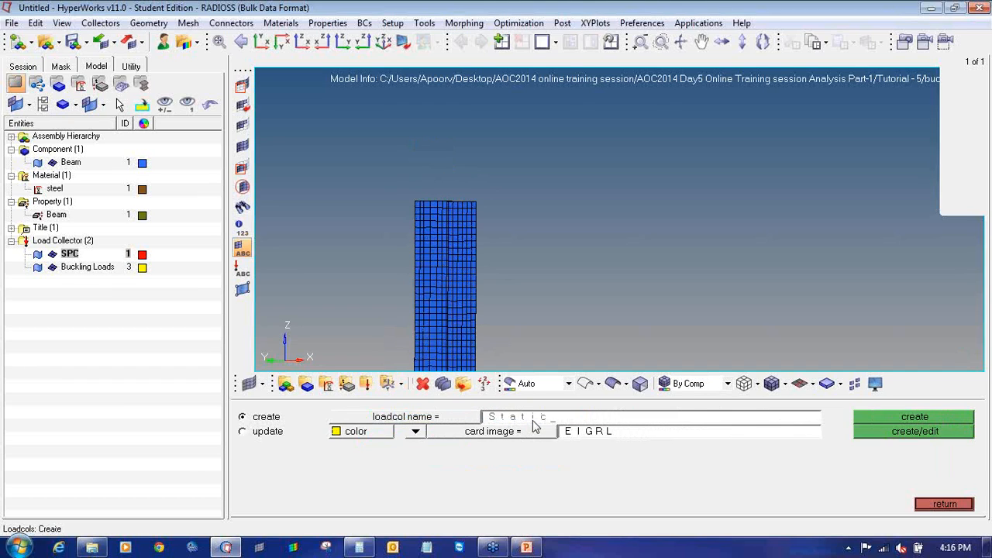
type("ic_loads")
left_click(511, 436)
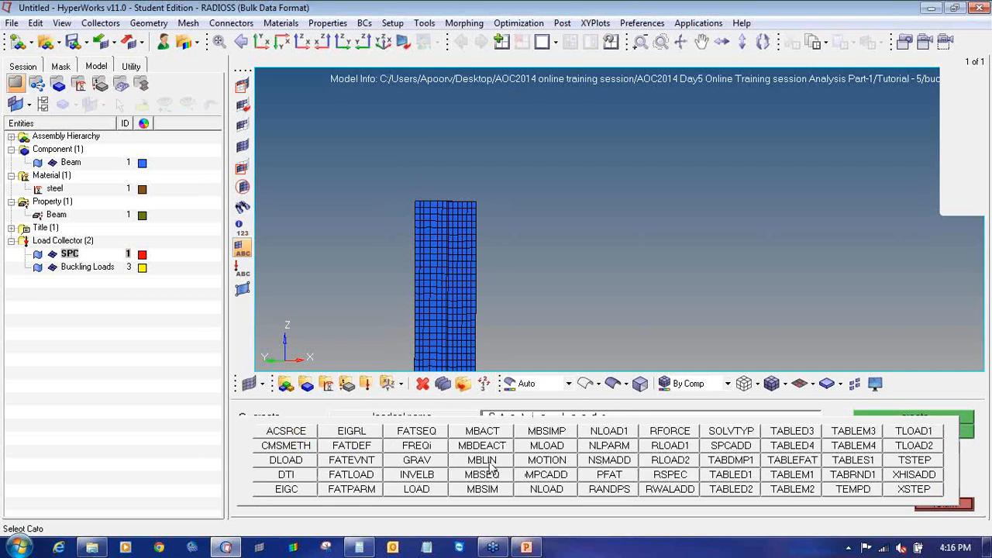
left_click(416, 436)
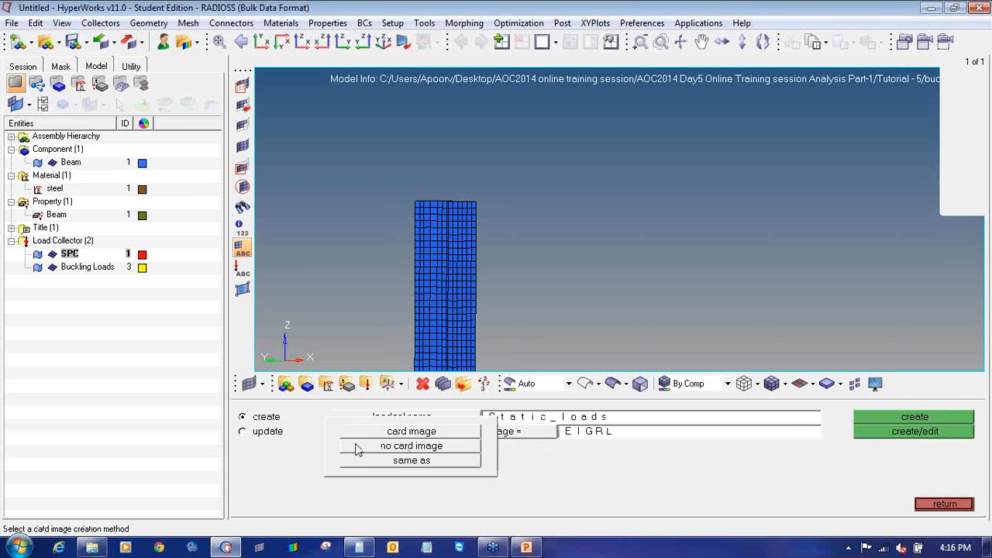
left_click(353, 445)
left_click(913, 419)
left_click(939, 504)
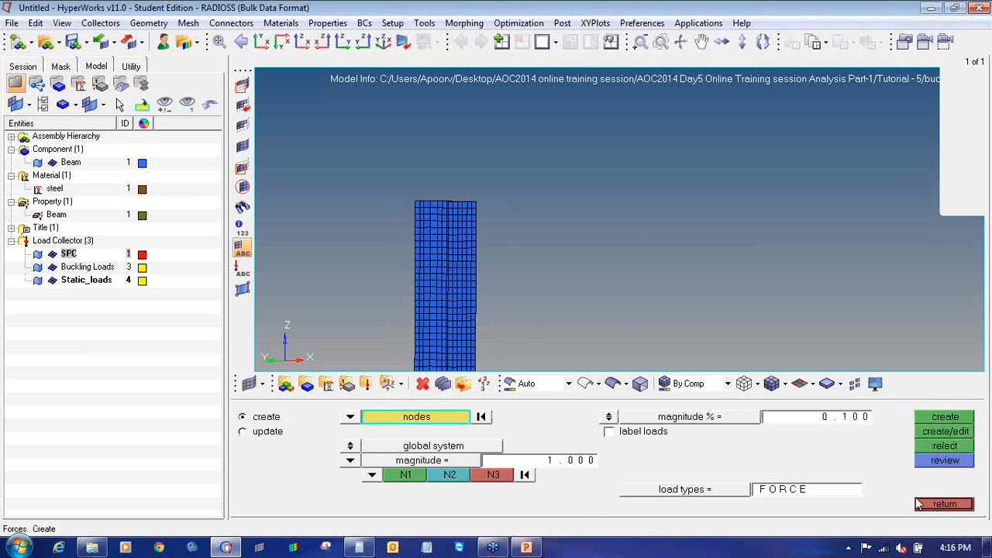
- Change the color of the Buckling Loads load collector to magenta
left_click(142, 268)
left_click(149, 273)
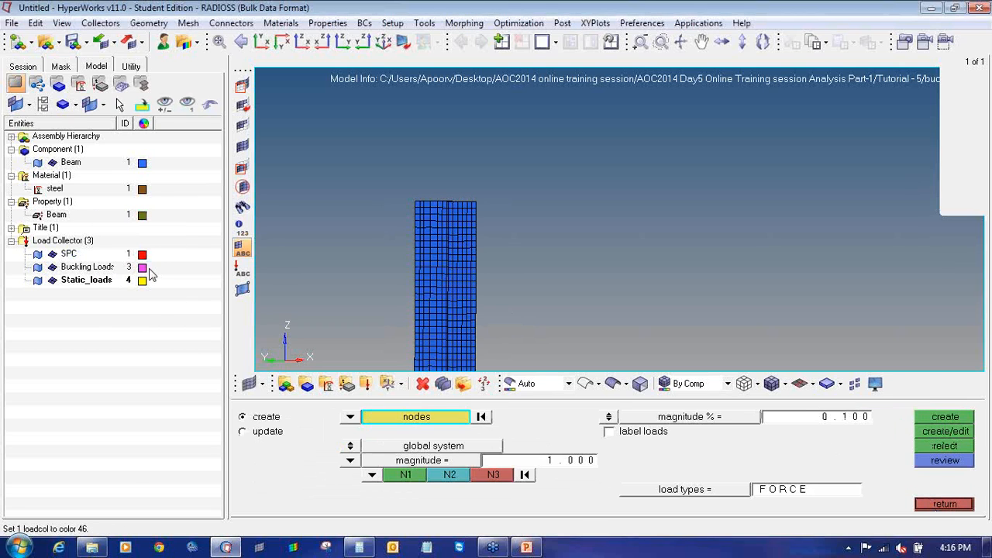
left_click(928, 505)
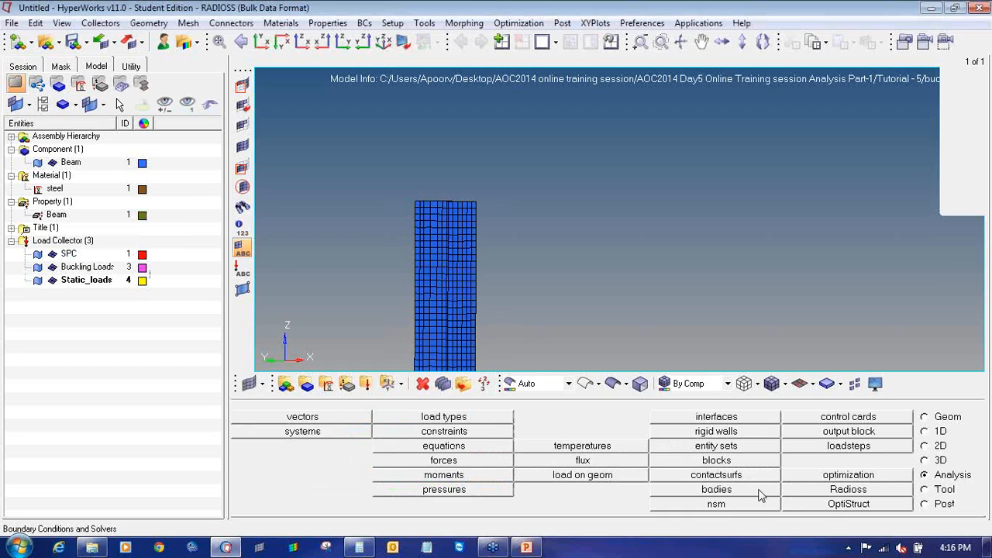
- Start creating forces and select all nodes along the upper end of the beam
left_click(409, 470)
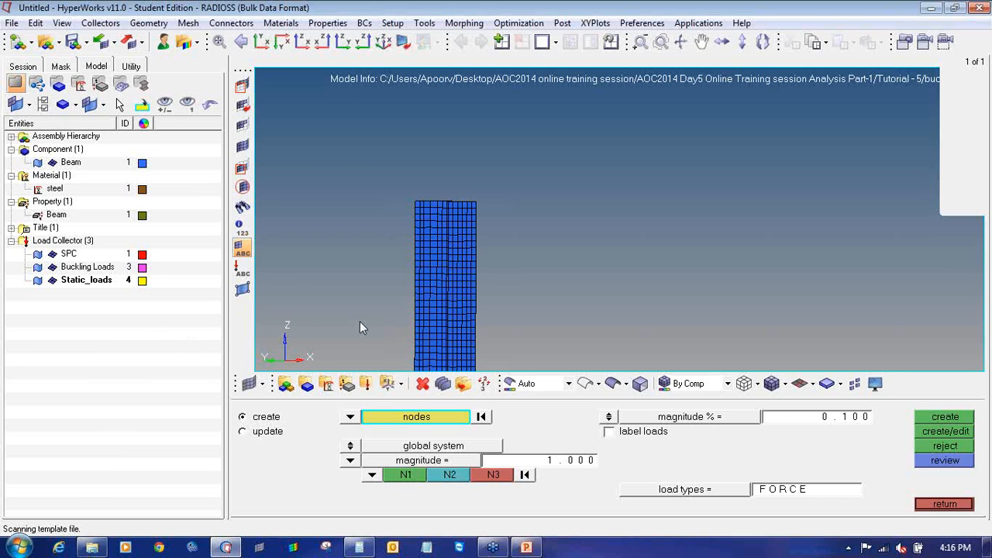
left_click(303, 40)
scroll(550, 122, "up", 5)
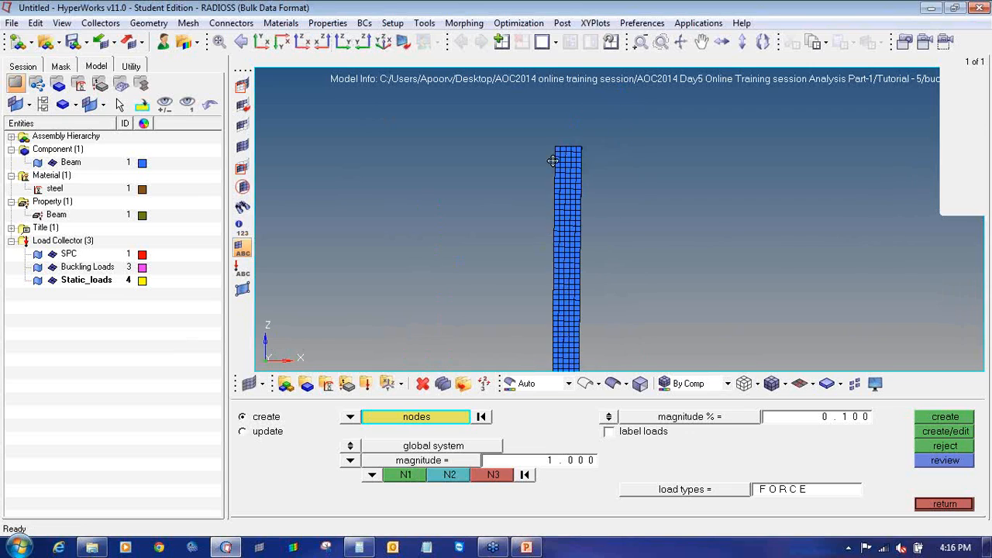
left_click_drag(547, 115, 754, 157, "shift")
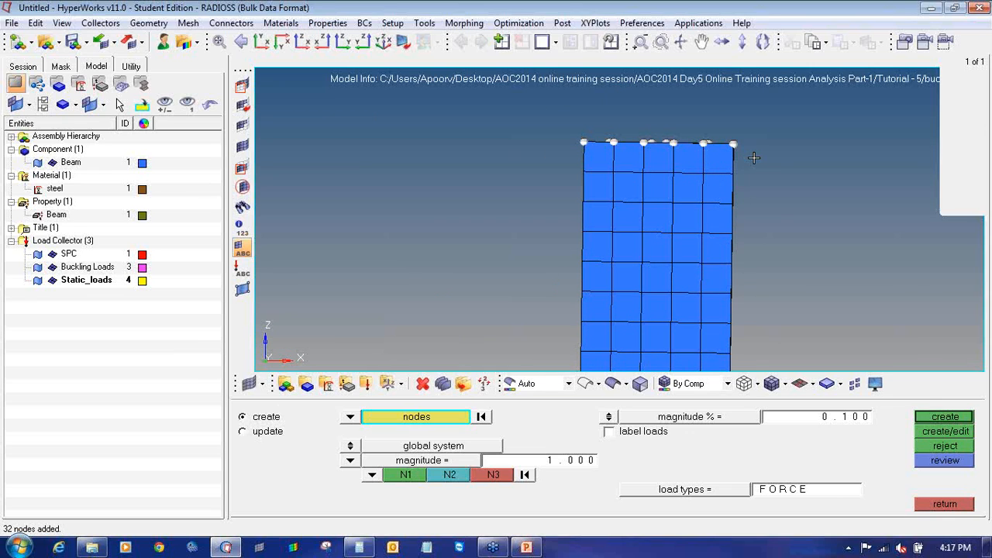
- Create forces of magnitude -10000 along the z-axis on the selected upper-end nodes
left_click(373, 475)
left_click(362, 461)
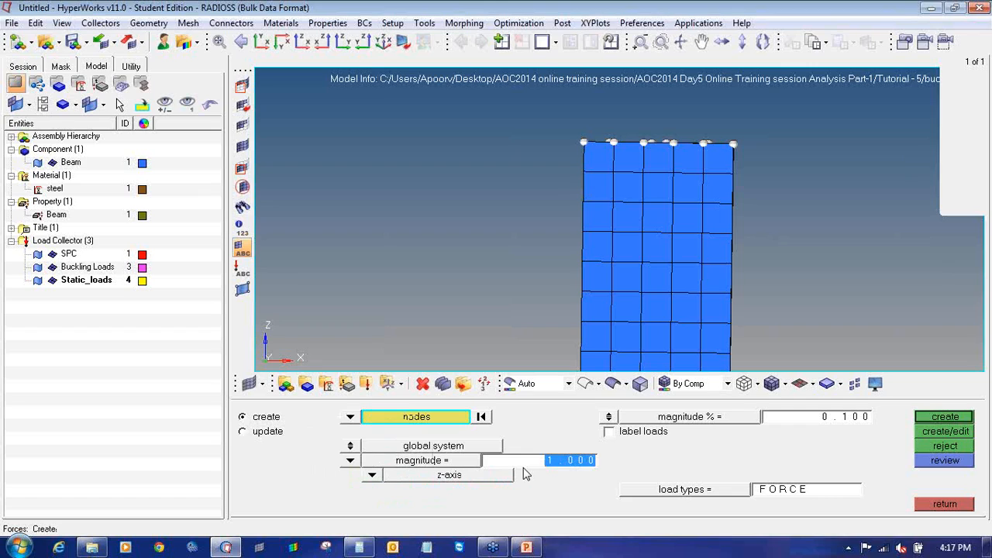
type("-1000")
key("Return")
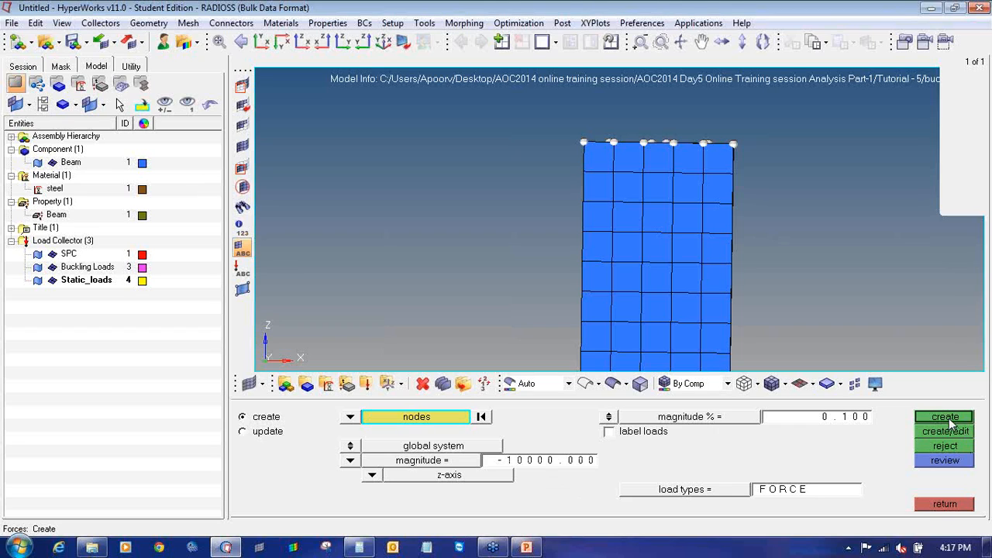
left_click(952, 422)
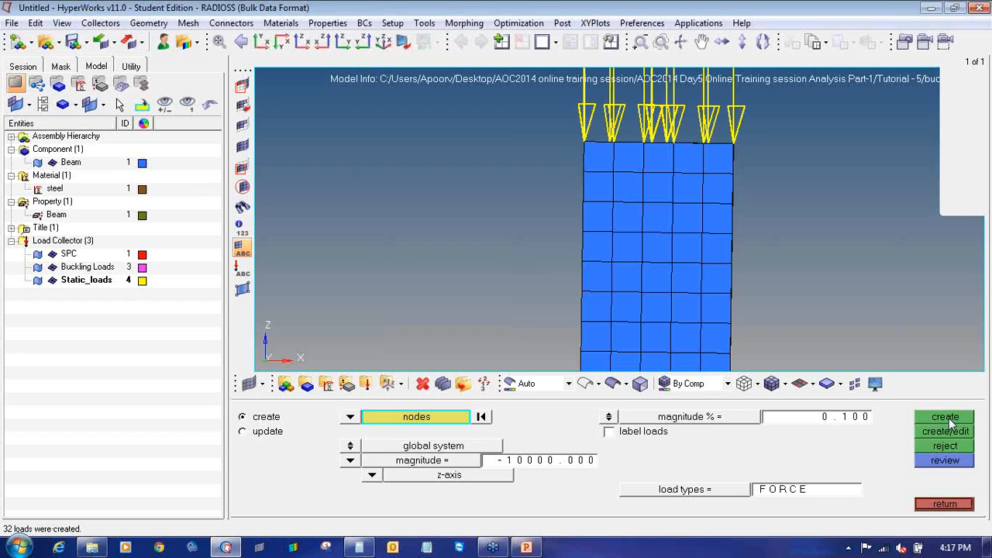
left_click(958, 504)
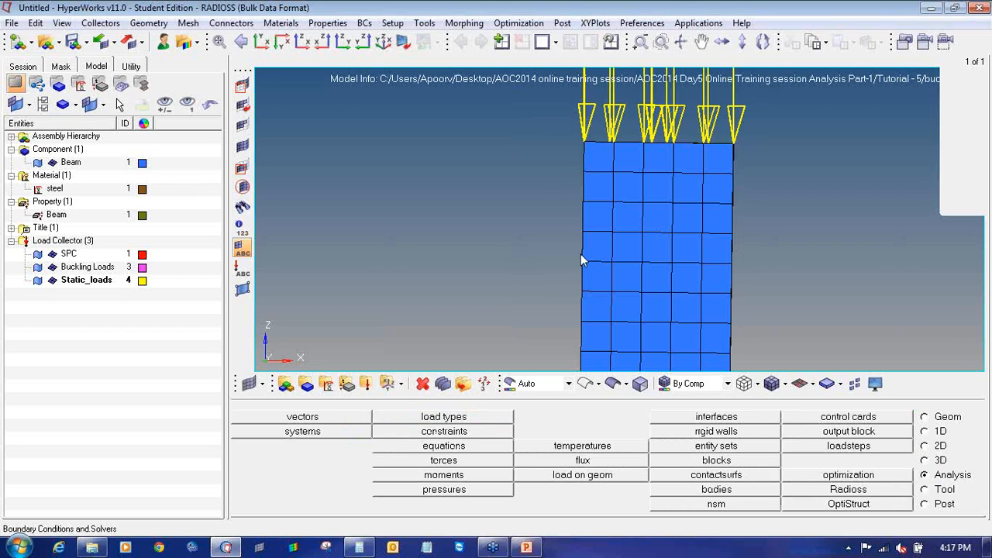
- Start defining a load step named linear and set its type to linear static
middle_click(541, 243, "ctrl")
right_click_drag(554, 237, 525, 252, "ctrl")
scroll(531, 251, "down", 1, "ctrl")
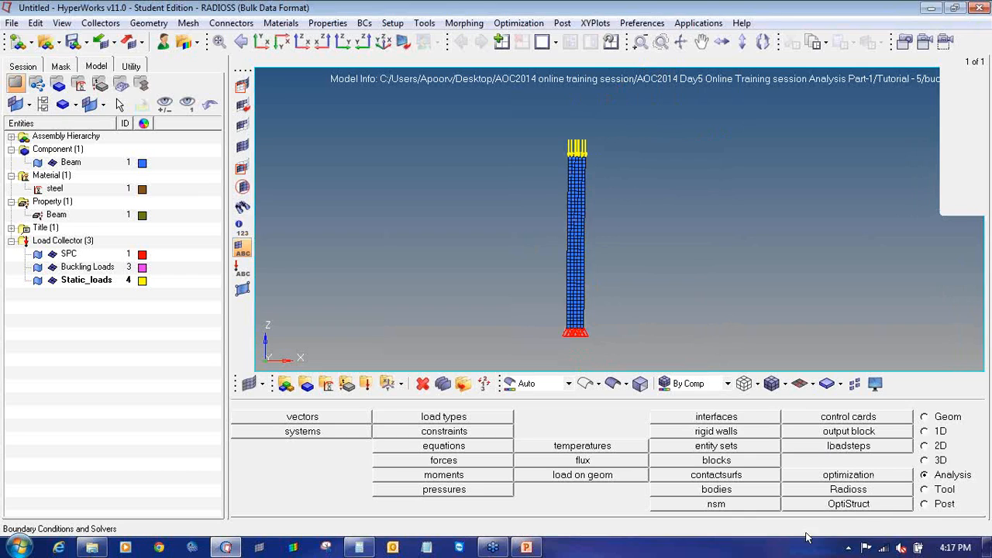
left_click(853, 448)
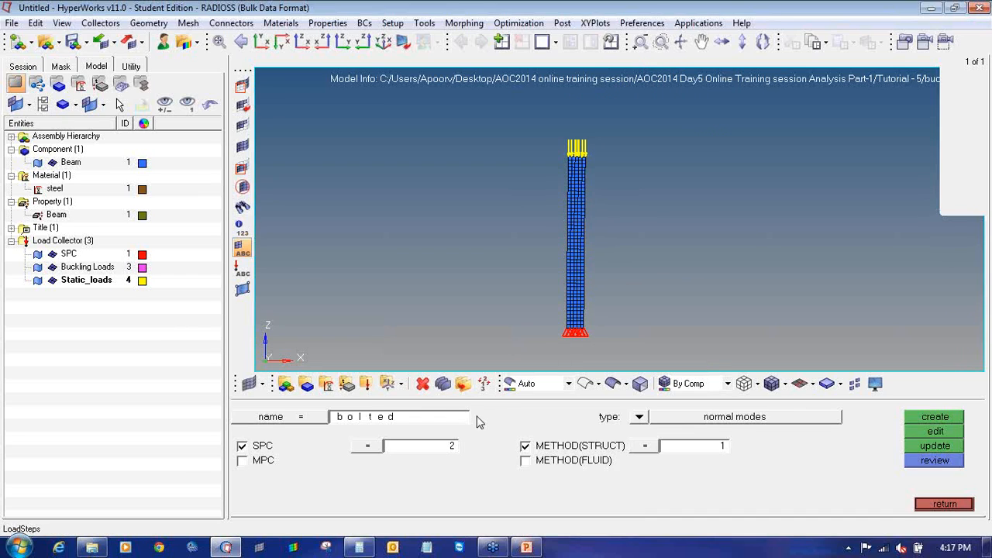
left_click(380, 418)
type("linear_")
left_click(639, 418)
left_click(409, 431)
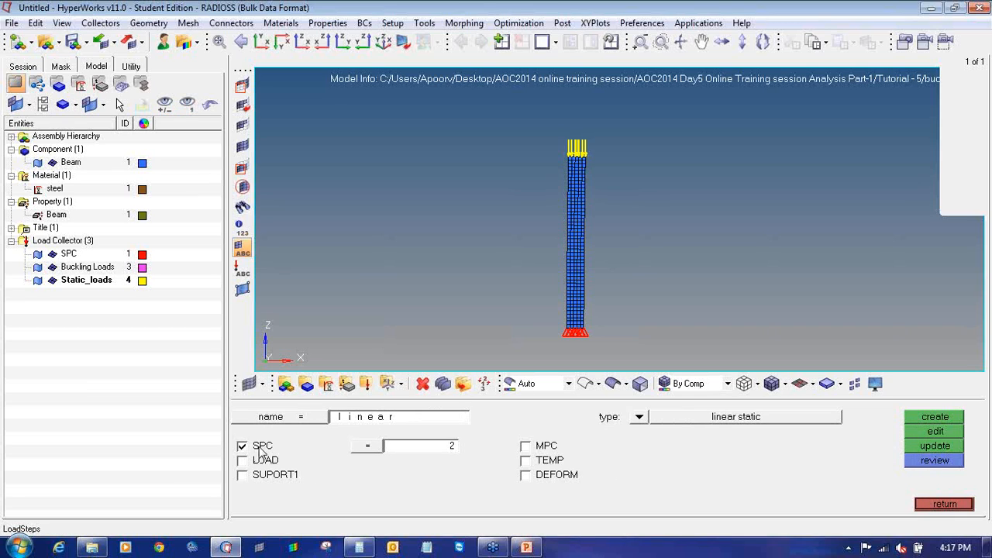
- Assign the SPC collector as SPC and Static_loads as LOAD, and create the linear load step
left_click(362, 446)
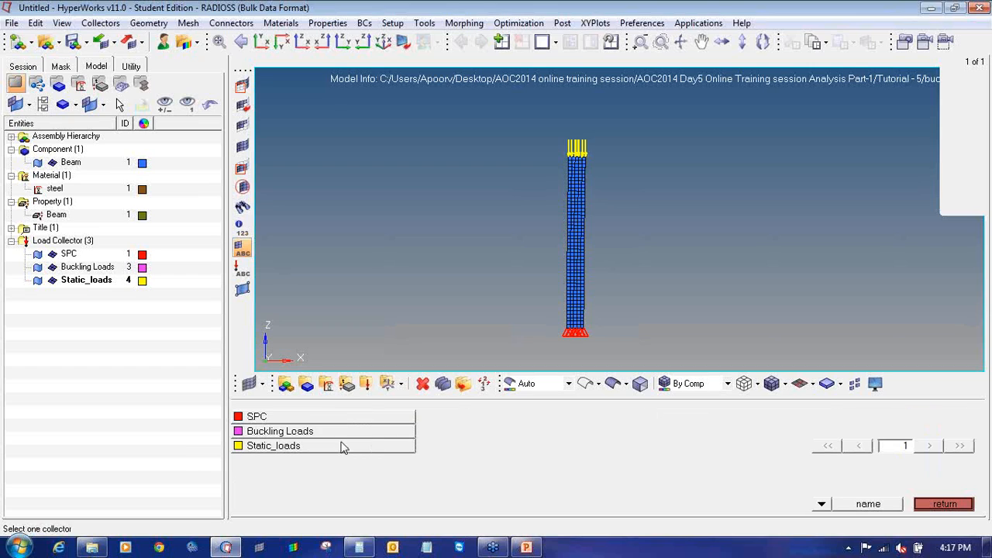
left_click(330, 421)
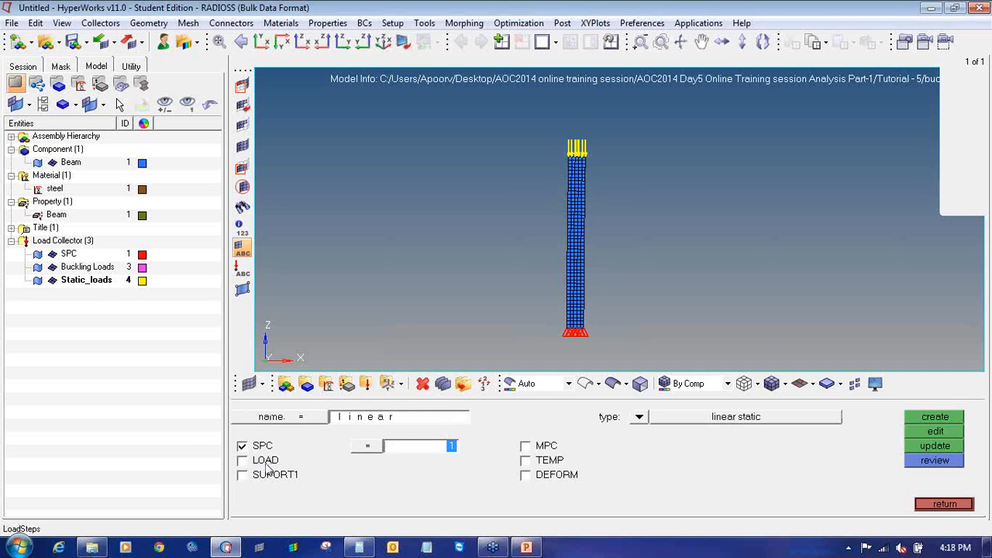
left_click(266, 463)
left_click(359, 464)
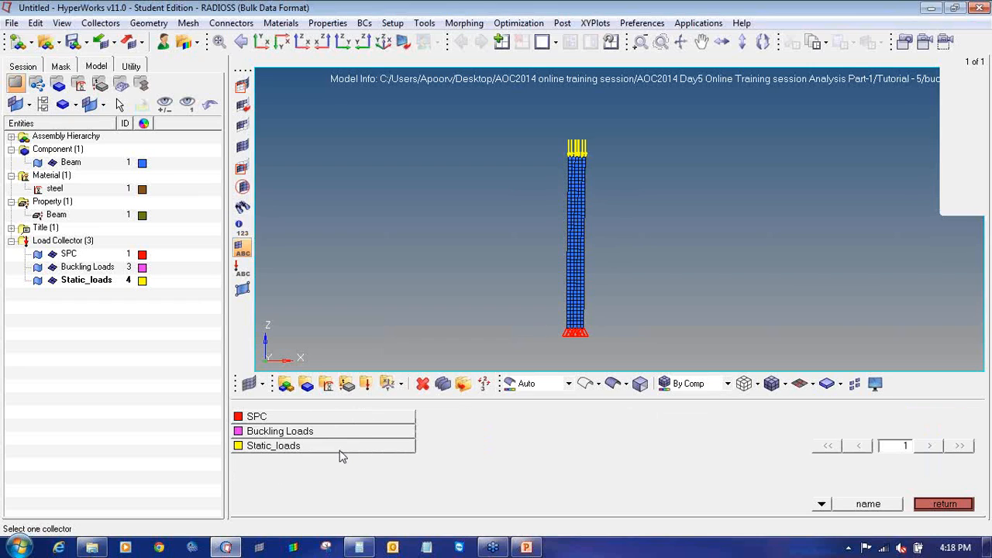
left_click(339, 447)
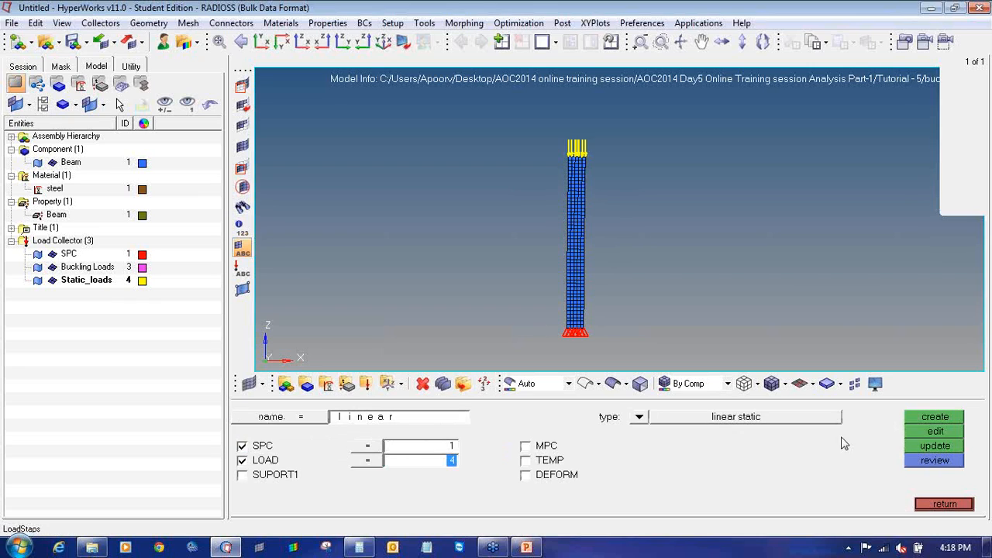
left_click(935, 418)
- Define a load step named buckling of type linear buckling, with the SPC collector as SPC and Buckling Loads as METHOD(STRUCT)
left_click(433, 423)
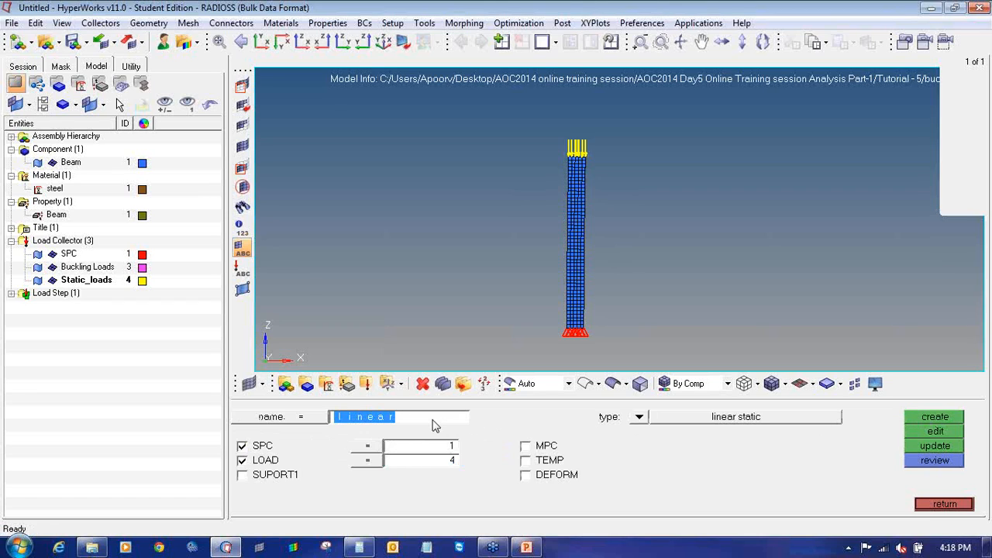
type("buckling_")
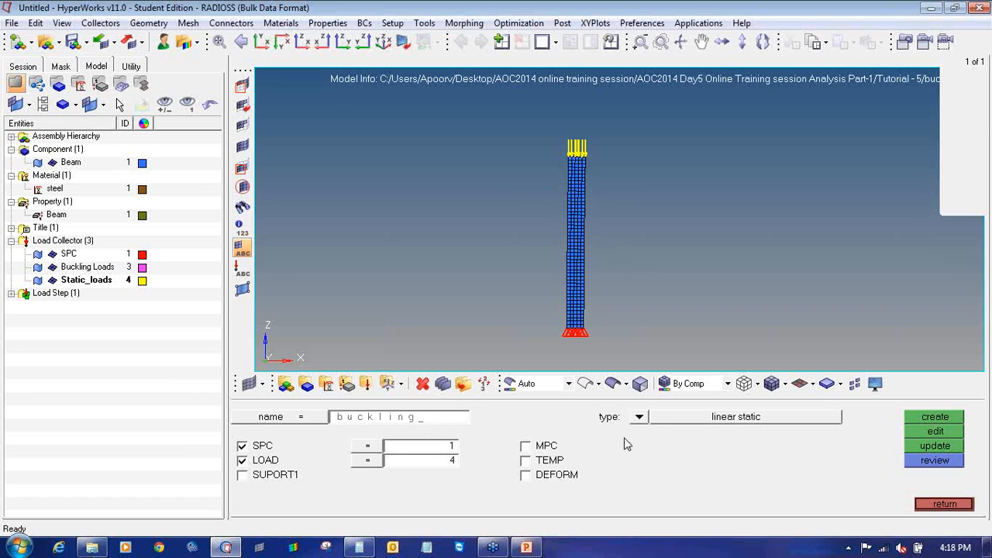
left_click(640, 417)
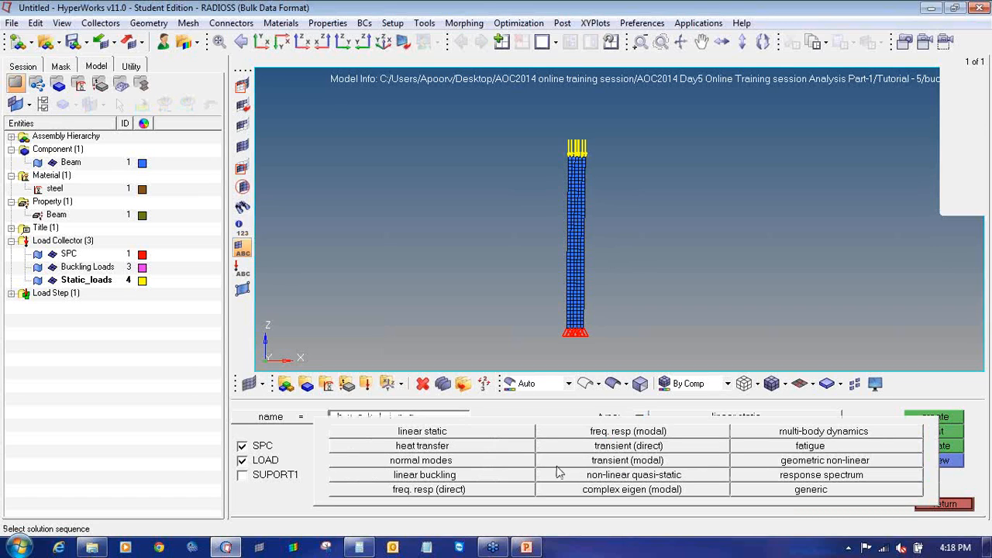
left_click(411, 476)
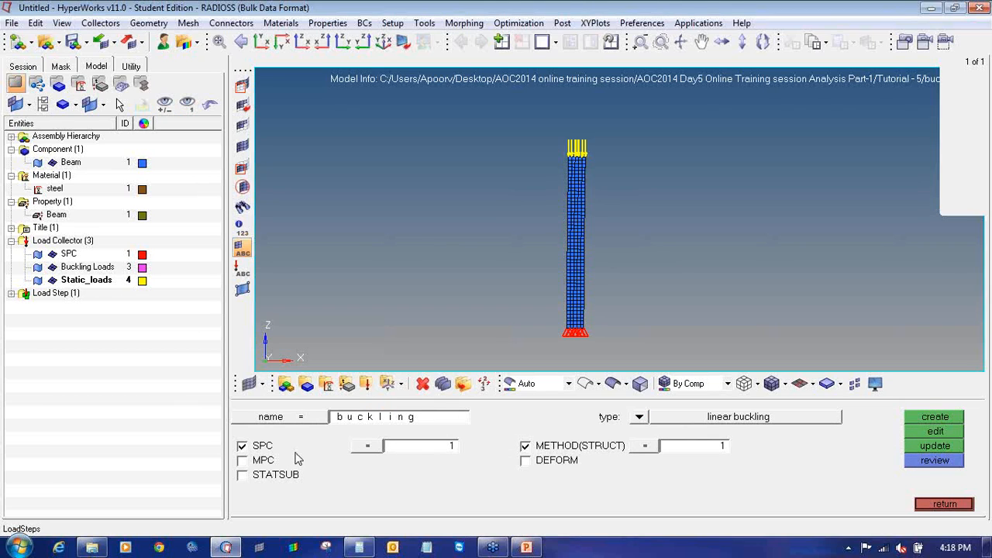
left_click(380, 450)
left_click(320, 419)
left_click(649, 448)
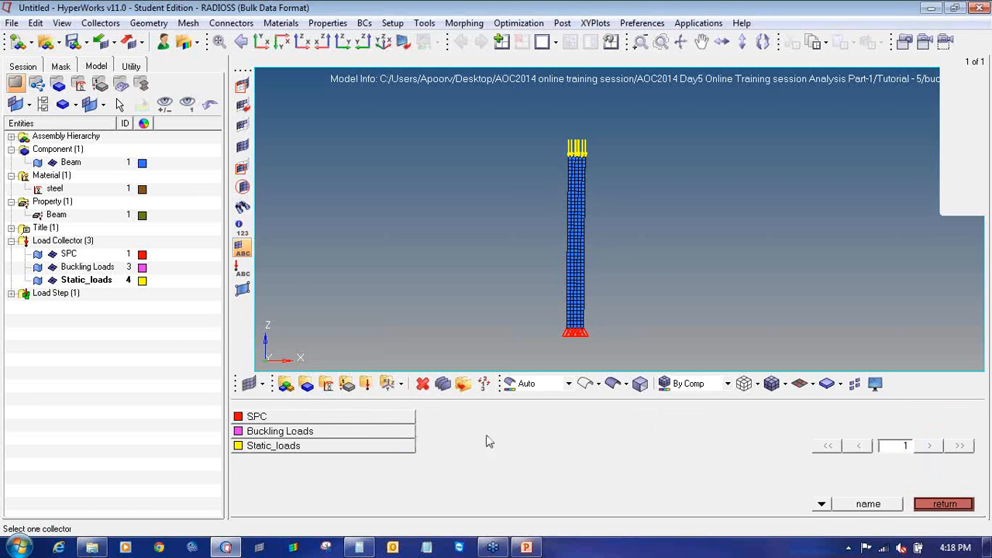
left_click(347, 436)
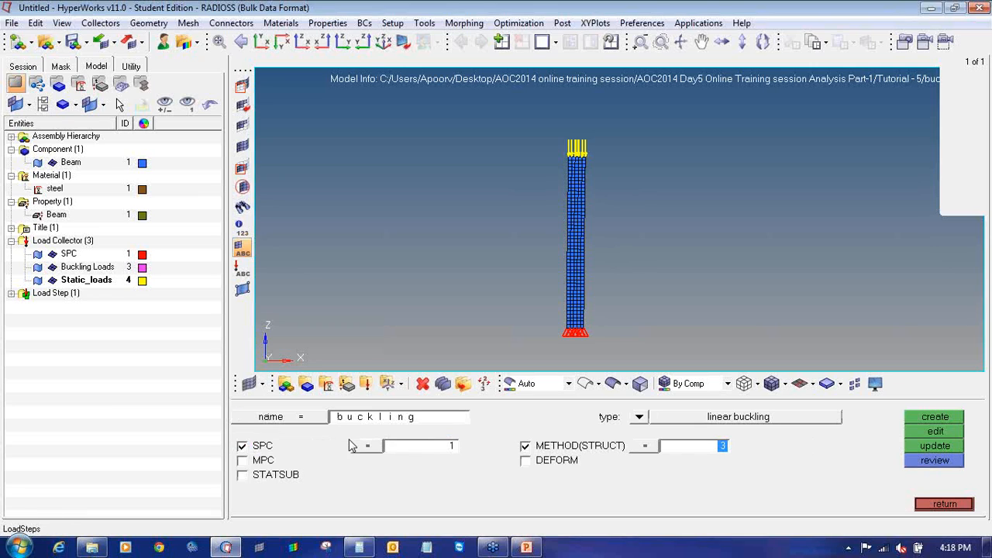
- Enable STATSUB referencing the linear load step, create the buckling load step, and list the load steps in the model tree
left_click(275, 476)
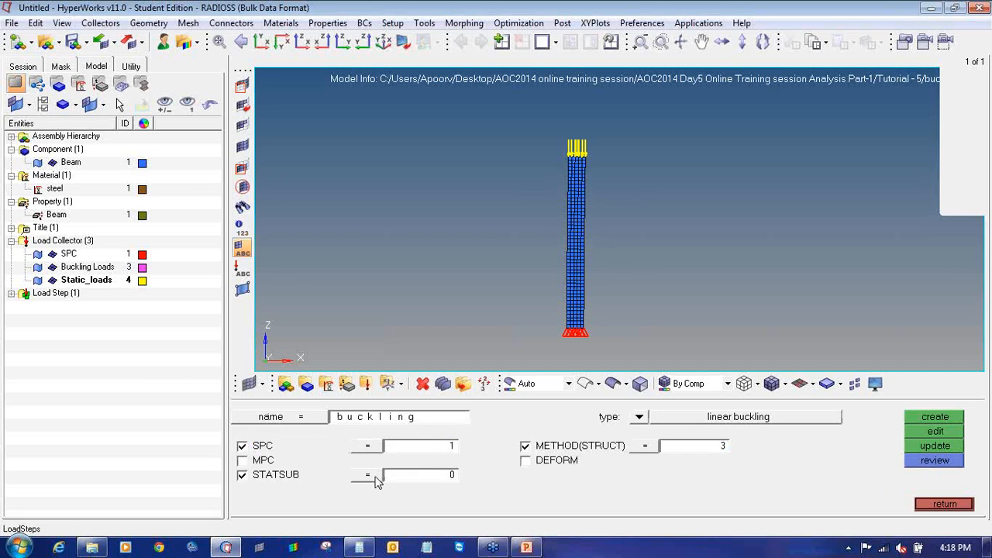
left_click(375, 476)
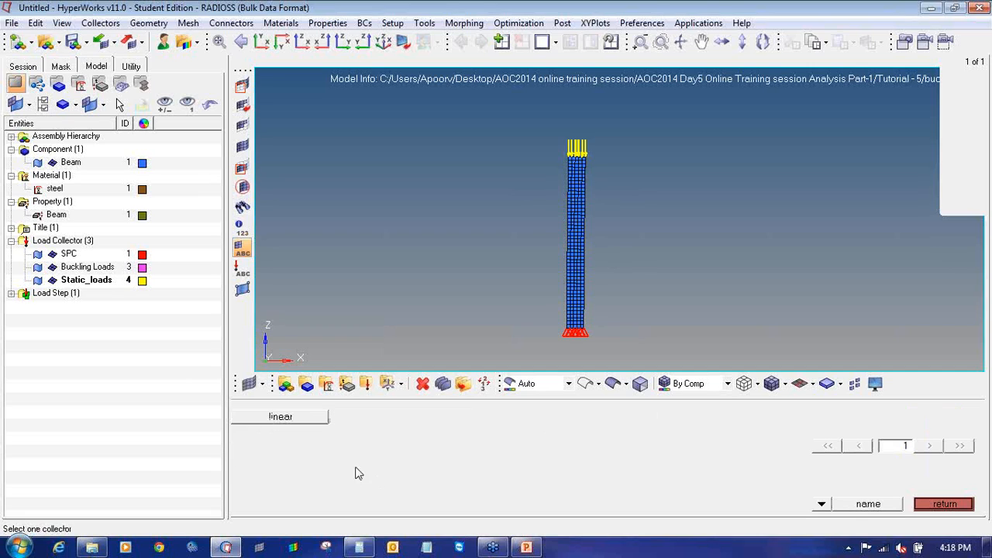
left_click(299, 418)
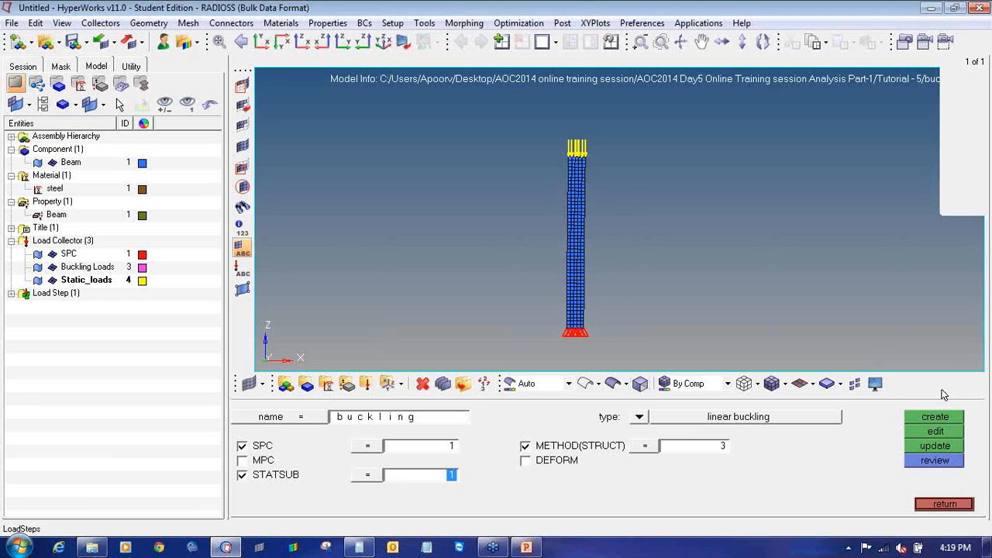
left_click(935, 417)
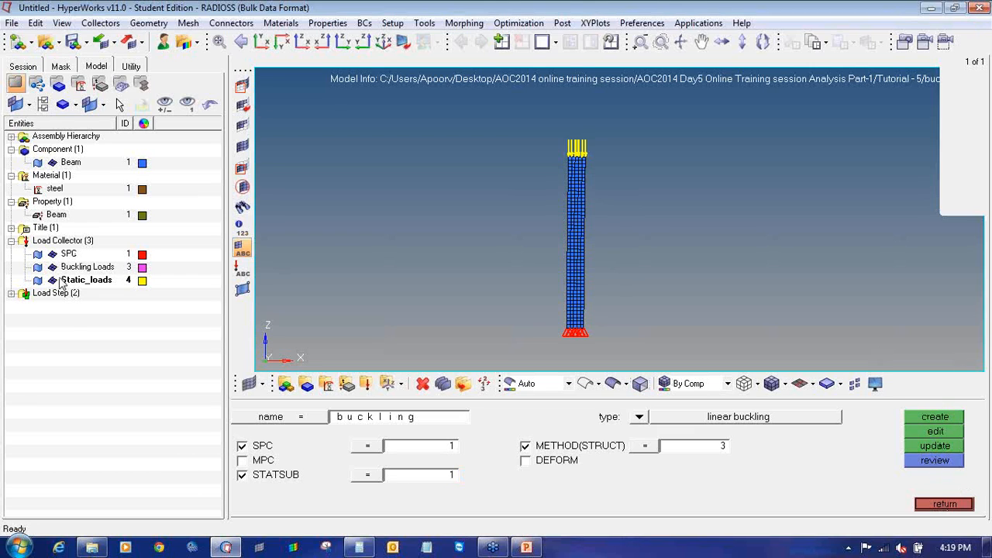
left_click(12, 293)
left_click(960, 508)
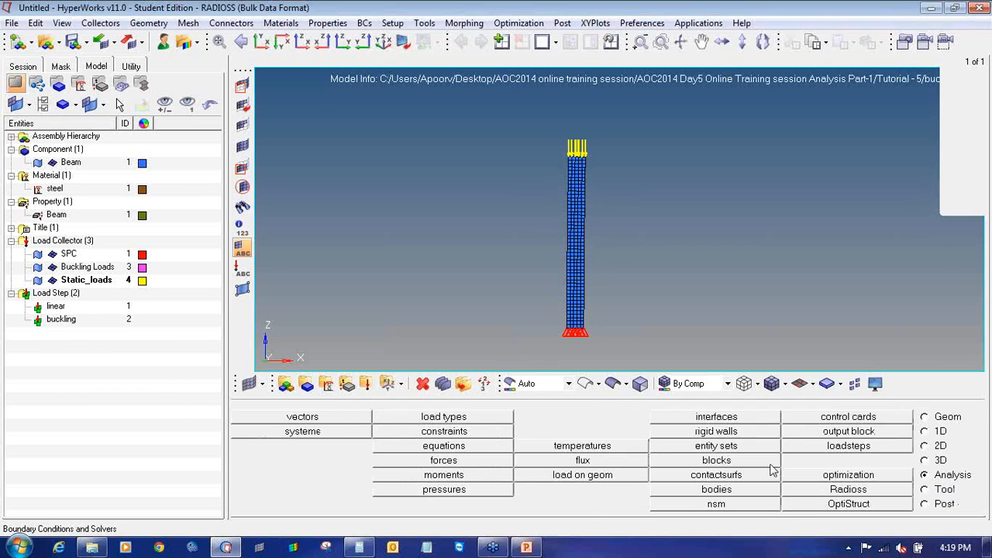
- Save the model as buckling in a new folder named buckling analysis inside Tutorial - 5
left_click(12, 22)
mouse_move(47, 102)
left_click(139, 142)
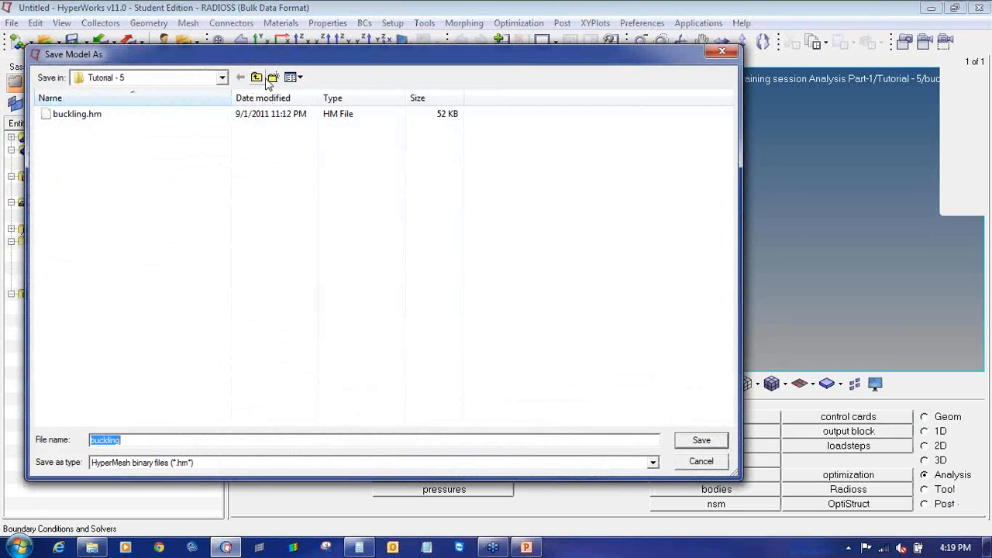
left_click(273, 77)
type("bu")
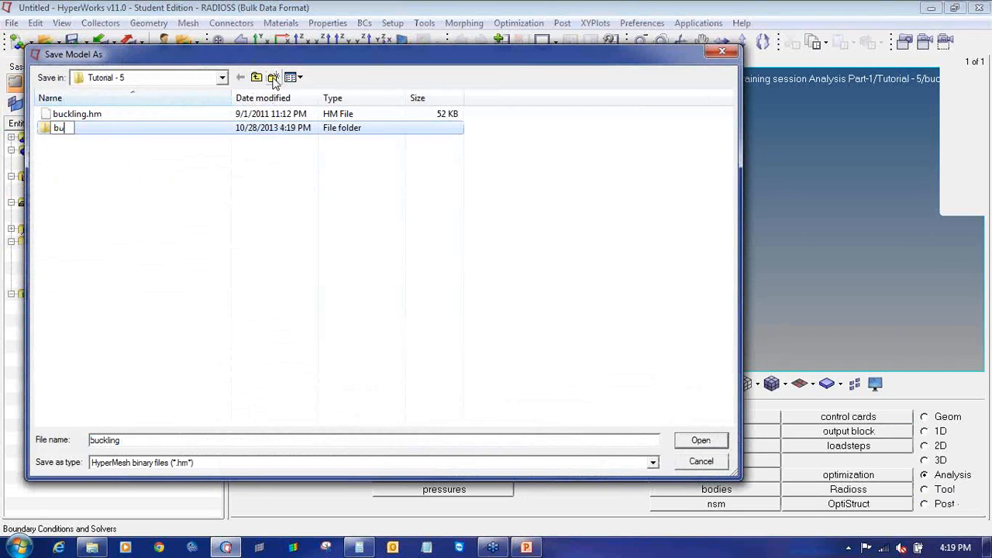
type("ckling analys")
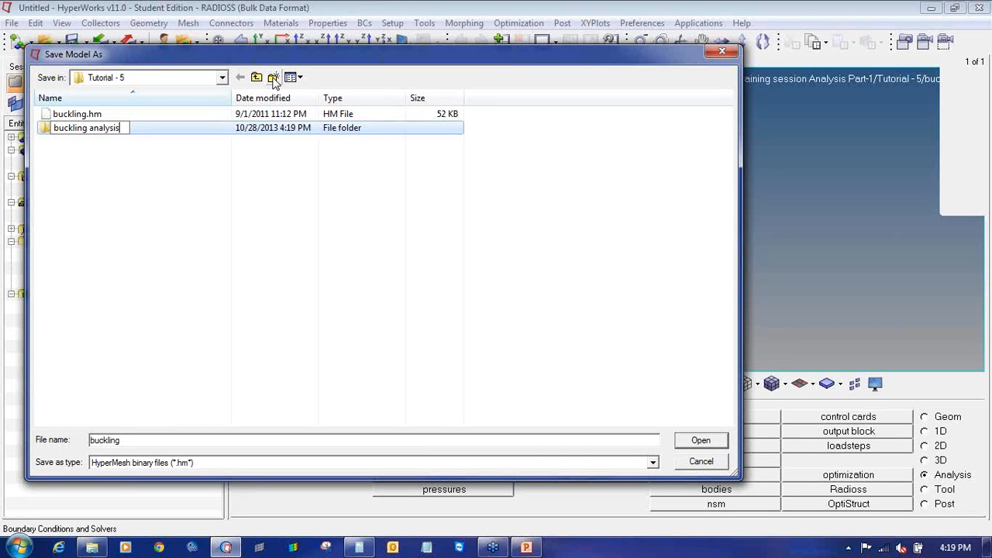
type("is")
key("Return")
key("Return")
left_click(701, 440)
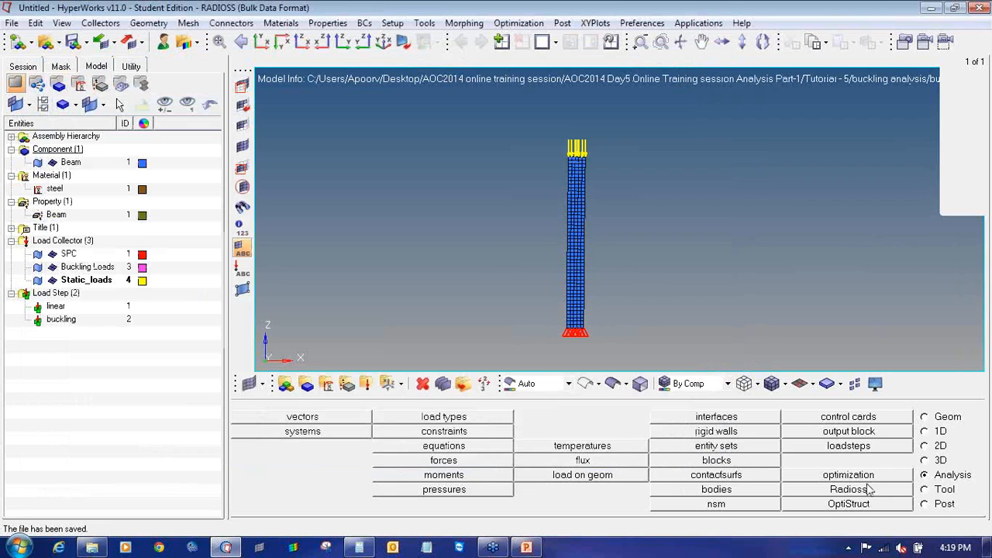
- Run the Radioss analysis on buckling.fem and close the solver window once the run finishes
left_click(870, 489)
left_click(897, 418)
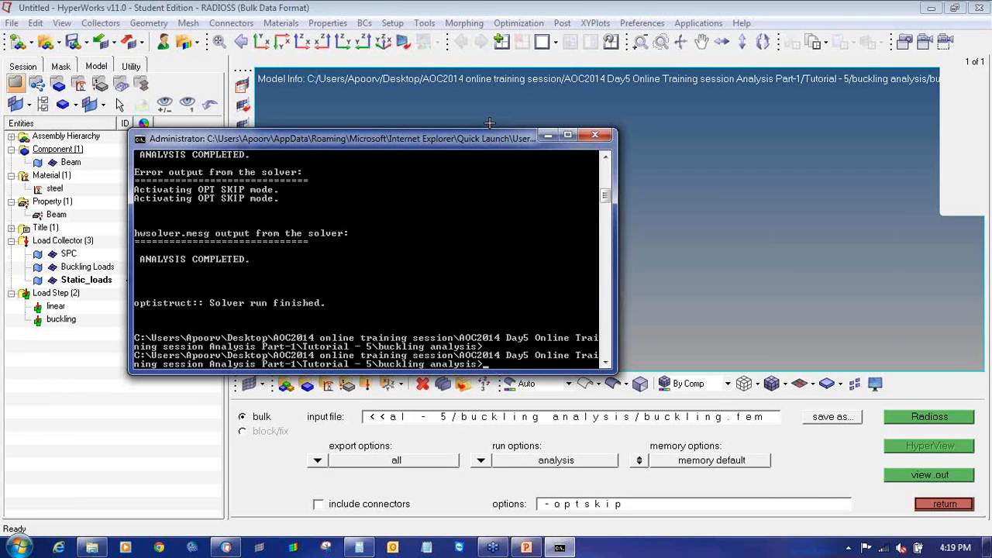
left_click(595, 136)
- Split the page into two side-by-side windows and activate the empty results window
left_click(555, 42)
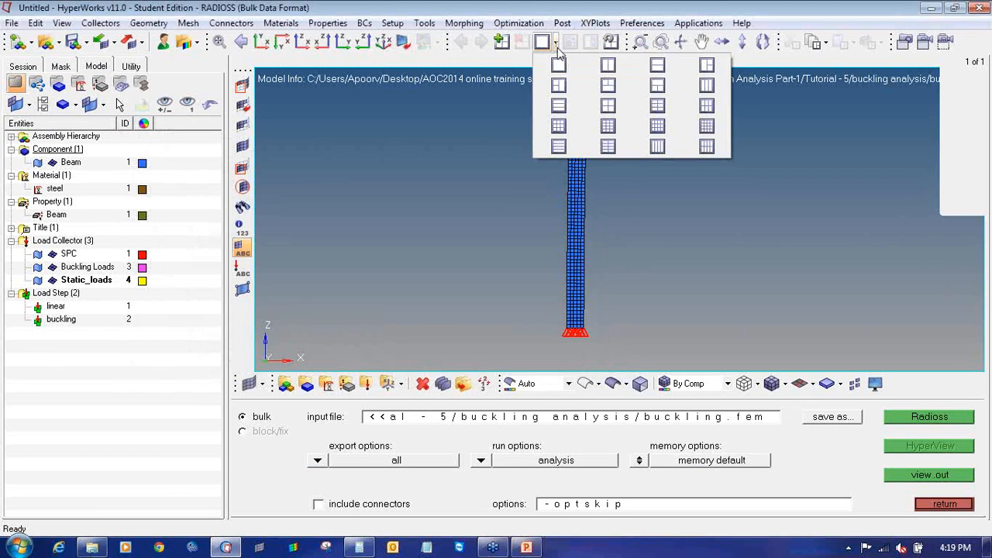
left_click(608, 77)
left_click(858, 197)
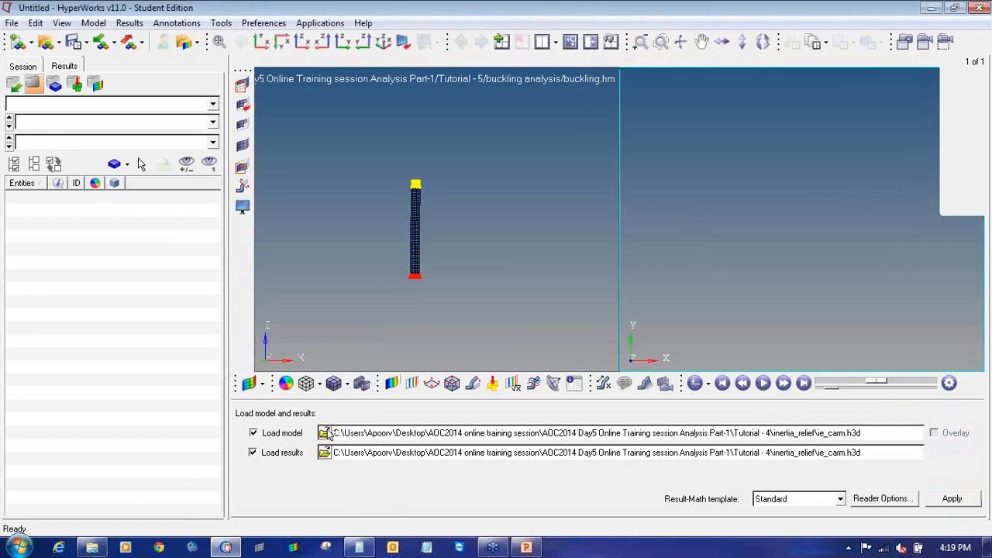
- Load buckling.h3d from the Tutorial - 5 buckling analysis folder as both model and results
left_click(324, 432)
left_click(257, 78)
left_click(258, 80)
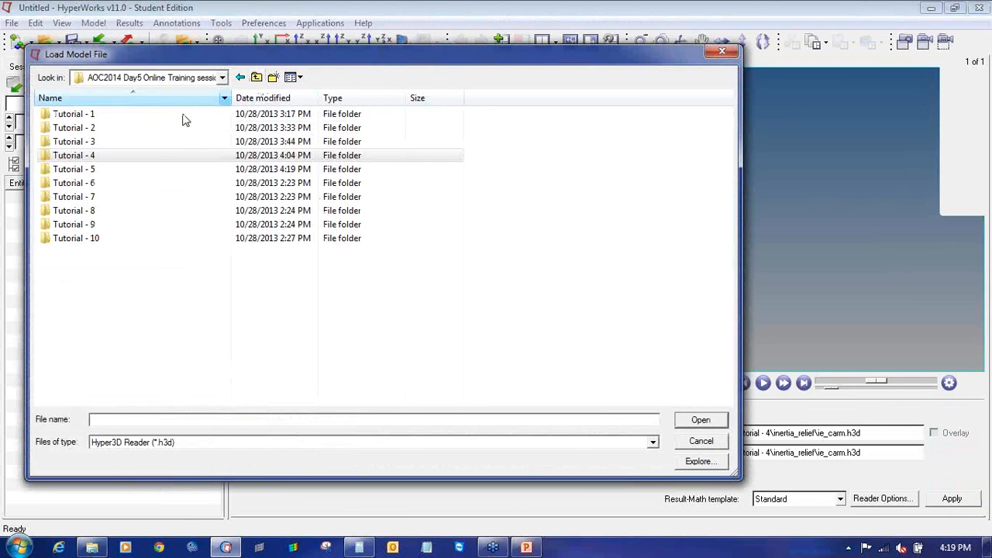
double_click(138, 169)
left_click(132, 116)
double_click(133, 116)
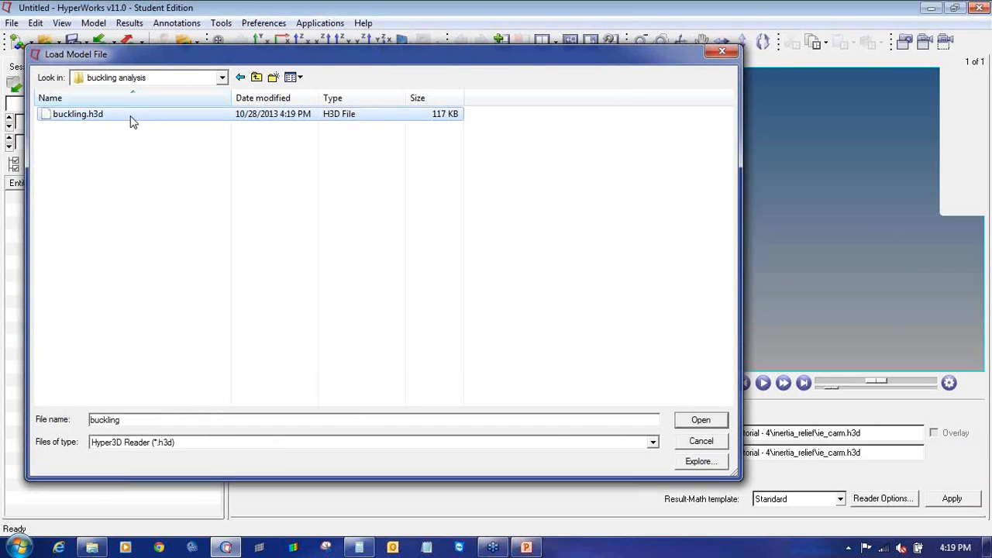
double_click(133, 116)
left_click(954, 500)
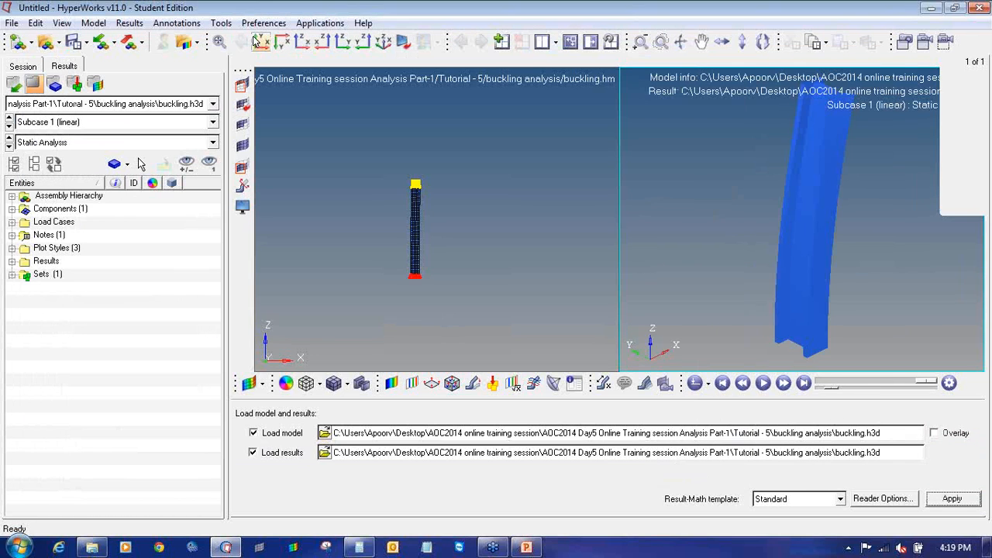
- Expand the results window to fill the whole page, with the full beam in view
left_click(570, 41)
right_click_drag(602, 146, 574, 149, "ctrl")
scroll(576, 148, "down", 2, "ctrl")
left_click_drag(576, 148, 491, 136, "ctrl")
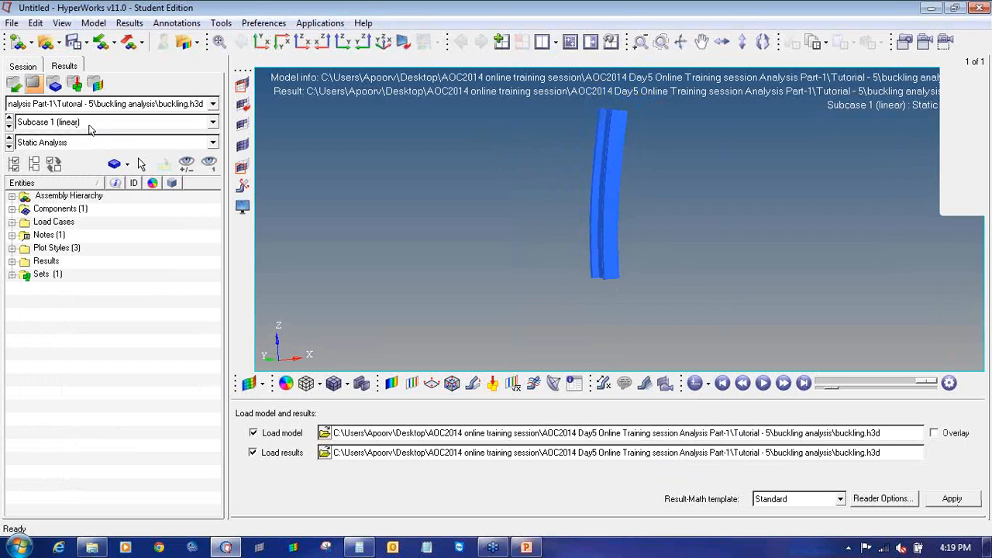
- Switch to Subcase 2 (buckling) and contour the Buckling Mode magnitude on the beam
left_click(8, 126)
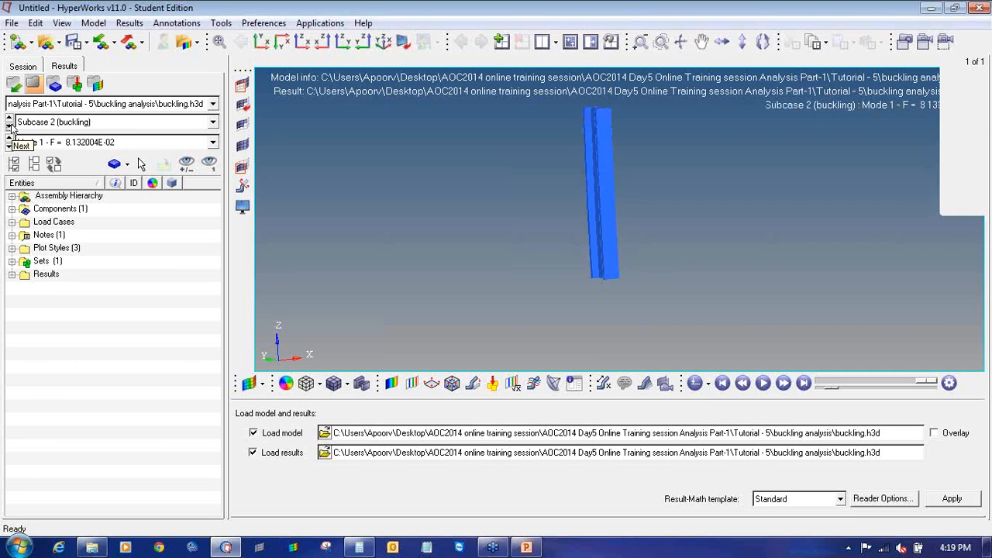
left_click(391, 383)
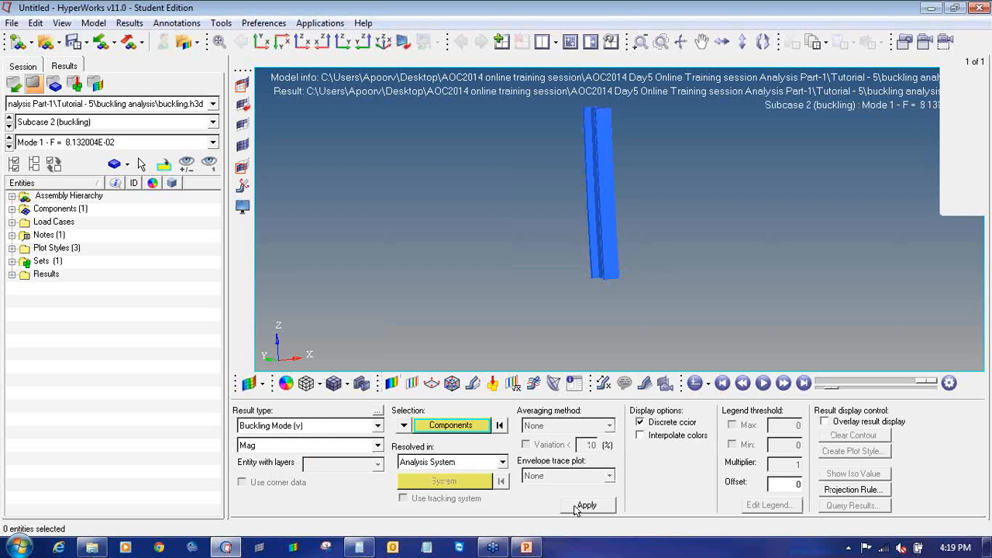
left_click(581, 505)
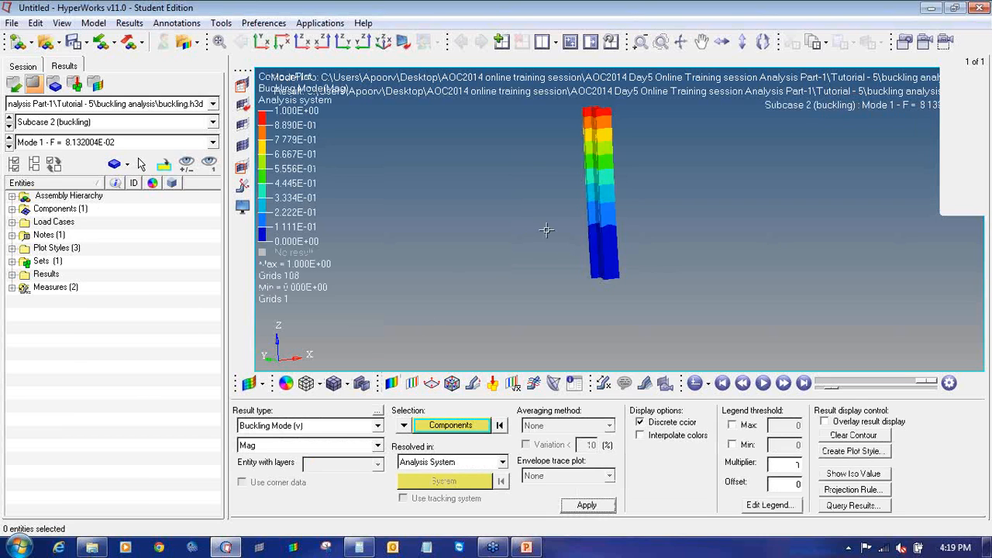
- Examine the contours of the buckling subcase's modes one after another, ending on mode 1
left_click(8, 147)
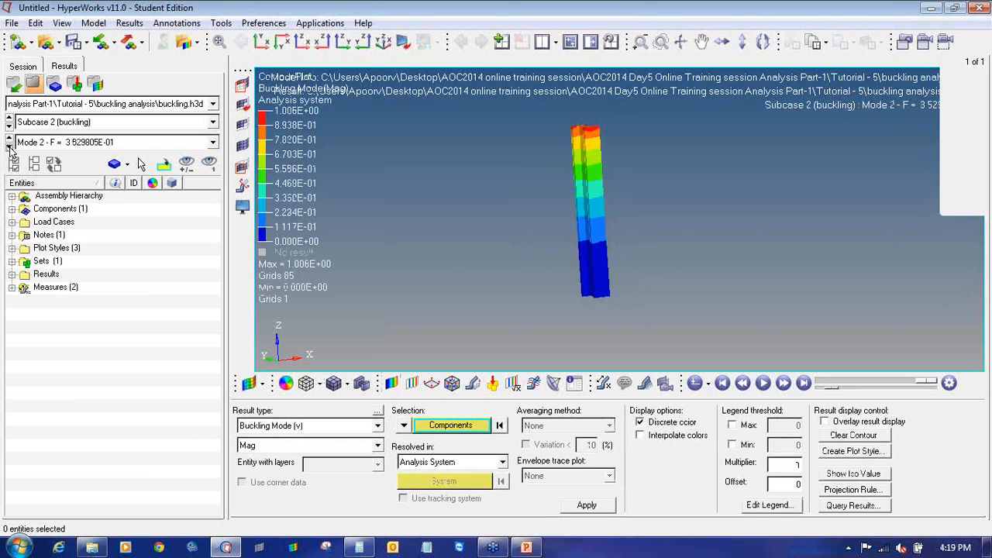
left_click(8, 147)
left_click(8, 146)
left_click(8, 147)
left_click(8, 147)
left_click(8, 147)
left_click(333, 426)
left_click(333, 425)
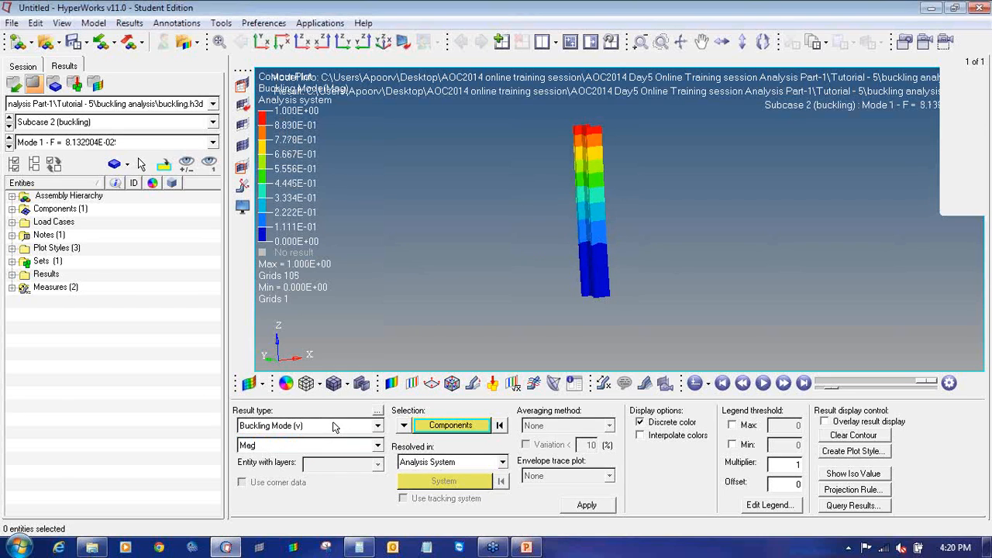
- Animate mode 1 and set the deformed shape's uniform scale factor to 10
left_click(762, 383)
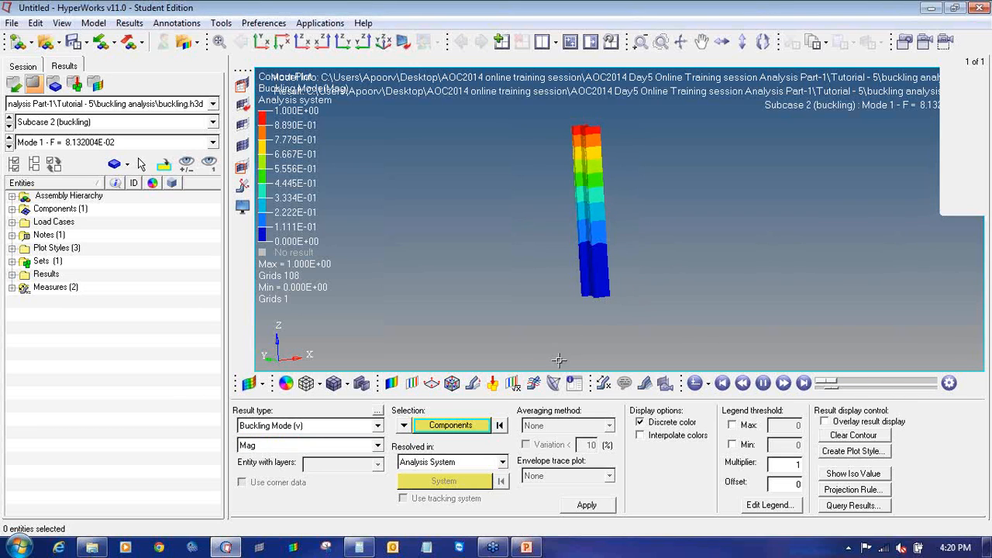
left_click(472, 383)
type("10")
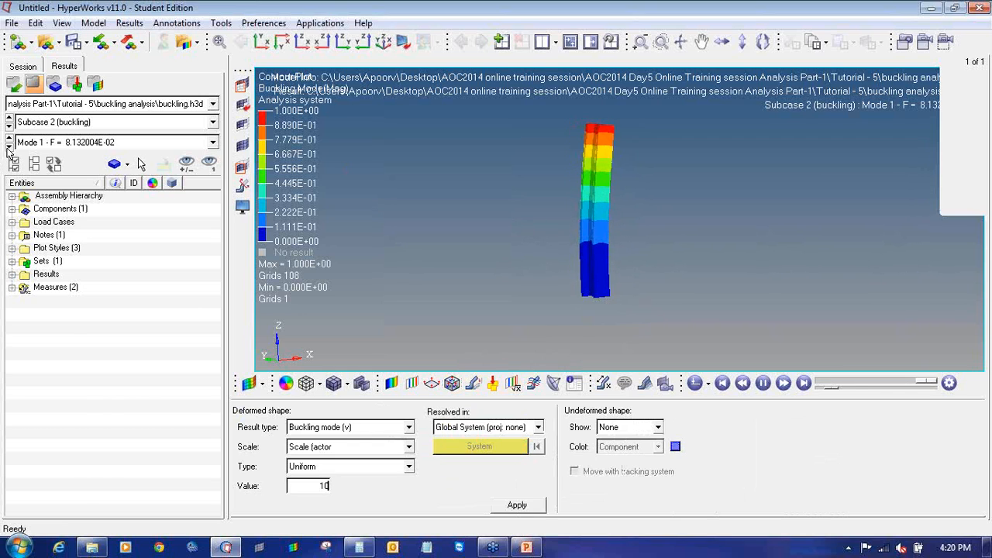
- Compare the animated shapes of buckling modes 1 and 2 in an isometric view
left_click(9, 147)
left_click_drag(555, 288, 652, 180, "ctrl")
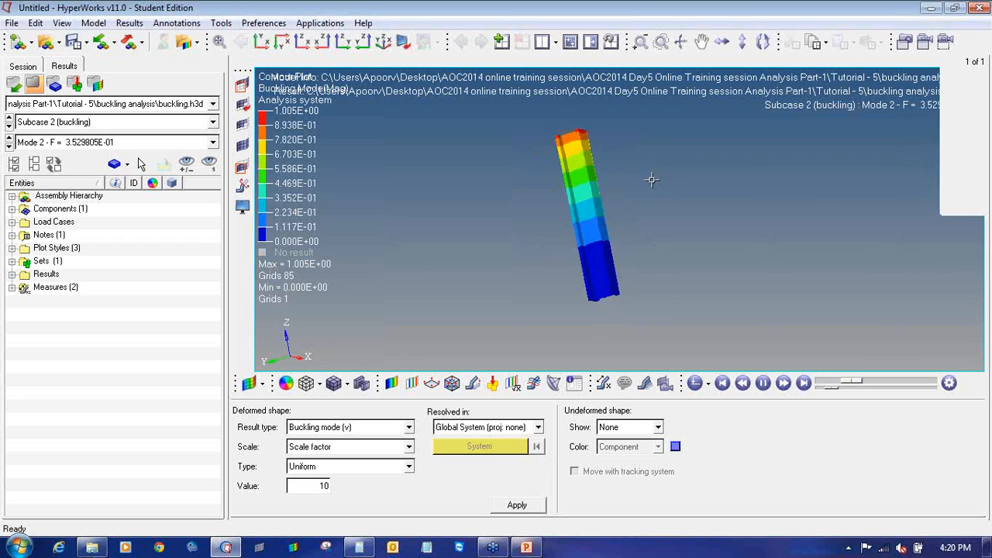
left_click(383, 43)
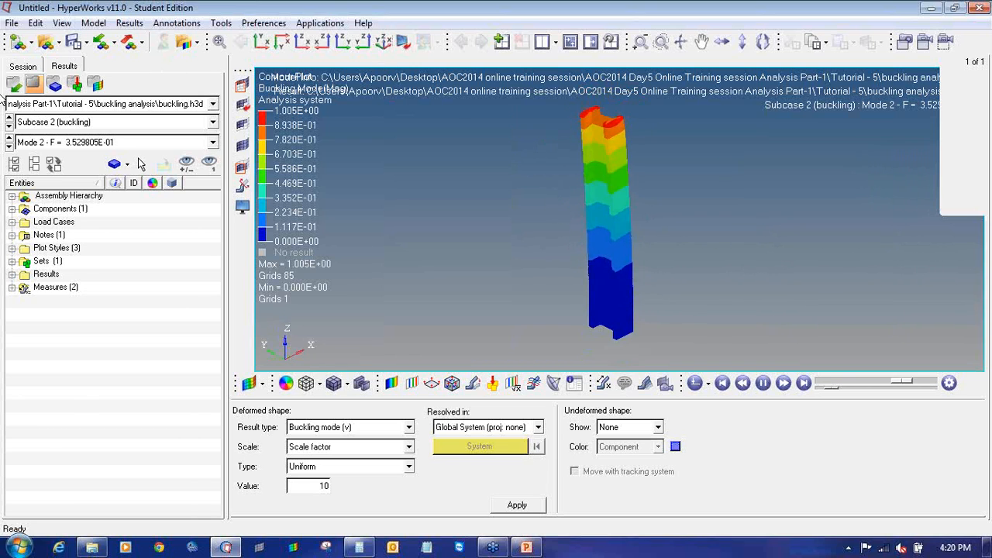
left_click(8, 146)
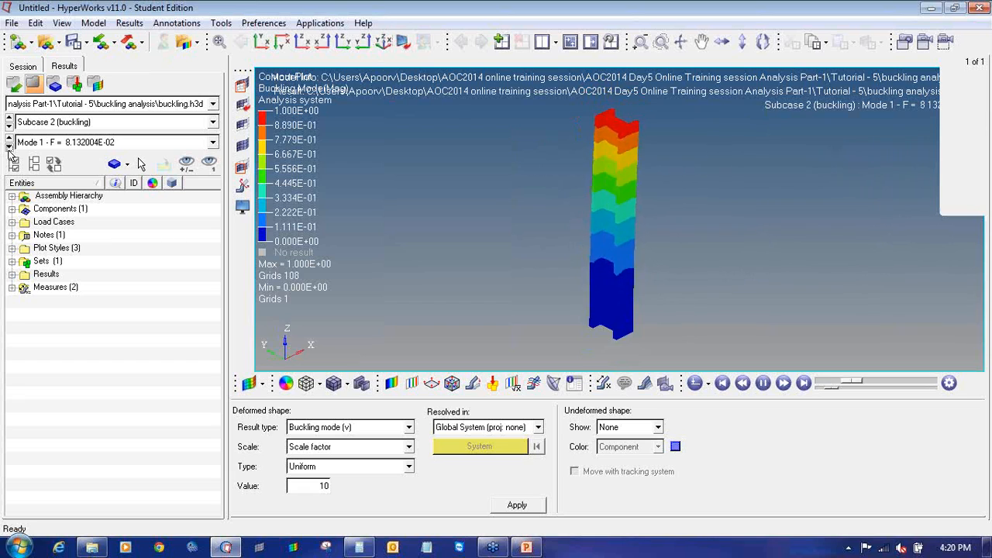
- Display buckling mode 2 with the undeformed shape shown as wireframe
left_click(9, 146)
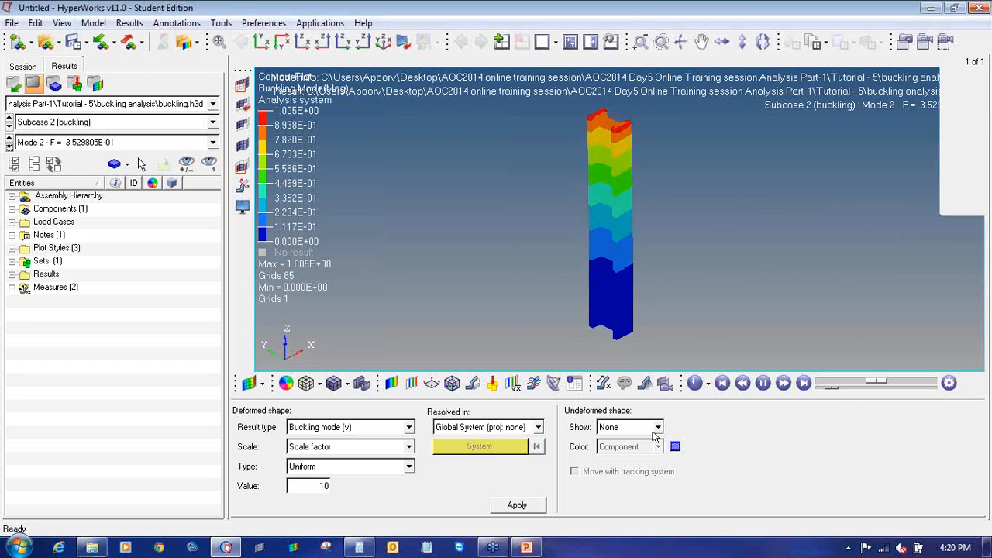
left_click(654, 432)
left_click(641, 456)
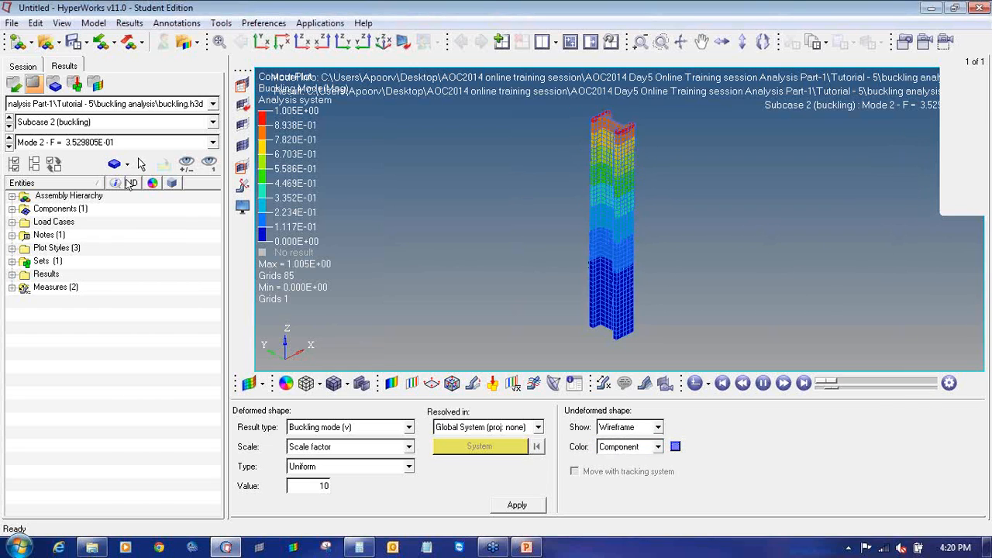
- Examine the buckling mode 1 and mode 2 animations of the column, ending with the playback stopped on mode 2
left_click(9, 145)
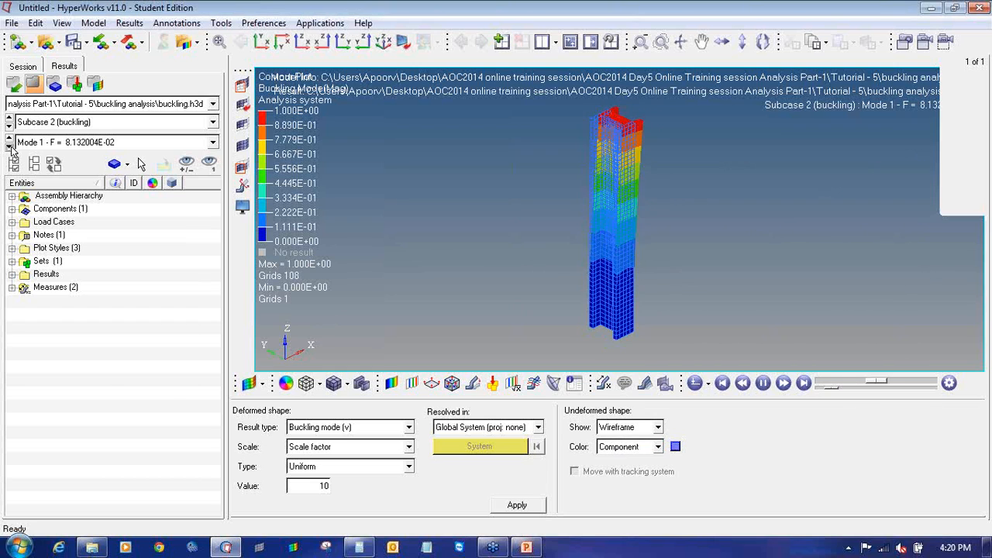
left_click(9, 146)
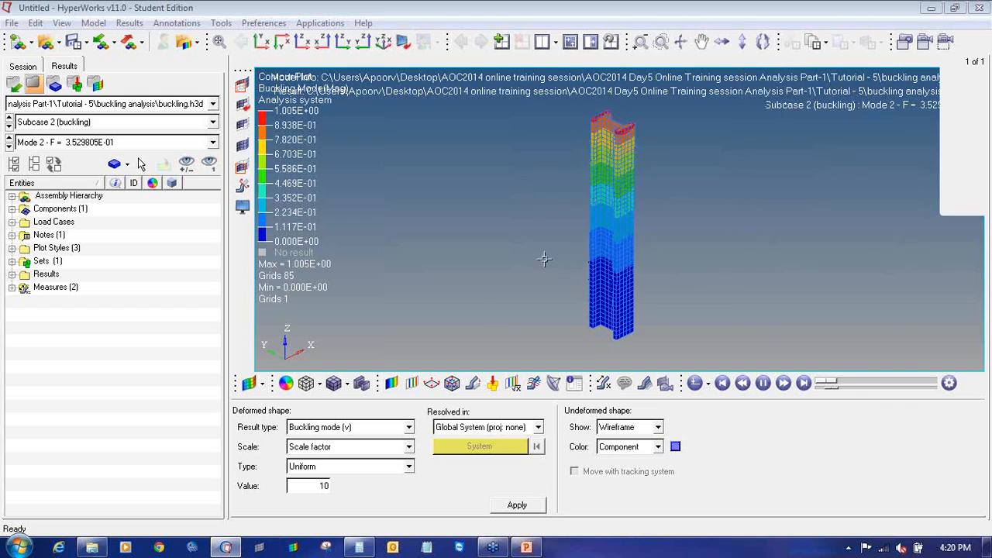
left_click(365, 139)
left_click(763, 383)
- Discard the model data in both the results window and the HyperMesh window
left_click(19, 41)
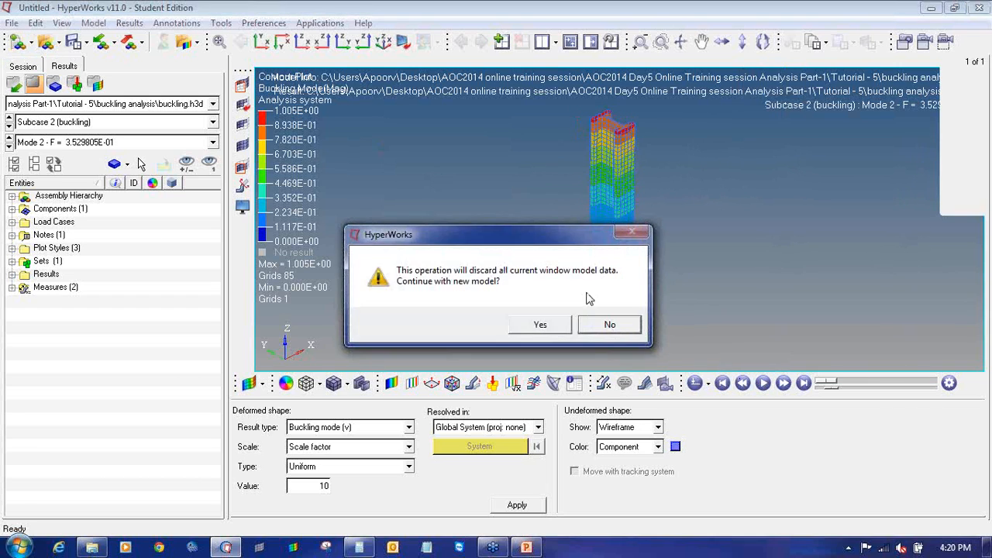
left_click(540, 324)
left_click(570, 41)
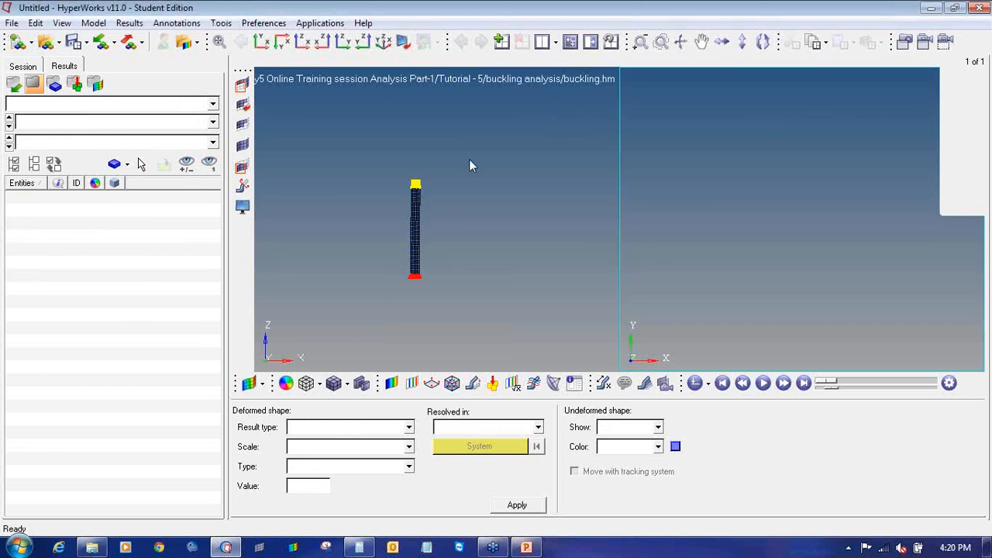
left_click(471, 161)
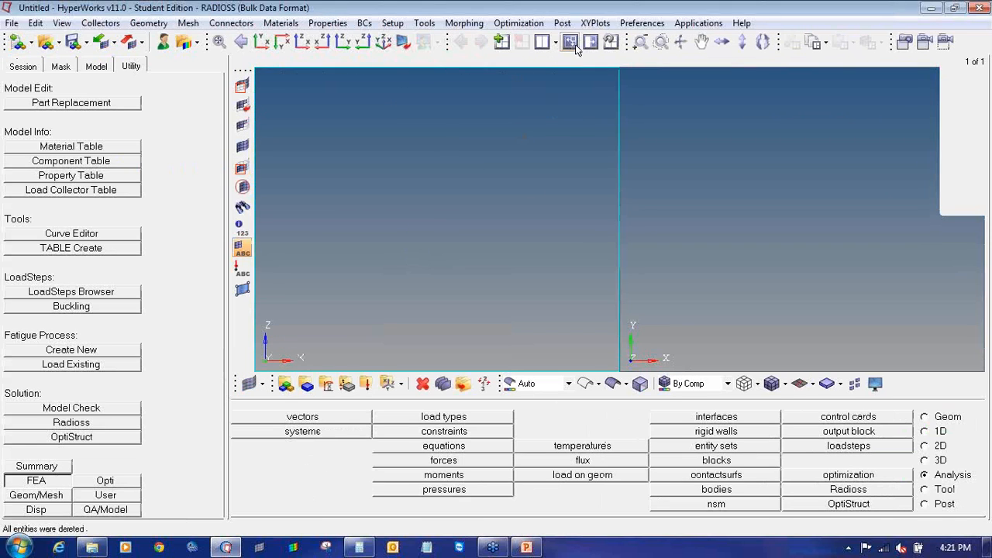
- Return the page to a single-window layout and show the model browser
left_click(557, 46)
left_click(558, 81)
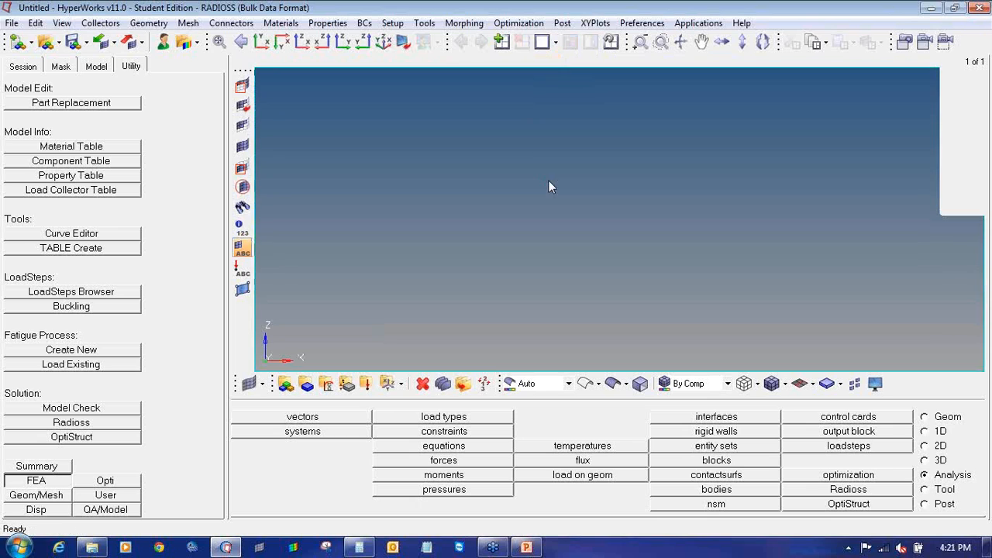
left_click(97, 66)
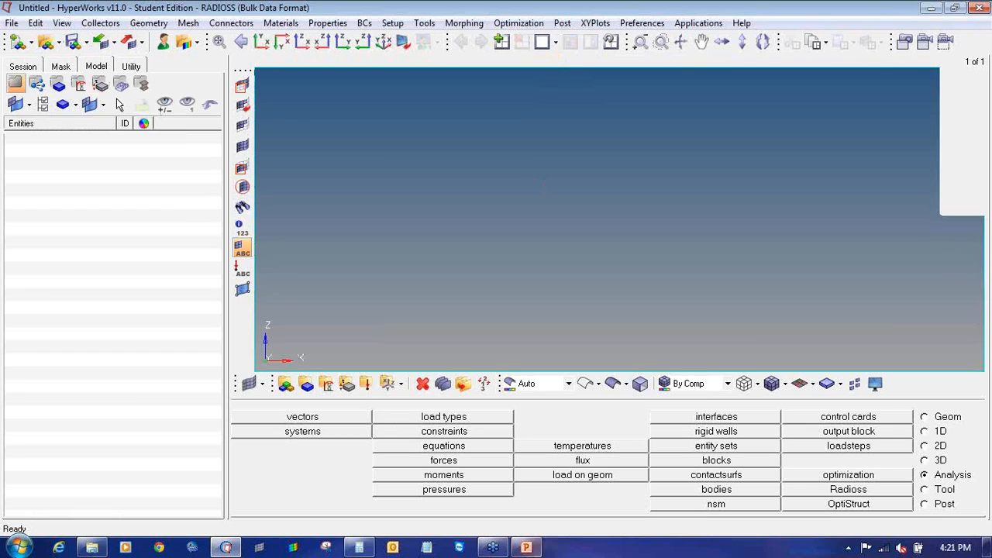
- Switch to the PowerPoint presentation, advance the slide show to the RD-1060 composite aircraft slide and end the show
left_click(526, 548)
left_click(841, 528)
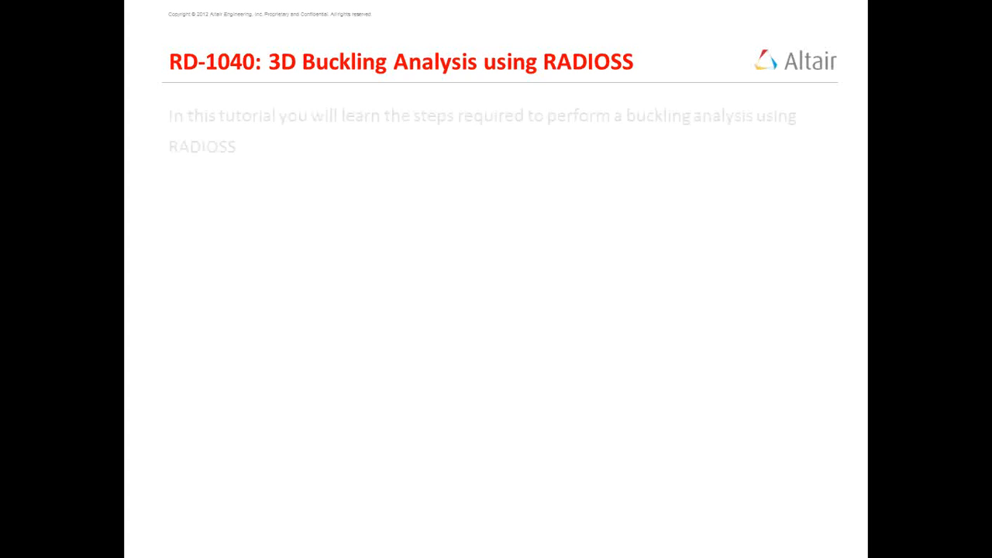
key("Right")
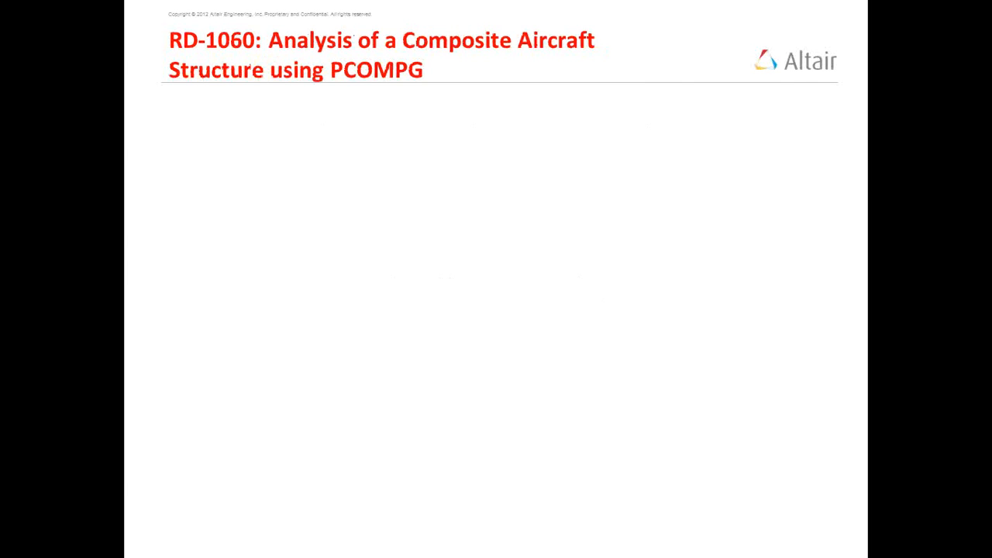
key("Escape")
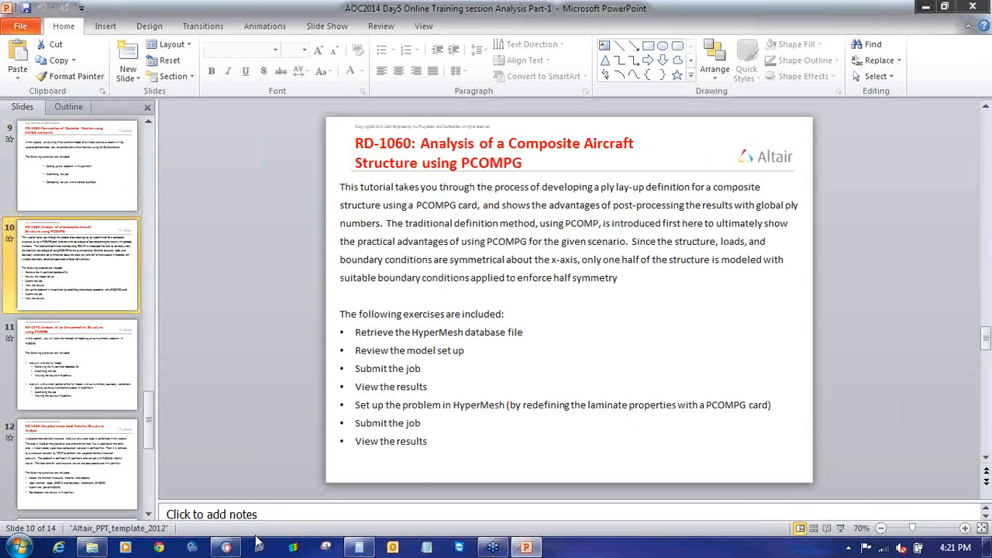
- Switch back to HyperWorks and open the HyperMesh model stored in the Tutorial - 6 folder
left_click(225, 547)
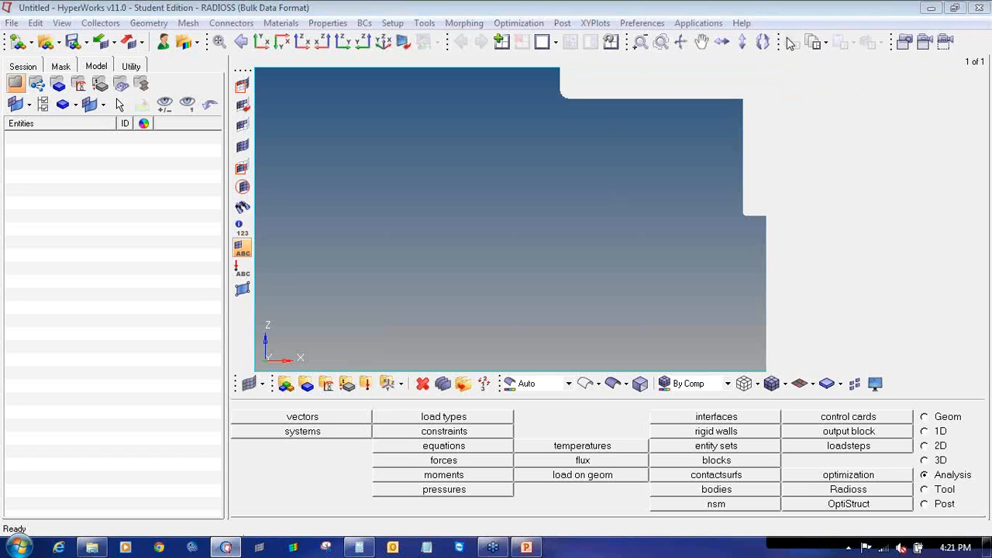
left_click(45, 42)
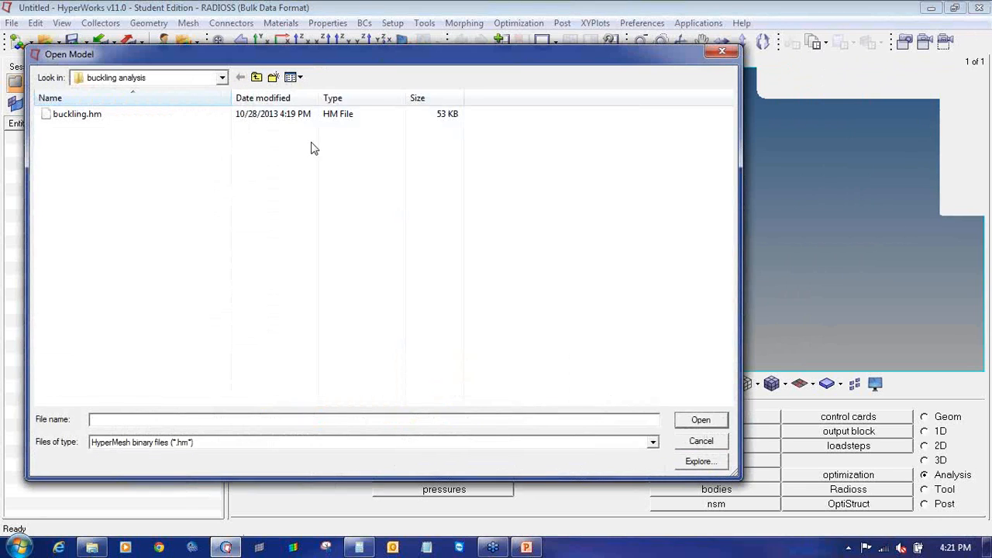
left_click(257, 77)
left_click(257, 77)
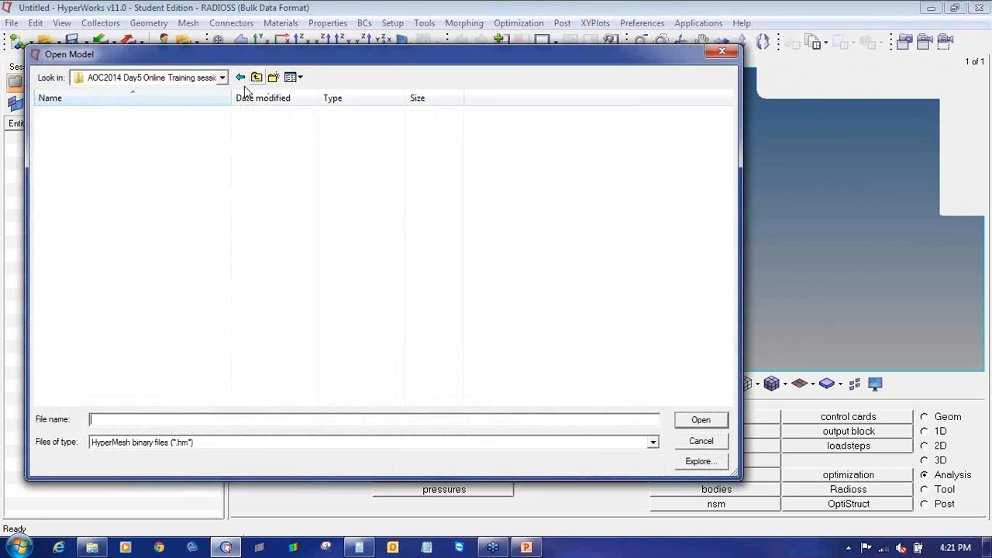
double_click(109, 181)
left_click(106, 122)
double_click(106, 121)
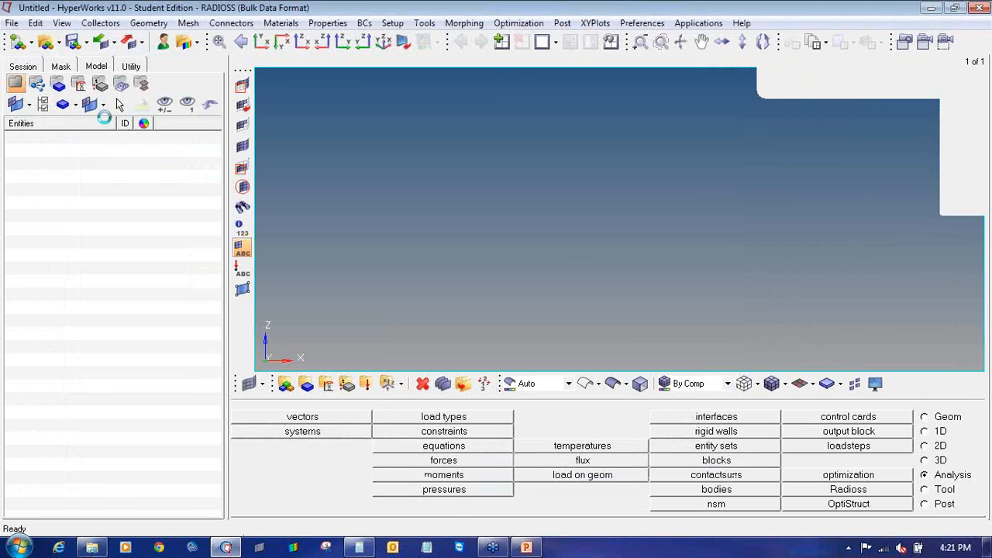
- Examine the fine and coarse solid meshes with their constraints and forces from several angles
left_click_drag(548, 247, 616, 197, "ctrl")
middle_click(615, 198, "ctrl")
left_click_drag(623, 271, 607, 184, "ctrl")
scroll(547, 142, "up", 3)
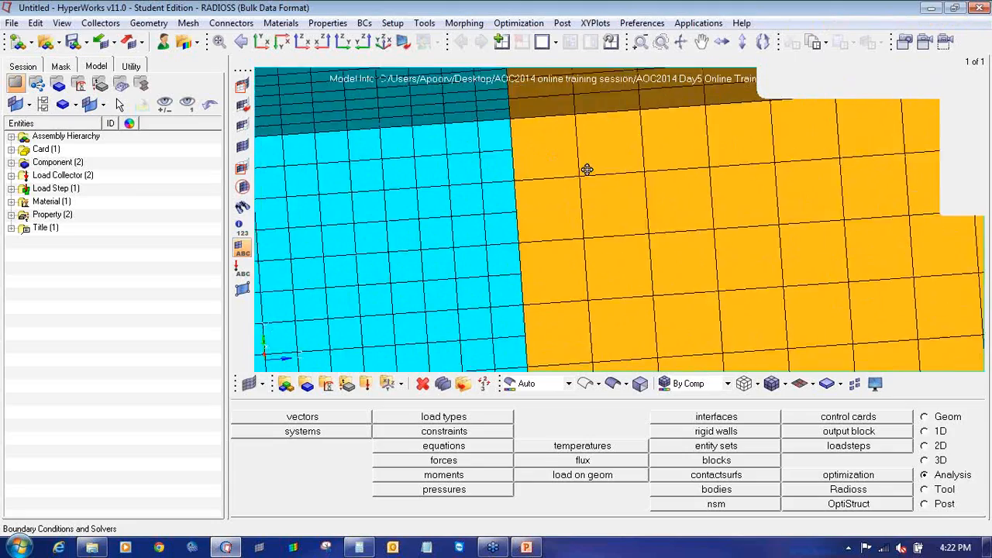
scroll(596, 171, "down", 5)
left_click_drag(593, 217, 560, 162, "ctrl")
scroll(560, 162, "up", 4, "ctrl")
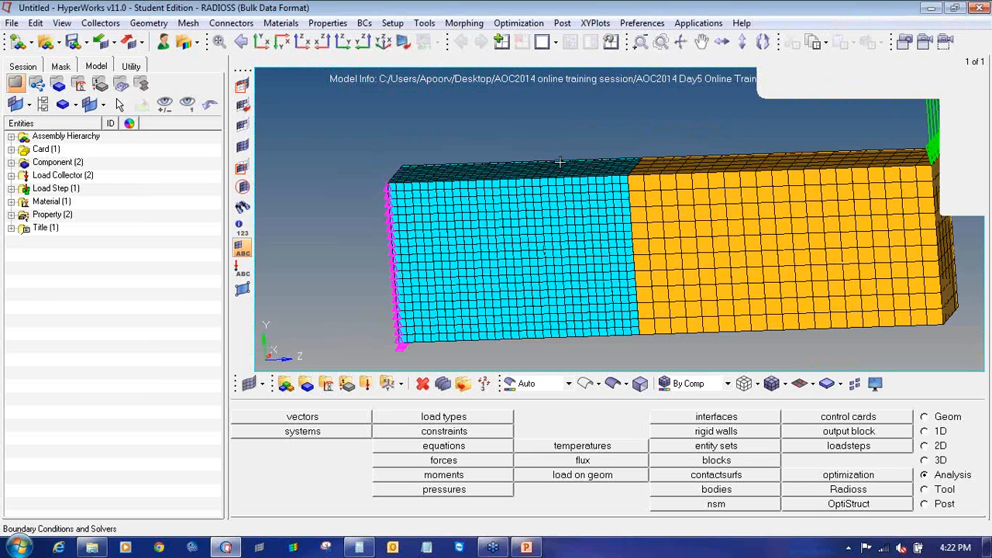
left_click_drag(709, 199, 784, 160, "ctrl")
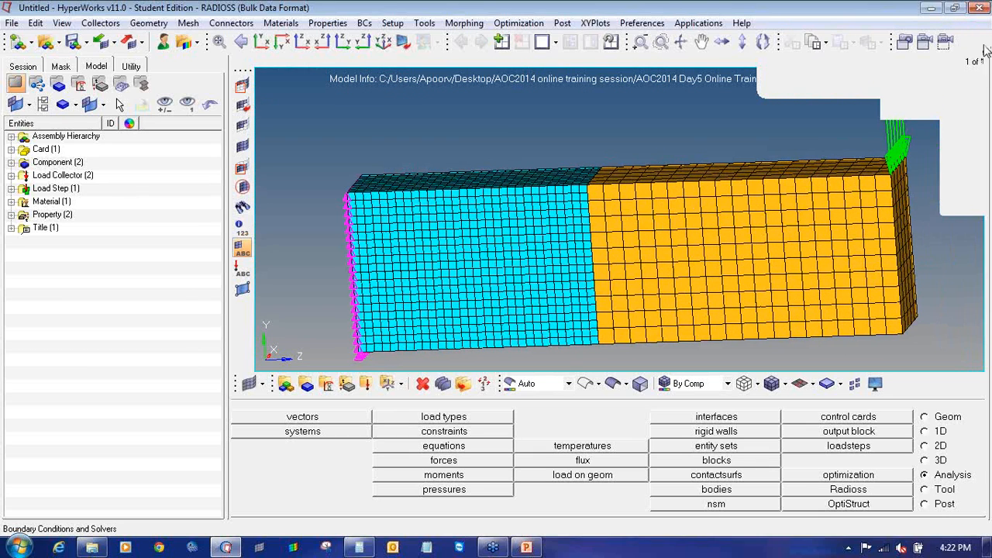
left_click(982, 39)
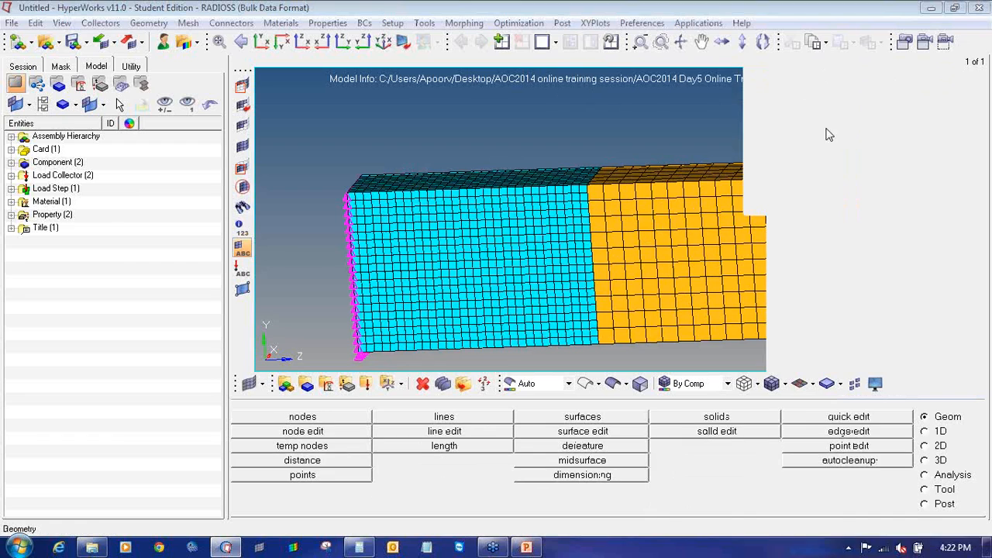
- Expand the Component, Load Collector, Load Step, Material and Property folders in the model tree to review their contents
left_click(11, 162)
left_click(11, 202)
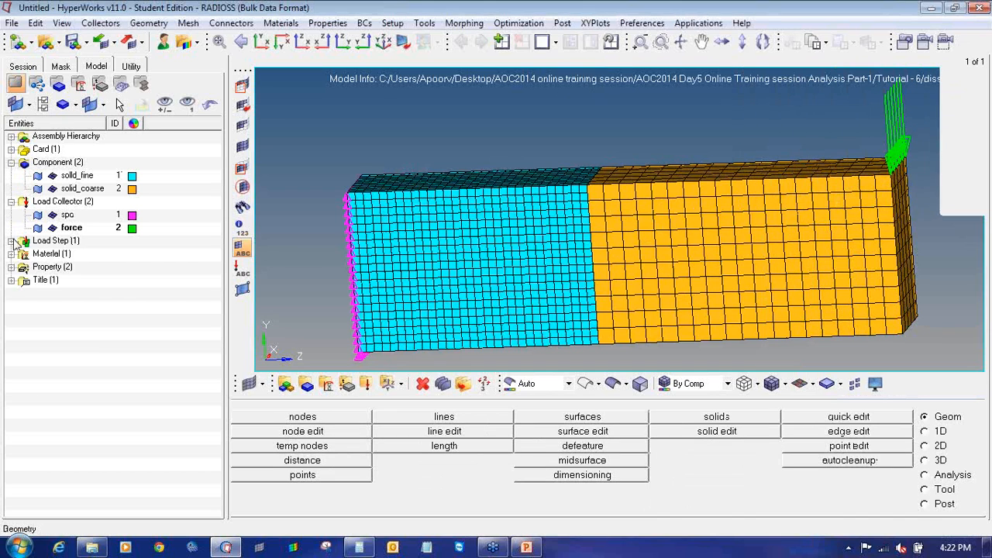
left_click(10, 241)
left_click(11, 267)
left_click(11, 293)
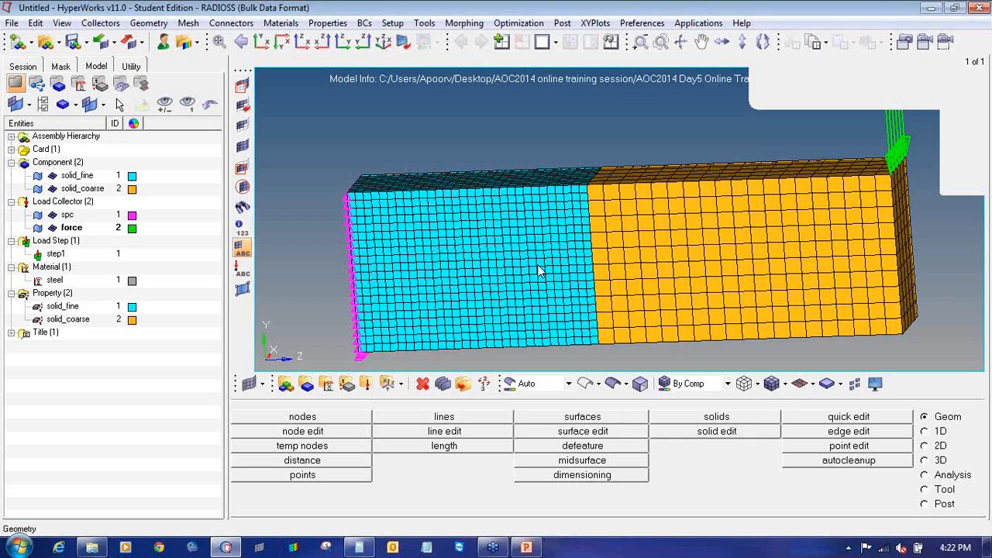
left_click(883, 547)
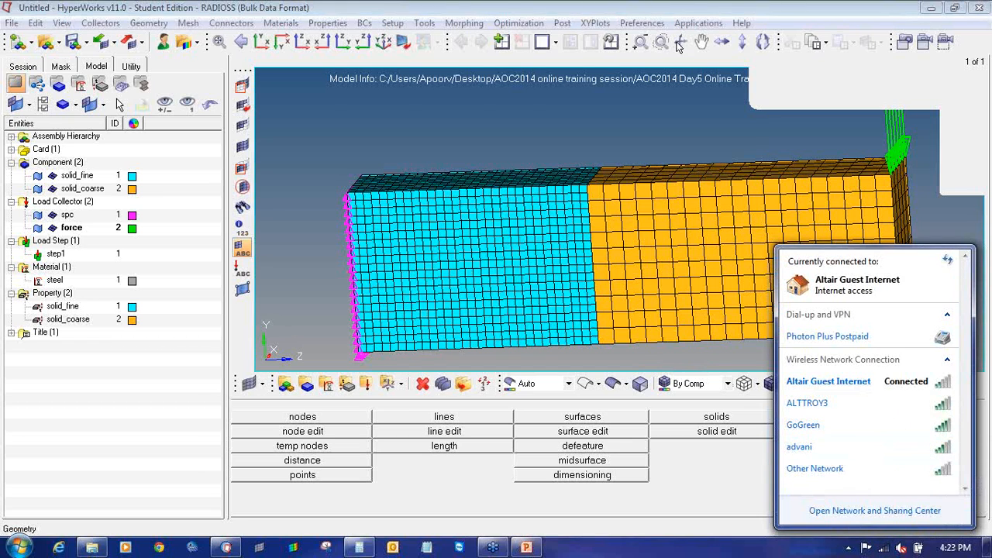
left_click(681, 8)
left_click(972, 33)
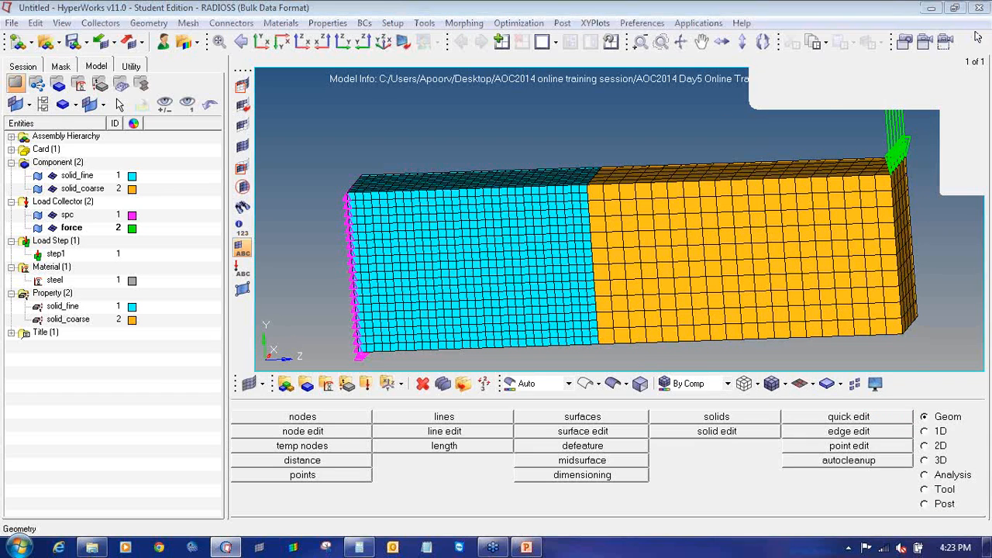
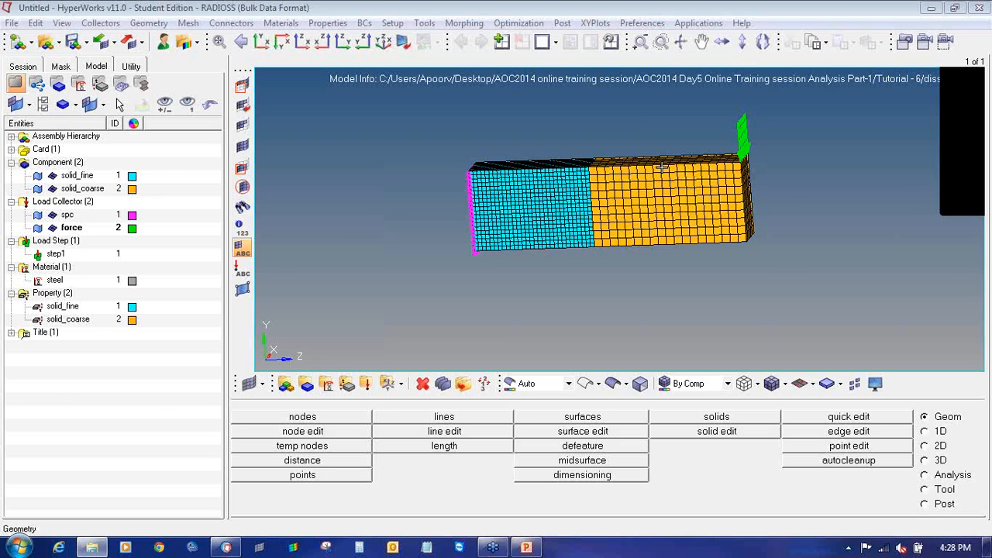
- Define a new 2D property named membrane_coarse with a dark red color
left_click(349, 386)
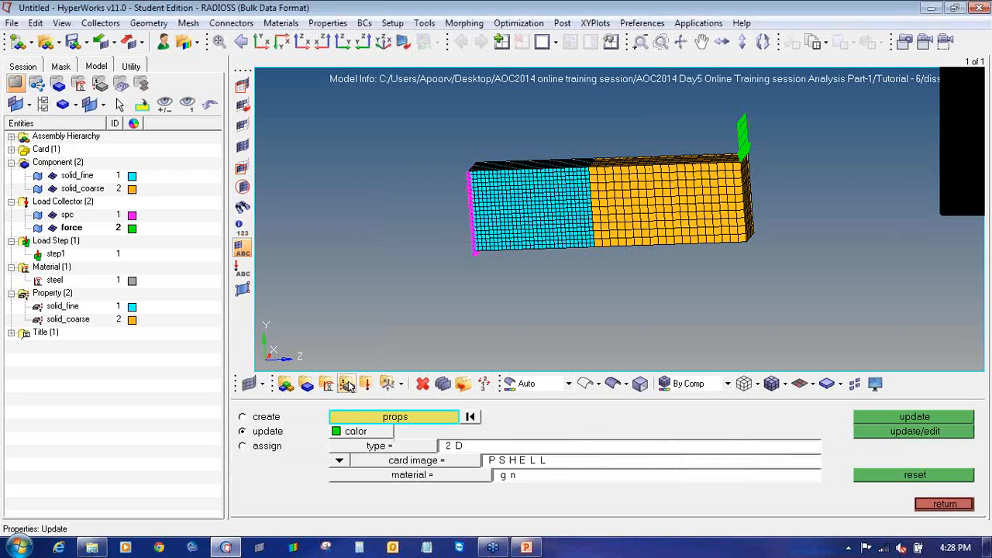
left_click(271, 419)
left_click(484, 424)
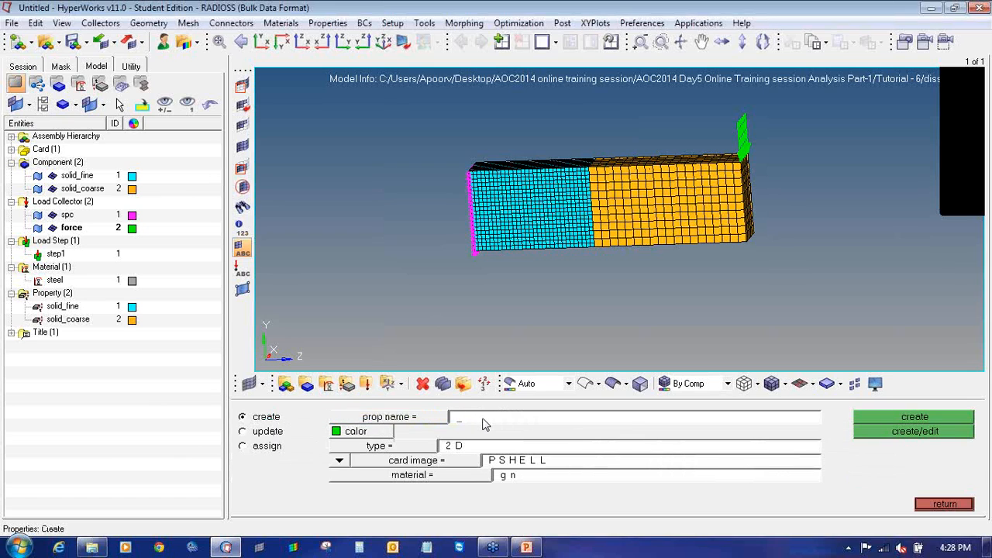
type("membrane_coarse")
left_click(361, 432)
left_click(368, 458)
left_click(384, 446)
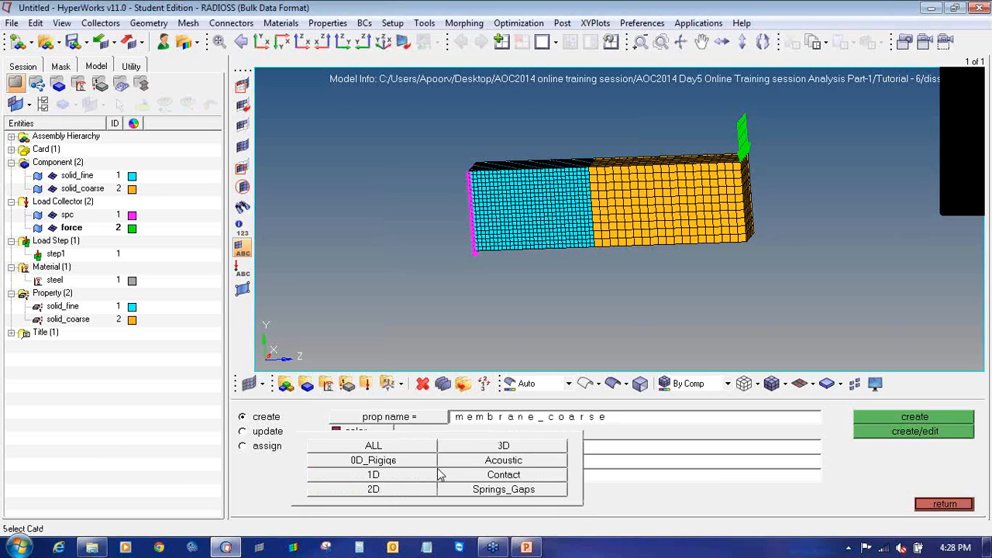
left_click(401, 492)
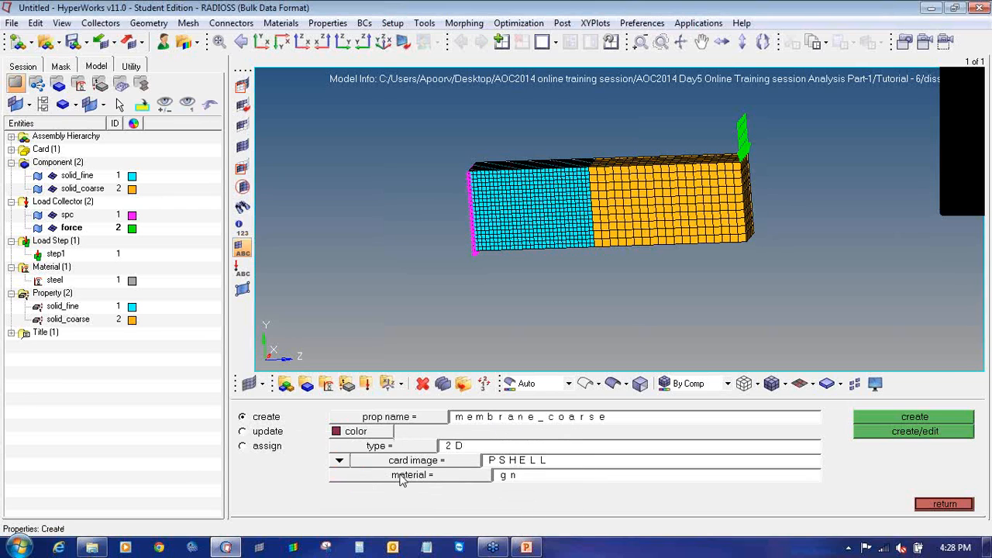
- Give the membrane_coarse property the PSHELL card image and steel material, and create it with its card open for editing
left_click(407, 462)
left_click(476, 491)
left_click(472, 481)
left_click(262, 417)
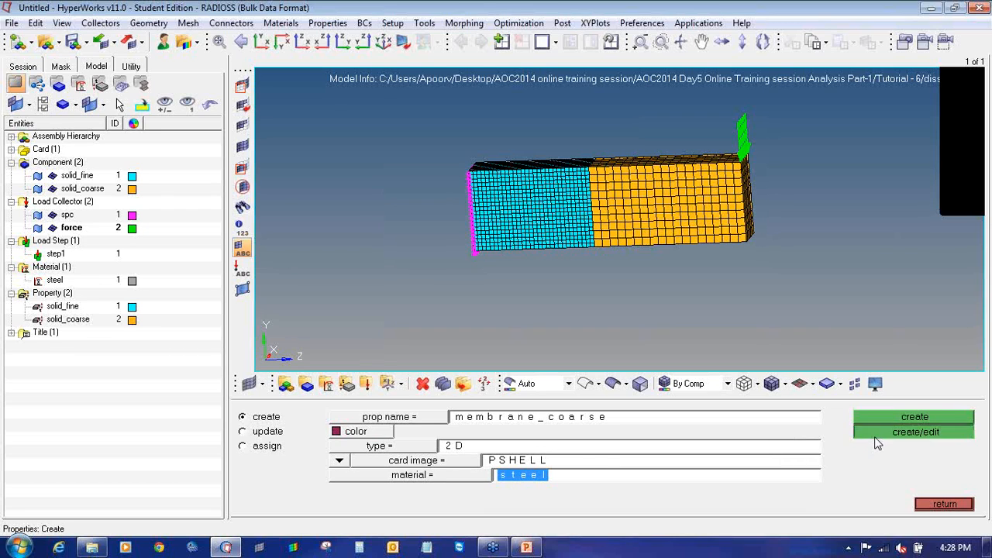
left_click(877, 434)
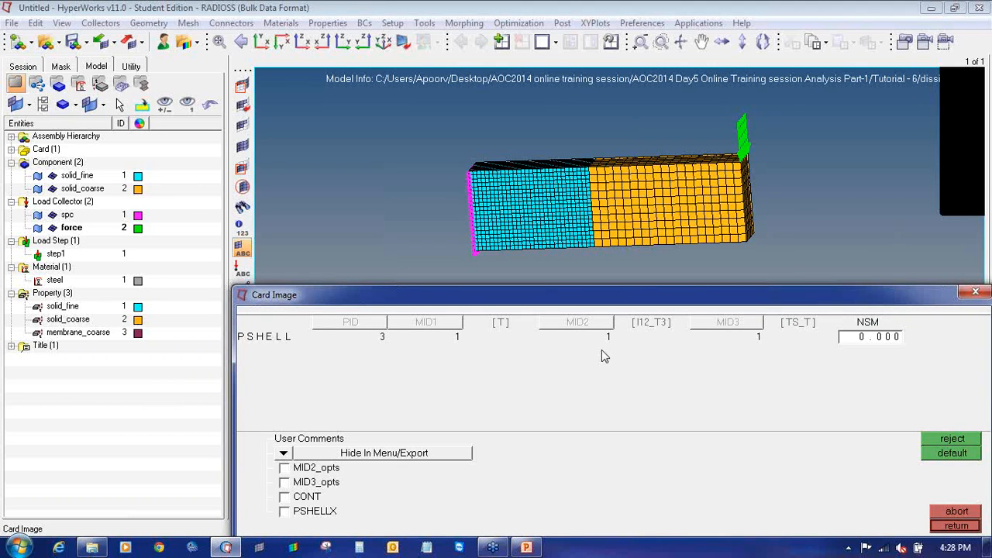
- Enable the MID2 options on the PSHELL card and set MID2 to BLANK
left_click(284, 469)
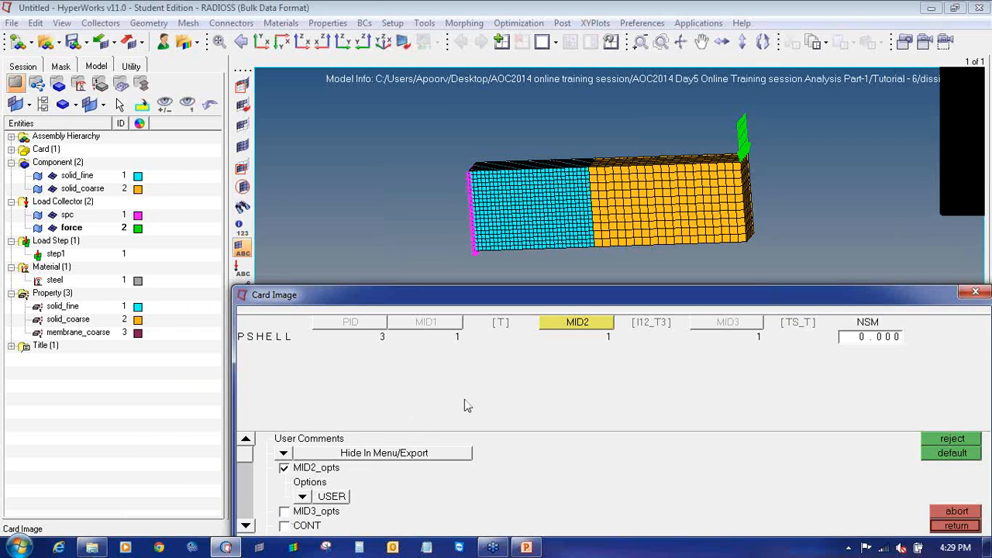
left_click(570, 326)
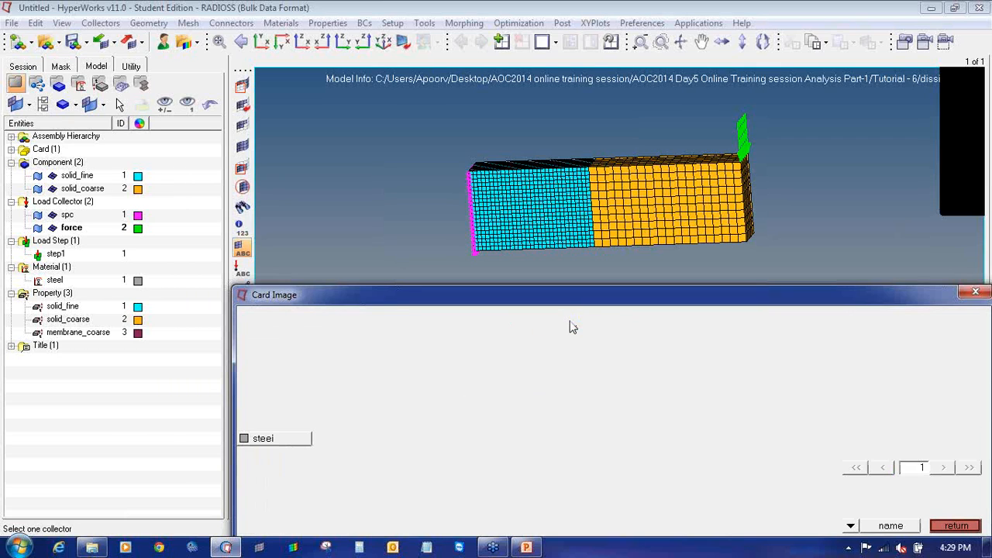
left_click(256, 443)
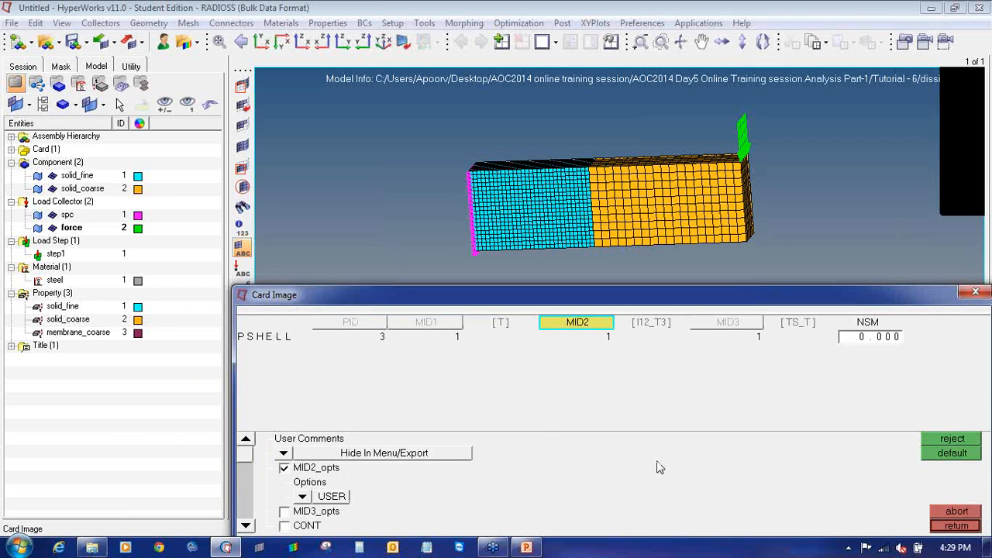
left_click(302, 497)
left_click(301, 497)
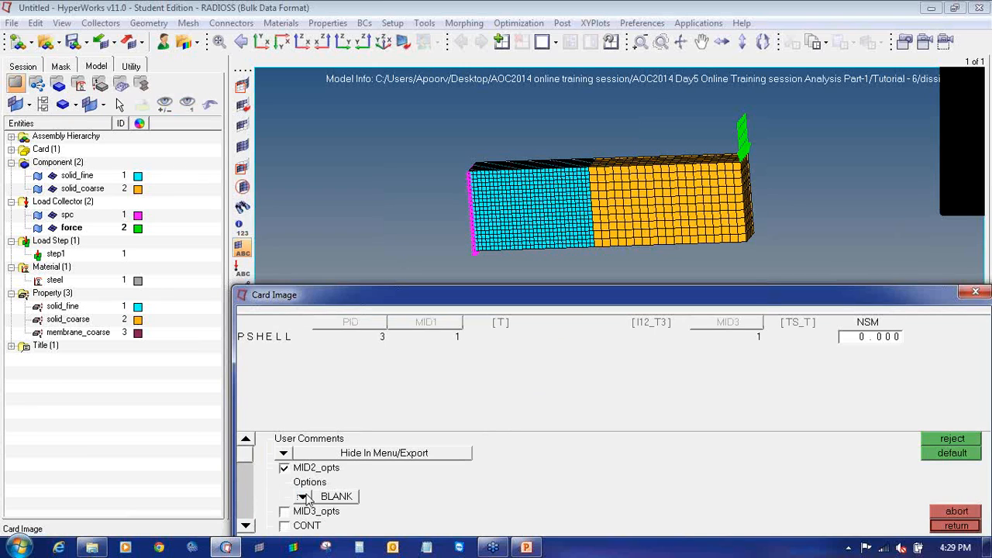
- Enable the MID3 options on the membrane_coarse PSHELL card and set MID3 to BLANK
left_click(285, 513)
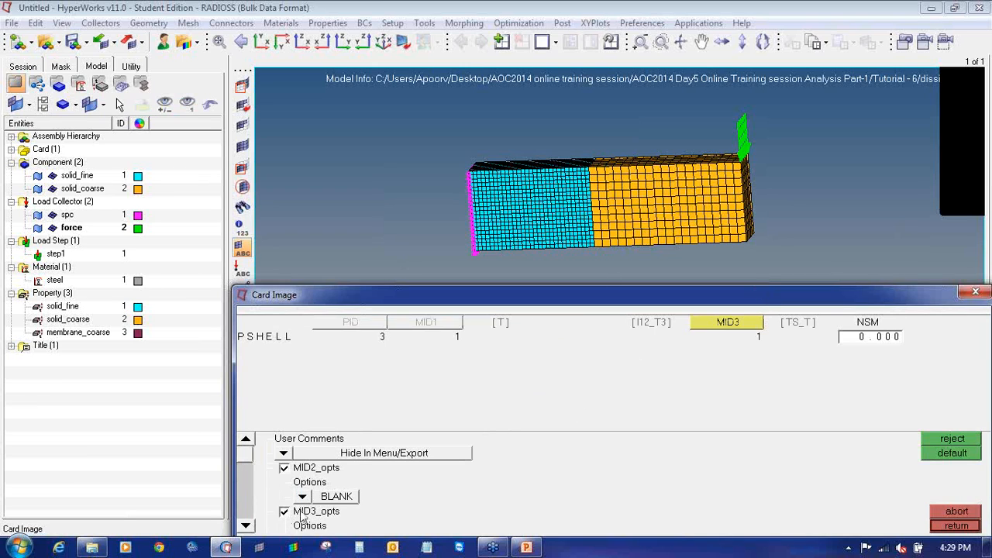
left_click(245, 527)
left_click(245, 528)
left_click(245, 528)
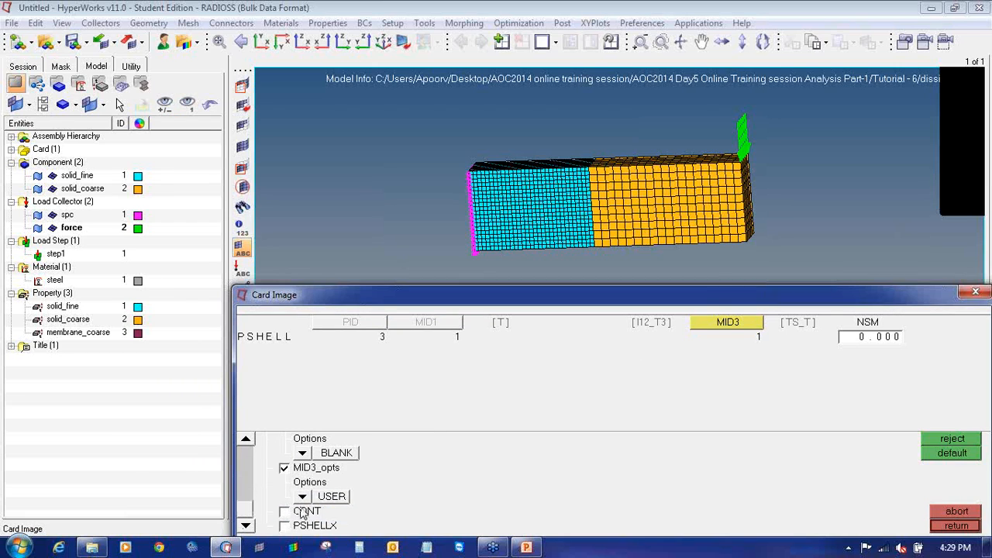
left_click(302, 497)
left_click(301, 510)
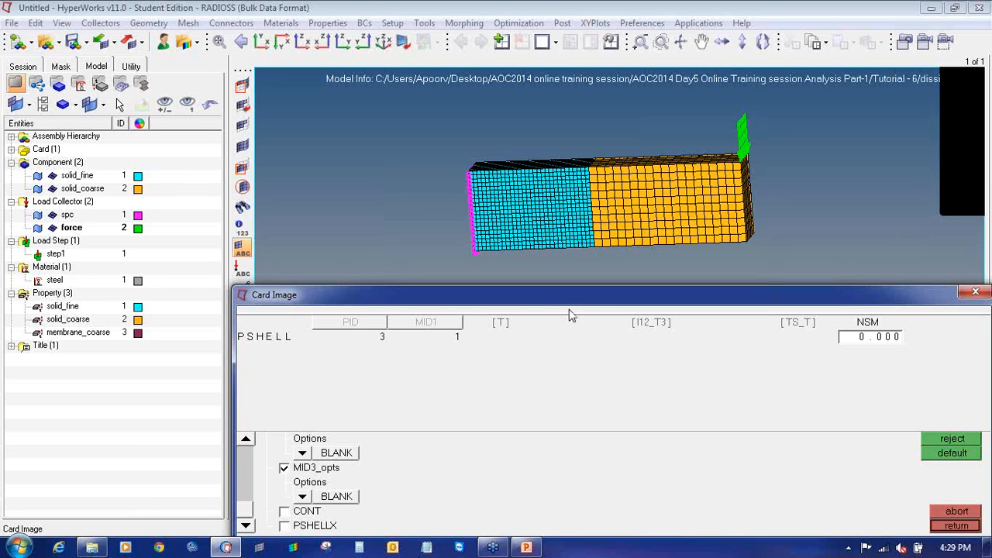
- Set the membrane_coarse thickness T to 1e-06 and finish the property definition
left_click(505, 335)
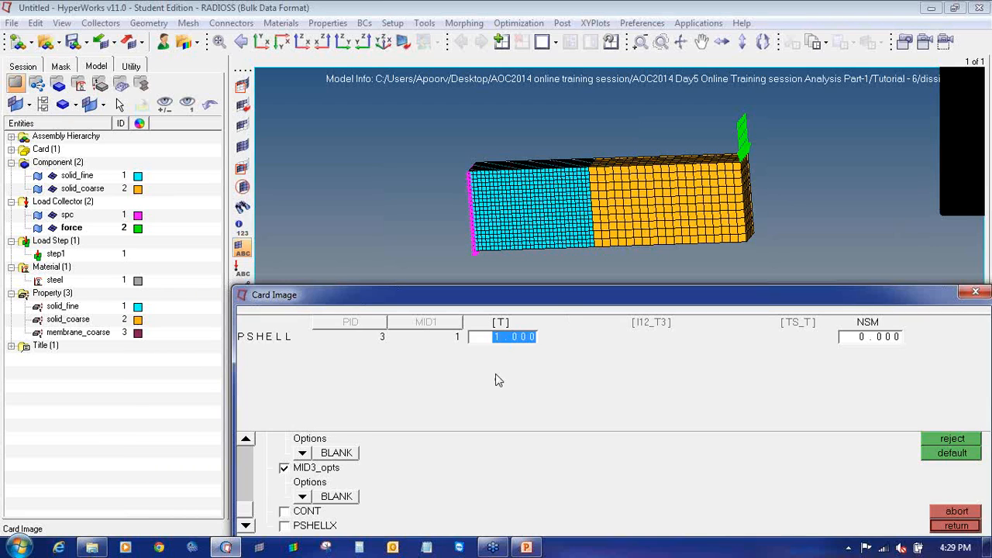
type("1e-06")
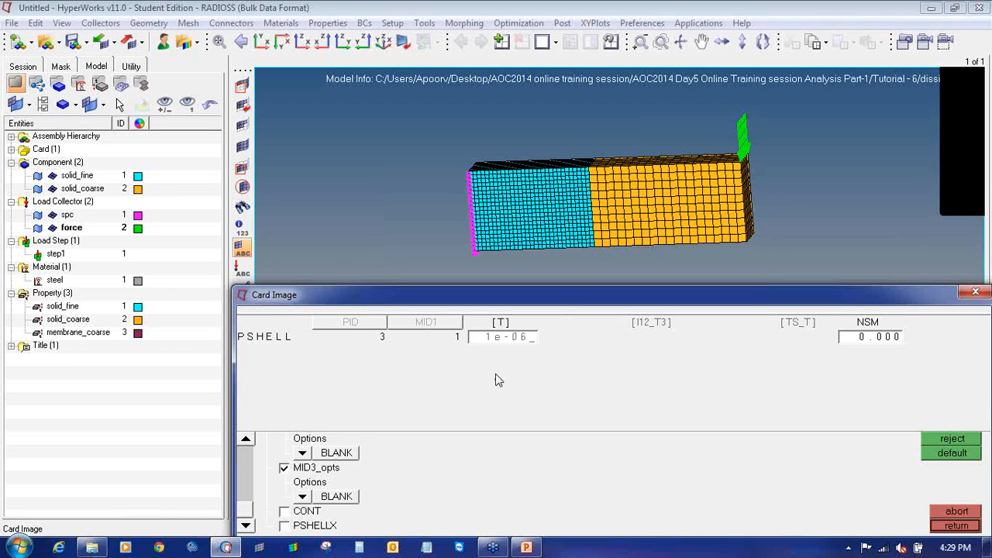
key("Return")
left_click(945, 527)
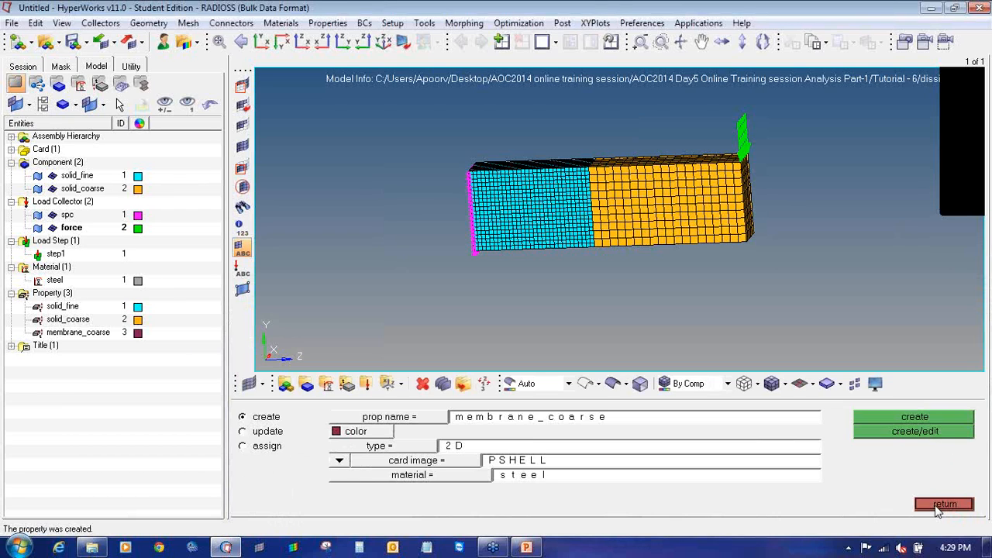
left_click(943, 505)
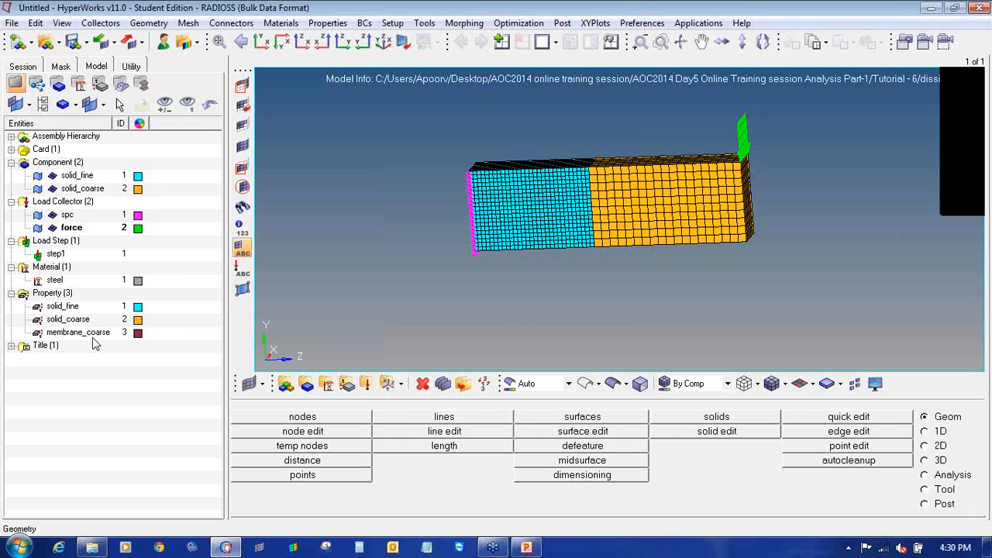
- Start defining another property and name it membrane_fine
left_click(347, 384)
left_click(504, 420)
key("End")
key("BackSpace")
key("BackSpace")
key("BackSpace")
key("BackSpace")
key("BackSpace")
key("BackSpace")
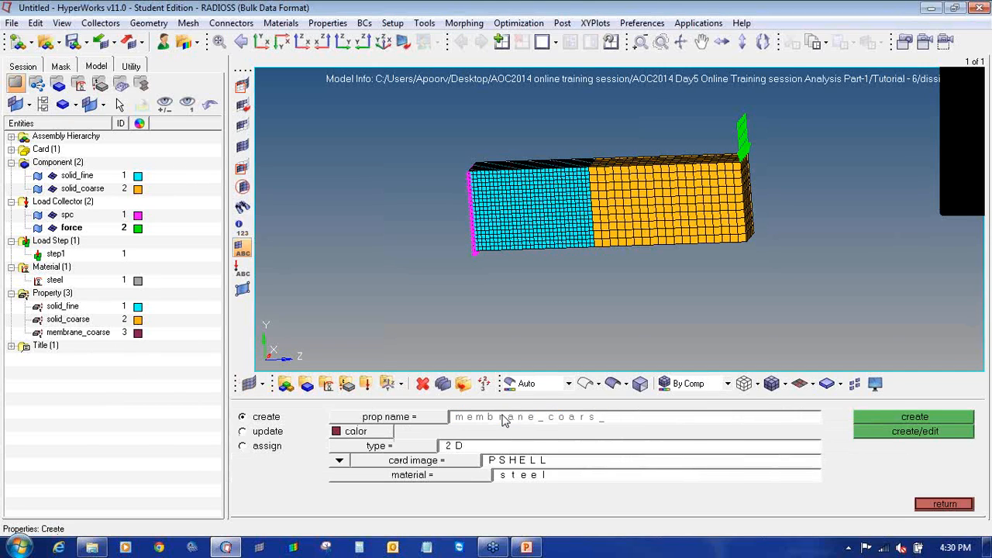
type("fine")
- Give membrane_fine the 2D type, PSHELL card image and steel material, and create it with its card open for editing
left_click(390, 447)
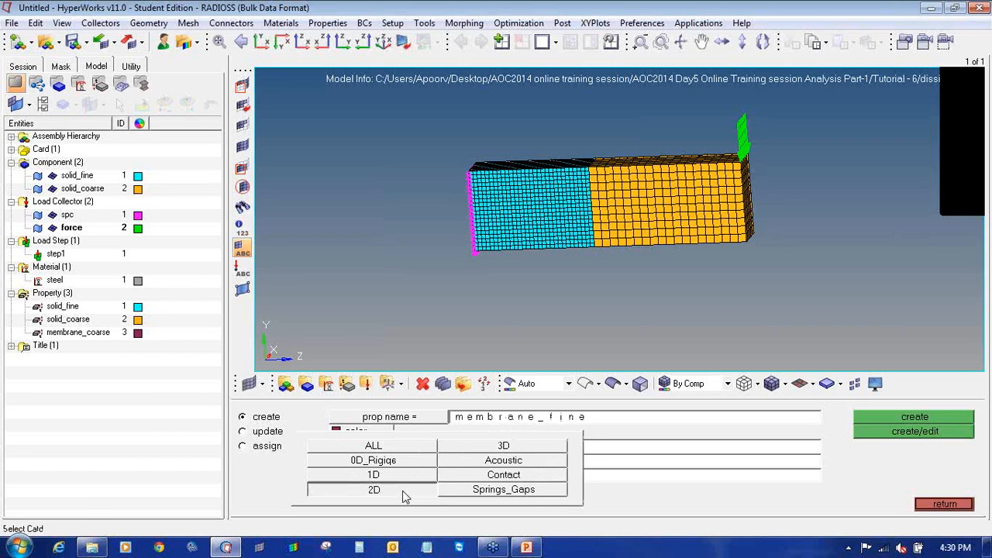
left_click(404, 494)
left_click(415, 464)
left_click(482, 488)
left_click(475, 478)
left_click(306, 416)
left_click(896, 432)
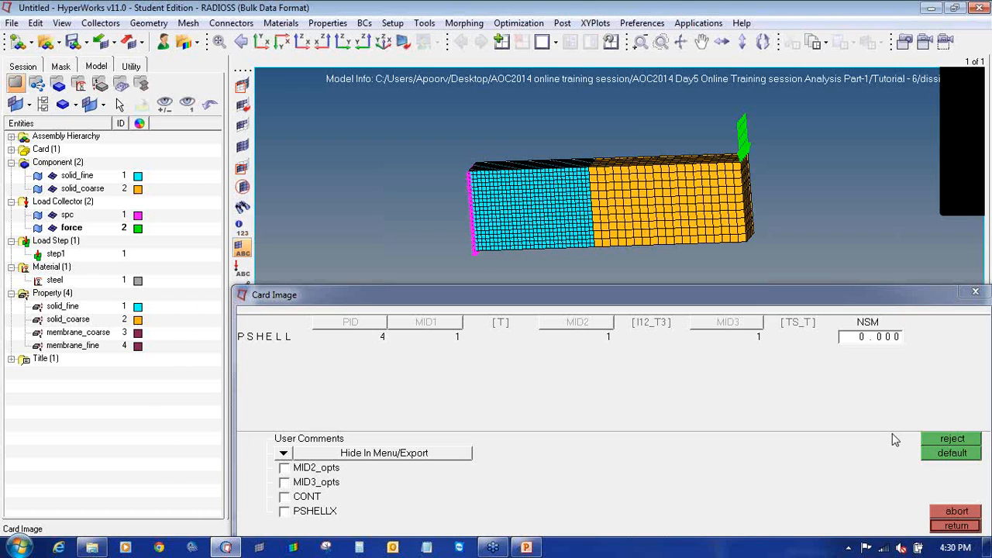
- Enable the MID2 and MID3 options on the membrane_fine card and set both to BLANK
left_click(285, 468)
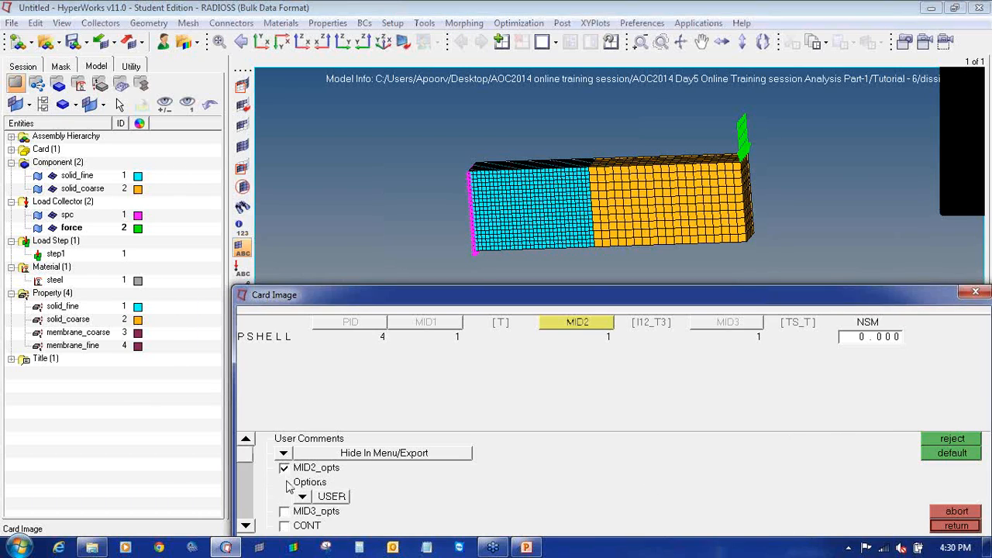
left_click(283, 512)
left_click(247, 527)
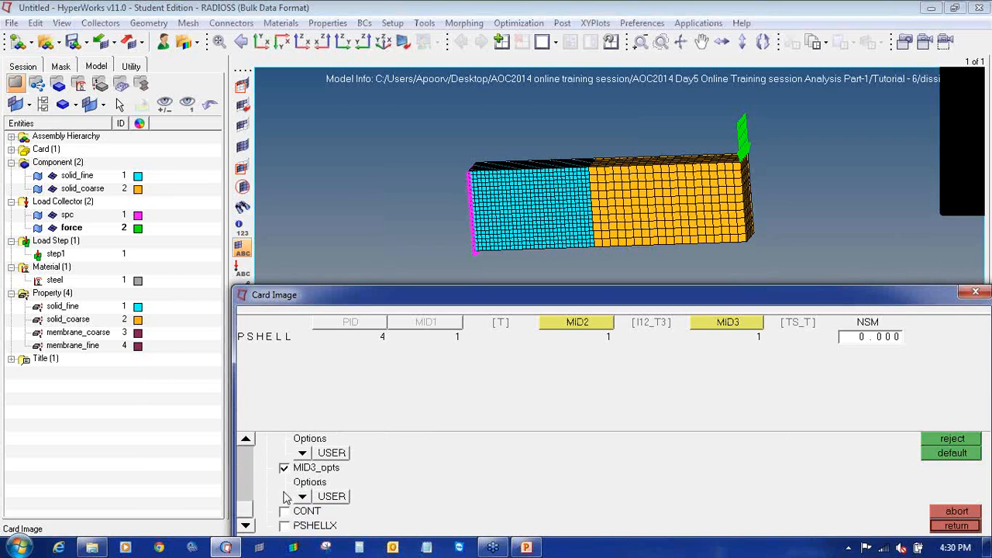
left_click(303, 455)
left_click(312, 468)
left_click(302, 497)
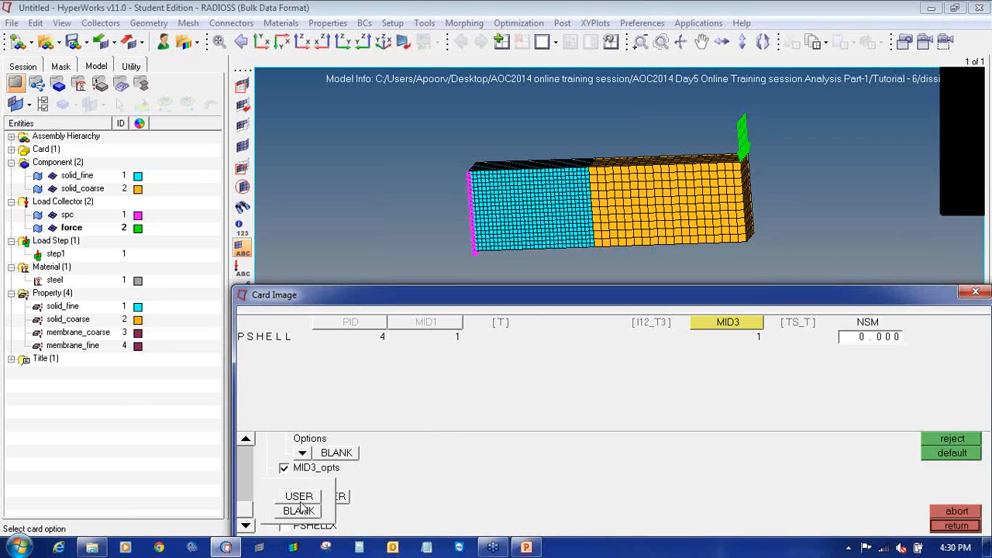
left_click(308, 513)
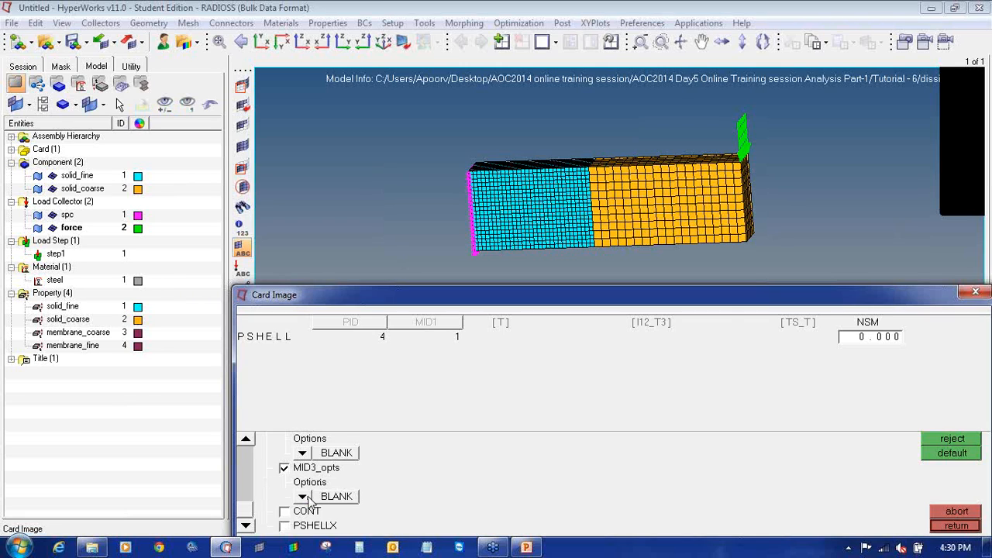
- Set the membrane_fine thickness T to 1e-006 and close its card
left_click(502, 331)
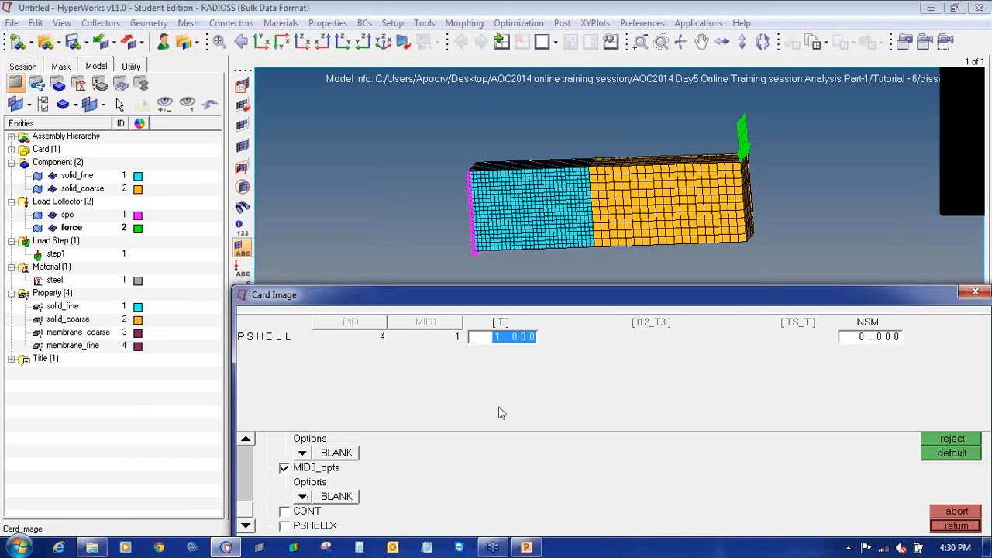
type("1e")
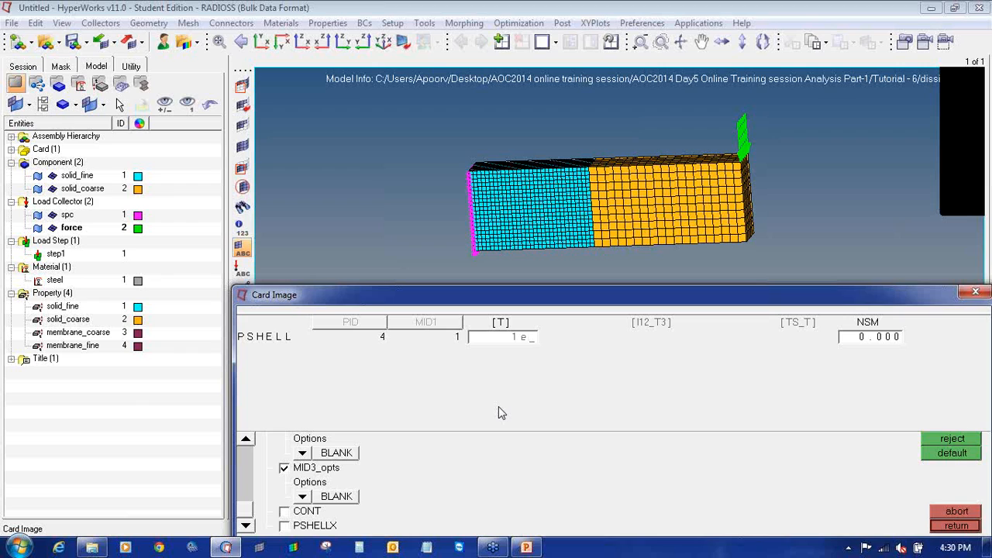
type("-006")
left_click(956, 524)
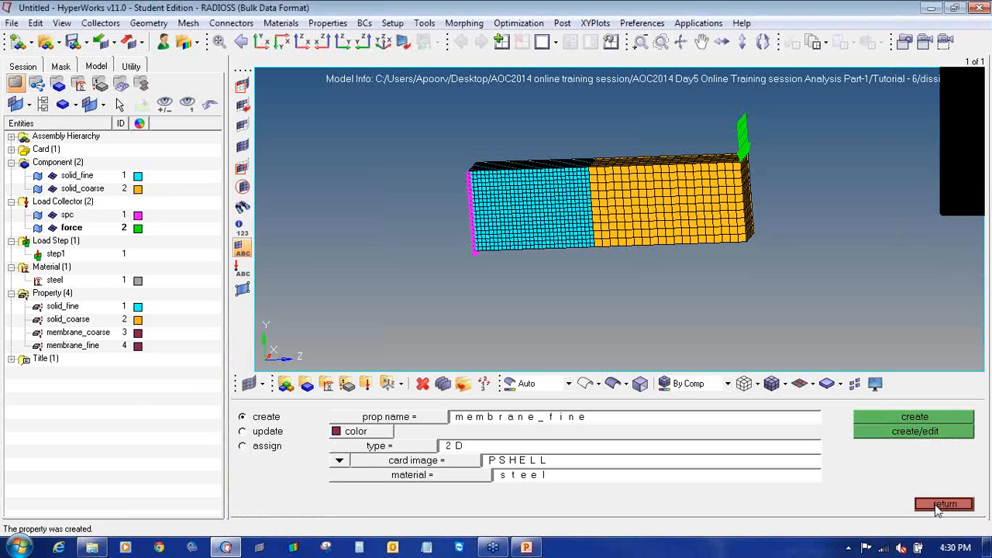
- Change the membrane_fine property's color to light purple in the model tree and leave property creation
left_click(138, 345)
left_click(154, 348)
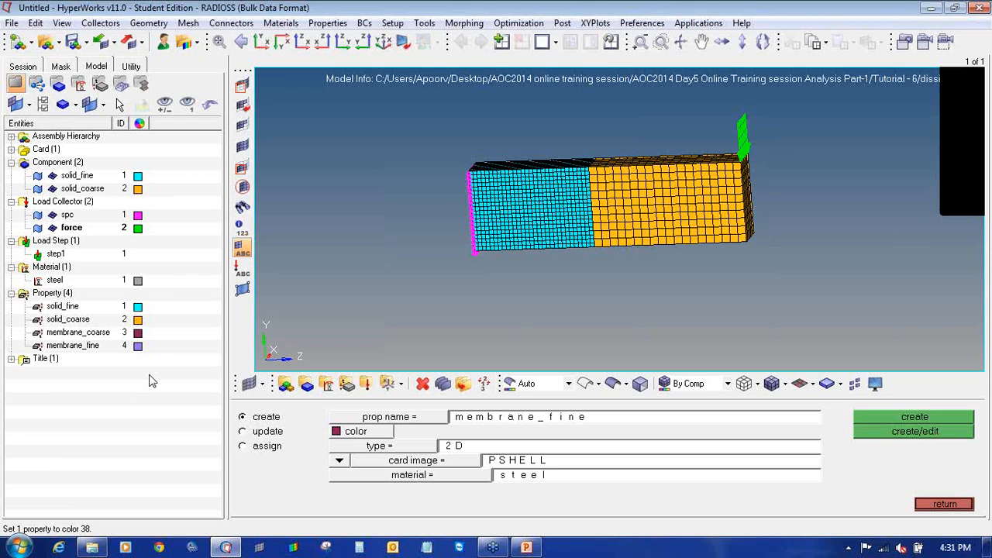
left_click(925, 506)
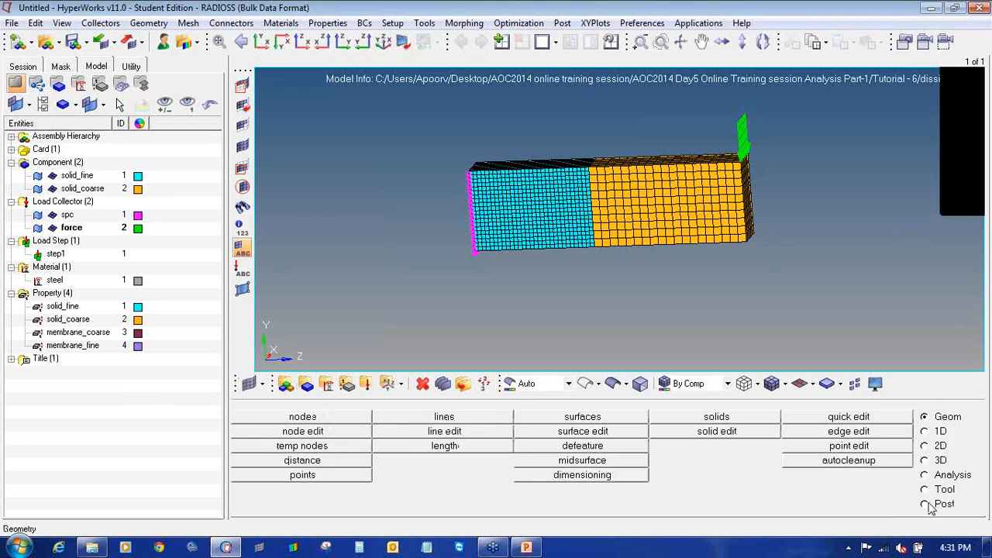
- Create an orange-red component named membrane_coarse without a card image and assign it the membrane_coarse property
left_click(307, 383)
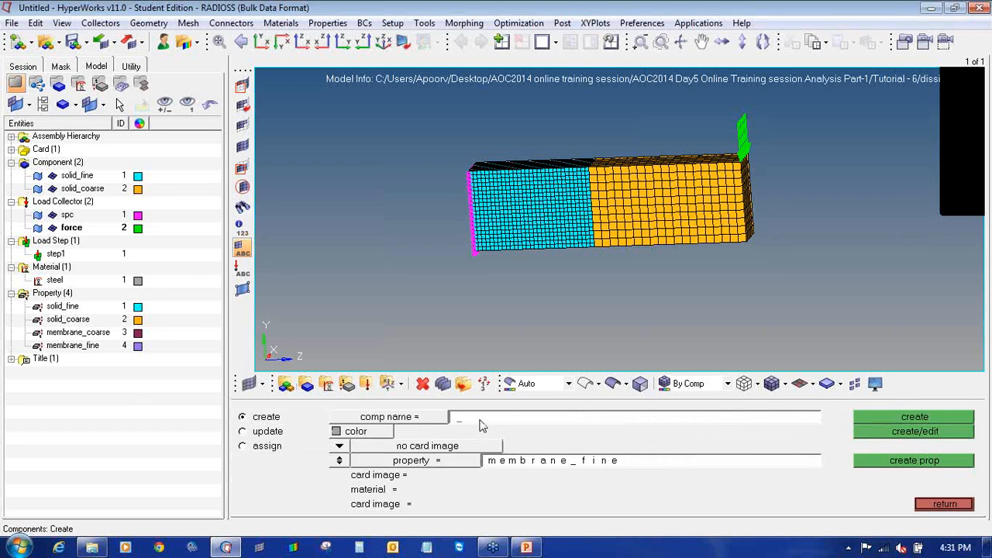
type("membrane_corsea")
left_click(345, 432)
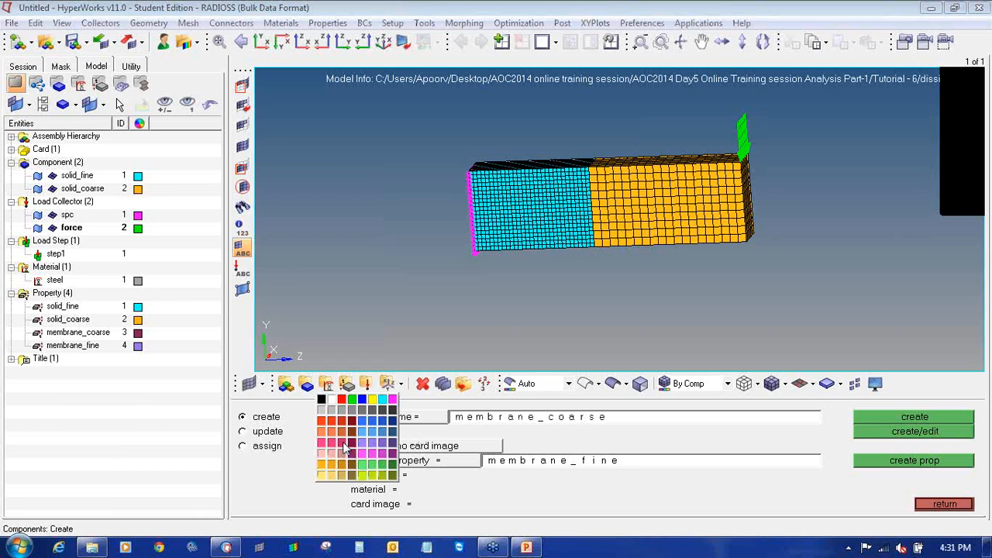
left_click(346, 448)
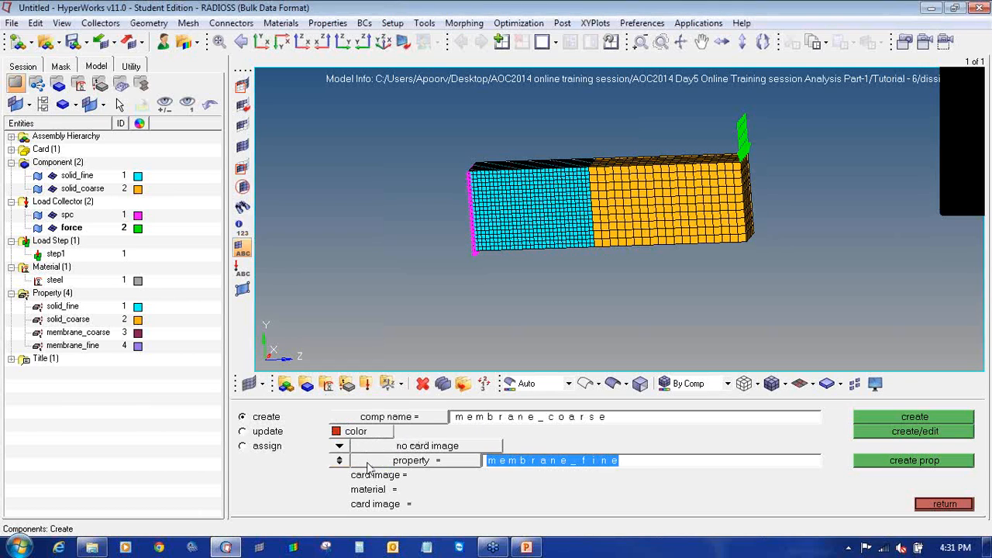
left_click(369, 465)
left_click(348, 447)
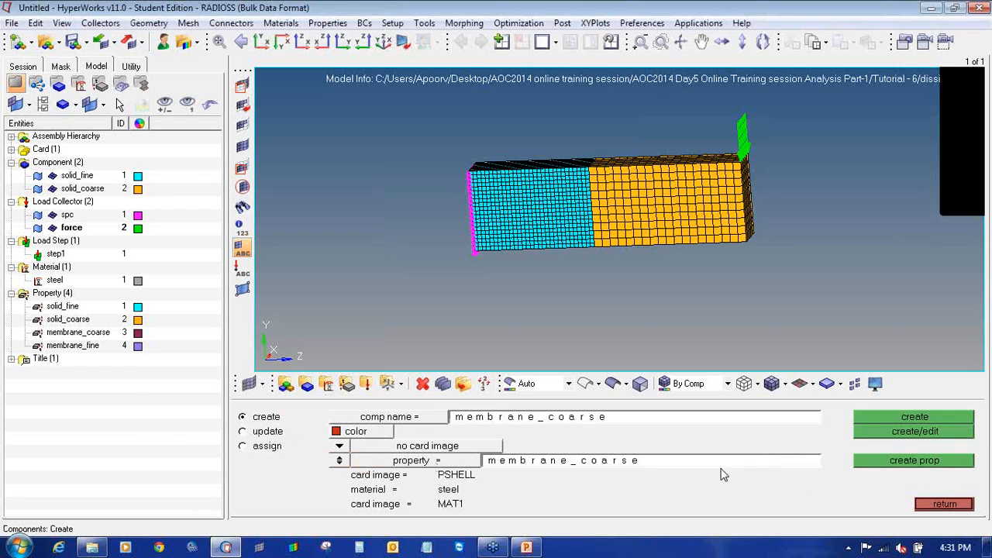
left_click(911, 420)
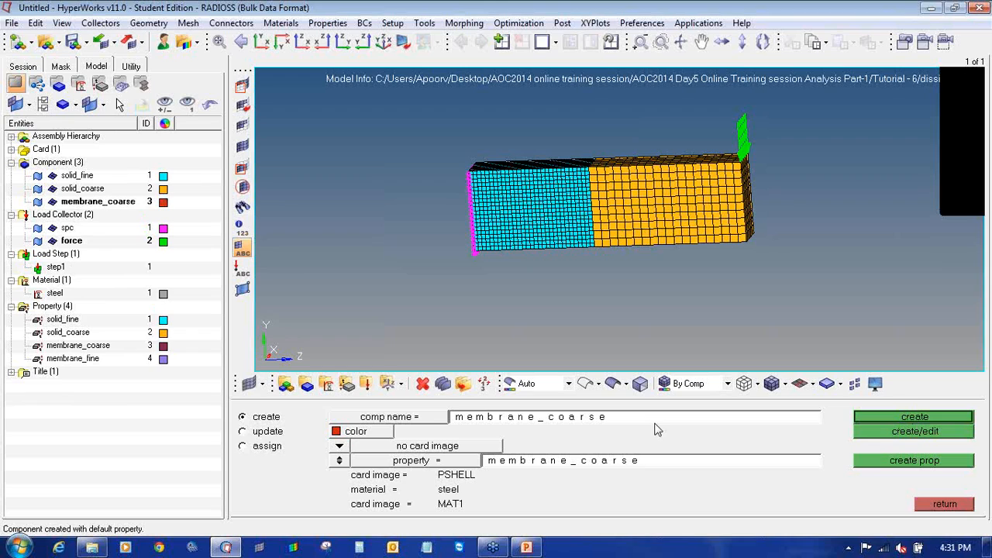
left_click(961, 509)
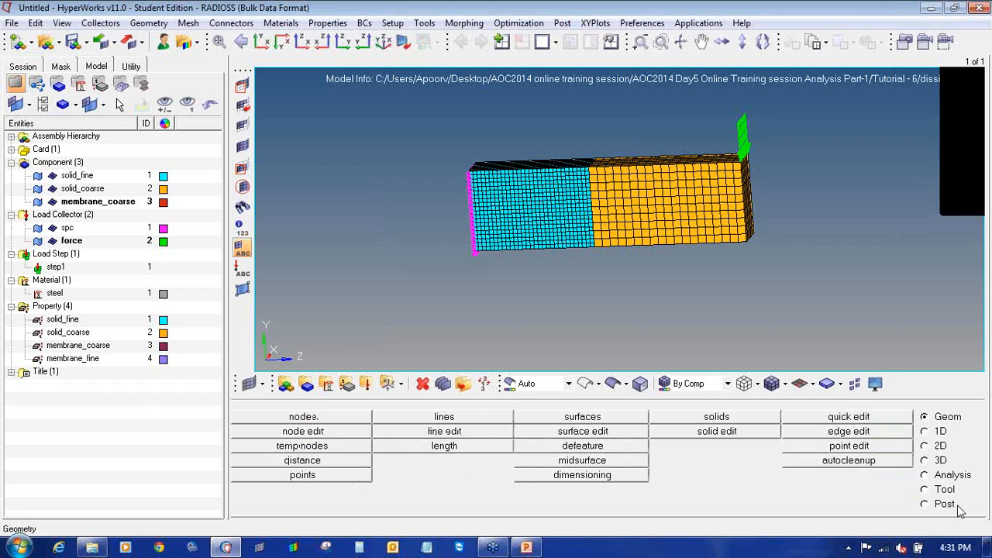
right_click(99, 202)
left_click(108, 294)
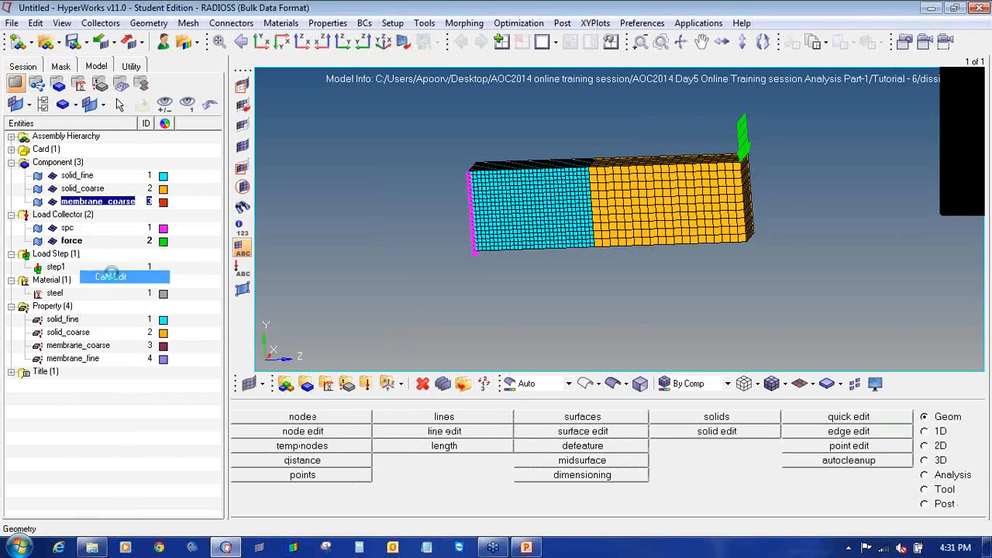
left_click(307, 384)
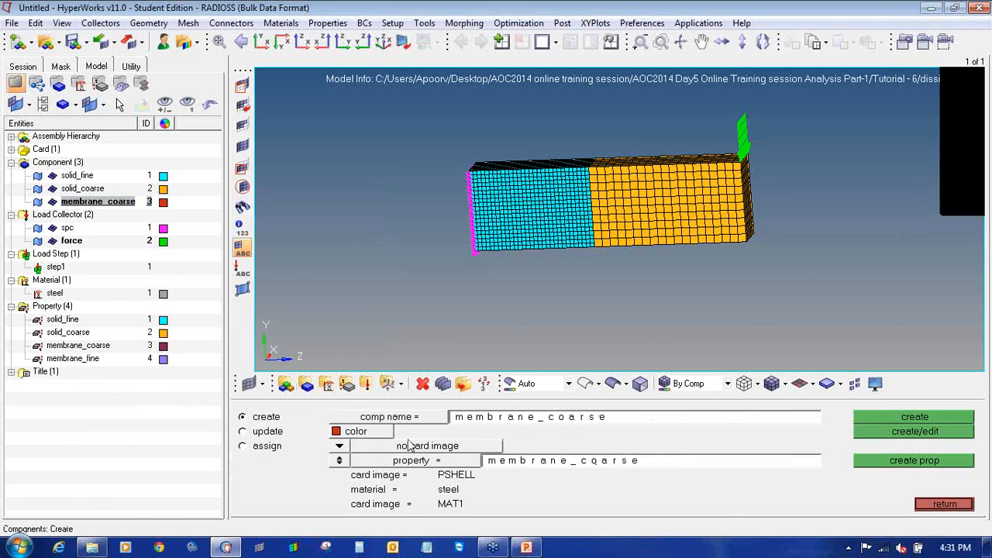
left_click(922, 506)
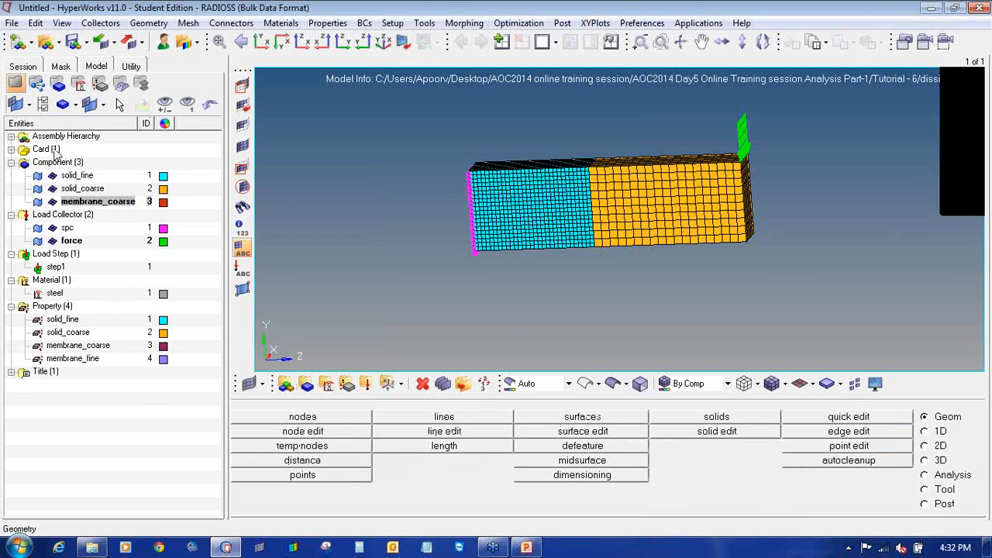
- Hide the solid_fine component's elements and the spc and force loads so only the coarse solid mesh is displayed
left_click(52, 175)
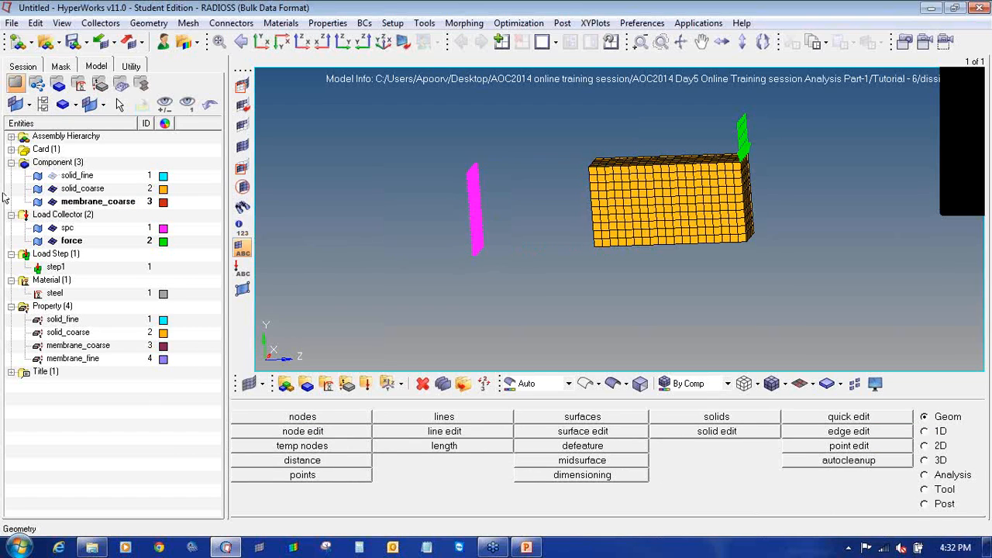
left_click(52, 228)
left_click(52, 241)
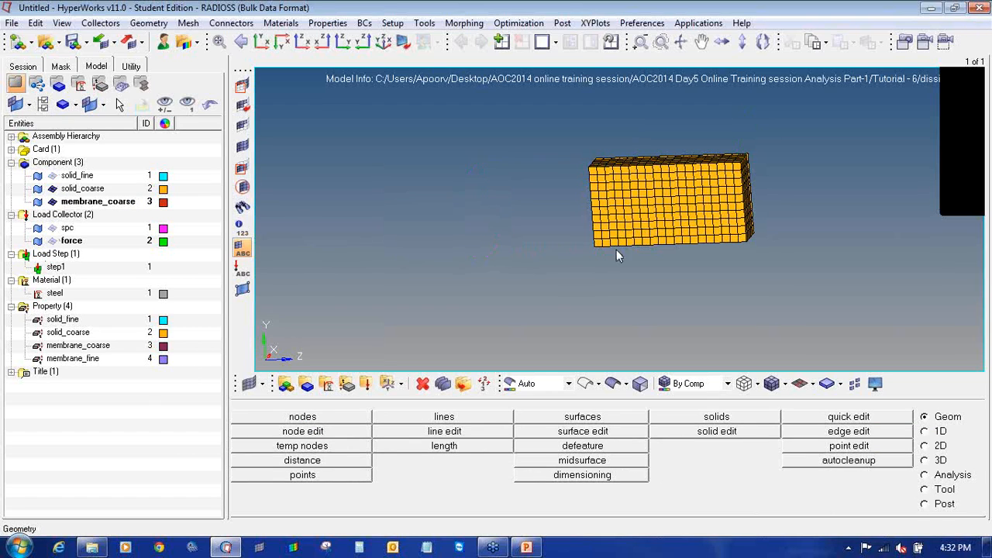
left_click_drag(682, 227, 732, 223, "ctrl")
left_click_drag(620, 166, 655, 112, "ctrl")
left_click(52, 175)
left_click(52, 175)
- Find the faces of the solid_coarse component with a tolerance of 0.010 to generate its outer skin elements
left_click_drag(755, 210, 789, 178, "ctrl")
left_click_drag(628, 181, 563, 221, "ctrl")
scroll(561, 219, "up", 2)
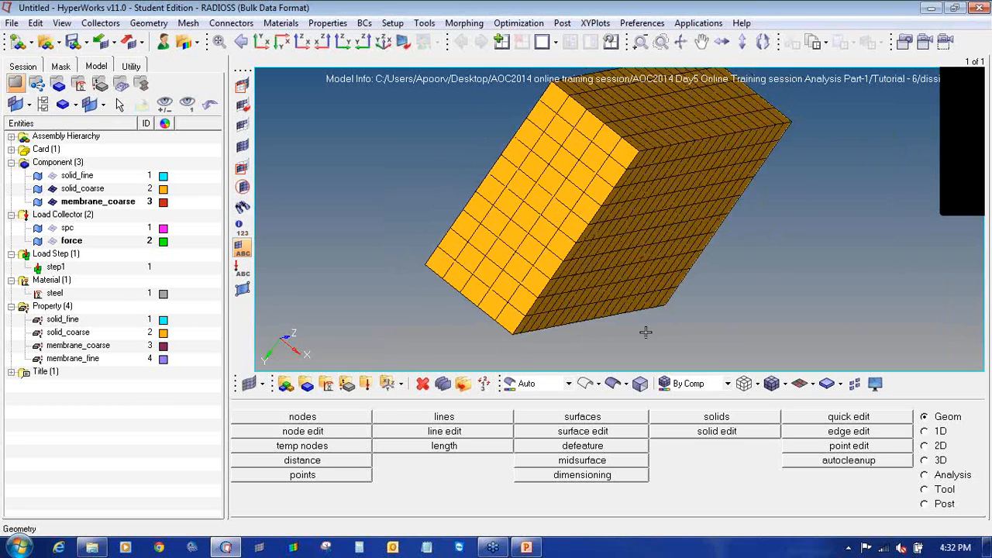
left_click(934, 491)
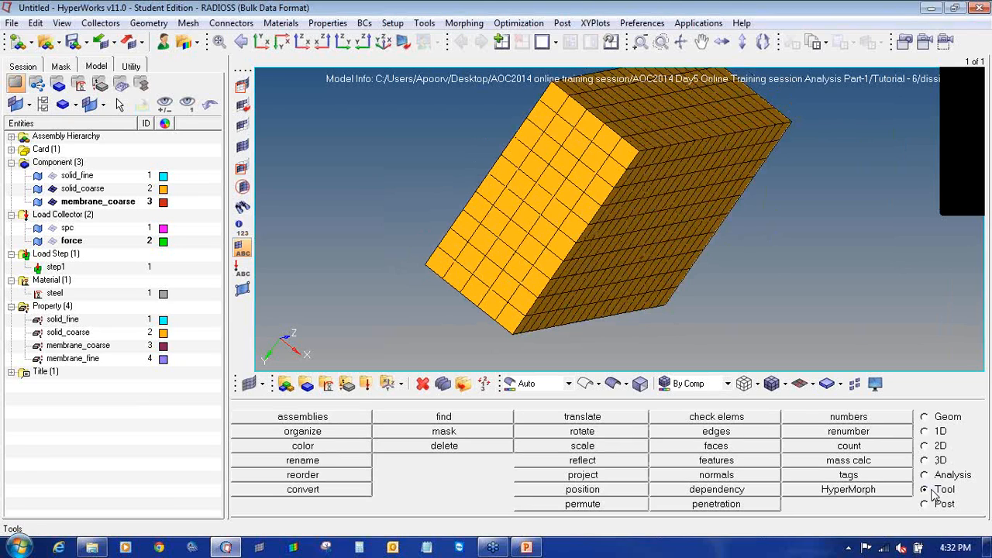
left_click(679, 452)
left_click(527, 226)
middle_click(527, 226)
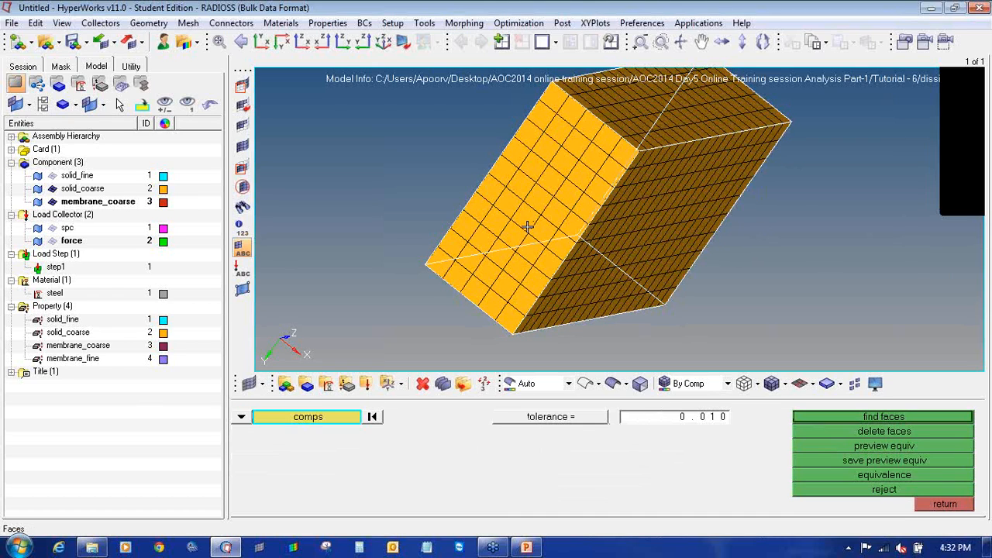
left_click(816, 418)
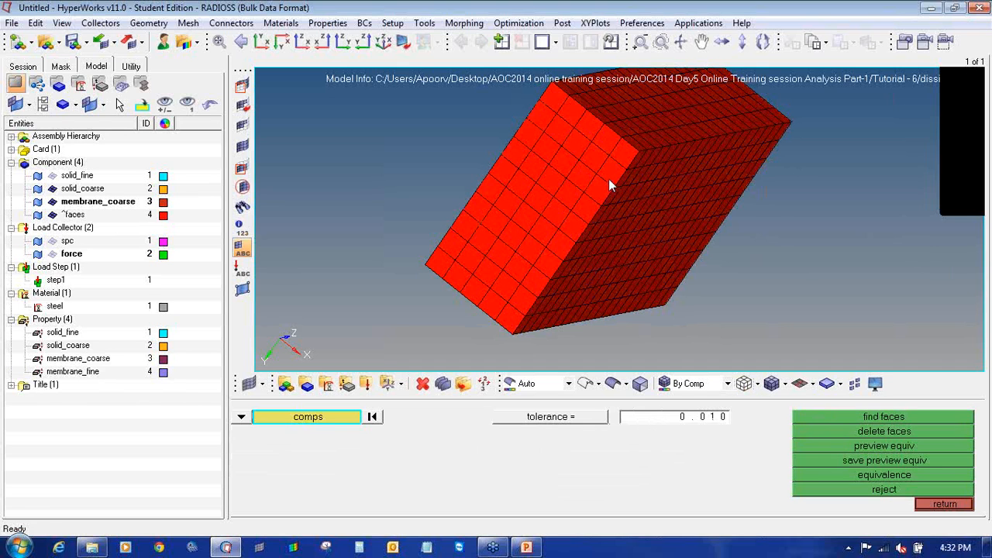
left_click_drag(567, 177, 464, 143, "ctrl")
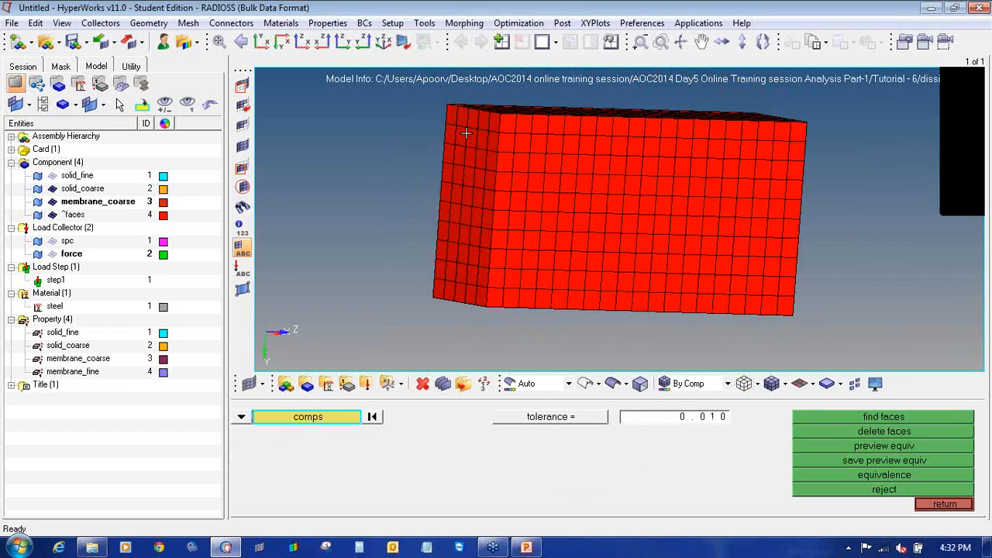
- Hide the solid_coarse and membrane_coarse elements so only the ^faces skin is displayed, and leave the faces tool
left_click(52, 188)
left_click(52, 201)
left_click(930, 503)
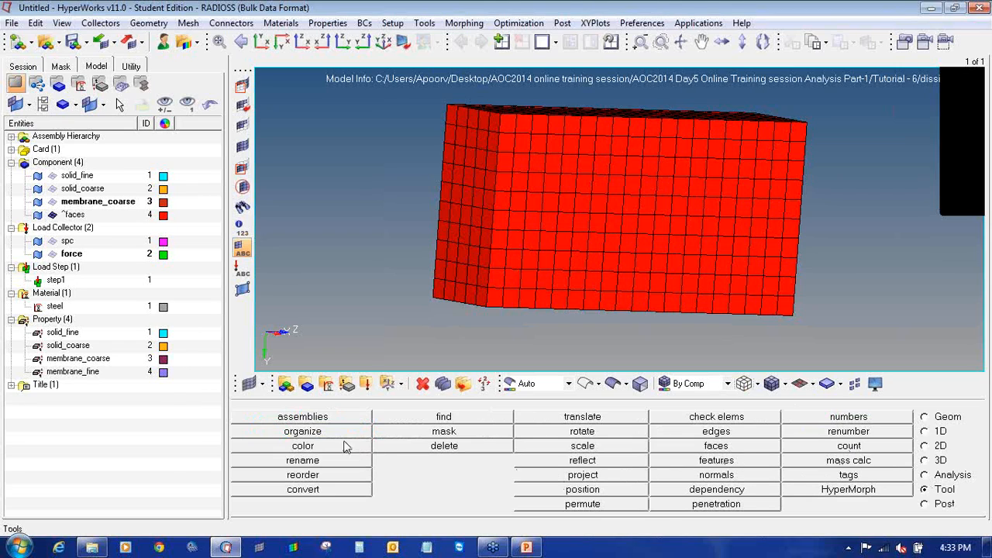
- Organize the skin elements on the narrow end face, selected by face from one element, by moving them into the membrane_coarse component
left_click(315, 434)
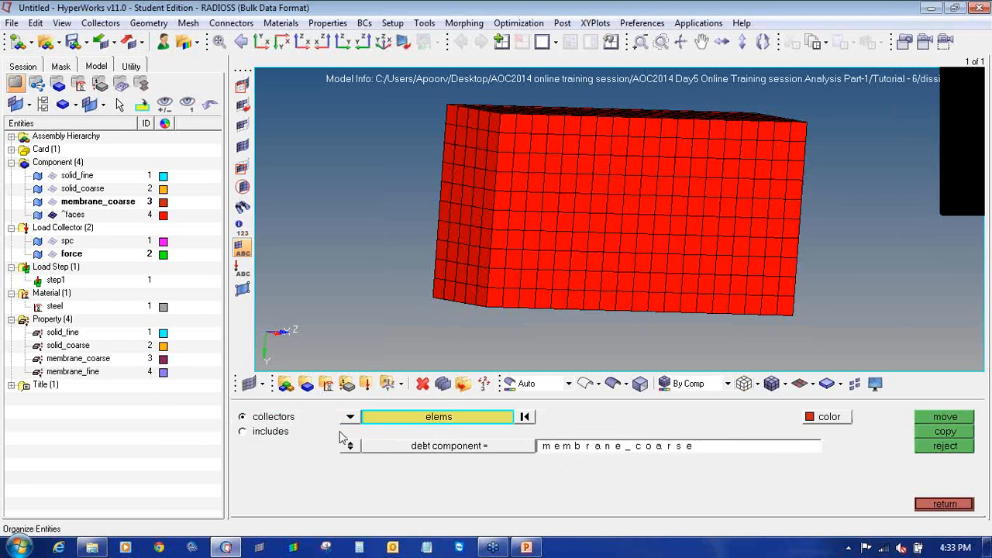
left_click(454, 231)
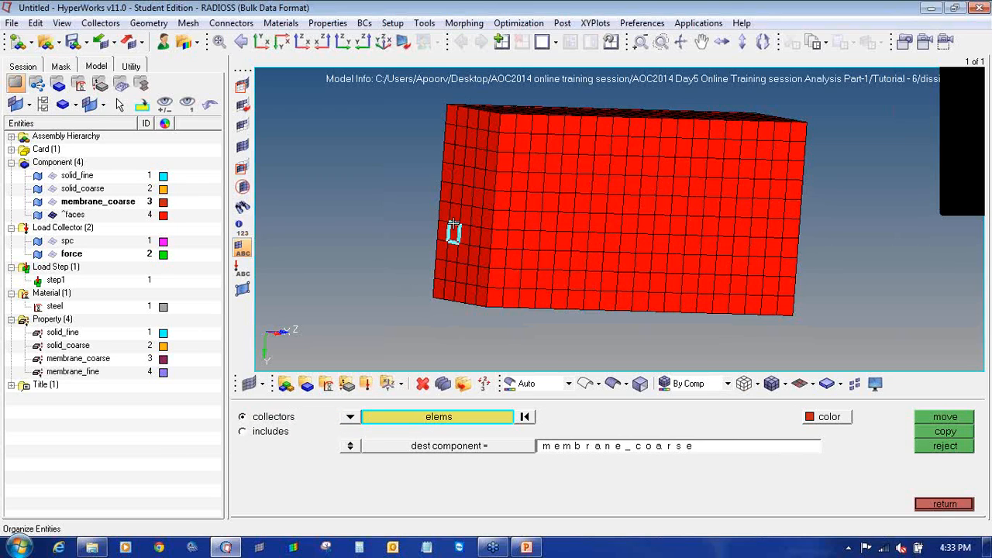
left_click(438, 418)
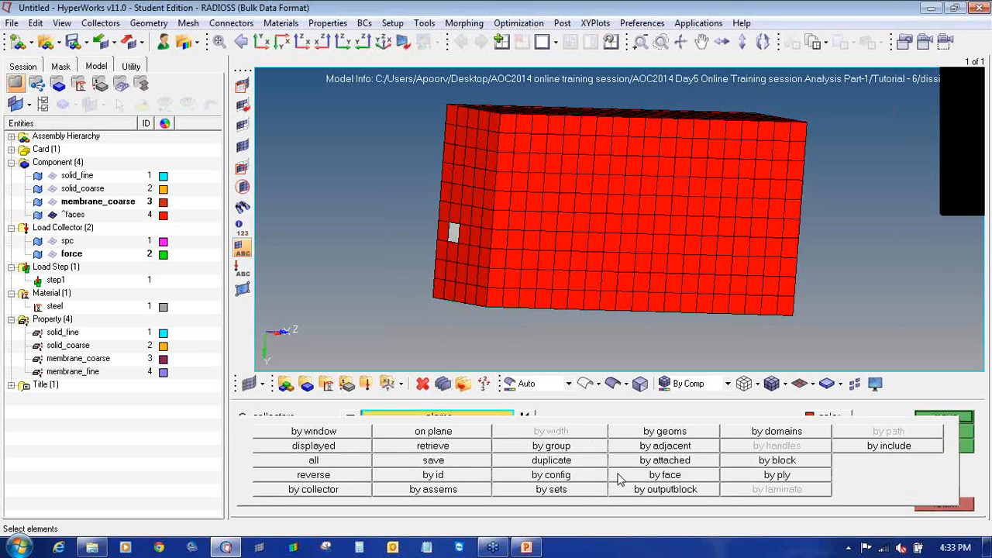
left_click(642, 482)
left_click(500, 452)
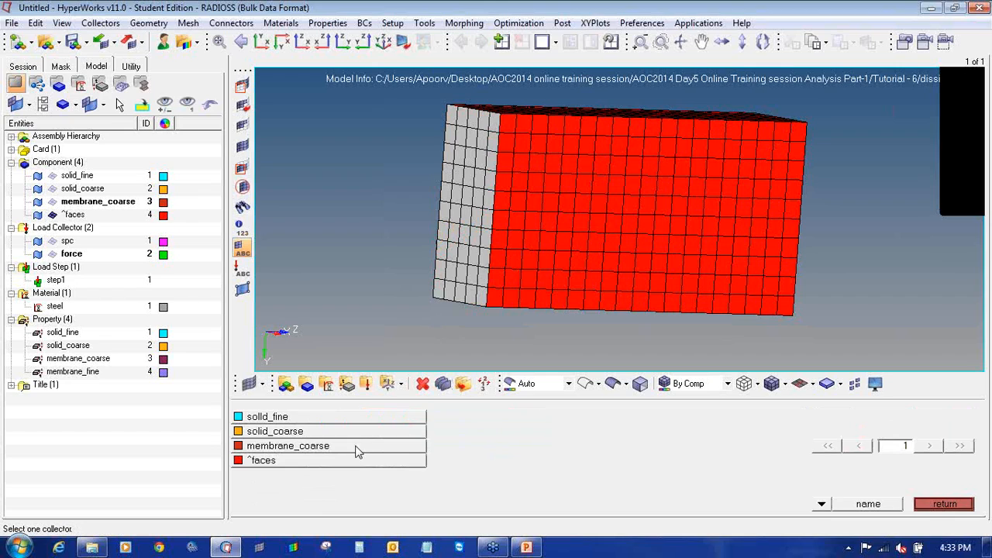
left_click(342, 448)
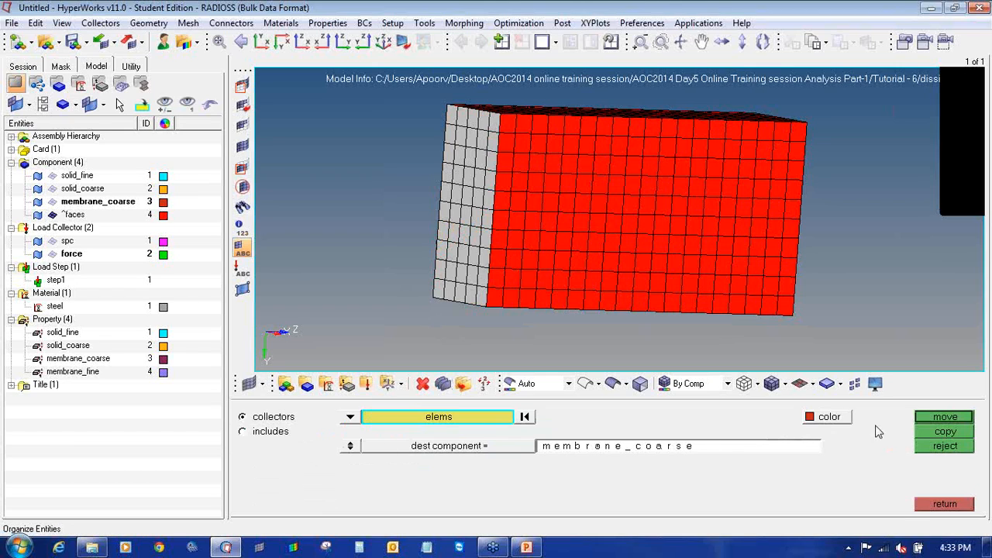
left_click(946, 417)
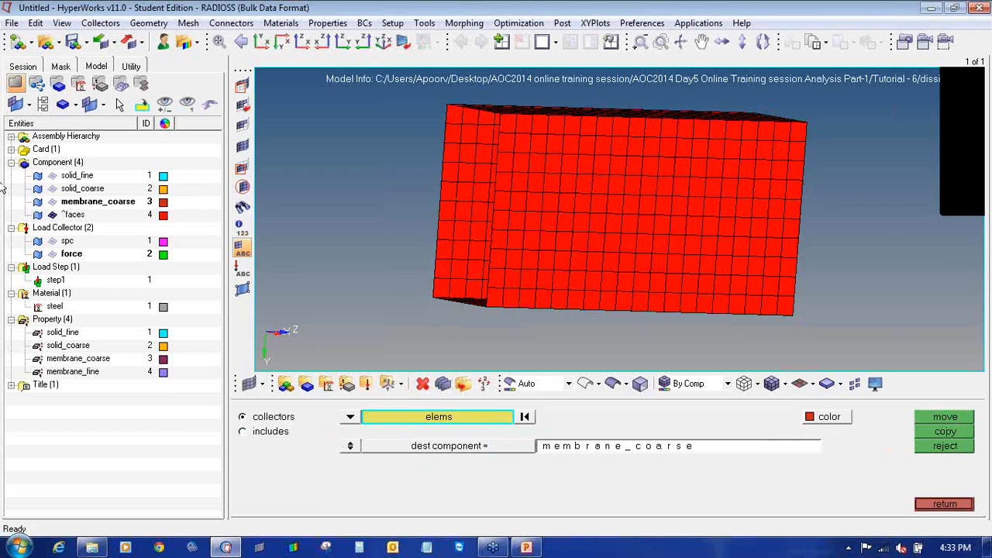
- Delete the leftover ^faces component containing the remaining coarse skin elements
right_click(71, 215)
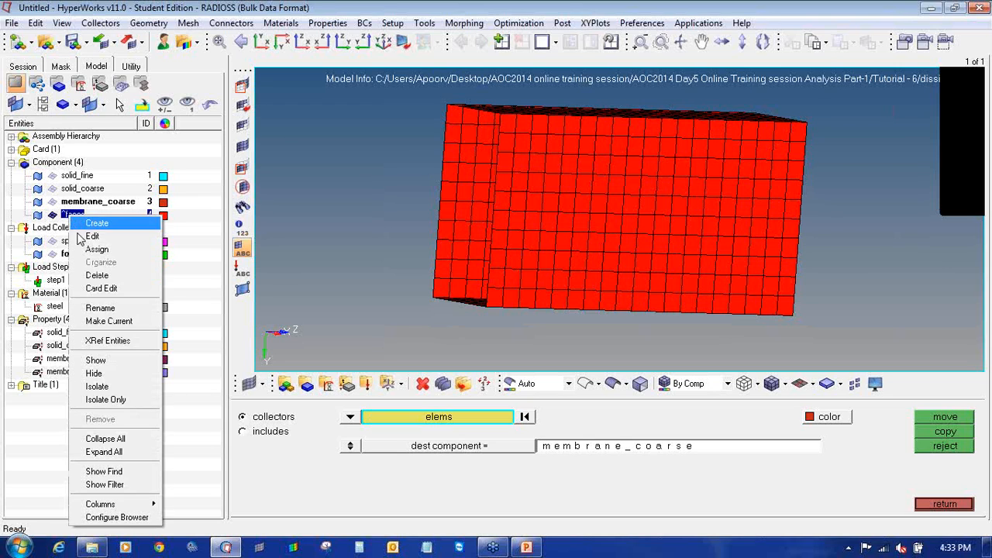
left_click(97, 275)
left_click(194, 346)
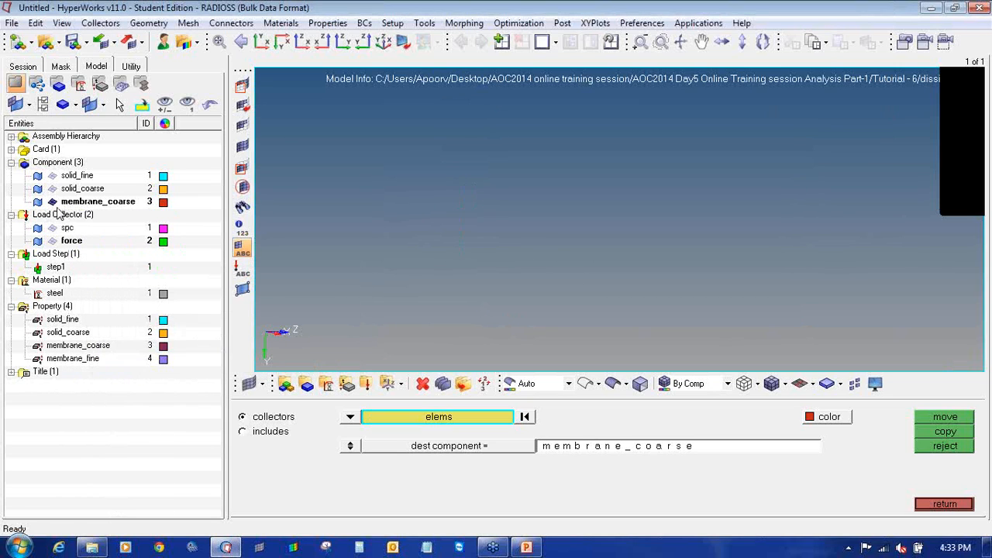
- Display the membrane_coarse and solid_coarse elements together and inspect the membrane on the end face
left_click(53, 202)
left_click(52, 189)
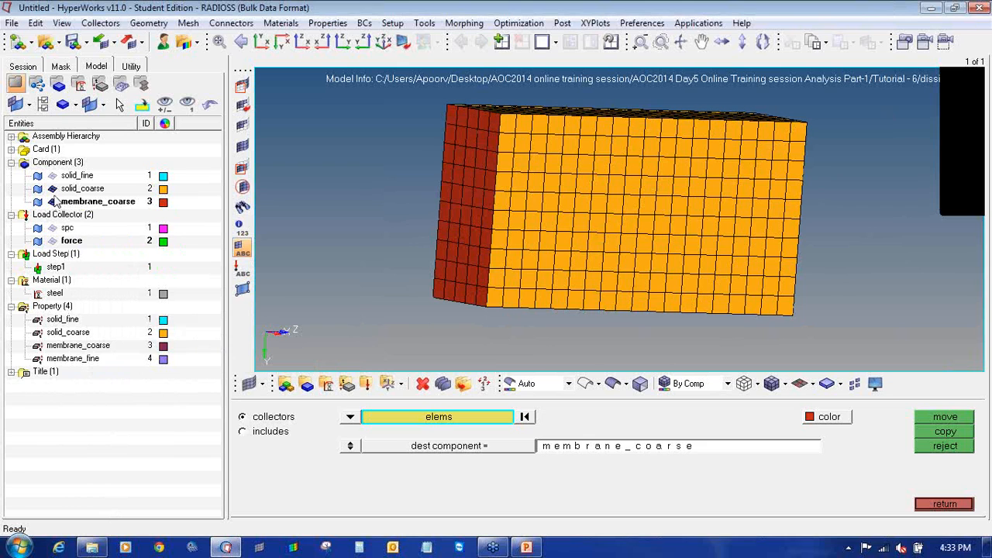
right_click_drag(471, 171, 487, 196, "ctrl")
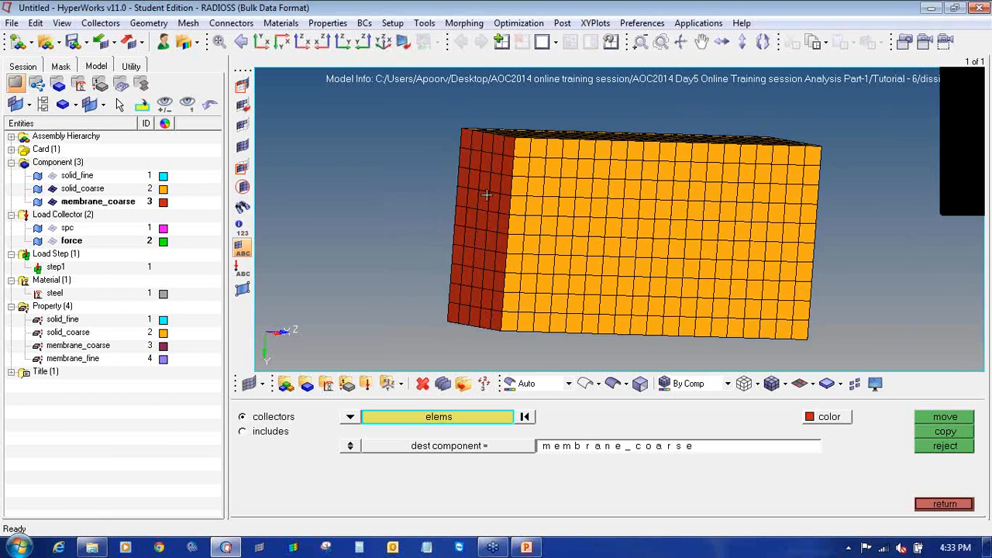
scroll(492, 172, "up", 2, "ctrl")
left_click_drag(459, 241, 437, 268, "ctrl")
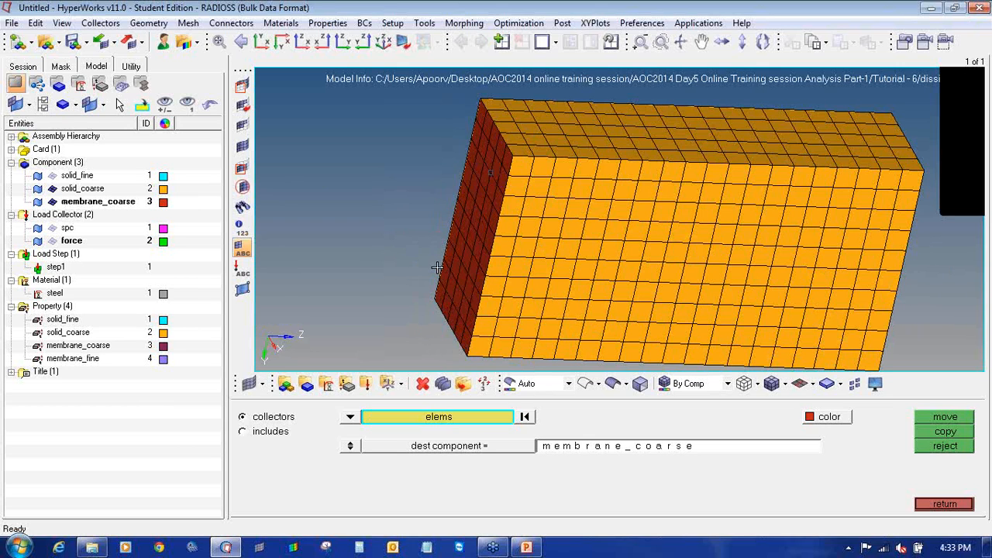
- Create a component named membrane_fine without a card image and assign it the membrane_fine property
left_click(326, 383)
left_click(482, 423)
key("End")
key("BackSpace")
key("BackSpace")
key("BackSpace")
key("BackSpace")
key("BackSpace")
key("BackSpace")
type("fine")
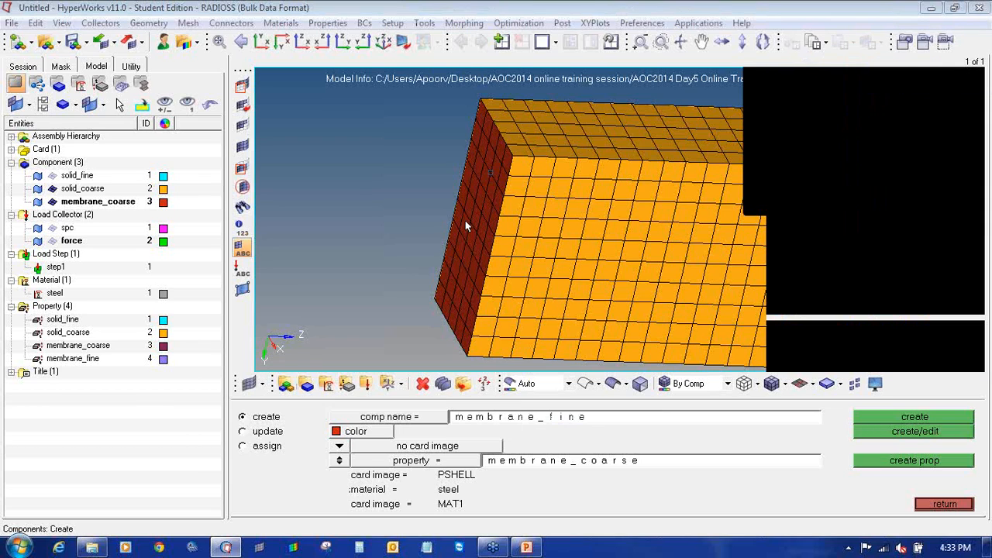
left_click(379, 463)
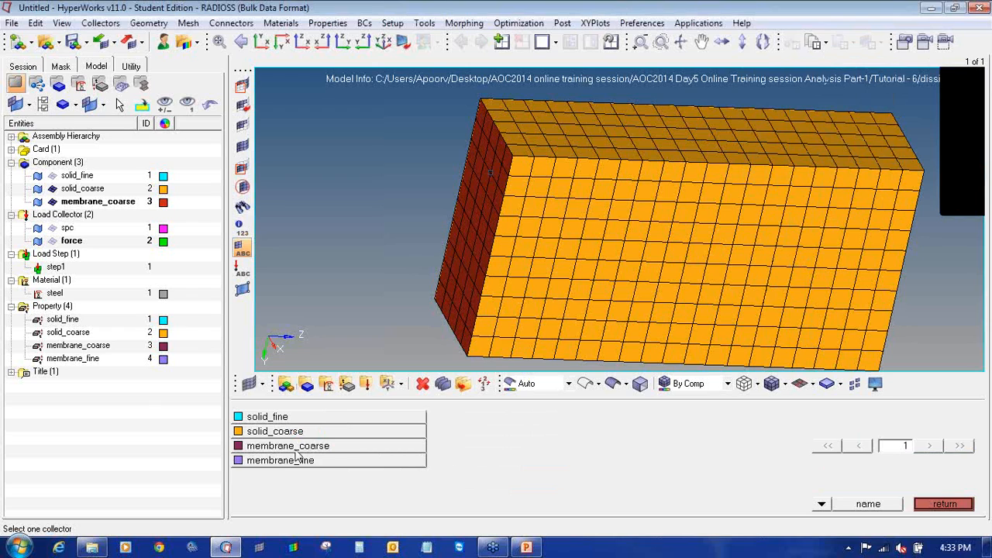
left_click(318, 462)
left_click(863, 417)
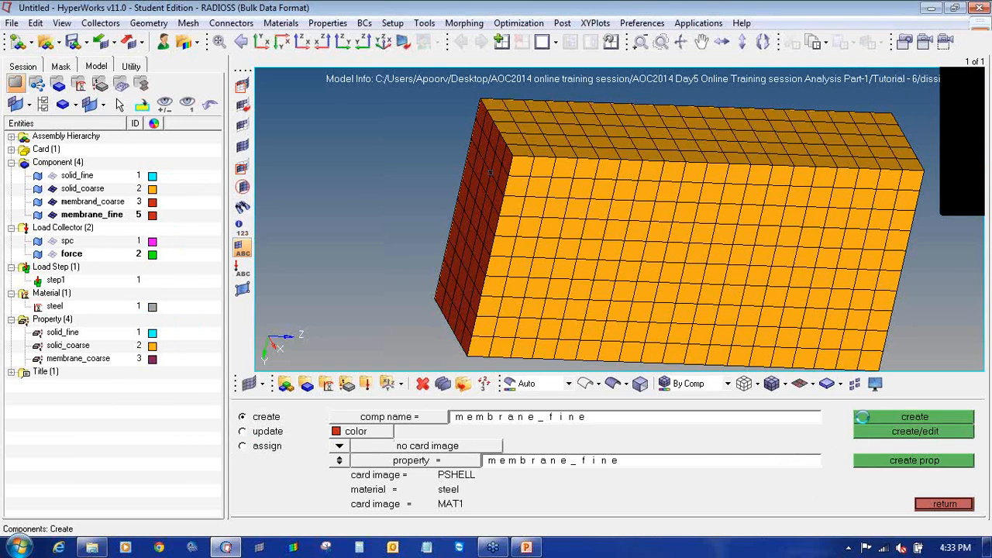
left_click(935, 508)
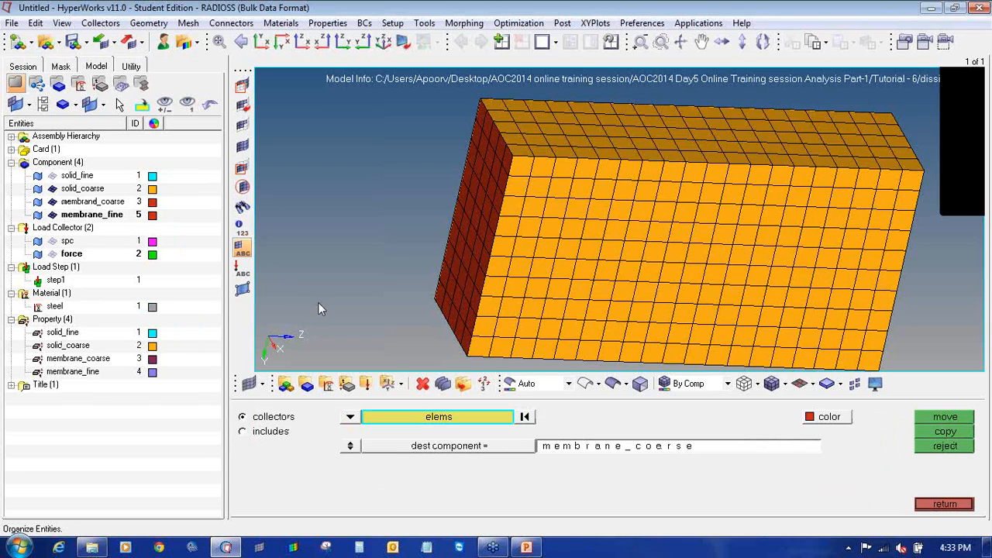
- Hide the coarse mesh elements and display the solid_fine mesh with its narrow end face in view
left_click(52, 189)
left_click(52, 176)
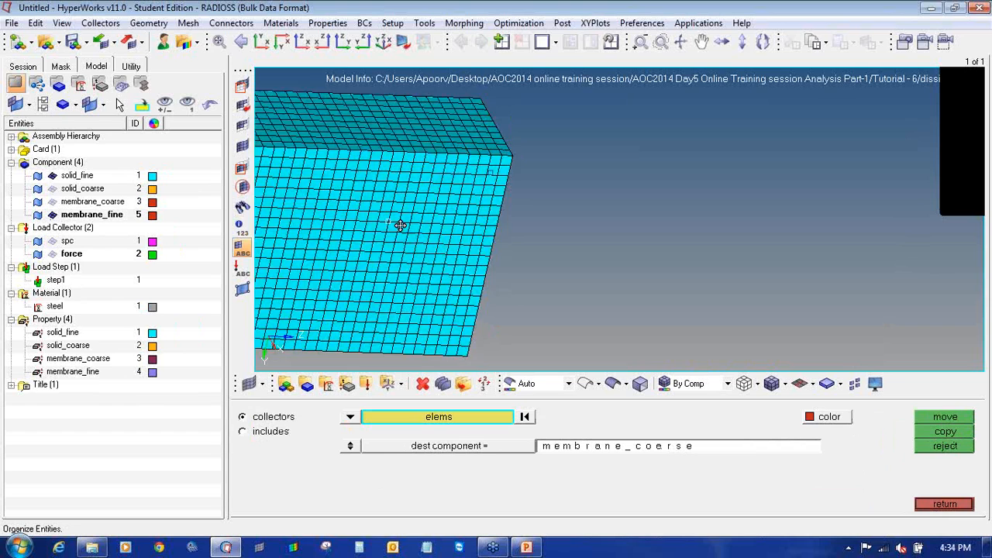
left_click_drag(400, 225, 392, 224, "ctrl")
scroll(392, 224, "down", 3, "ctrl")
right_click_drag(392, 224, 500, 213, "ctrl")
left_click_drag(500, 213, 424, 203, "ctrl")
- Find the faces of the solid_fine component with a tolerance of 0.010 and hide the solid_fine elements
left_click(930, 504)
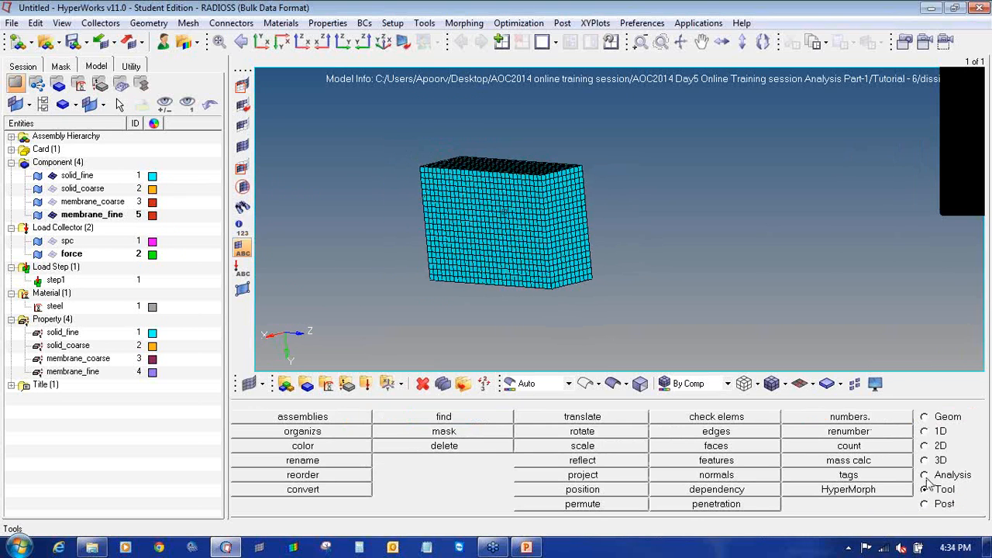
left_click(762, 450)
left_click(466, 209)
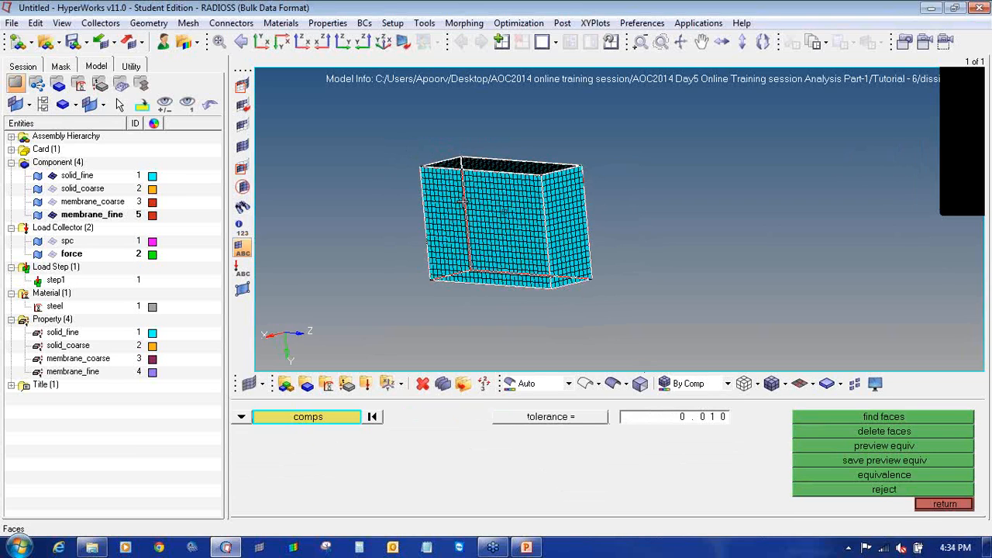
left_click(814, 418)
left_click(52, 175)
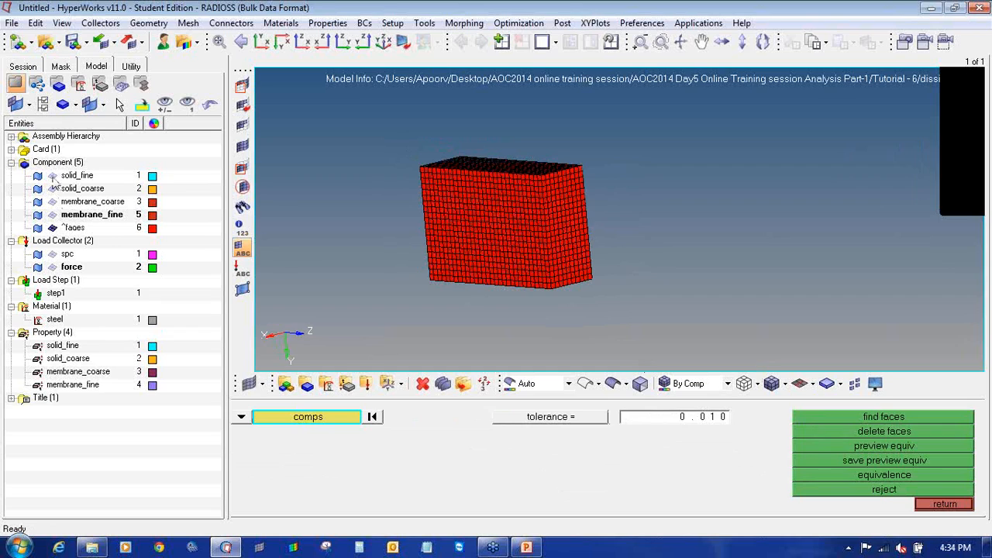
left_click(941, 504)
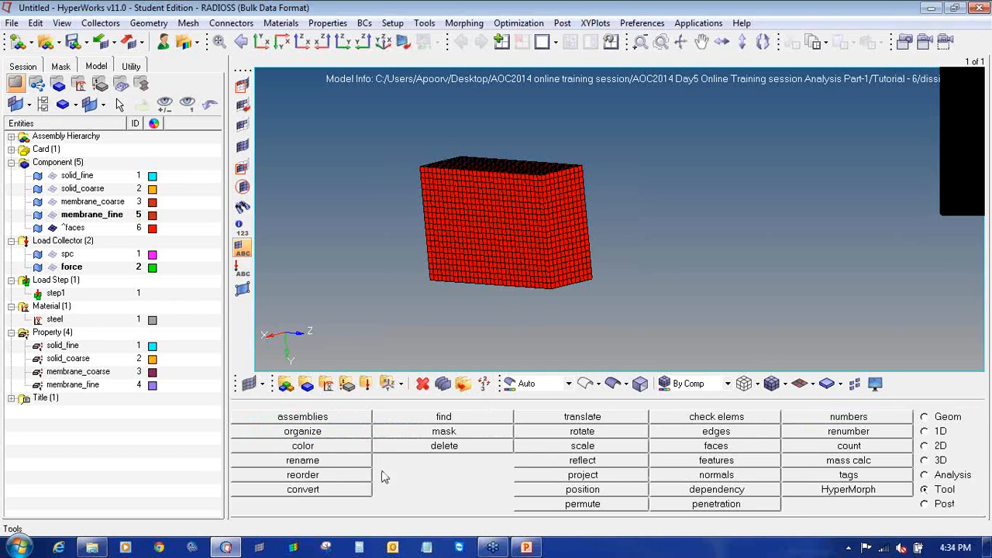
- Move the fine skin elements on the narrow end face, selected by face, into the membrane_fine component
left_click(345, 432)
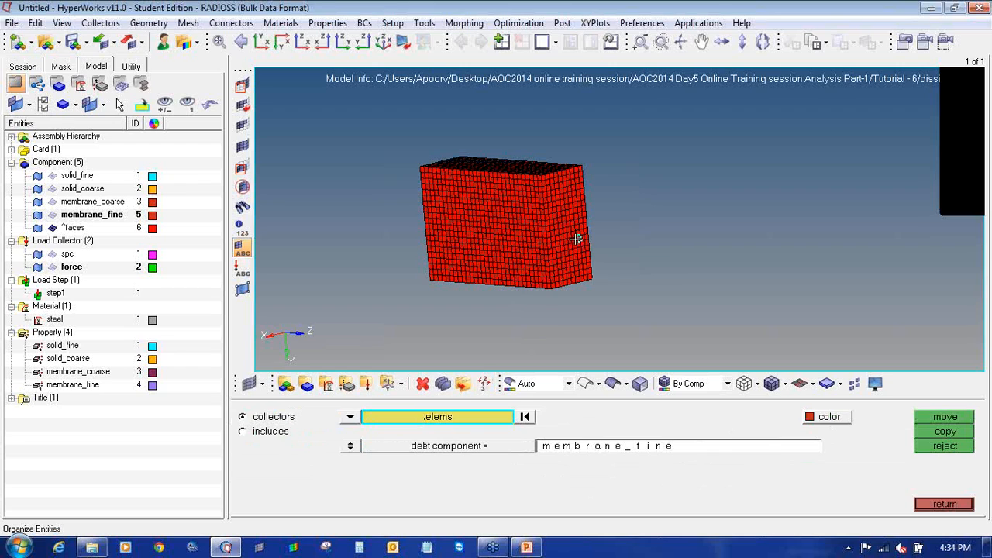
left_click(459, 416)
left_click(628, 473)
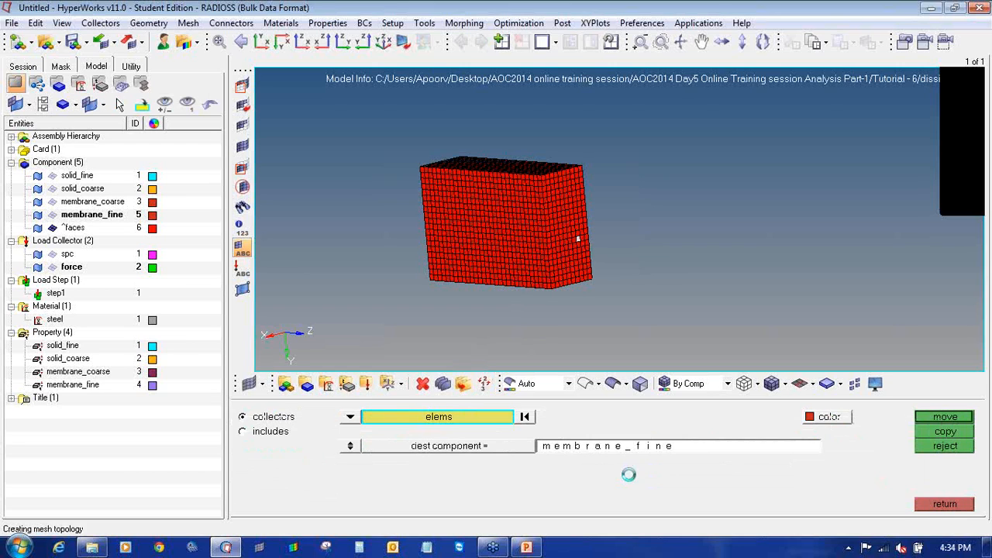
left_click(924, 422)
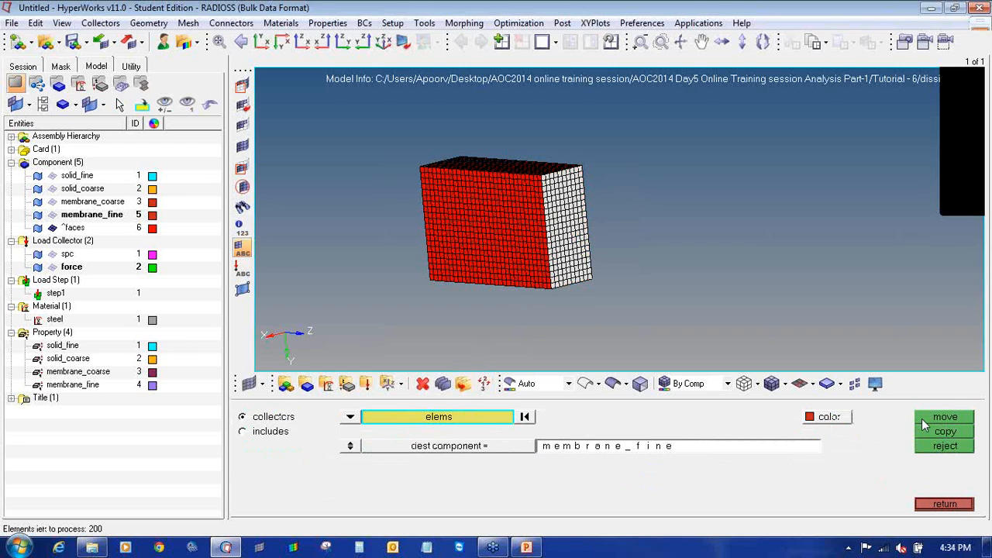
- Delete the ^faces component with the unused fine skin elements
right_click(80, 229)
left_click(111, 284)
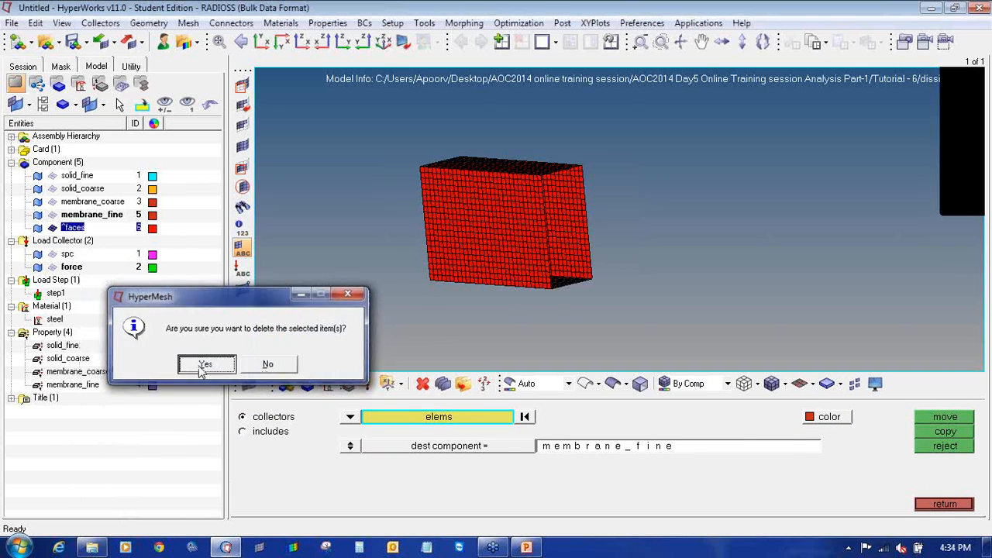
left_click(205, 365)
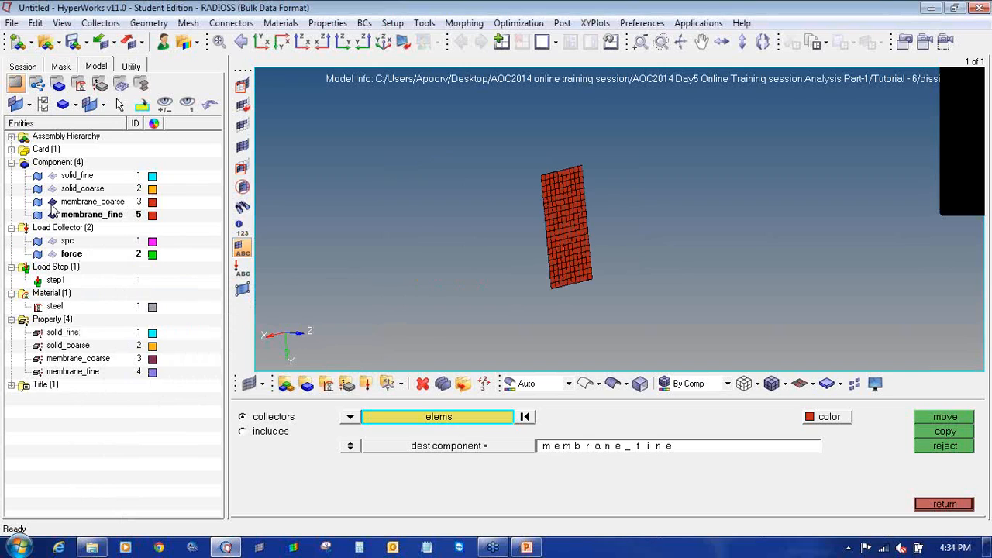
- Toggle the membrane_coarse and membrane_fine elements individually to compare the two membrane meshes on the shared face
left_click_drag(599, 213, 576, 220, "ctrl")
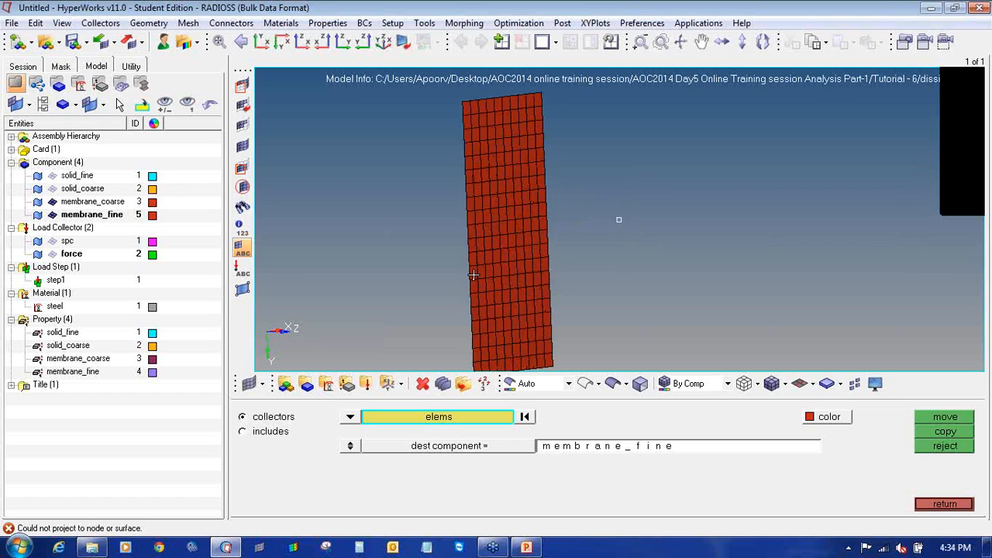
left_click_drag(490, 263, 500, 254, "ctrl")
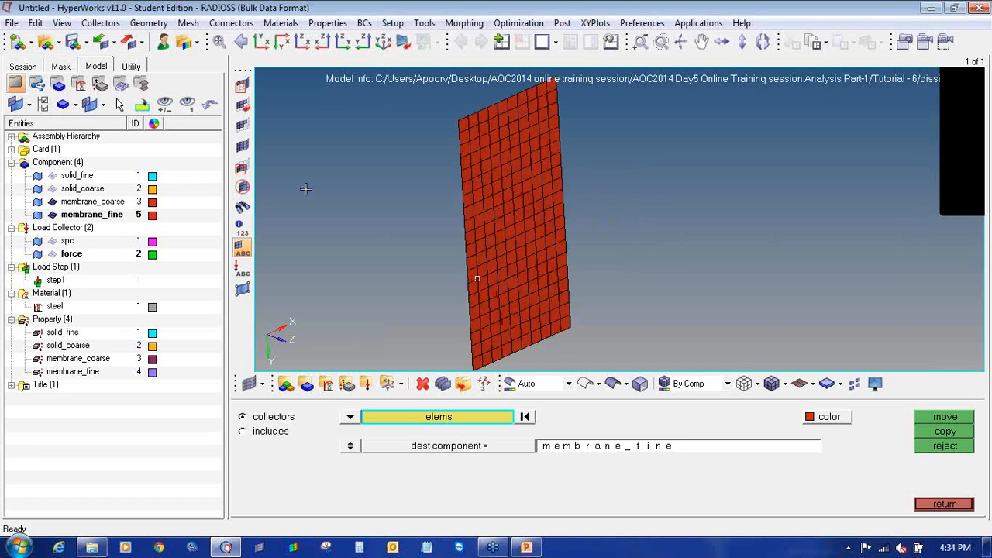
left_click(53, 202)
left_click(54, 203)
left_click(53, 216)
left_click(53, 215)
left_click(54, 215)
left_click(53, 202)
left_click(53, 202)
left_click(52, 216)
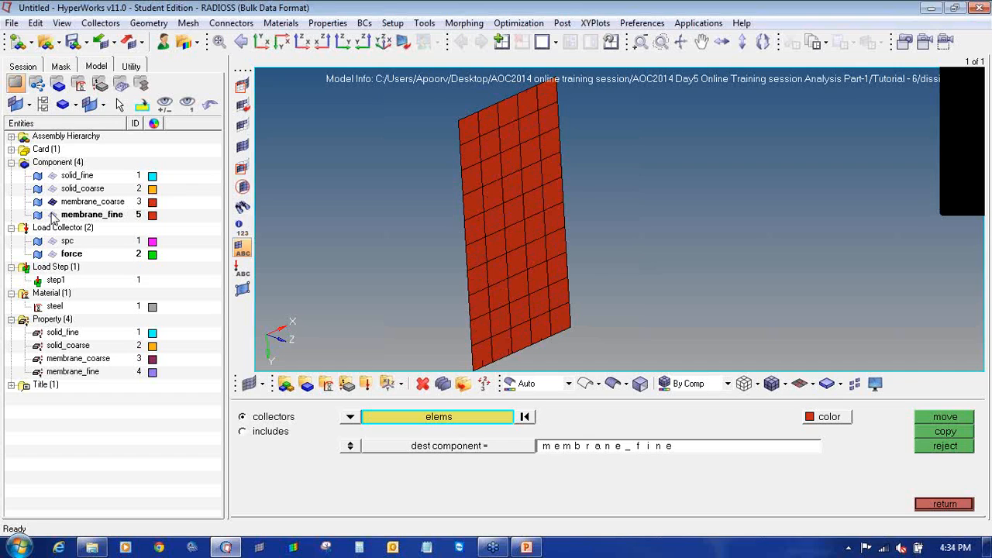
left_click(53, 215)
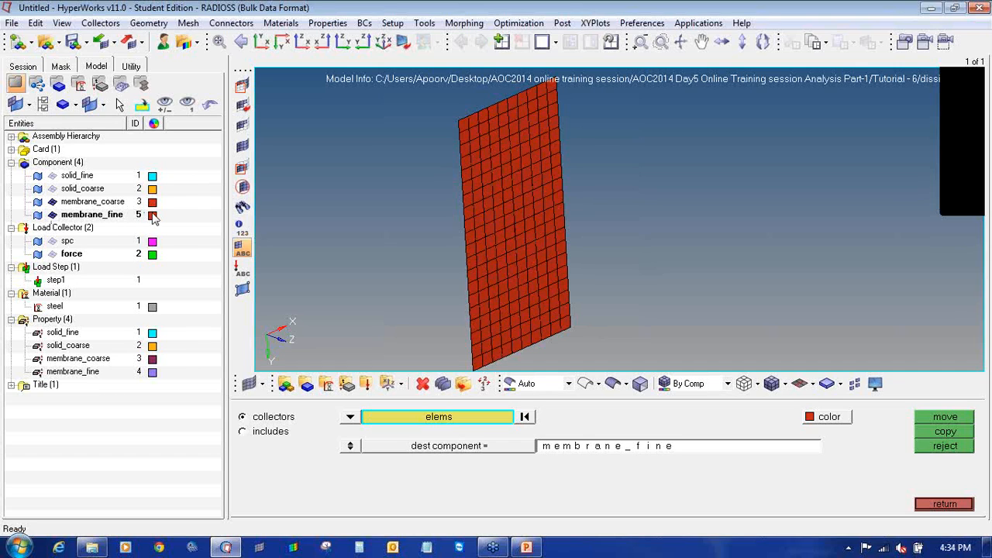
- Change the membrane_fine component's color to light purple to distinguish it from membrane_coarse
left_click(152, 215)
left_click(161, 210)
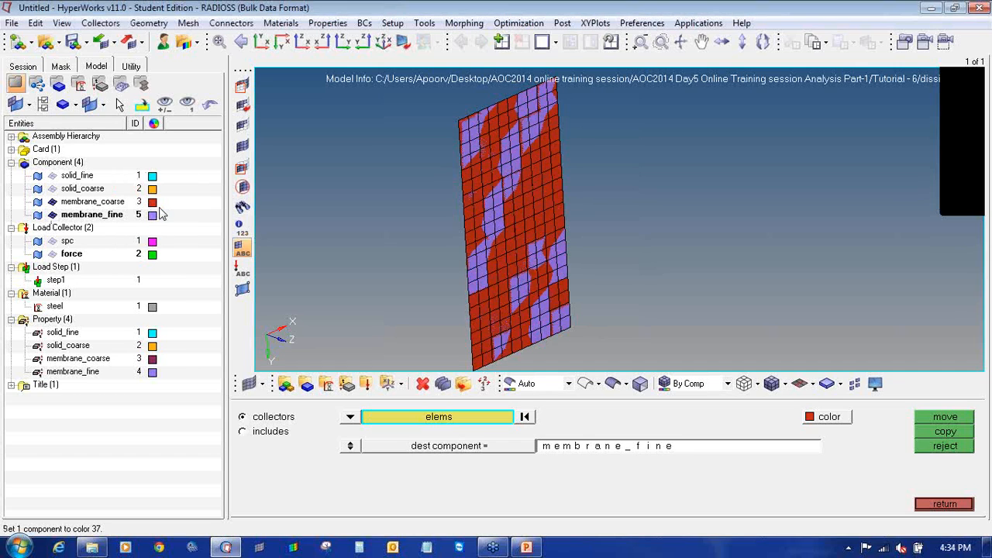
mouse_move(540, 250)
left_mouse_down("ctrl")
mouse_move(555, 237)
mouse_move(472, 257)
mouse_move(465, 238)
mouse_move(409, 221)
left_mouse_up("ctrl")
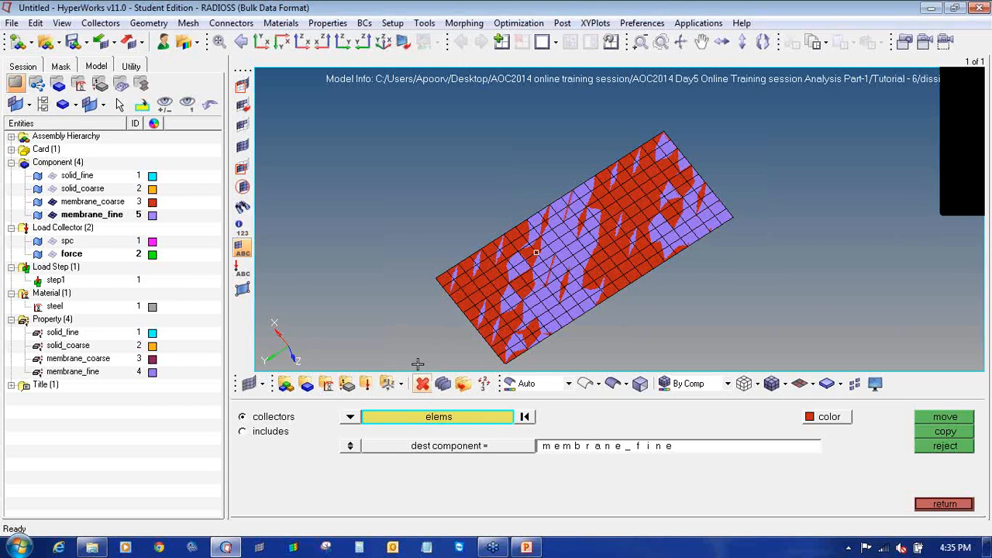
- Create a 1D property named weld with the PWELD card image and steel material
left_click(347, 383)
left_click(490, 418)
type("weld")
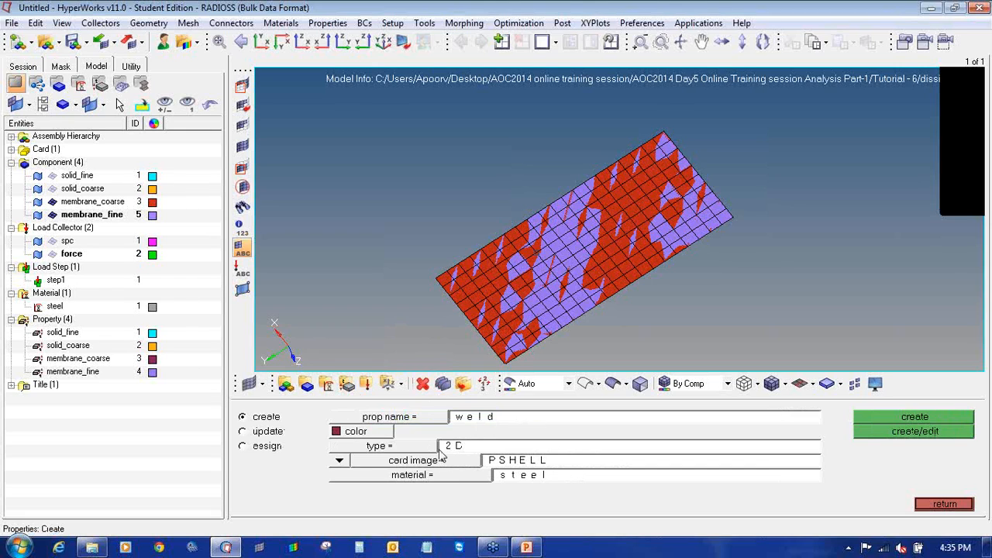
left_click(409, 450)
left_click(394, 478)
left_click(397, 462)
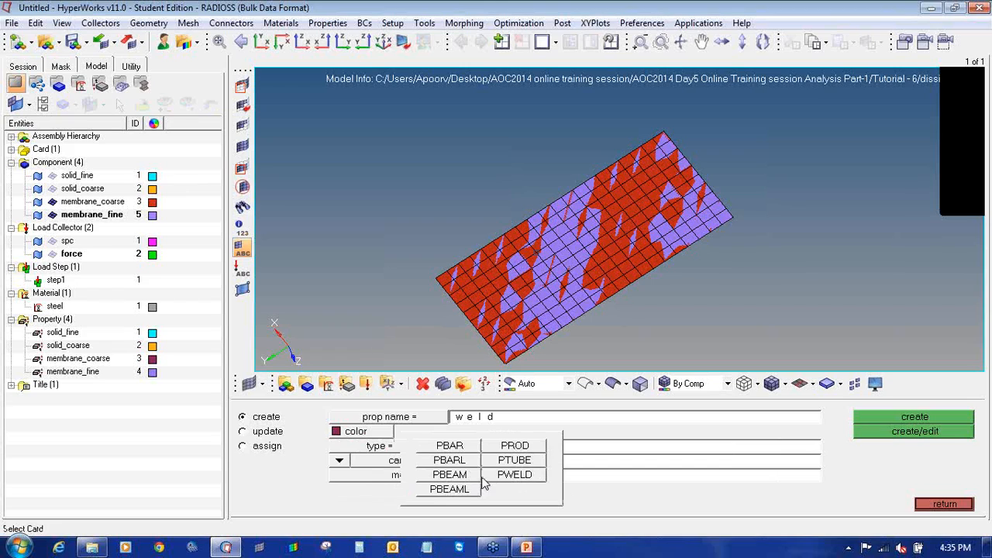
left_click(493, 476)
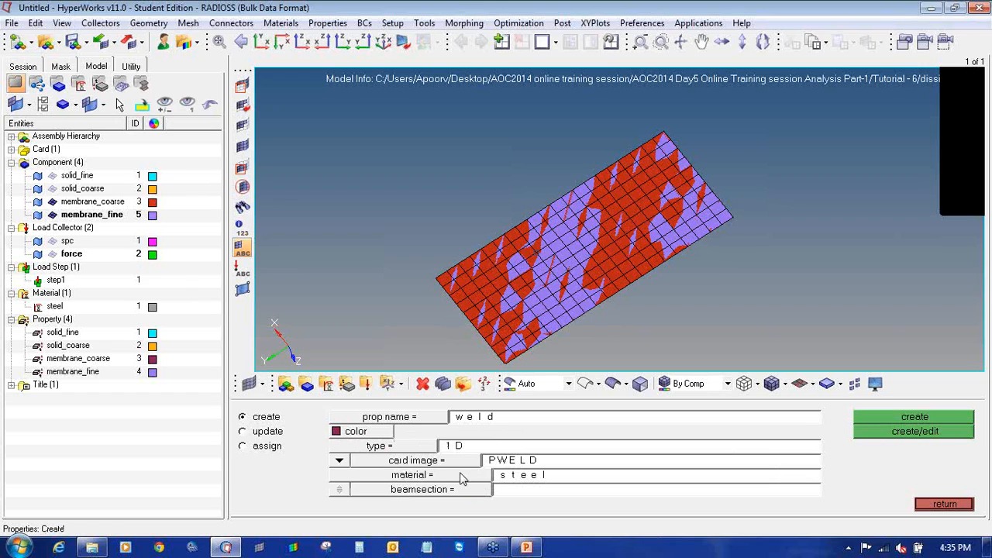
left_click(461, 478)
left_click(267, 421)
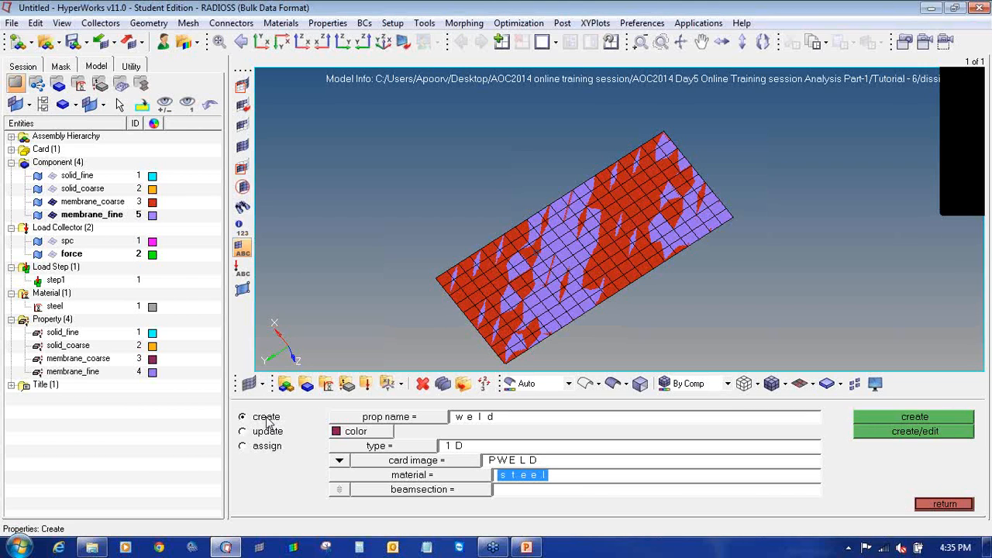
left_click(895, 419)
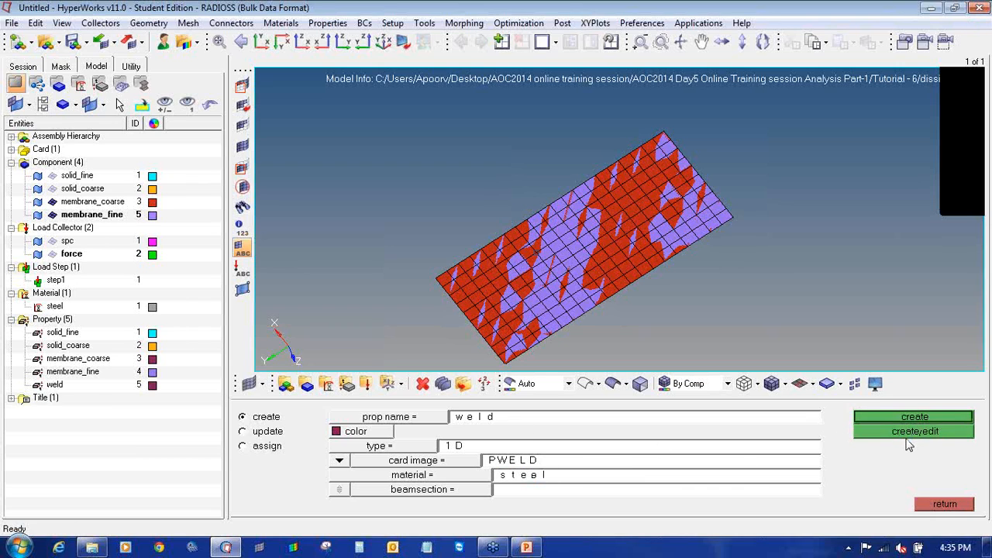
- Set the weld property's diameter D to 0.100 in its PWELD card
left_click(905, 436)
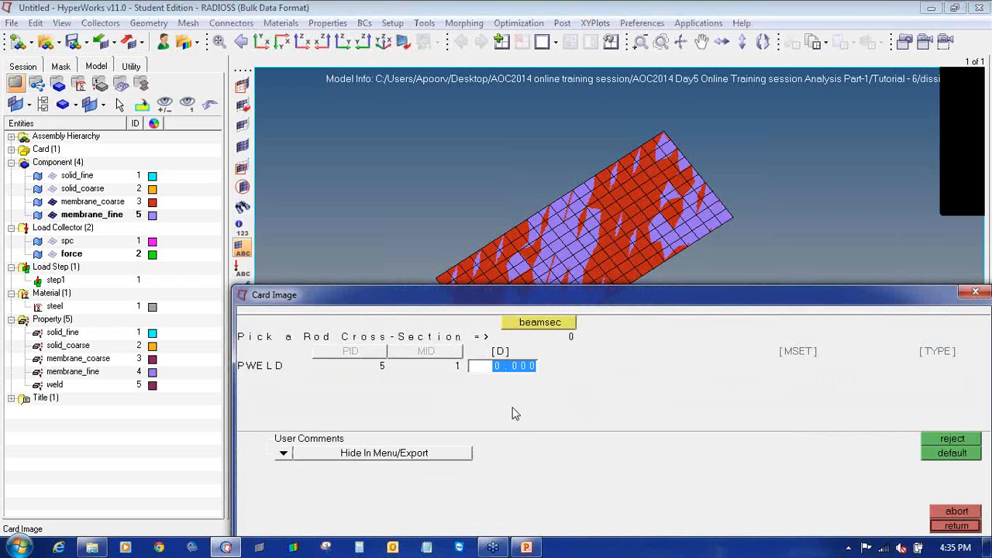
type("0.100")
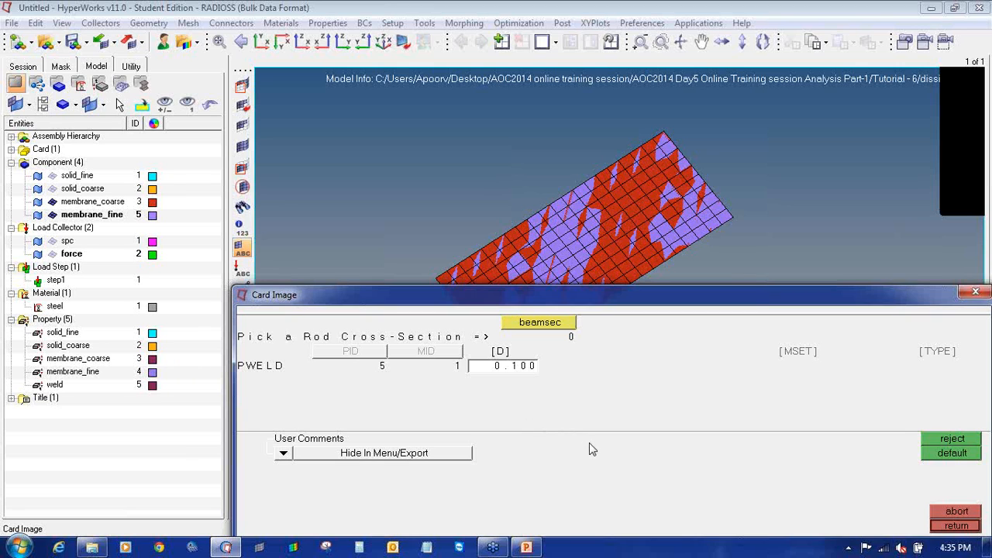
left_click(950, 527)
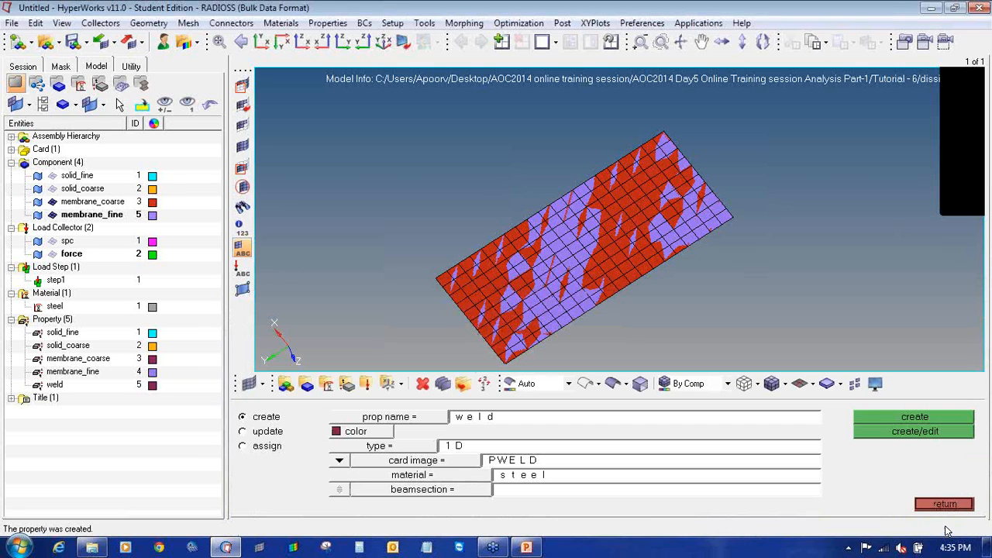
left_click(943, 505)
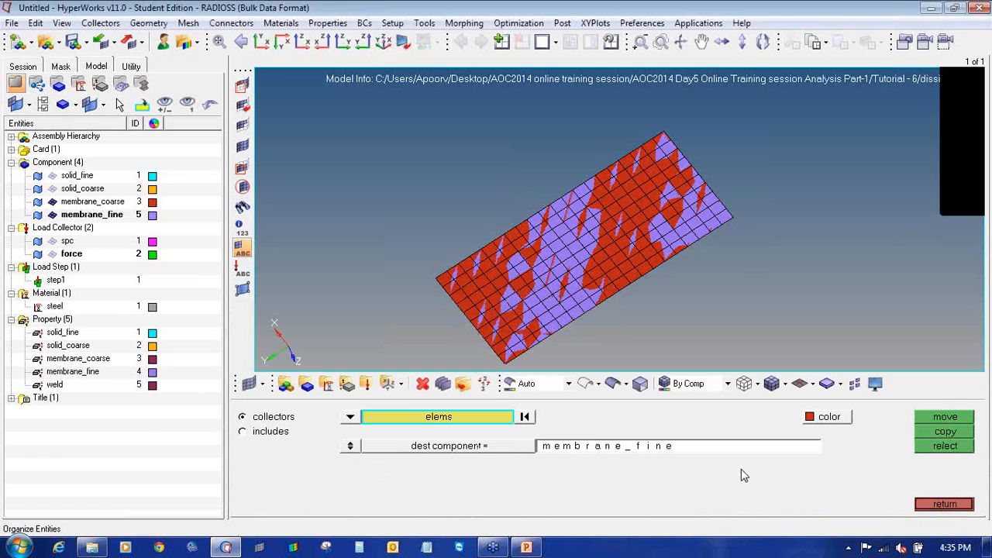
- Create an orange component named welds without a card image and assign it the weld property
left_click(307, 384)
left_click(512, 419)
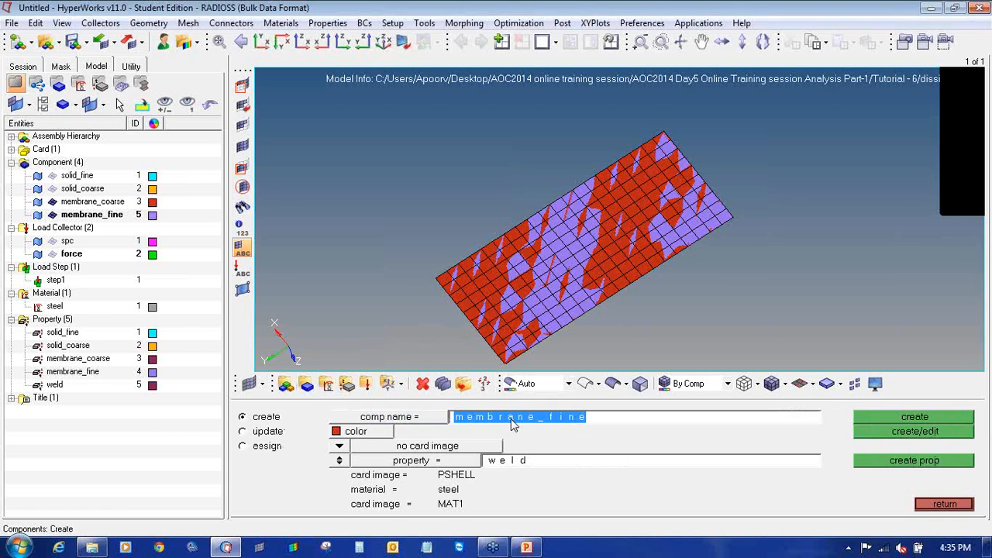
type("welds")
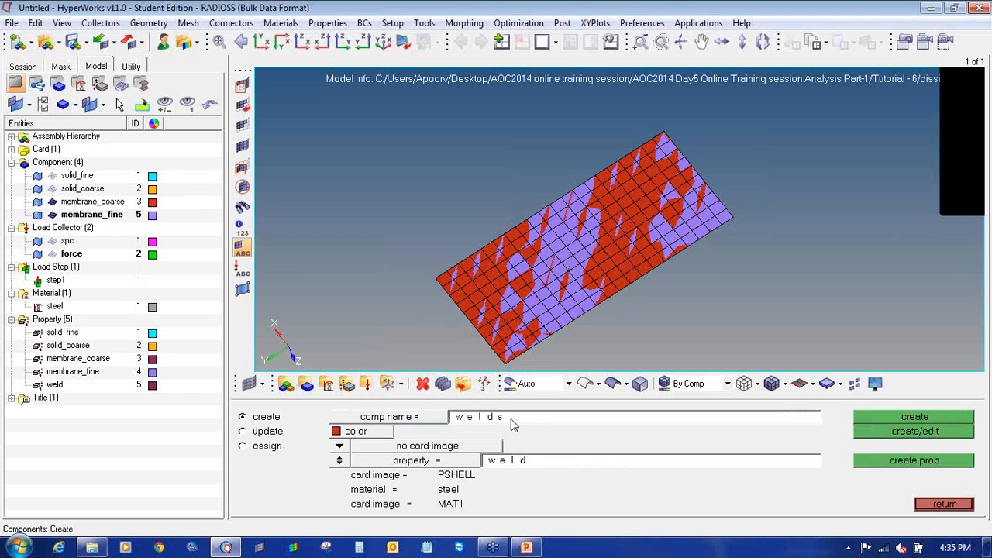
left_click(454, 462)
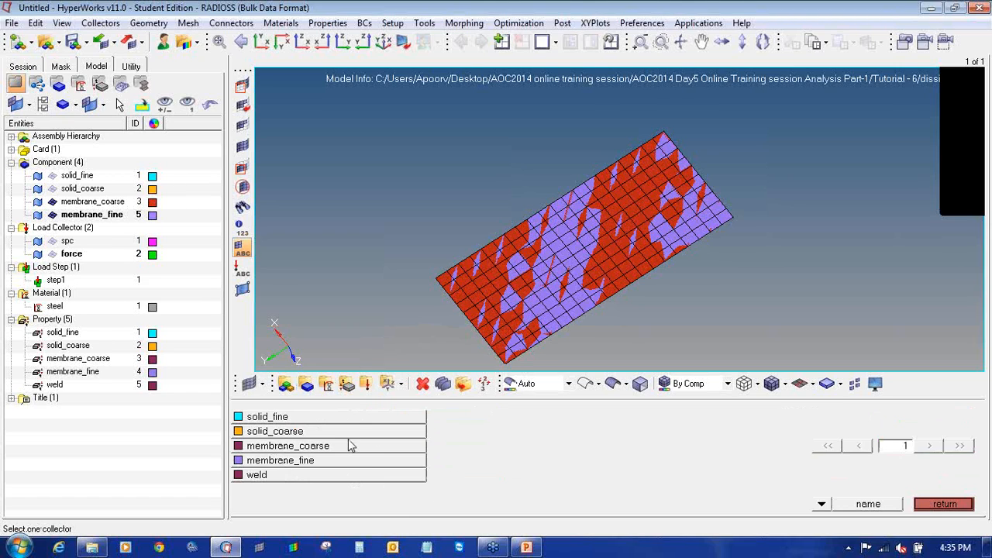
left_click(343, 476)
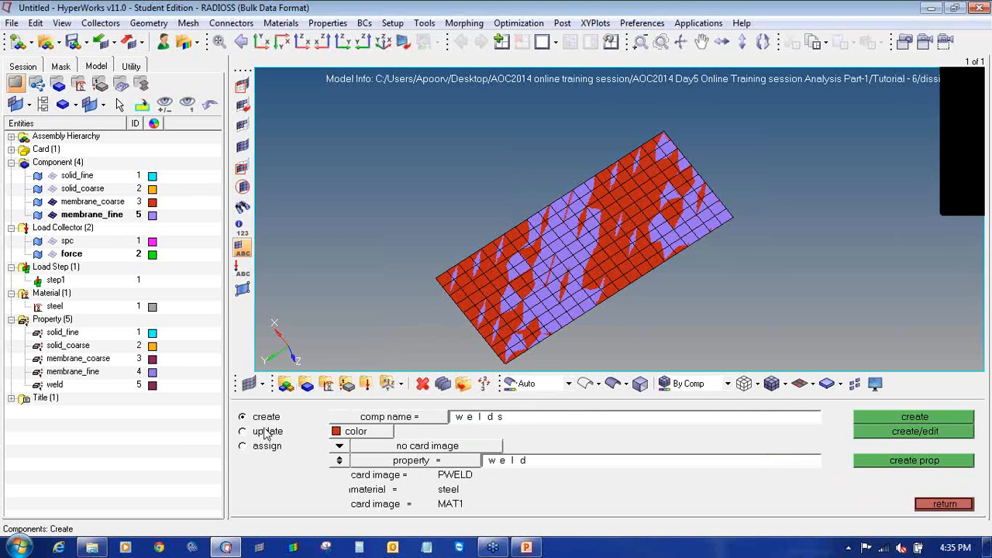
left_click(353, 431)
left_click(331, 468)
left_click(875, 418)
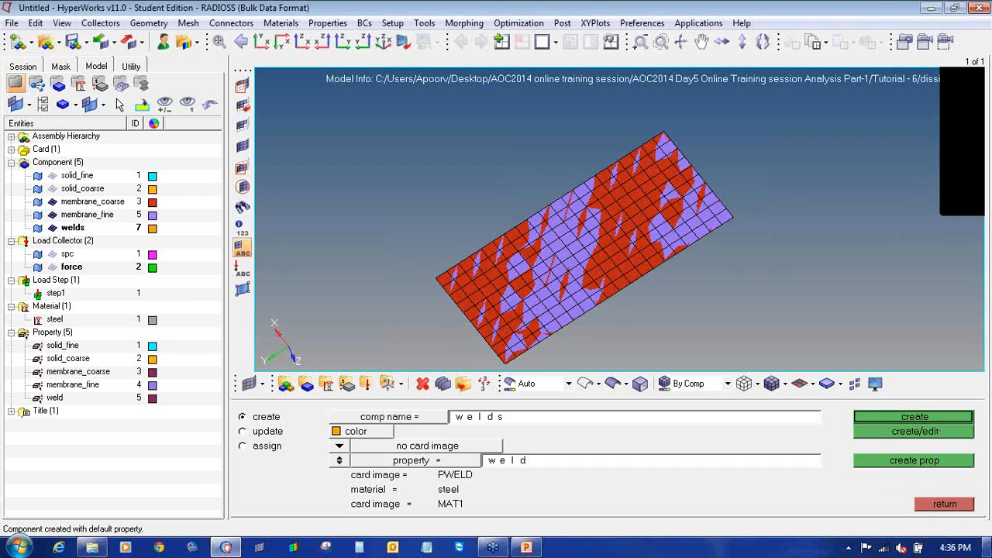
left_click(938, 505)
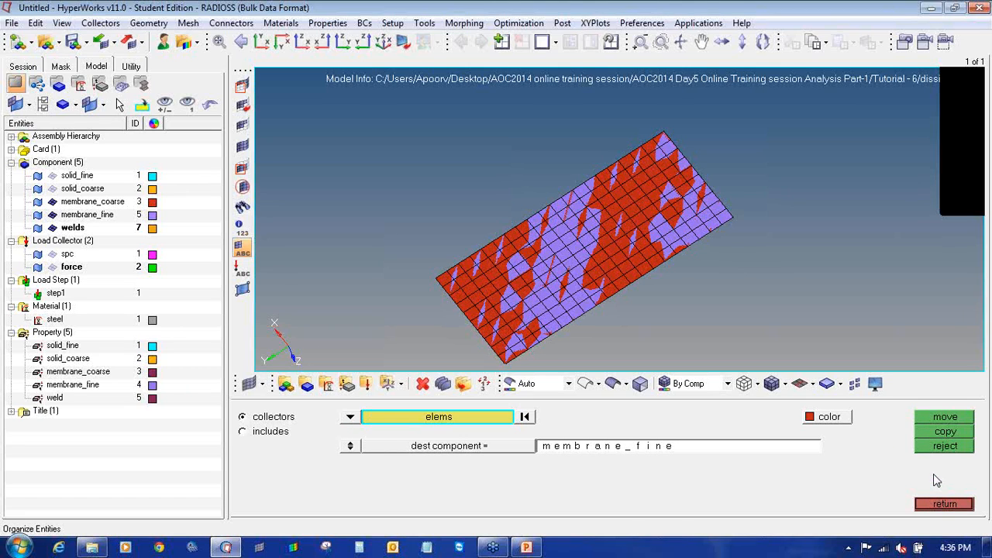
- Start a spotweld using elements and select all displayed membrane elements as the elements to connect
left_click(962, 504)
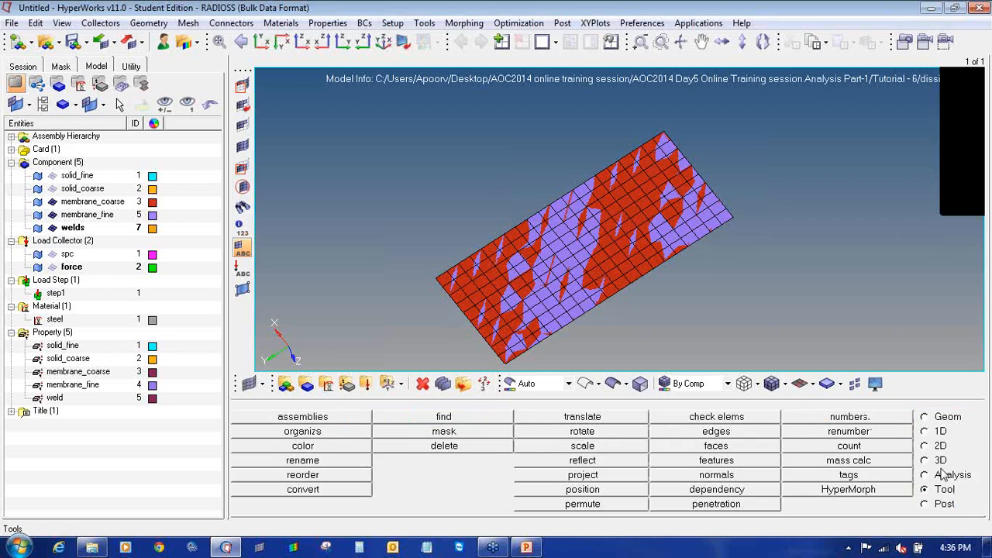
left_click(924, 432)
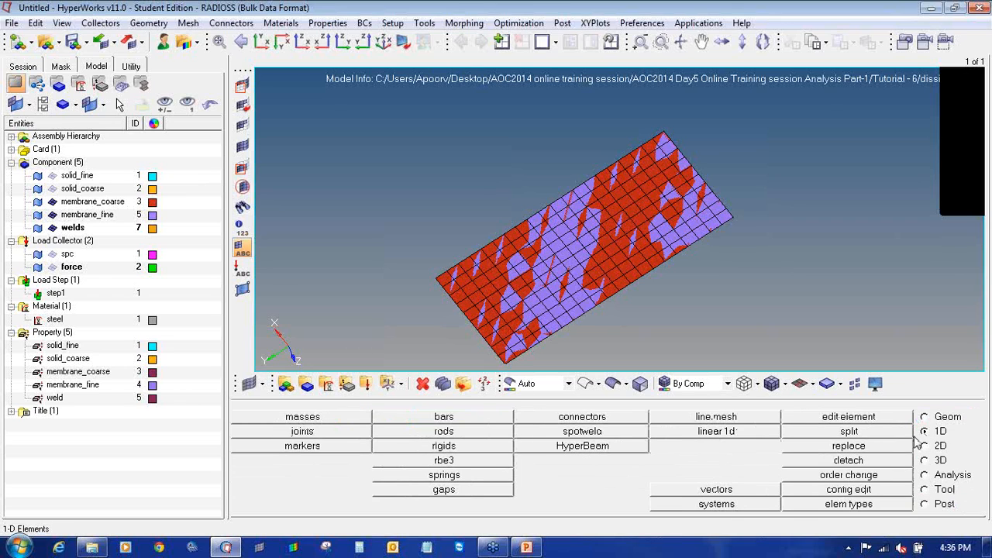
left_click(575, 434)
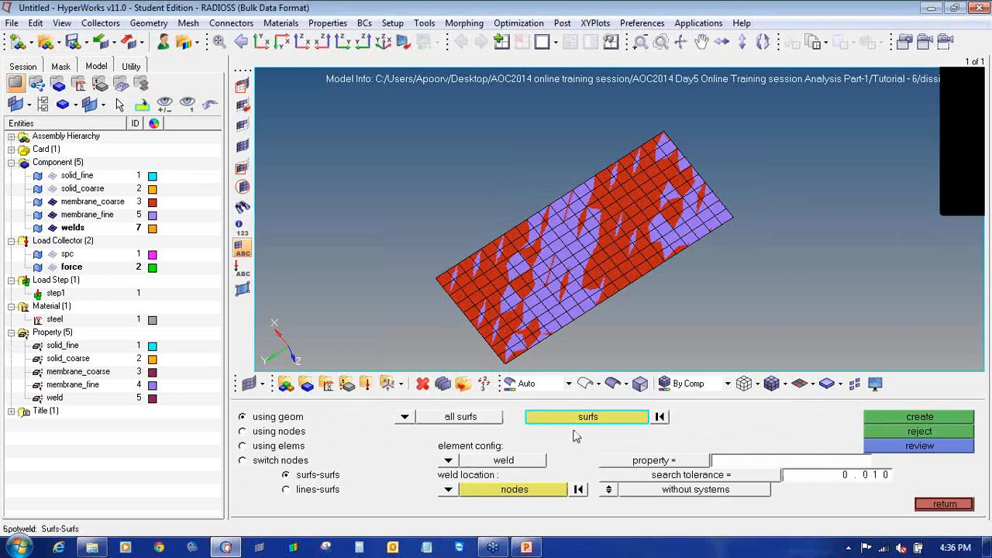
left_click(260, 450)
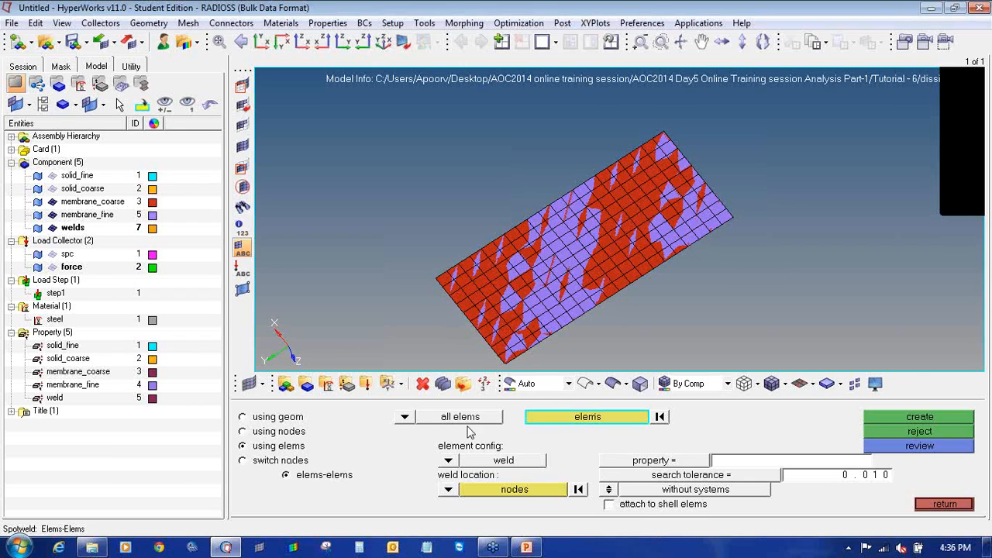
left_click(536, 420)
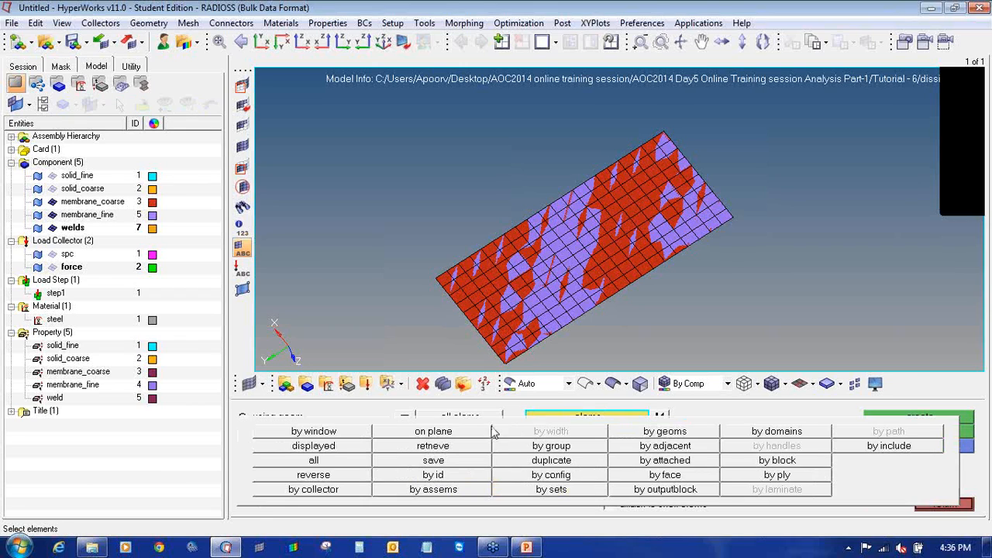
left_click(405, 418)
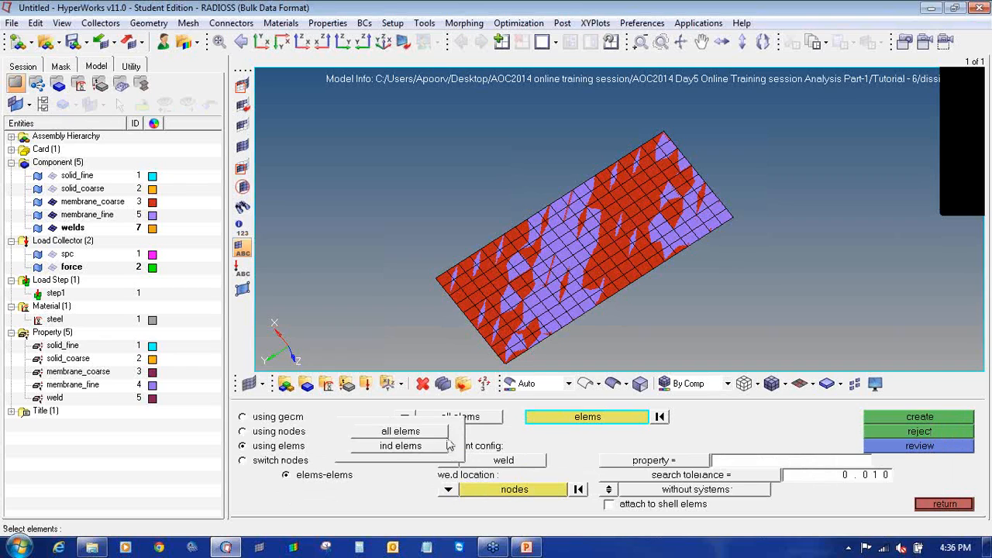
left_click(560, 418)
left_click(314, 461)
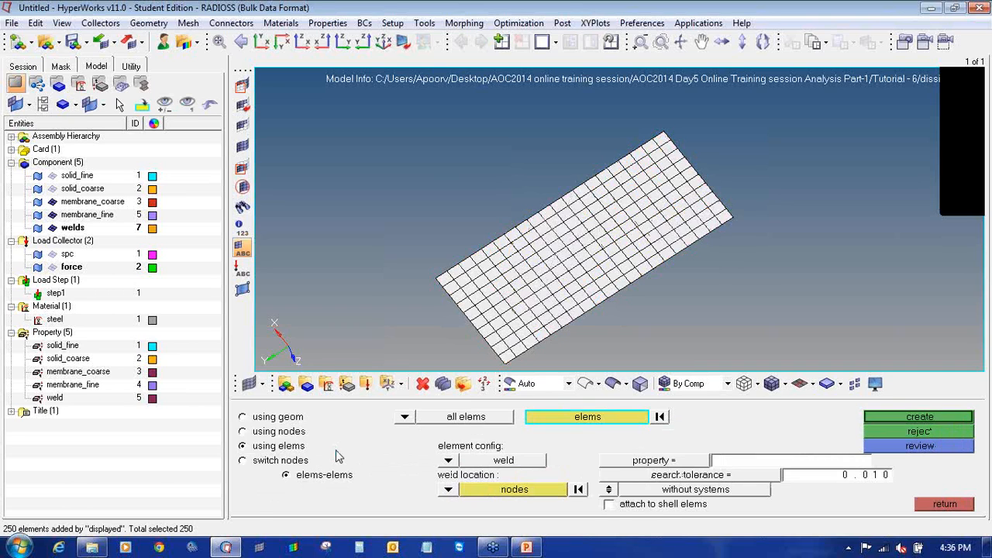
- Configure the spotweld with rod elements, the weld property and a search tolerance of 0.100
left_click(448, 462)
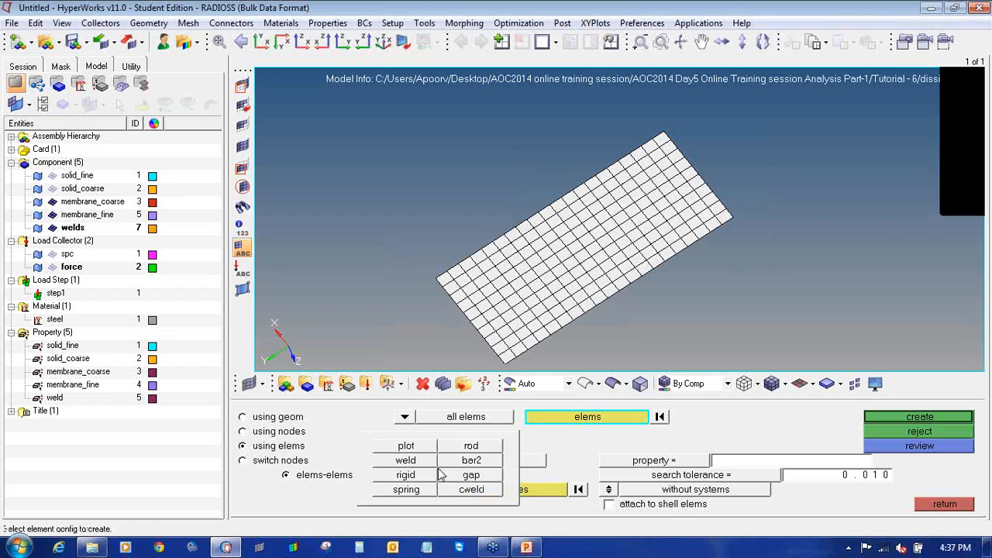
left_click(445, 450)
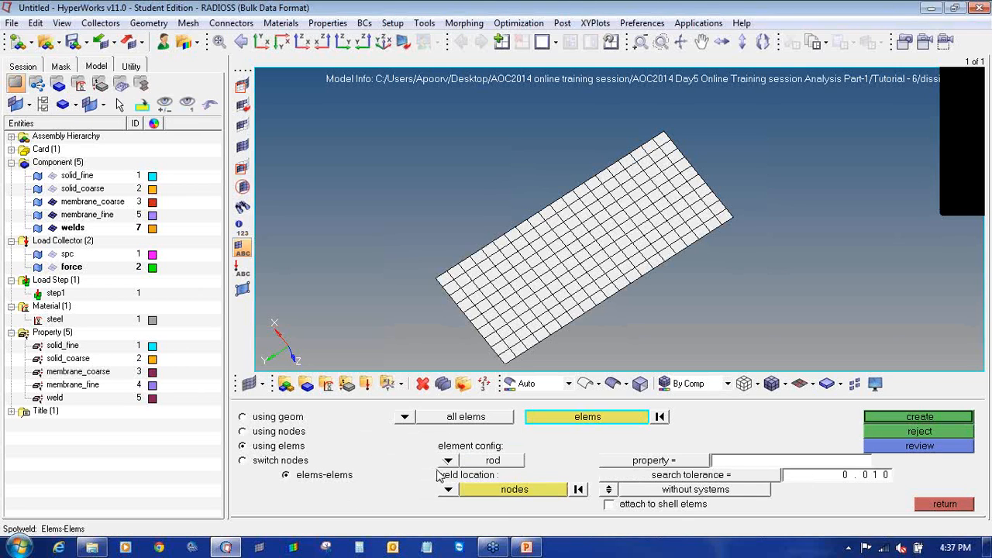
left_click(605, 463)
left_click(351, 476)
left_click(836, 481)
type("0.")
- Create the welds using all nodes of the membrane_fine component as weld locations
left_click(510, 495)
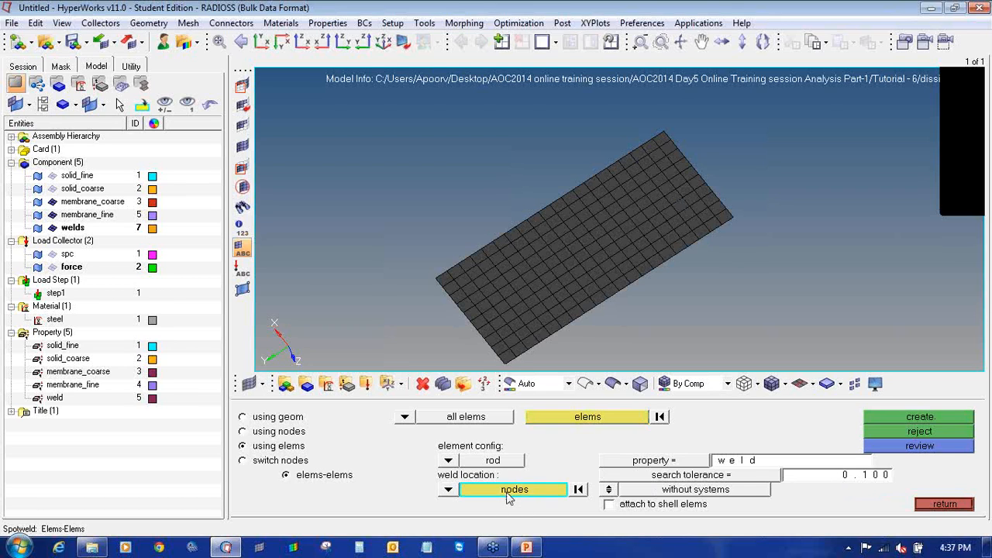
left_click(510, 495)
left_click(333, 496)
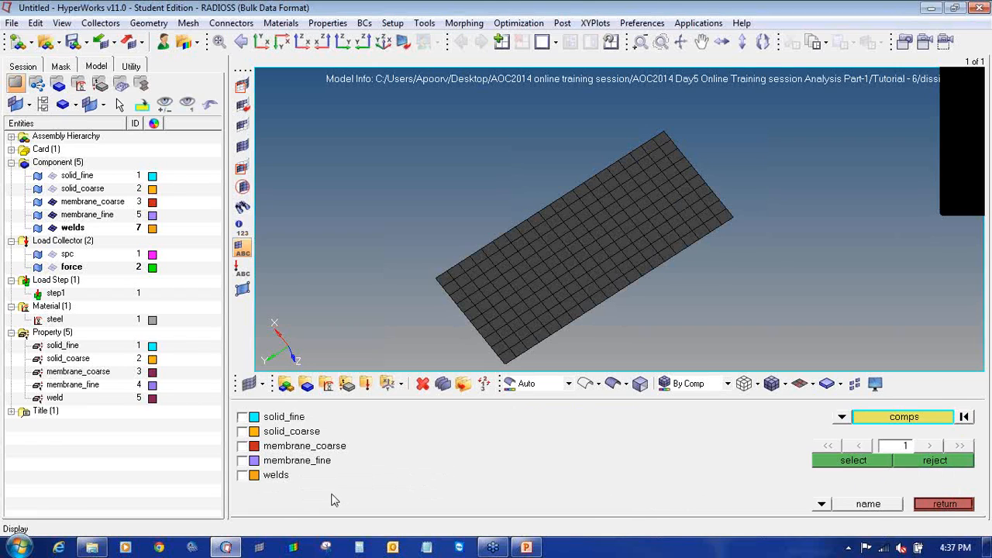
left_click(243, 461)
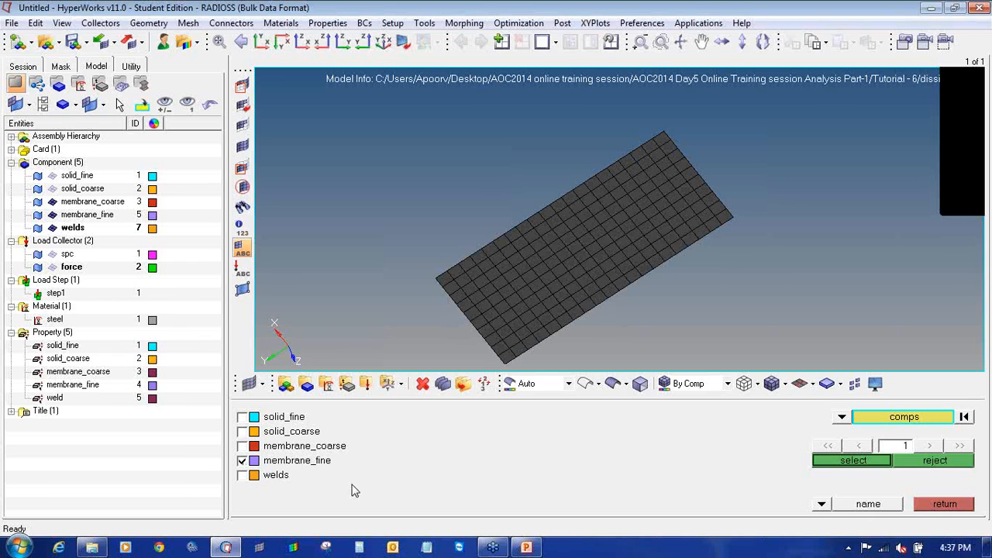
left_click(828, 464)
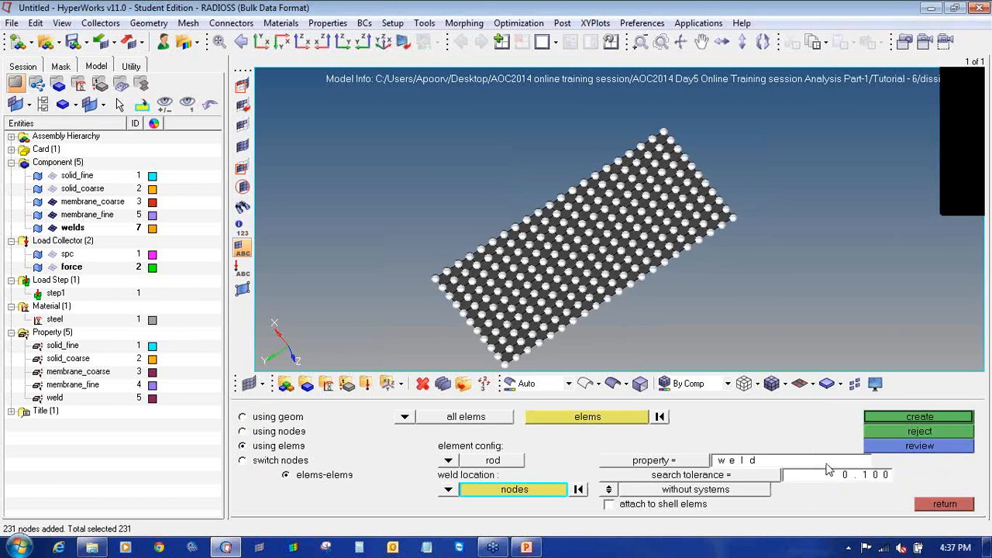
left_click(894, 417)
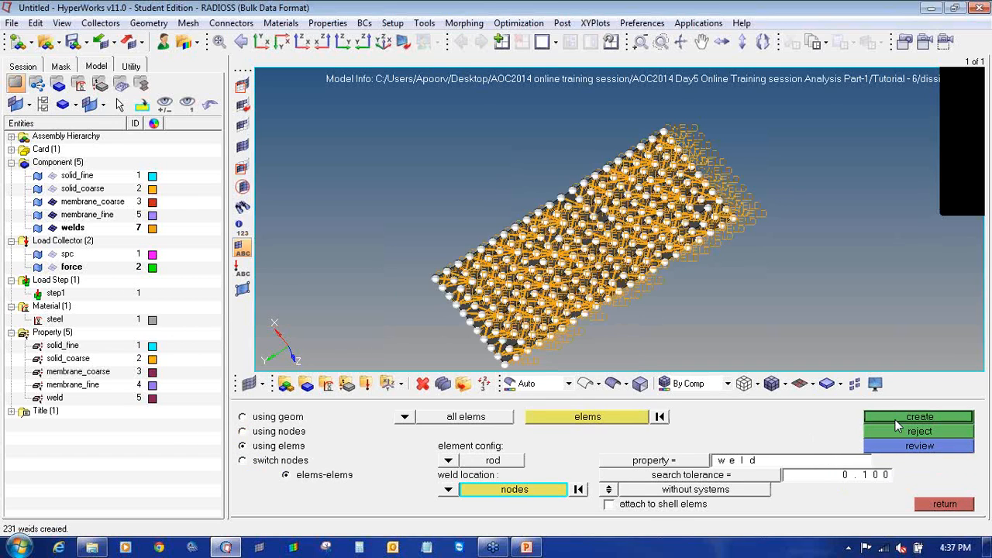
left_click(933, 505)
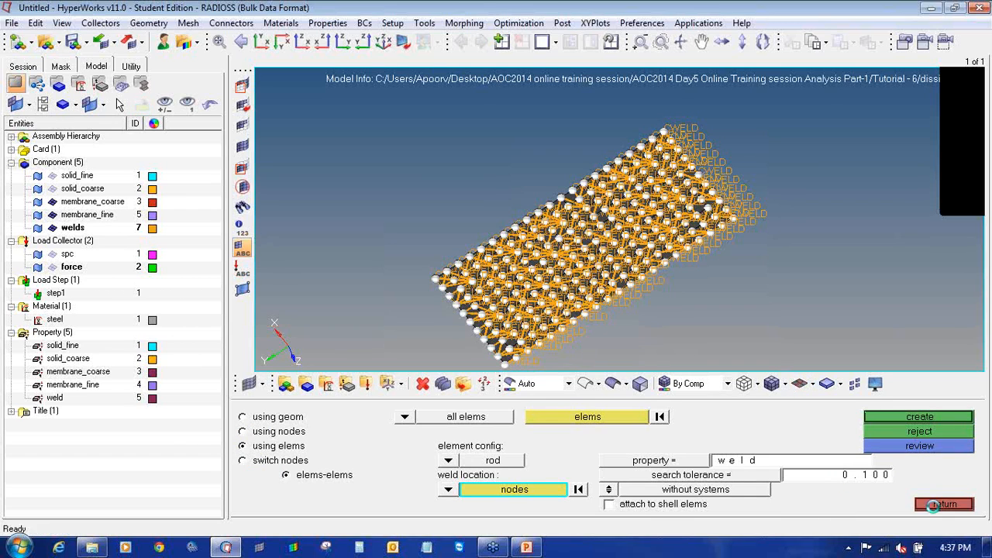
- Hide the membrane_fine and membrane_coarse elements and turn off the element labels, leaving only the welds displayed
left_click(53, 214)
left_click(52, 201)
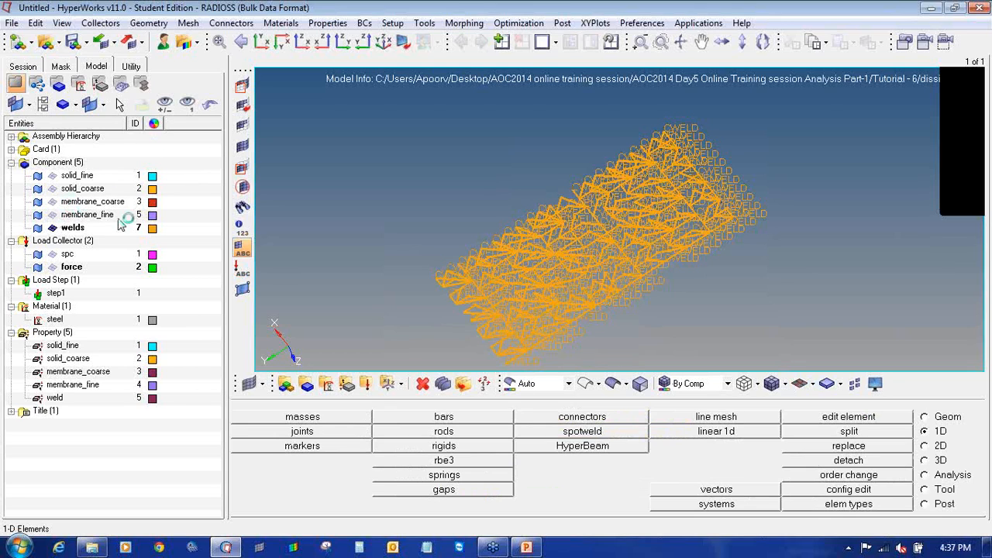
left_click(246, 248)
- Examine from several angles how the weld elements connect the nodes of the two membrane meshes
left_click_drag(607, 315, 394, 252, "ctrl")
right_click_drag(590, 254, 582, 281, "ctrl")
scroll(590, 136, "up", 7, "ctrl")
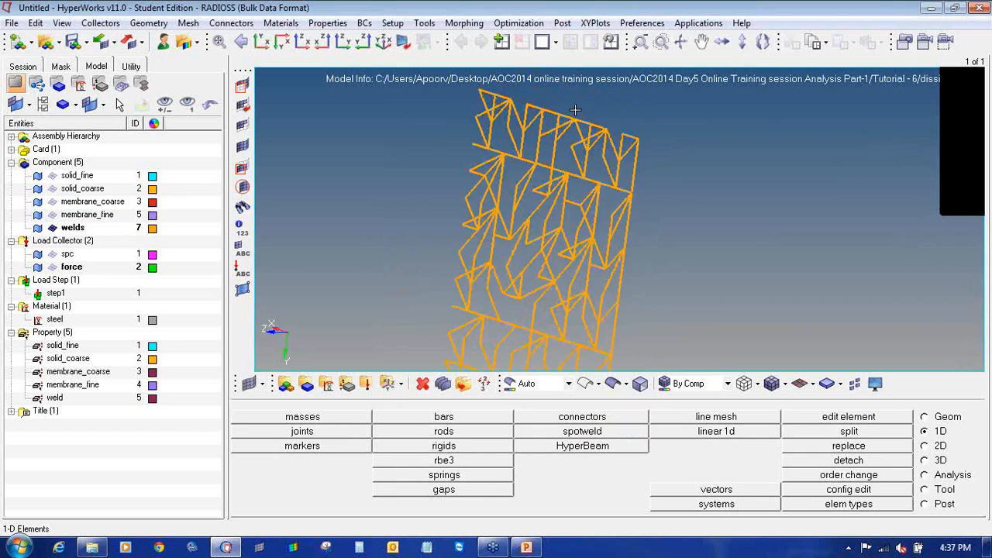
left_click_drag(613, 196, 594, 217, "ctrl")
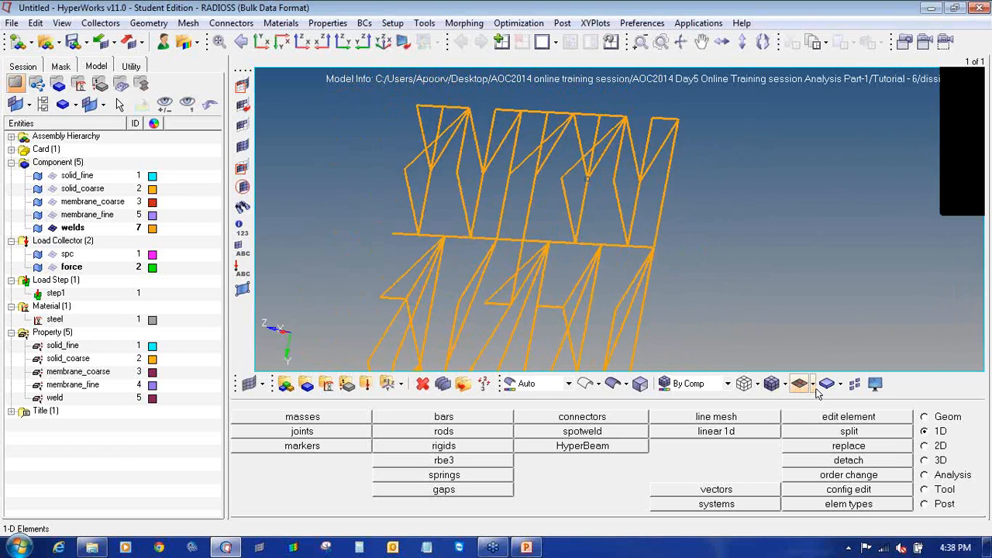
left_click(814, 385)
left_click(810, 425)
left_click(814, 387)
left_click(808, 406)
left_click_drag(623, 228, 619, 307, "ctrl")
right_click_drag(619, 307, 610, 200, "ctrl")
scroll(616, 244, "down", 3, "ctrl")
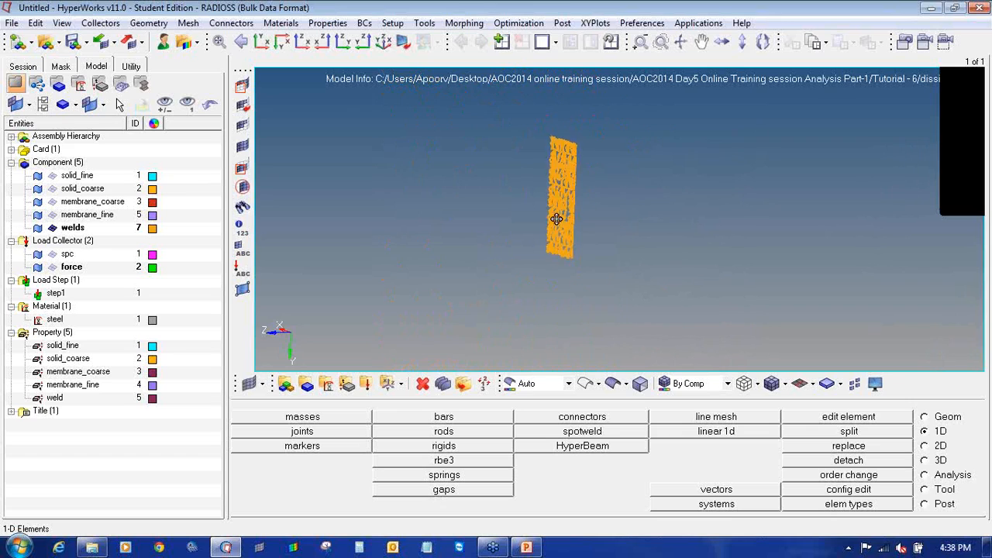
- Save the model as dissimilar in a new folder named weld inside the Tutorial - 6 folder
left_click(11, 23)
mouse_move(67, 107)
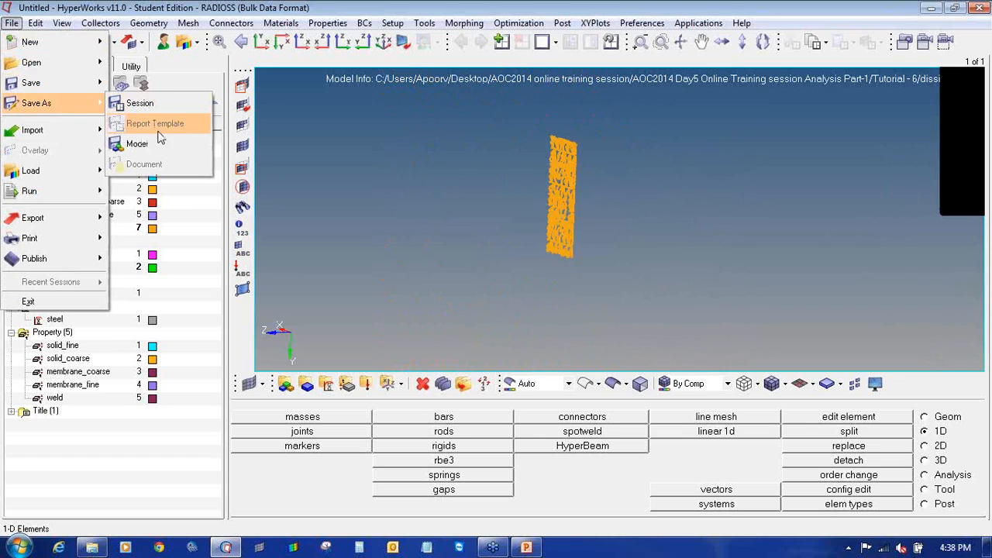
left_click(159, 142)
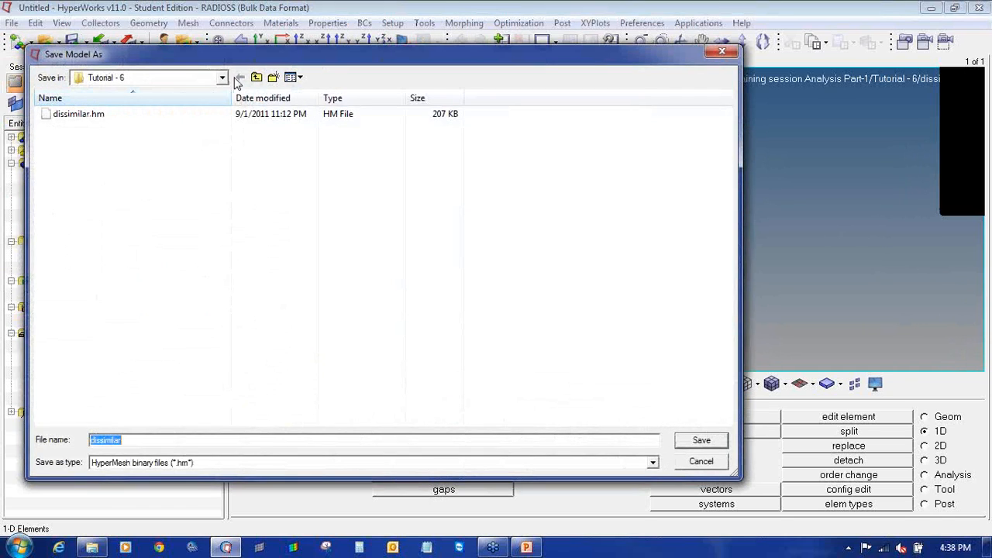
left_click(273, 78)
type("weld")
key("Return")
key("Return")
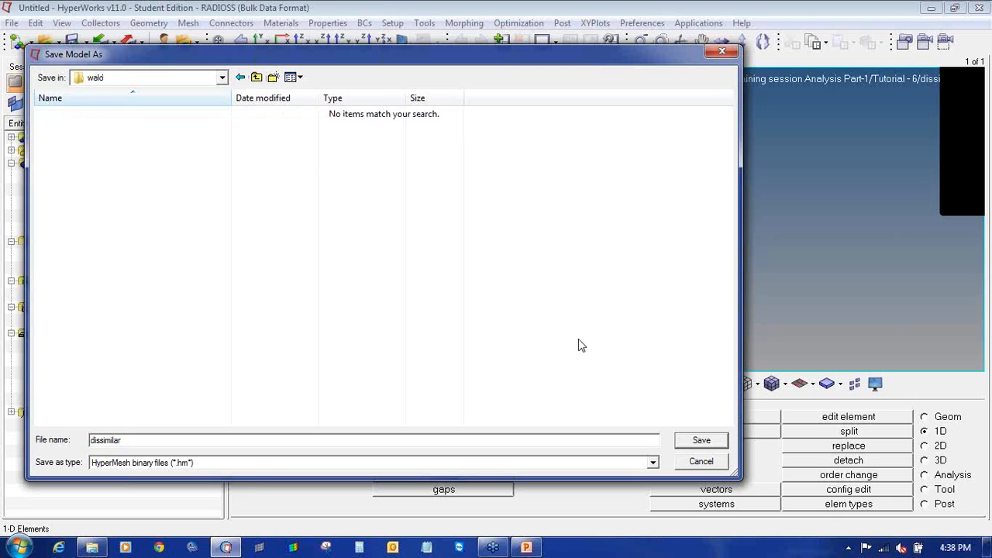
left_click(702, 441)
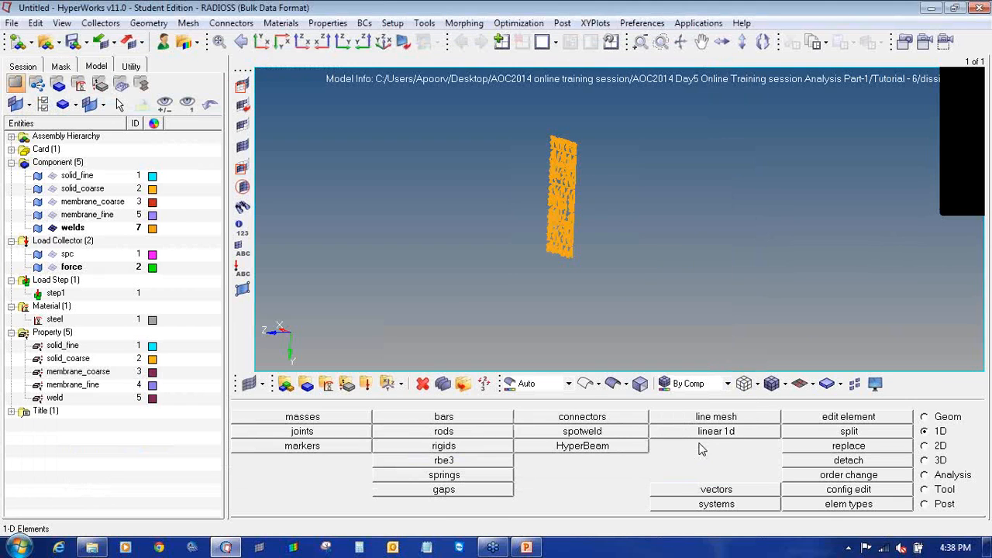
- Run the Radioss analysis on dissimilar.fem and close the solver window
left_click(954, 476)
left_click(853, 489)
left_click(887, 420)
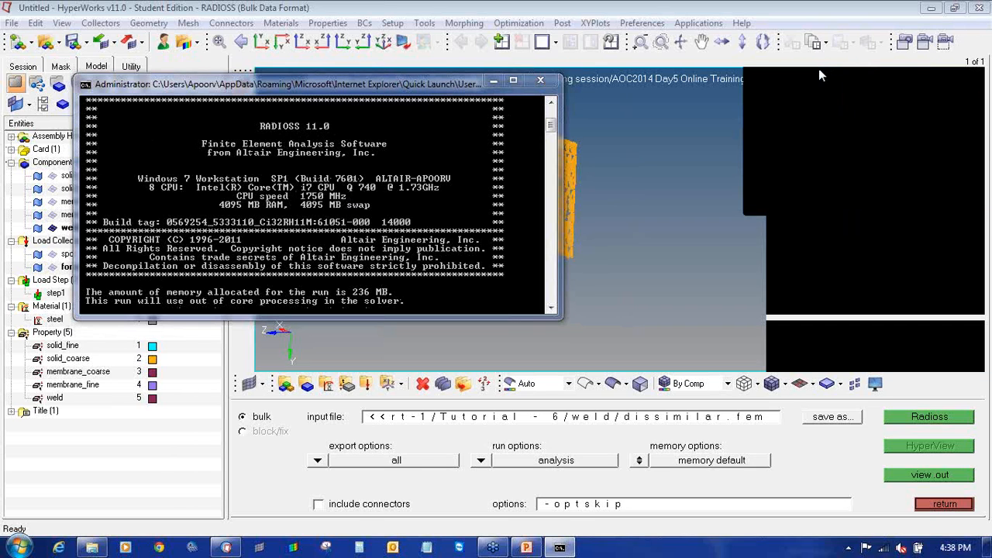
left_click(539, 82)
- Split the page into two side-by-side windows and activate the empty HyperView window
left_click(552, 43)
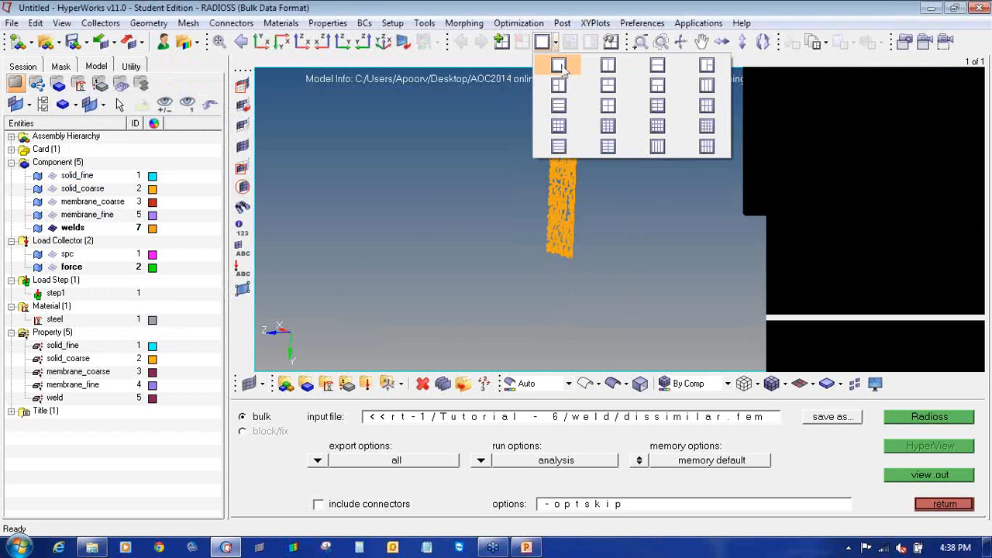
left_click(609, 68)
left_click(722, 158)
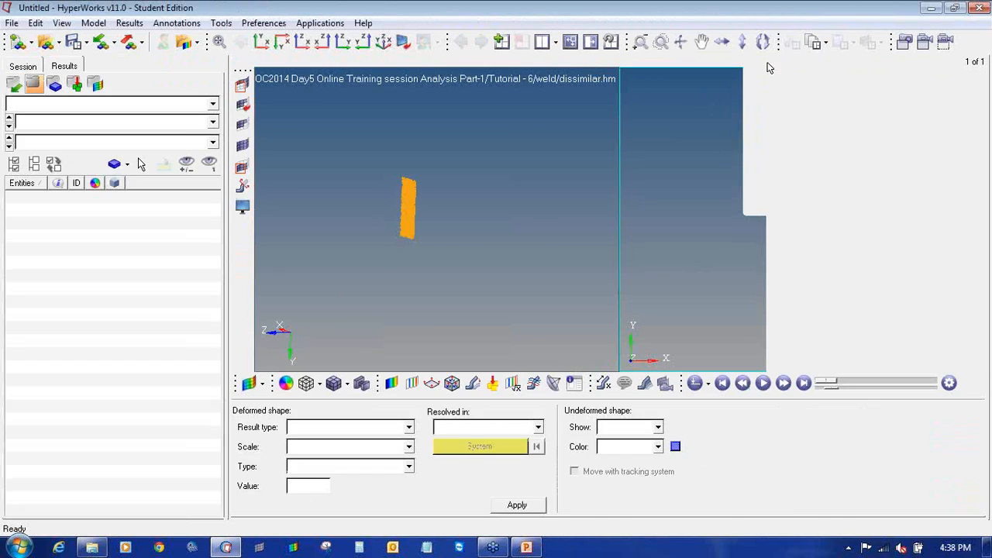
- Load the model and results from dissimilar.h3d in the weld folder of Tutorial - 6
left_click(47, 43)
left_click(325, 434)
left_click(257, 77)
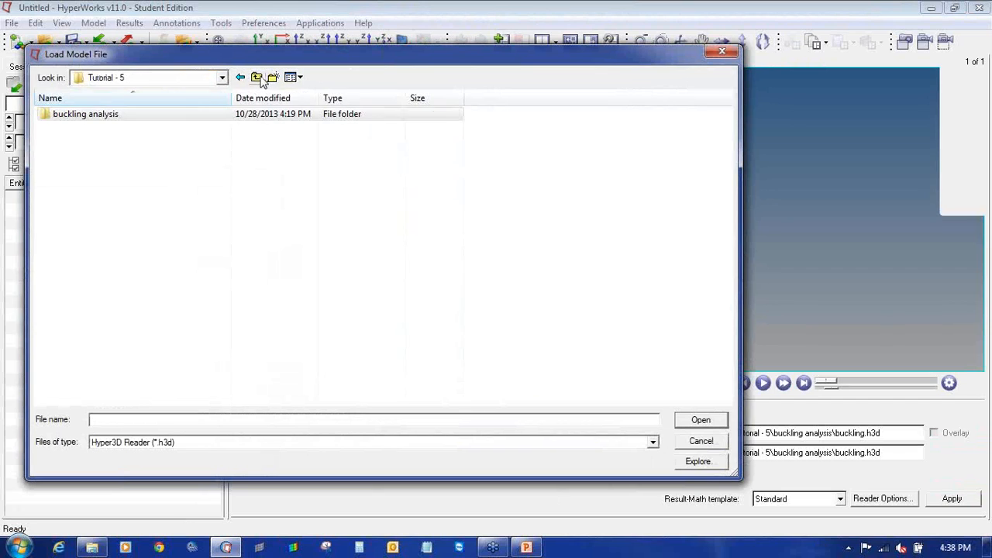
left_click(259, 78)
double_click(140, 190)
double_click(111, 125)
left_click(111, 125)
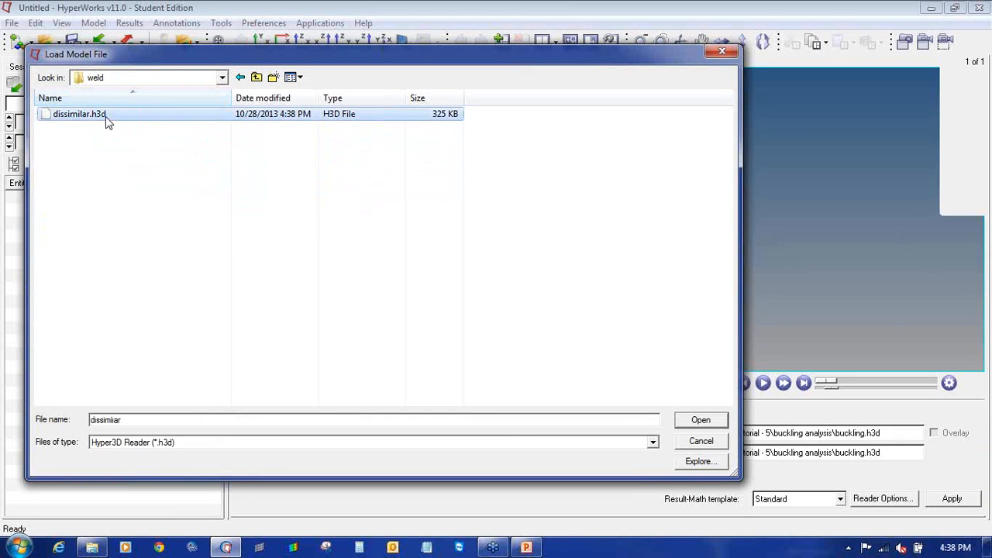
double_click(110, 125)
left_click(952, 499)
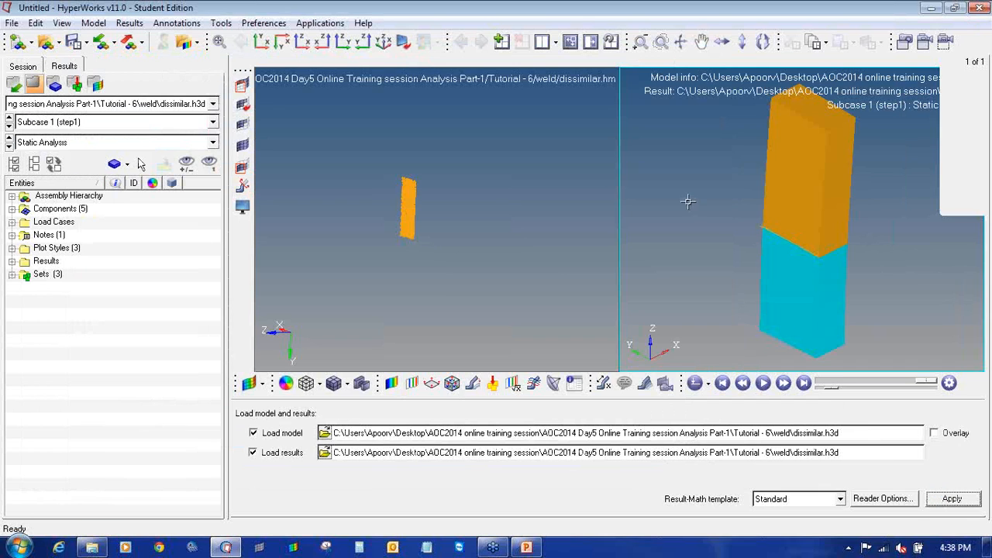
- Turn the loaded model to a side view and expand the results window to fill the page
scroll(744, 230, "down", 2, "ctrl")
left_click_drag(718, 156, 748, 206, "ctrl")
scroll(747, 206, "up", 2)
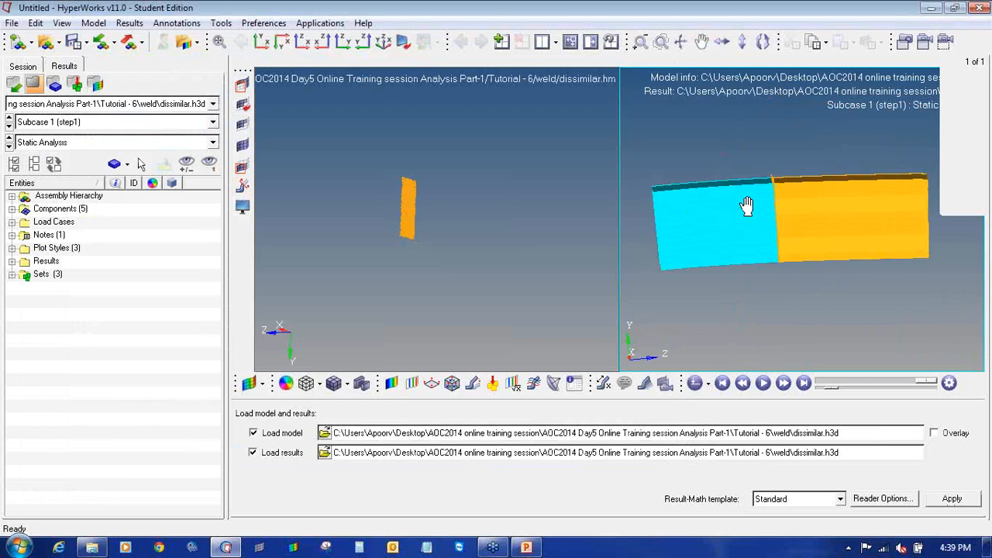
left_click(591, 42)
scroll(638, 224, "up", 3)
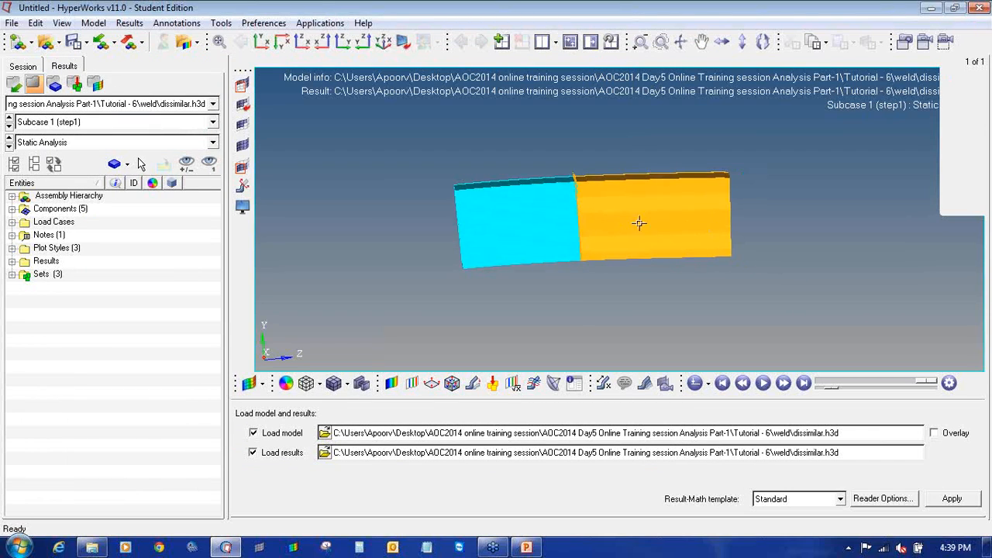
scroll(592, 219, "down", 1)
- Contour the displacement magnitude on the model and animate the deformation
left_click(385, 383)
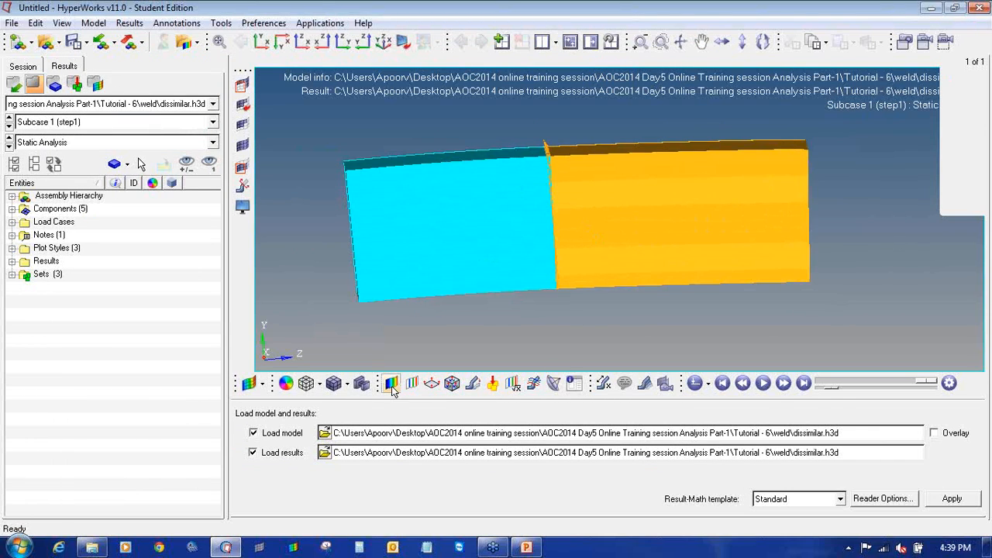
left_click(574, 506)
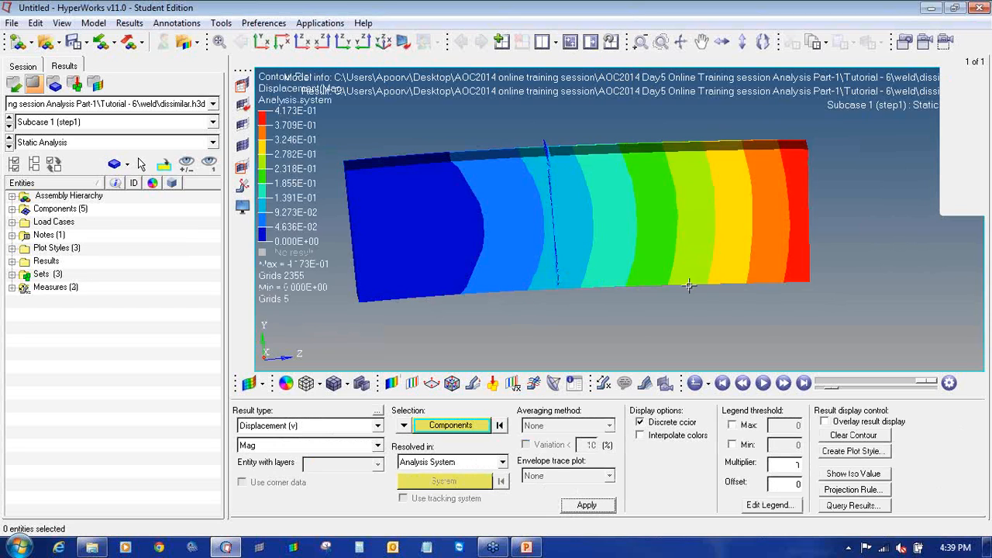
left_click(763, 383)
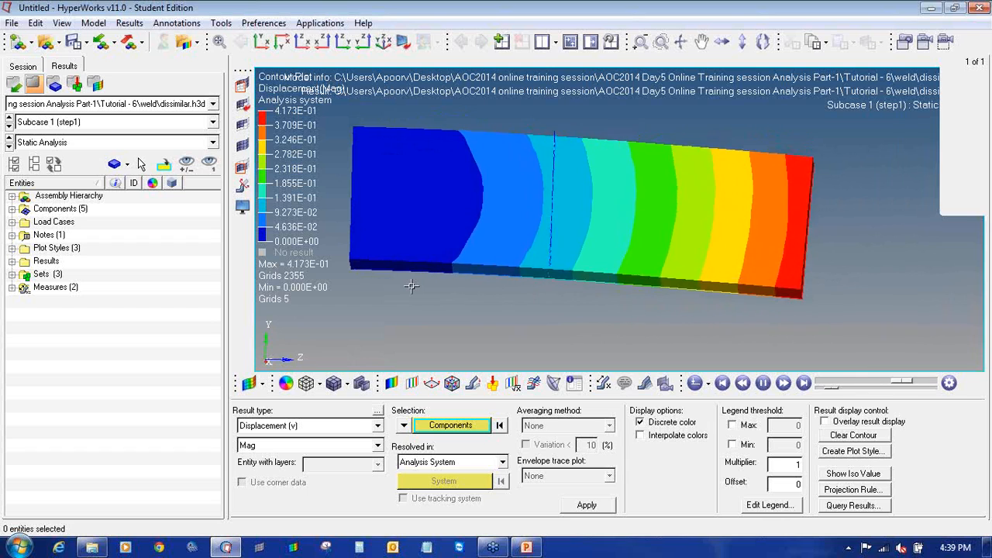
- Contour the von Mises element stresses (2D & 3D) with simple averaging
left_click(353, 426)
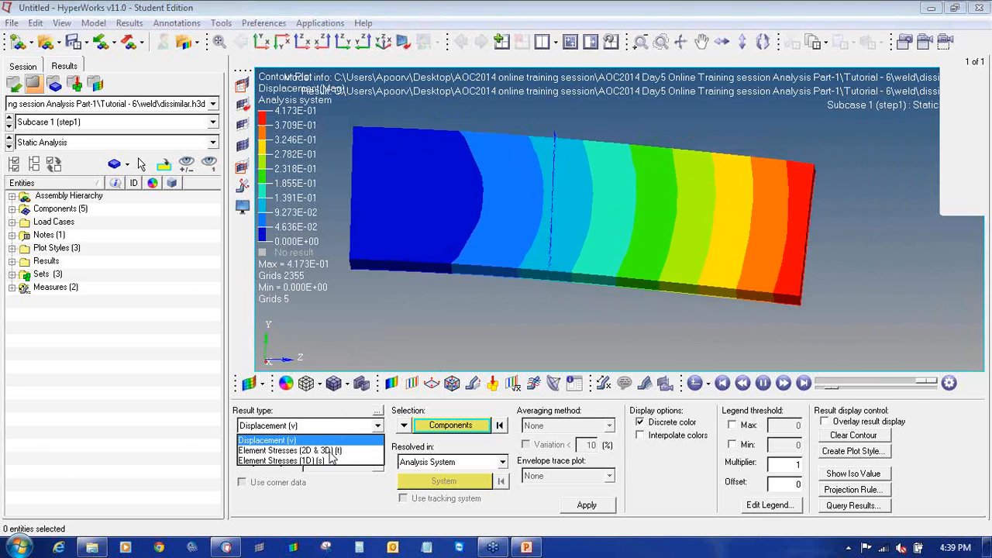
left_click(331, 451)
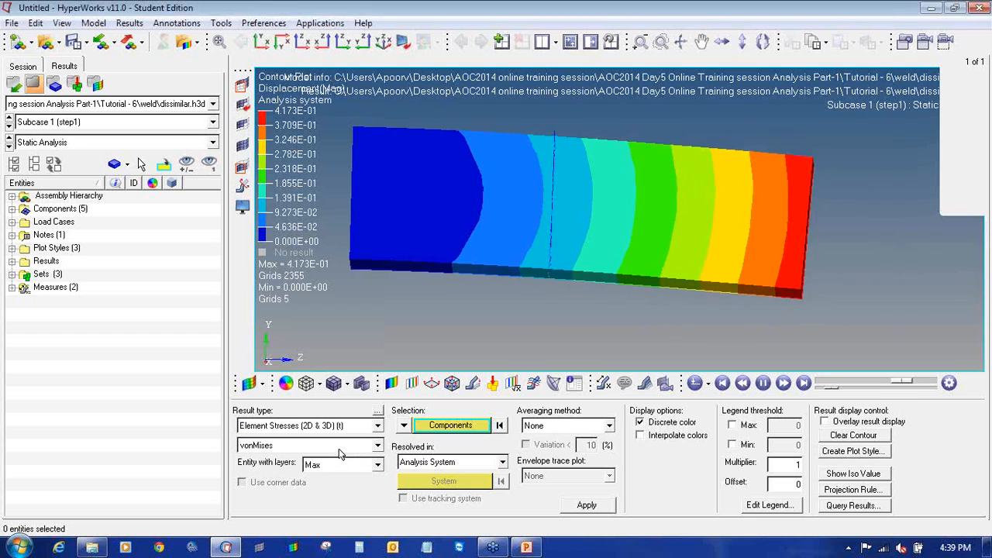
left_click(566, 426)
left_click(543, 450)
left_click(607, 506)
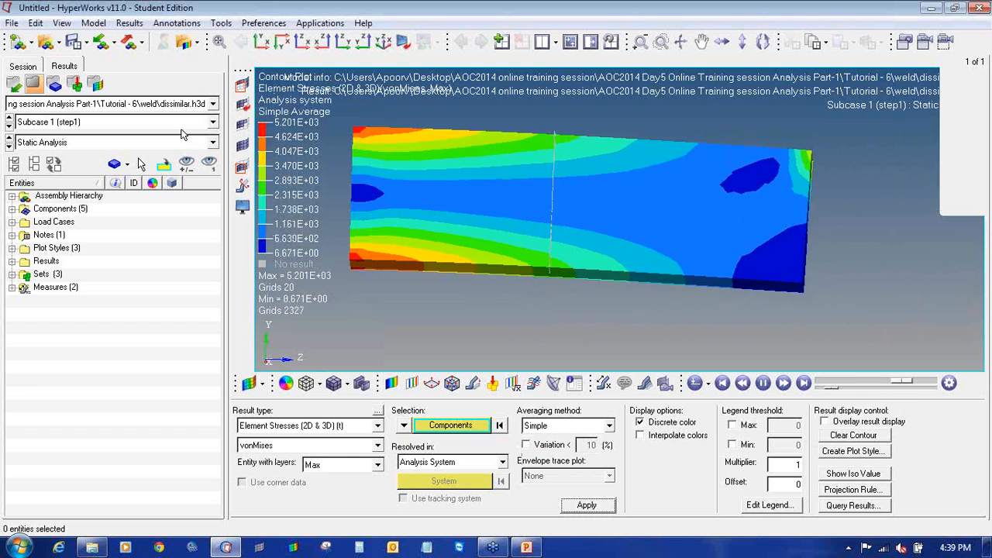
- Hide the welds component, show the mesh lines on the stress contour in an angled view, and stop the animation
left_click(23, 208)
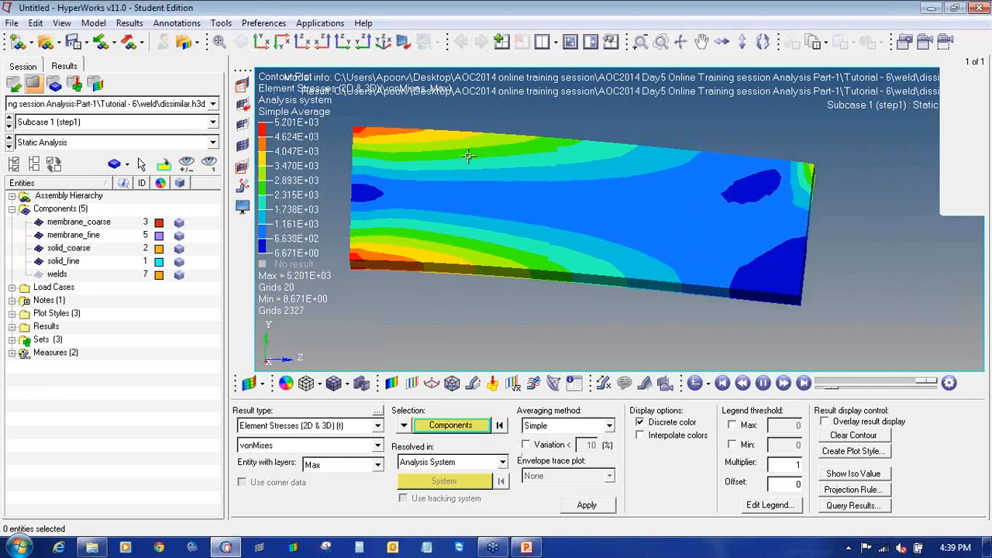
left_click(333, 384)
left_click_drag(598, 328, 424, 268, "ctrl")
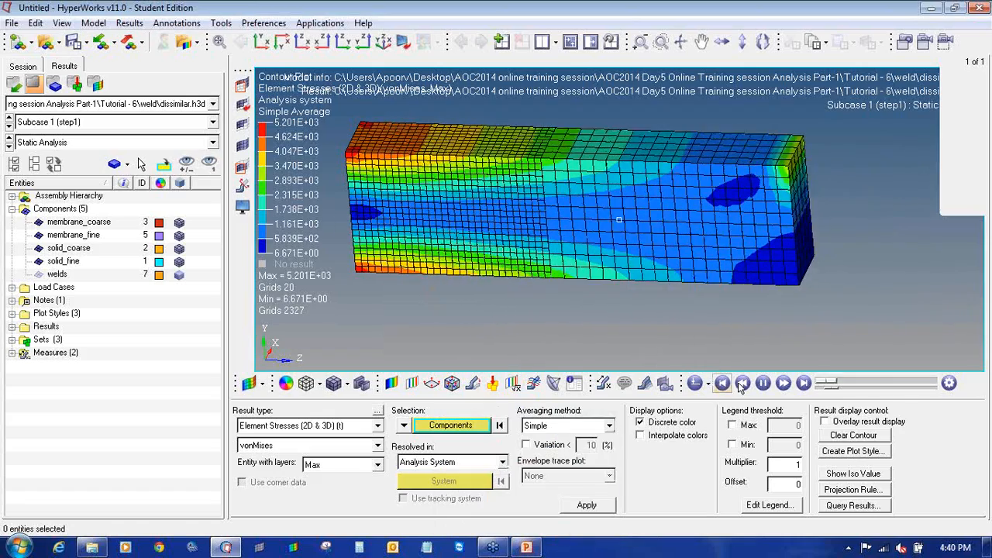
left_click(763, 383)
- Clear the loaded results and the weld model, and return the page to a single-window layout
left_click(17, 42)
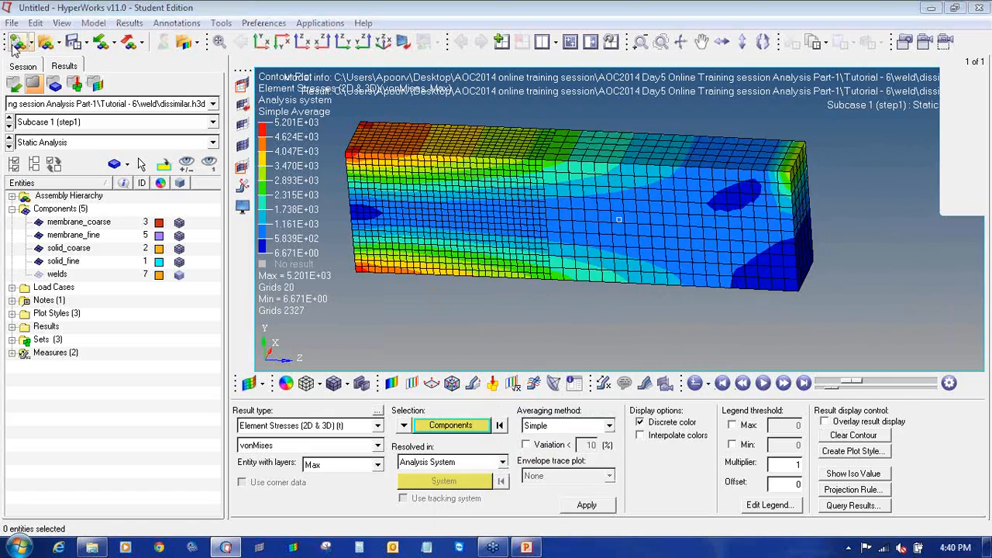
left_click(538, 324)
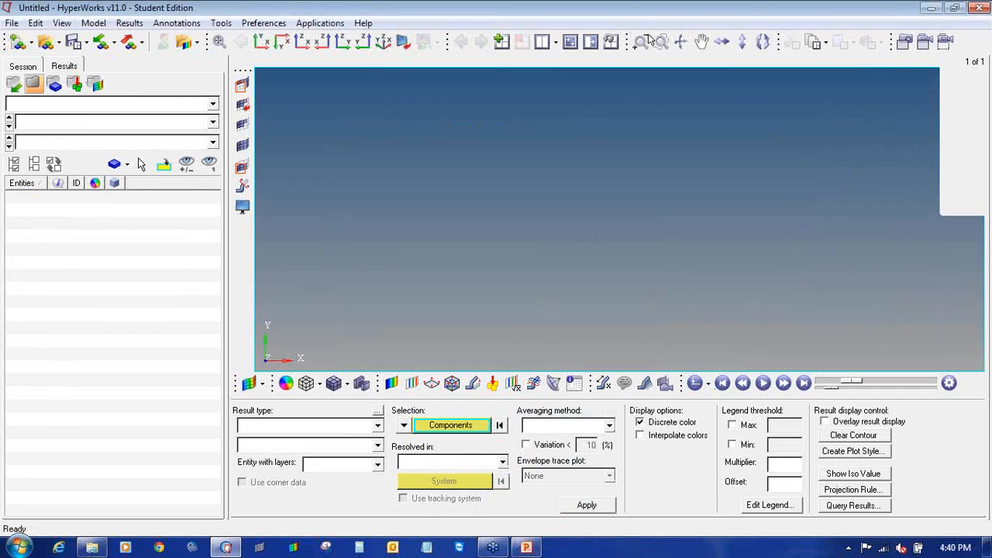
left_click(570, 45)
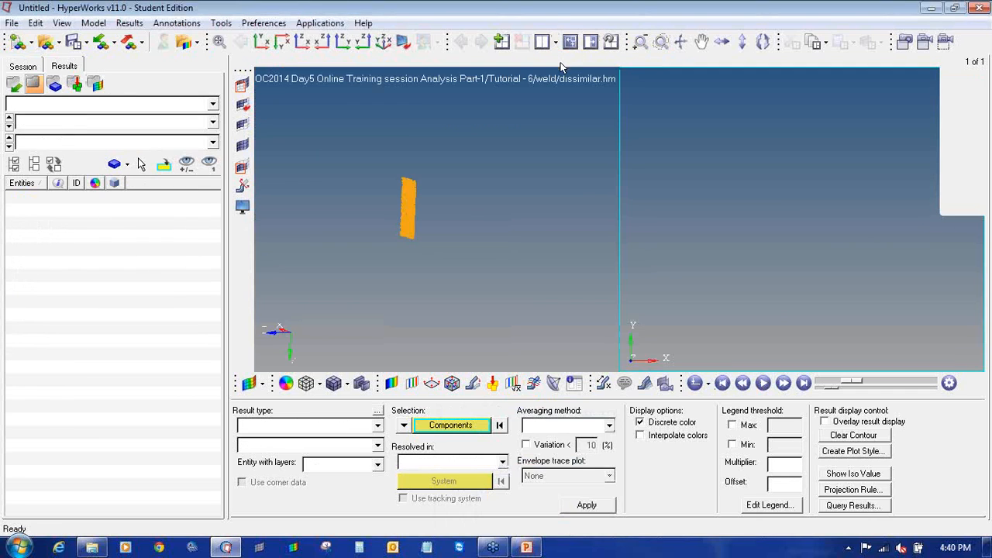
left_click(547, 104)
left_click(555, 42)
left_click(566, 71)
left_click(17, 42)
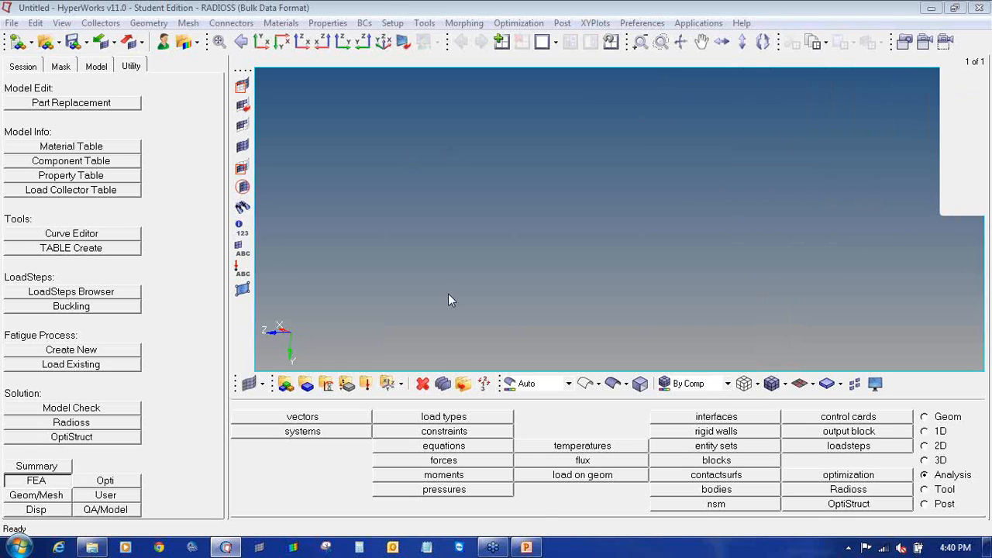
- Switch to PowerPoint and present the RD-1060 composite aircraft structure slide with its tutorial description
left_click(526, 547)
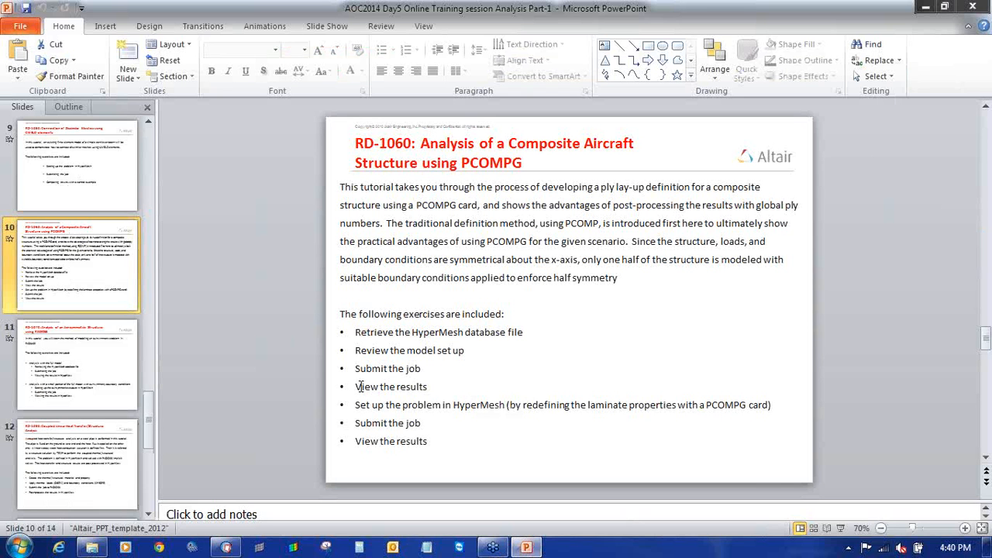
left_click(848, 528)
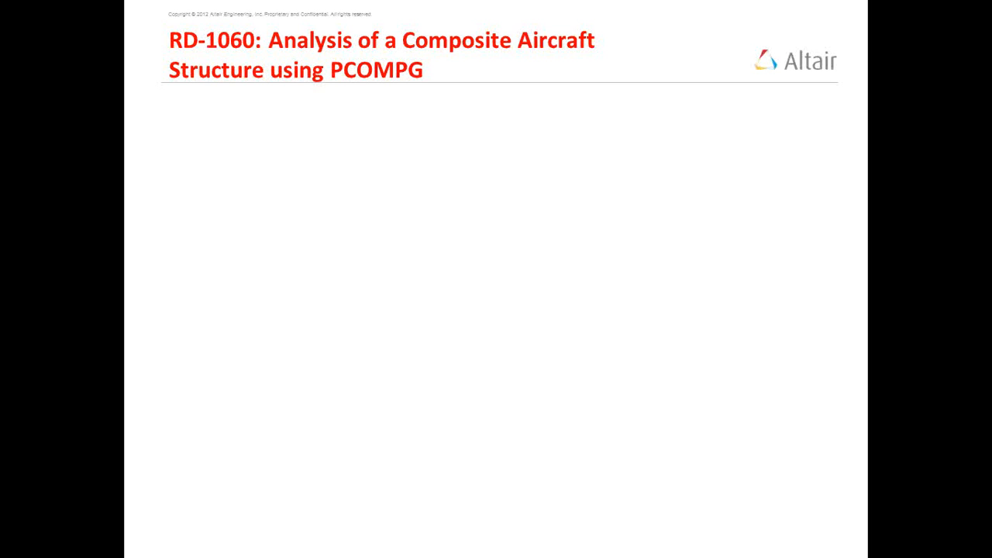
key("Right")
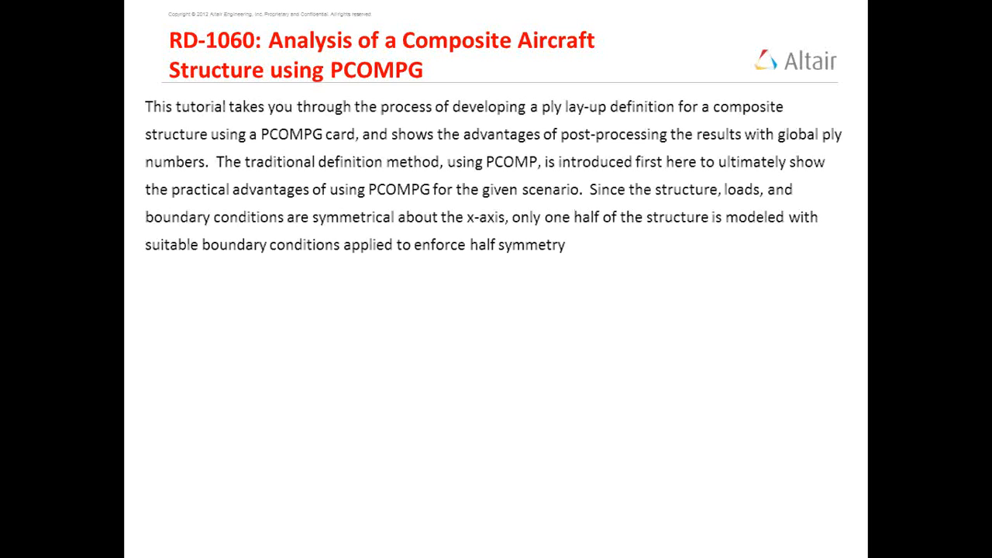
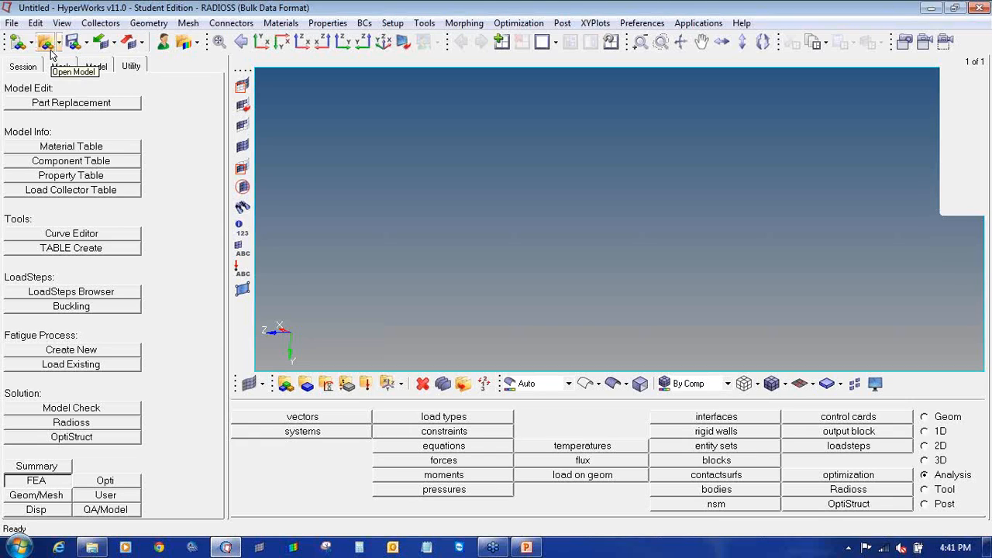
- Open the frame.hm model from the Tutorial - 7 folder
left_click(48, 45)
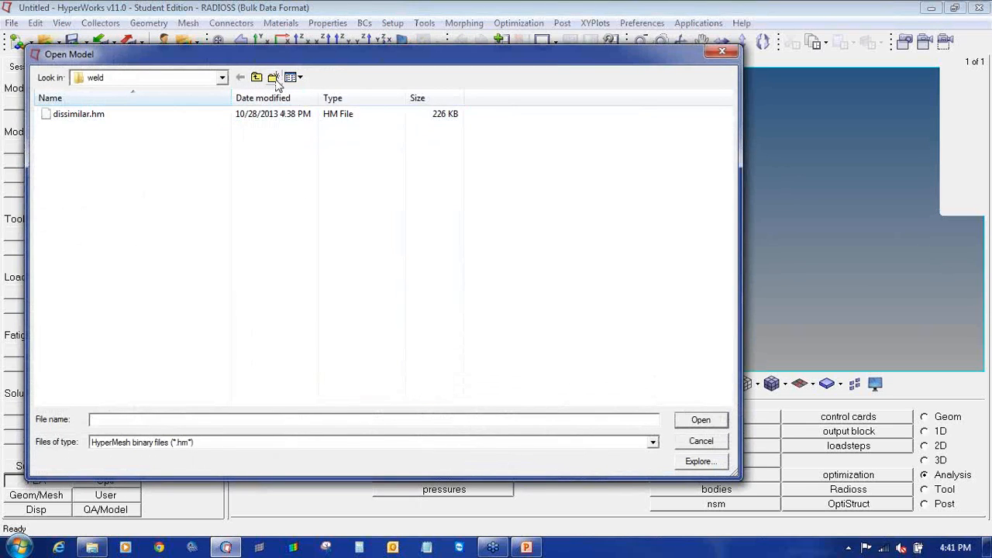
left_click(257, 77)
left_click(257, 77)
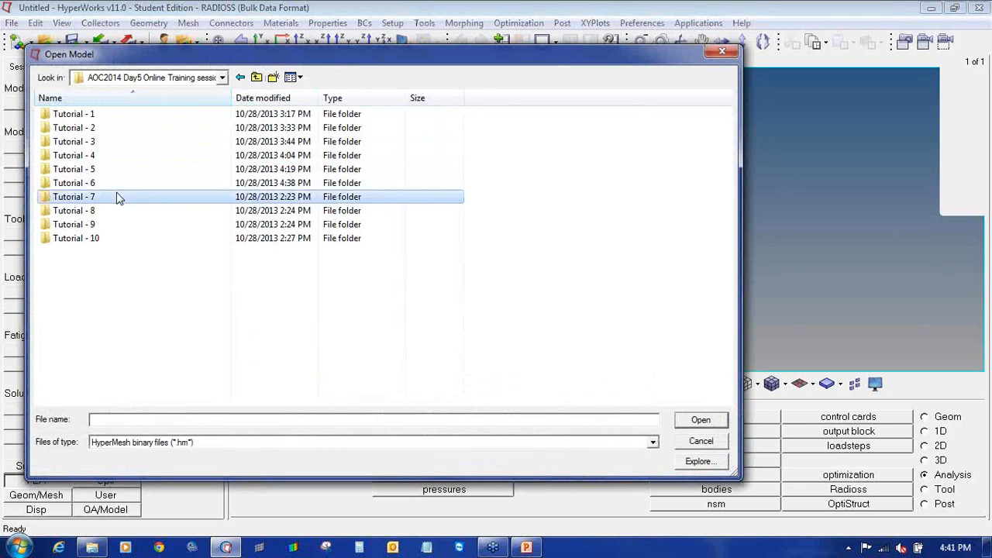
double_click(116, 196)
double_click(104, 119)
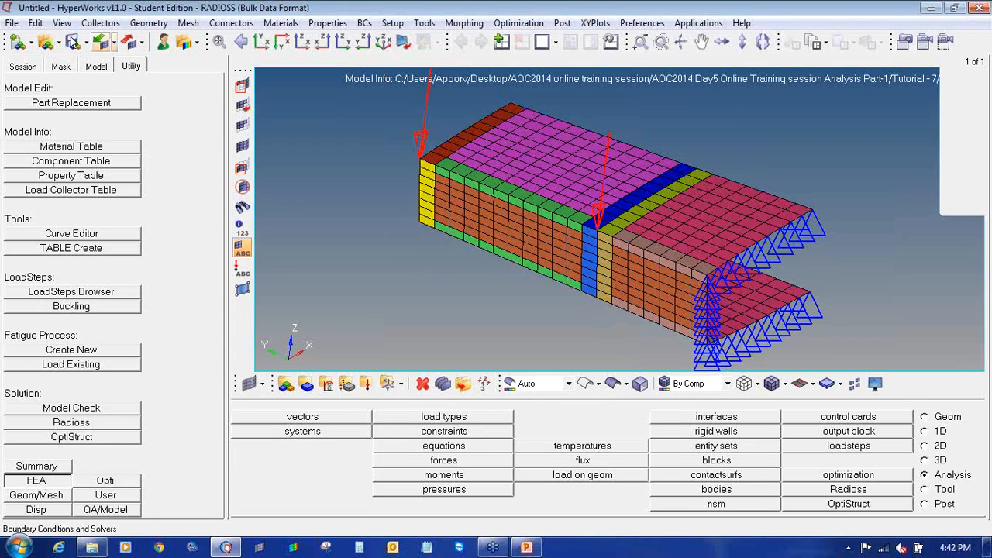
- Display the model tree listing the entities of the frame model
left_click(9, 23)
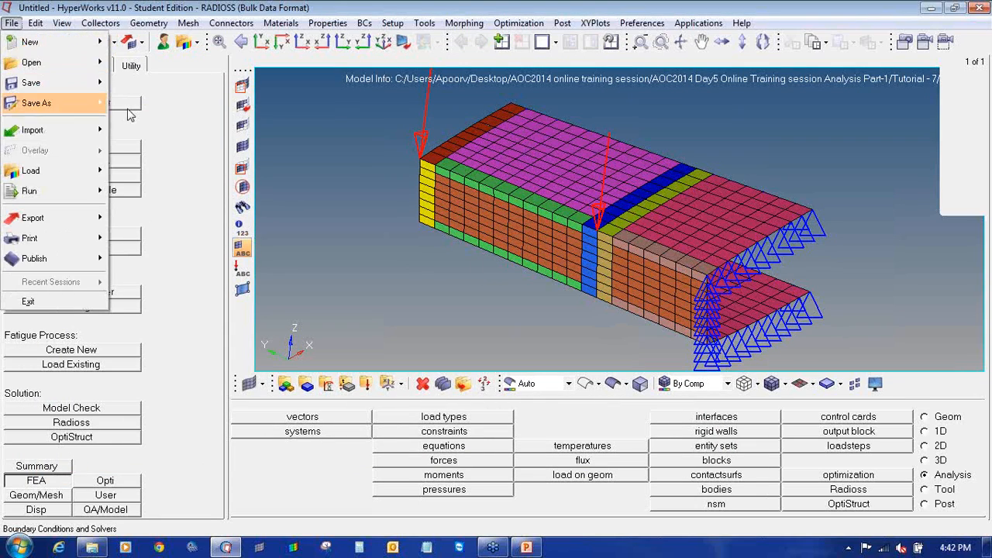
left_click(432, 181)
left_click(107, 68)
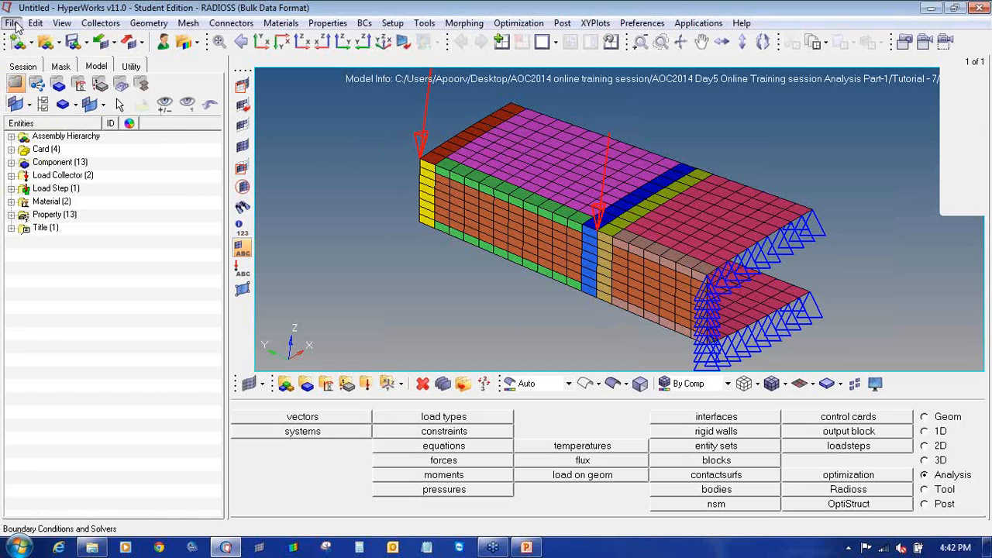
- Save the model under the name frame in a new folder named 1st run inside the Tutorial - 7 folder
left_click(11, 22)
mouse_move(36, 103)
left_click(137, 145)
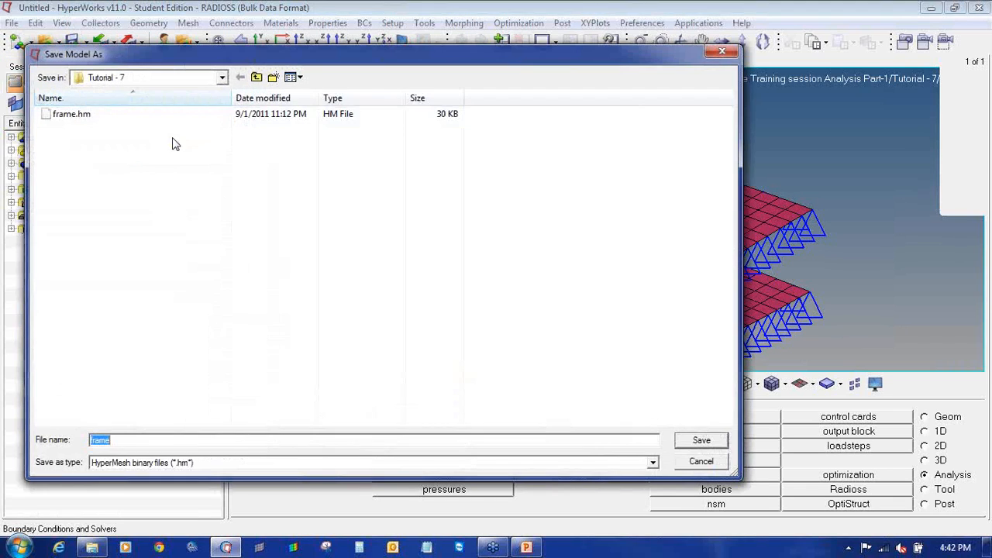
left_click(273, 77)
type("1st run")
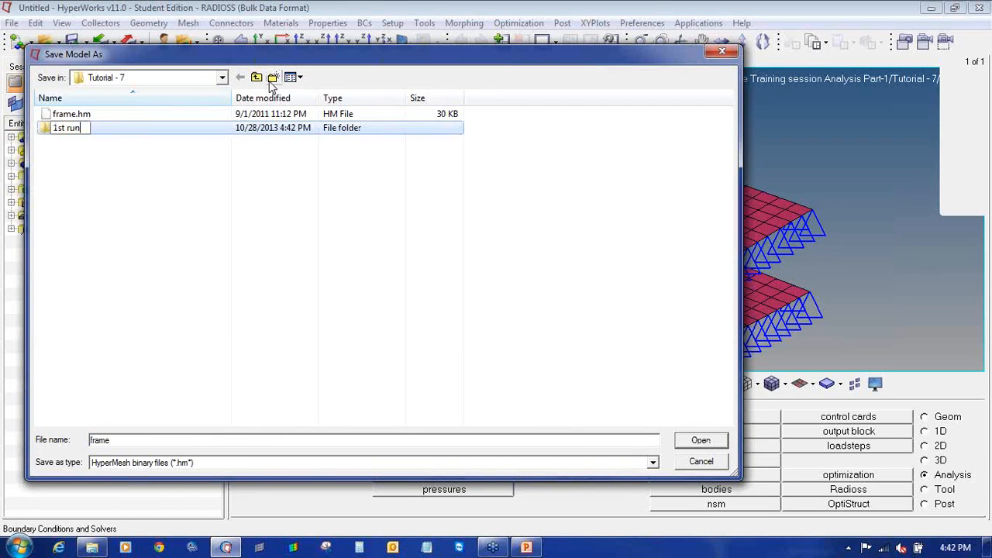
key("Return")
key("Return")
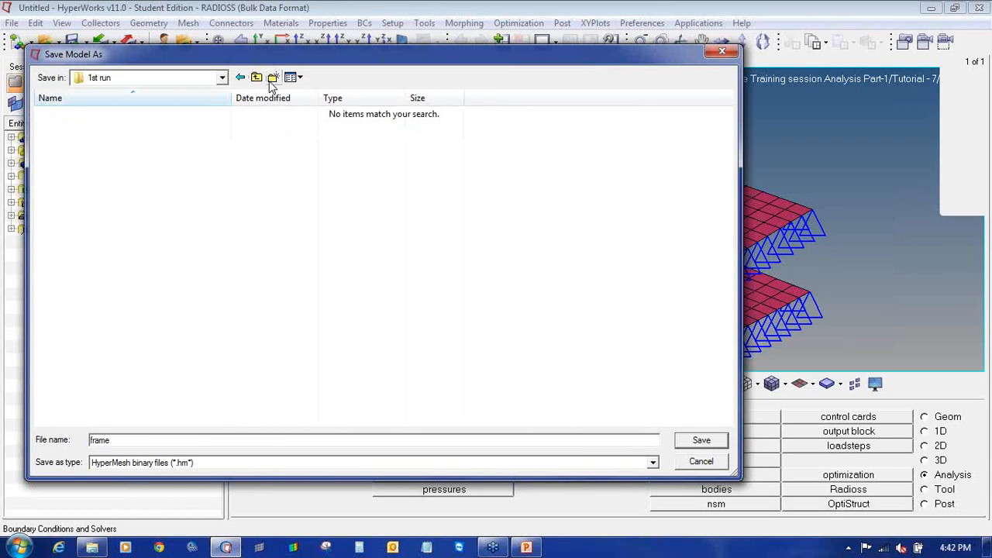
left_click(702, 440)
- Run the Radioss analysis on frame.fem in the 1st run folder with the -optskip option and close the solver window
left_click(901, 489)
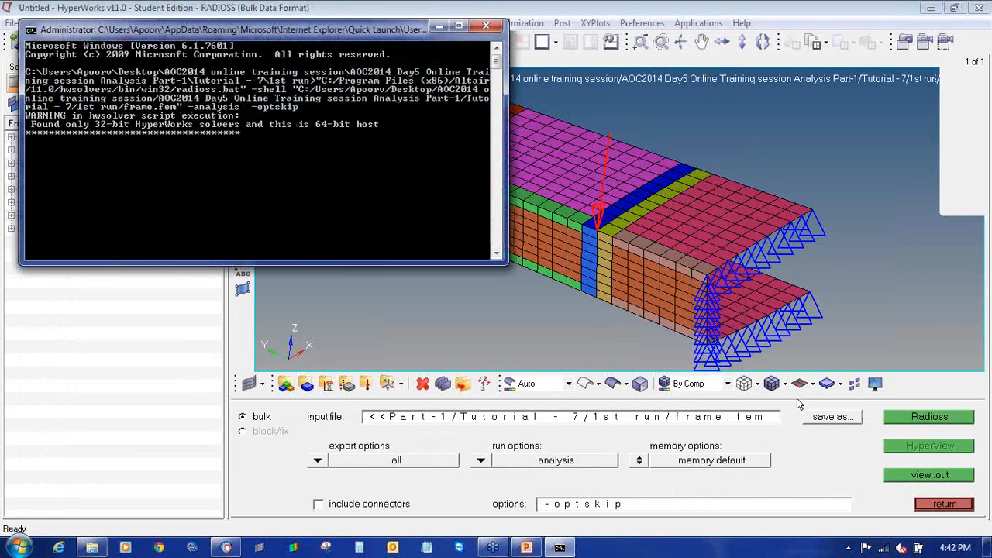
left_click(494, 26)
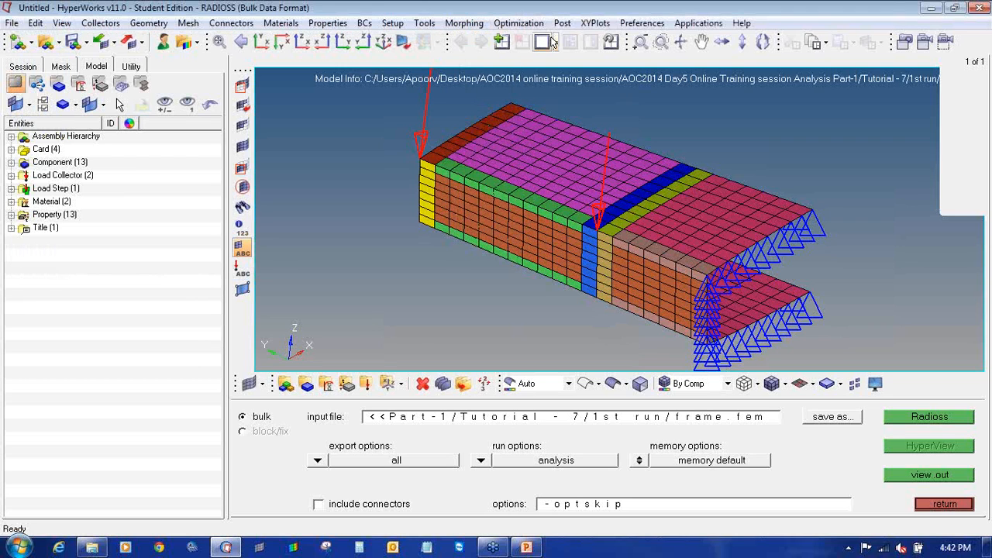
left_click(552, 42)
left_click(608, 126)
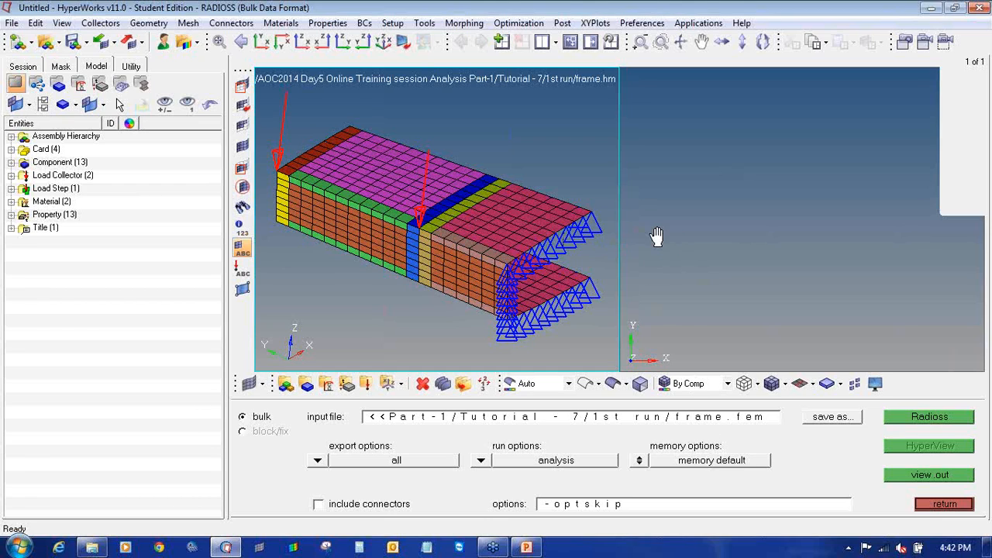
left_click(943, 504)
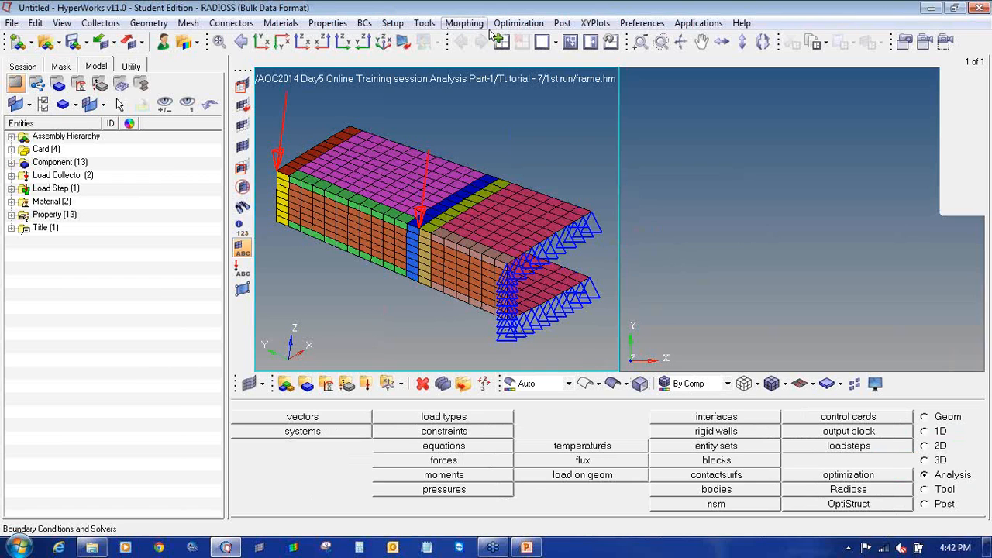
left_click(543, 41)
left_click(563, 67)
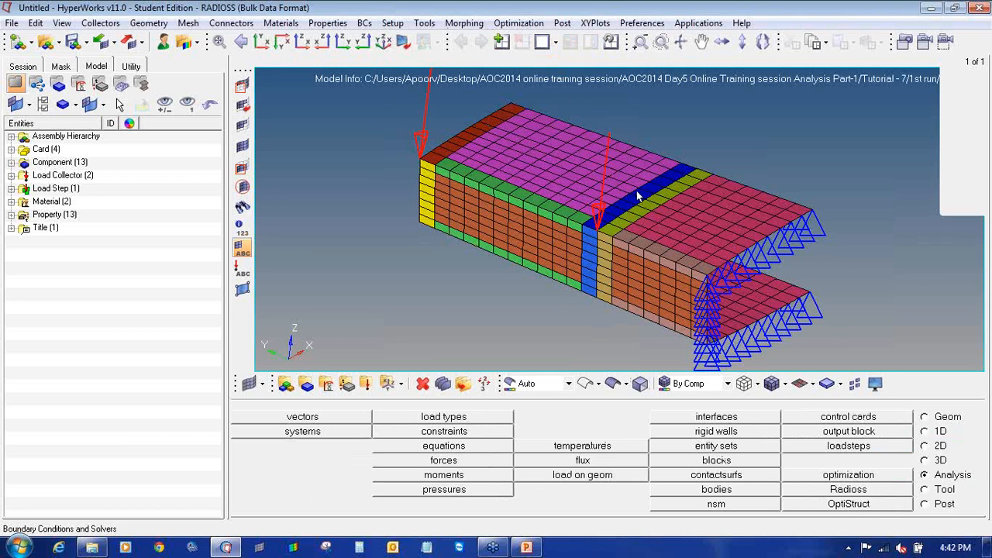
- Split the page into two side-by-side windows with the frame model in the first one
right_click_drag(648, 149, 560, 206, "ctrl")
left_click_drag(649, 288, 591, 140, "ctrl")
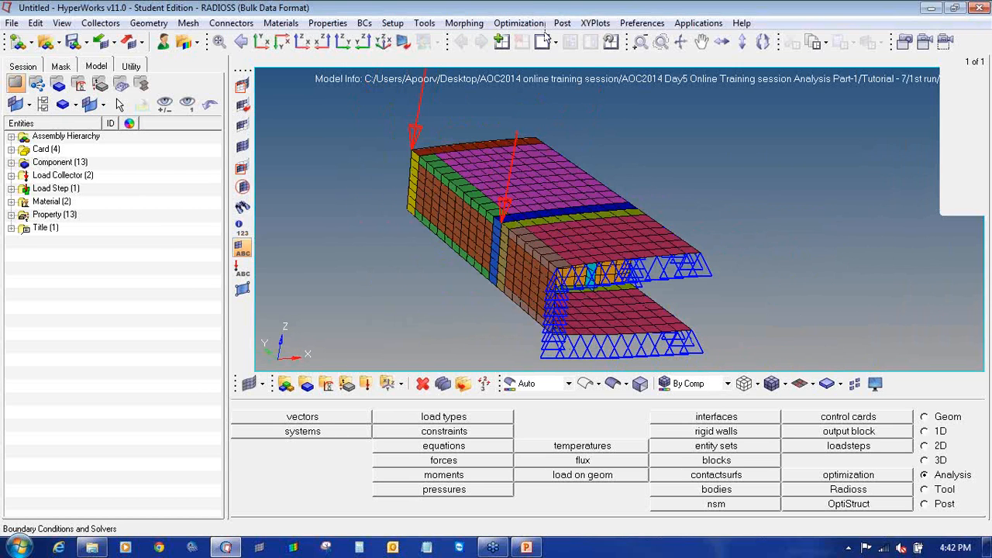
left_click(552, 42)
left_click(608, 68)
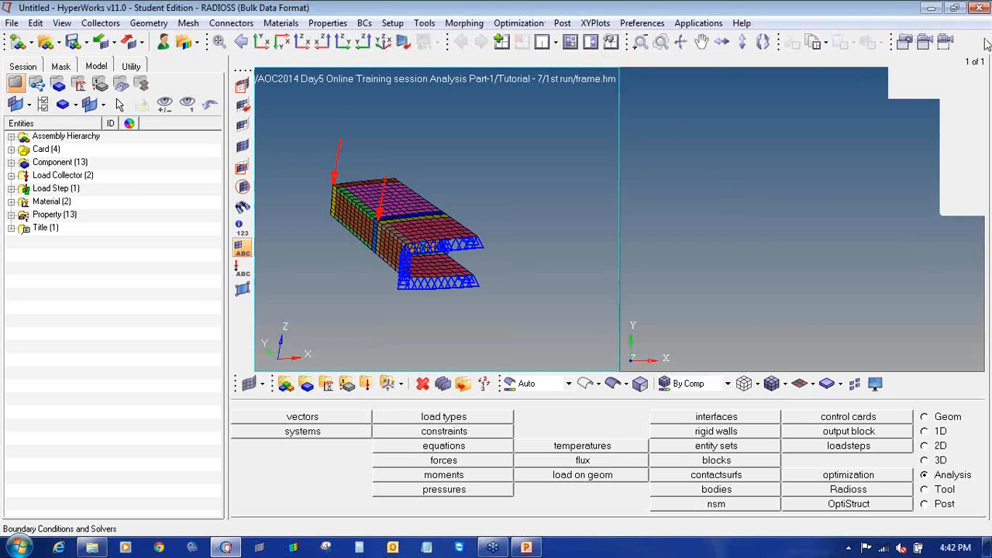
- Load frame.h3d from the Tutorial - 7 1st run folder as model and results in the second window
left_click(950, 76)
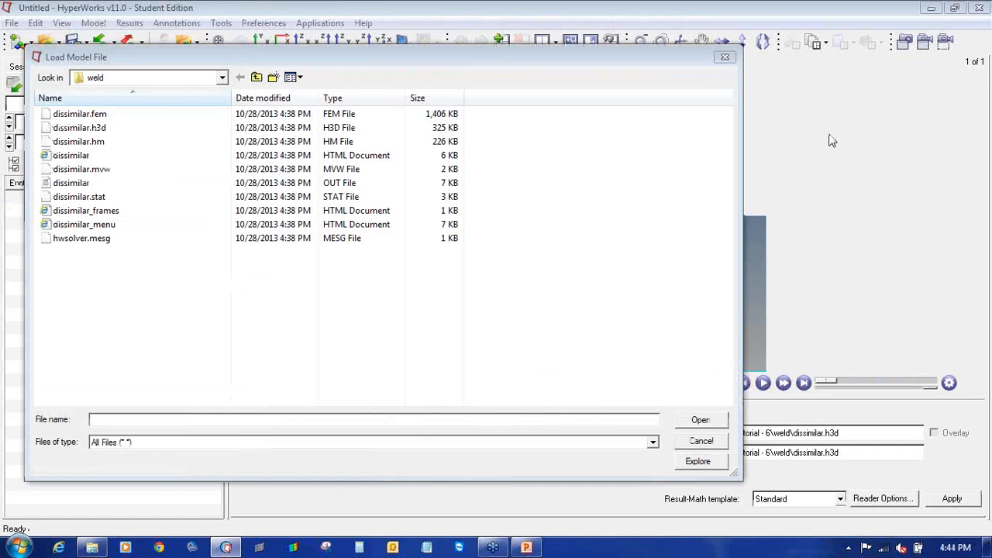
left_click(257, 77)
left_click(257, 78)
double_click(66, 197)
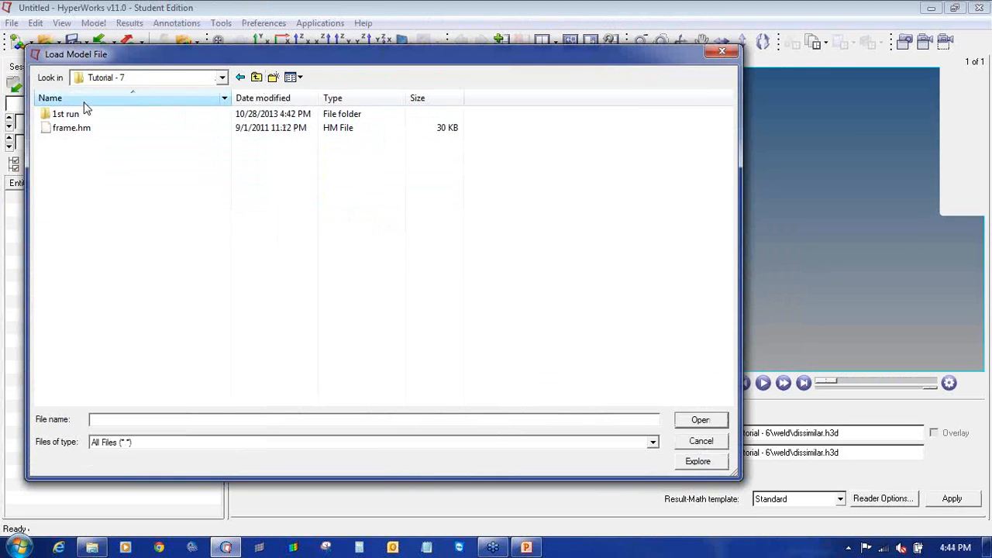
double_click(77, 114)
left_click(86, 128)
double_click(85, 128)
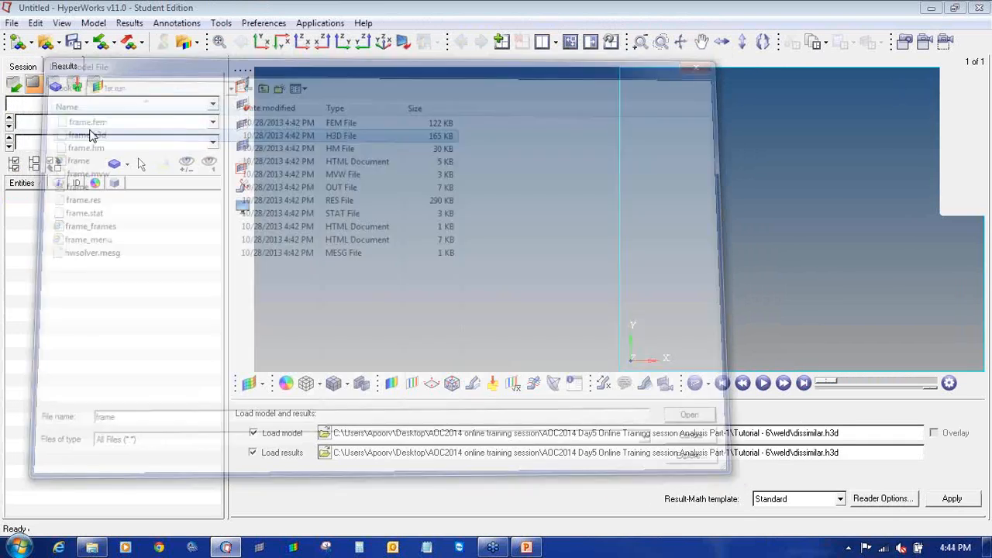
left_click(952, 498)
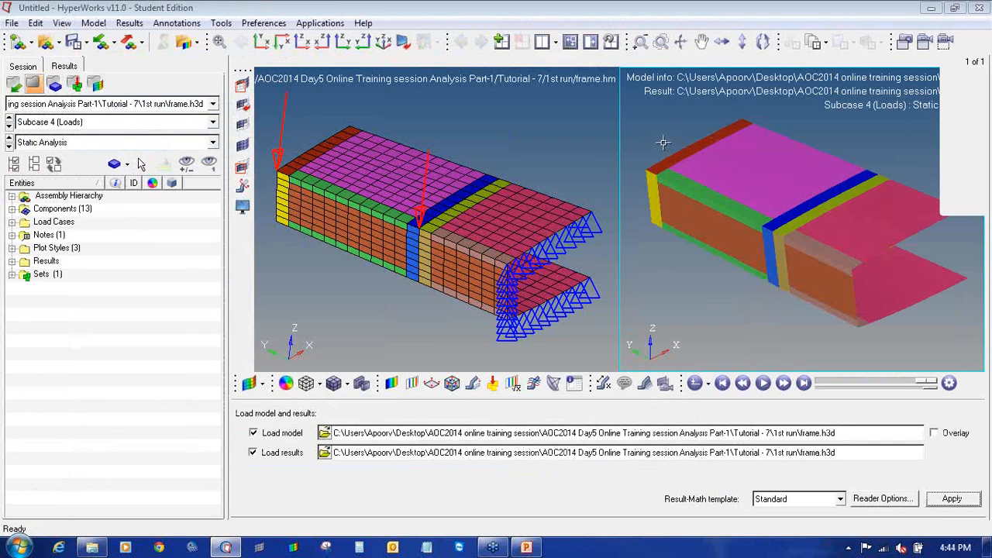
- Contour the displacement magnitude on the frame results
left_click(391, 383)
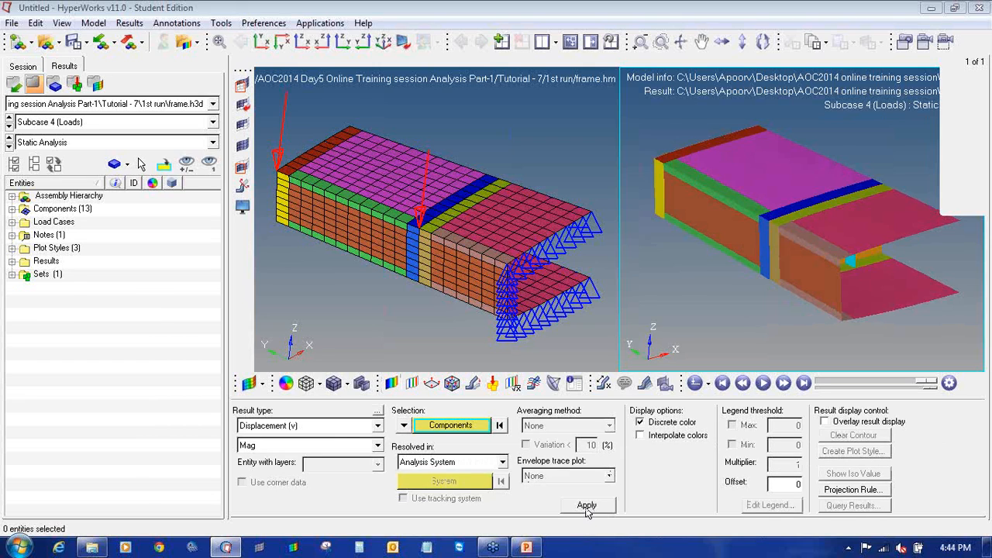
left_click(587, 505)
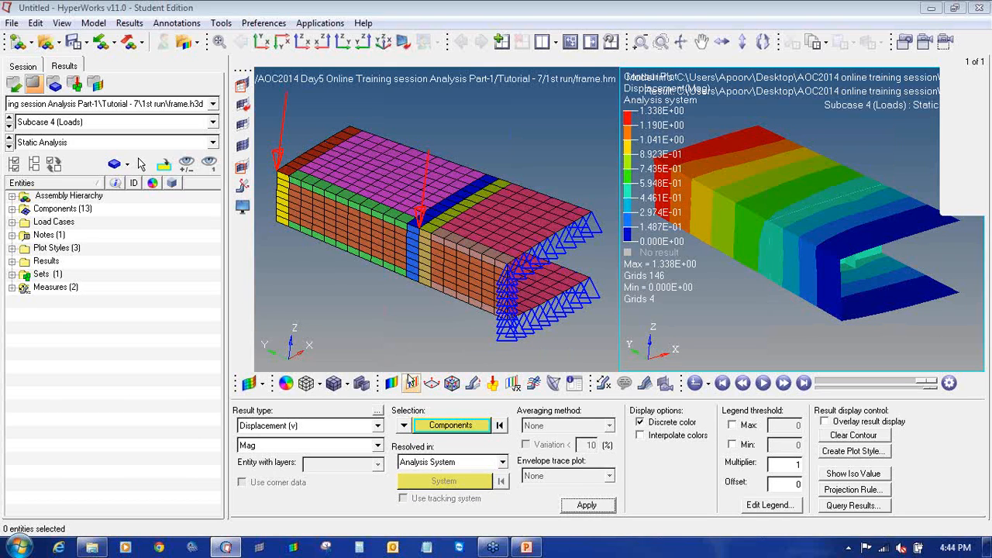
- Contour the Composite Stresses as P1 (major) Stress for layer 3 with no averaging
left_click(337, 428)
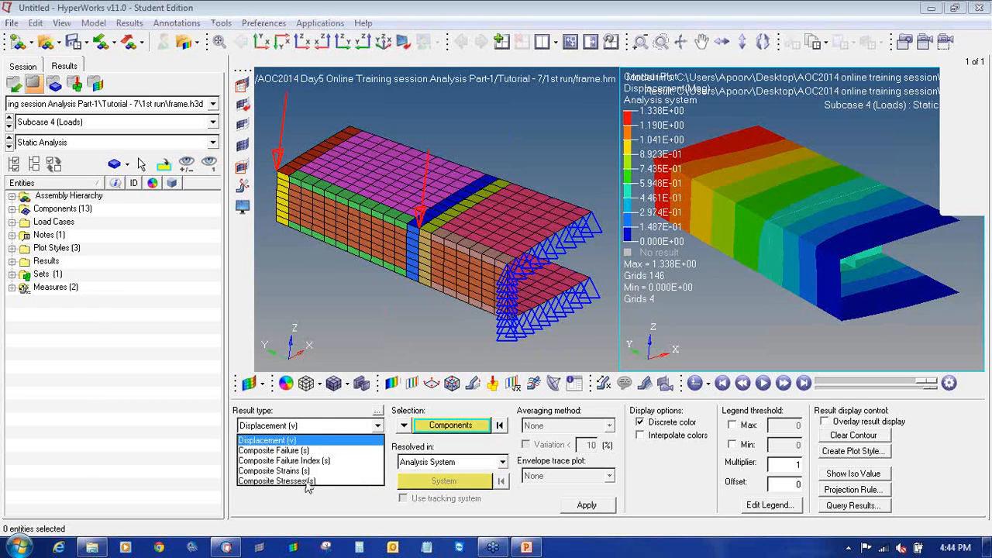
left_click(307, 482)
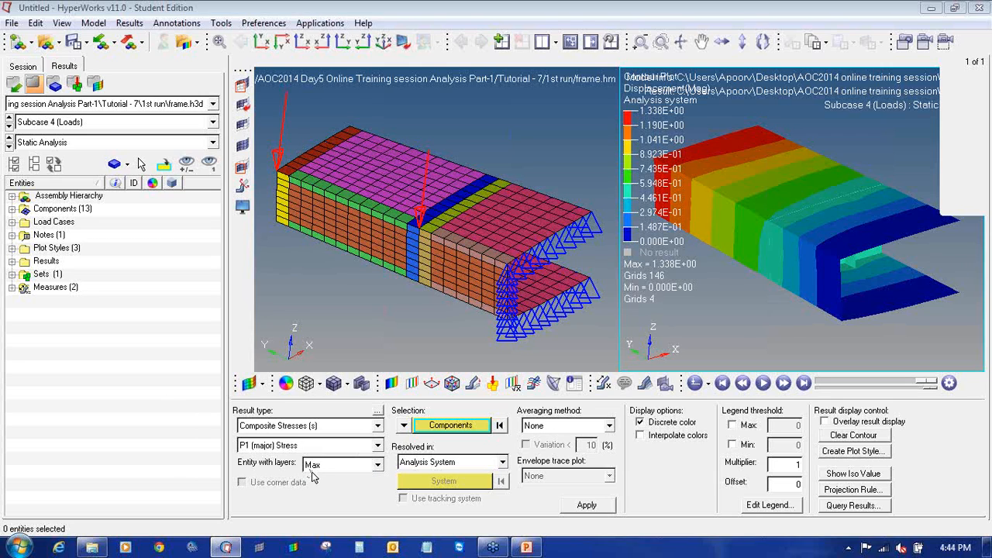
left_click(339, 467)
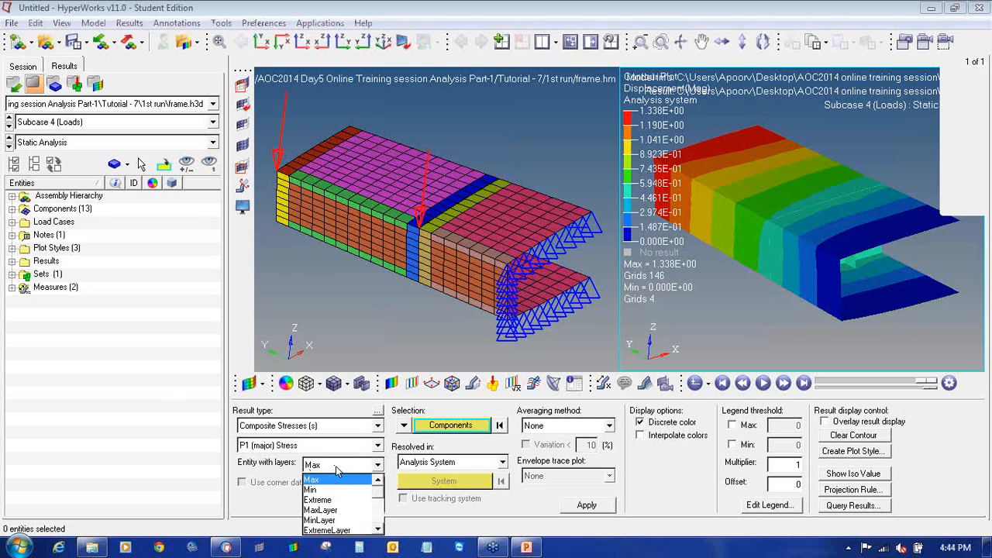
scroll(377, 500, "down", 2)
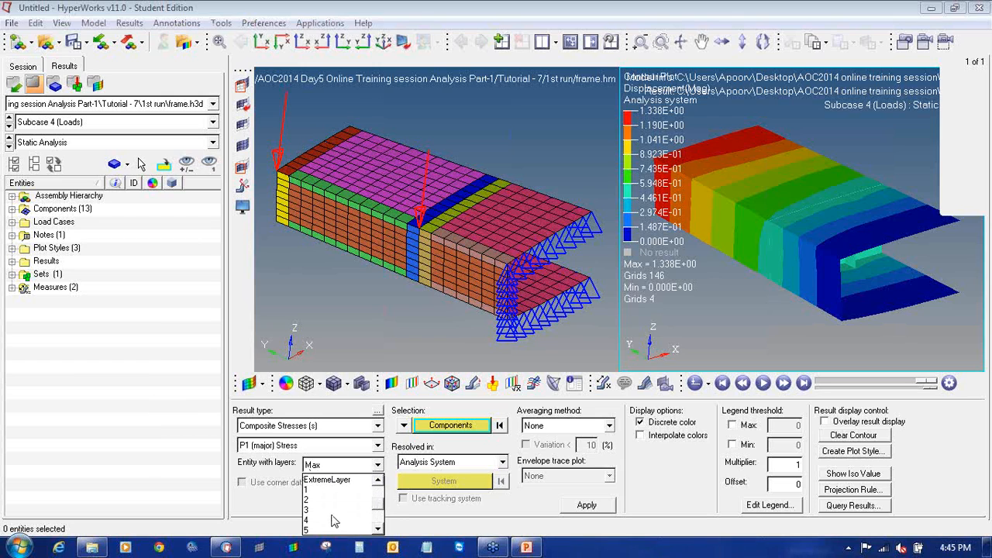
left_click(310, 510)
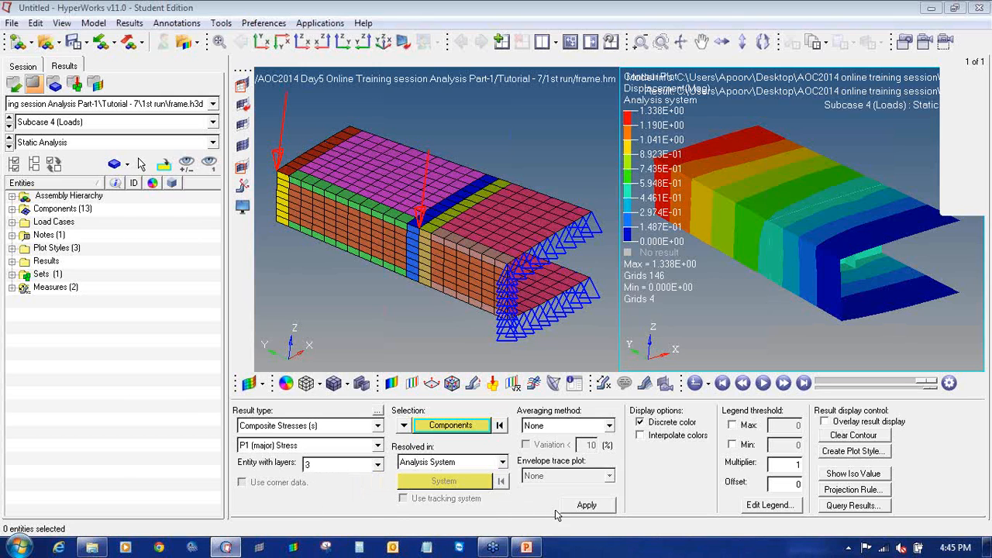
left_click(566, 427)
left_click(543, 447)
left_click(566, 426)
left_click(563, 441)
left_click(581, 505)
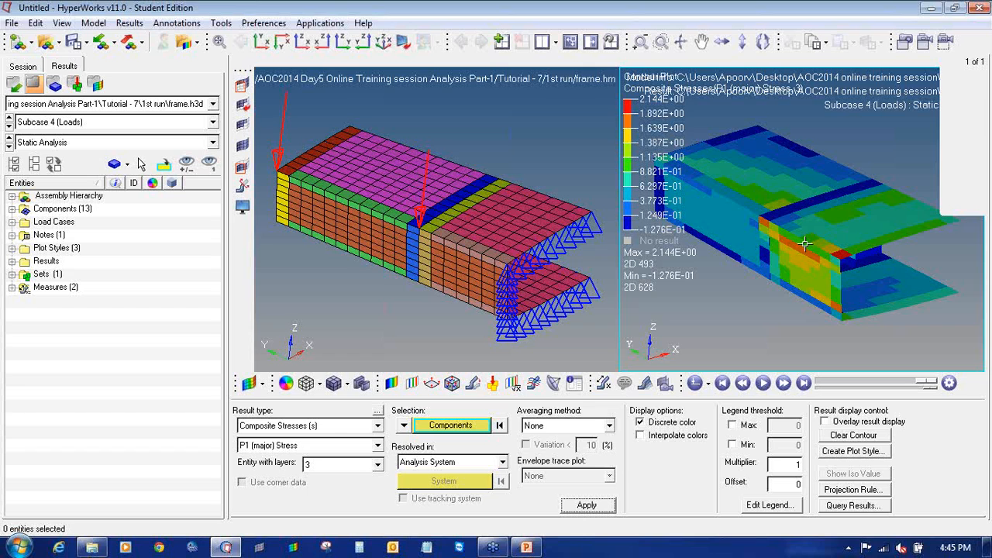
- Expand the frame mesh window to fill the page and open HyperLaminate for the model
left_click(382, 285)
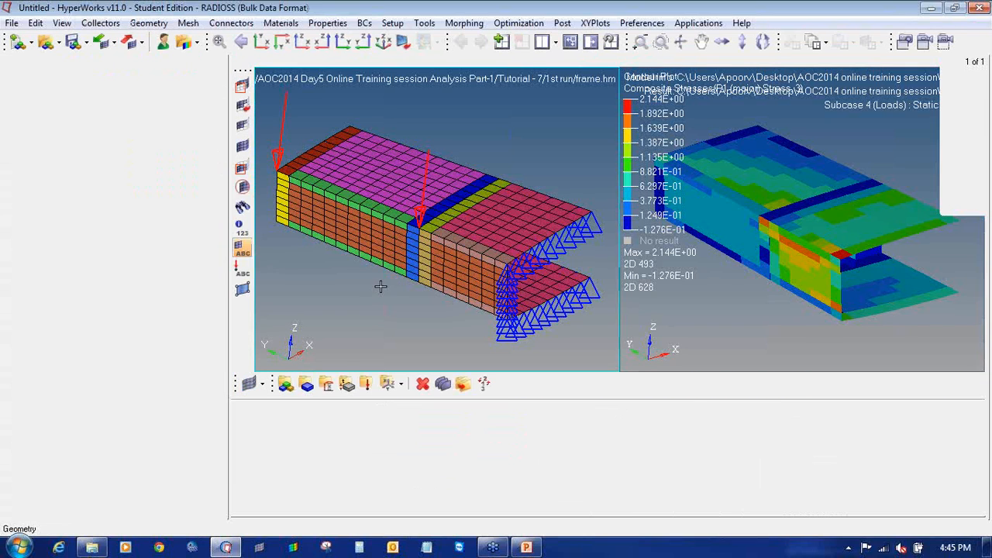
left_click(577, 40)
scroll(397, 314, "down", 2)
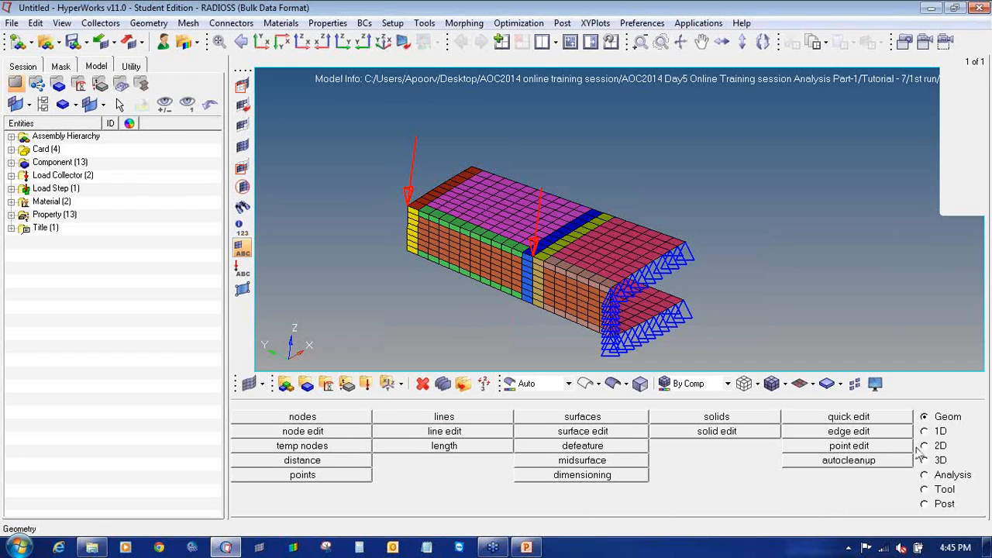
left_click(924, 447)
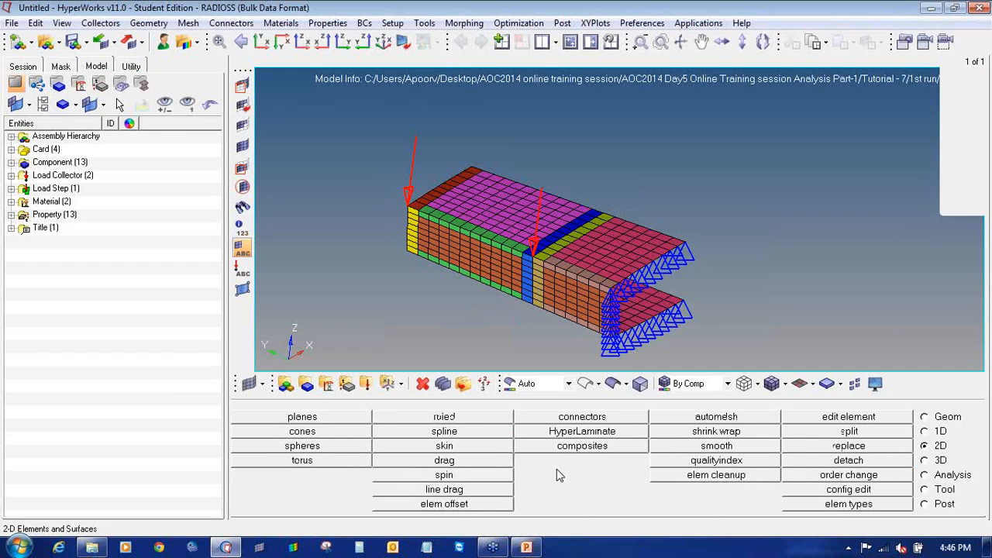
left_click(574, 432)
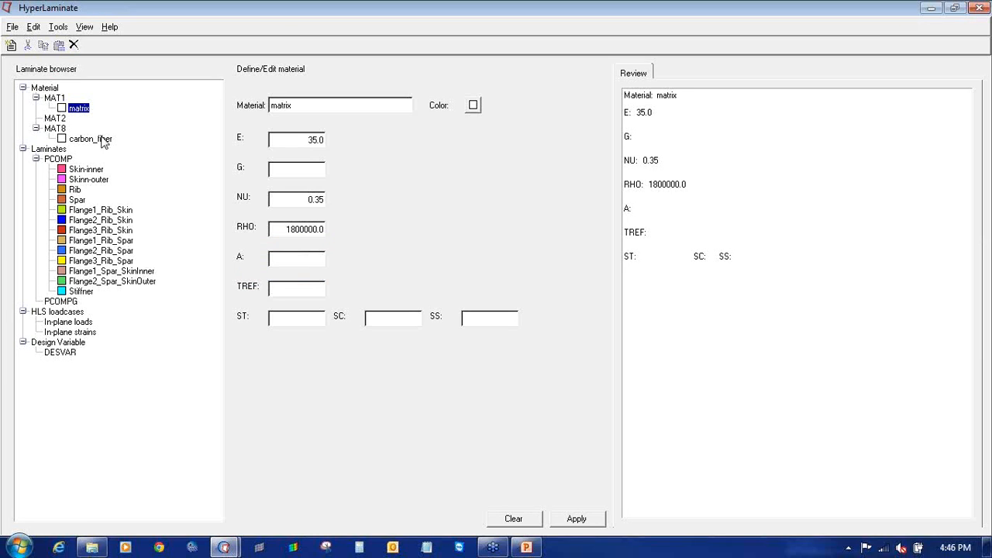
left_click(58, 159)
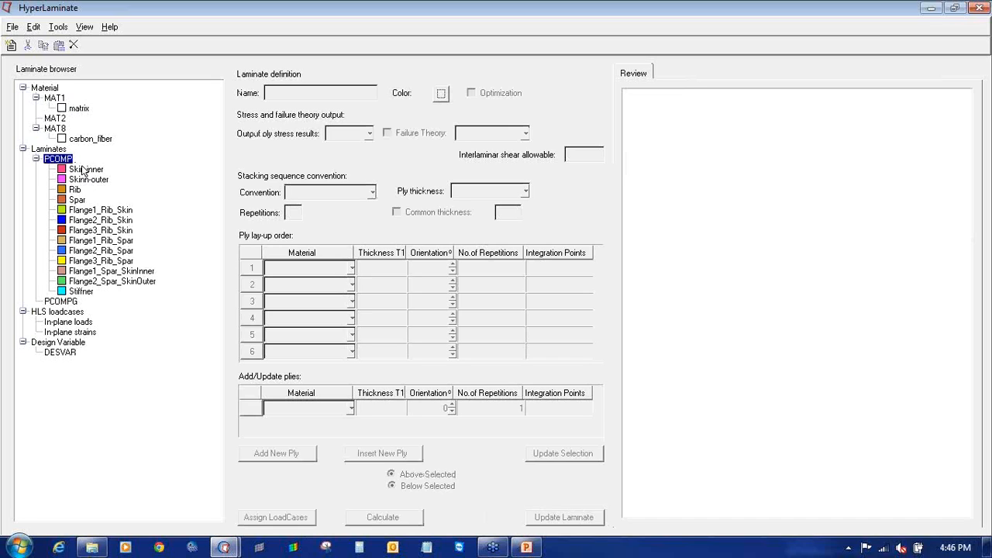
left_click(12, 27)
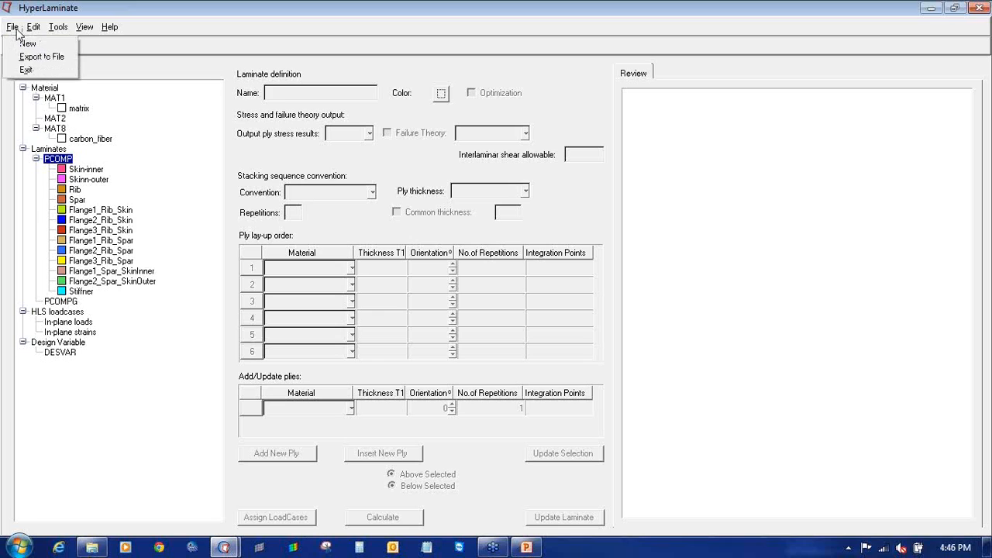
mouse_move(77, 29)
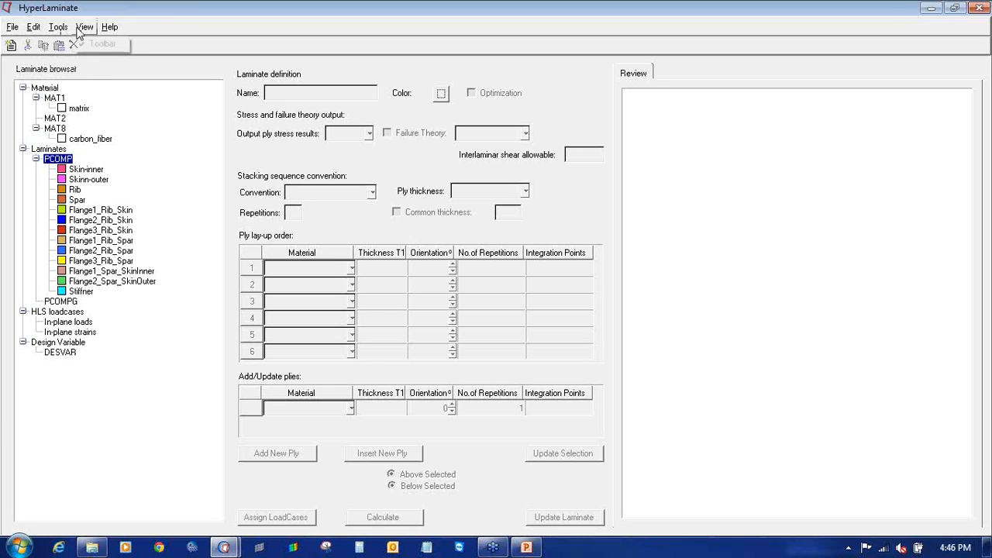
left_click(215, 22)
left_click(82, 27)
left_click(131, 24)
- Examine the properties of the MAT1 material matrix in the laminate browser
left_click(48, 89)
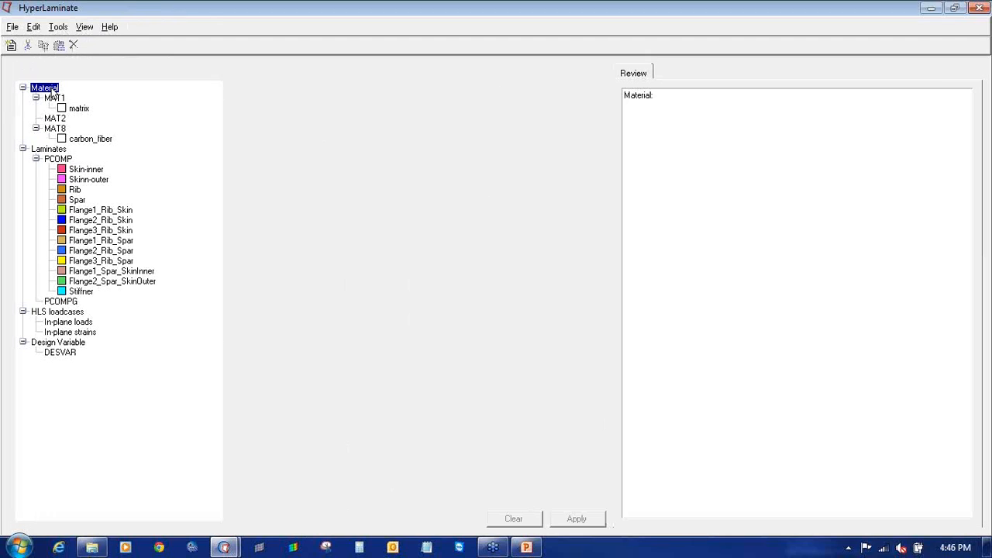
left_click(75, 105)
left_click(58, 95)
left_click(77, 109)
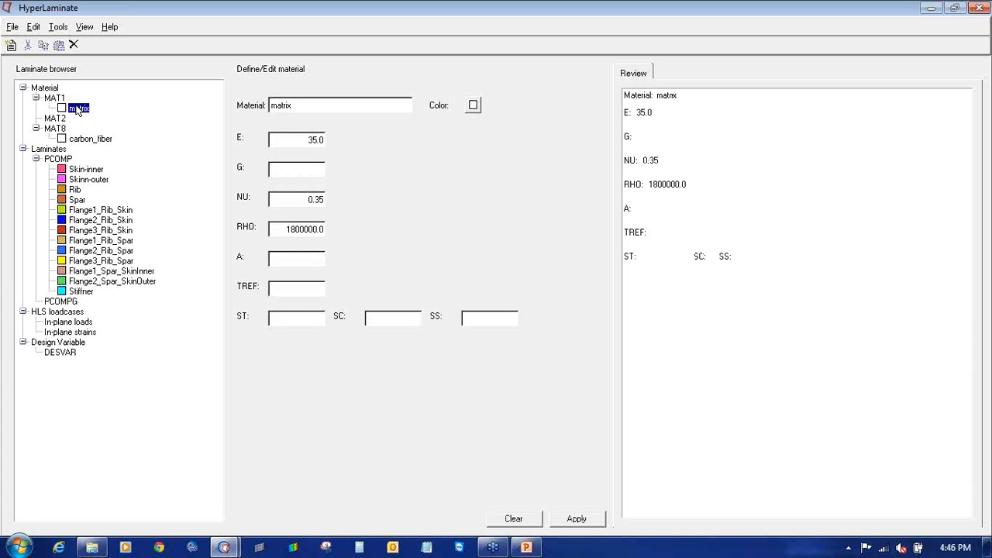
- Examine the ply lay-ups of the PCOMP laminates from Skin-inner through Flange1_Rib_Spar
left_click(65, 159)
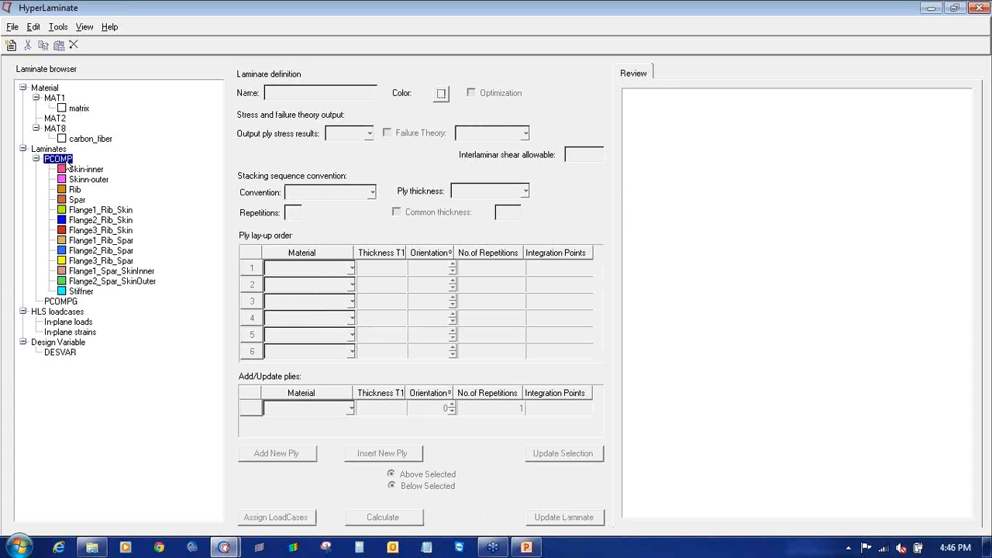
left_click(90, 170)
left_click(88, 179)
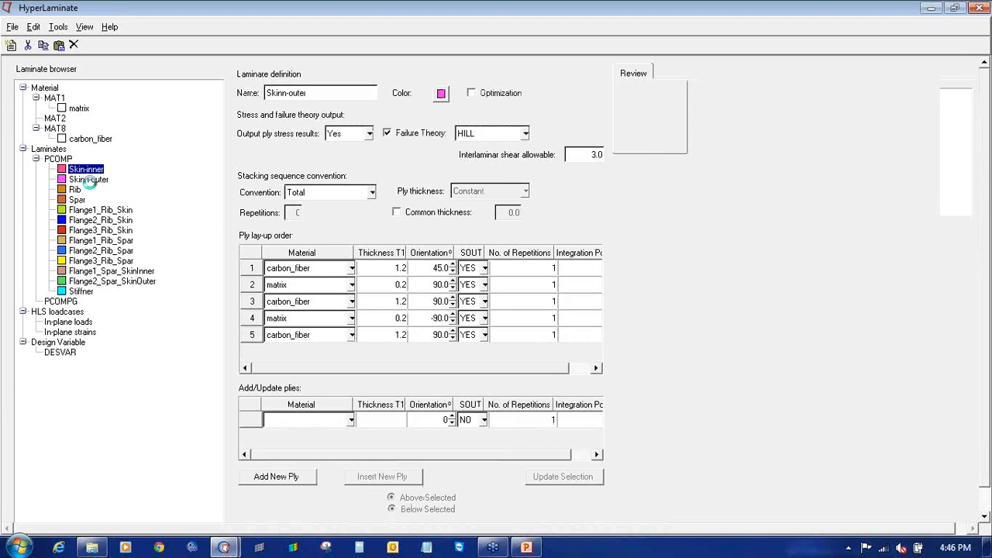
left_click(75, 190)
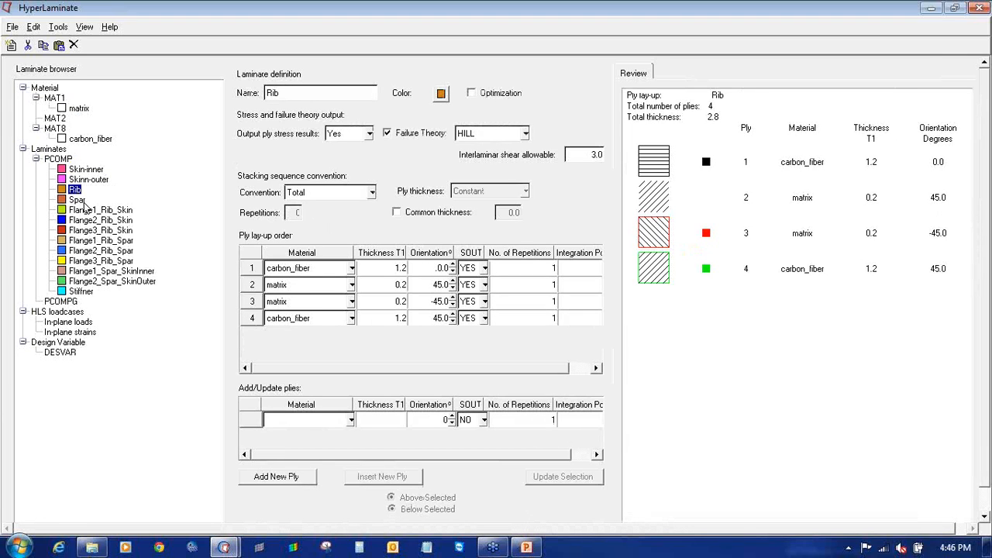
left_click(80, 201)
left_click(85, 210)
left_click(87, 220)
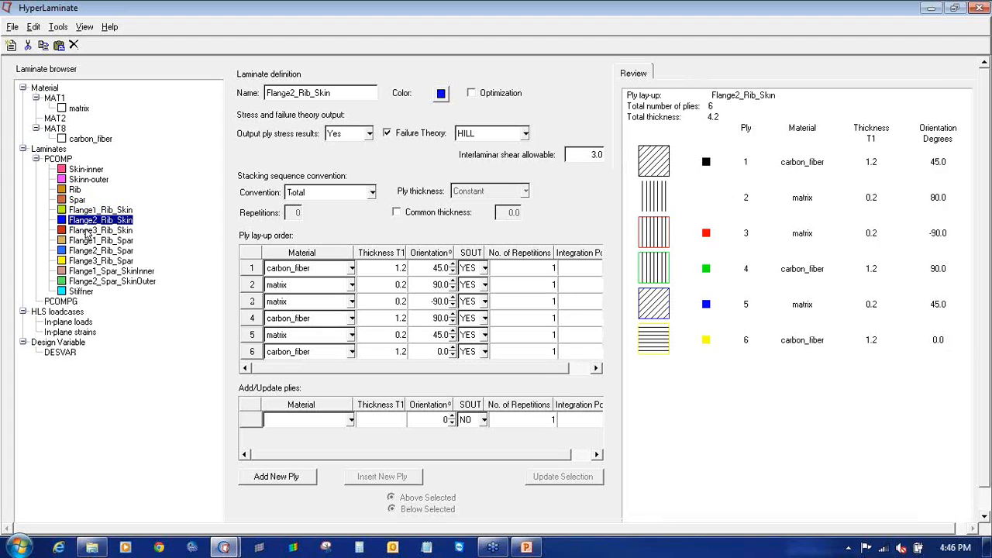
left_click(89, 231)
left_click(93, 241)
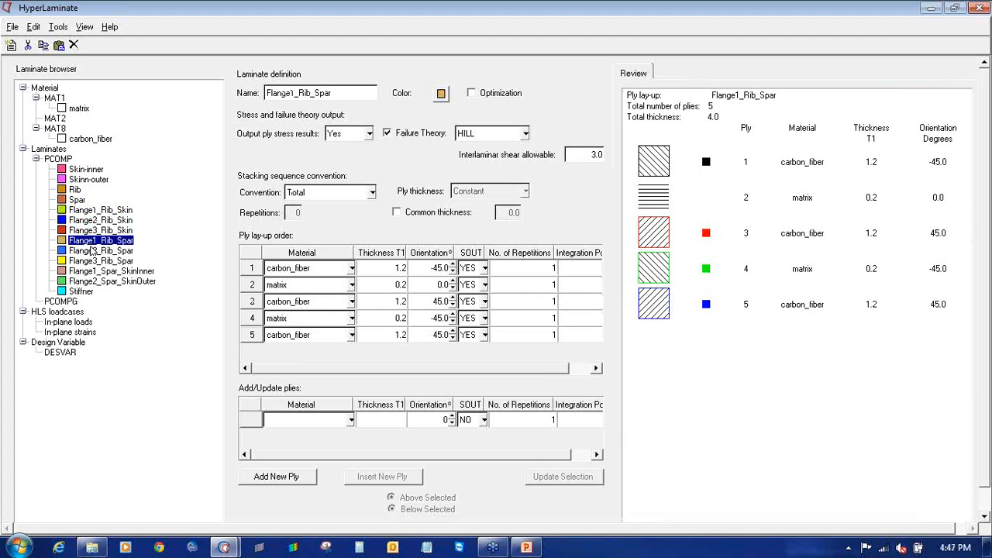
- Examine the PCOMPG, HLS in-plane loads and DESVAR design variable categories in the laminate browser
left_click(61, 302)
left_click(68, 322)
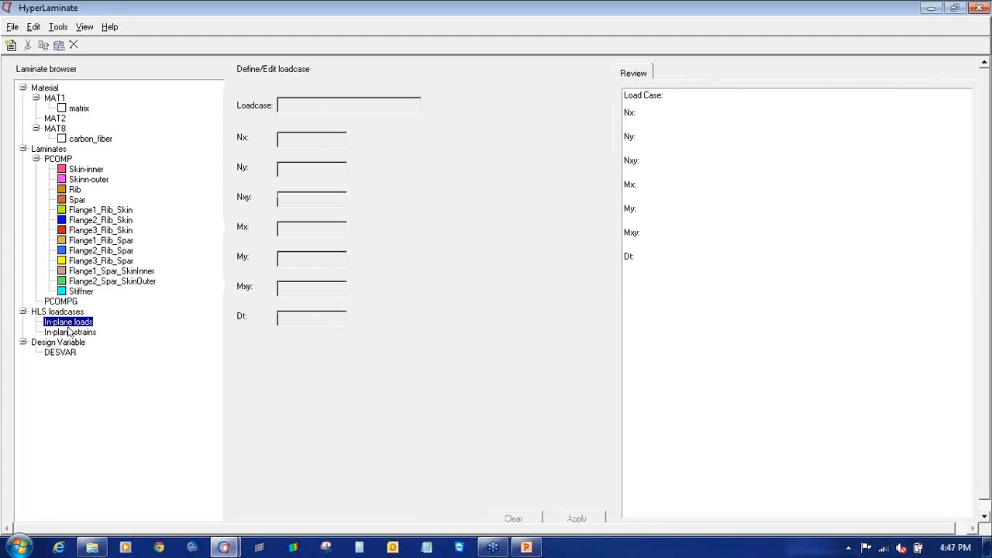
left_click(62, 302)
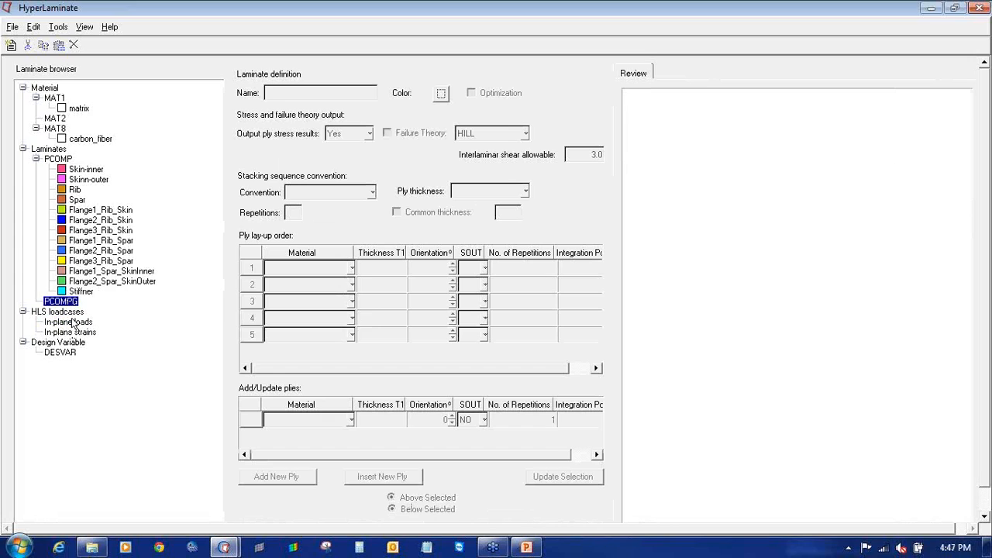
left_click(70, 322)
left_click(75, 342)
left_click(68, 353)
- Examine the ply lay-ups of the Stiffner, Flange2_Spar_SkinOuter, Flange1_Spar_SkinInner and Flange3_Rib_Spar laminates
left_click(81, 291)
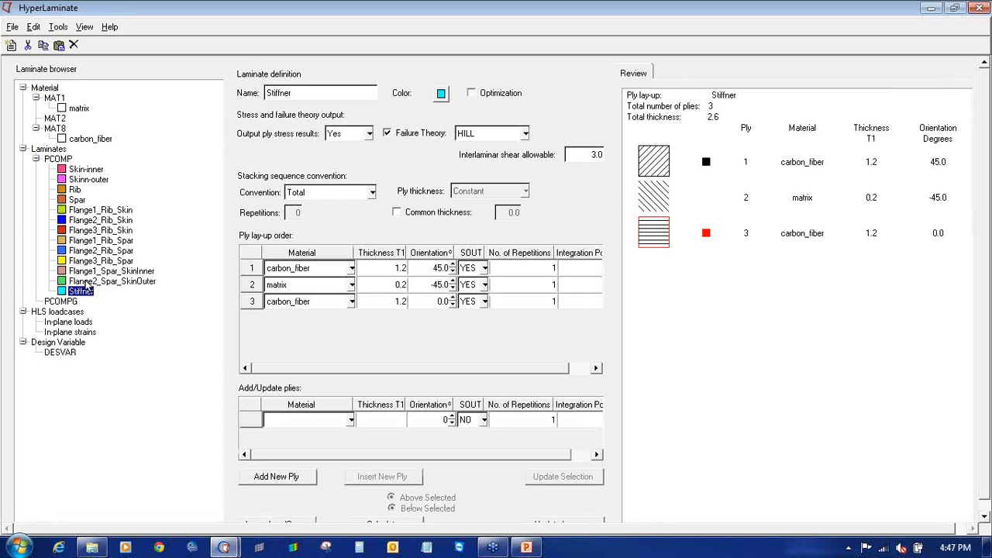
left_click(85, 281)
left_click(86, 271)
left_click(85, 261)
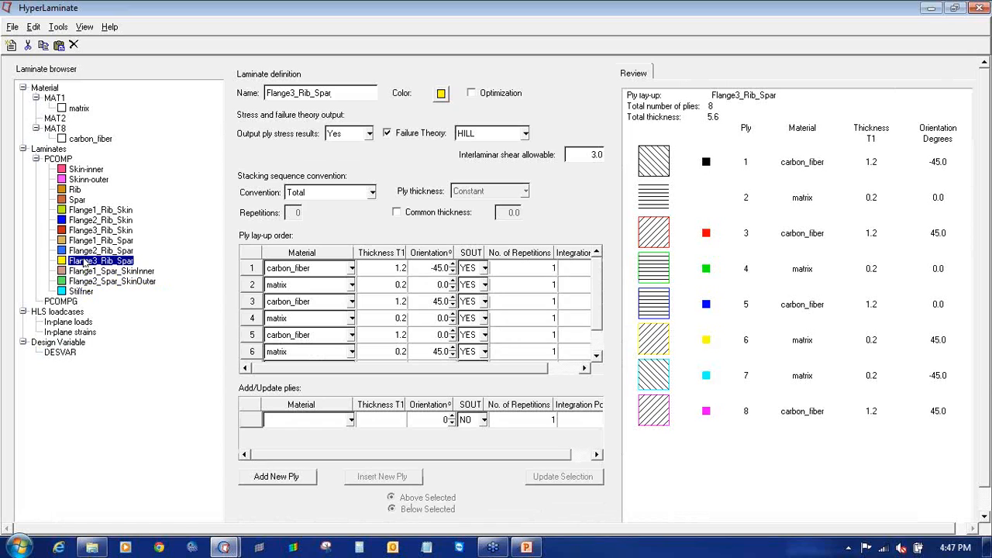
- Create a new PCOMPG laminate and name it skin_inner_GPLY
left_click(68, 302)
right_click(68, 304)
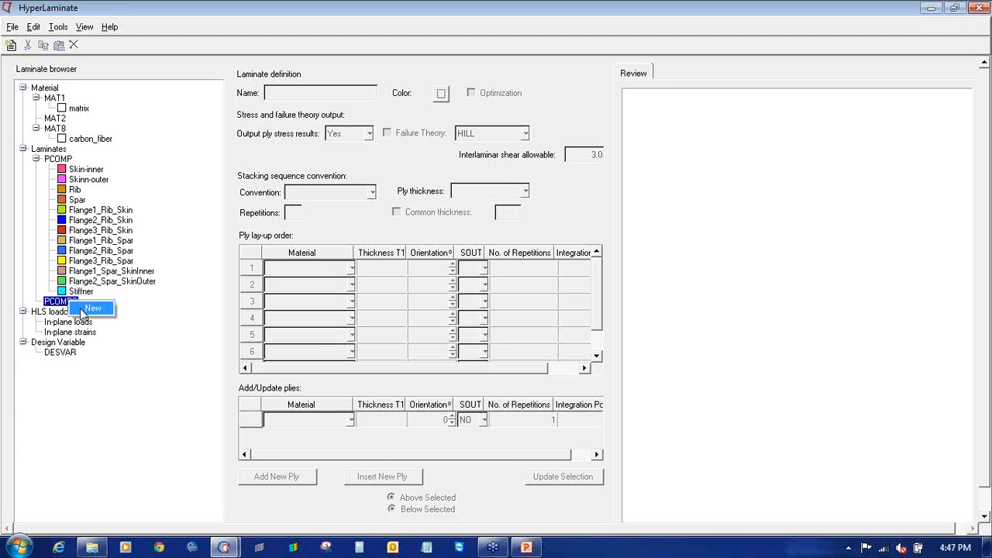
left_click(91, 309)
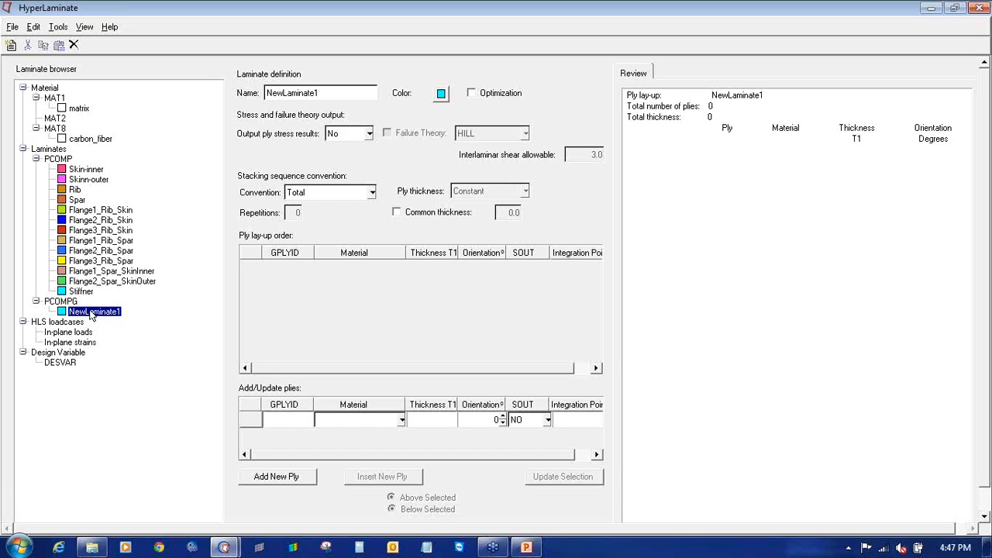
right_click(91, 315)
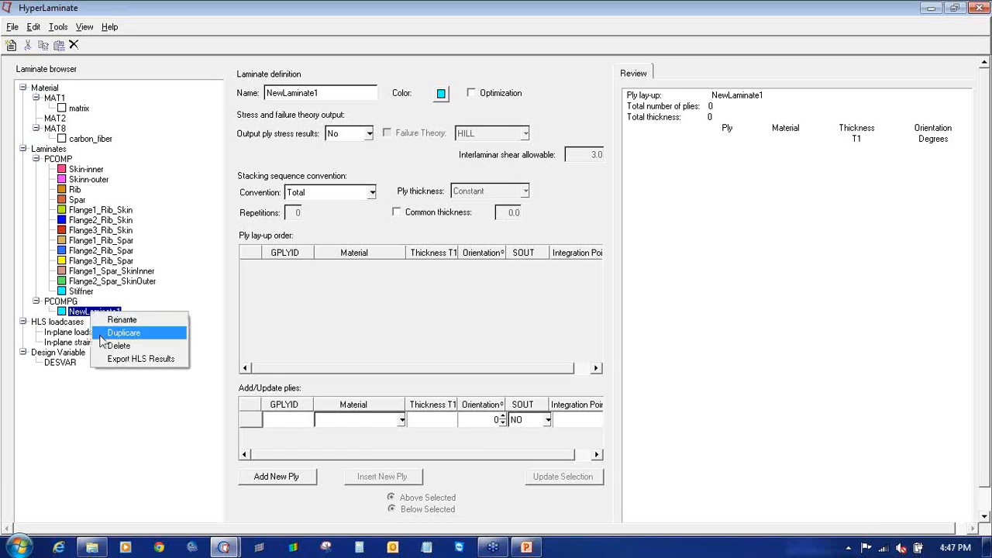
left_click(103, 320)
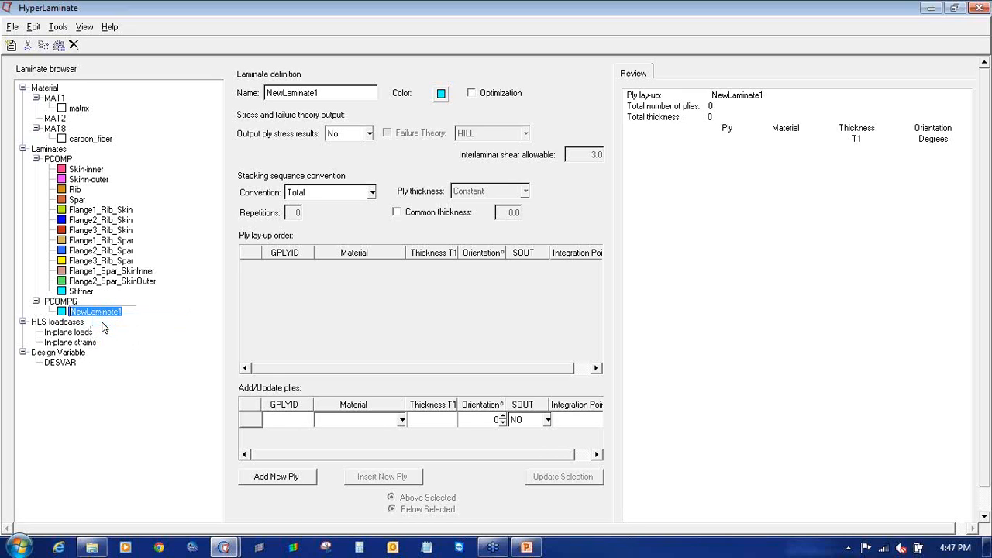
type("skin_inner_GPLY")
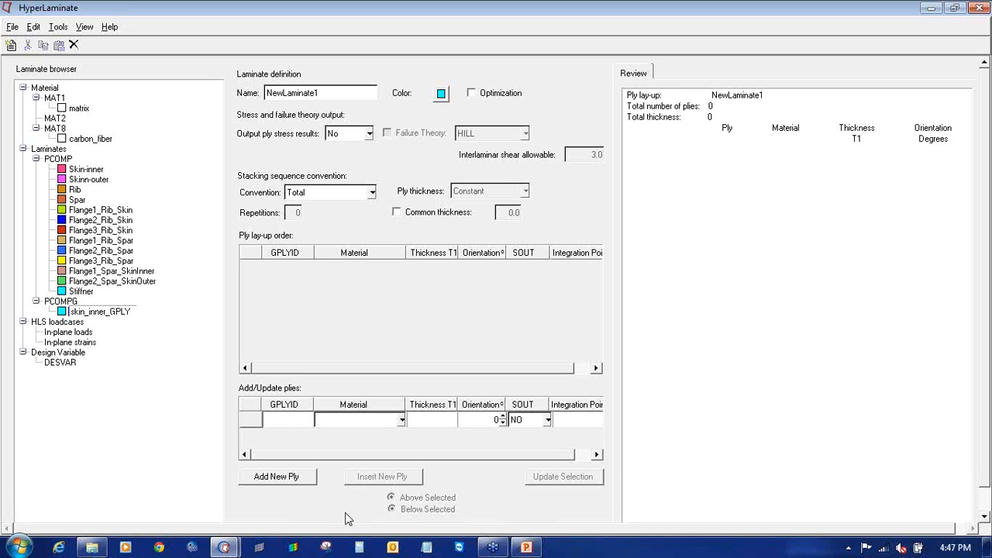
key("Return")
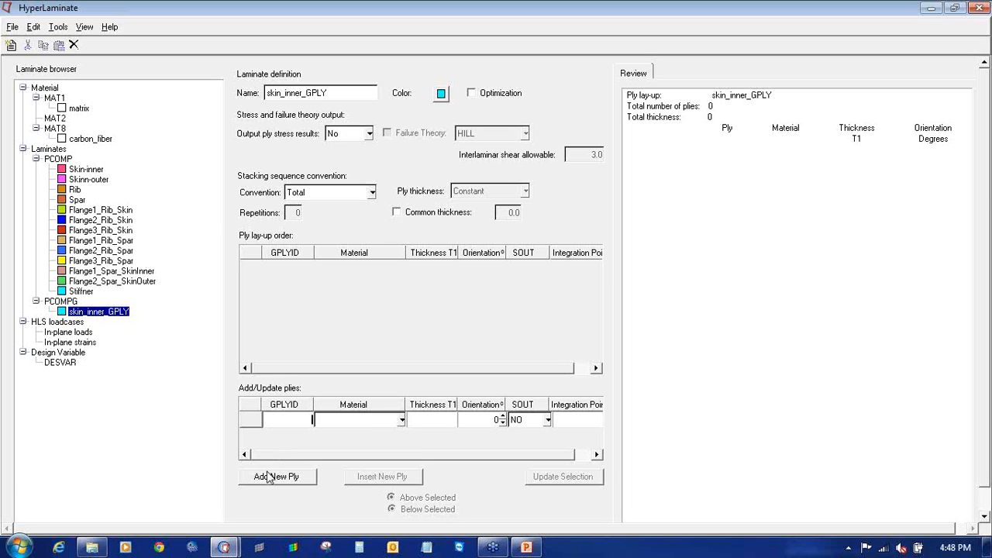
- Add the first ply to skin_inner_GPLY with GPLYID 1, carbon_fiber, thickness 1.2, orientation 45 and SOUT set to YES
type("1")
left_click(402, 419)
left_click(359, 446)
left_click(453, 421)
type("1.2")
left_click(497, 420)
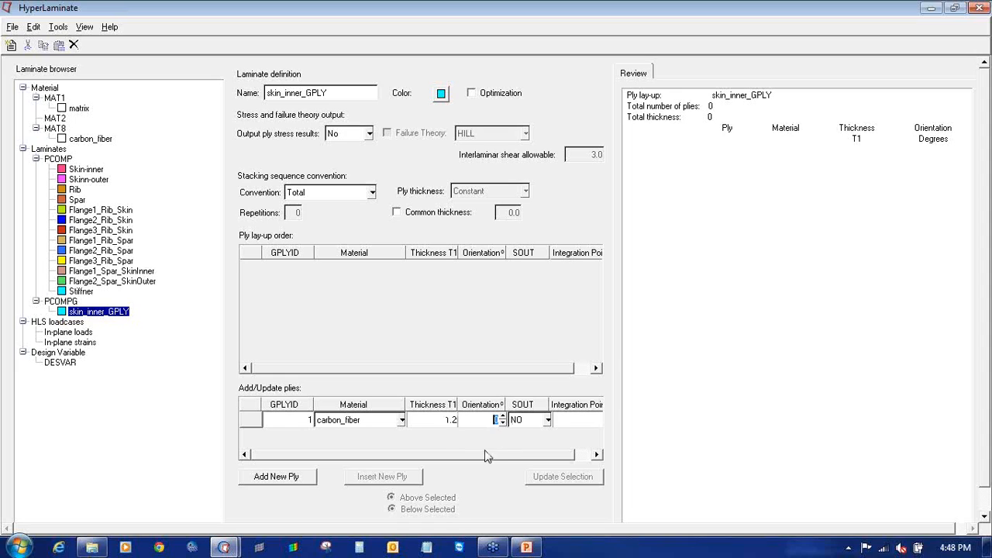
type("45")
left_click(549, 421)
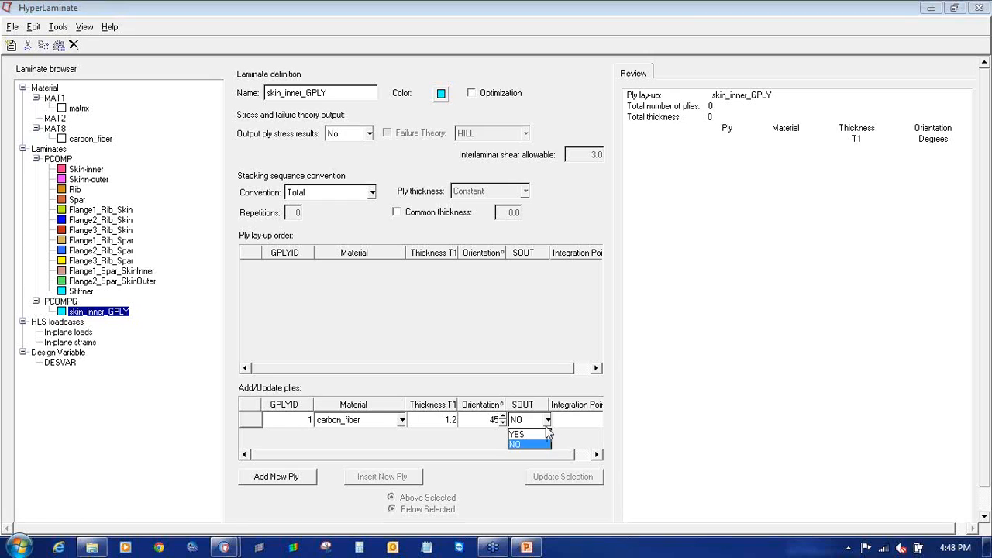
left_click(532, 438)
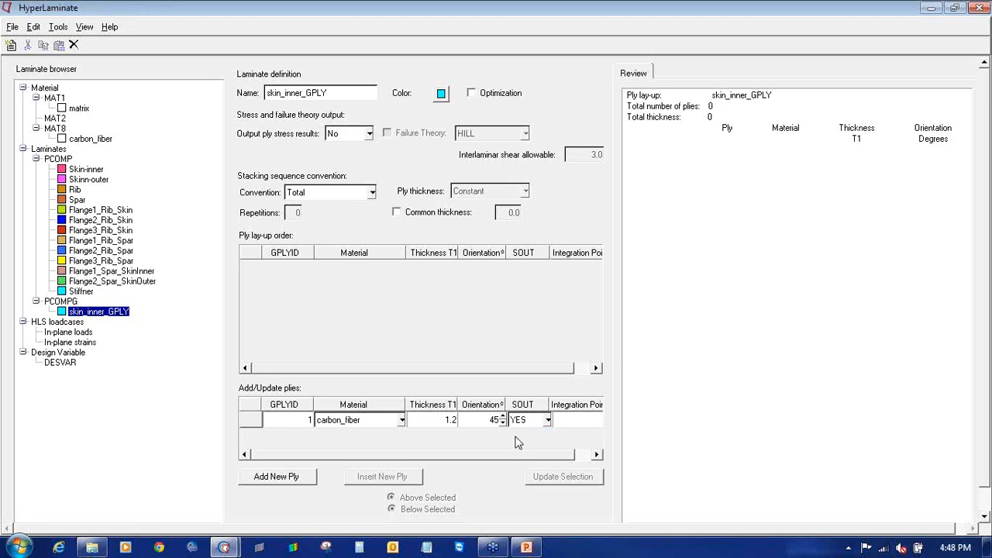
left_click(275, 478)
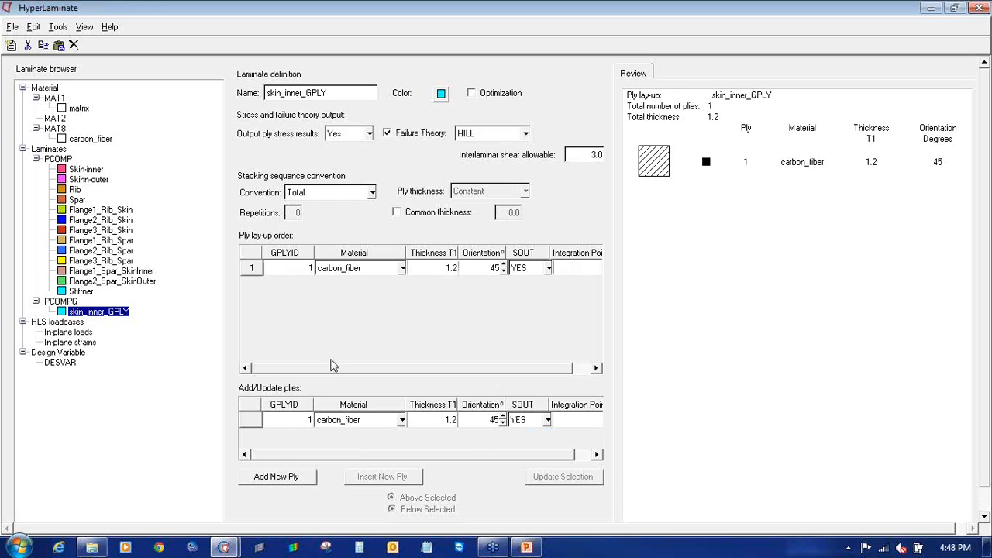
- Add a second ply to skin_inner_GPLY with GPLYID 2, material matrix, thickness 0.2 and orientation 90
double_click(310, 419)
type("2")
left_click(372, 427)
left_click(380, 438)
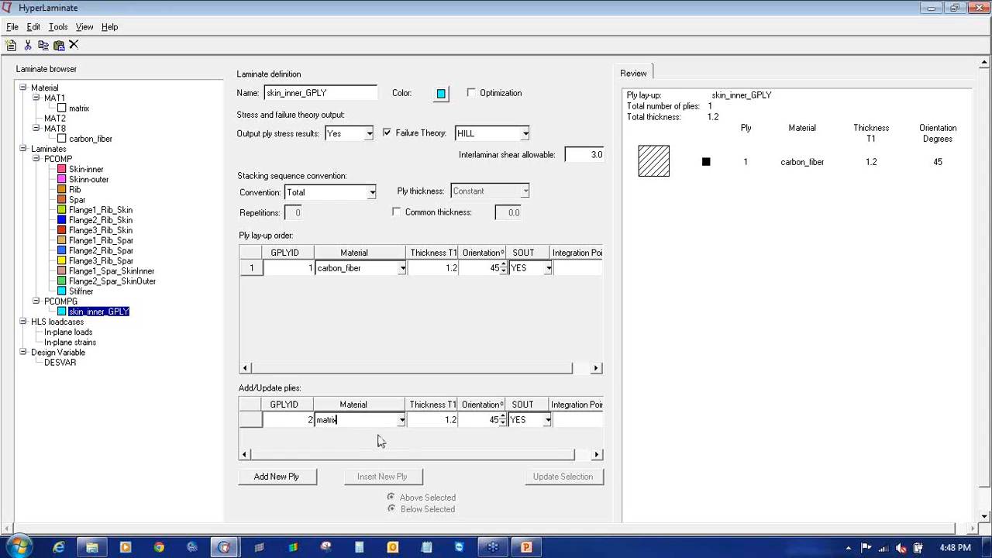
double_click(463, 421)
type("0.2")
double_click(499, 422)
type("90")
left_click(273, 477)
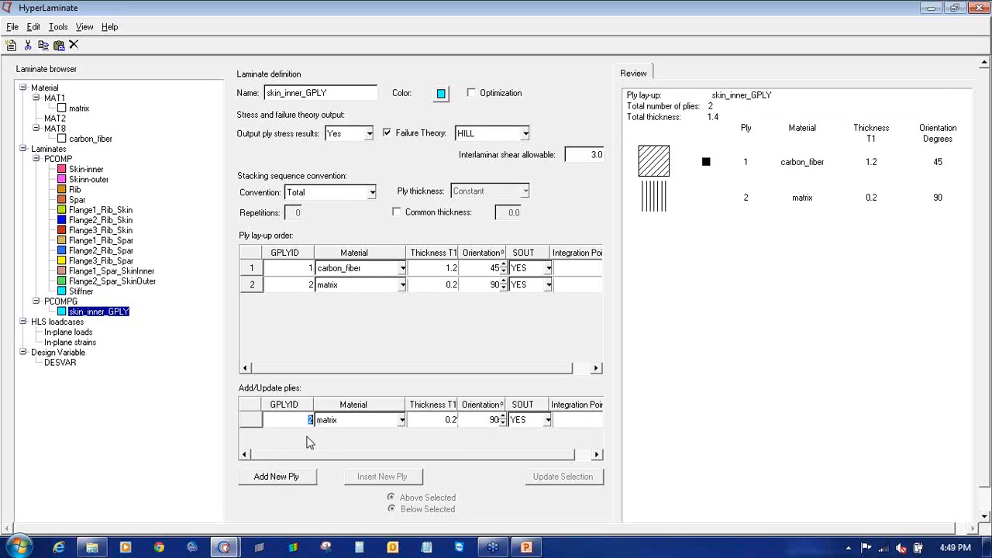
- Add a third ply to skin_inner_GPLY with GPLYID 3, material carbon_fiber, thickness 1.2 and orientation -45
type("3")
left_click(341, 425)
left_click(346, 428)
left_click(346, 448)
double_click(439, 423)
type("1.2")
left_click_drag(474, 420, 509, 423)
key("BackSpace")
type("-45")
left_click(280, 477)
- Add a fourth ply to skin_inner_GPLY with GPLYID 4, material matrix, thickness 0.2 and orientation -90
double_click(311, 420)
type("4")
left_click(341, 424)
left_click(349, 432)
double_click(456, 419)
type("02")
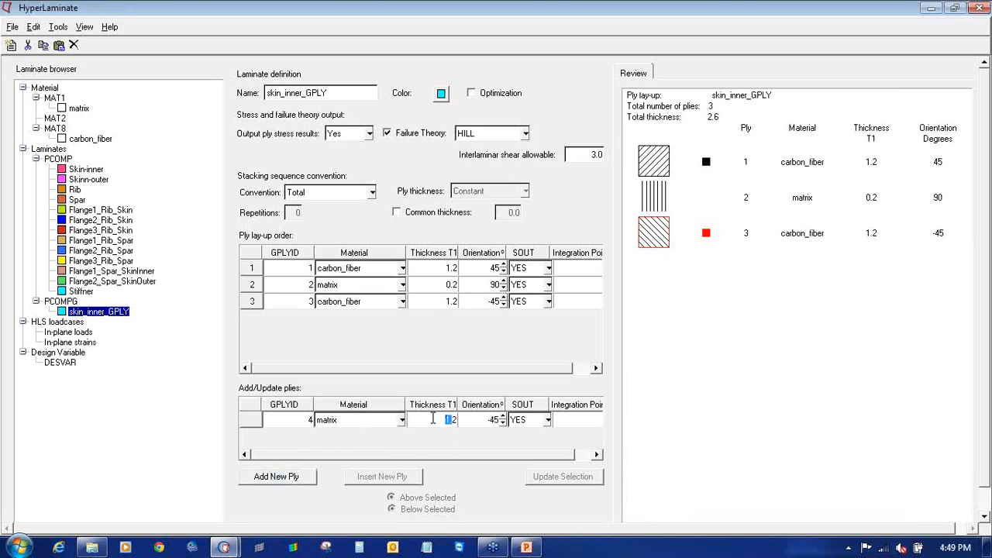
type(".")
left_click_drag(486, 419, 521, 426)
type("-90")
left_click(270, 478)
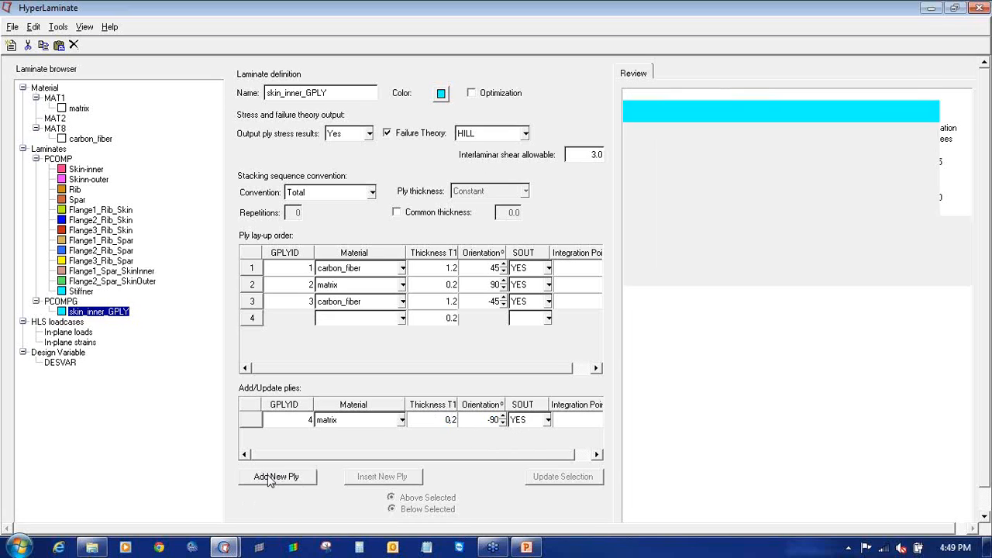
- Add a fifth ply with GPLYID 5, carbon_fiber, thickness 1.2 and orientation 90, and update the skin_inner_GPLY laminate
left_click_drag(293, 421, 332, 420)
type("5")
left_click(332, 420)
left_click(331, 420)
left_click(401, 421)
left_click(380, 446)
left_click_drag(449, 423, 496, 419)
type("1.2")
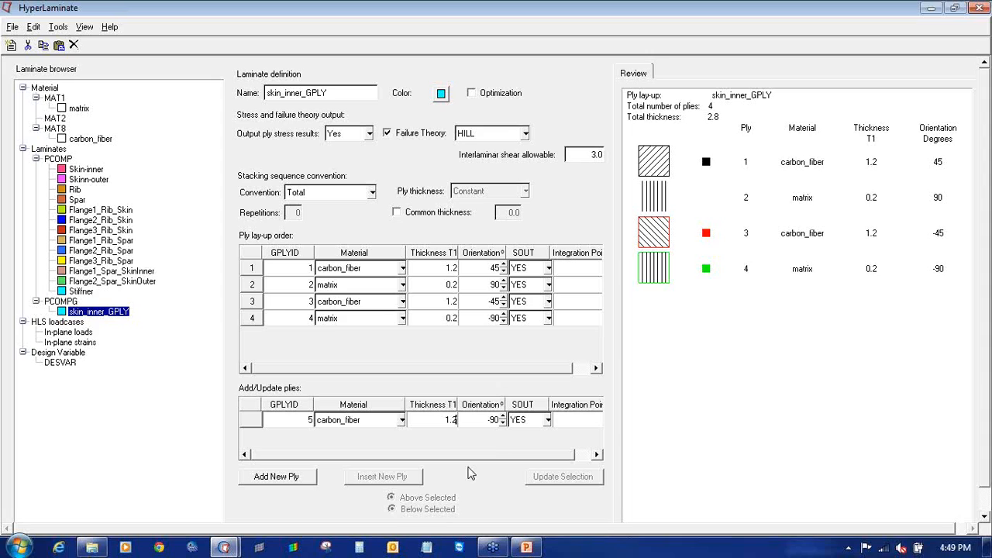
left_click_drag(491, 420, 512, 424)
type("90")
left_click(273, 479)
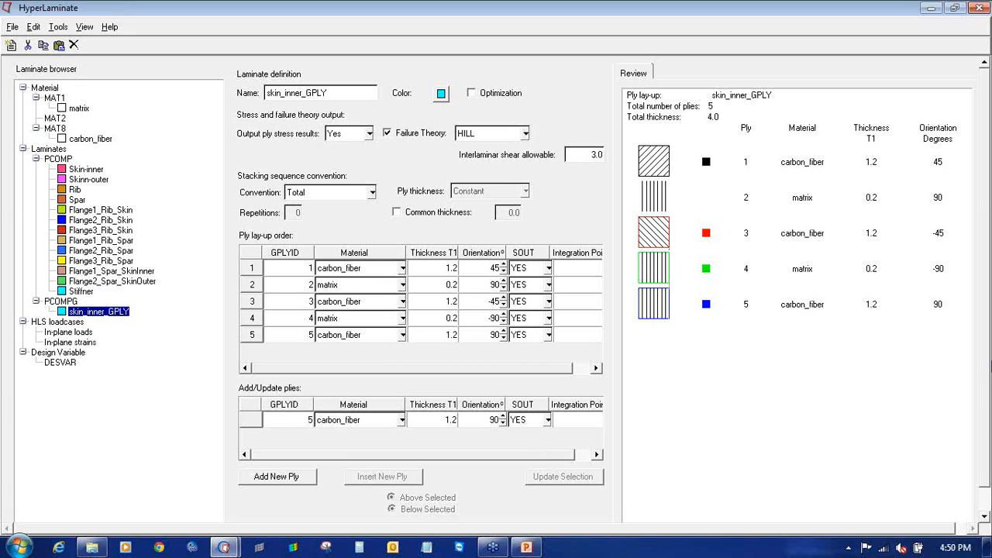
scroll(978, 389, "down", 2)
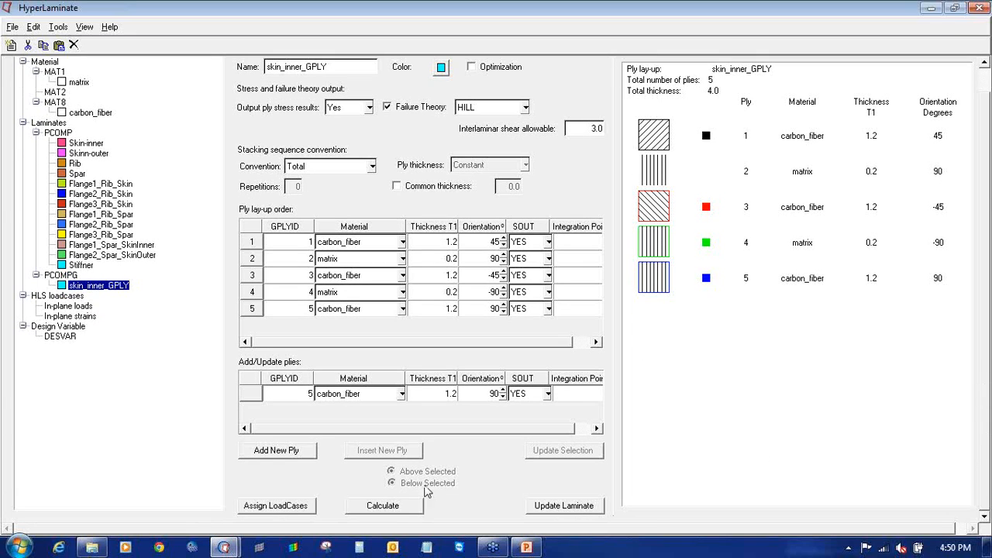
left_click(534, 510)
- Create another PCOMPG laminate and name it Rib_GPLY
left_click(66, 276)
right_click(68, 277)
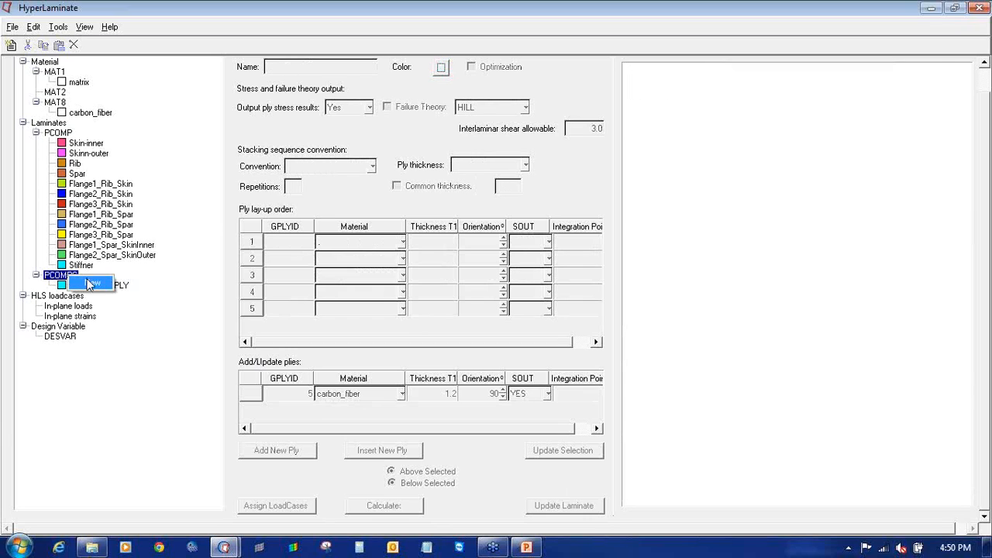
left_click(87, 284)
right_click(90, 301)
left_click(107, 307)
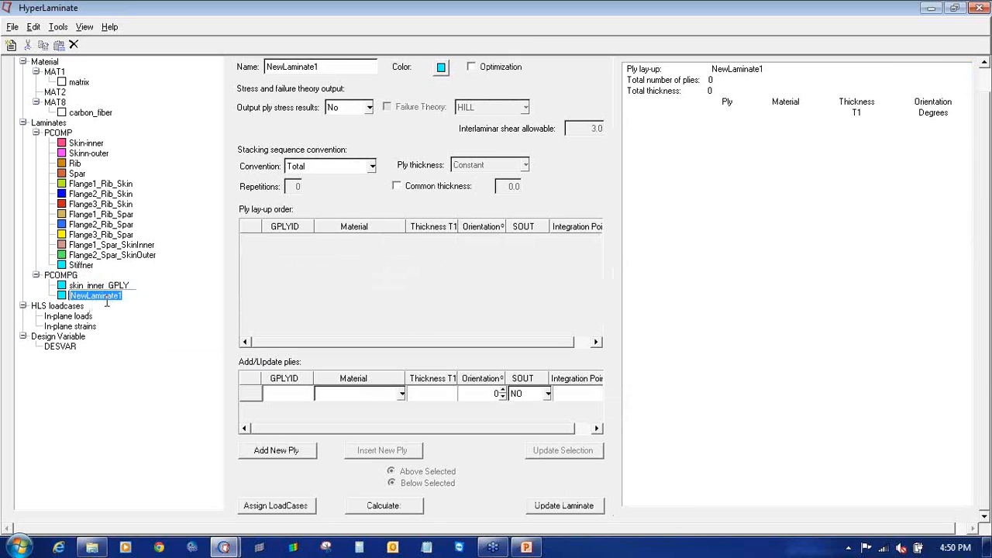
type("Rib_")
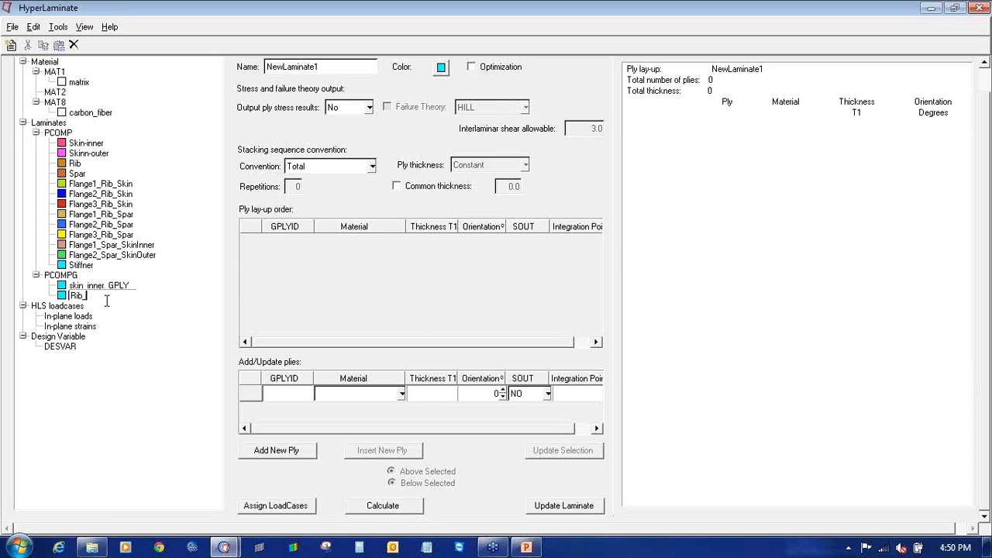
type("GPLY")
key("Return")
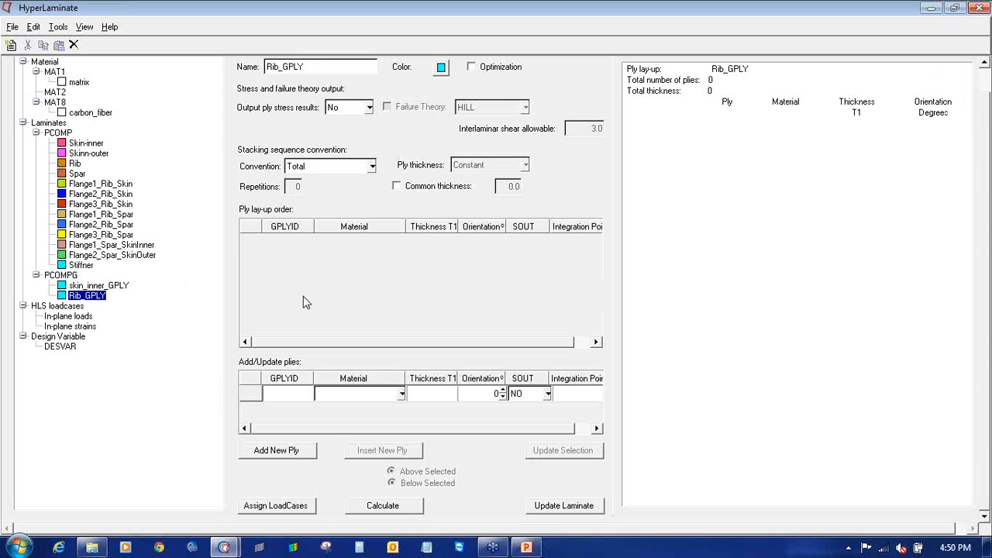
- Set the new ply of Rib_GPLY to GPLYID 11 and material carbon_fiber
scroll(983, 326, "up", 1)
scroll(984, 326, "up", 2)
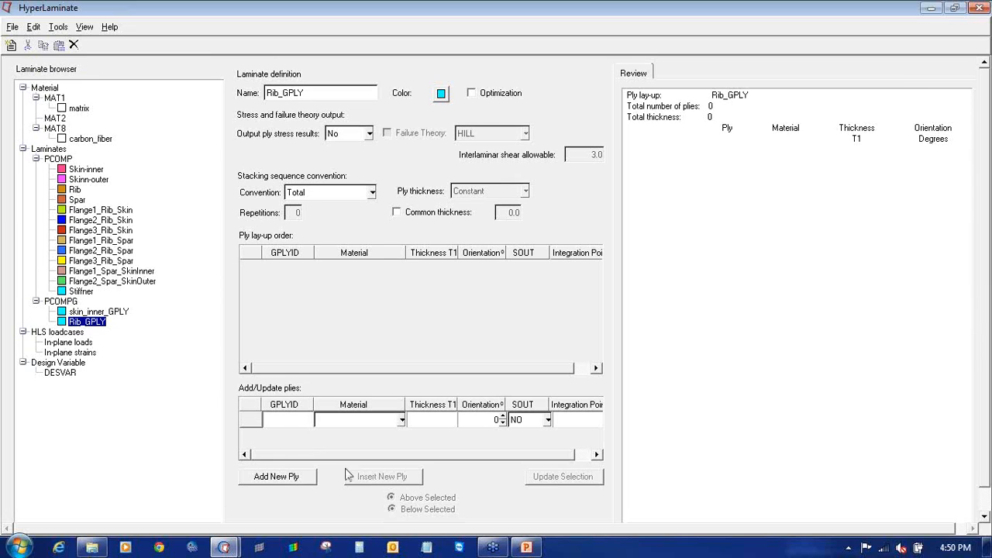
left_click(283, 417)
type("11")
left_click(401, 419)
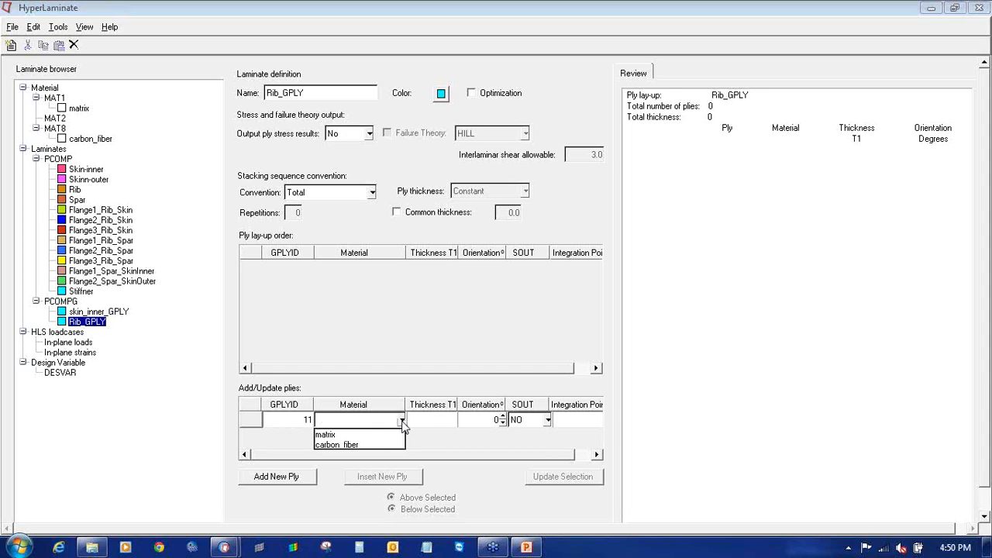
left_click(361, 444)
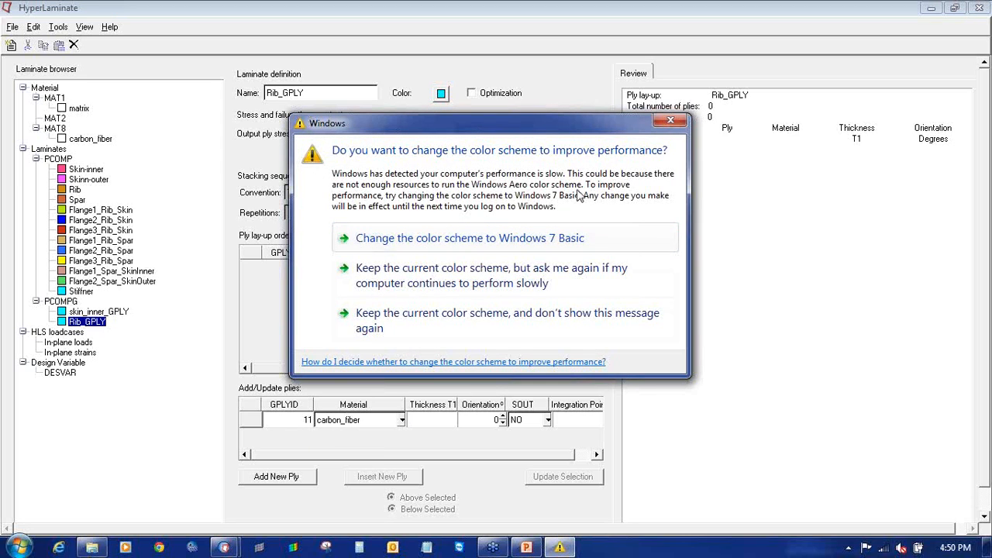
- Change the Windows color scheme to Windows 7 Basic and switch to the training presentation in PowerPoint
left_click(593, 243)
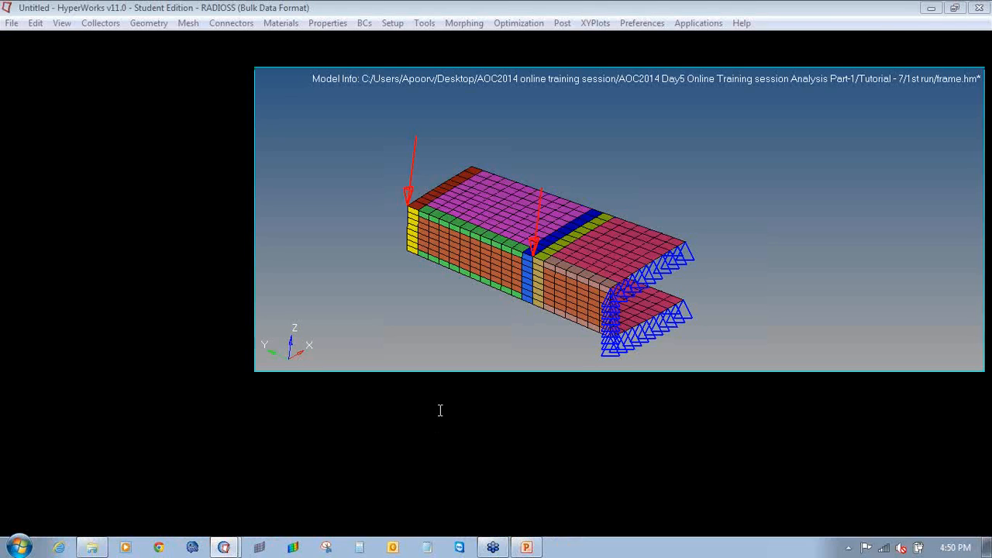
left_click(526, 548)
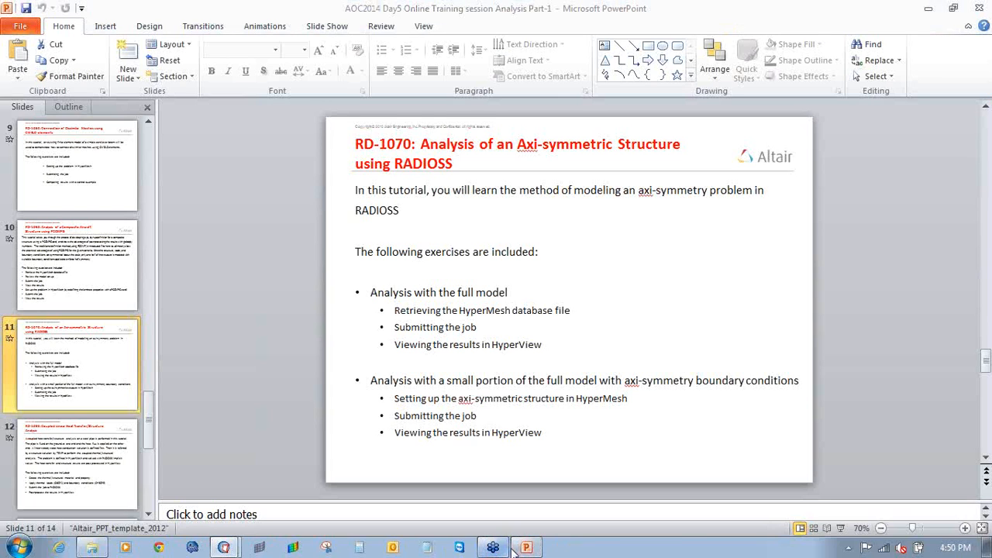
- Switch from the presentation back to HyperWorks and bring up the HyperLaminate window
left_click(232, 547)
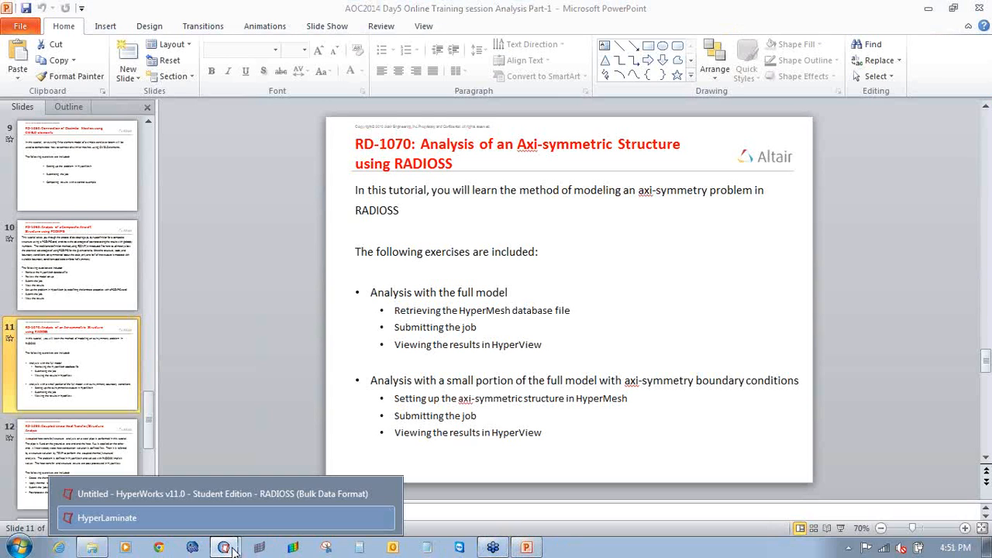
left_click(279, 496)
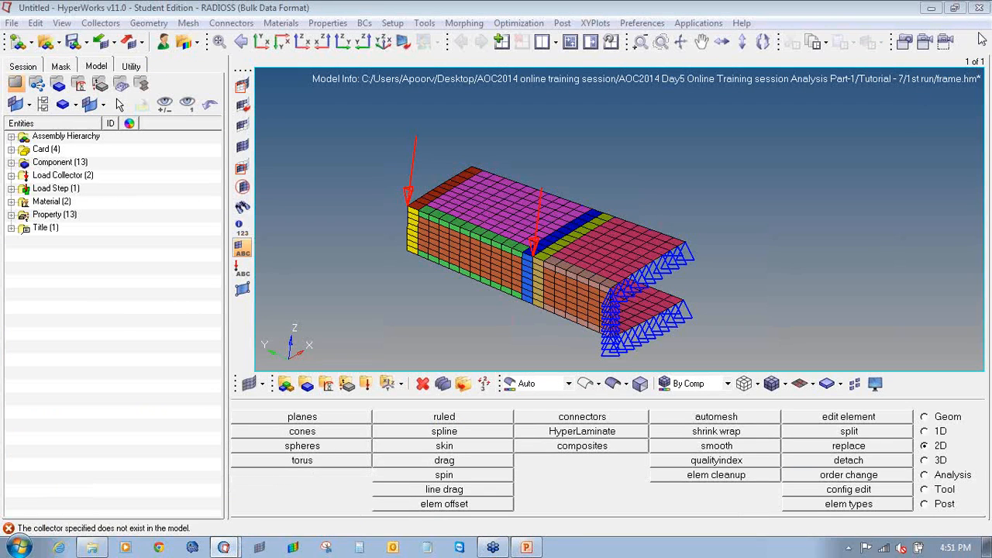
key("alt+Tab")
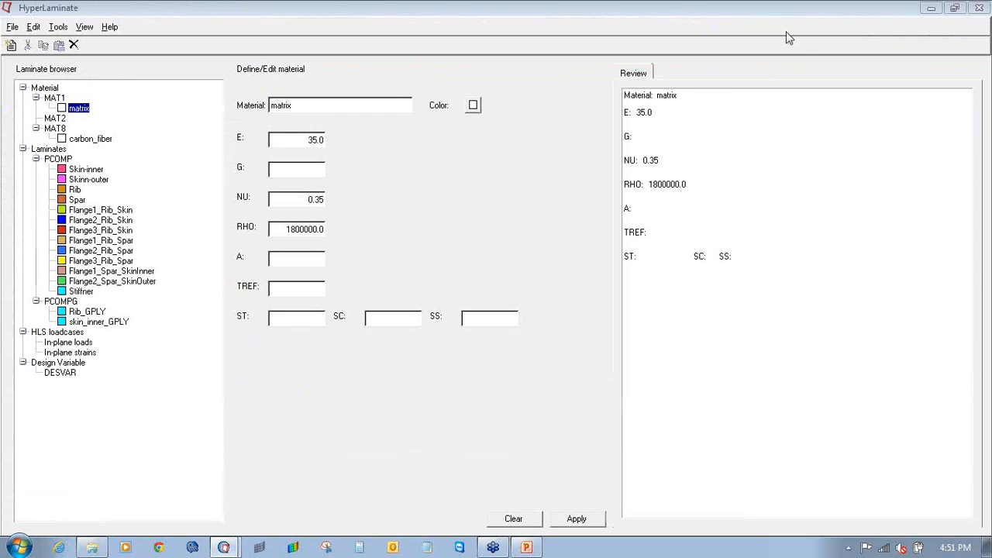
- Add the first ply to Rib_GPLY with GPLYID 11, carbon_fiber, thickness 1.2, orientation 0 and SOUT set to YES
left_click(97, 313)
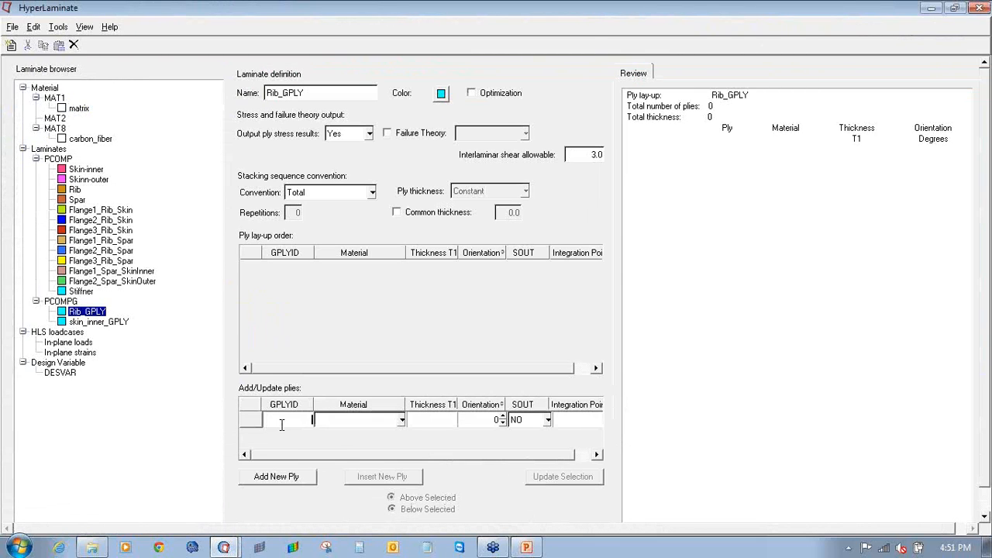
type("11")
left_click(353, 423)
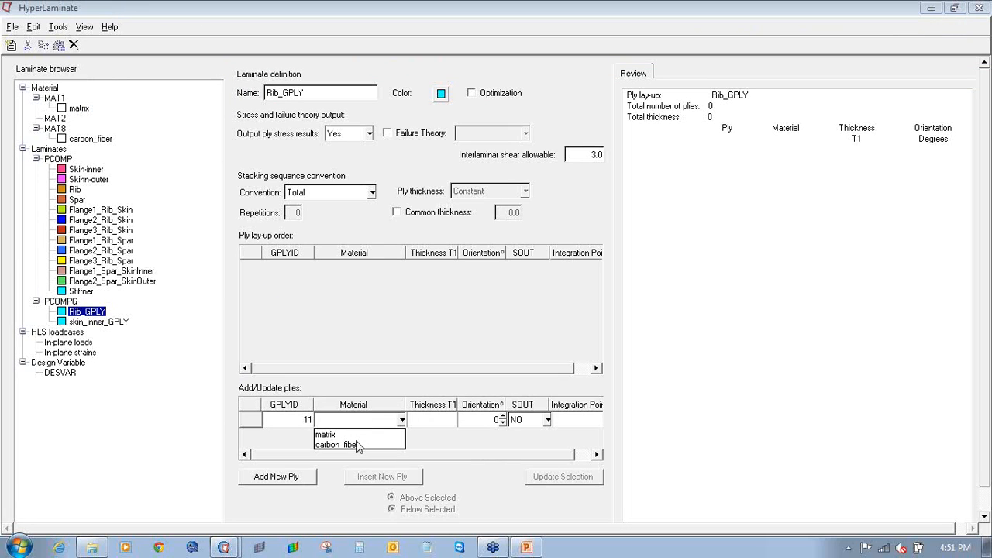
left_click(355, 445)
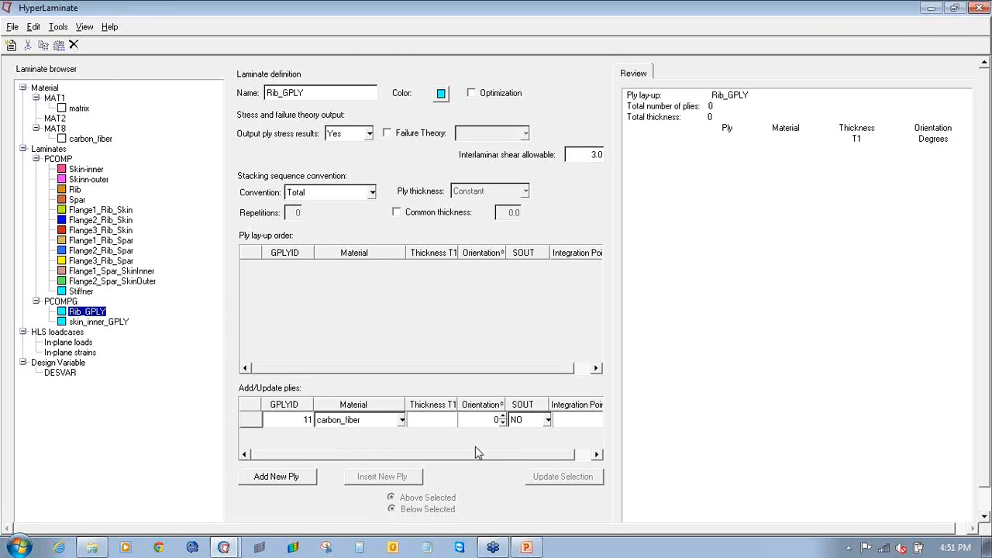
key("Tab")
type("1.2")
left_click(546, 421)
left_click(516, 435)
left_click(267, 485)
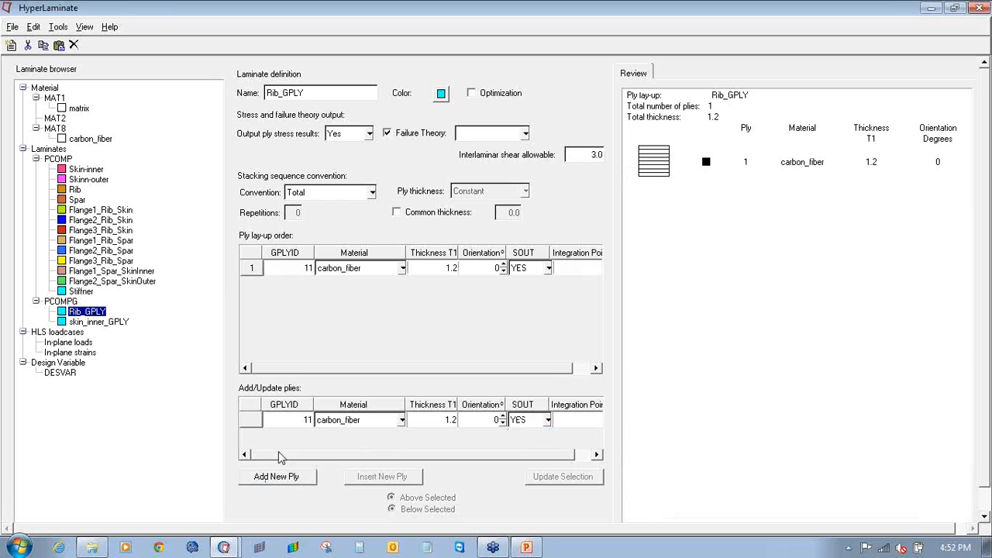
- Add a second ply to Rib_GPLY with GPLYID 12, material matrix, thickness 0.2 and orientation 45
left_click_drag(308, 420, 321, 422)
type("2")
left_click(399, 421)
left_click(381, 435)
double_click(440, 425)
type("0.2")
double_click(493, 420)
type("45")
left_click(264, 476)
- Add a third matrix ply to Rib_GPLY with GPLYID 13 and orientation -45
double_click(309, 420)
type("13")
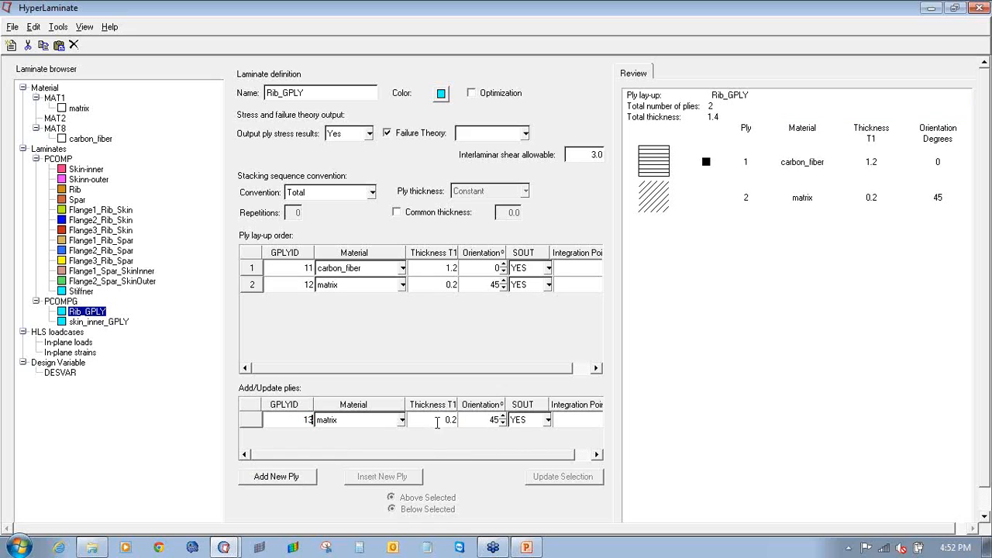
left_click(489, 419)
type("-")
left_click(292, 478)
- Add a fourth ply to Rib_GPLY with GPLYID 14, carbon_fiber, thickness 1.2 and orientation 45
left_click_drag(283, 420, 329, 420)
type("14")
left_click(329, 420)
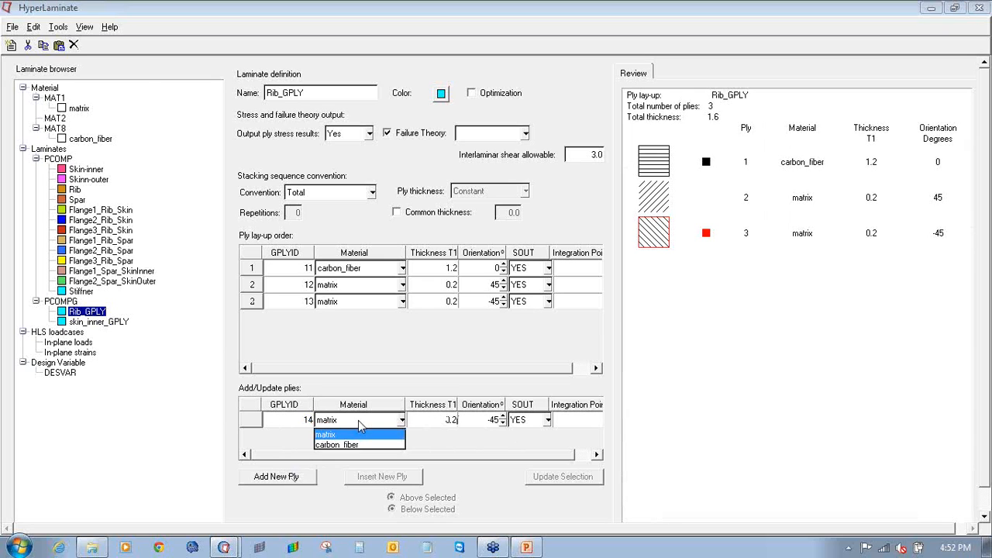
left_click(355, 447)
left_click(447, 420)
left_click_drag(447, 420, 467, 420)
type("1.2")
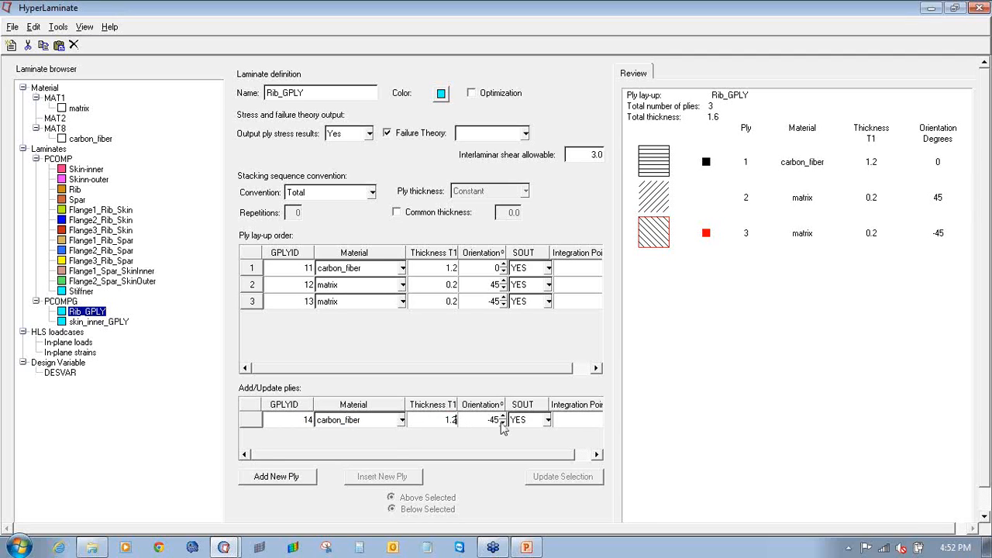
left_click_drag(489, 419, 513, 420)
type("45")
left_click(293, 481)
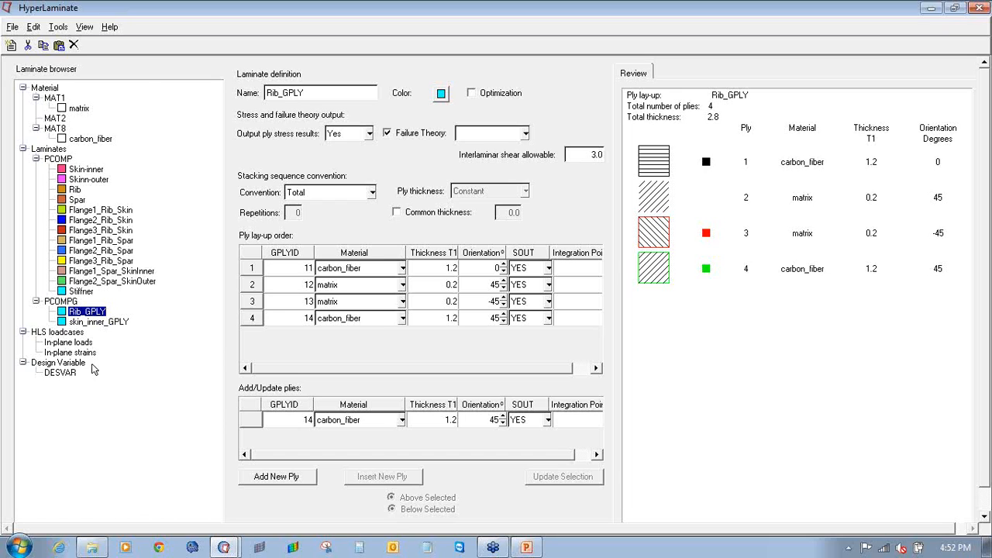
- Duplicate the skin_inner_GPLY laminate and rename the copy Flange1_rib_Skin_GPLY
left_click(113, 322)
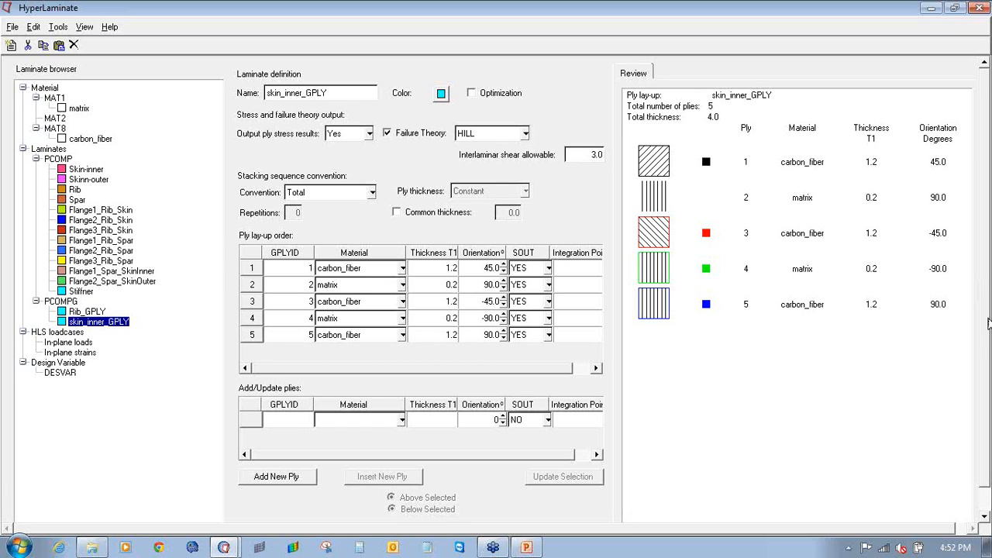
left_click_drag(986, 313, 986, 341)
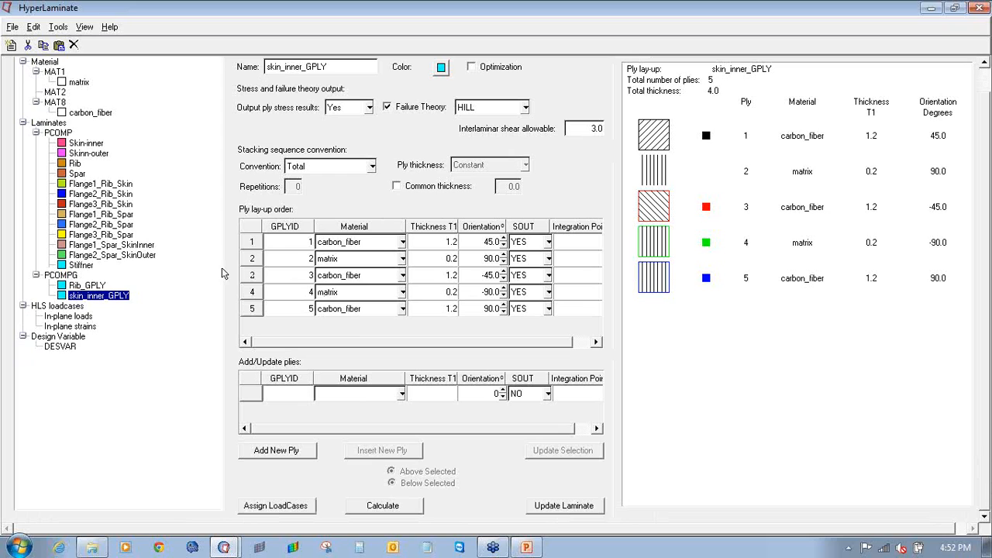
right_click(126, 296)
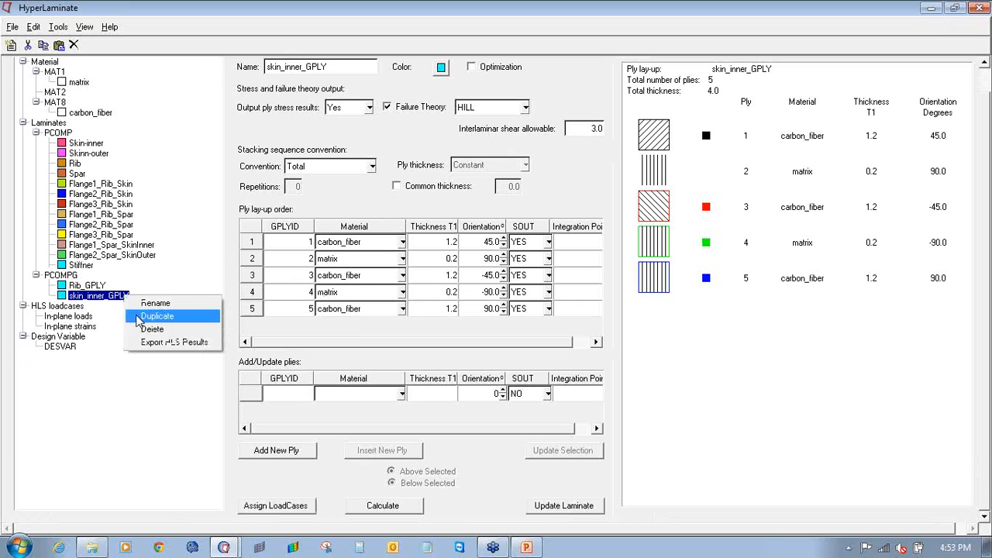
left_click(137, 316)
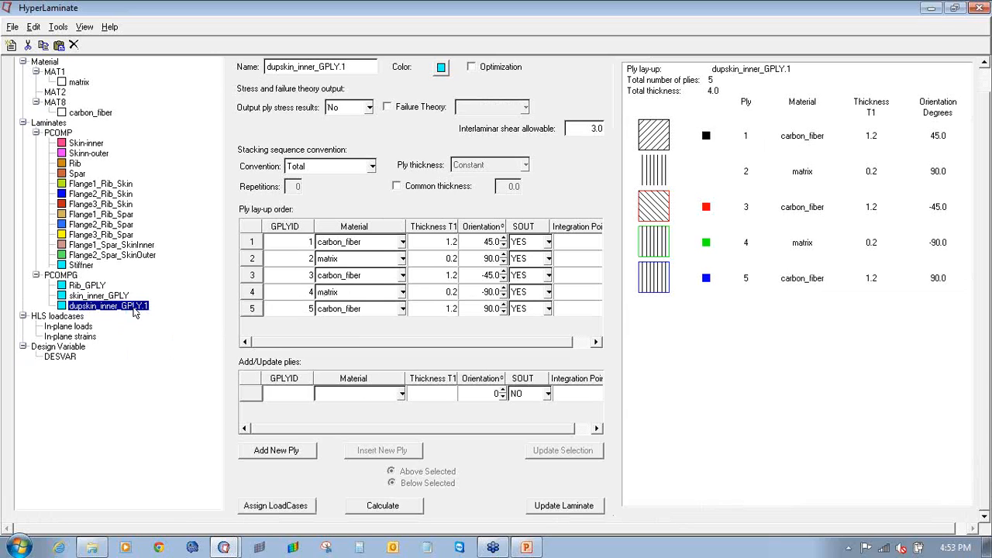
right_click(134, 308)
left_click(142, 314)
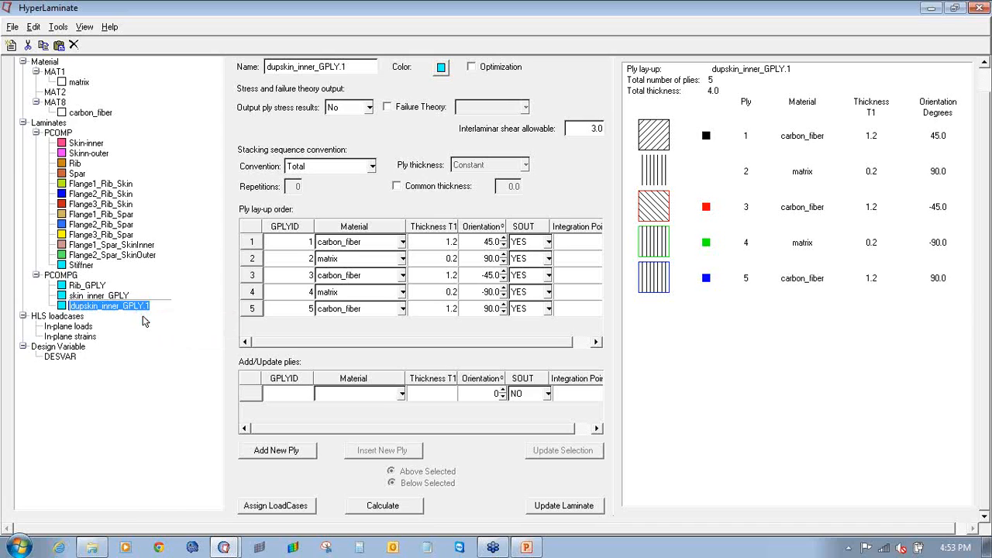
type("Flange1")
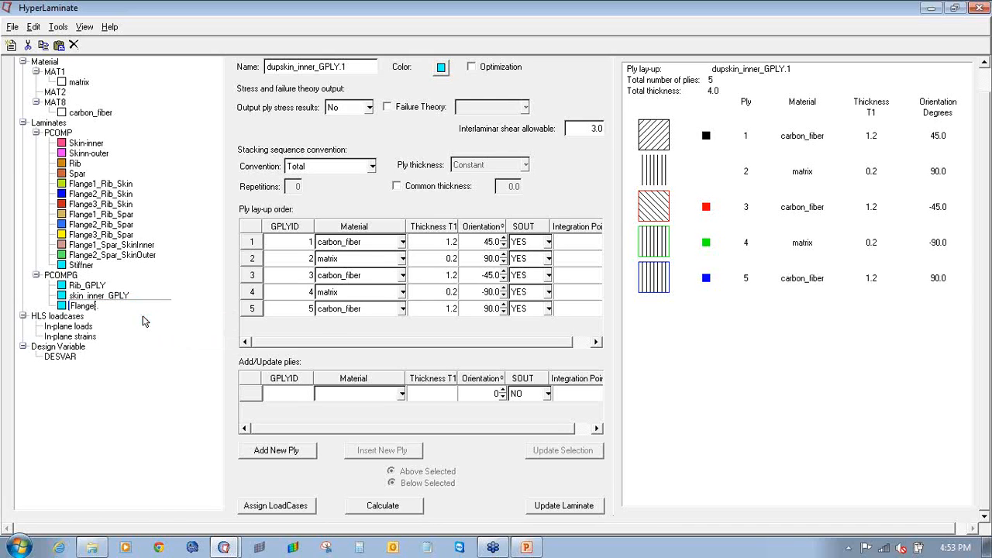
type("_rib_Skin_GPLY")
key("Return")
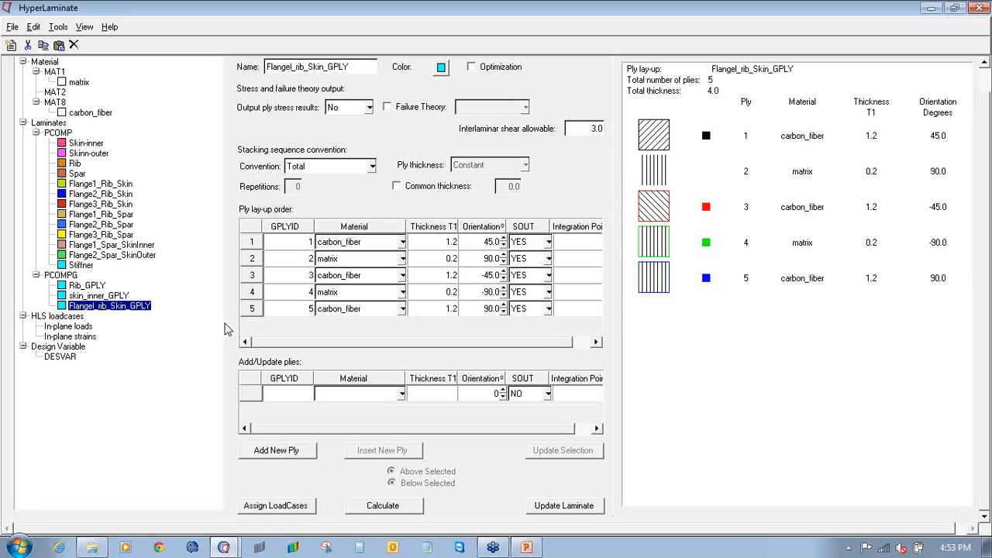
- Add a ply to the flange laminate with GPLYID 13, material matrix, thickness 0.2, orientation -45 and SOUT set to YES
left_click(287, 402)
type("13")
left_click(402, 394)
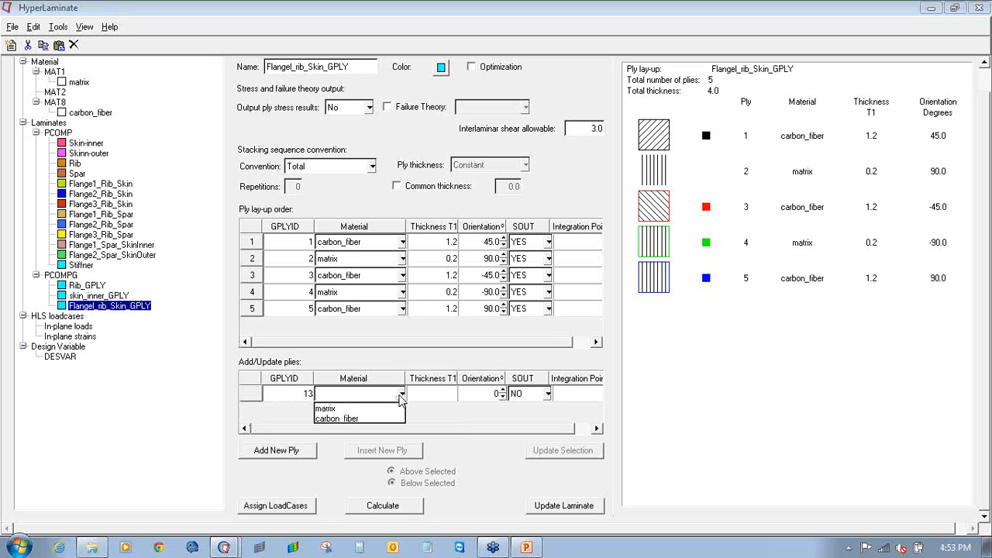
left_click(342, 417)
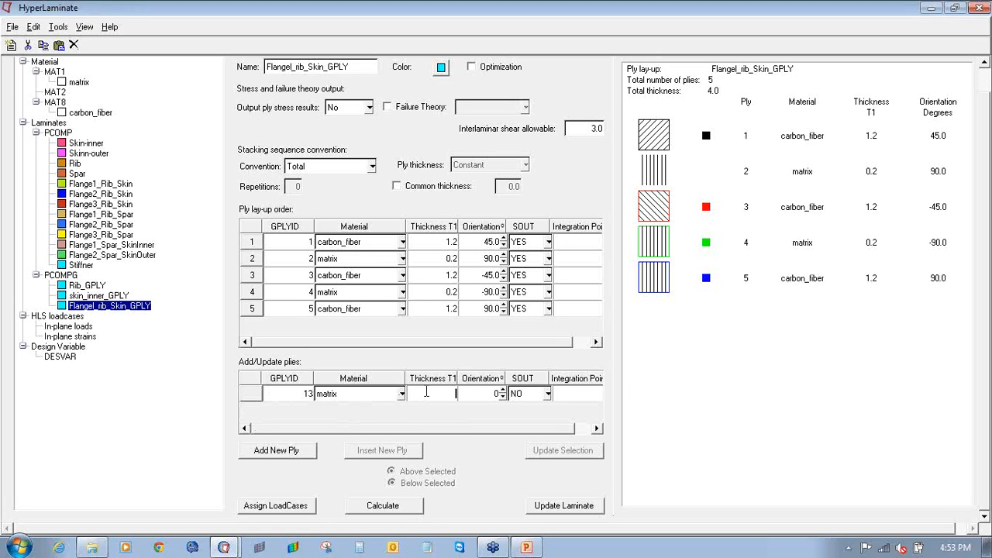
type("0.2")
left_click(488, 393)
type("-45")
left_click(548, 393)
left_click(522, 404)
- Add a seventh ply to the flange laminate with GPLYID 14, carbon_fiber, thickness 1.2 and orientation 45
double_click(281, 400)
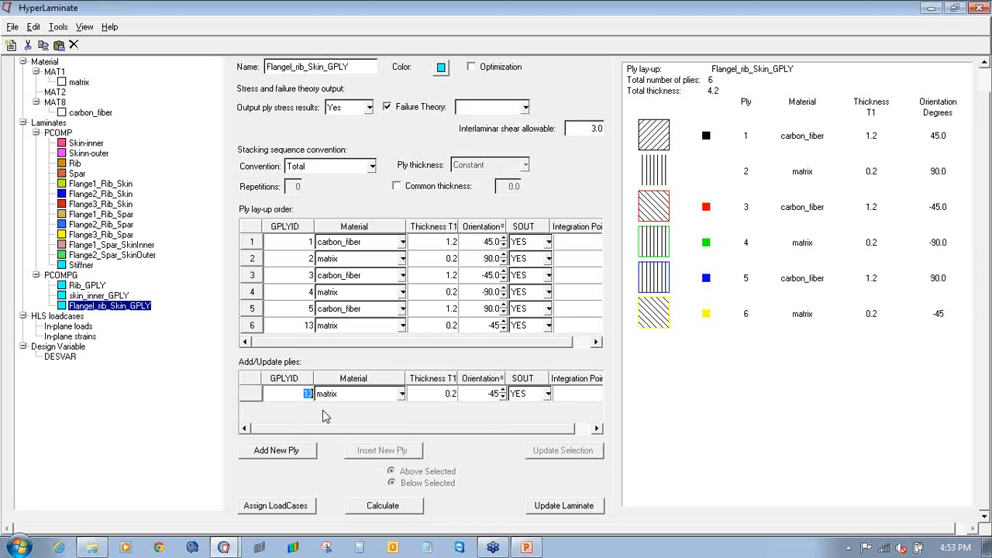
type("14")
left_click(370, 396)
left_click(362, 419)
double_click(450, 394)
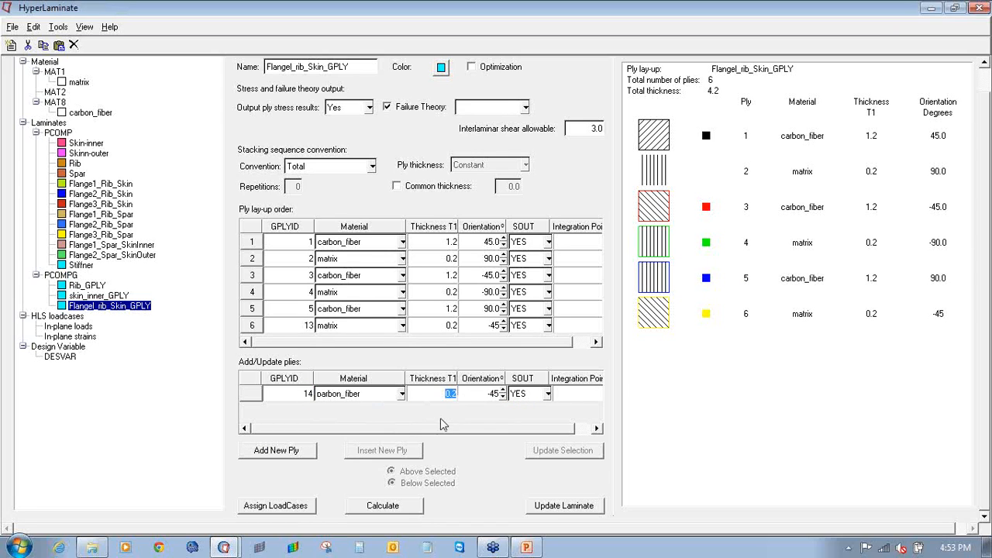
type("1.2")
key("Tab")
type("45")
left_click(303, 456)
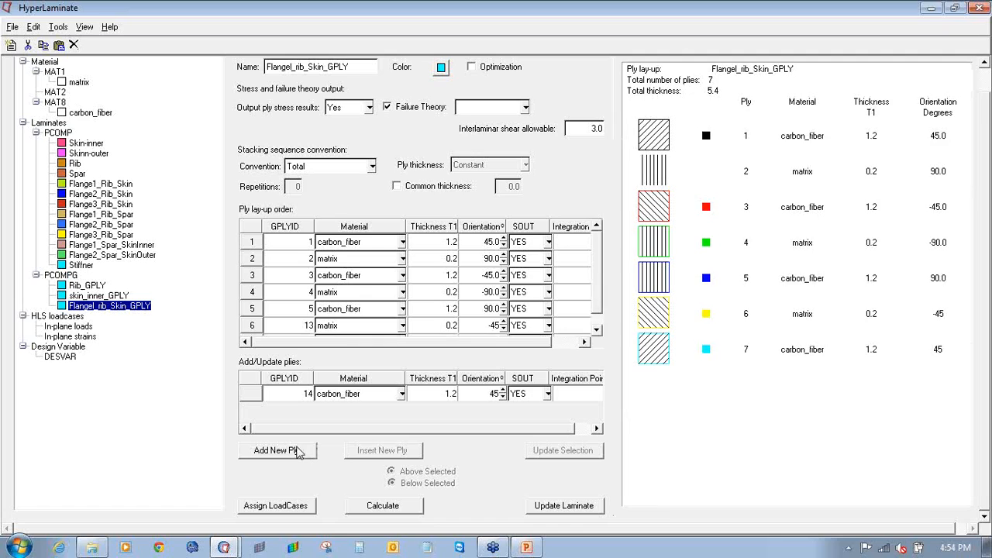
- Update all three PCOMPG laminates: Flange1_rib_Skin_GPLY, Rib_GPLY and skin_inner_GPLY
left_click_drag(594, 306, 597, 325)
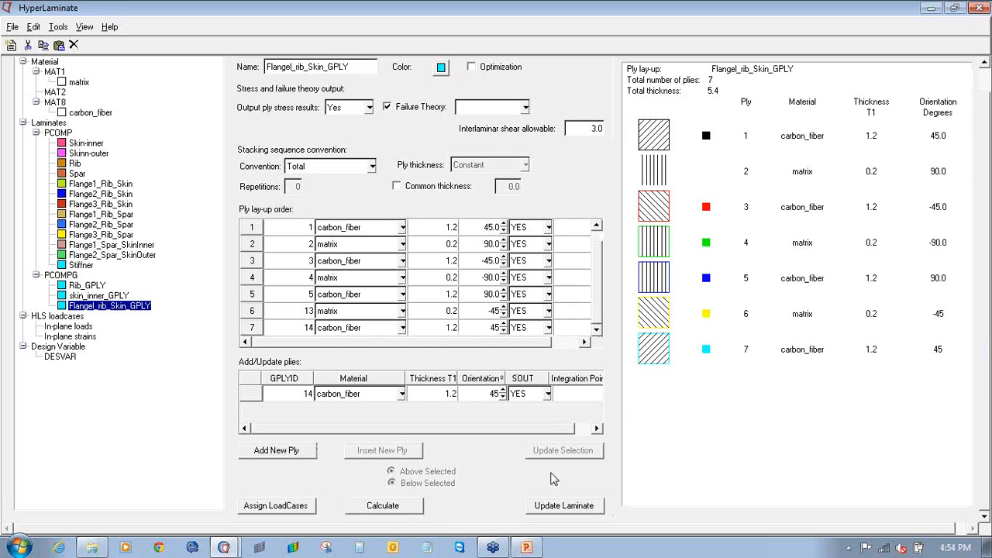
left_click(565, 505)
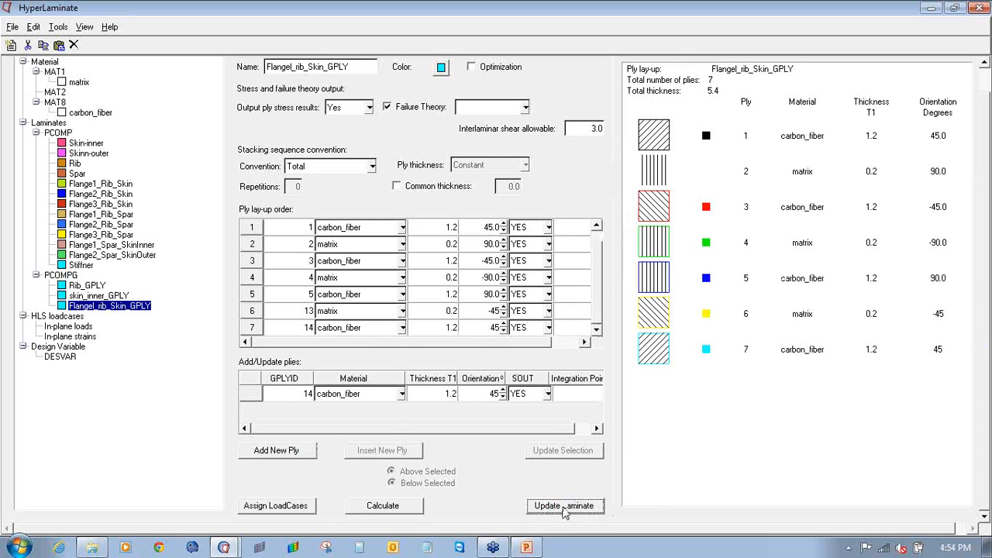
left_click(85, 285)
left_click(550, 508)
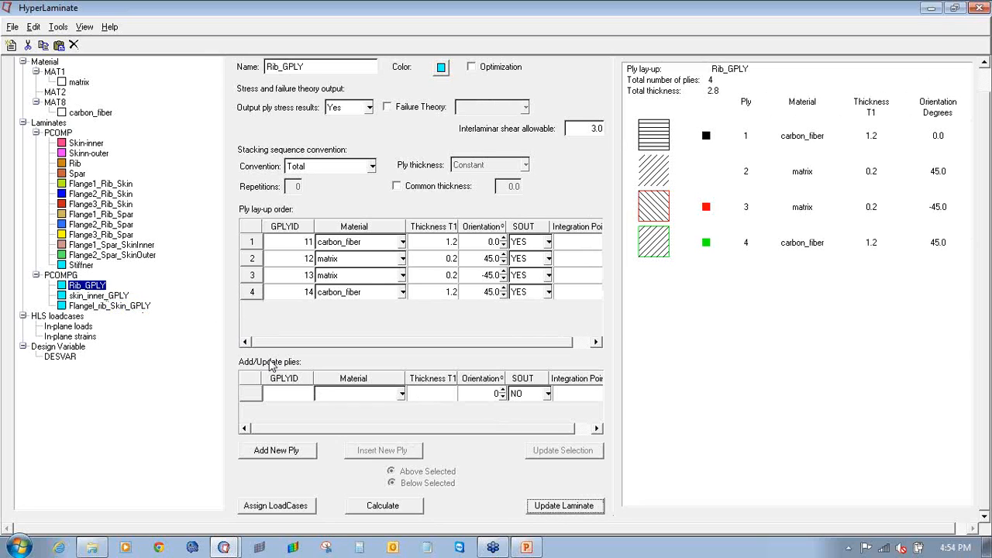
left_click(129, 298)
left_click(566, 508)
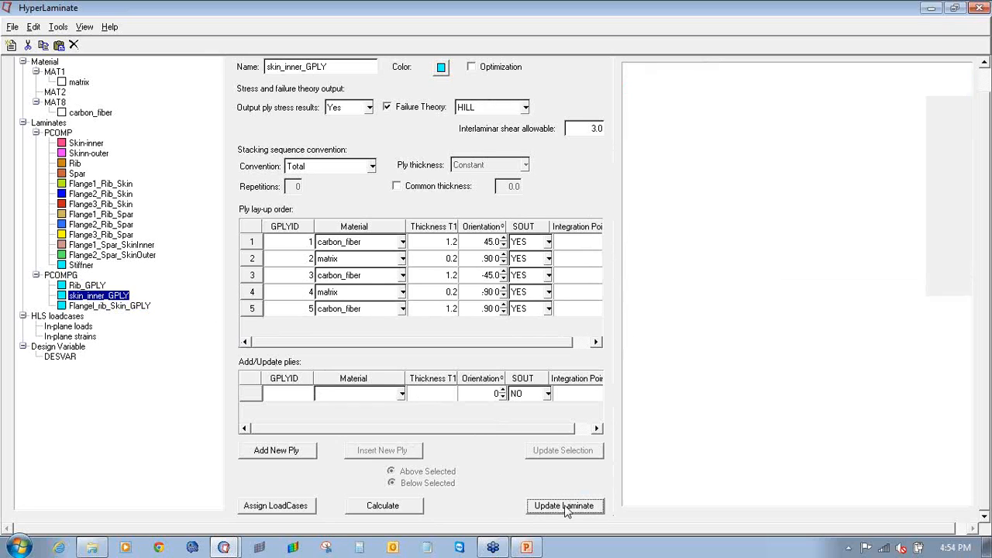
left_click(137, 305)
left_click(553, 507)
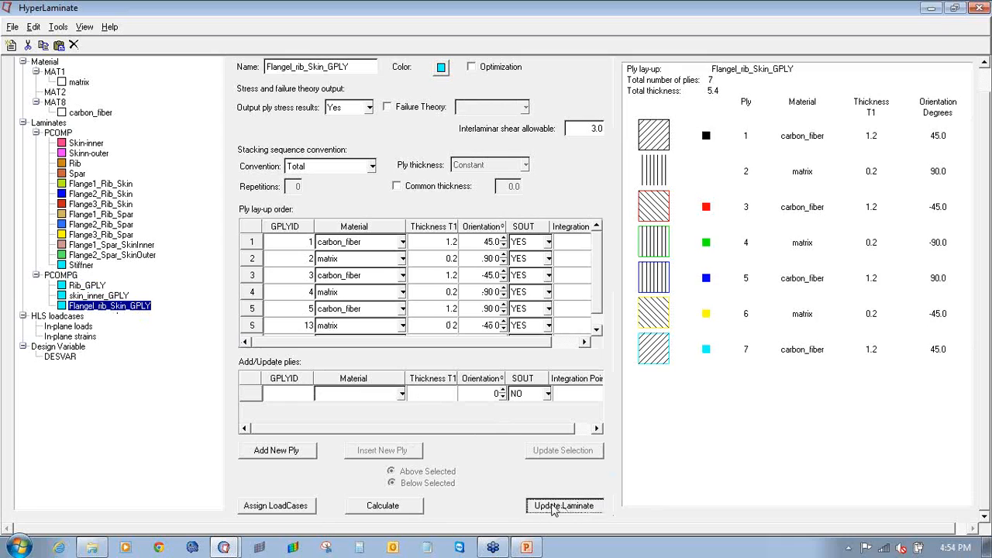
- Recheck the Rib_GPLY laminate and exit HyperLaminate to return to the frame model
left_click(98, 289)
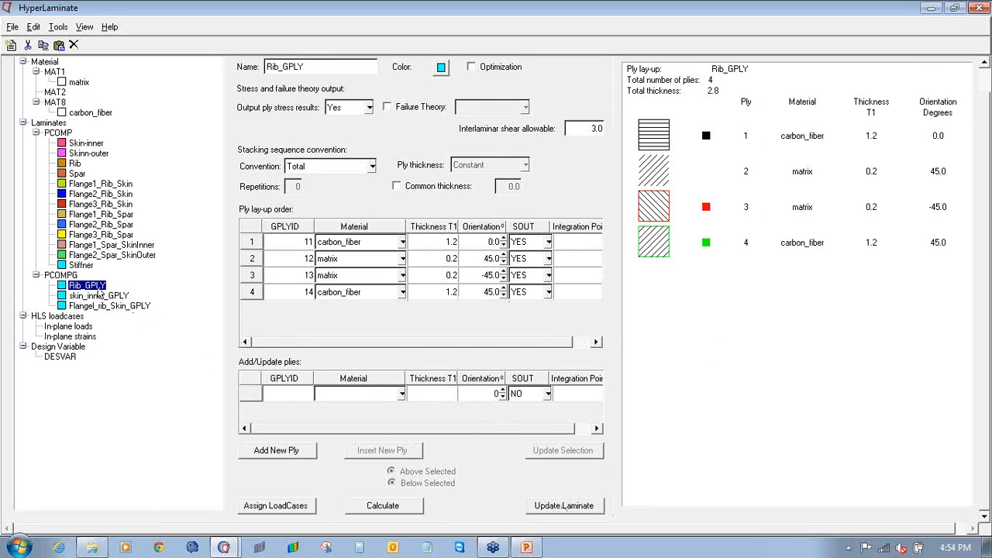
left_click(13, 27)
left_click(37, 73)
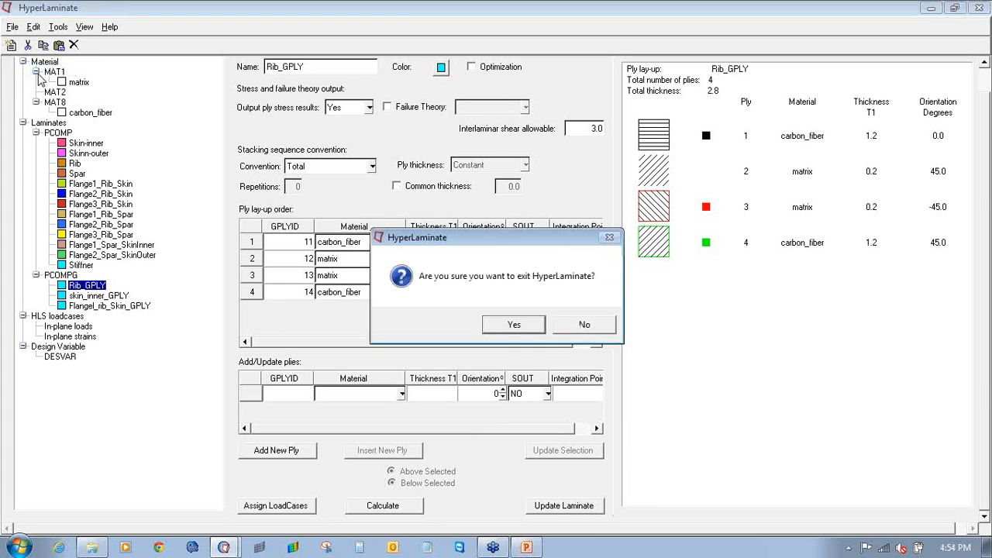
left_click(500, 324)
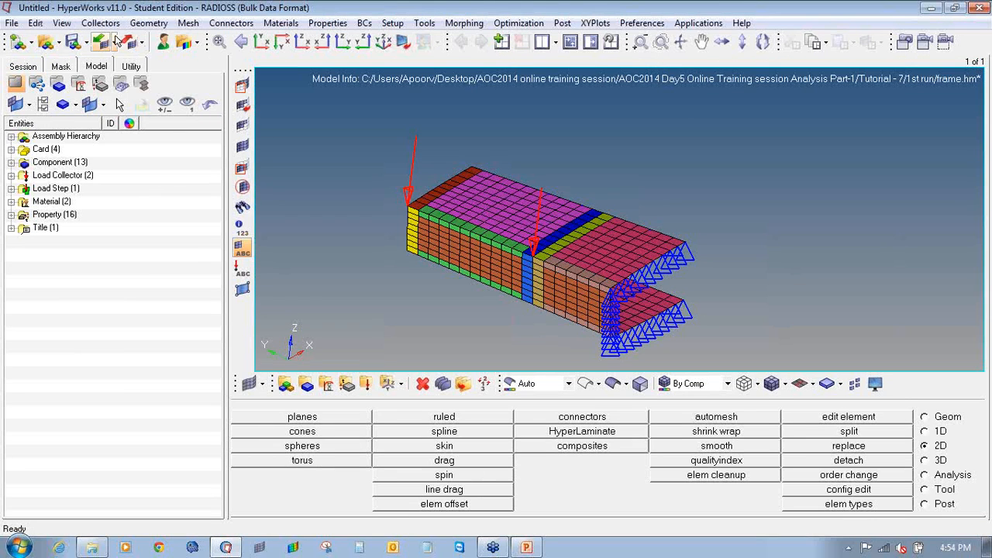
- Set up a solver deck import with FE overwrite enabled
left_click(12, 23)
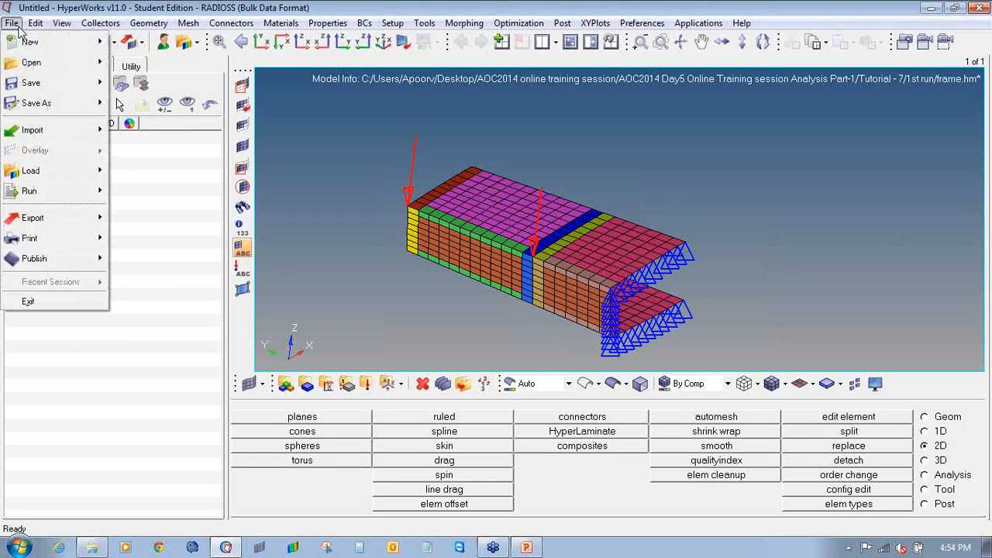
mouse_move(60, 123)
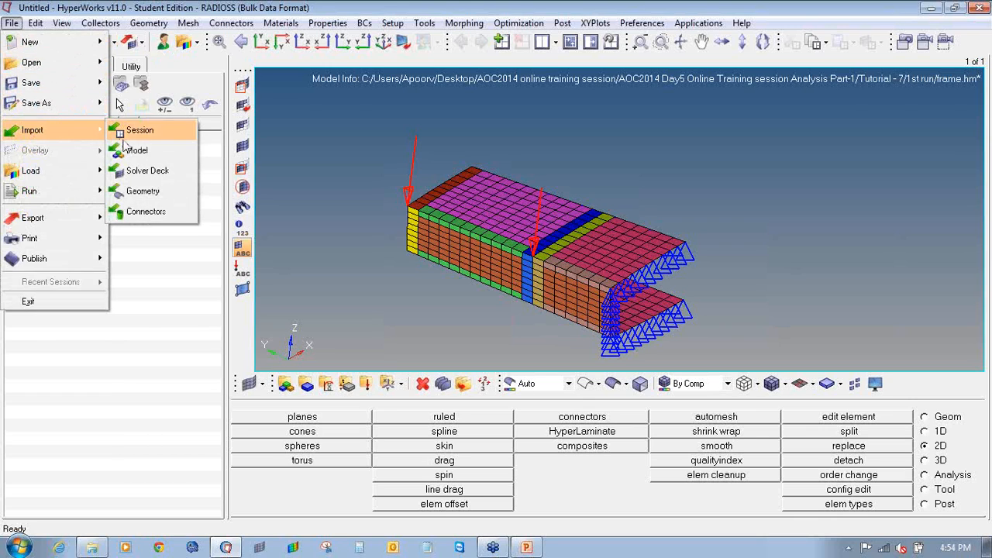
left_click(157, 171)
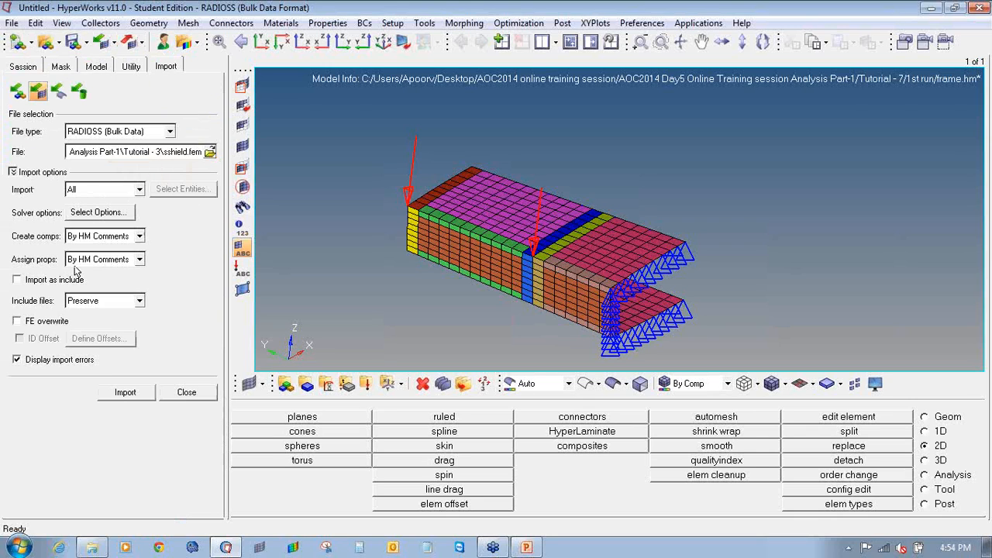
left_click(32, 320)
- Choose frame.fem from the 1st run folder of Tutorial - 7 as the import file, and close the import settings without importing
left_click(210, 153)
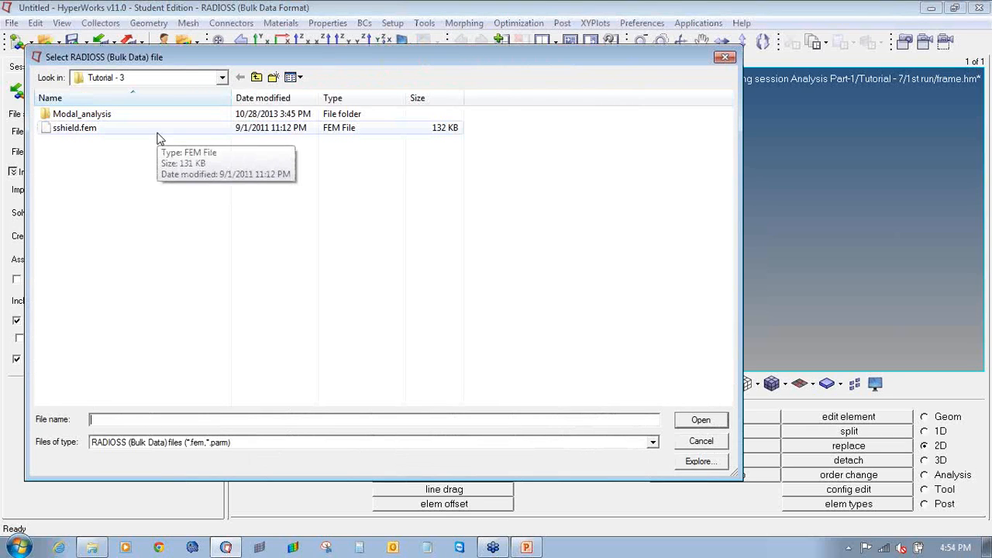
left_click(225, 79)
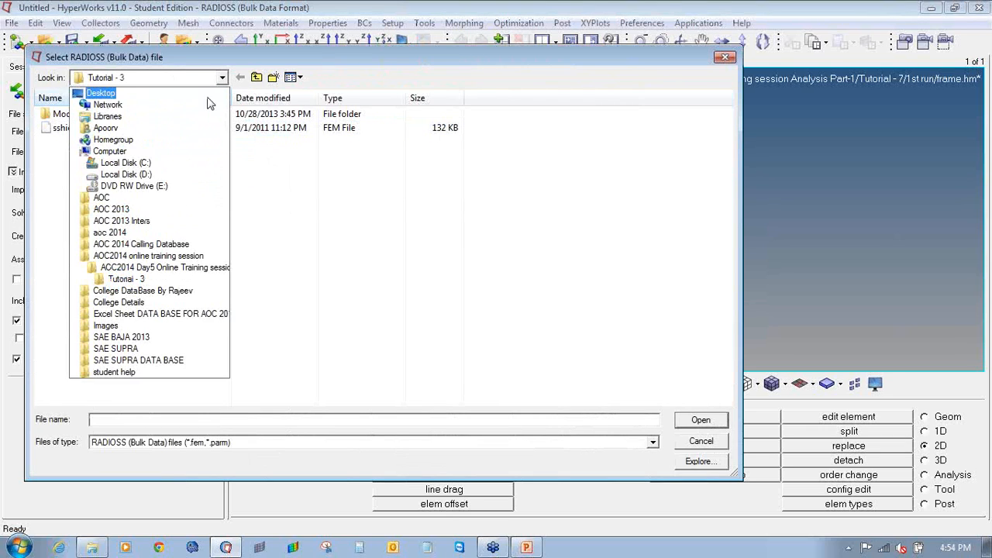
left_click(246, 94)
left_click(257, 78)
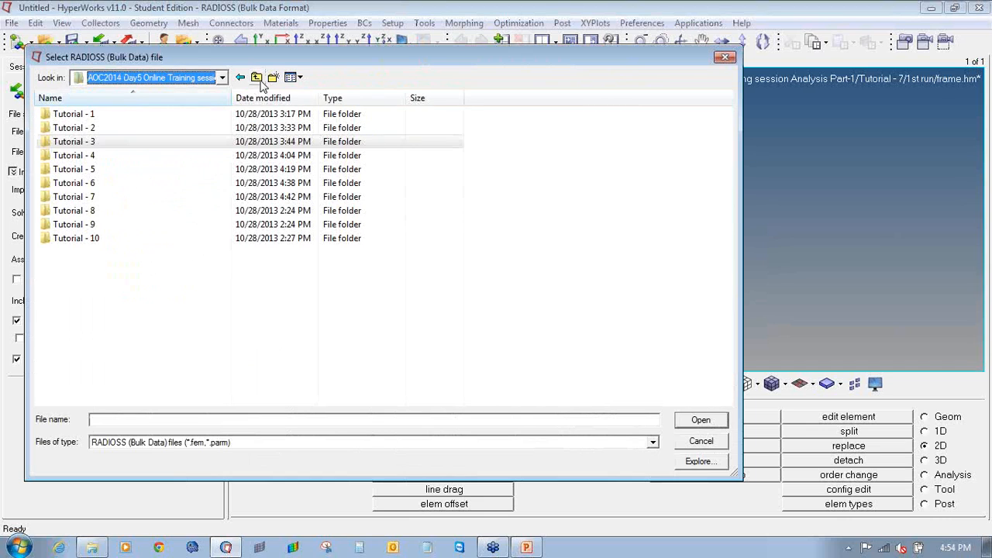
double_click(124, 199)
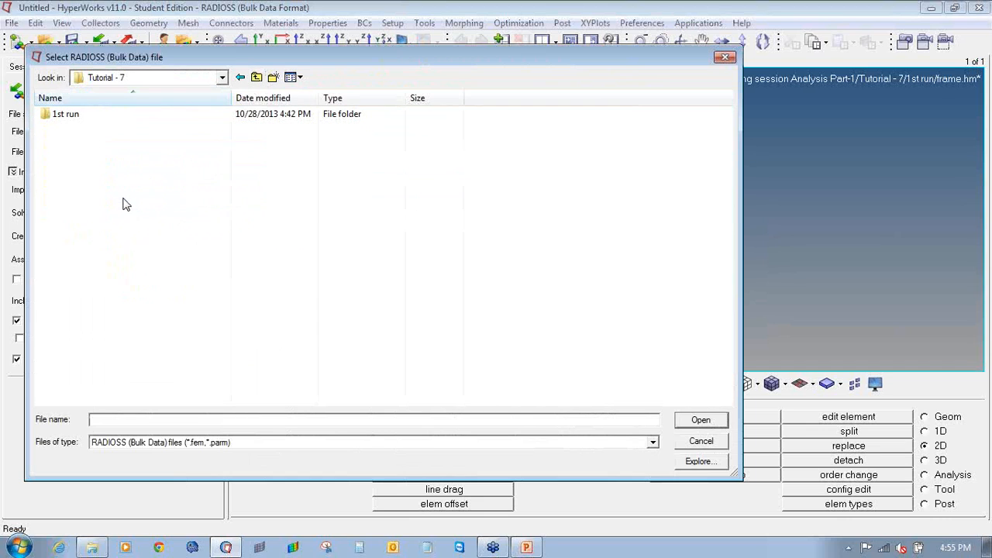
double_click(104, 118)
double_click(102, 116)
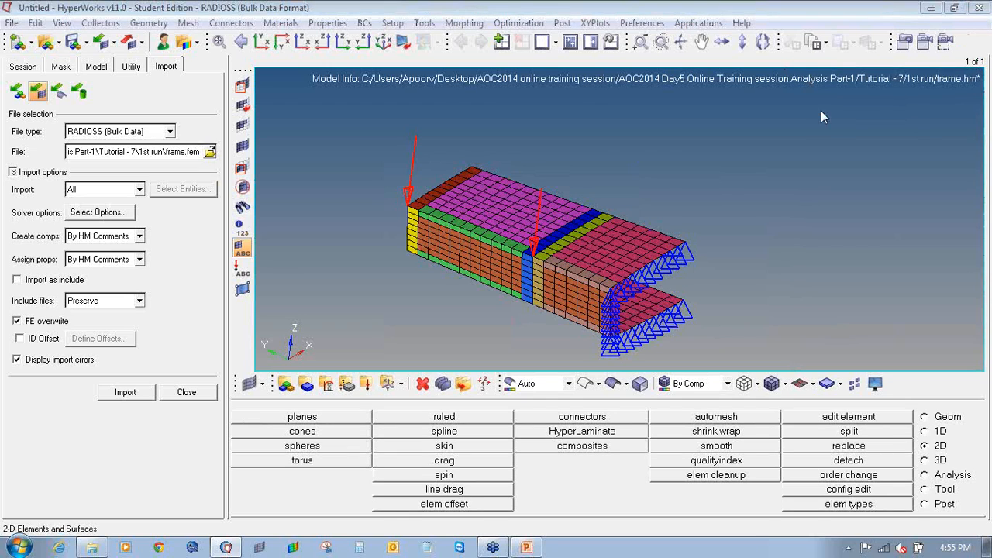
key("f")
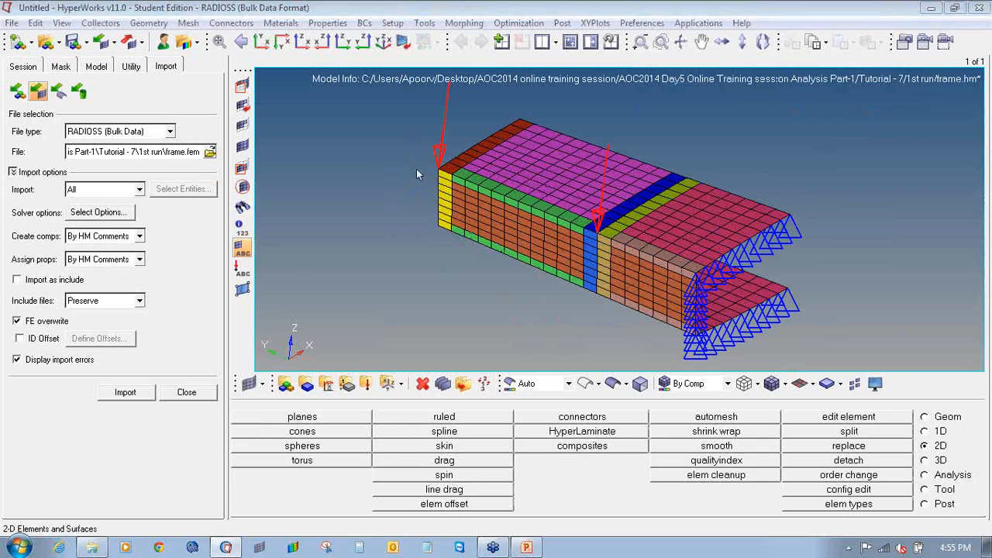
left_click(188, 393)
left_click(93, 67)
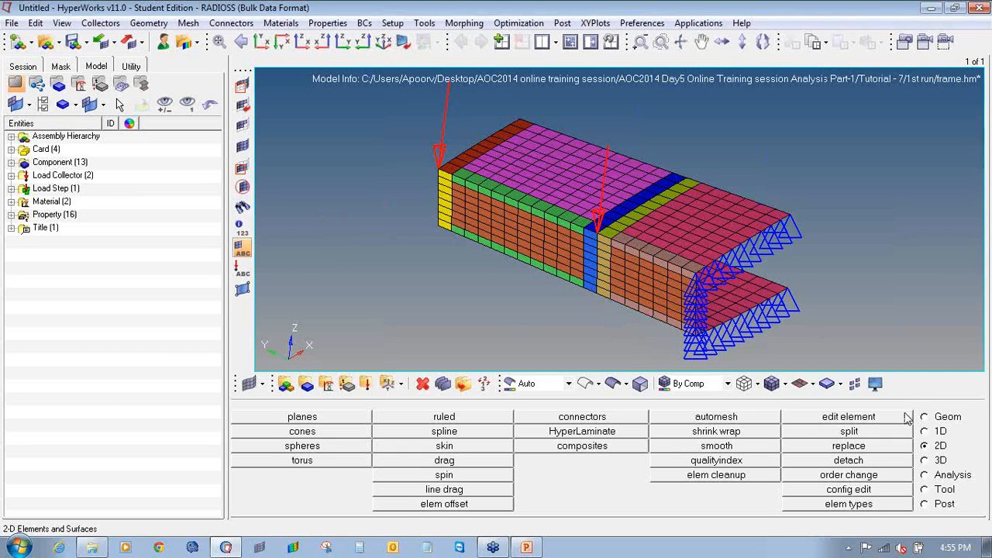
- Review the PCOMPG laminates Rib_GPLY, skin_inner_GPLY and Flange1_rib_Skin_GPLY in HyperLaminate and return to the frame model
left_click(565, 435)
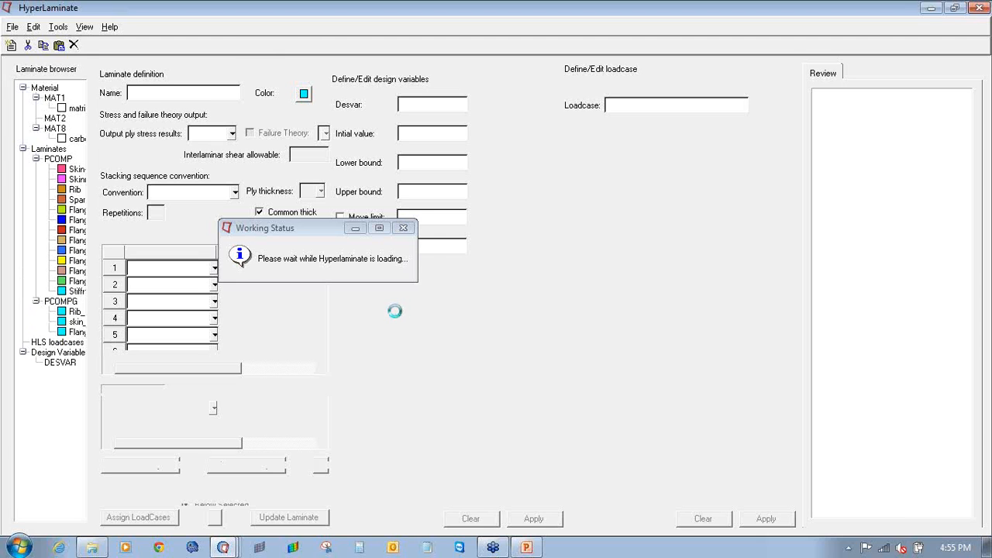
left_click(95, 312)
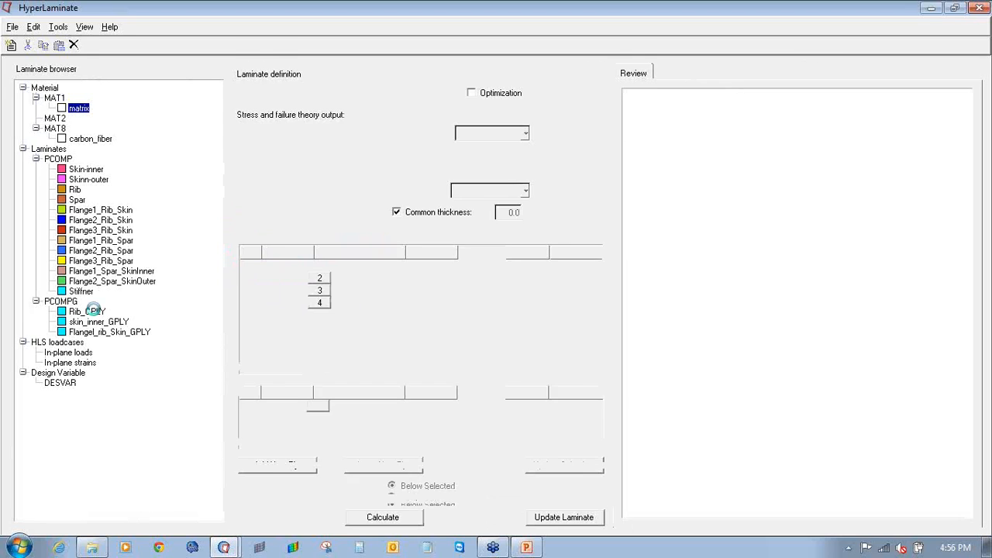
left_click(94, 322)
left_click(95, 332)
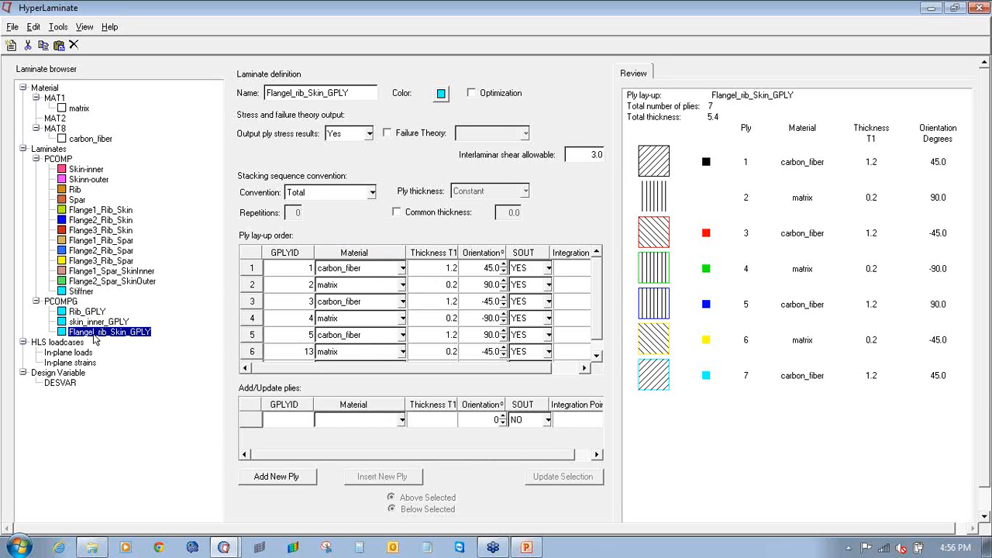
left_click(976, 8)
left_click(514, 325)
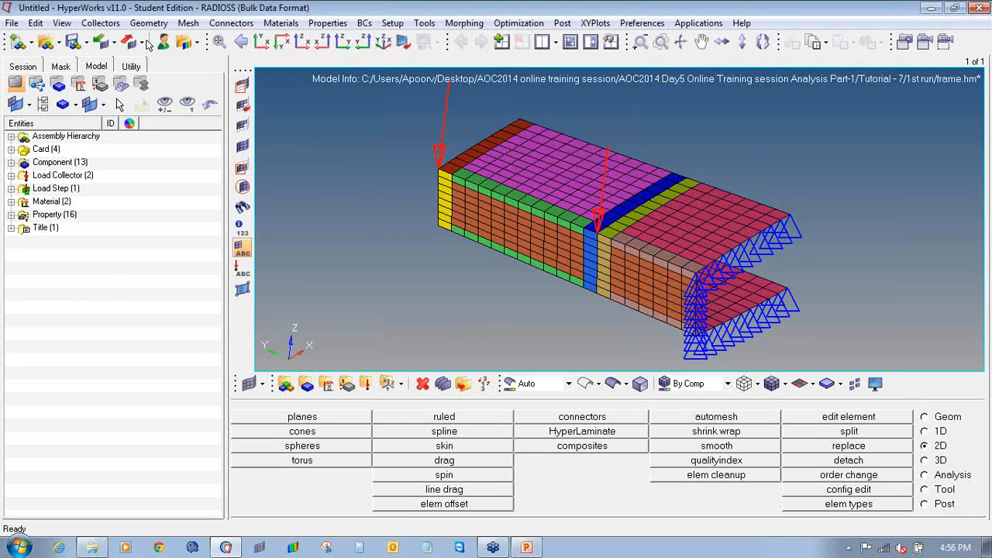
- Save the model as frame in a new folder named 2nd run inside Tutorial - 7
left_click(12, 23)
mouse_move(36, 103)
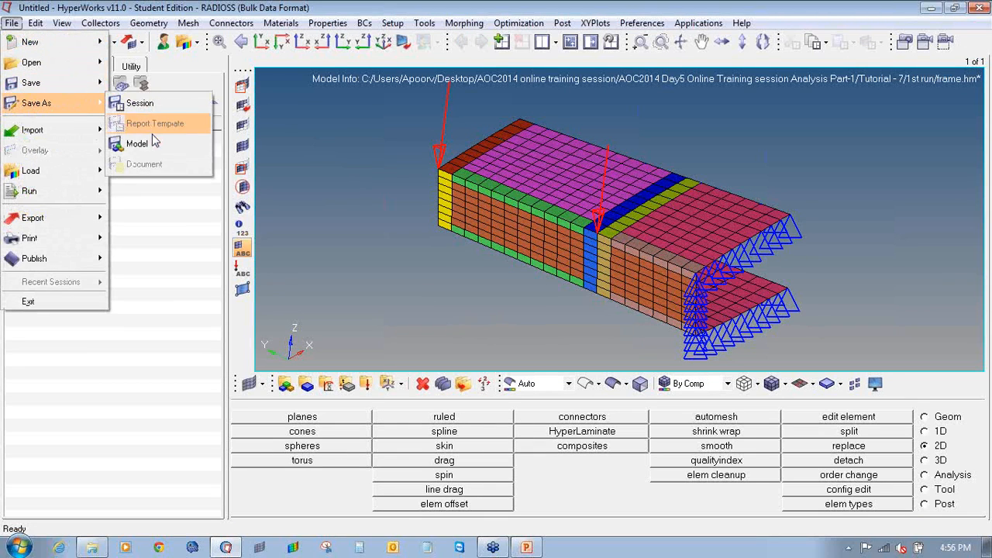
left_click(152, 142)
left_click(258, 77)
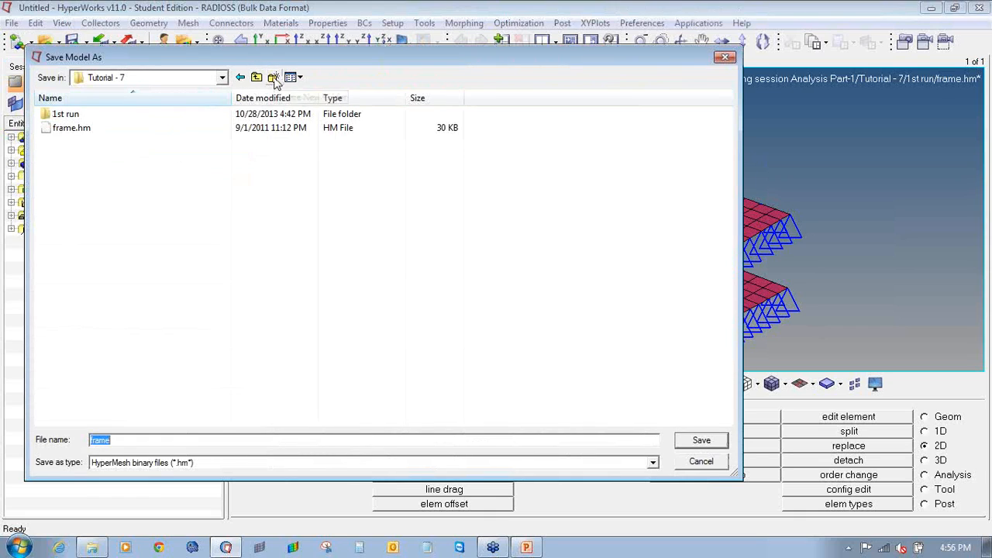
left_click(273, 77)
type("2")
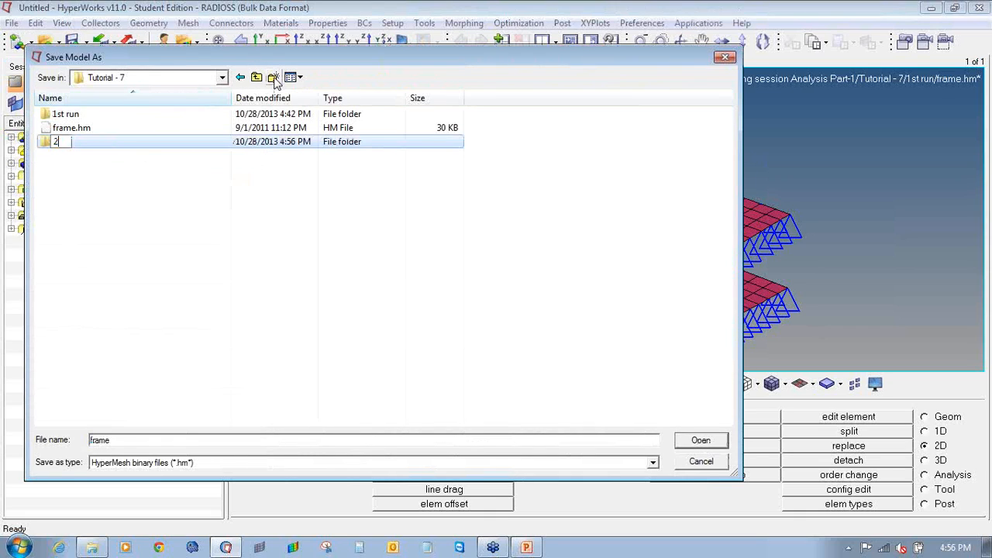
type("nd run")
key("Return")
key("Return")
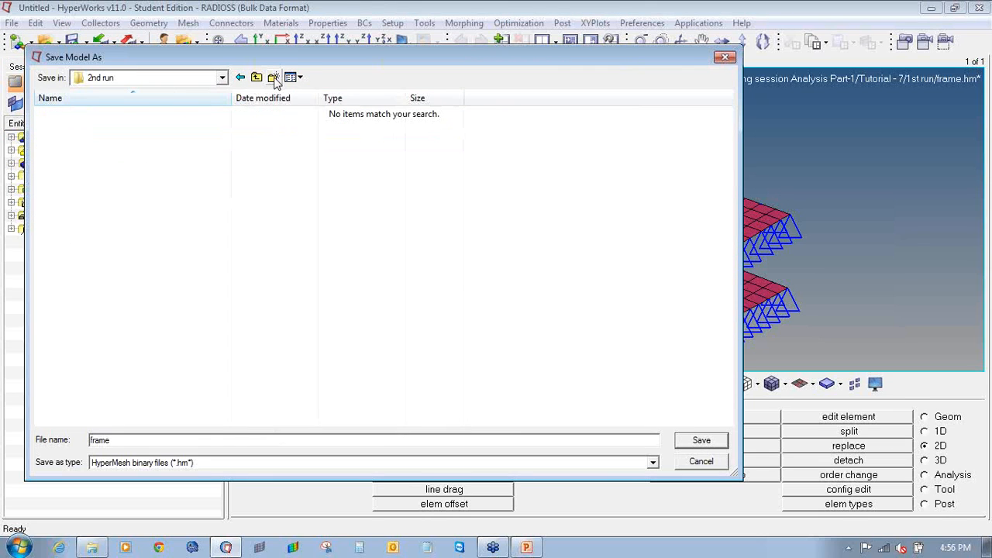
left_click(702, 441)
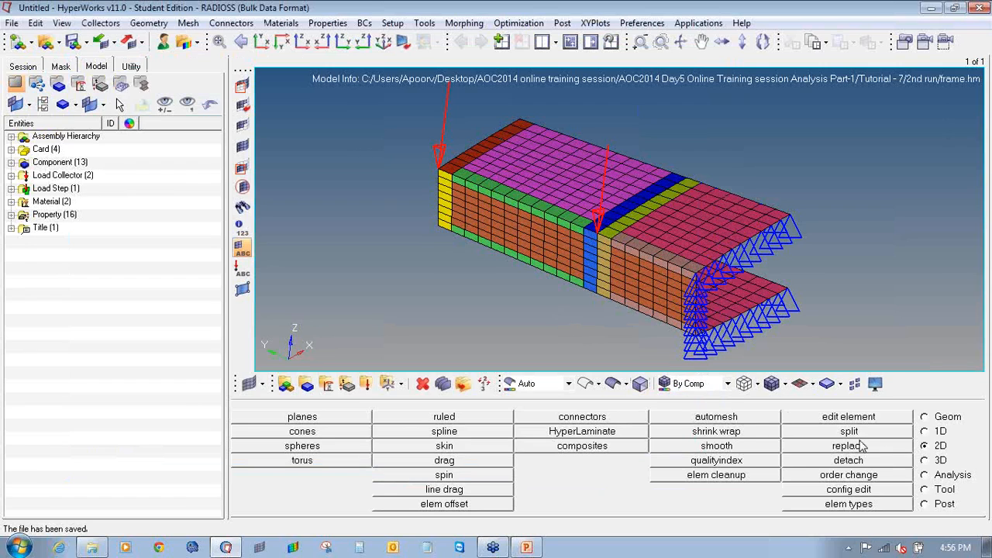
- Run the Radioss analysis of frame.fem in the 2nd run folder with export options set to all, and close the solver window
left_click(930, 476)
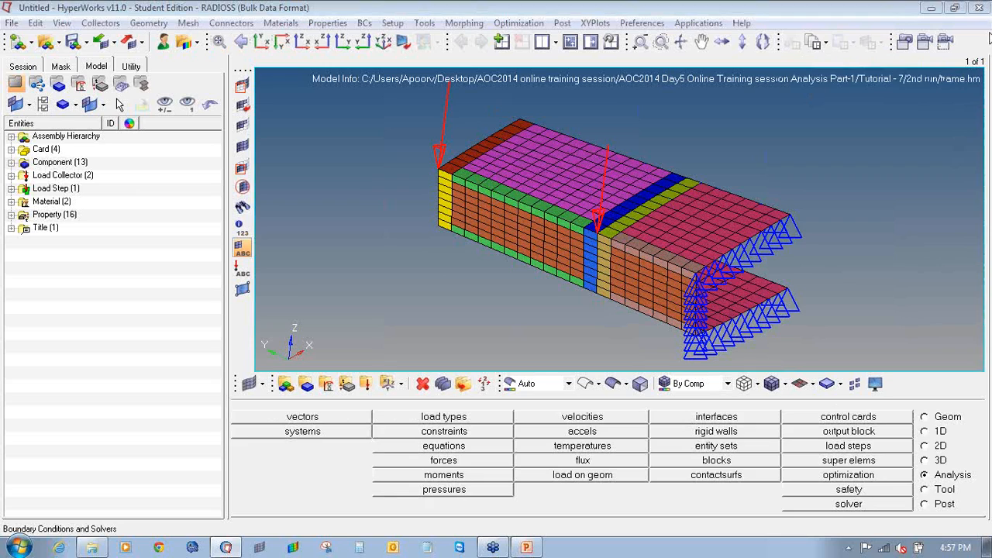
key("F12")
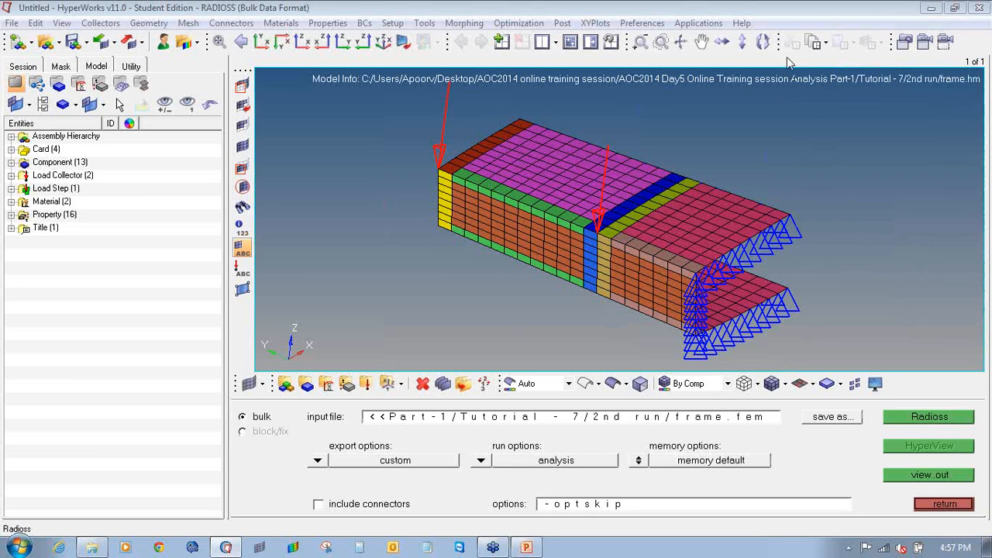
left_click(956, 506)
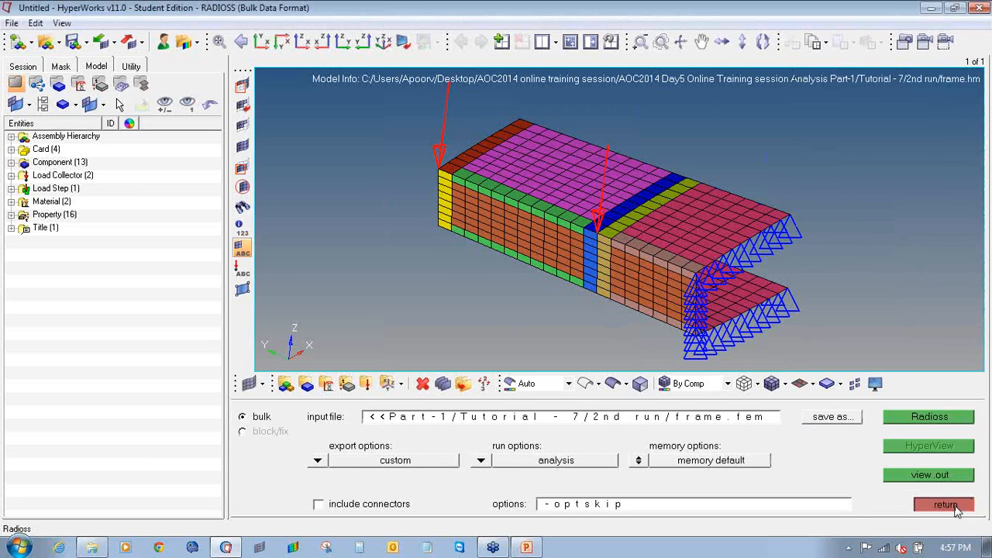
left_click(894, 494)
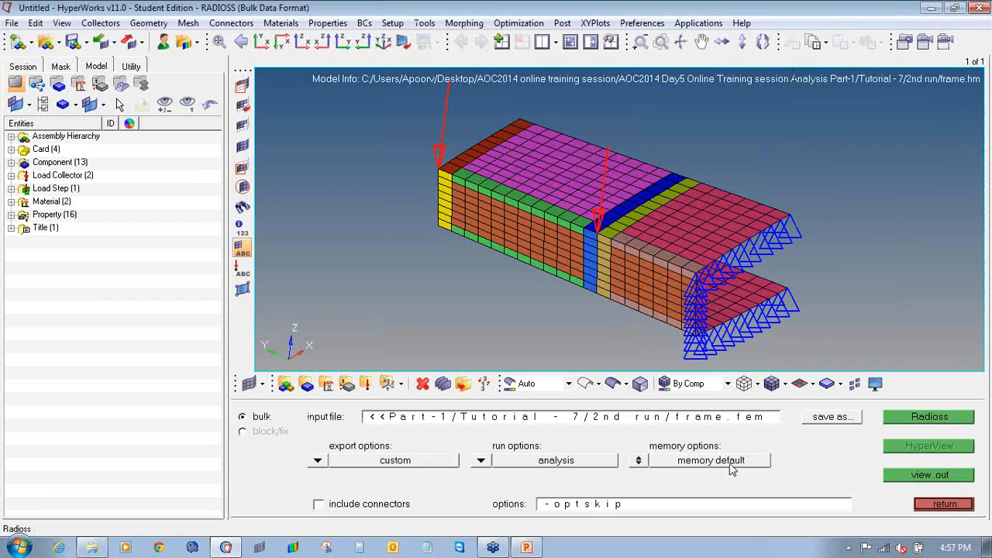
left_click(307, 467)
left_click(321, 461)
left_click(903, 421)
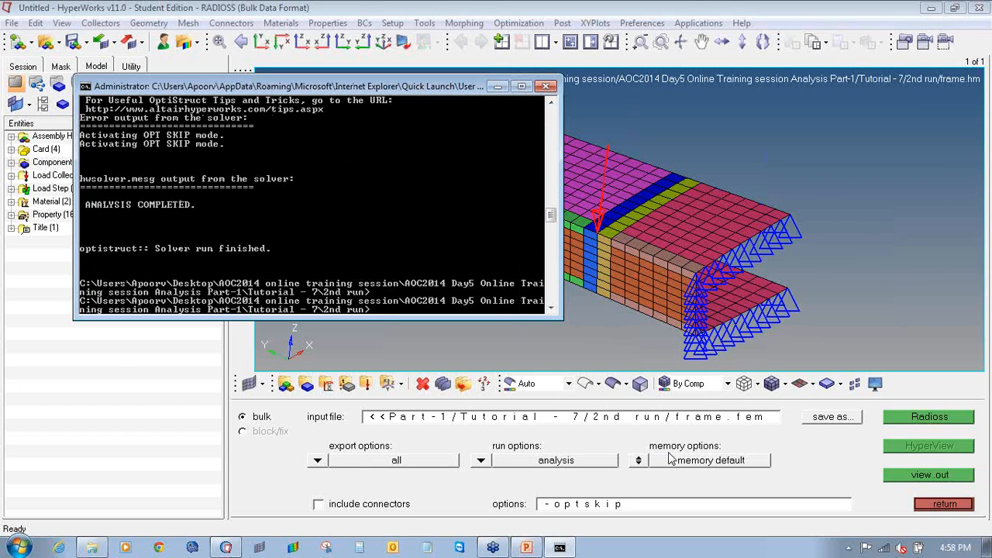
left_click(547, 85)
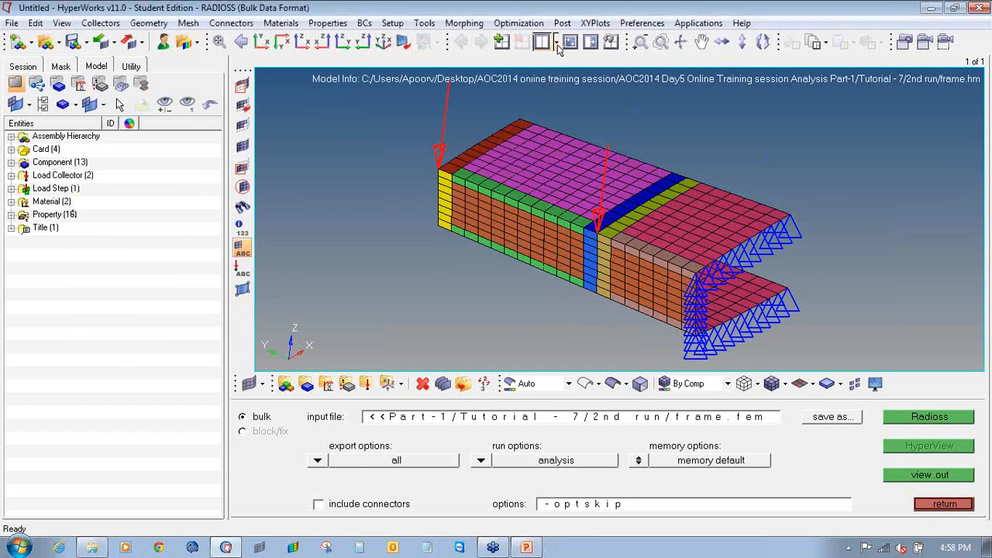
- Change the page to a layout of three side-by-side windows and activate the empty third one
left_click(552, 42)
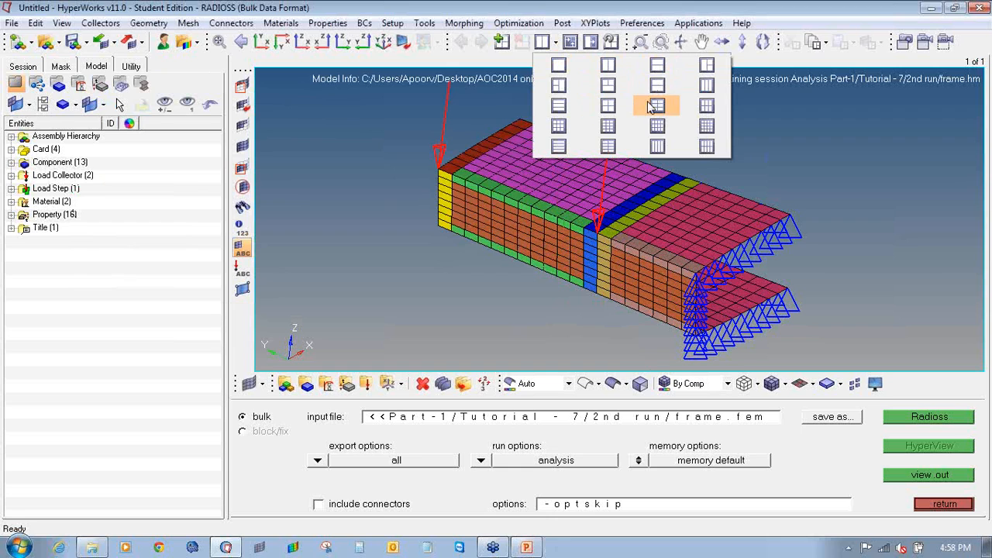
left_click(703, 86)
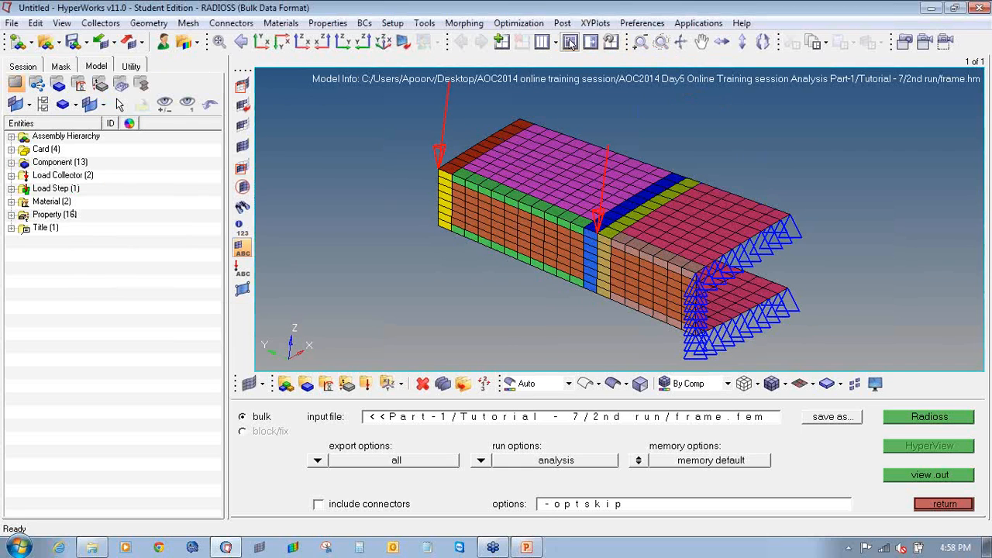
left_click(813, 160)
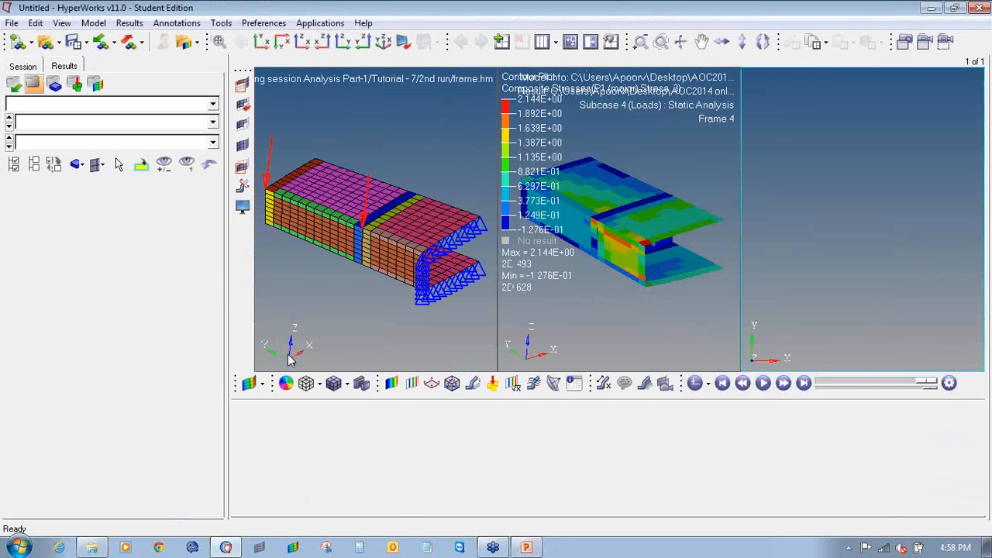
- Load the model and results from frame.h3d in Tutorial - 7's 2nd run folder into the third window
left_click(44, 42)
left_click(324, 432)
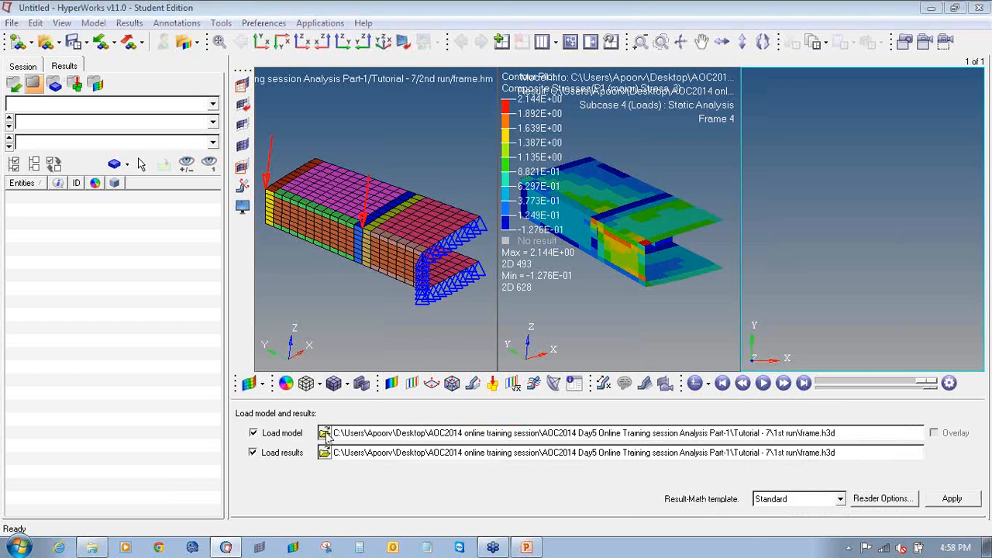
left_click(257, 77)
left_click(144, 128)
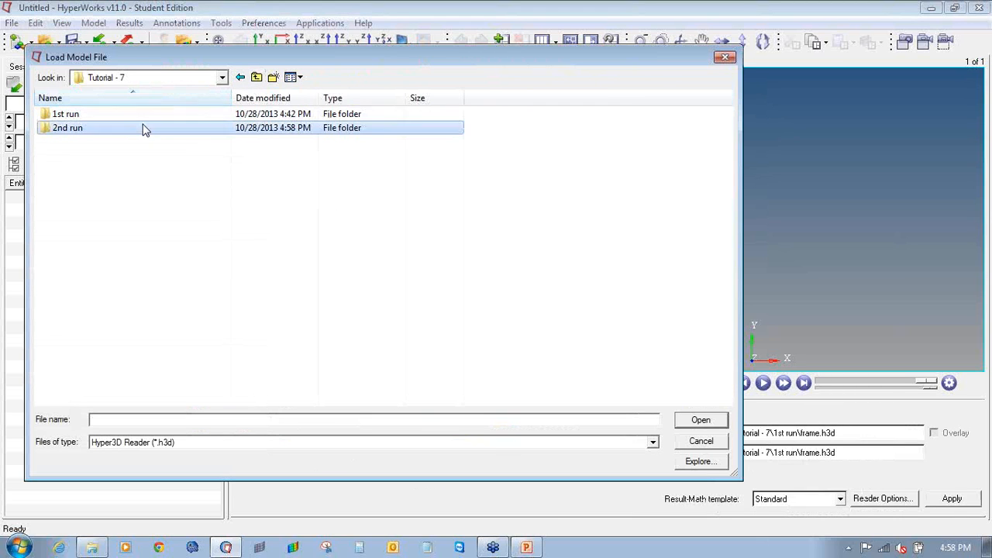
double_click(126, 130)
left_click(121, 116)
double_click(121, 117)
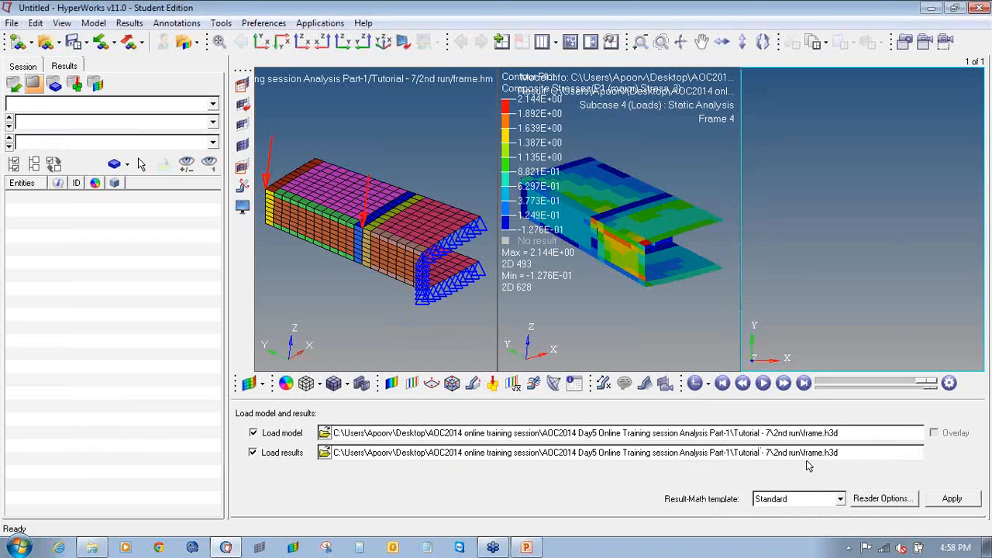
left_click(937, 497)
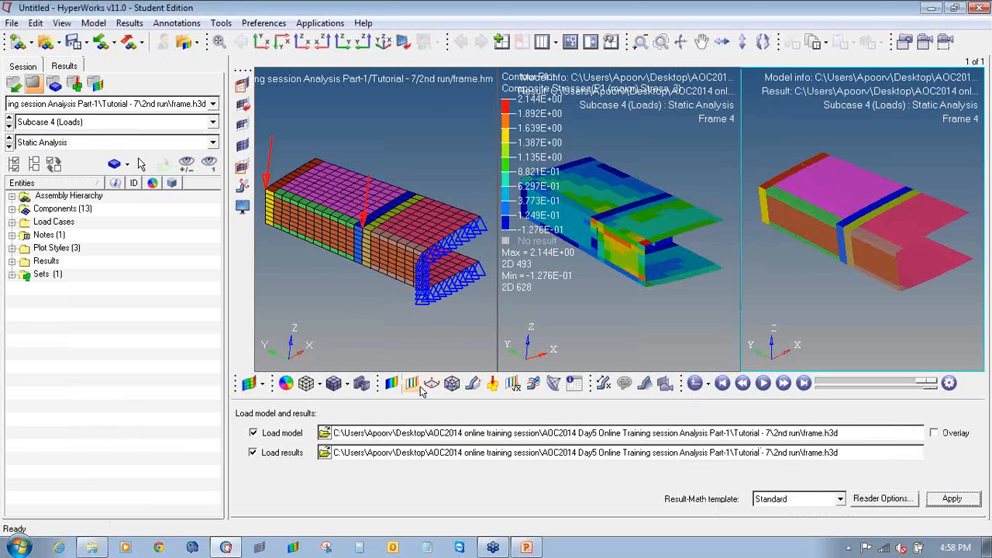
- Contour the 2nd run model in the third window with Composite Stresses, P1 (major) Stress, layer 3, matching the 1st run's contour settings
left_click(392, 384)
left_click(318, 426)
left_click(306, 488)
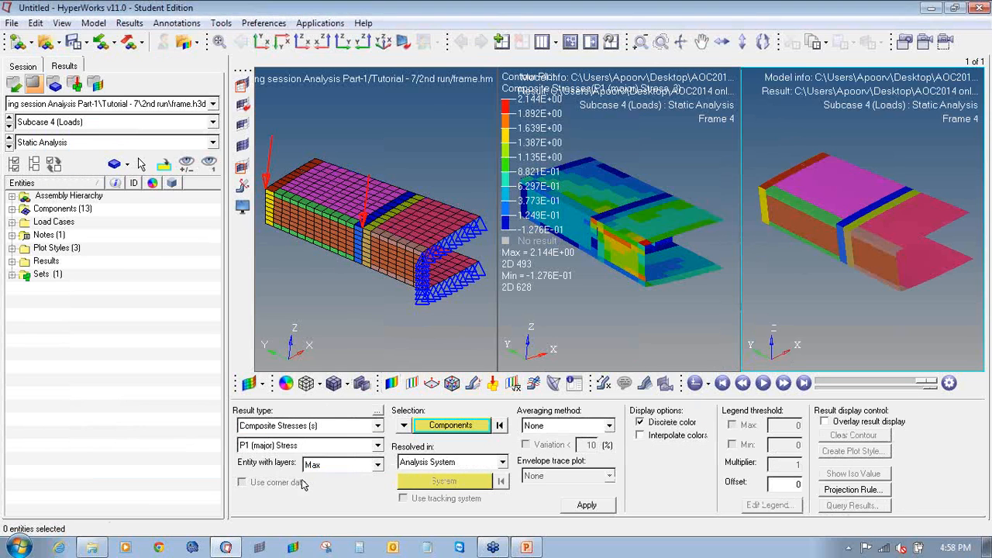
left_click(593, 308)
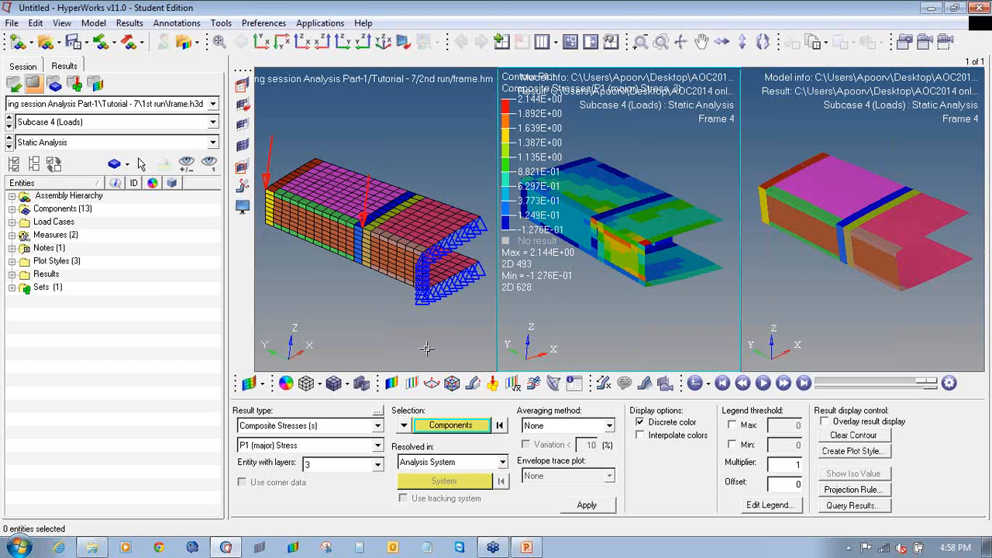
left_click(794, 319)
left_click(345, 426)
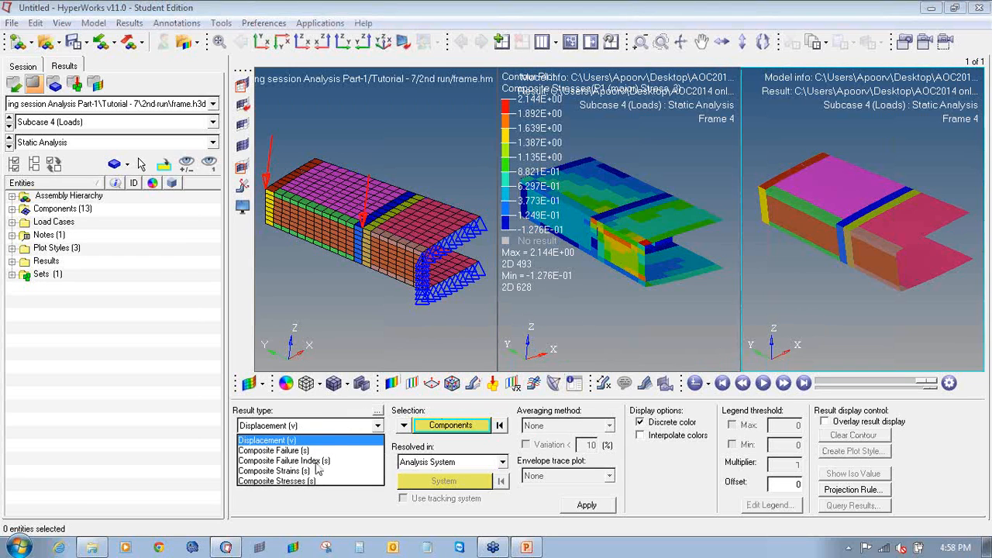
left_click(310, 489)
left_click(324, 466)
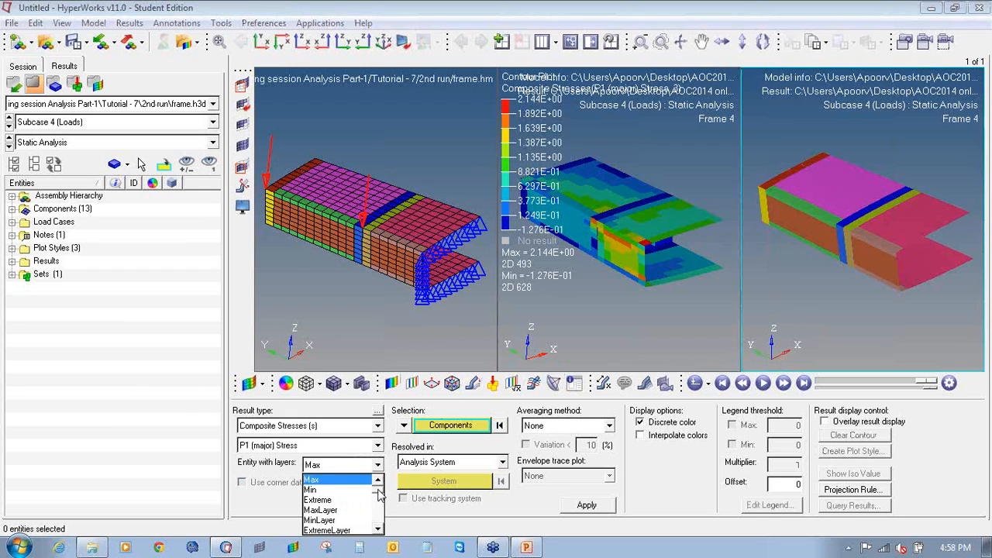
scroll(381, 501, "down", 1)
left_click(314, 531)
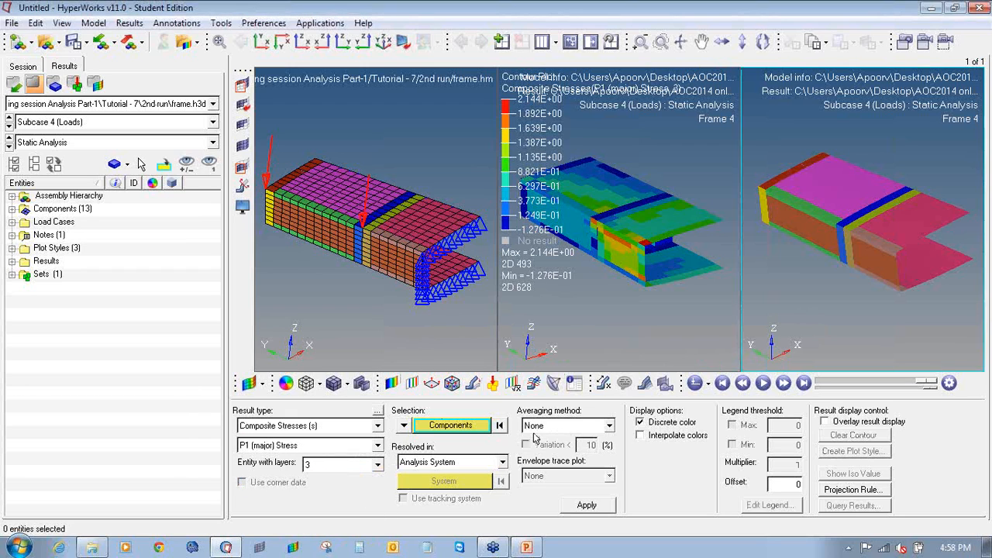
left_click(580, 505)
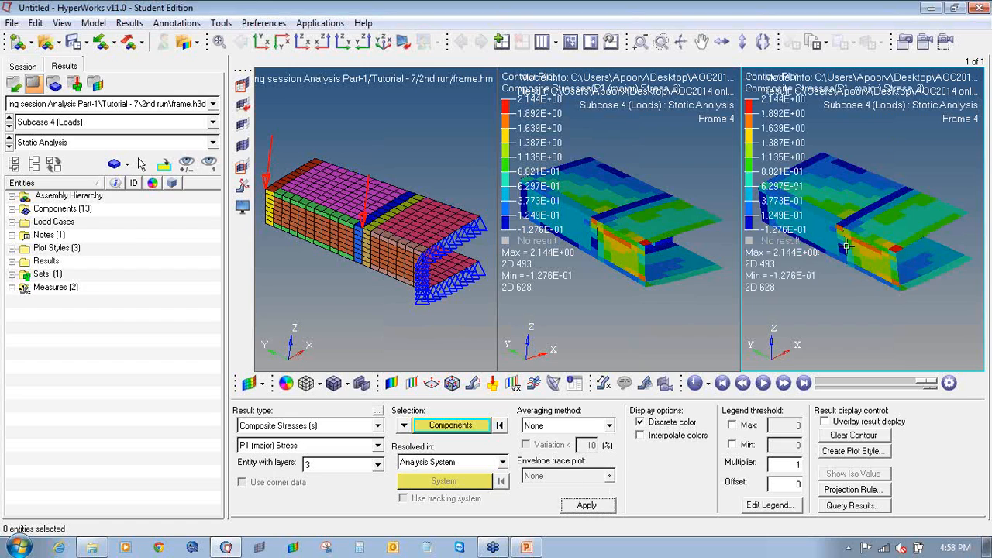
scroll(866, 256, "down", 3)
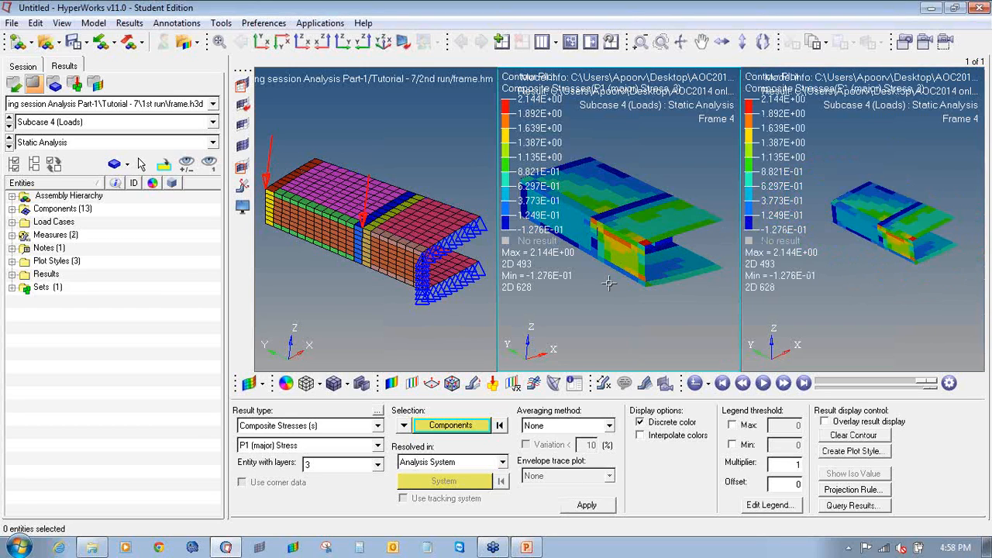
scroll(610, 282, "down", 3)
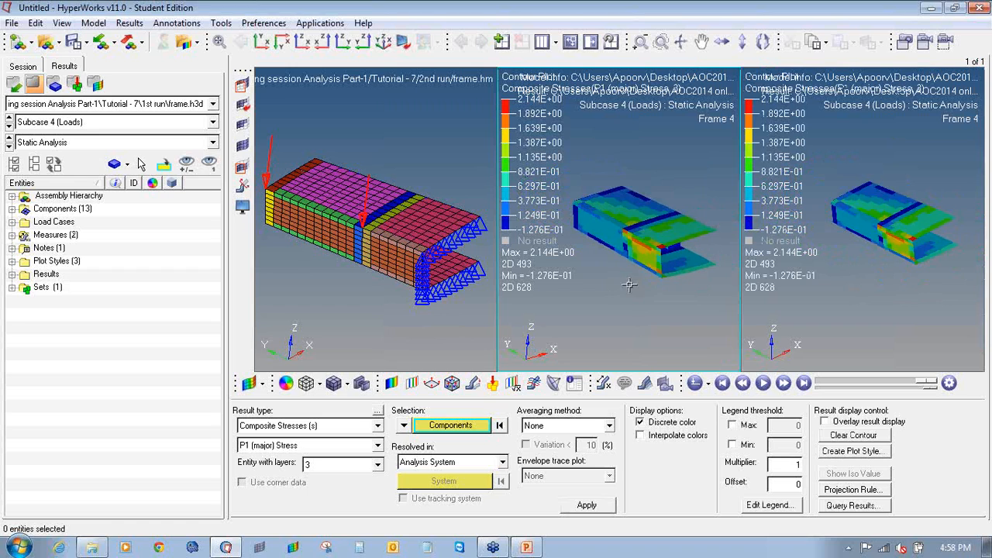
- Activate the first window containing the meshed frame model and switch to its post-processing tools
left_click(418, 300)
left_click(933, 505)
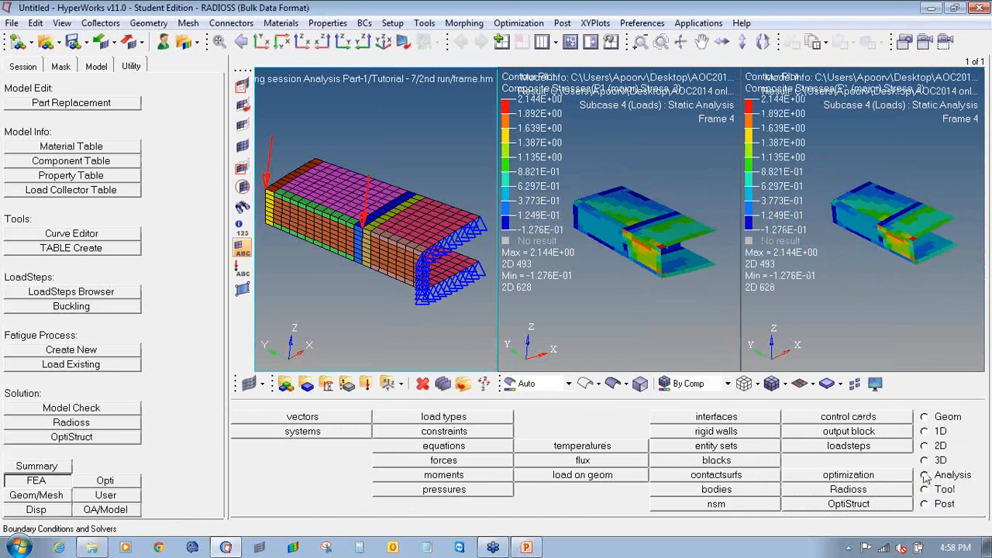